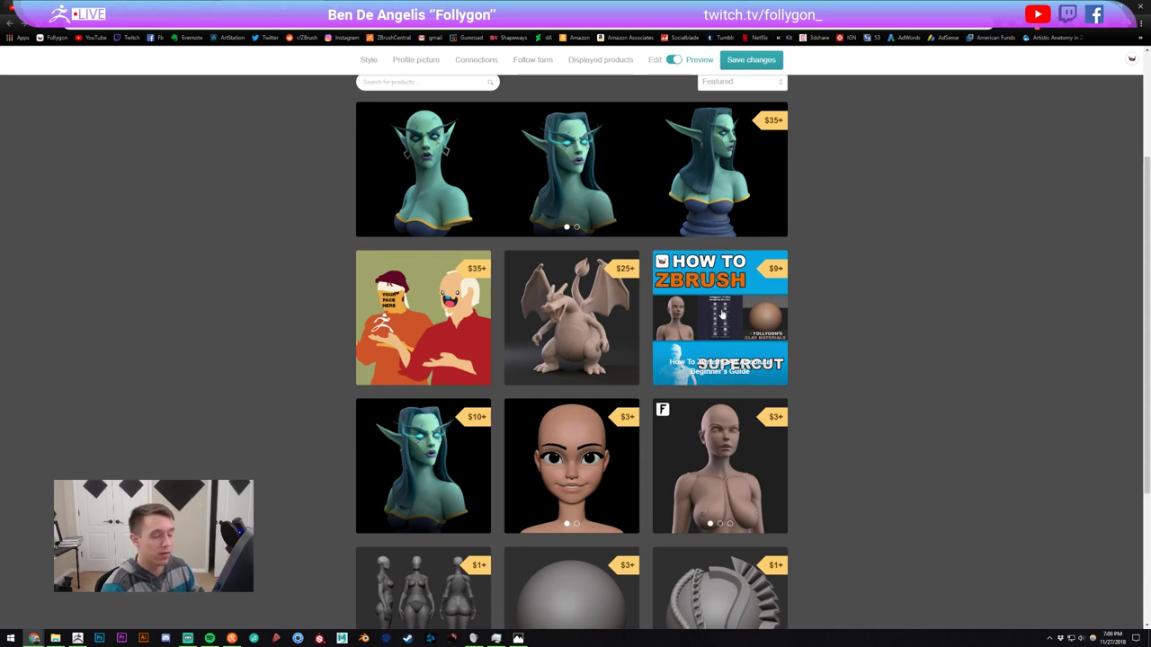
Step: Browse the store's product grid and view the preview images of the Stylized Character Base Mesh product
scroll(886, 295, down, 3)
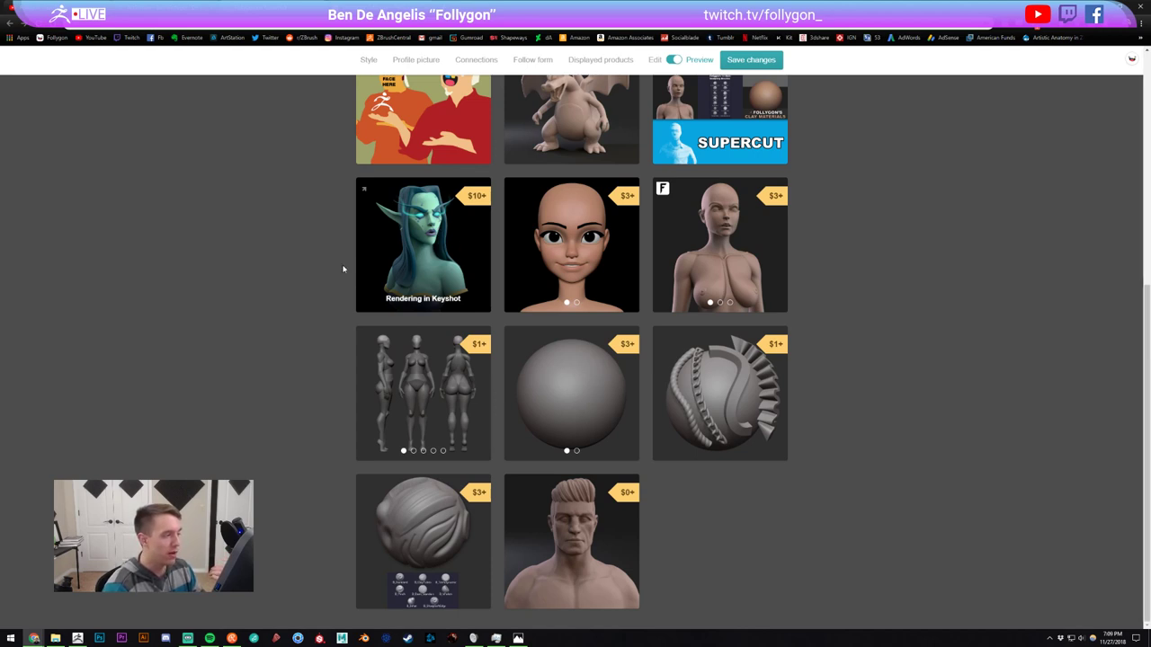
scroll(332, 268, up, 3)
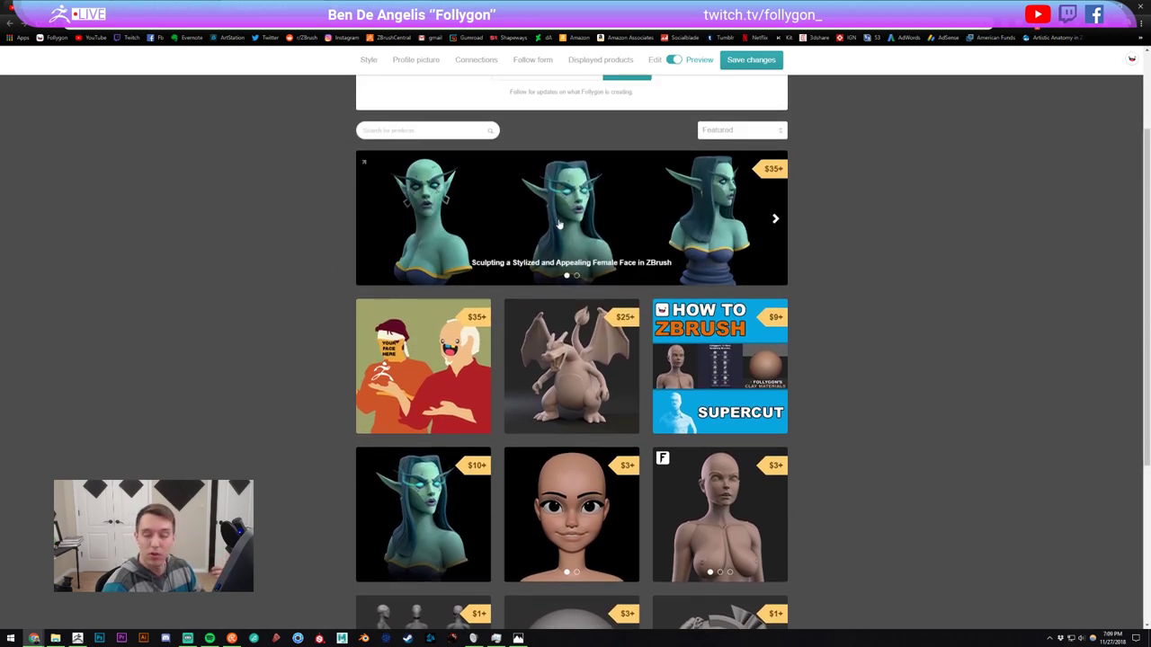
scroll(296, 283, down, 3)
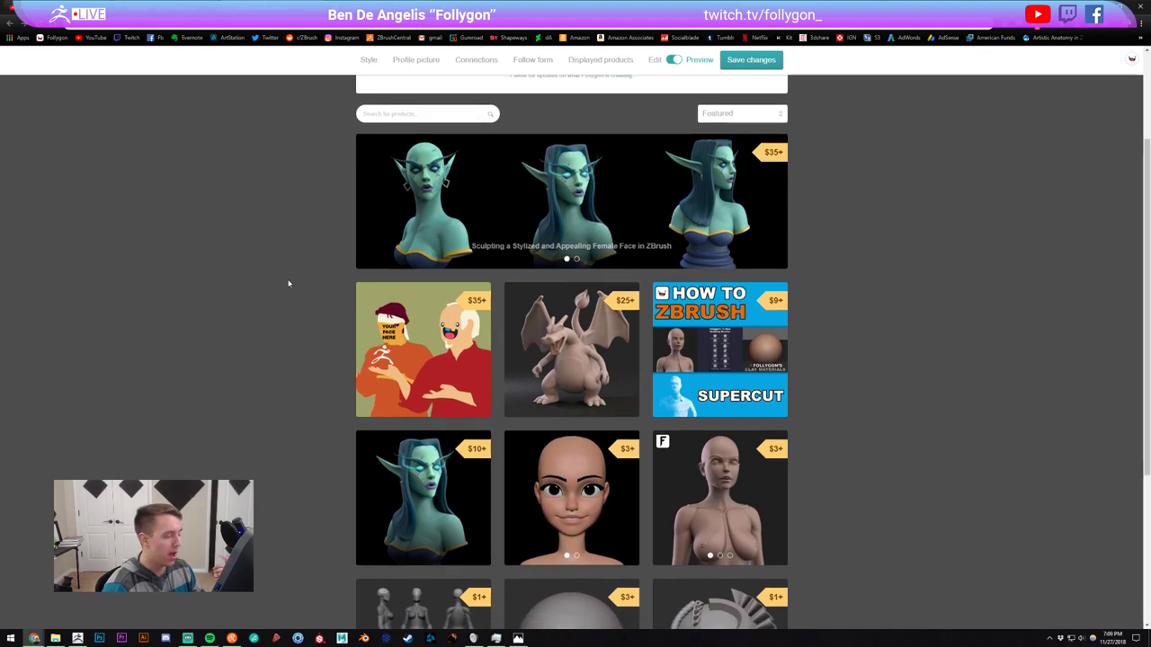
click(572, 292)
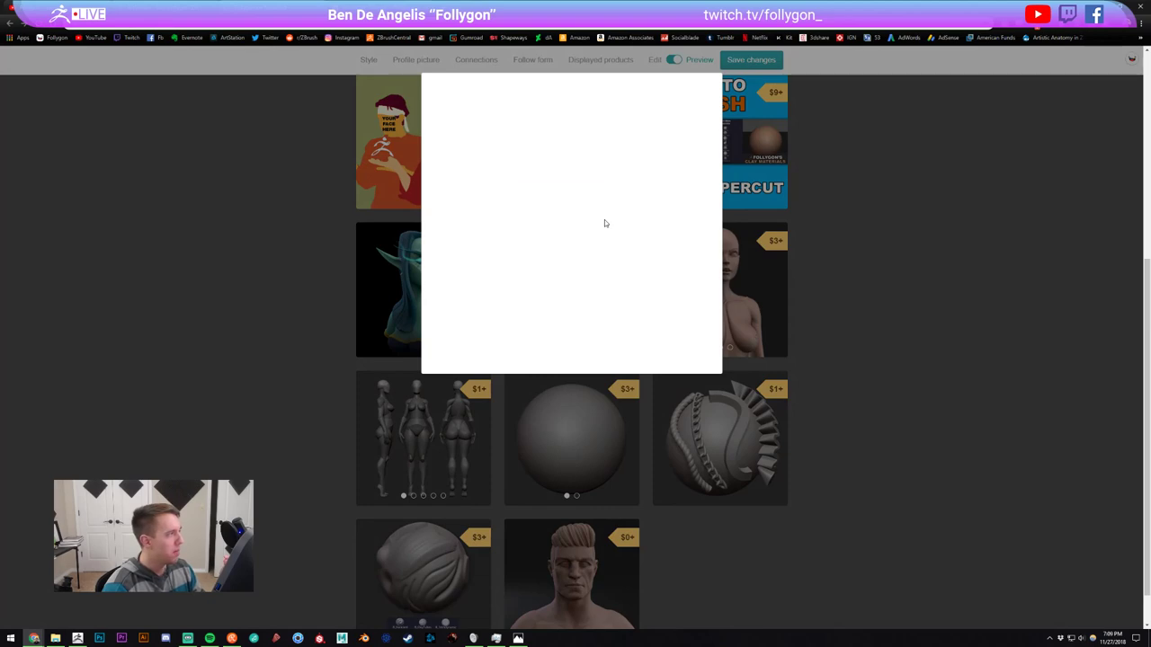
click(886, 261)
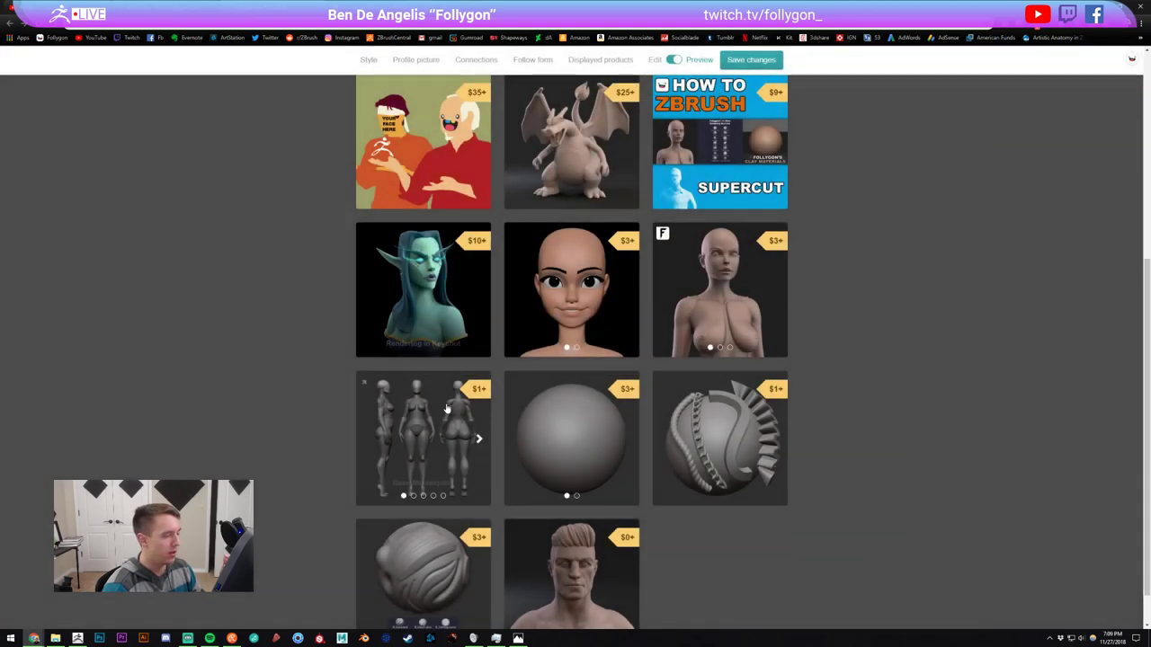
click(447, 409)
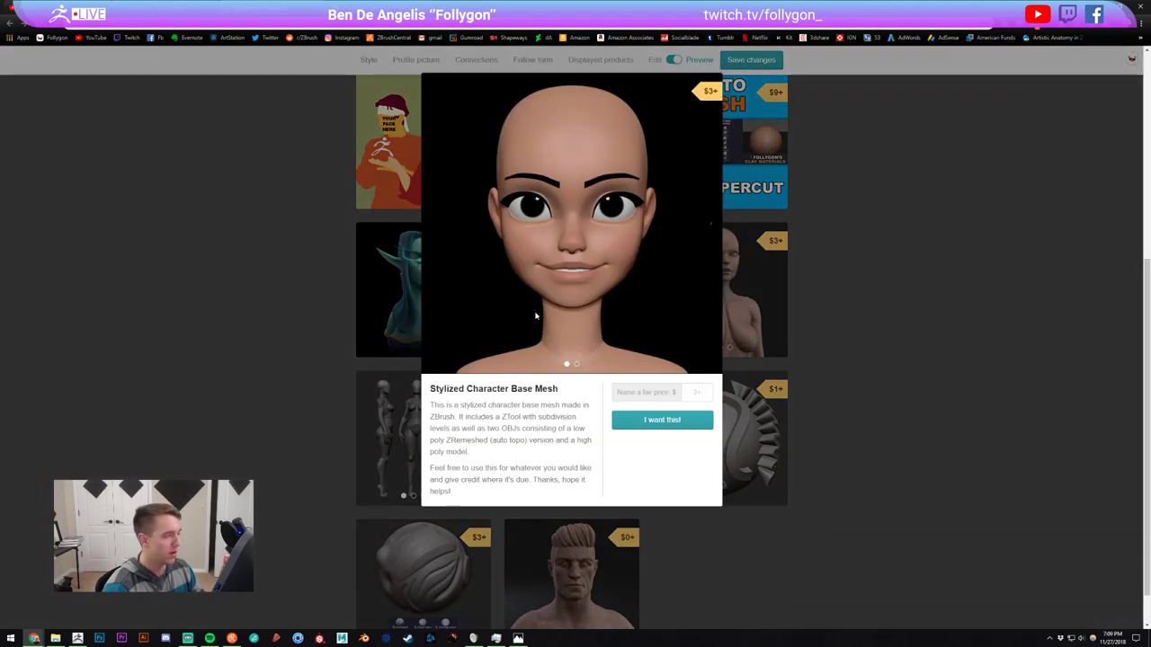
click(255, 302)
click(570, 277)
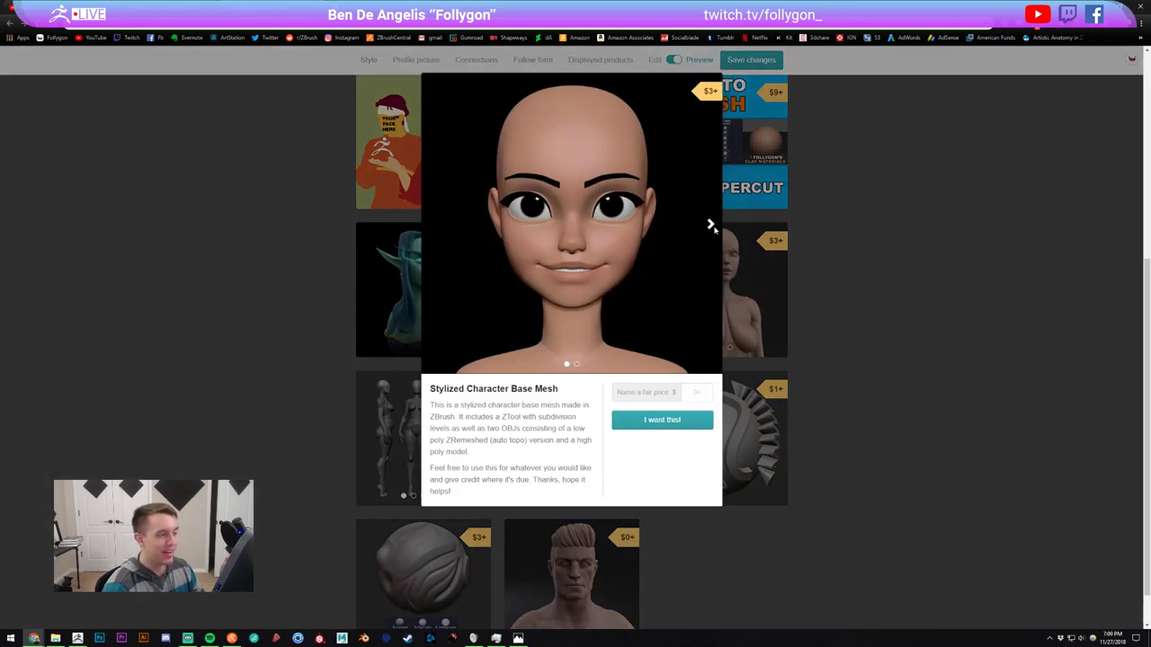
click(710, 226)
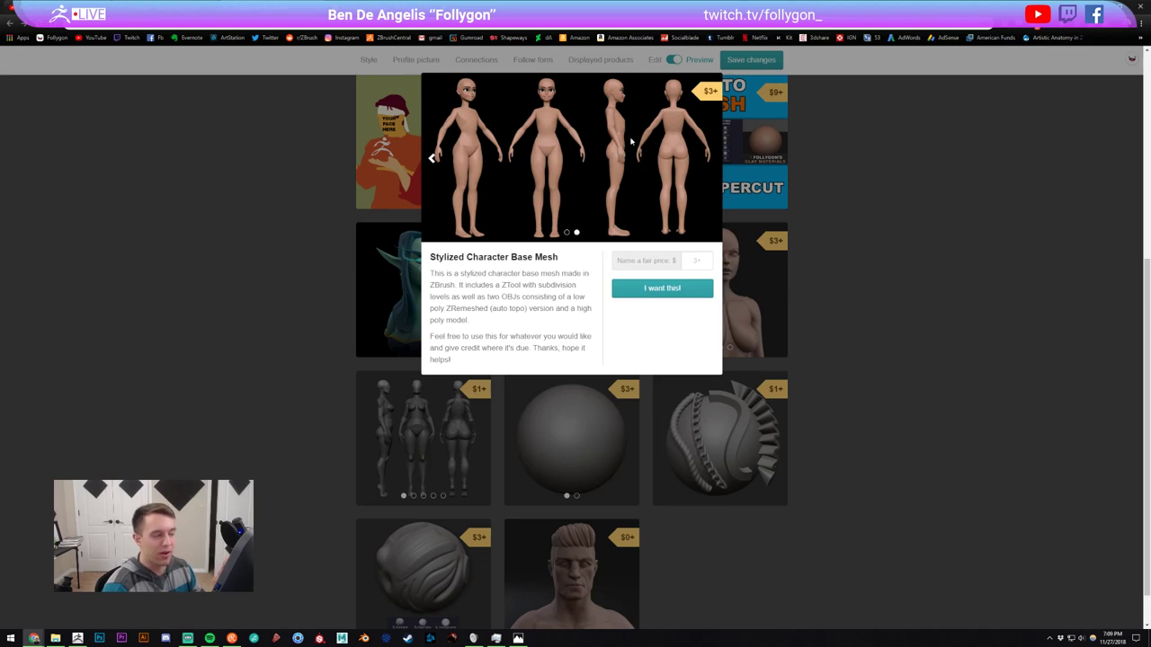
click(220, 253)
Step: View all the preview images of the Base Mannequins product, then close it and return to the featured products
click(378, 415)
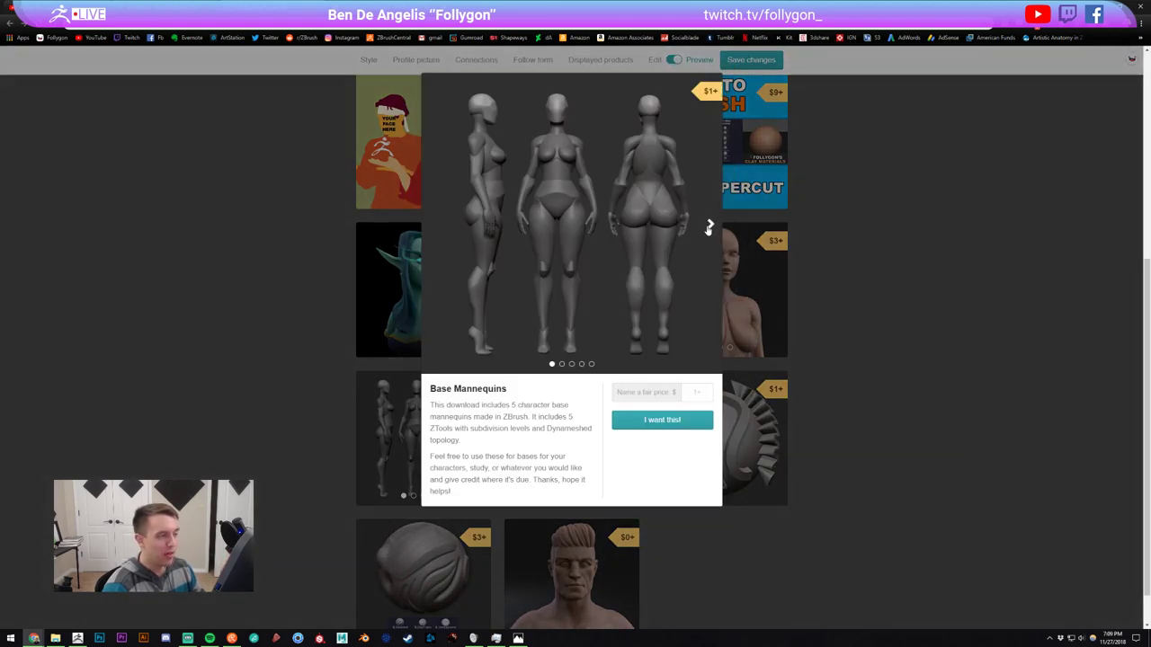
click(710, 227)
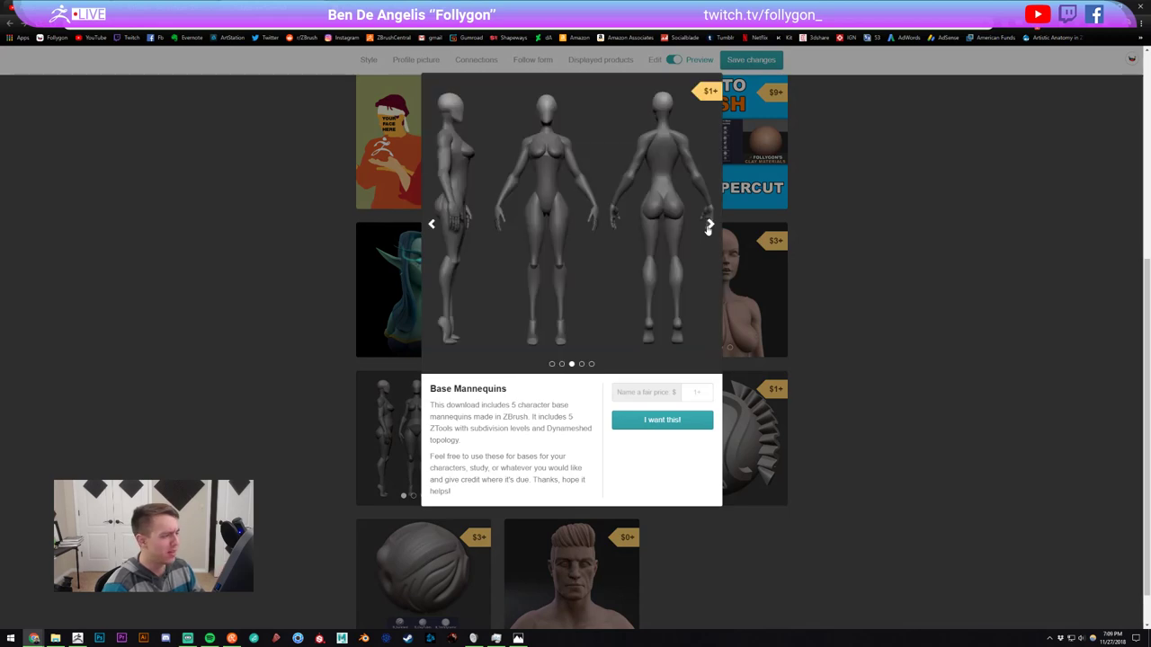
click(709, 227)
click(710, 227)
click(710, 227)
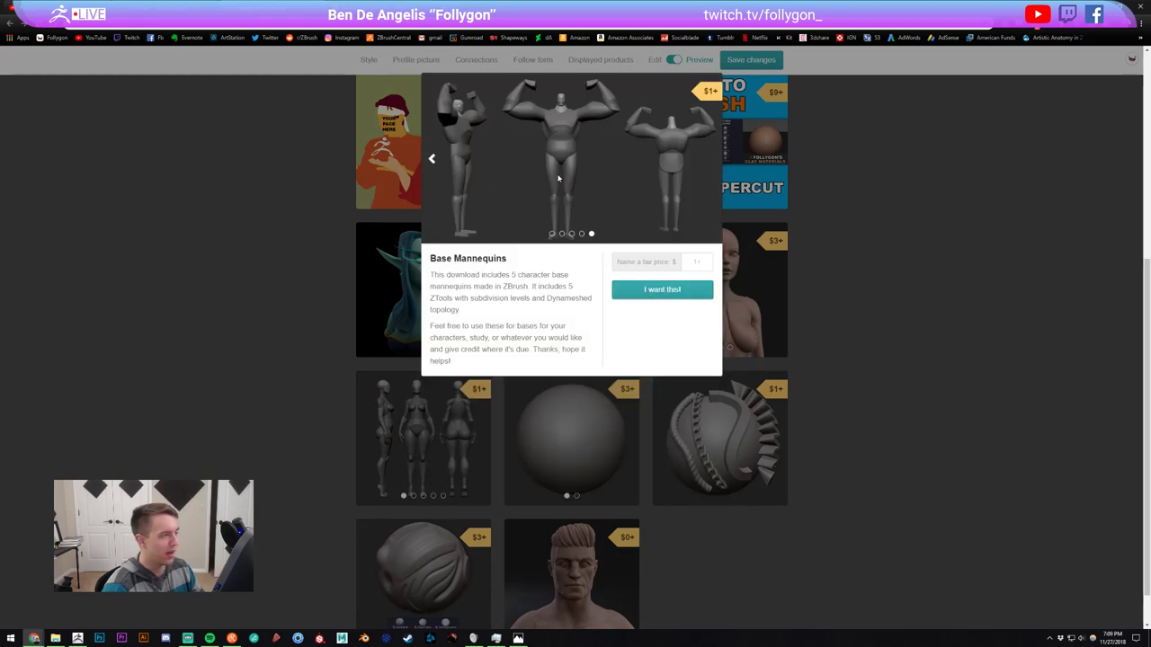
click(894, 245)
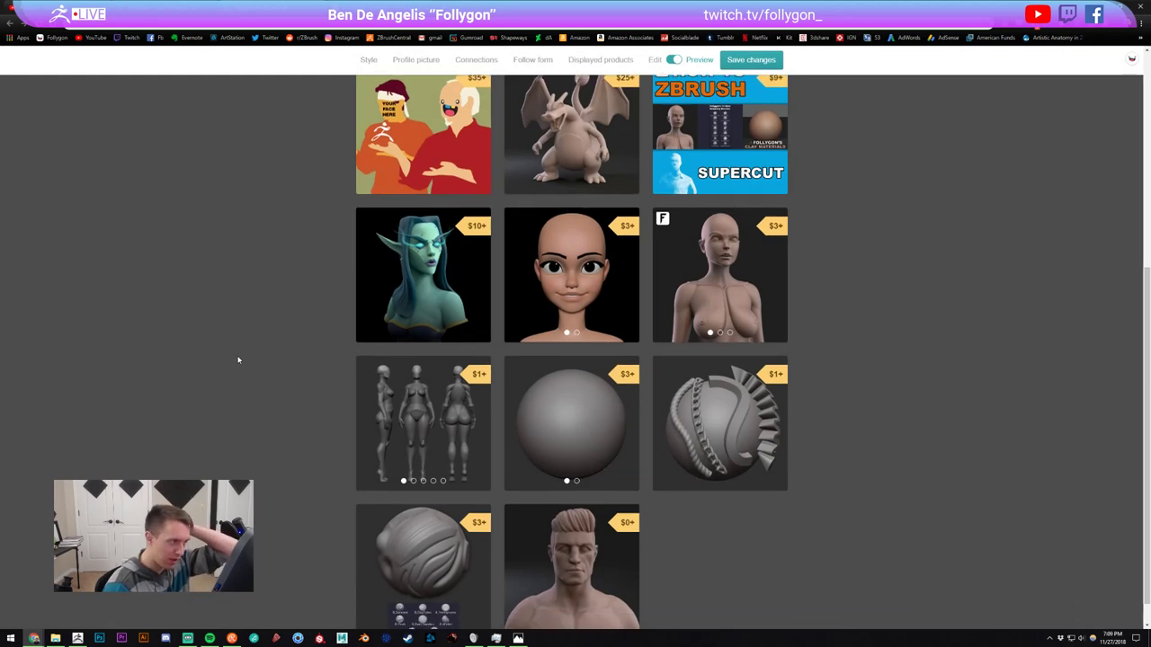
scroll(239, 355, up, 2)
scroll(243, 355, up, 1)
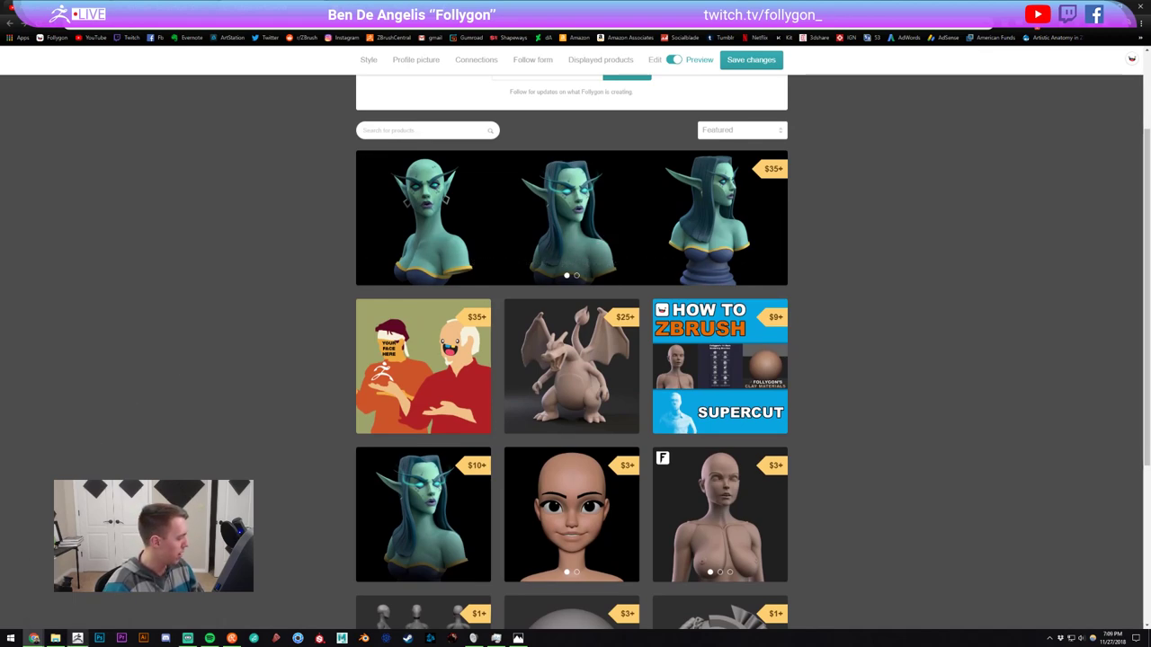
Step: Switch to ZBrush, isolate the dog's head subtool and set the ClayTubes draw size to 74
click(78, 638)
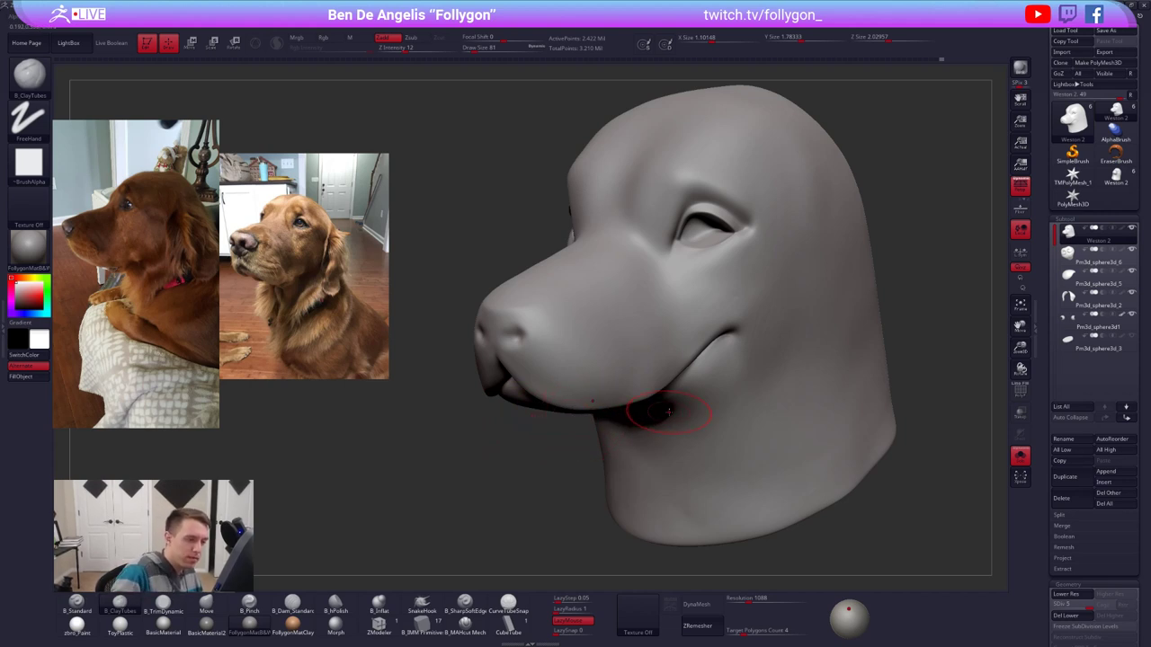
key(alt+s)
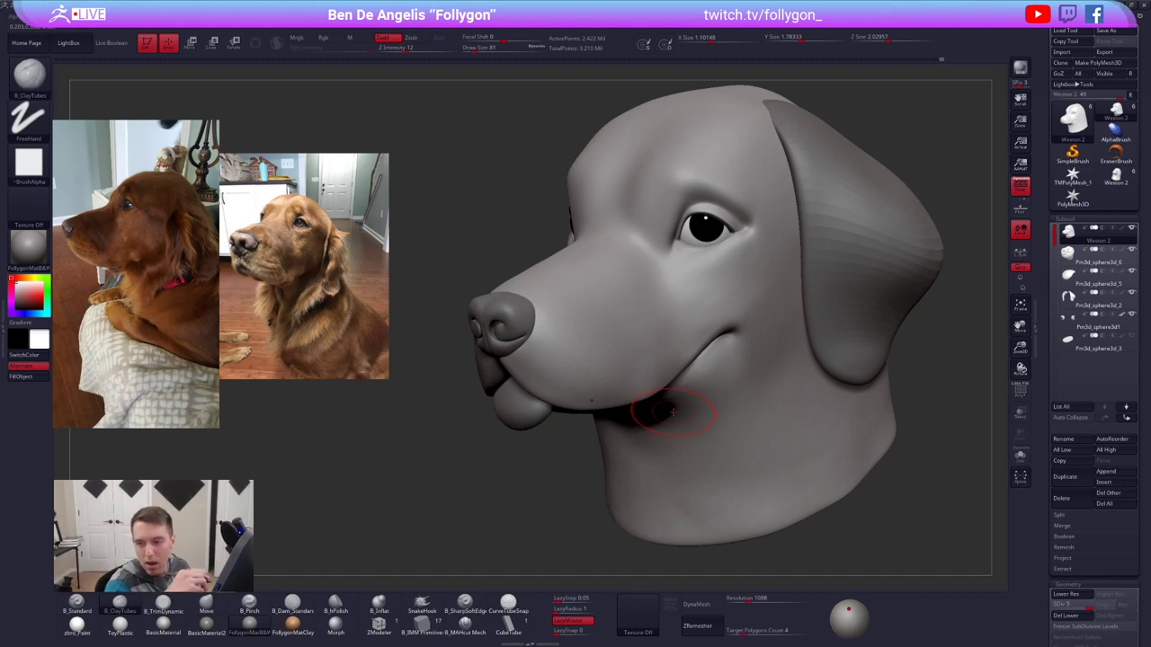
key(alt+s)
right_drag(740, 359, 716, 348)
key(space)
drag(716, 348, 719, 348)
mouse_move(718, 344)
right_down()
mouse_move(730, 340)
mouse_move(712, 329)
right_up()
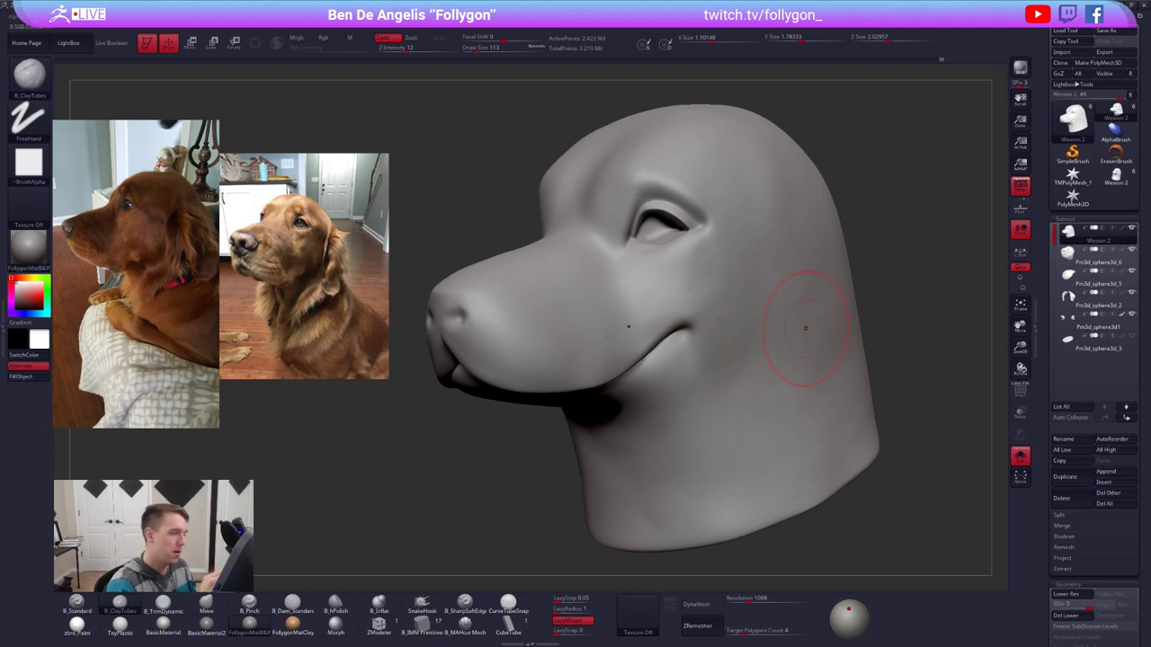
key(space)
drag(713, 287, 706, 286)
alt+right_drag(696, 273, 704, 293)
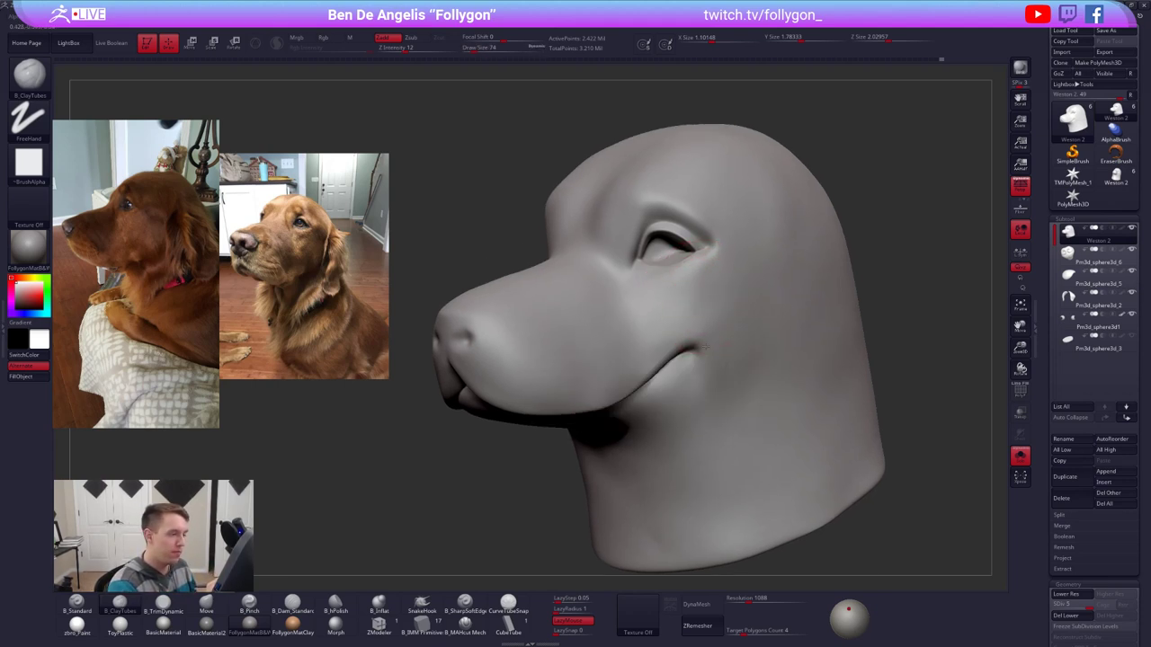
Step: Build up the cheek just below the dog's eye with a smaller ClayTubes brush
alt+right_drag(706, 347, 711, 402)
right_drag(671, 357, 749, 347)
ctrl+right_drag(683, 310, 654, 342)
key(space)
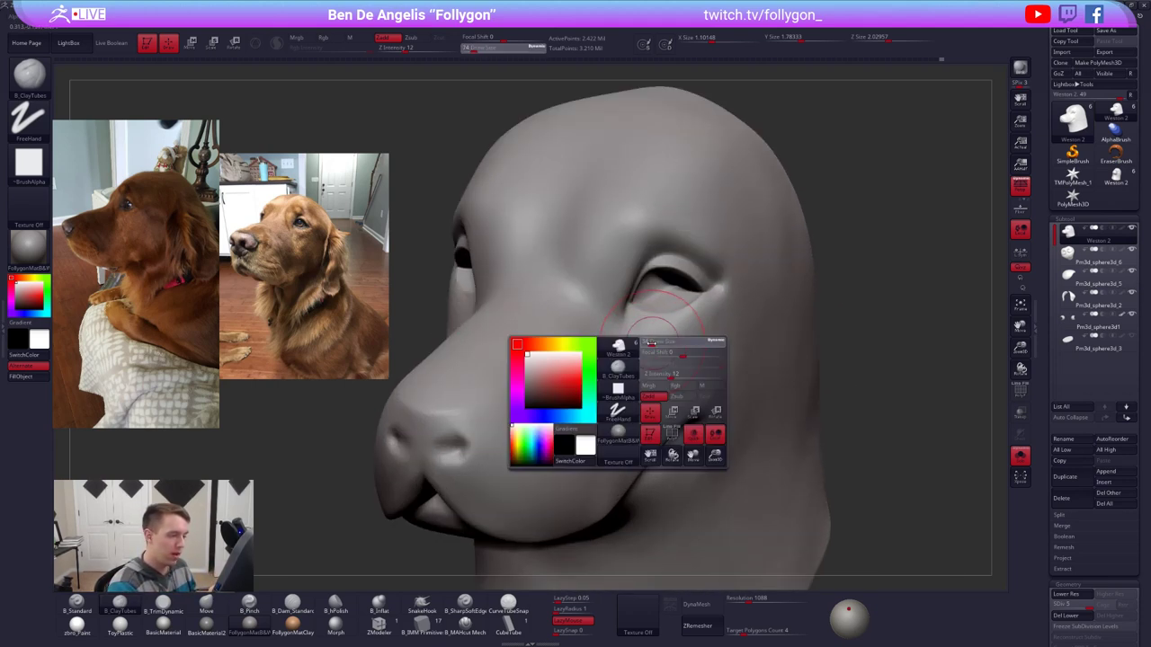
drag(652, 343, 649, 343)
mouse_move(669, 345)
right_down()
mouse_move(642, 344)
mouse_move(633, 331)
right_up()
key(space)
drag(636, 333, 637, 331)
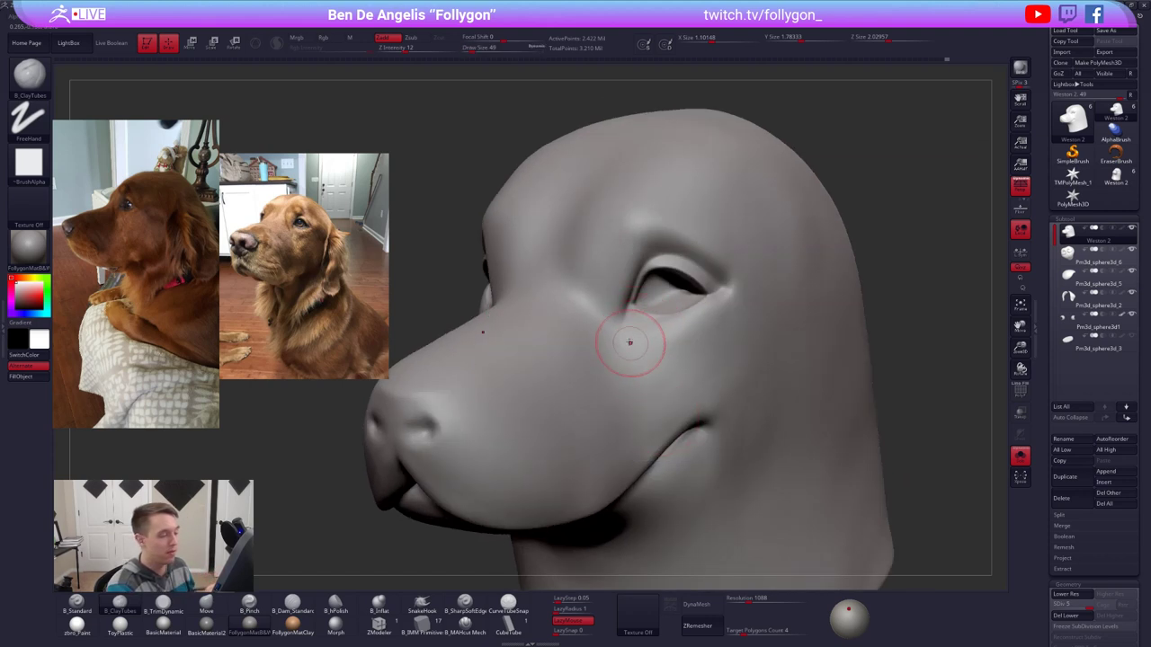
drag(632, 337, 637, 321)
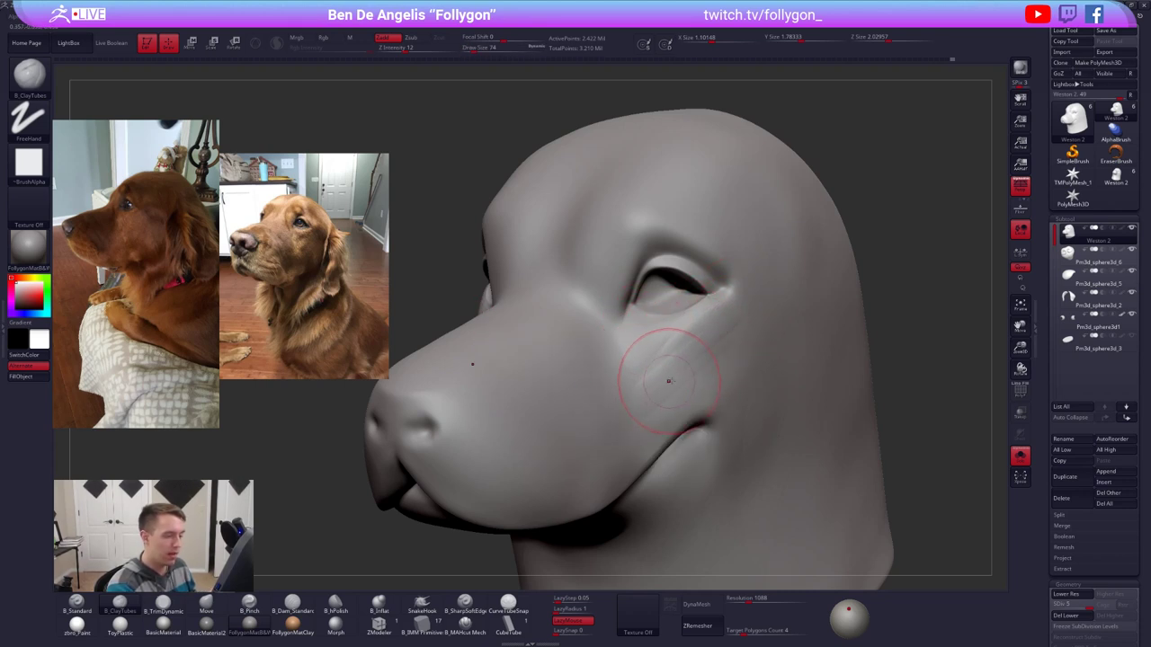
Step: Lower the head to subdivision level 3 and smooth the cheek between the eye and the mouth corner
key(shift+f)
key(shift+f)
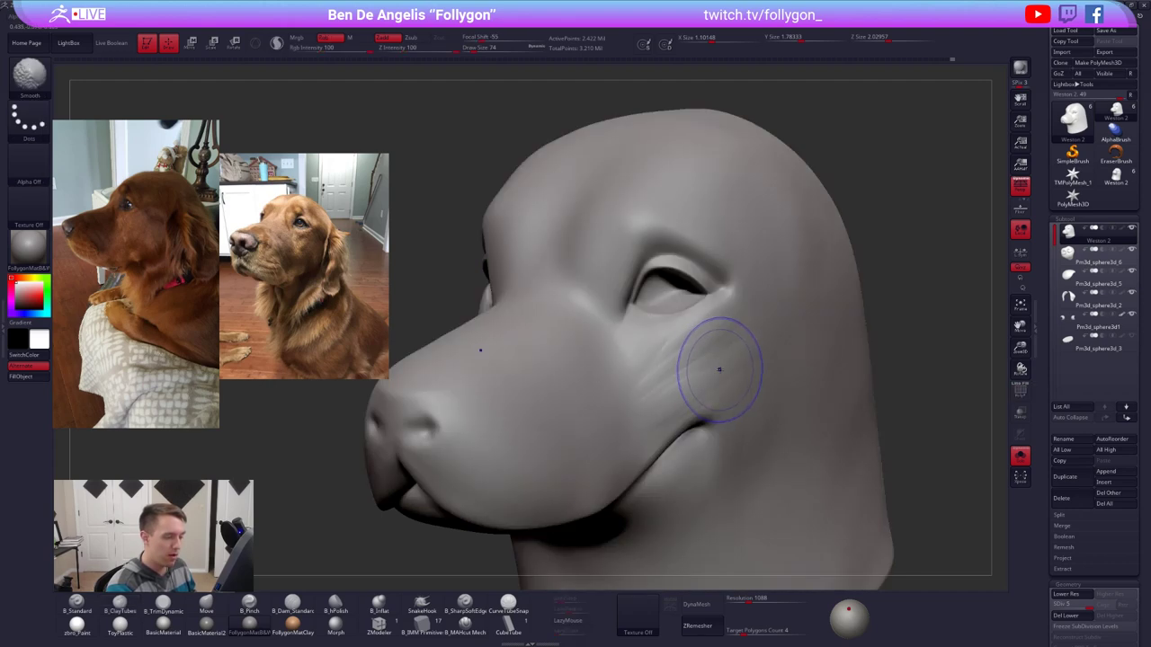
key(shift+d)
shift+drag(707, 367, 672, 387)
key(shift+d)
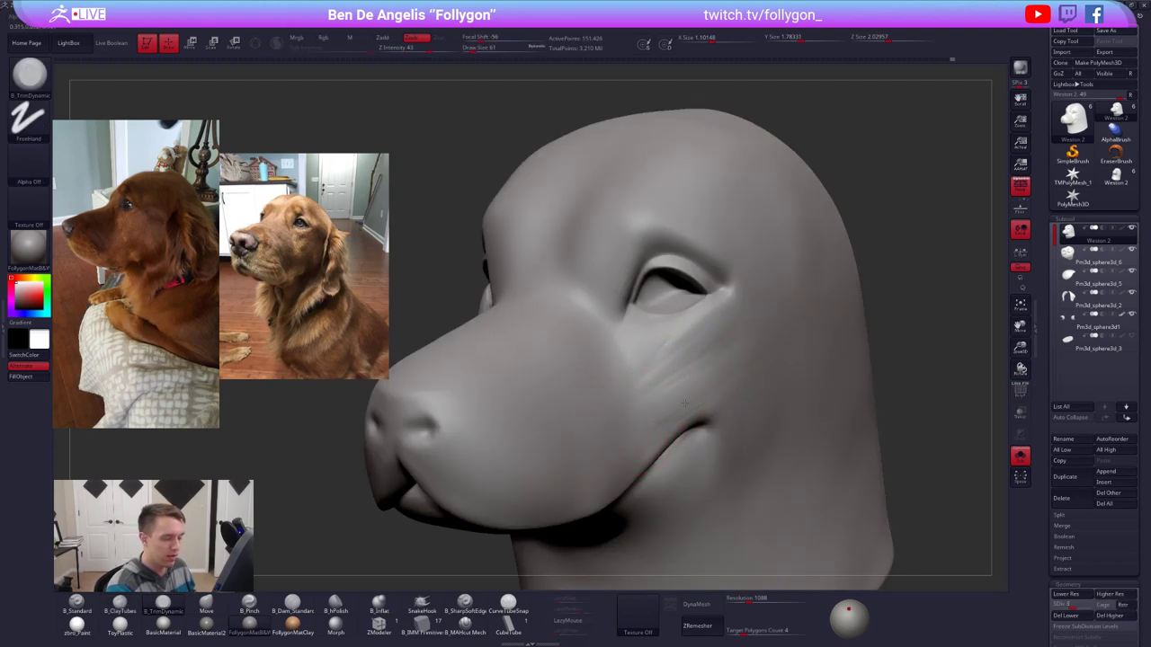
key(shift)
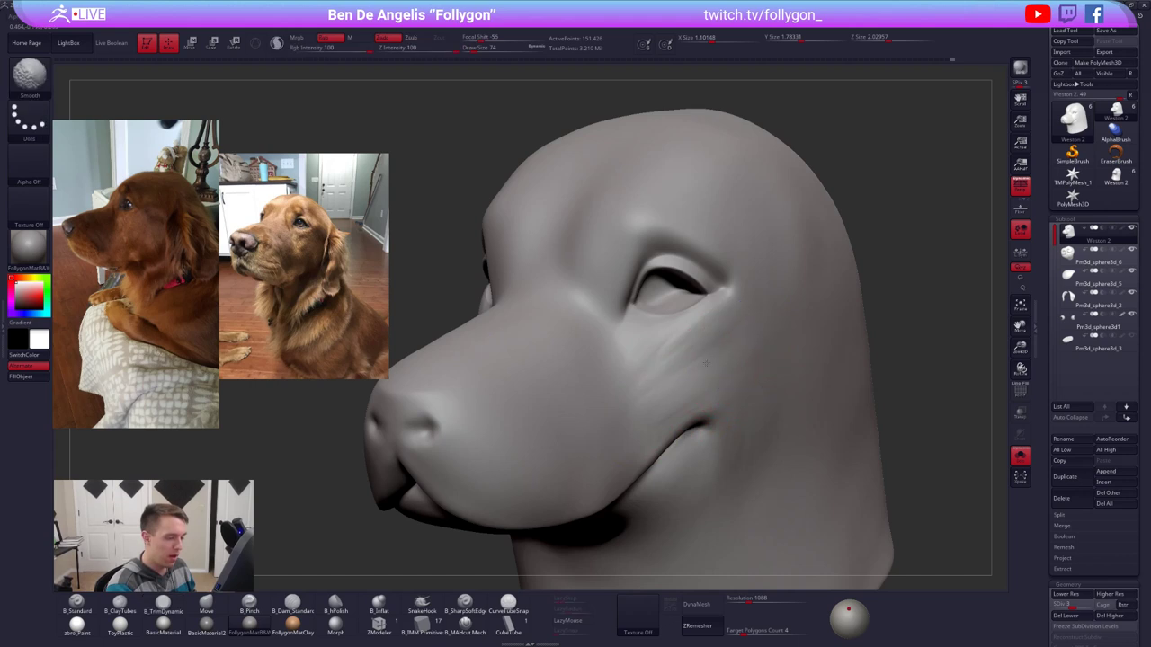
Step: Choose the Pinch brush and bring the head back up to subdivision level 5 around the eye
mouse_move(689, 348)
right_down()
mouse_move(760, 349)
mouse_move(684, 377)
right_up()
key(space)
click(680, 334)
key(b)
key(p)
key(i)
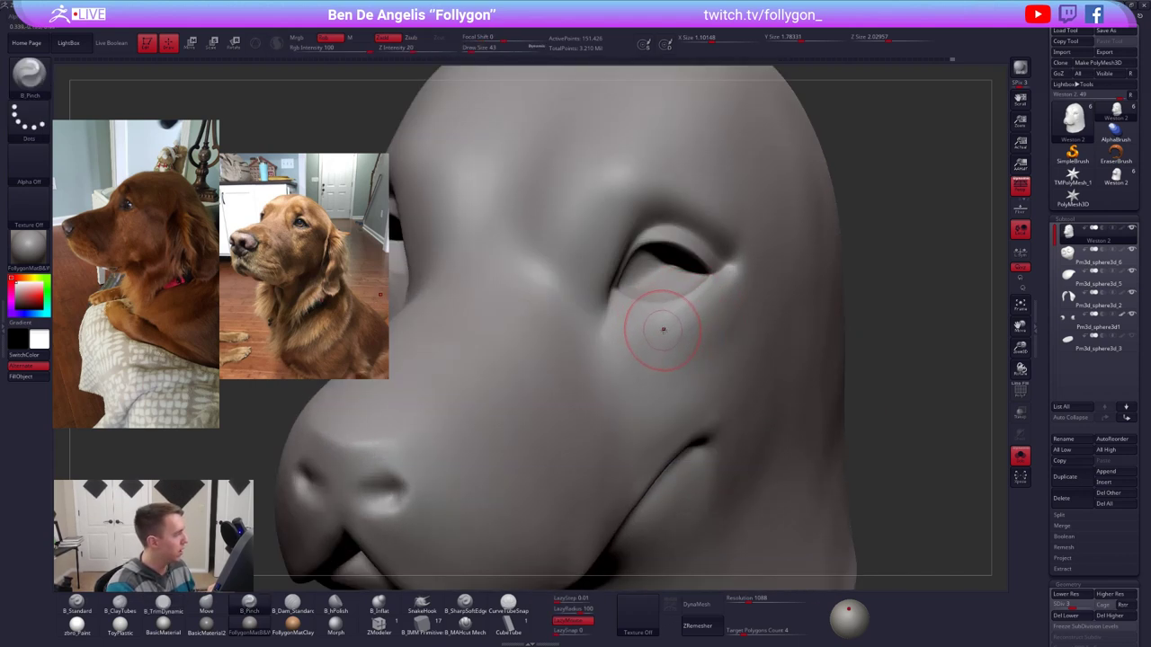
key(d)
key(d)
Step: Pinch the rim of the lower eyelid into a crisper edge with a smaller brush
right_drag(740, 347, 664, 367)
key(space)
drag(661, 314, 645, 314)
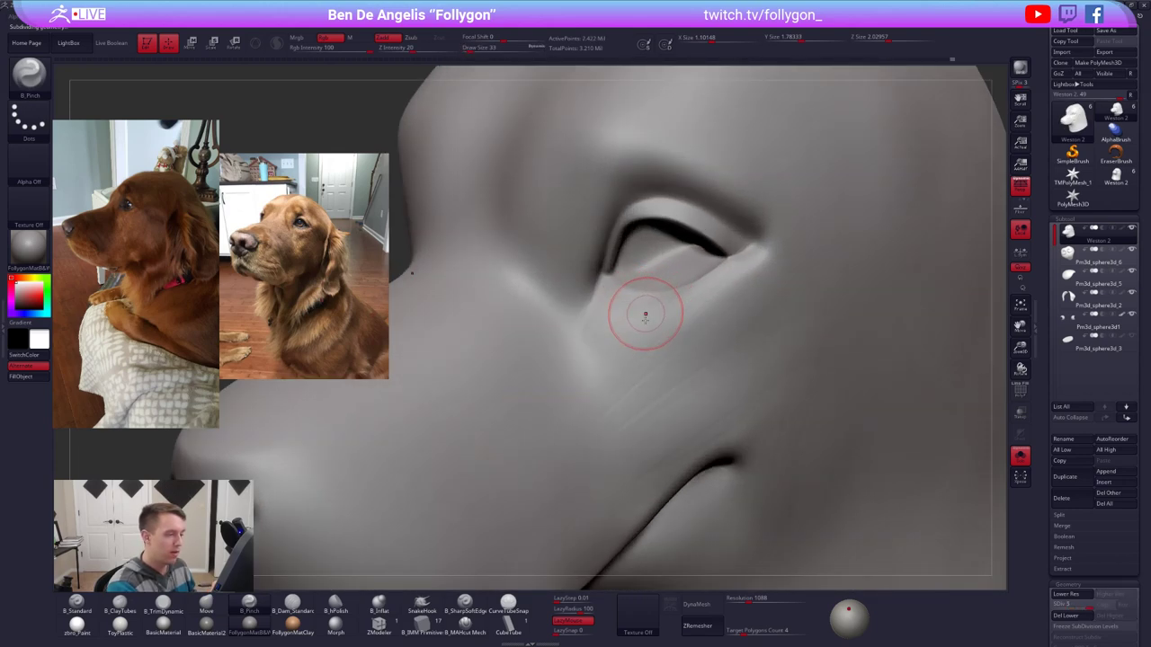
right_drag(644, 314, 621, 298)
key(space)
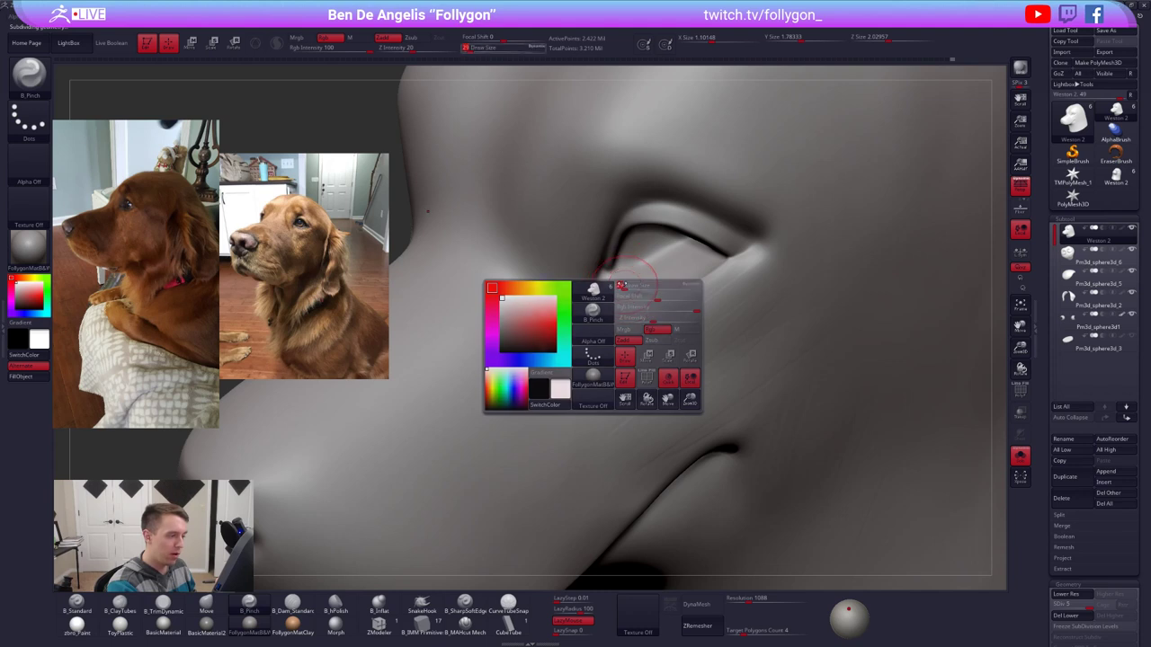
mouse_move(612, 289)
mouse_down()
mouse_move(619, 279)
mouse_move(632, 298)
mouse_up()
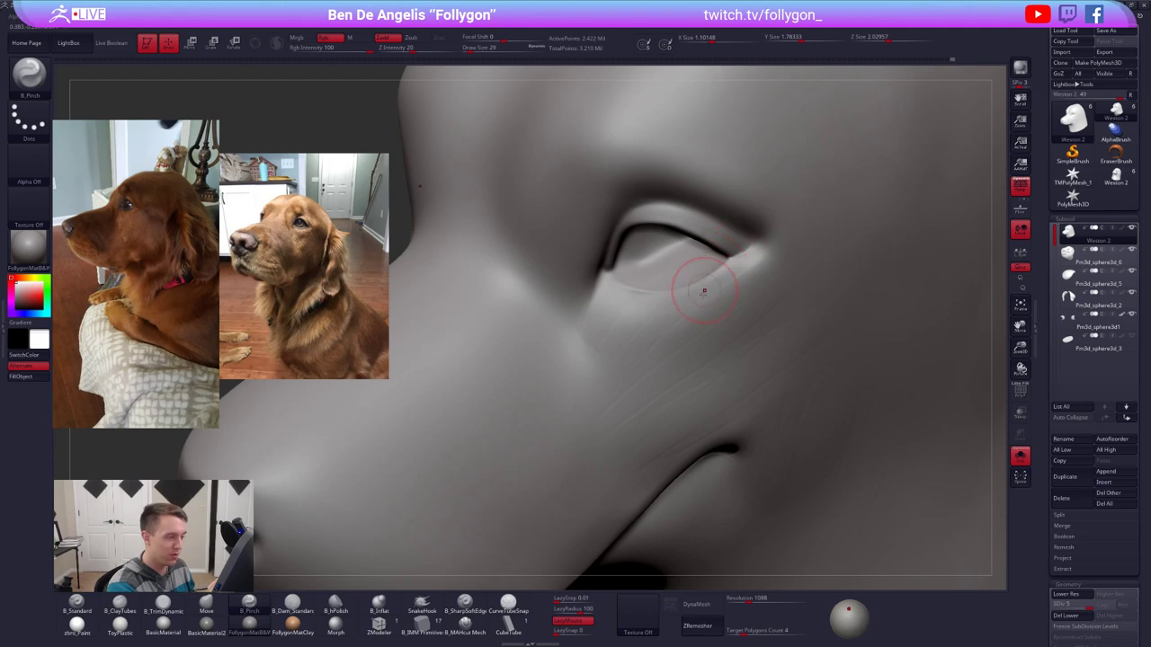
Step: Flatten the surface beneath the lower eyelid from the inner corner outward with TrimDynamic
right_drag(702, 288, 645, 313)
key(space)
drag(647, 314, 652, 315)
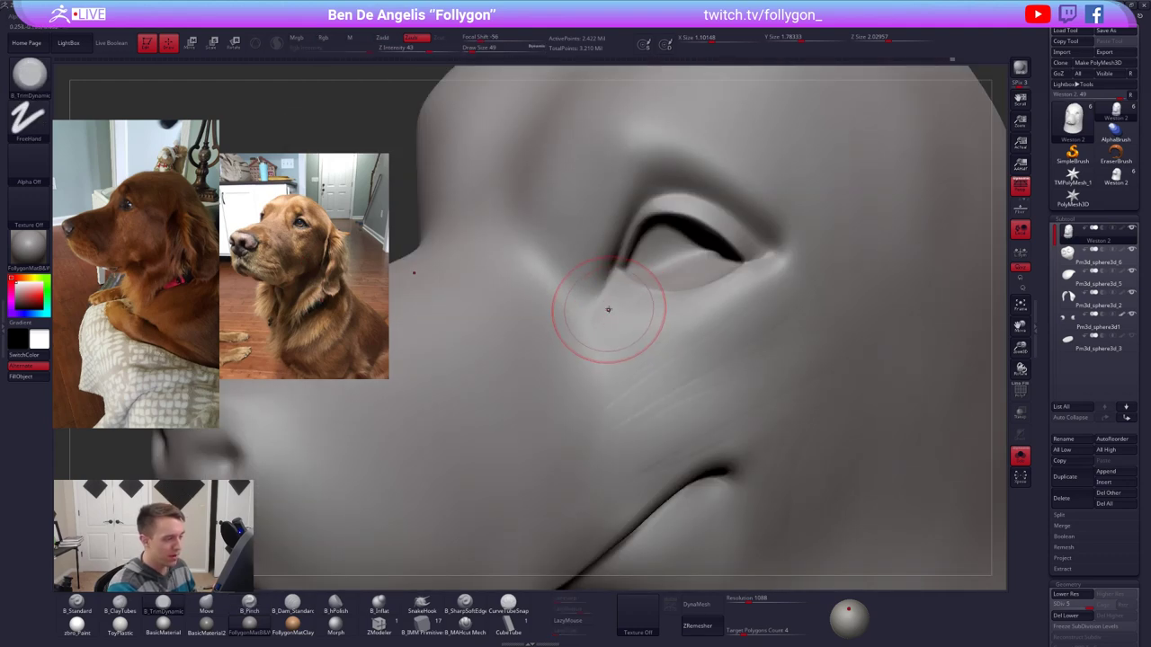
drag(601, 297, 747, 309)
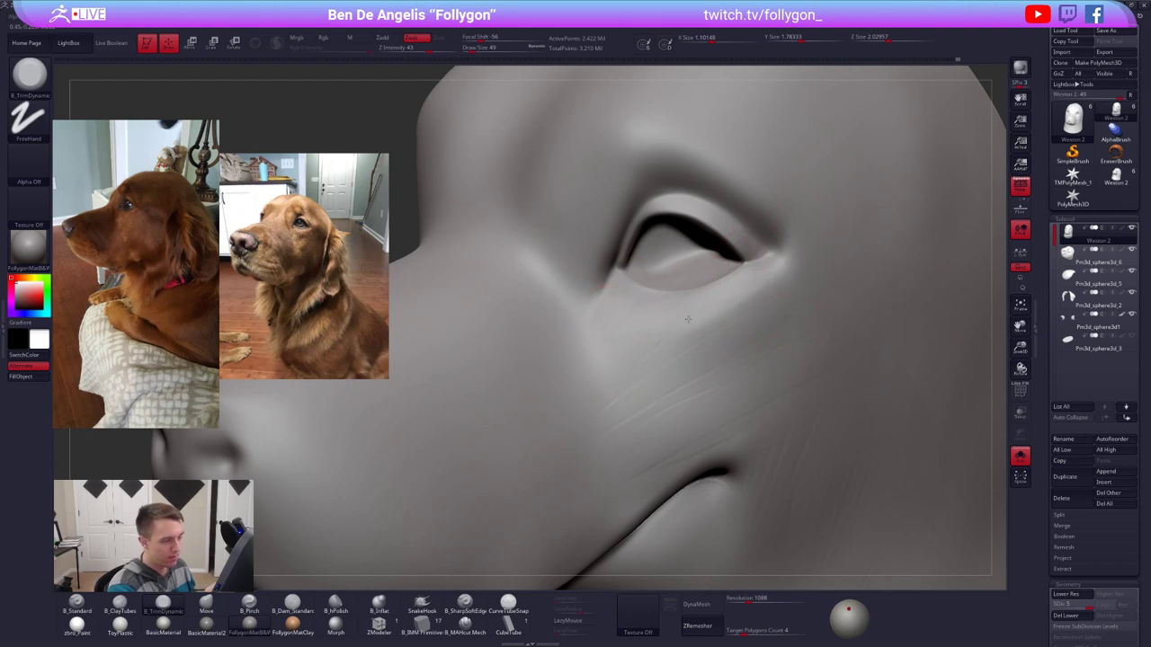
Step: Show all subtools, lower the head to subdivision level 2 and shift the outer eye corner with Move at draw size 96
mouse_move(678, 344)
right_down()
mouse_move(764, 336)
mouse_move(657, 356)
mouse_move(685, 376)
mouse_move(673, 386)
mouse_move(622, 369)
right_up()
key(space)
drag(724, 351, 745, 352)
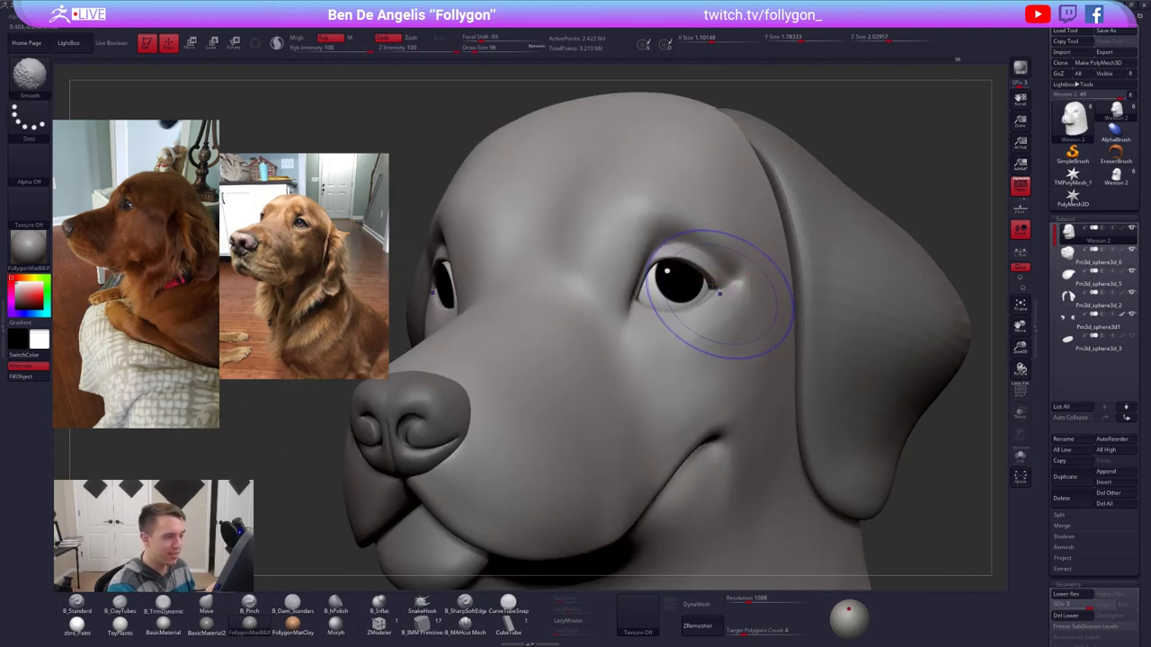
key(shift+d)
key(shift+d)
key(shift+d)
right_drag(714, 303, 764, 297)
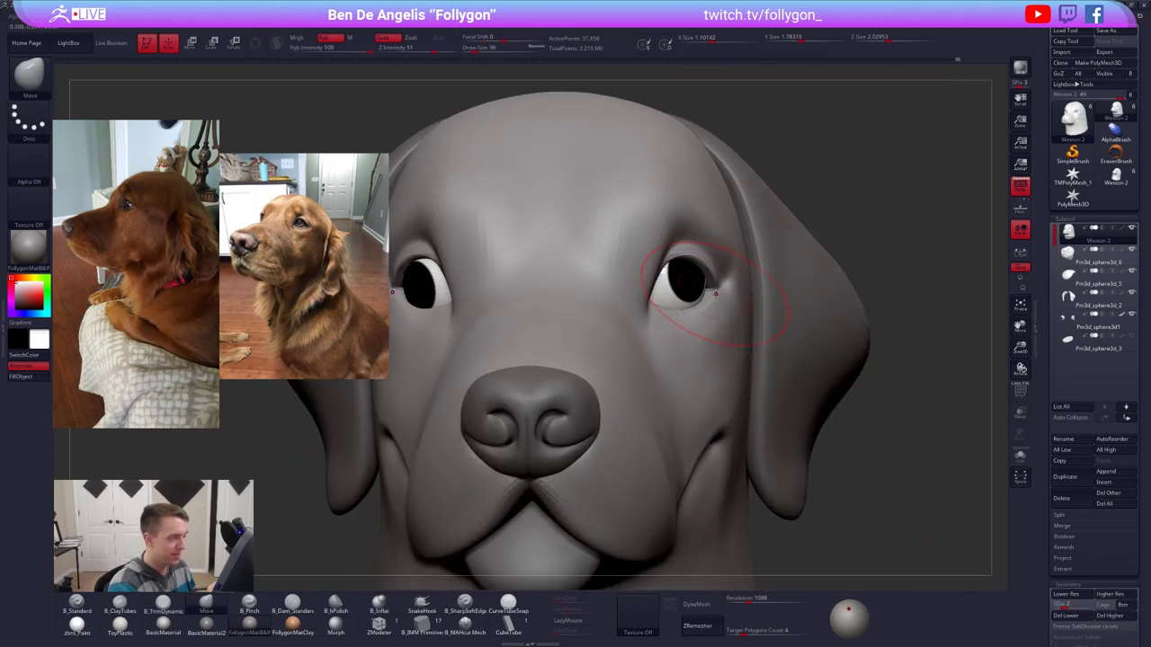
drag(716, 289, 711, 290)
Step: Reshape the lower eyelid around the eyeball with the Move brush at draw size 54
right_drag(710, 297, 697, 313)
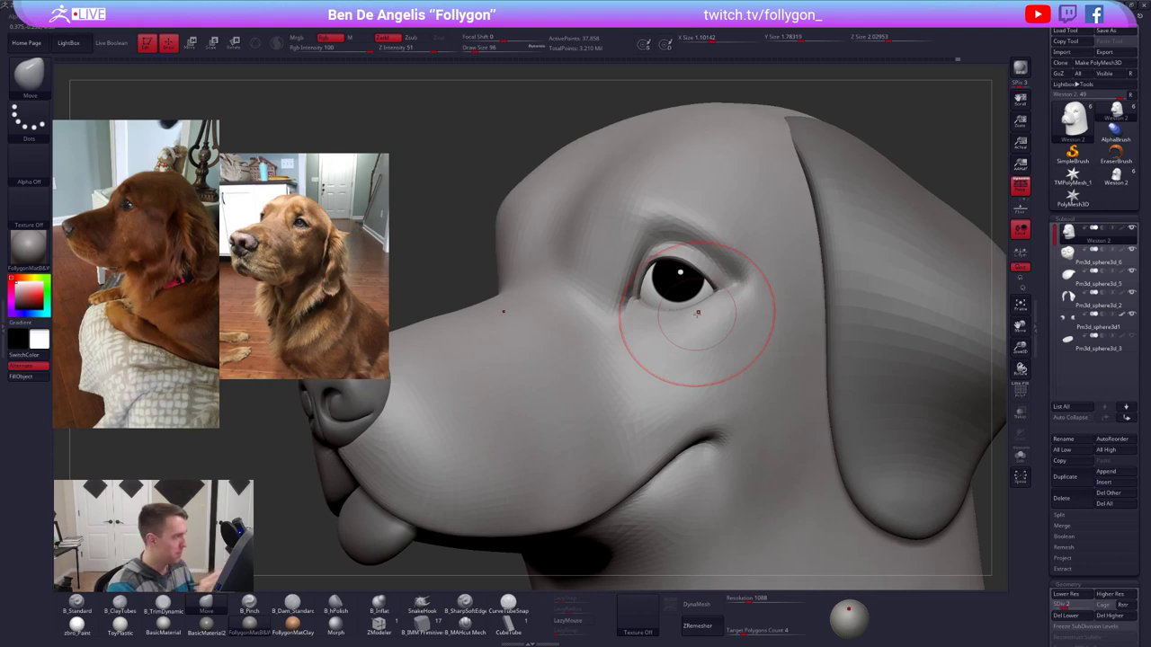
key(s)
drag(702, 299, 689, 305)
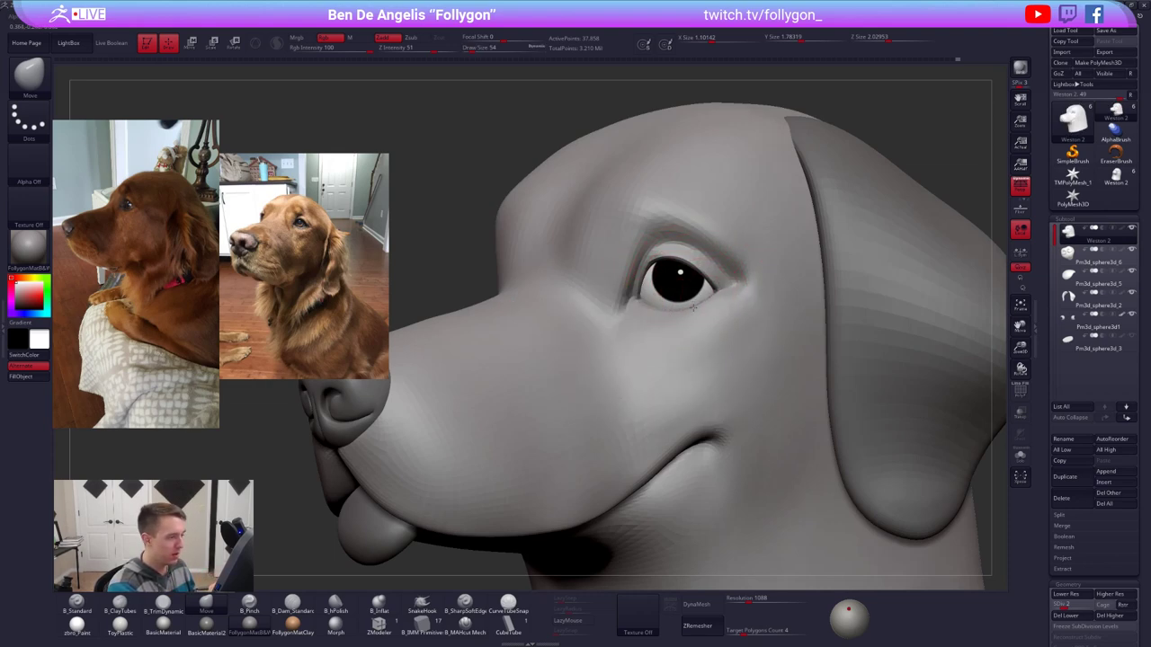
Step: Isolate the head, raise it to subdivision level 3 and set the Move draw size to 74
mouse_move(694, 313)
right_down()
mouse_move(639, 303)
mouse_move(647, 280)
mouse_move(637, 311)
mouse_move(700, 319)
mouse_move(694, 351)
mouse_move(673, 334)
mouse_move(655, 379)
right_up()
key(space)
key(ctrl+d)
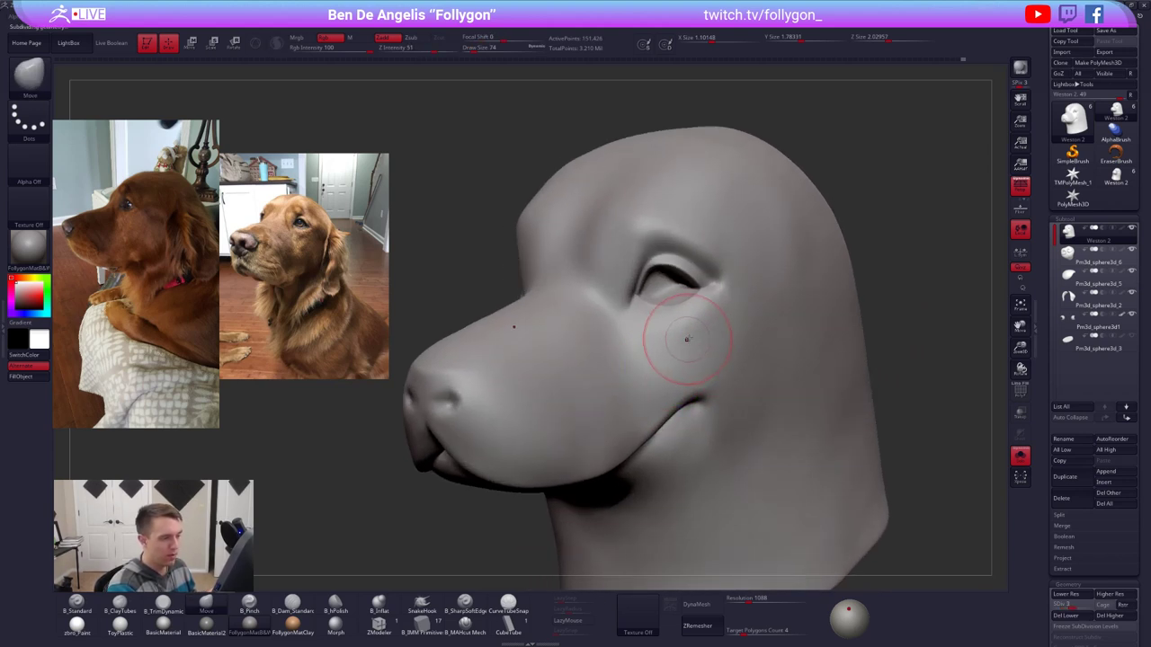
mouse_move(701, 325)
right_down()
mouse_move(686, 314)
mouse_move(689, 261)
right_up()
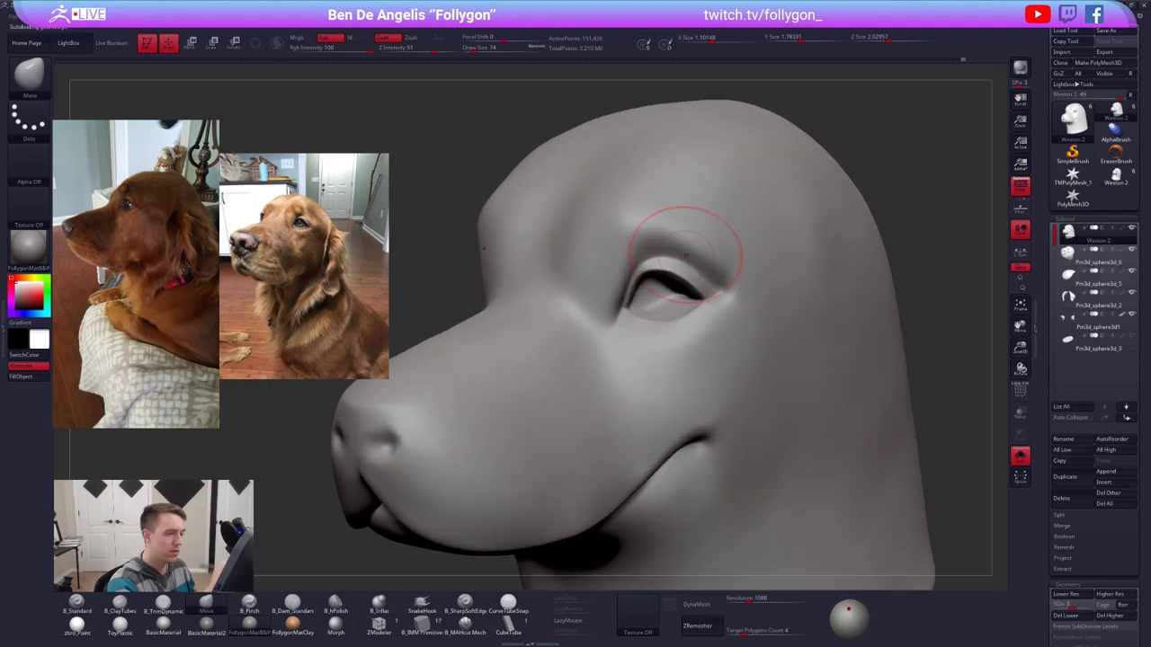
Step: Refine the shape of the upper eyelid with the Move brush, reducing the draw size to 49 and then 29
key(space)
drag(694, 247, 690, 245)
right_drag(670, 286, 838, 261)
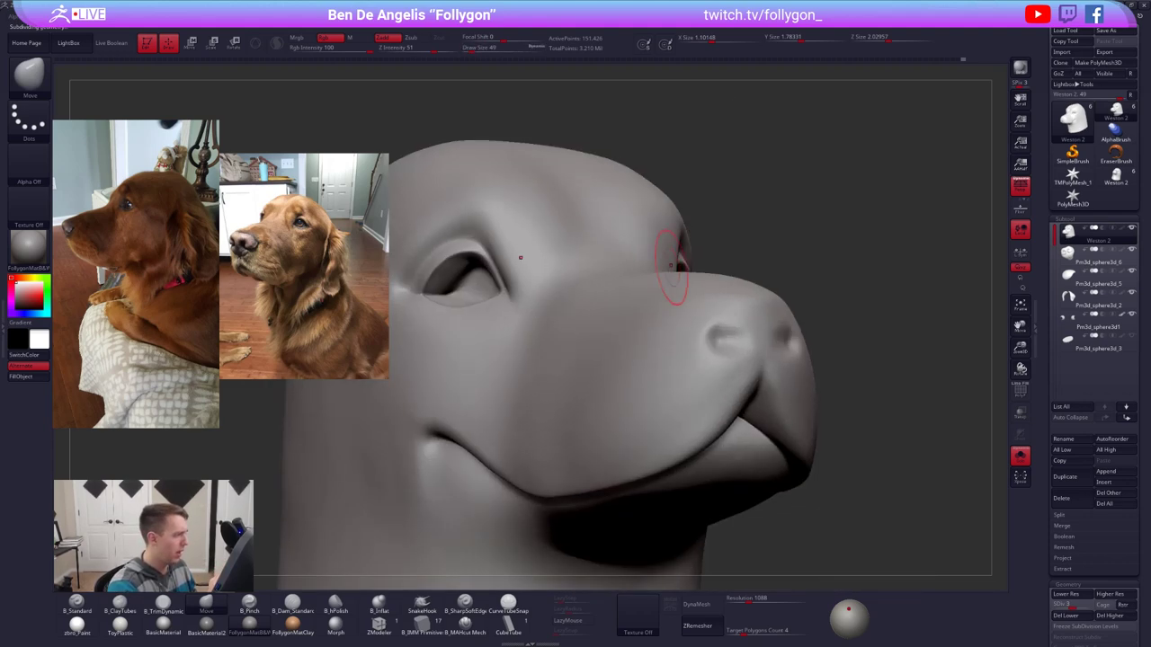
right_drag(644, 320, 706, 404)
right_drag(613, 310, 611, 349)
key(space)
drag(624, 350, 620, 350)
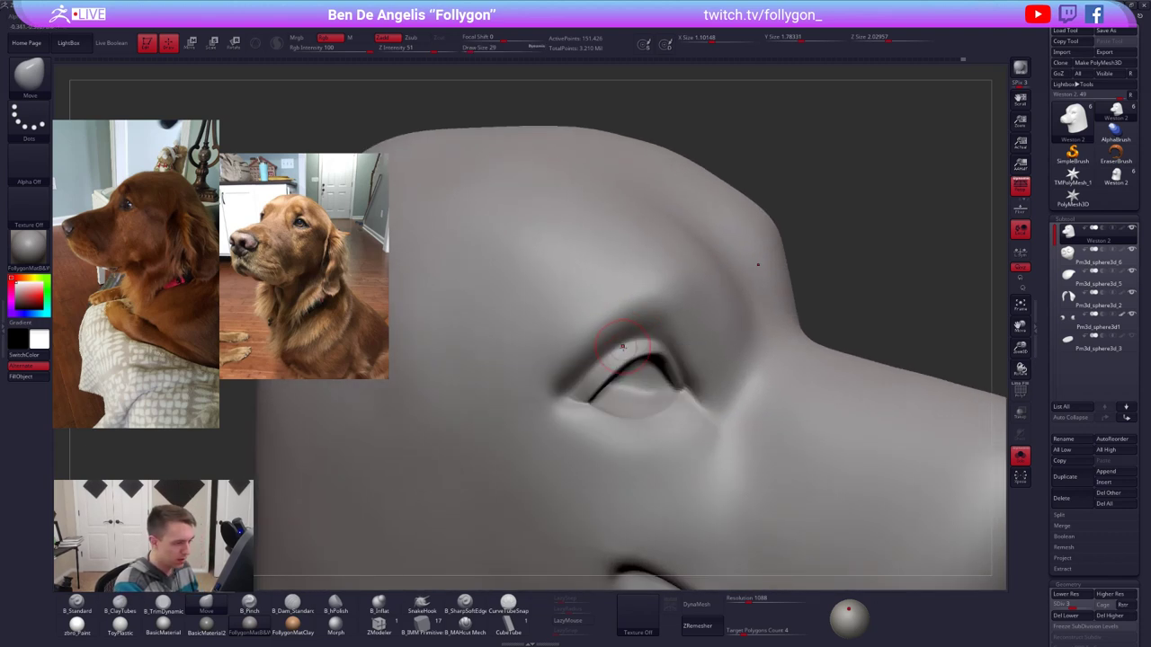
right_drag(623, 348, 592, 377)
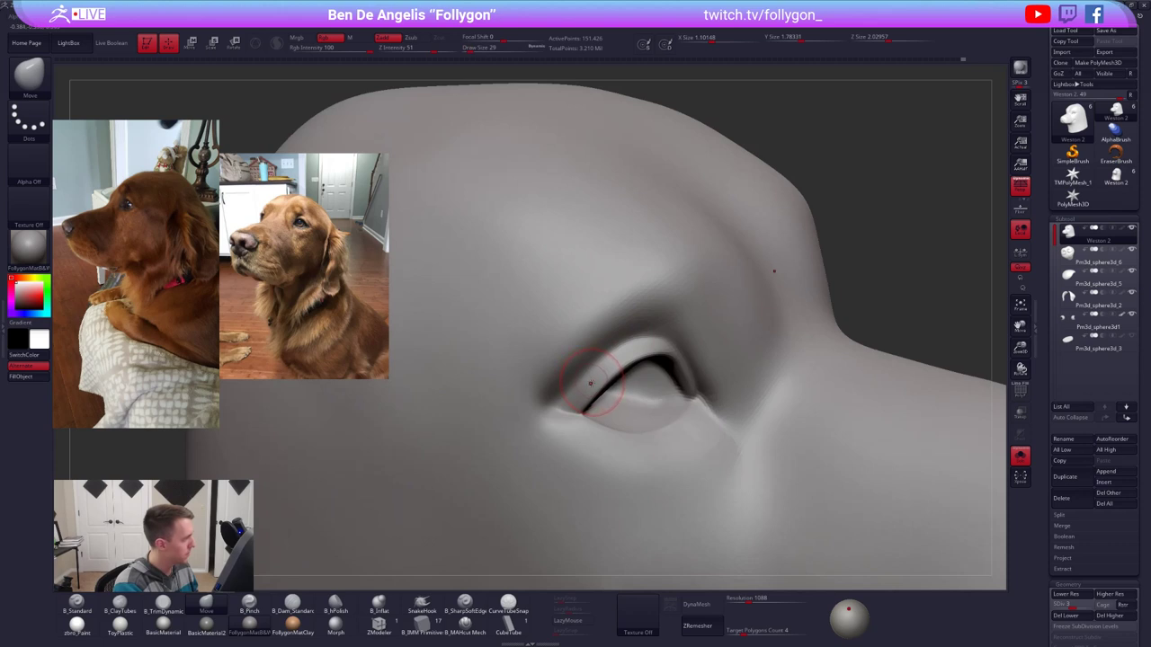
Step: Switch to ClayTubes at draw size 43, work the fold above the upper eyelid and return the head to subdivision level 3
key(d)
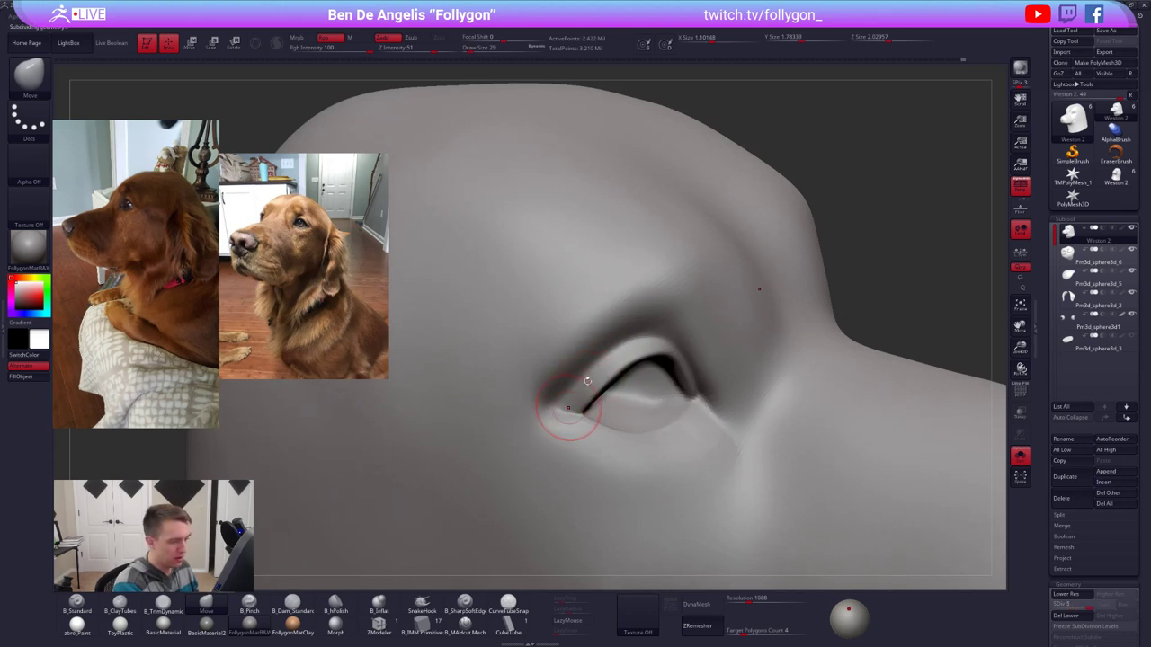
key(2)
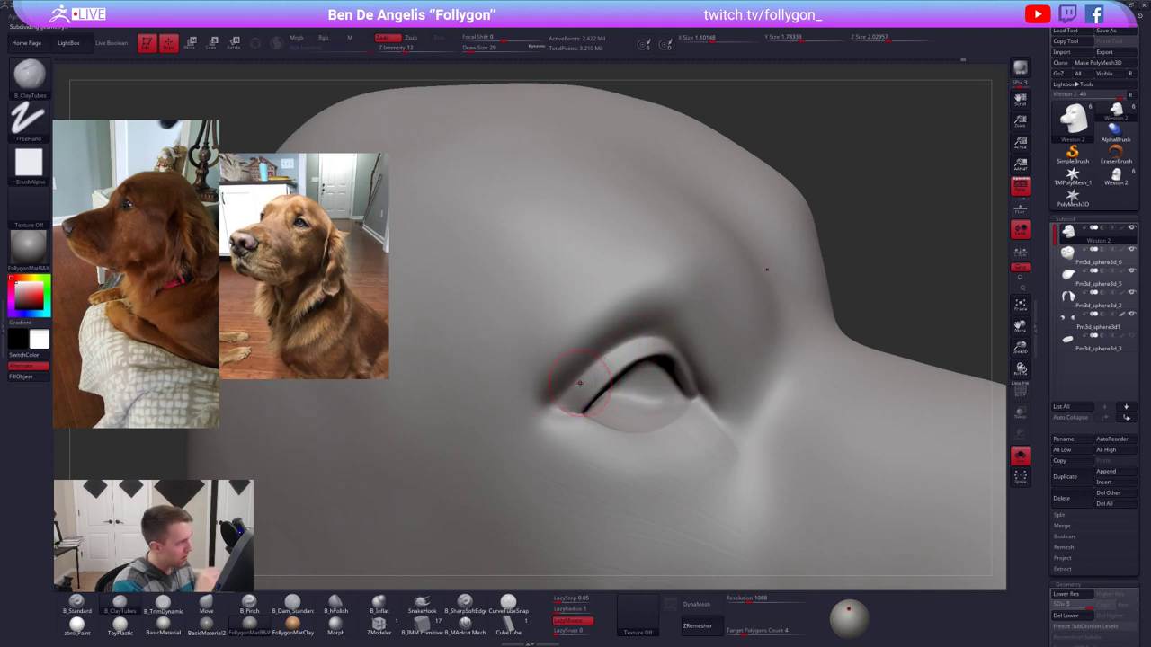
key(space)
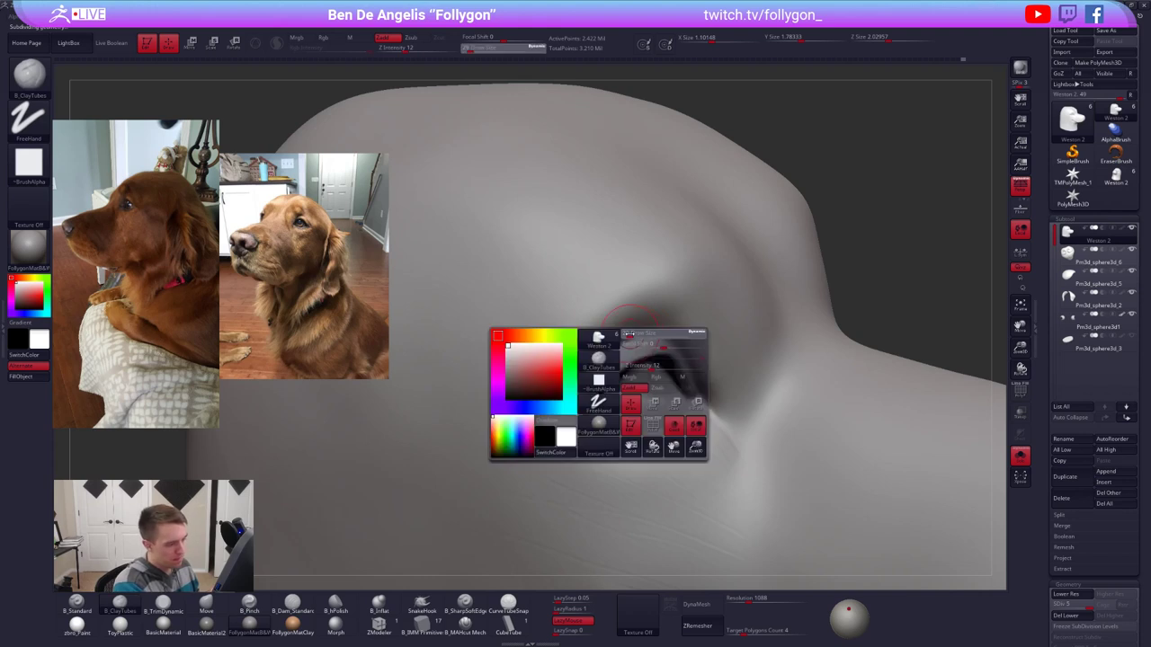
drag(677, 337, 572, 374)
key(space)
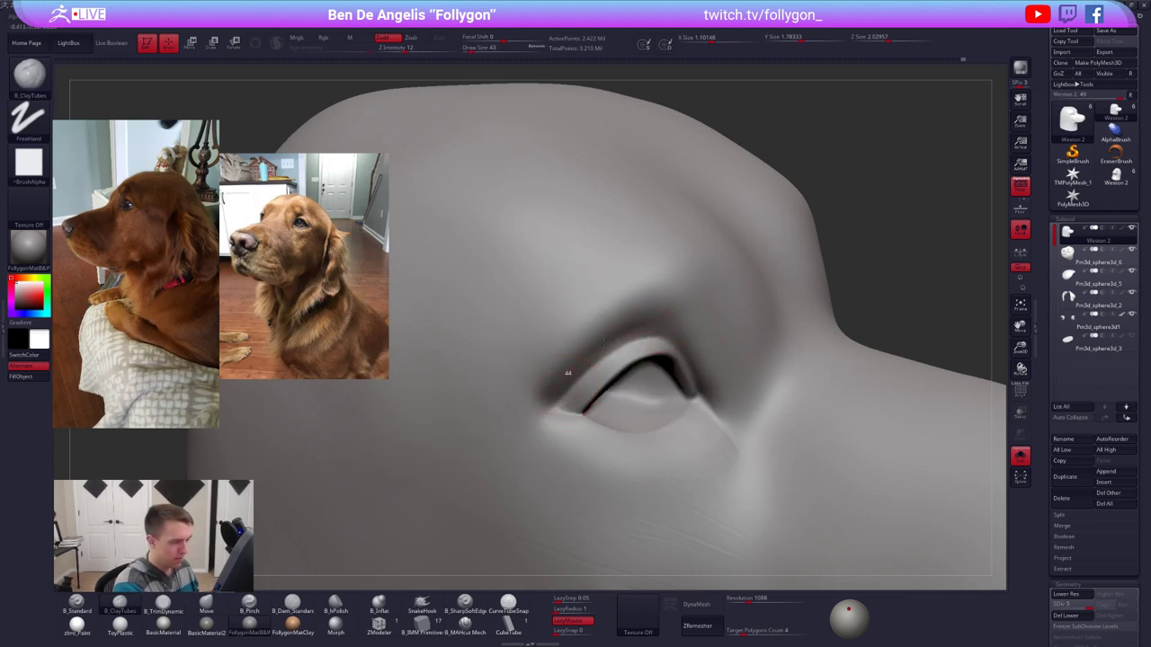
key(shift+d)
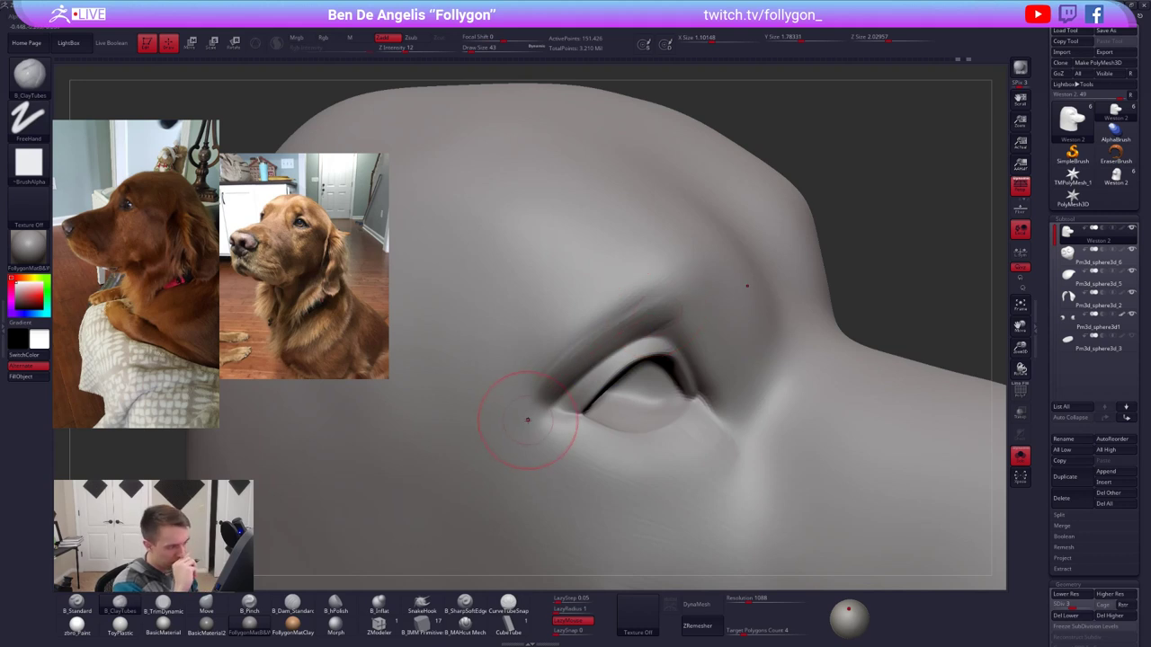
Step: Build up the upper eyelid from the outer corner to its peak with ClayTubes at draw size 33
key(space)
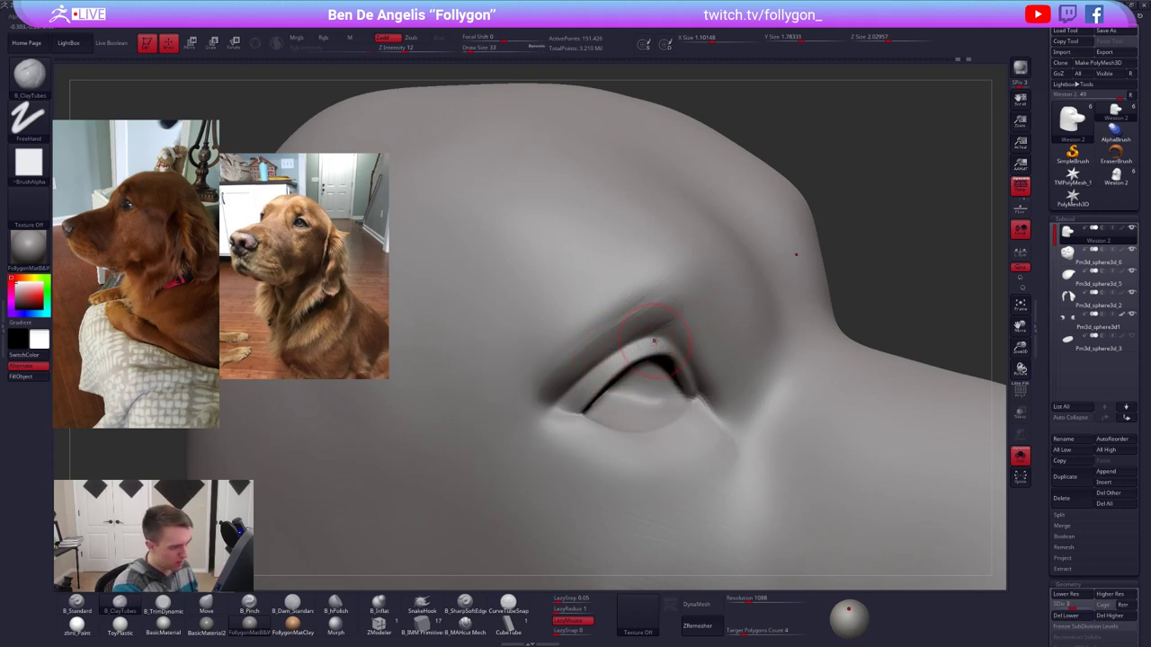
drag(575, 394, 631, 346)
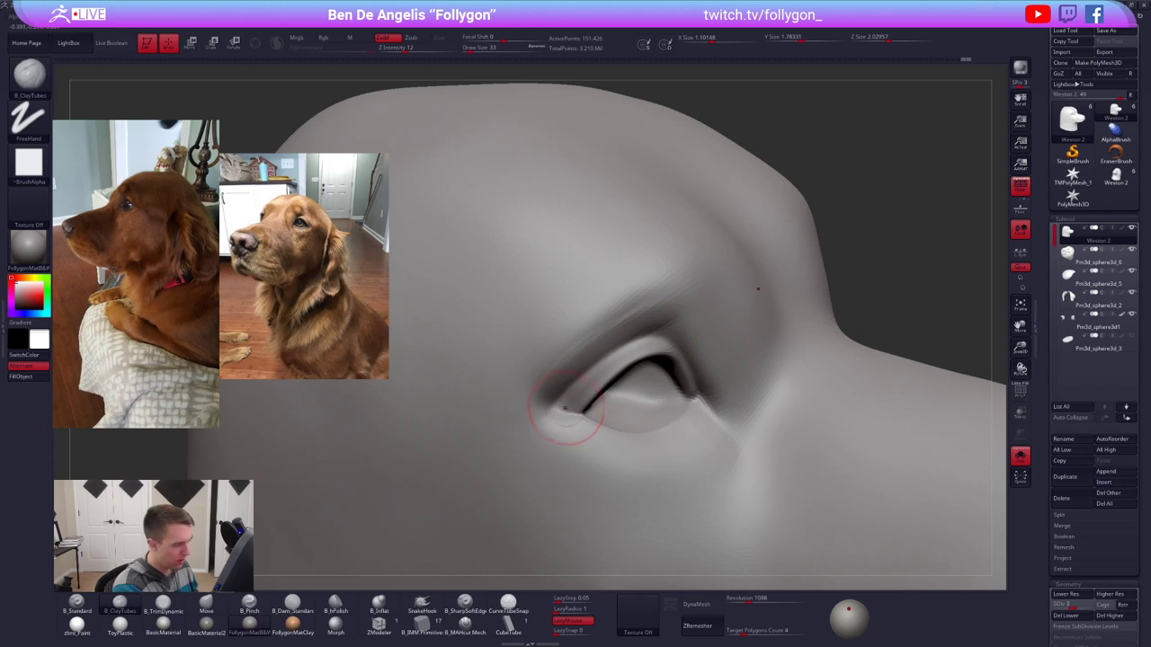
mouse_move(557, 416)
mouse_down()
mouse_move(547, 418)
mouse_move(550, 407)
mouse_up()
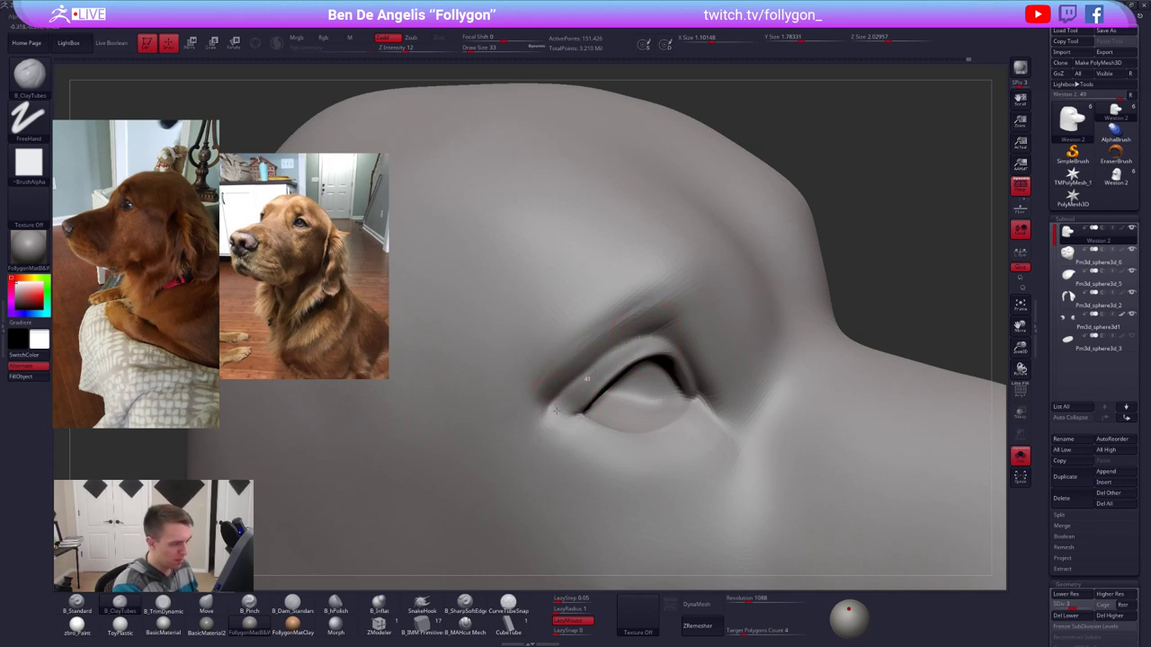
drag(668, 339, 627, 352)
Step: Show all subtools and smooth the upper eyelid and the skin behind the outer eye corner
right_drag(579, 389, 539, 387)
shift+drag(567, 385, 571, 404)
right_drag(503, 418, 530, 439)
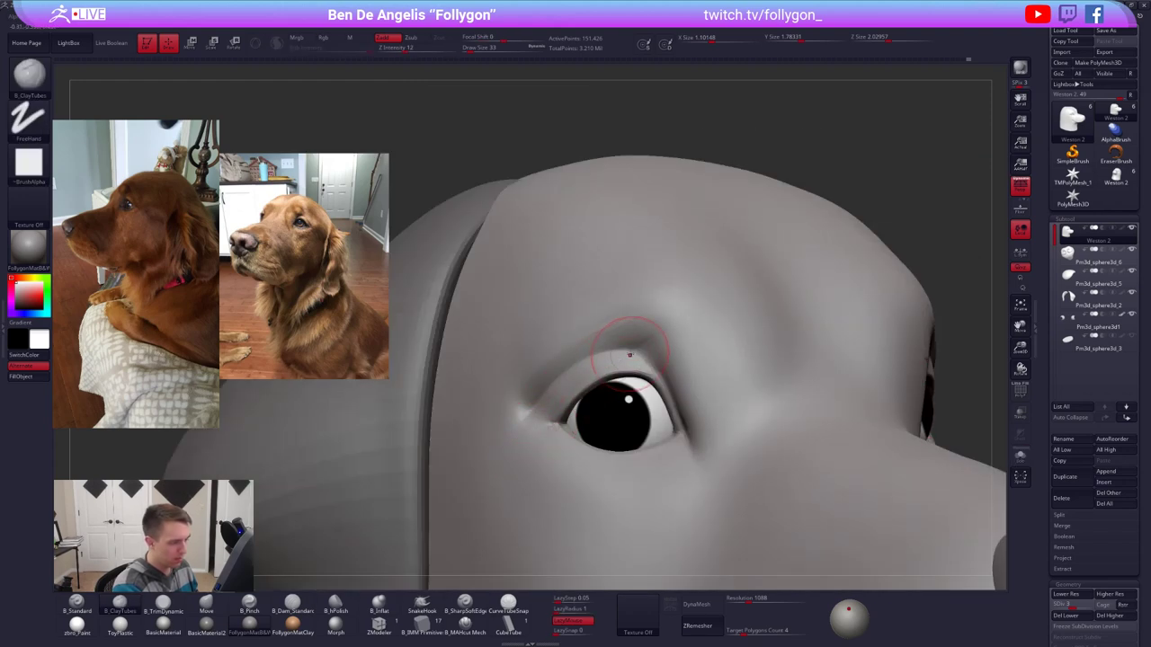
shift+drag(632, 348, 558, 369)
shift+drag(518, 405, 522, 423)
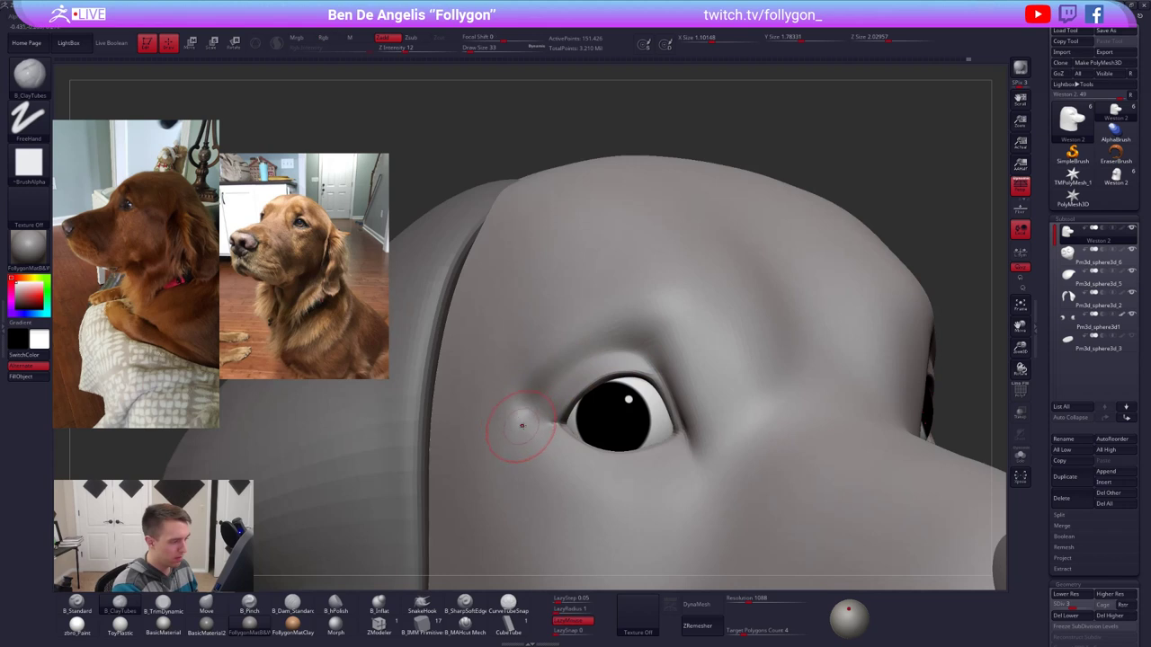
Step: Isolate the head and flatten the area behind the outer eye corner with TrimDynamic at draw size 43
key(alt+s)
right_drag(522, 426, 585, 401)
key(3)
mouse_move(582, 399)
mouse_down()
mouse_move(588, 372)
mouse_move(577, 385)
mouse_move(572, 362)
mouse_up()
key(bracketright)
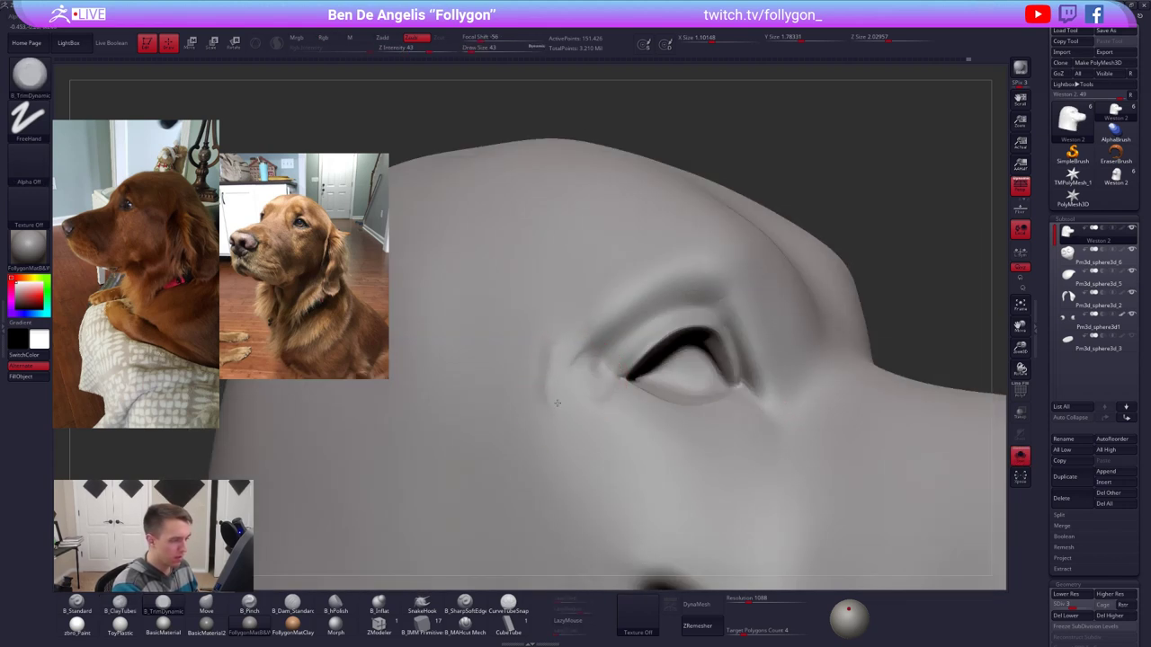
drag(569, 417, 568, 369)
mouse_move(545, 412)
right_down()
mouse_move(494, 411)
mouse_move(612, 401)
right_up()
drag(576, 396, 578, 354)
right_drag(579, 355, 602, 354)
Step: Build up the skin around the outer eye corner with ClayTubes and hide the reference photos
key(2)
mouse_move(589, 329)
mouse_down()
mouse_move(562, 370)
mouse_move(611, 385)
mouse_up()
key(shift+z)
right_drag(612, 385, 418, 378)
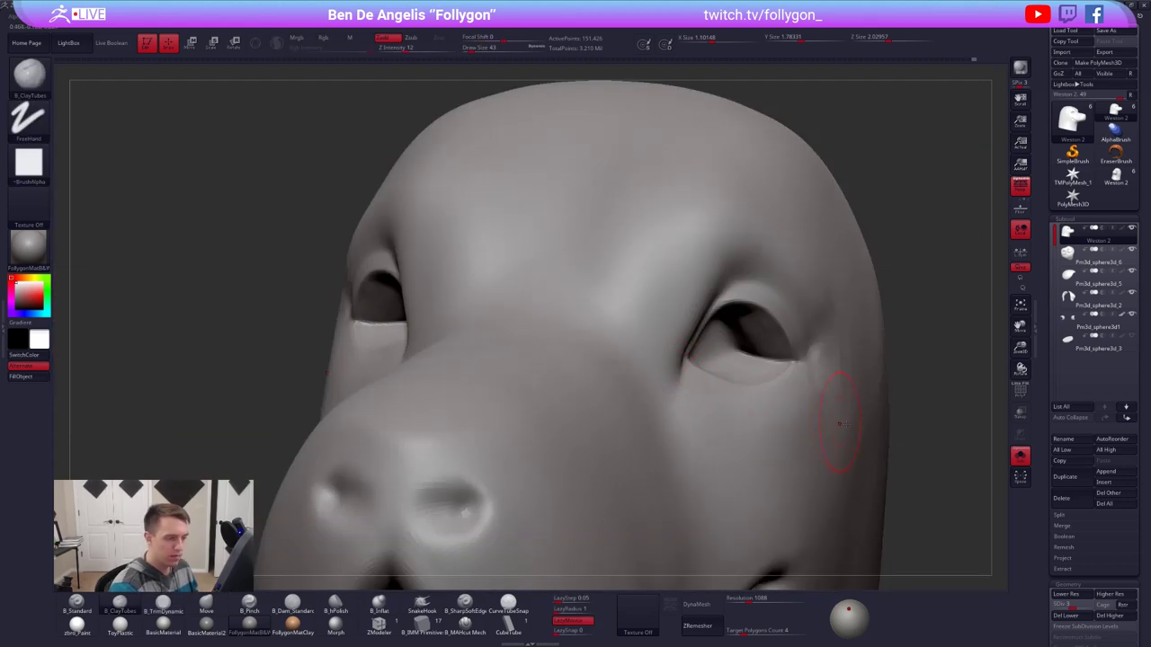
mouse_move(865, 441)
right_down()
mouse_move(882, 449)
mouse_move(762, 395)
mouse_move(694, 296)
right_up()
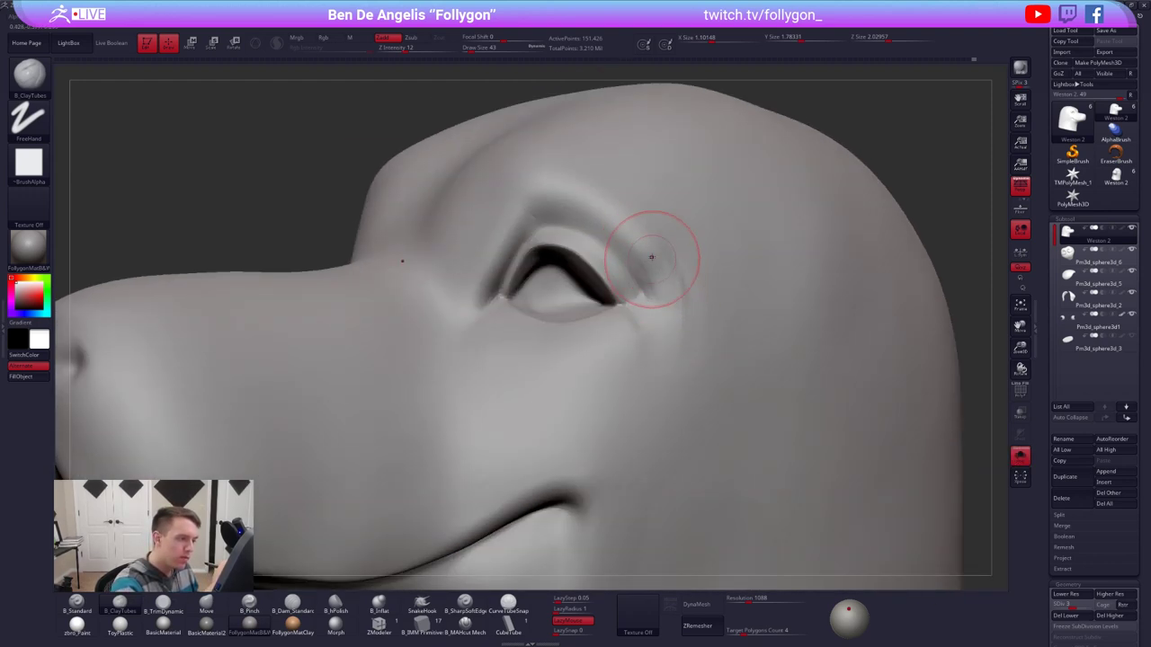
mouse_move(672, 298)
mouse_down()
mouse_move(663, 325)
mouse_move(671, 289)
mouse_up()
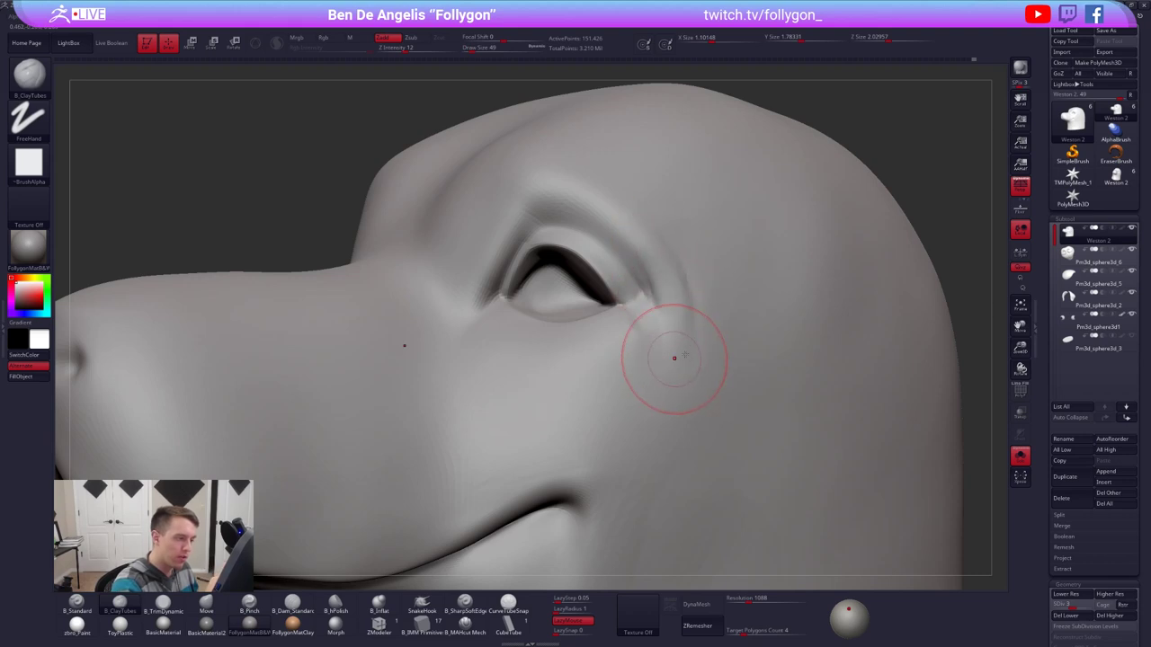
Step: Flatten the built-up fold behind the outer eye corner with TrimDynamic, then set the draw size to 33
right_drag(680, 357, 742, 346)
key(3)
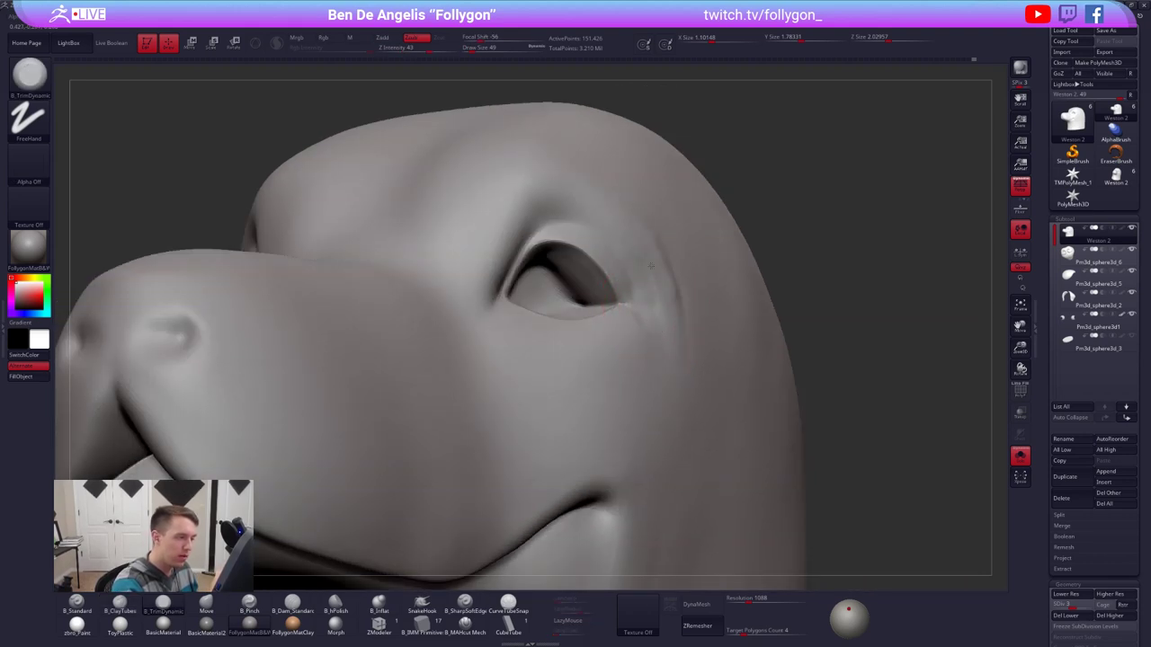
right_drag(629, 210, 654, 250)
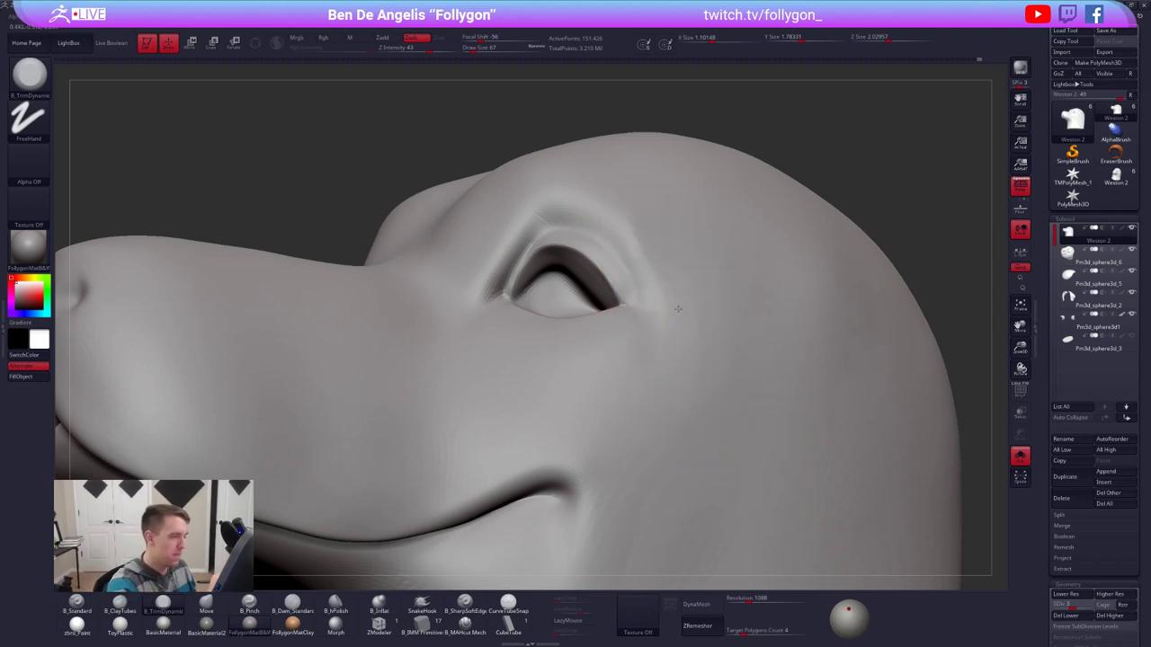
mouse_move(681, 308)
right_down()
mouse_move(832, 331)
mouse_move(845, 344)
right_up()
key(space)
drag(694, 339, 681, 339)
mouse_move(680, 339)
alt+right_down()
mouse_move(723, 356)
mouse_move(619, 374)
alt+right_up()
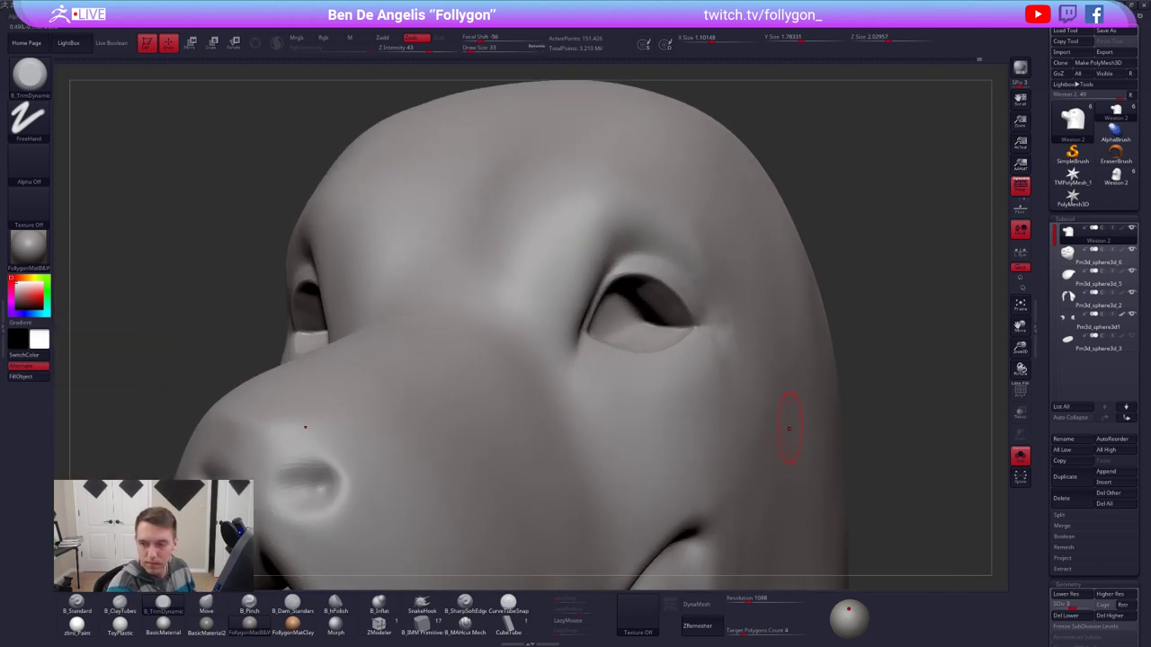
ctrl+right_drag(790, 428, 774, 418)
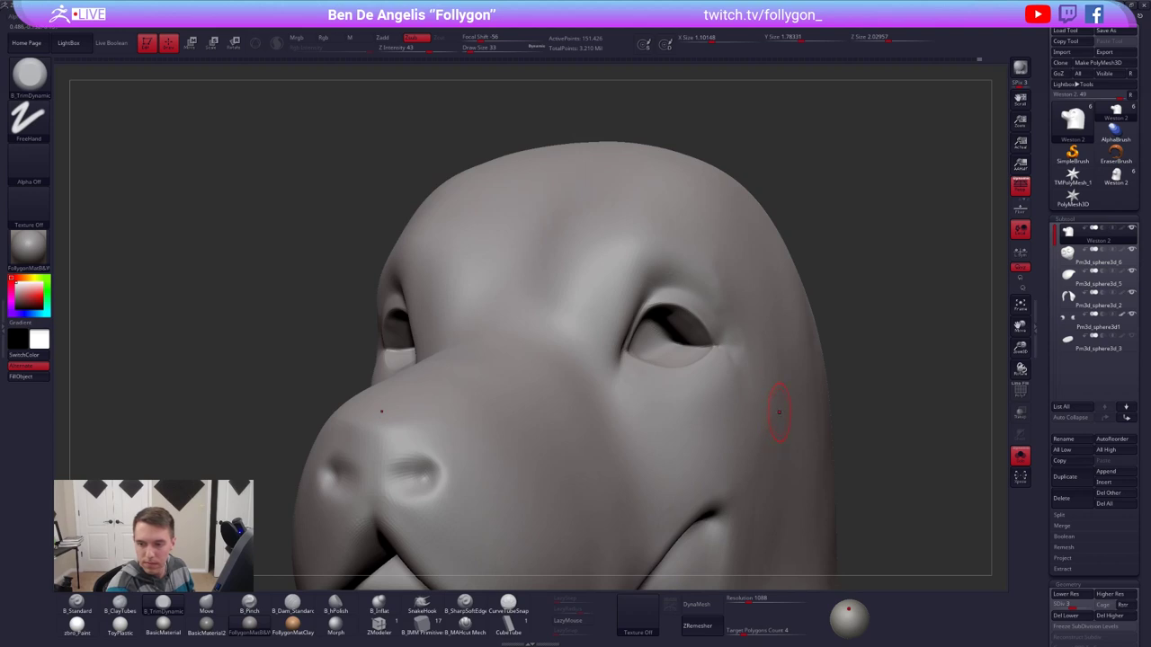
right_drag(714, 395, 661, 399)
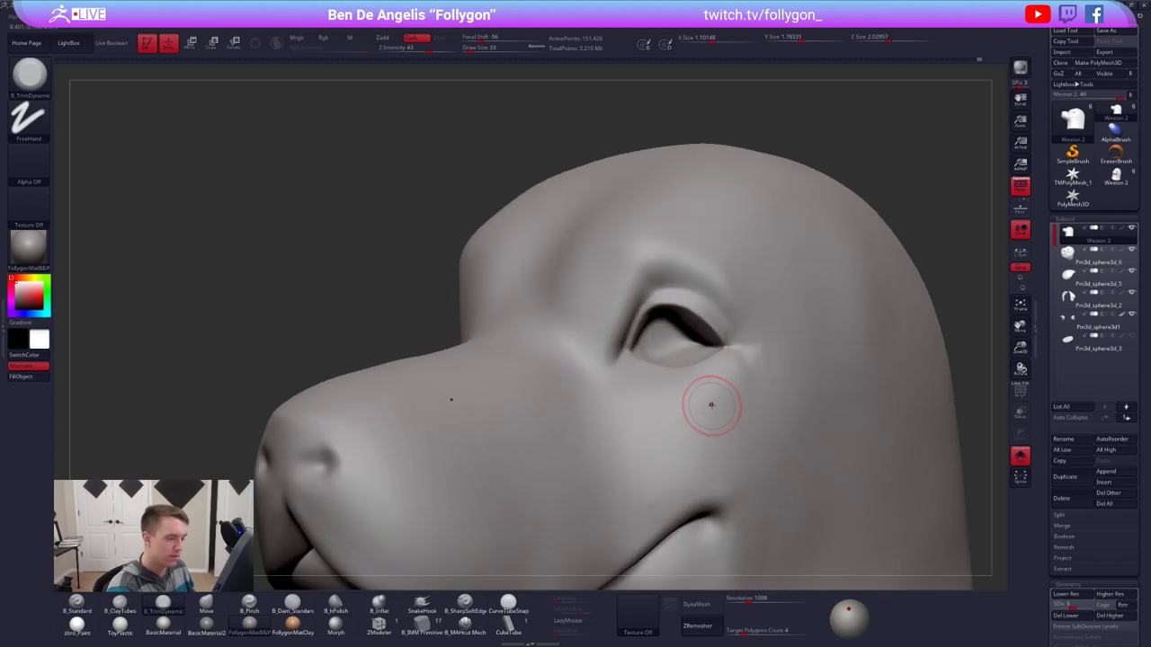
Step: Smooth the cheek below the eye at draw size 54 and soften the area behind the outer eye corner at 61
key(space)
drag(703, 421, 712, 421)
shift+drag(673, 450, 669, 460)
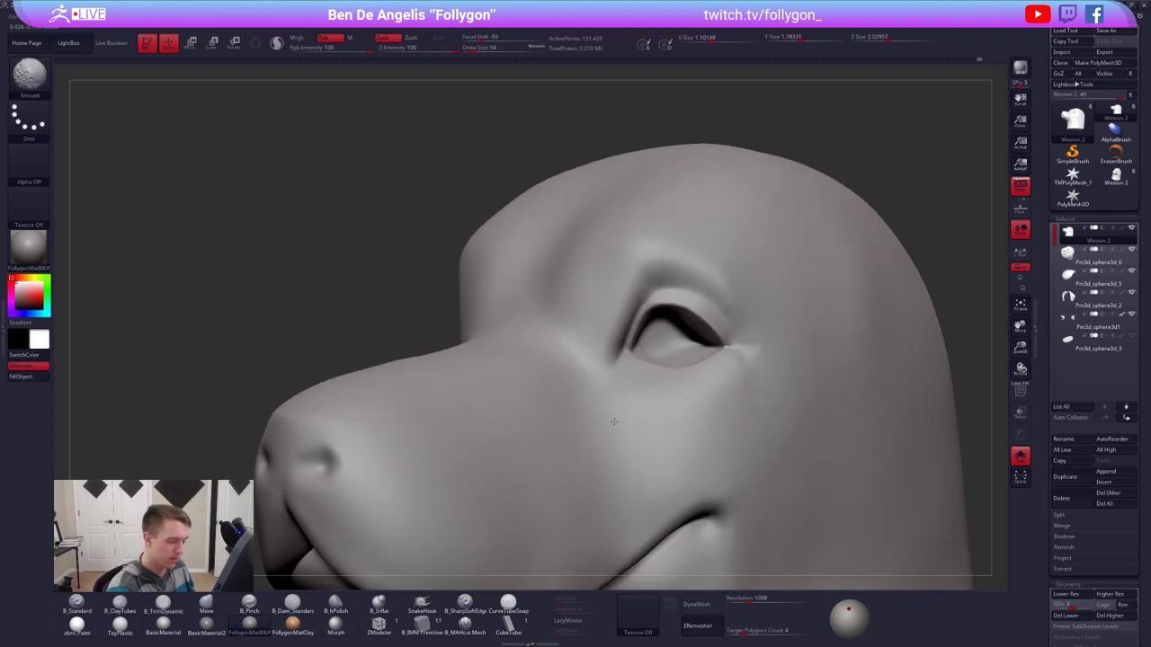
right_click(731, 399)
right_drag(743, 381, 725, 383)
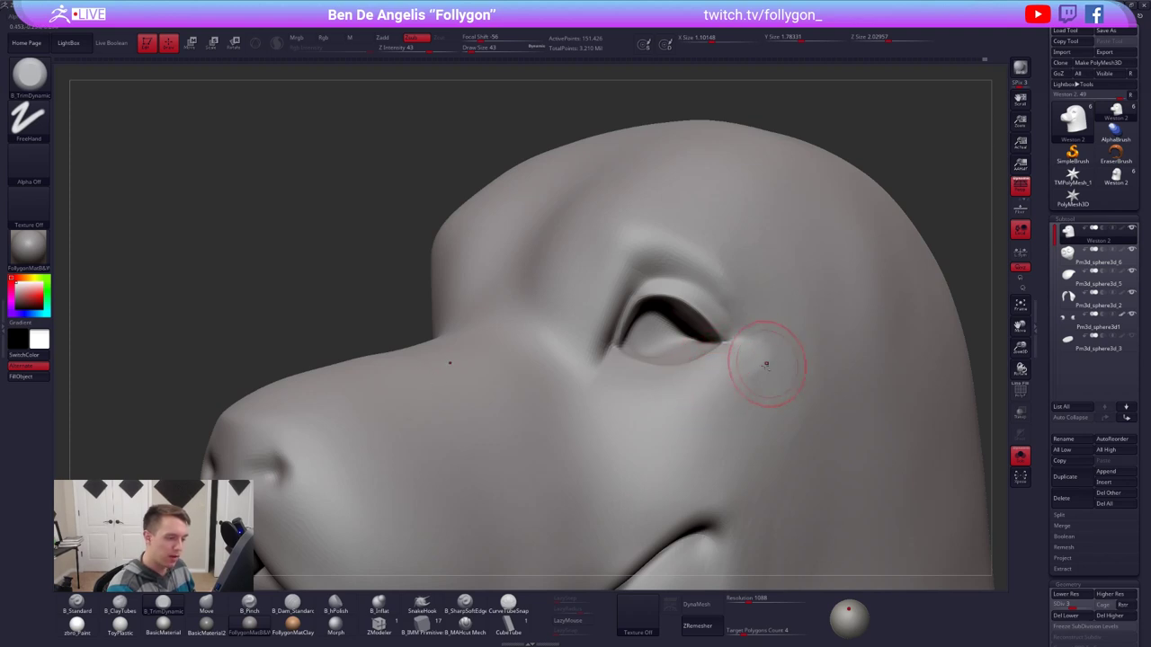
right_click(755, 372)
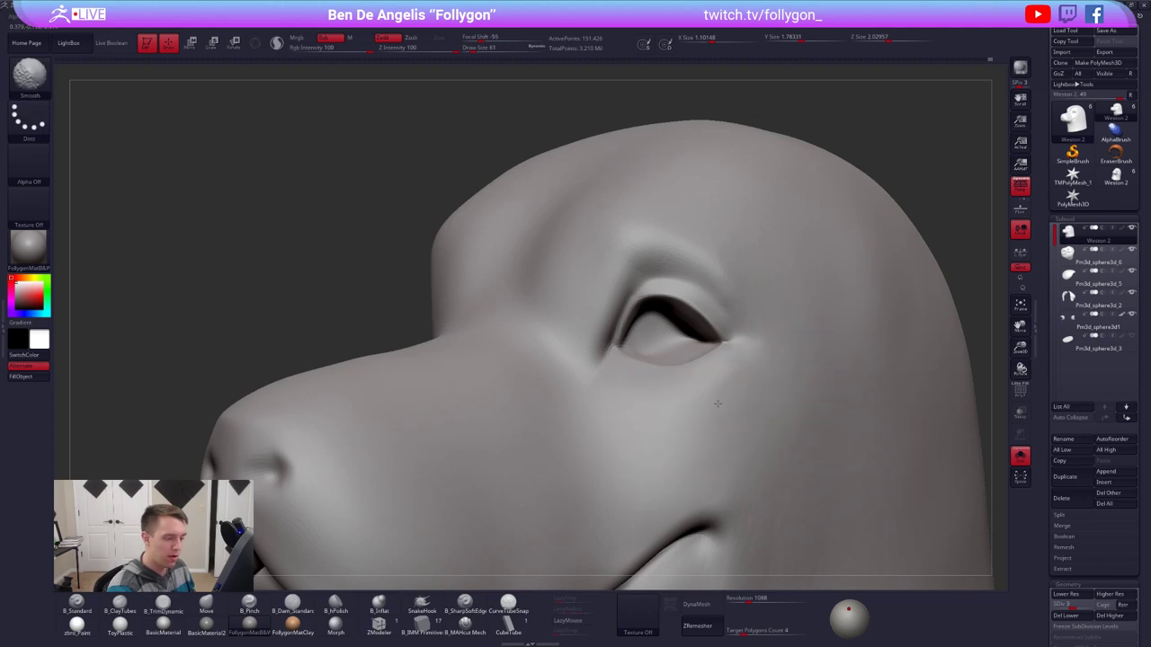
key(shift)
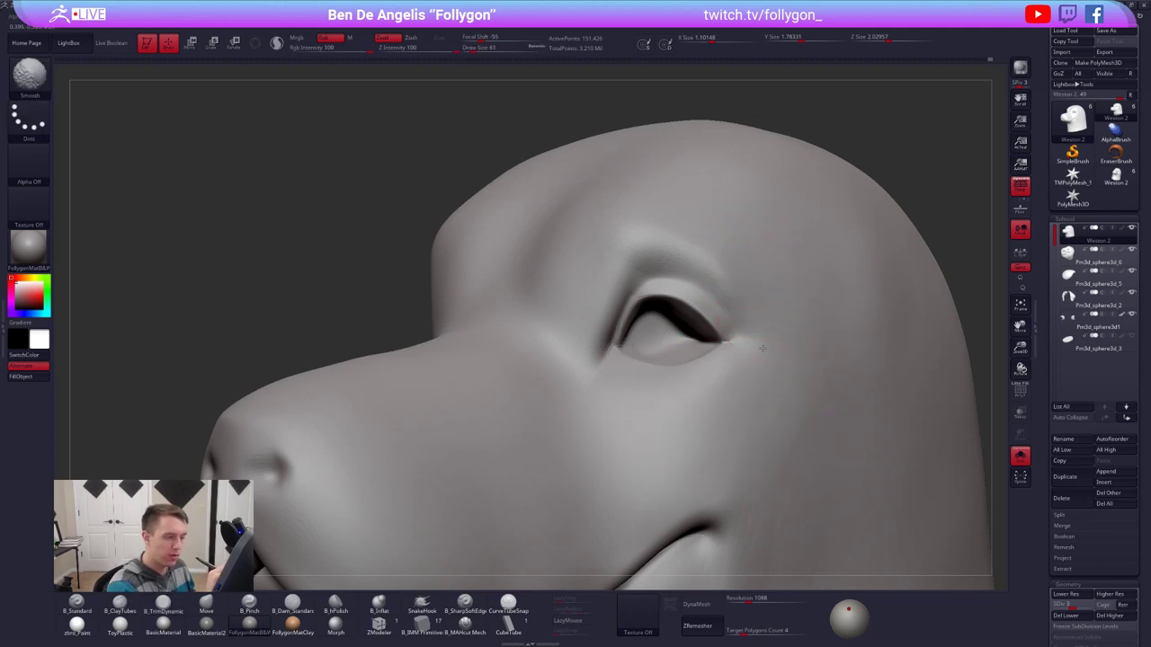
Step: Raise the head to subdivision level 5 and smooth the cheek beneath the eye, enlarging the brush to draw size 49
key(d)
ctrl+right_drag(743, 326, 750, 339)
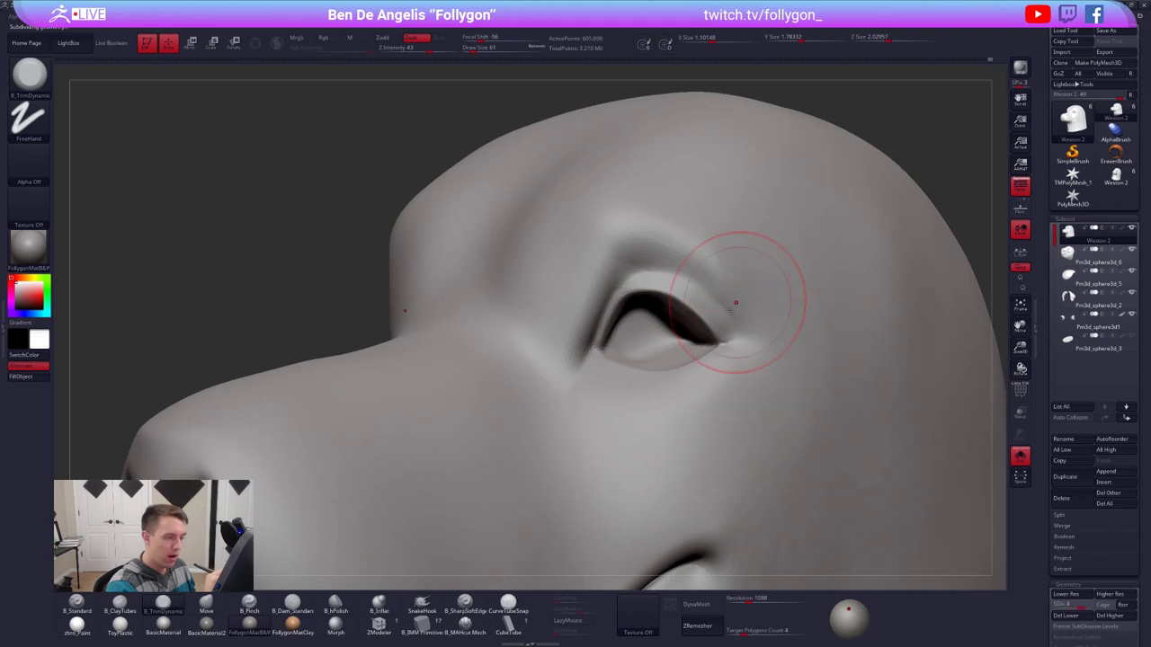
key(space)
key(shift)
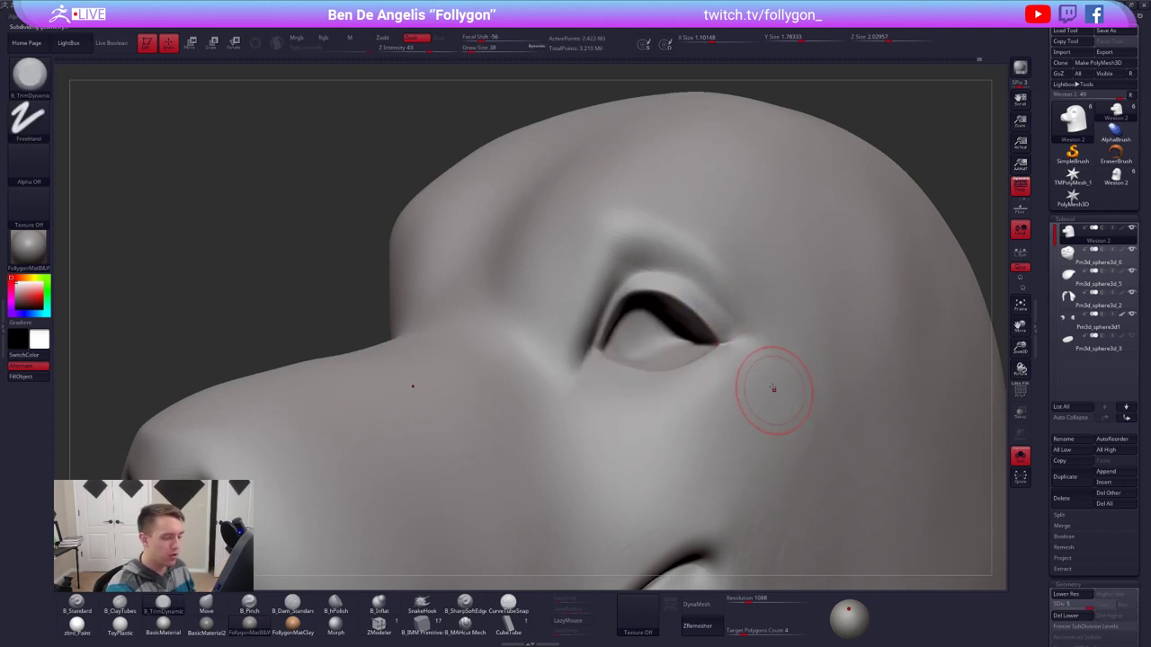
mouse_move(773, 388)
right_down()
mouse_move(731, 408)
mouse_move(718, 396)
right_up()
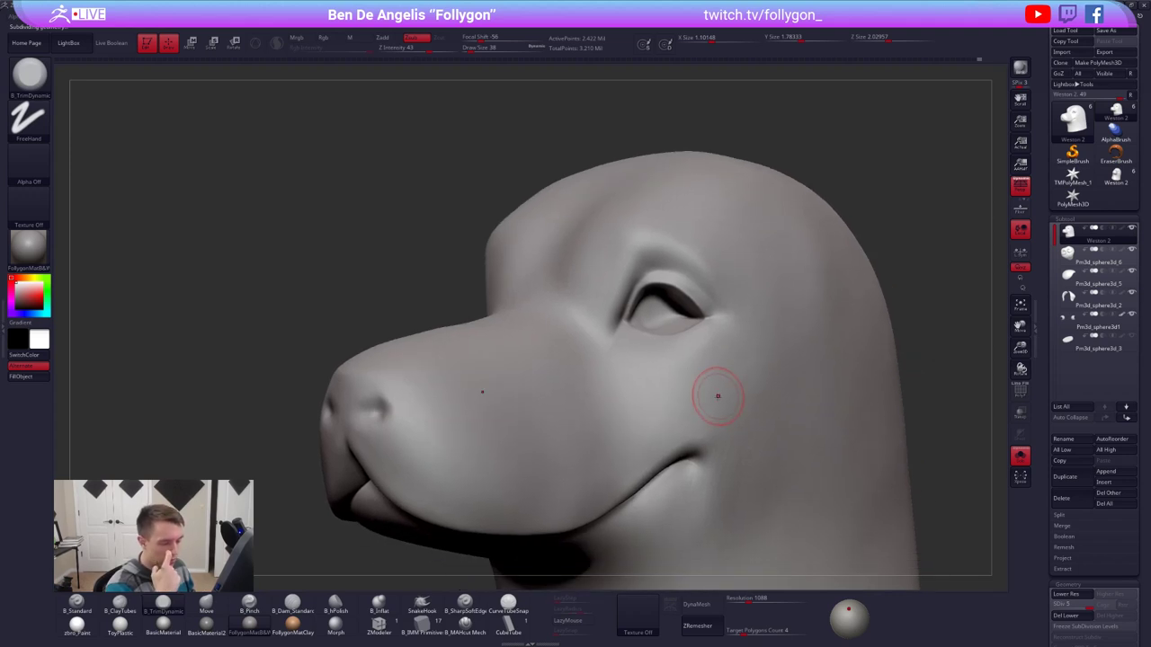
key(space)
key(shift)
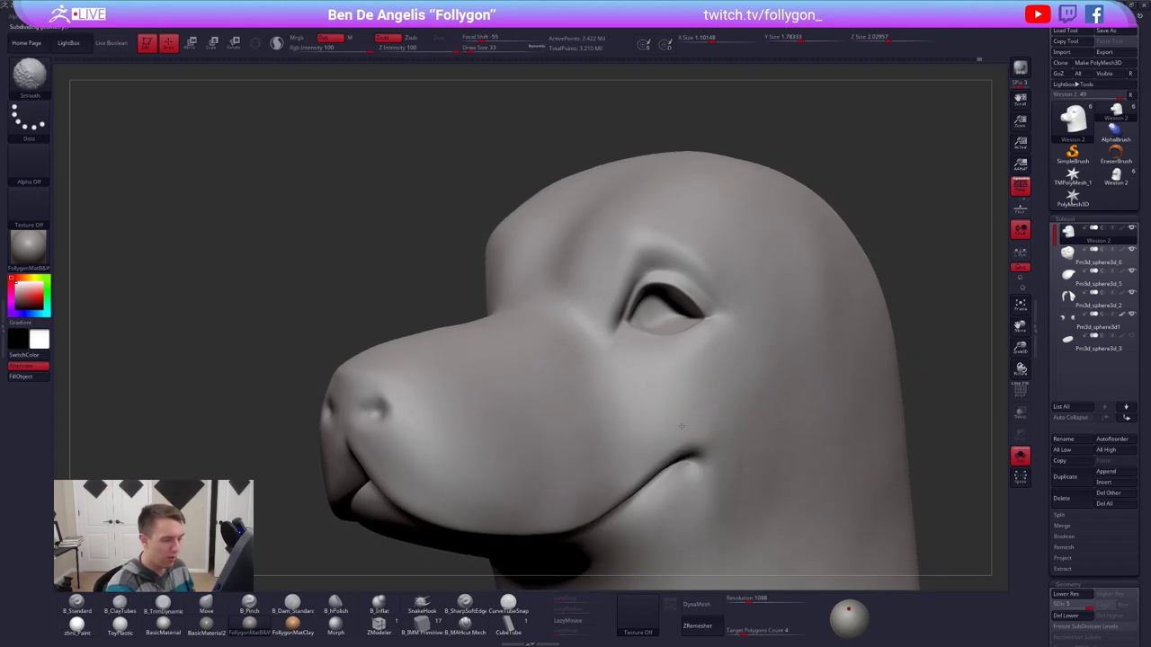
key(space)
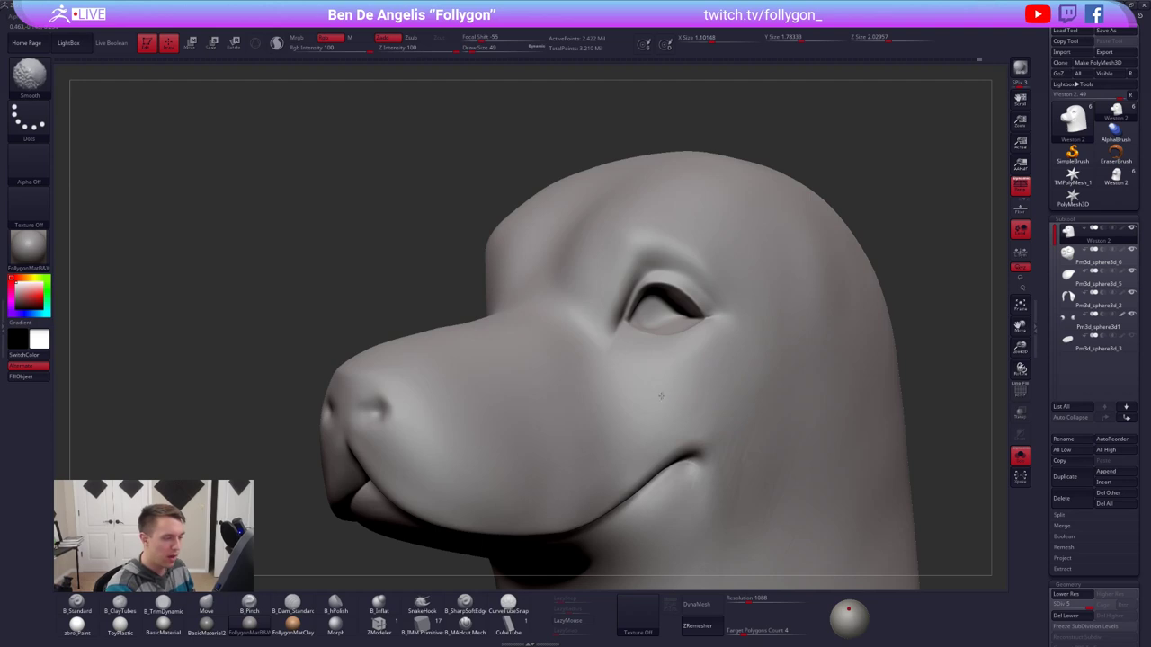
Step: Lower the head to subdivision level 4 and smooth the cheek behind the mouth corner
right_drag(750, 390, 702, 326)
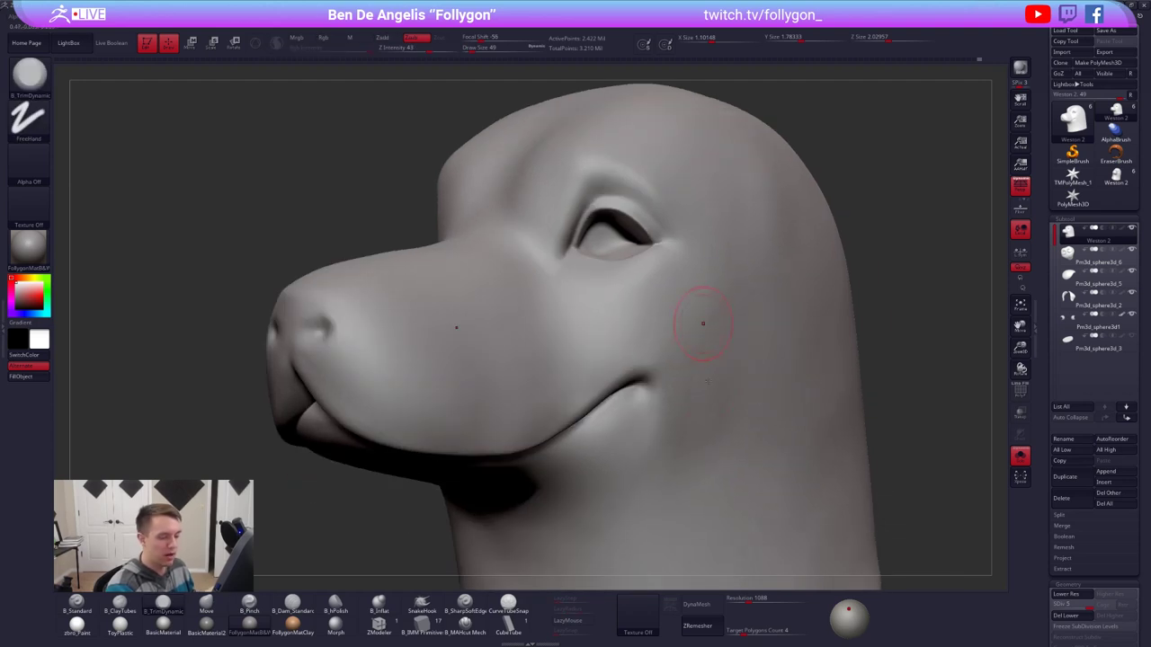
key(space)
key(shift+d)
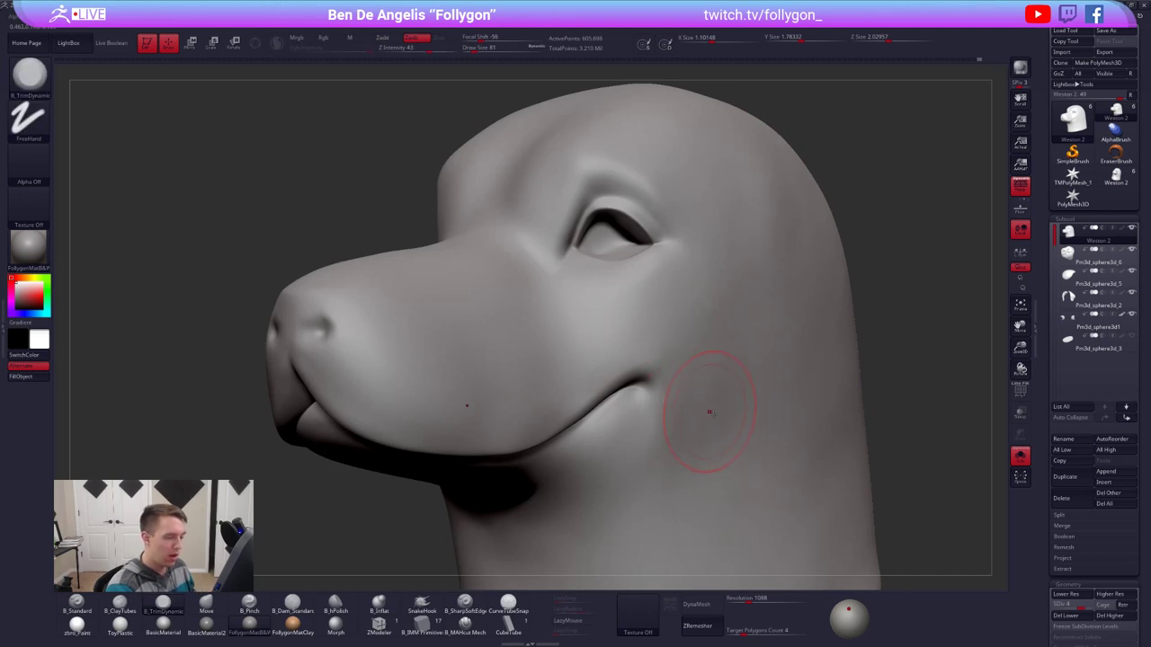
alt+right_drag(710, 411, 701, 355)
shift+drag(697, 417, 698, 453)
mouse_move(699, 452)
alt+right_down()
mouse_move(711, 462)
mouse_move(699, 519)
alt+right_up()
Step: Try a TrimDynamic stroke near the mouth corner with a resized brush and undo it
key(space)
drag(683, 367, 677, 367)
mouse_move(674, 322)
mouse_down()
mouse_move(669, 399)
mouse_move(689, 350)
mouse_up()
key(space)
key(ctrl+z)
Step: Lower the head to subdivision level 3, enlarge the brush to draw size 113 and smooth the cheek behind the mouth
key(space)
key(shift+d)
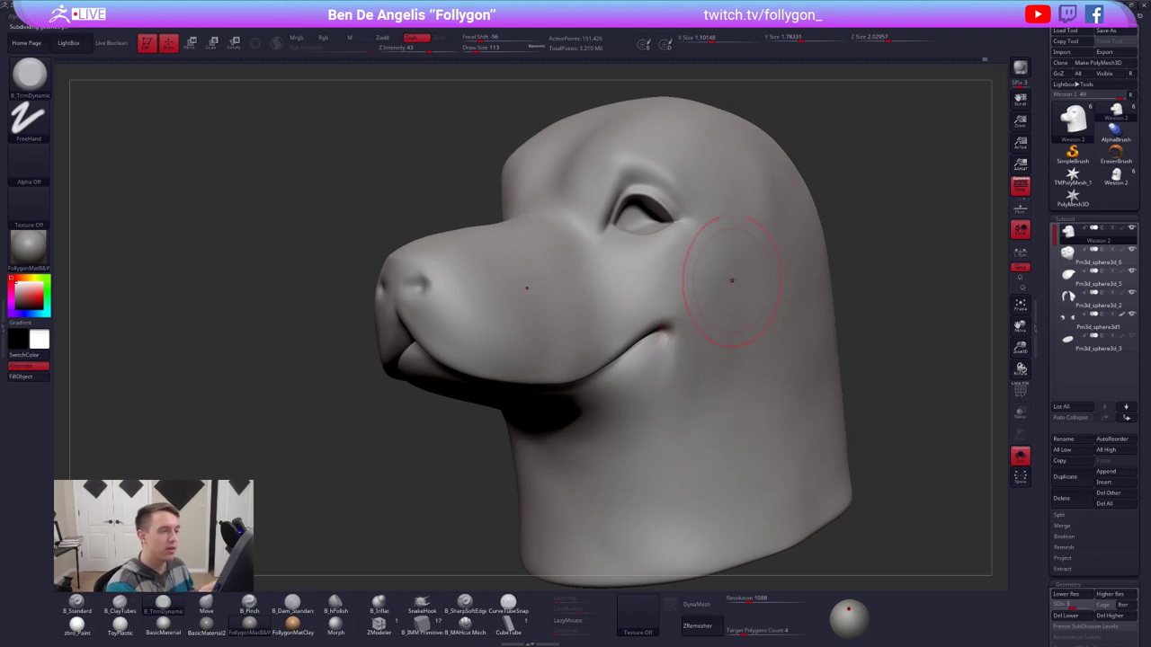
key(shift)
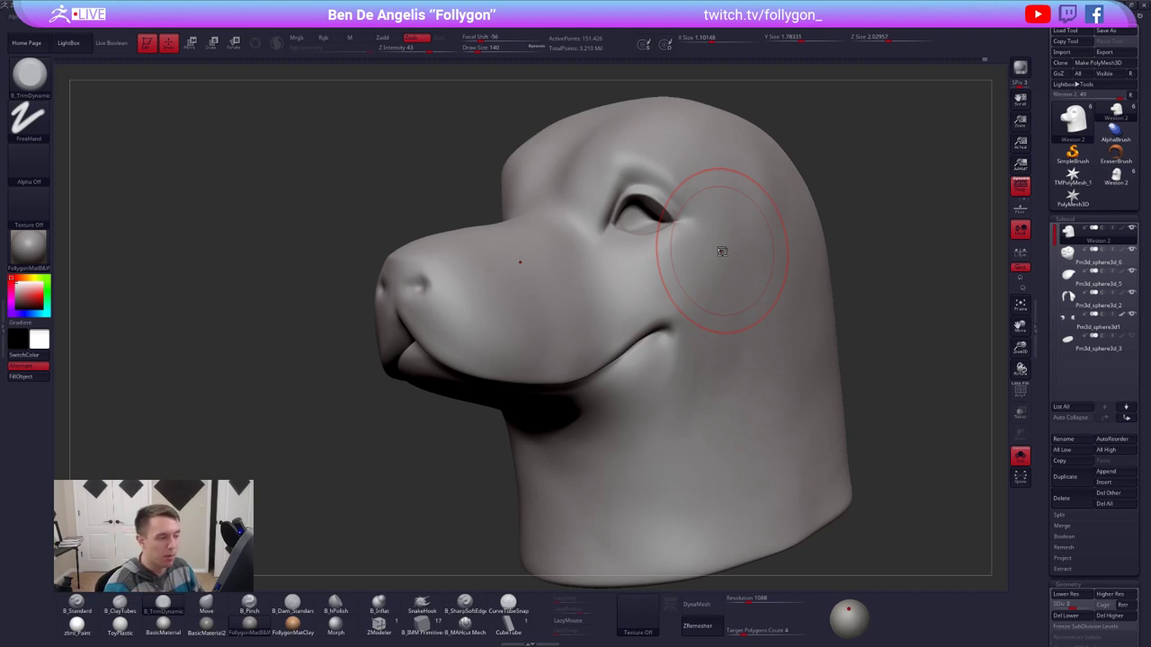
Step: Lower the head to subdivision level 2 and work the cheek behind the mouth corner with the ClayTubes brush
key([)
key([)
key([)
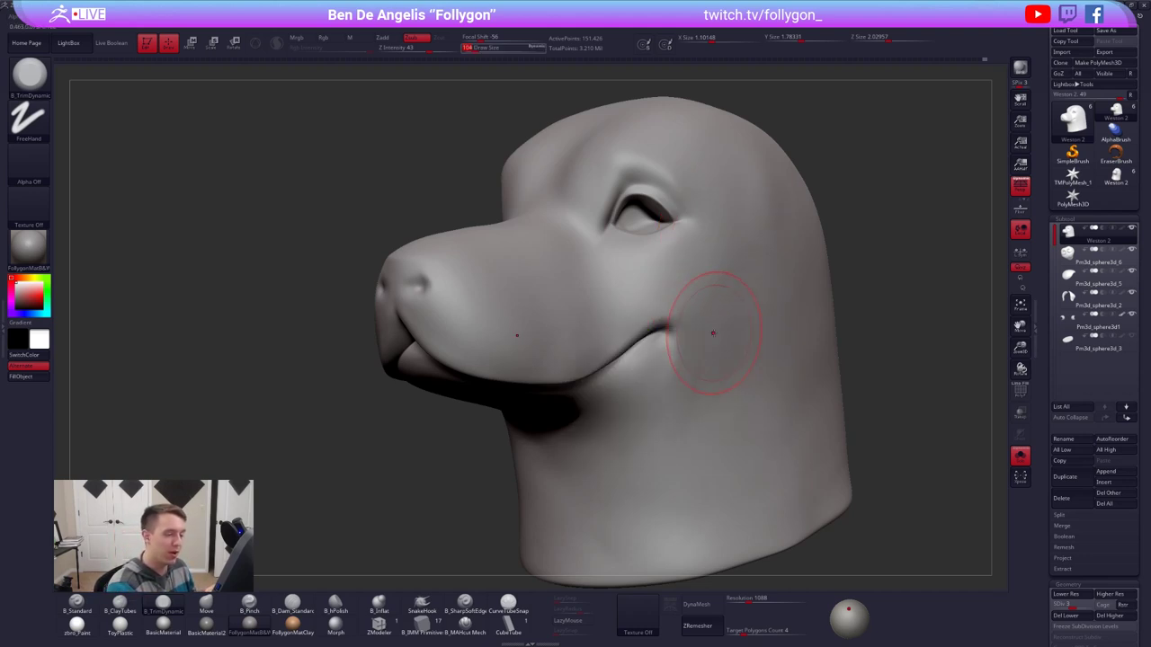
right_drag(721, 348, 702, 347)
key(2)
key(space)
mouse_move(692, 334)
mouse_down()
mouse_move(674, 386)
mouse_move(707, 347)
mouse_up()
key(space)
key(space)
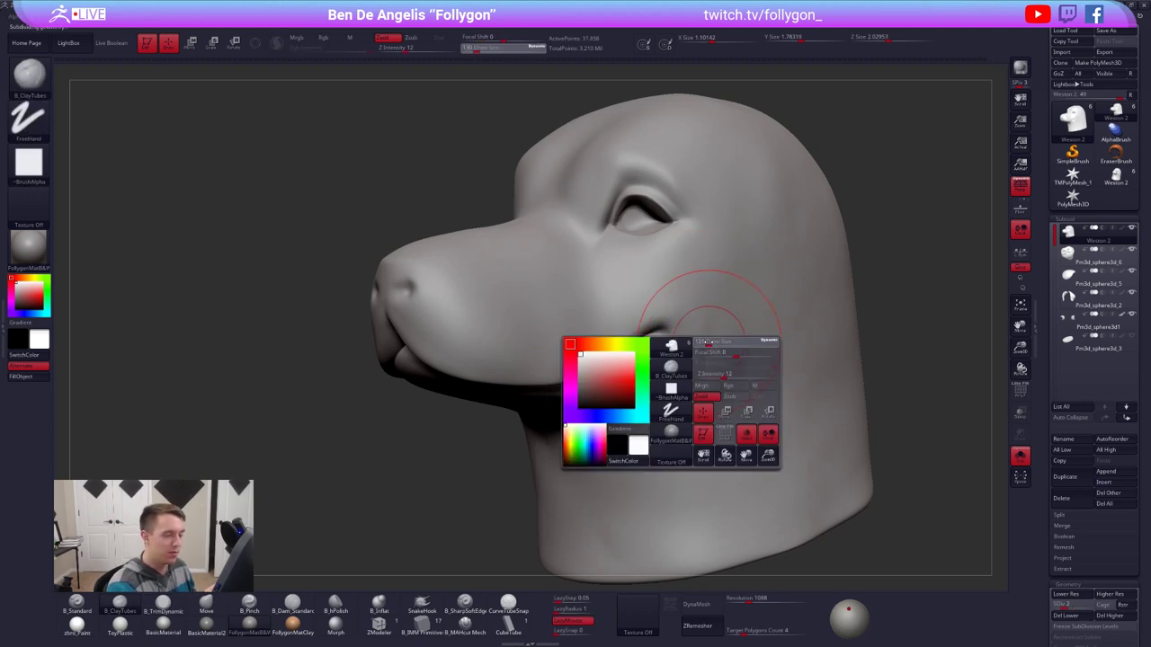
Step: Switch to the TrimDynamic brush and smooth the cheek below and behind the mouth corner at draw size 121
key(3)
key(shift+d)
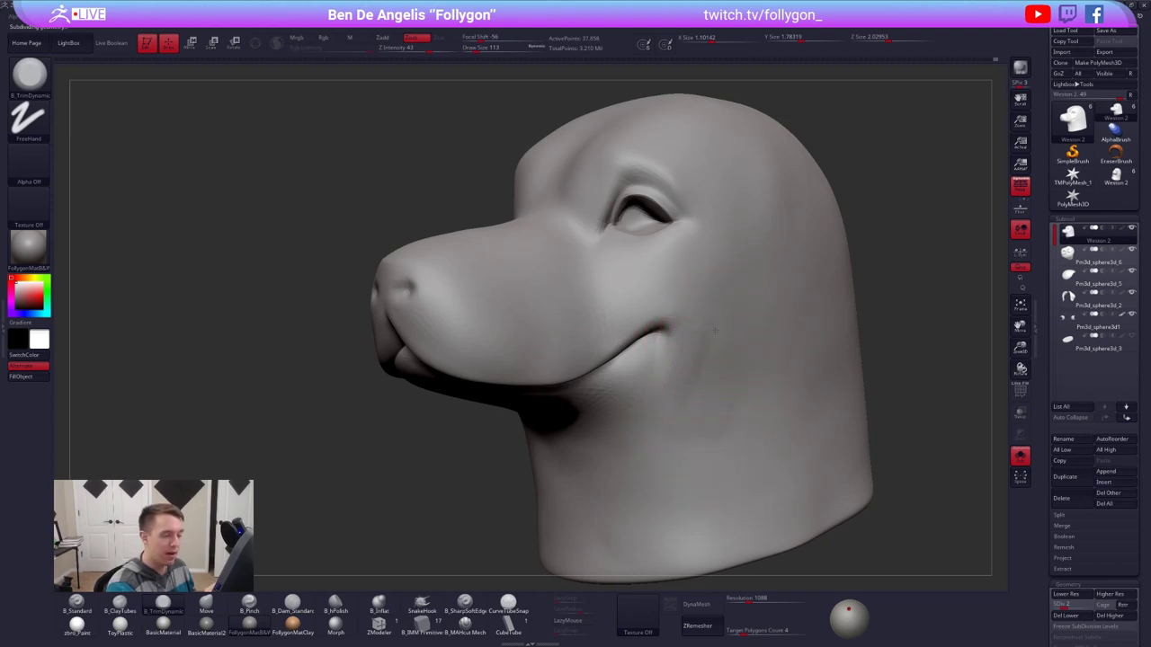
key(space)
drag(707, 392, 710, 392)
shift+drag(711, 363, 722, 361)
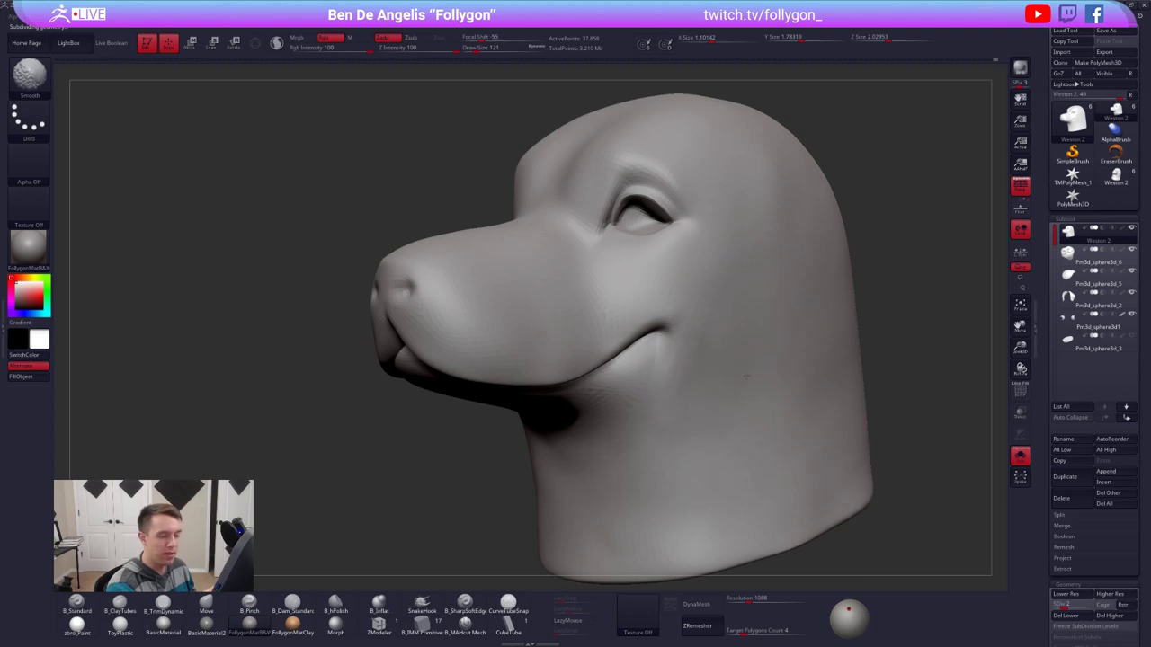
Step: Reduce the brush to draw size 104 and even out the cheek between the eye and mouth corner
mouse_move(730, 393)
right_down()
mouse_move(823, 409)
mouse_move(736, 421)
mouse_move(649, 409)
right_up()
key(space)
key(space)
drag(716, 324, 709, 326)
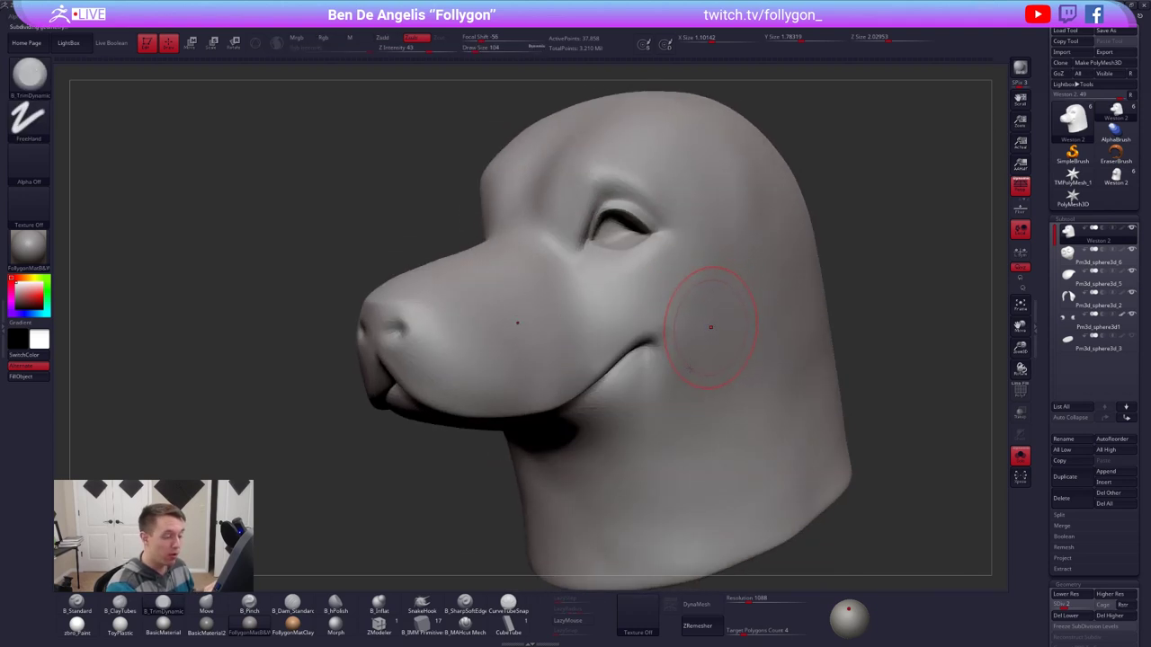
key(shift)
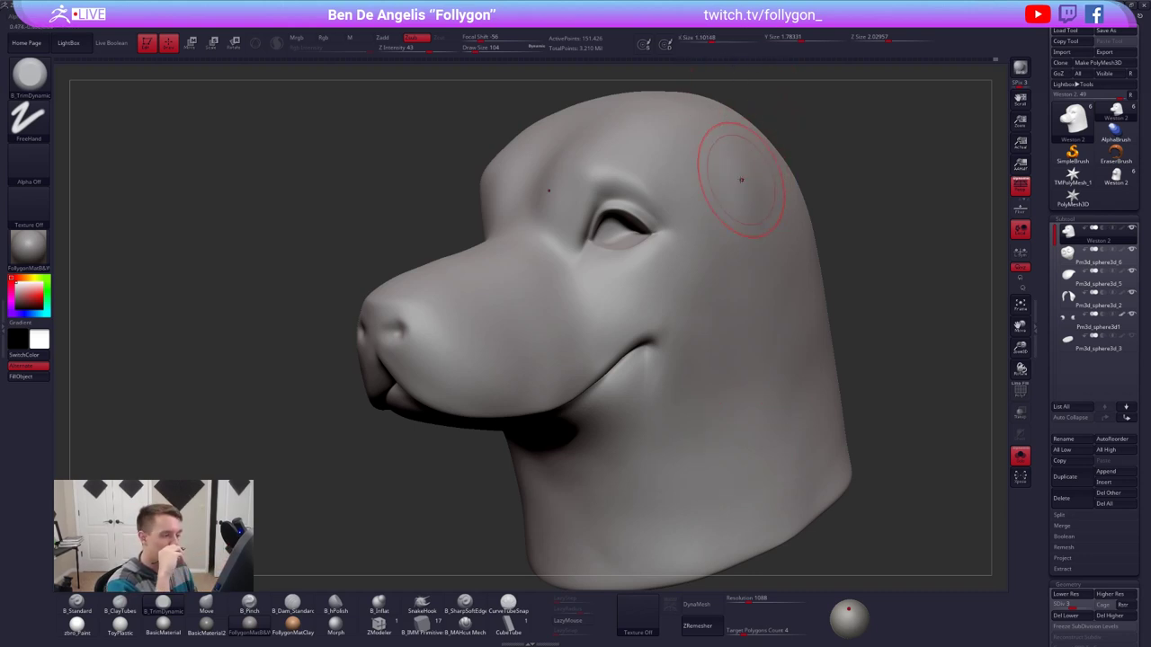
Step: Raise the head to subdivision level 4 and refine the area beneath the eye with TrimDynamic at draw sizes 43 and 67
right_click(678, 288)
ctrl+right_drag(678, 288, 658, 330)
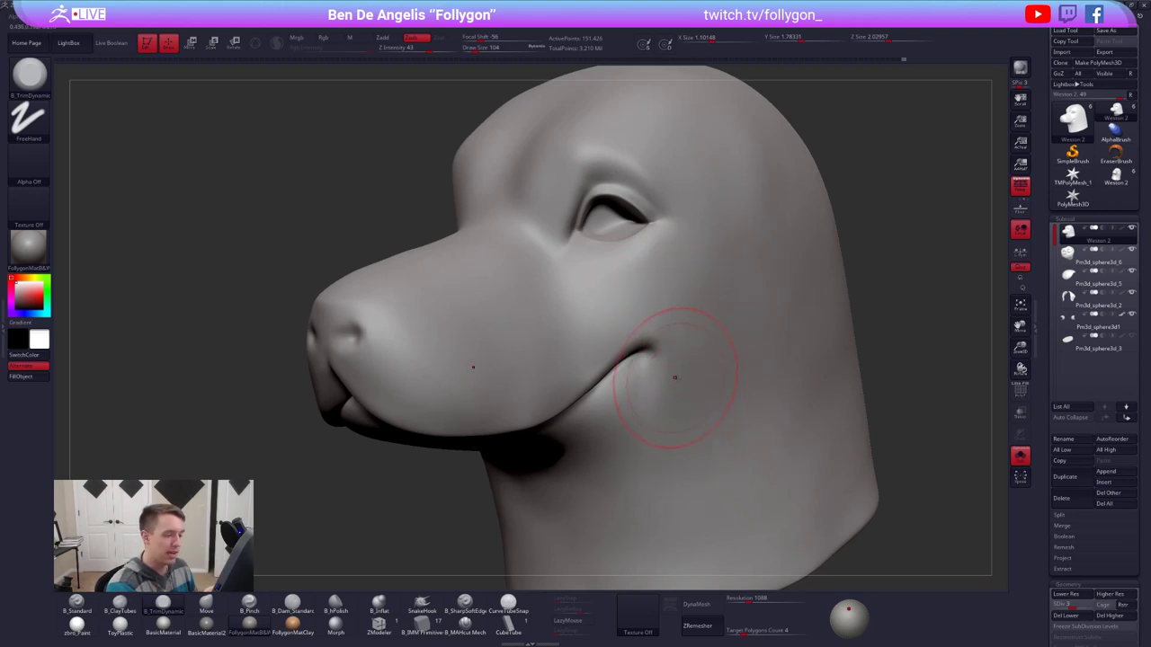
ctrl+right_drag(711, 379, 696, 351)
key(d)
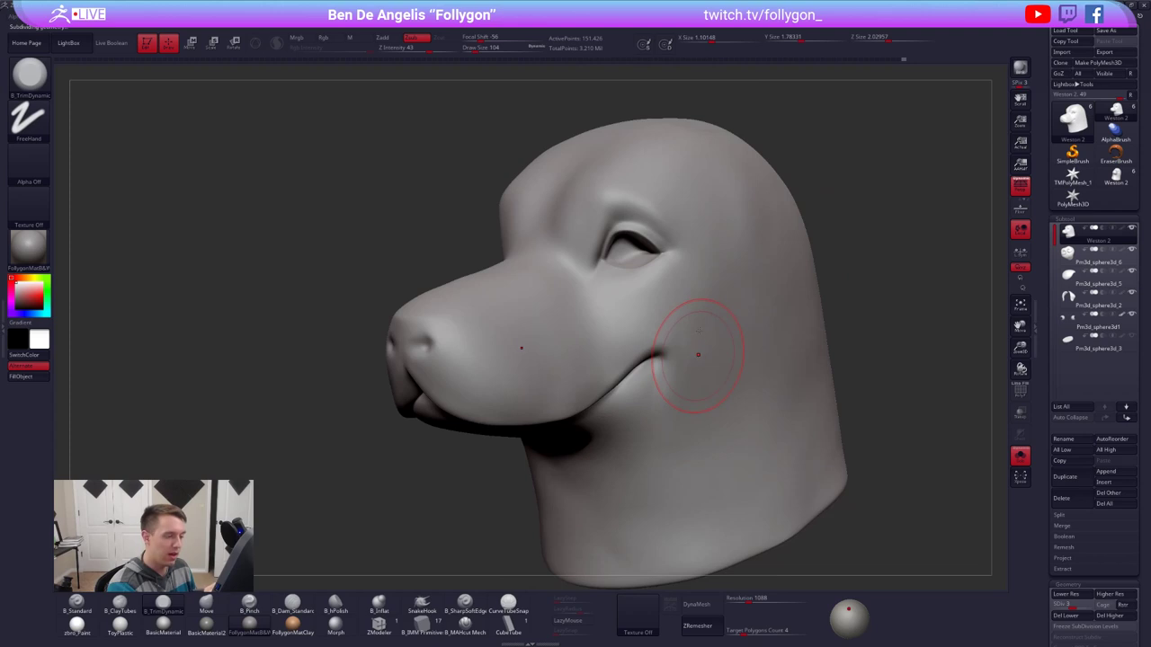
key(d)
key(space)
drag(680, 295, 662, 291)
ctrl+right_drag(664, 281, 652, 293)
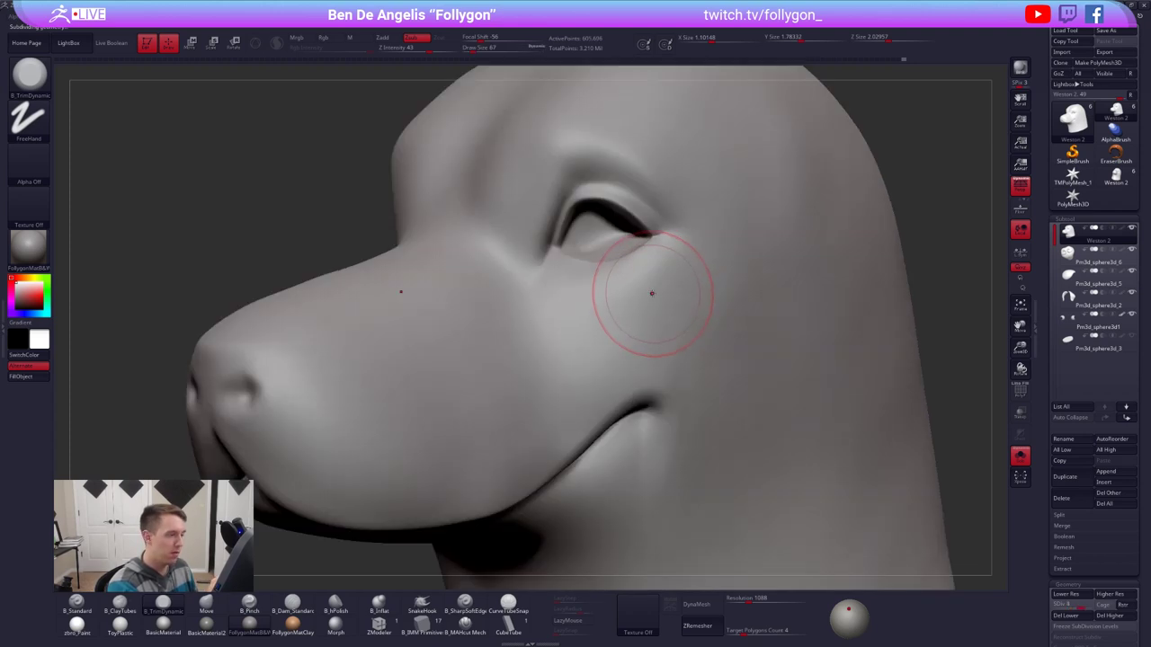
key(space)
drag(671, 284, 651, 286)
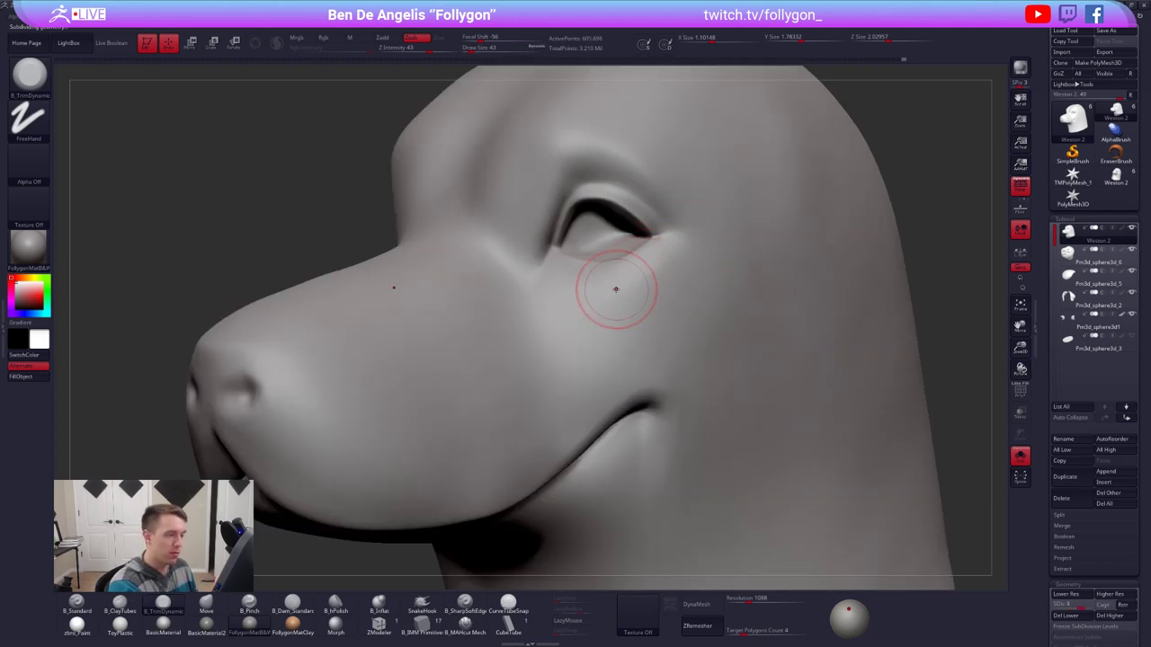
key(space)
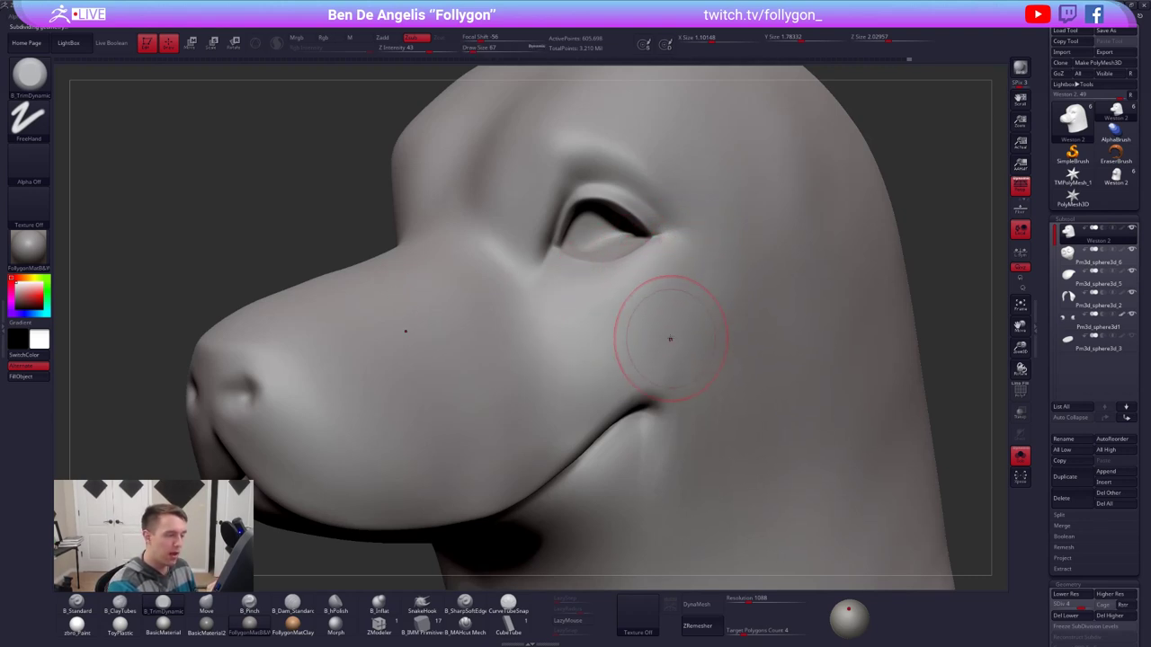
Step: Show all the subtools to review the whole dog's head, and isolate the head mesh again
ctrl+right_drag(689, 344, 812, 473)
key(alt+s)
alt+right_drag(861, 514, 850, 463)
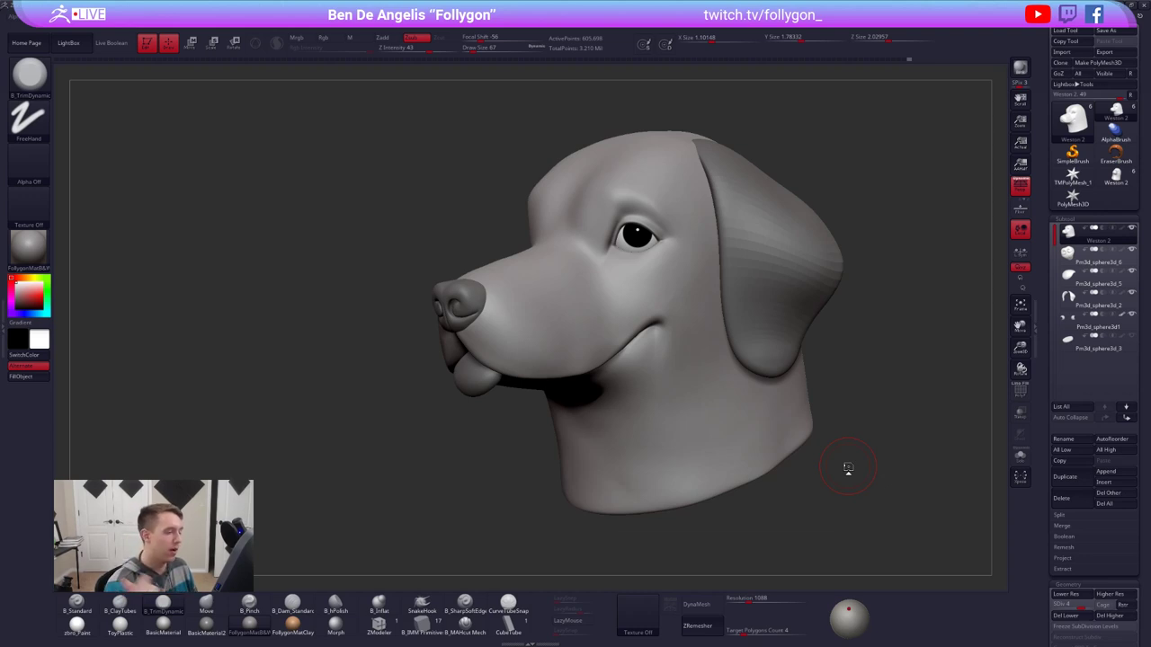
key(alt+s)
Step: Smooth the cheek around the mouth corner at draw size 74, and again at subdivision level 2 with draw size 113
alt+drag(848, 469, 848, 522)
key(space)
drag(670, 329, 681, 327)
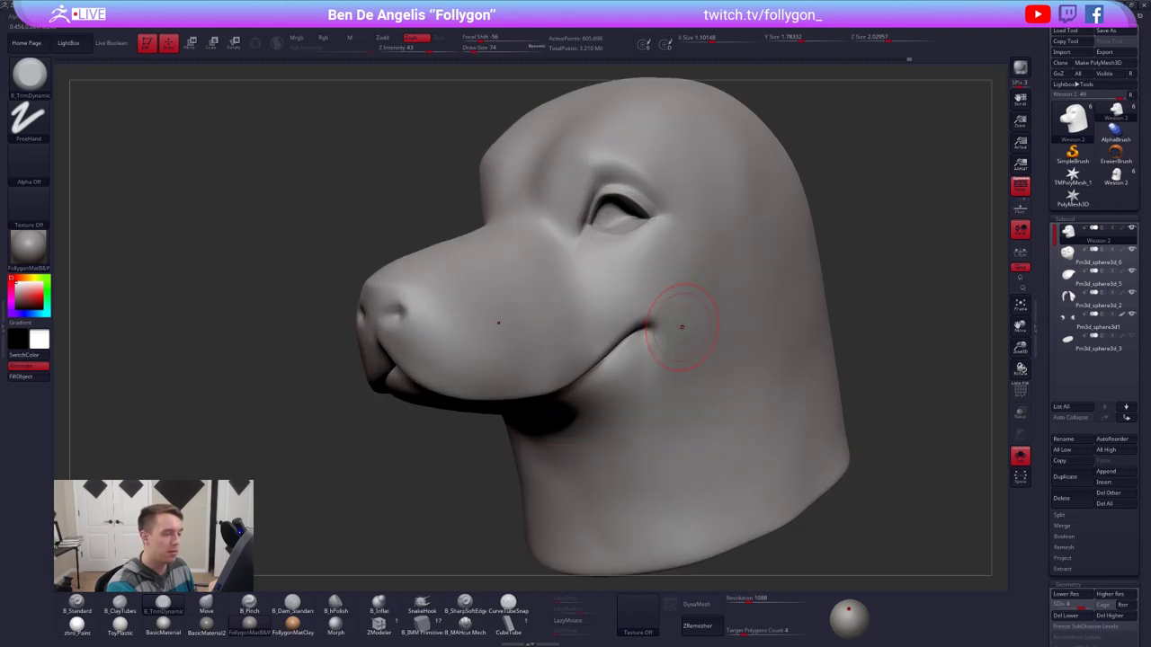
key(shift)
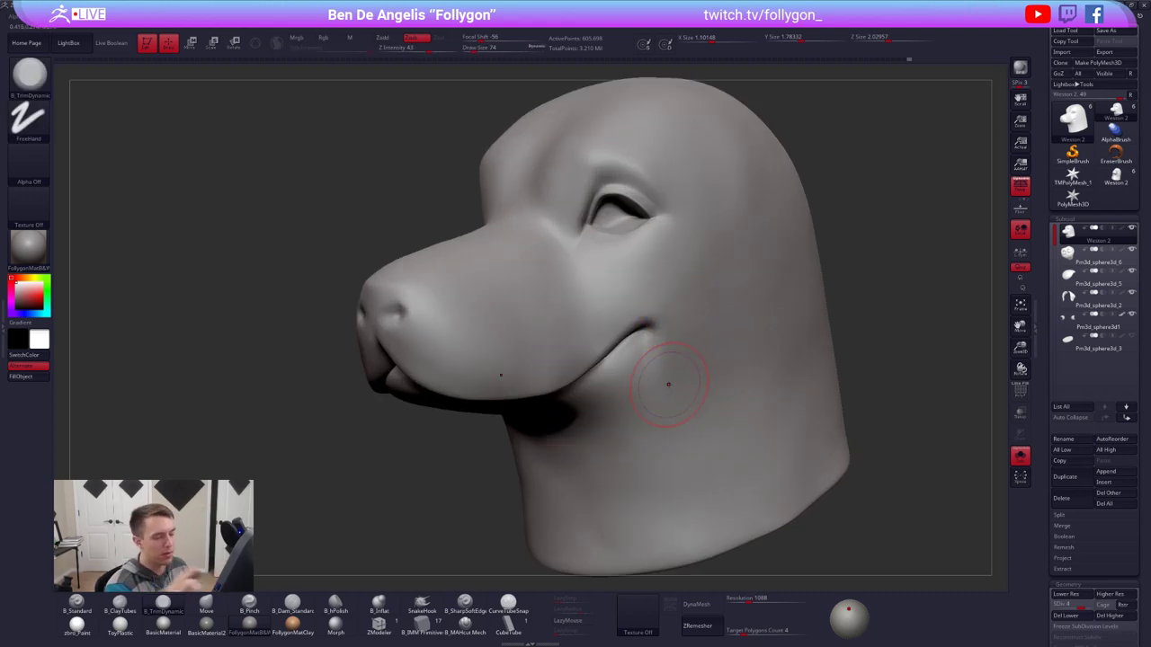
key(shift)
key(space)
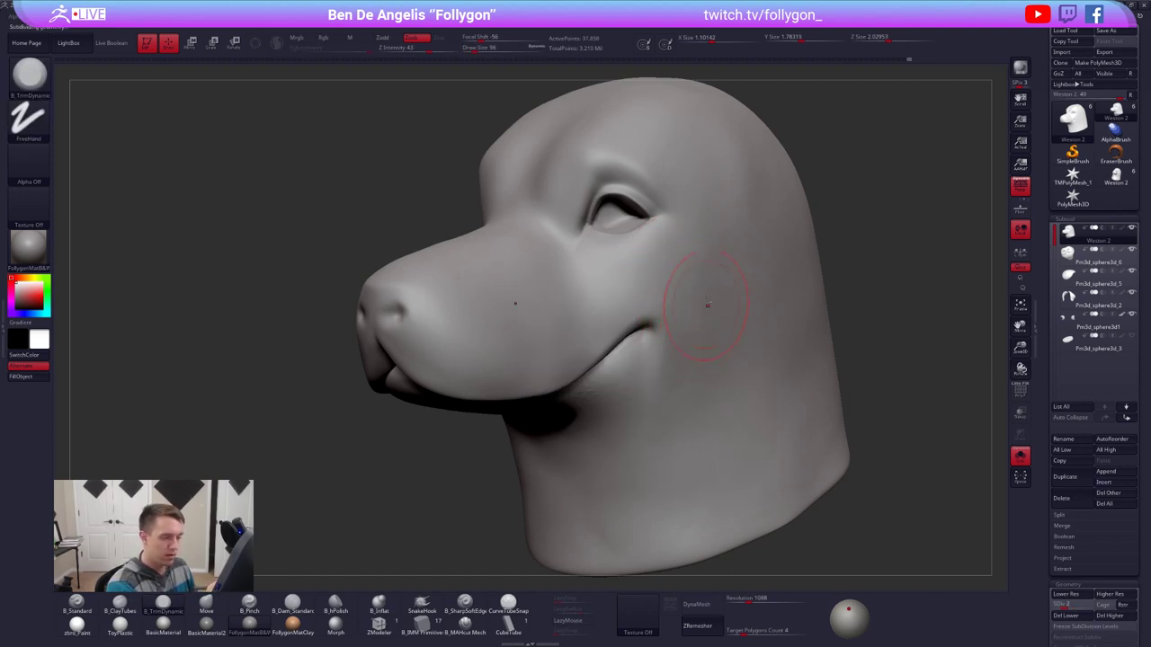
key(shift)
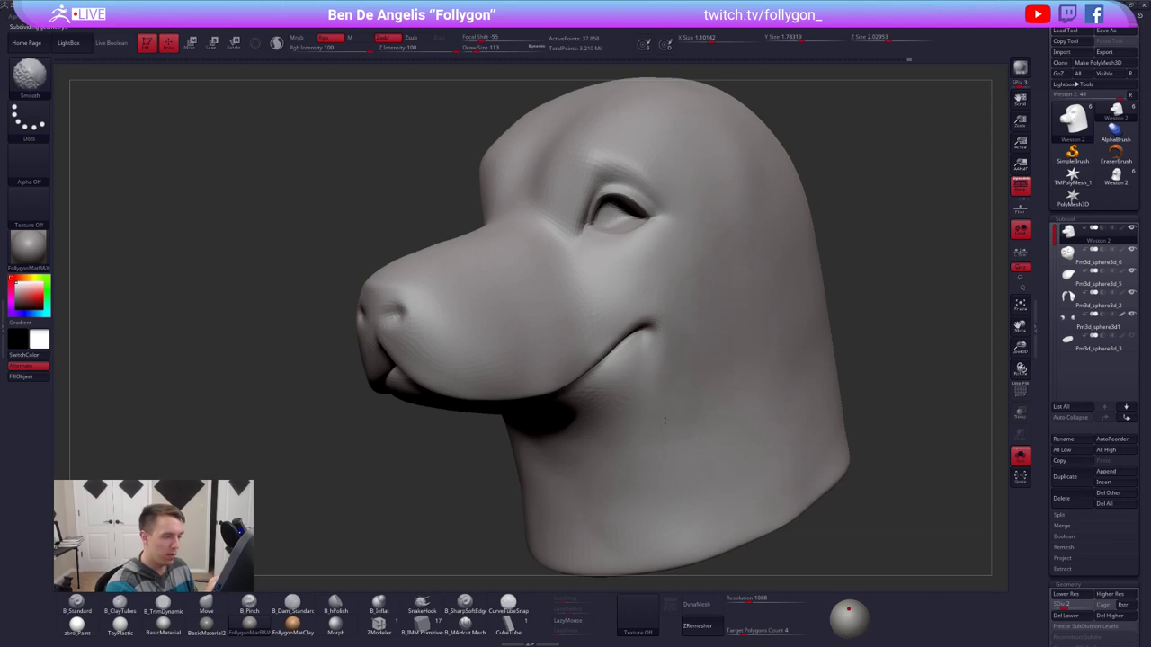
Step: Raise the head to subdivision level 3 and build up the area below the mouth corner with ClayTubes at draw size 81
mouse_move(651, 397)
right_down()
mouse_move(699, 350)
mouse_move(680, 369)
mouse_move(669, 359)
right_up()
key(space)
key(d)
key(2)
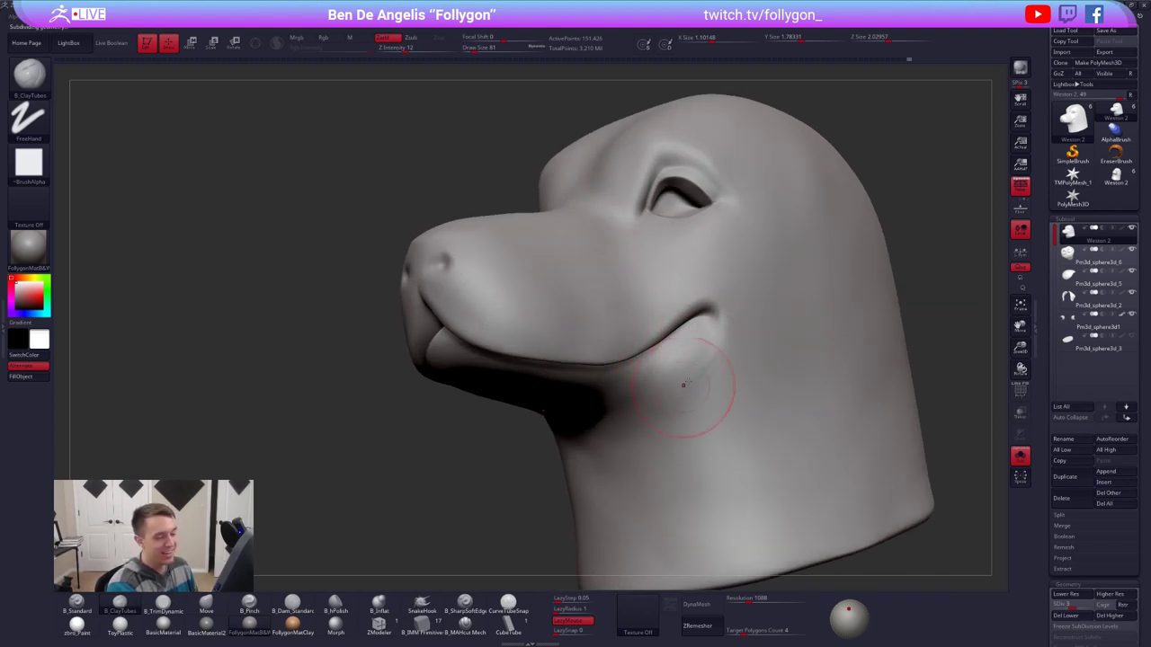
key(shift)
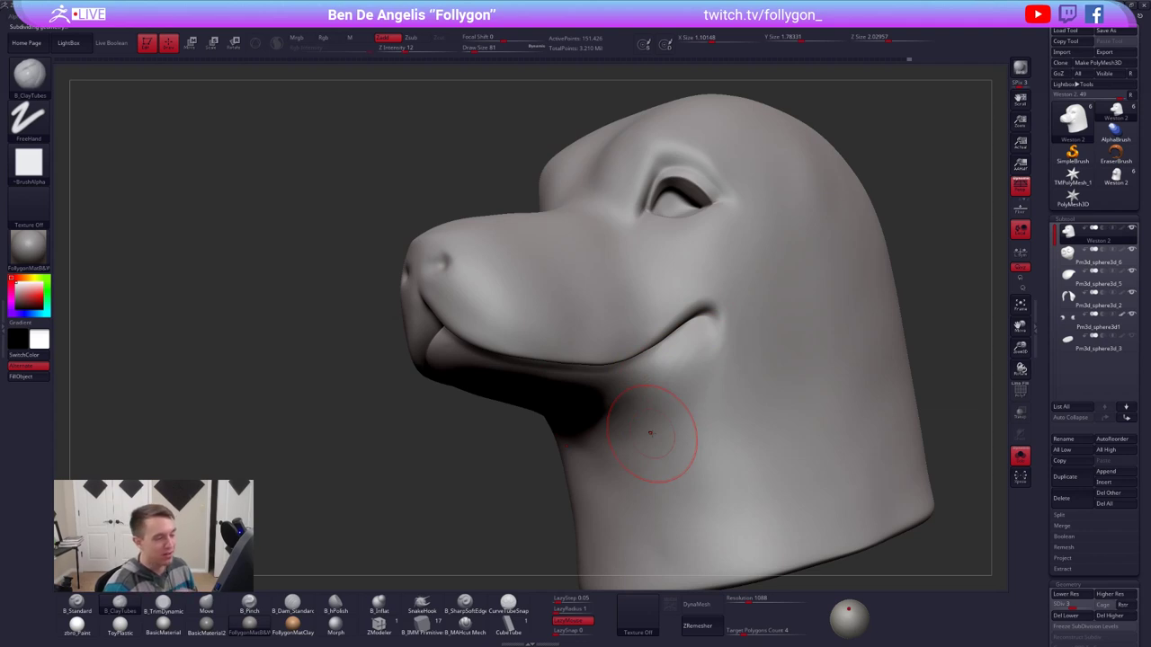
Step: Refine the area beneath the eye at subdivision level 4 using ClayTubes at draw size 38 and TrimDynamic
right_drag(704, 375, 693, 403)
mouse_move(761, 311)
right_down()
mouse_move(760, 370)
mouse_move(730, 350)
mouse_move(718, 314)
right_up()
key(space)
drag(718, 314, 711, 313)
alt+right_drag(713, 313, 716, 366)
key(space)
drag(715, 364, 704, 361)
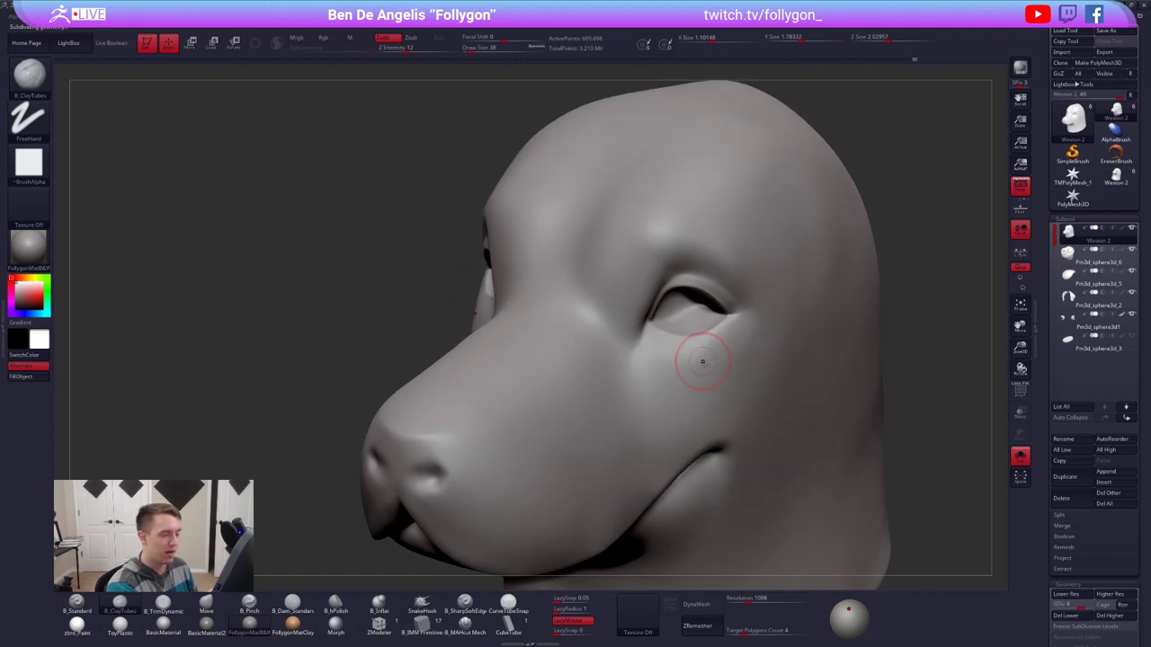
ctrl+right_drag(703, 361, 688, 348)
key(3)
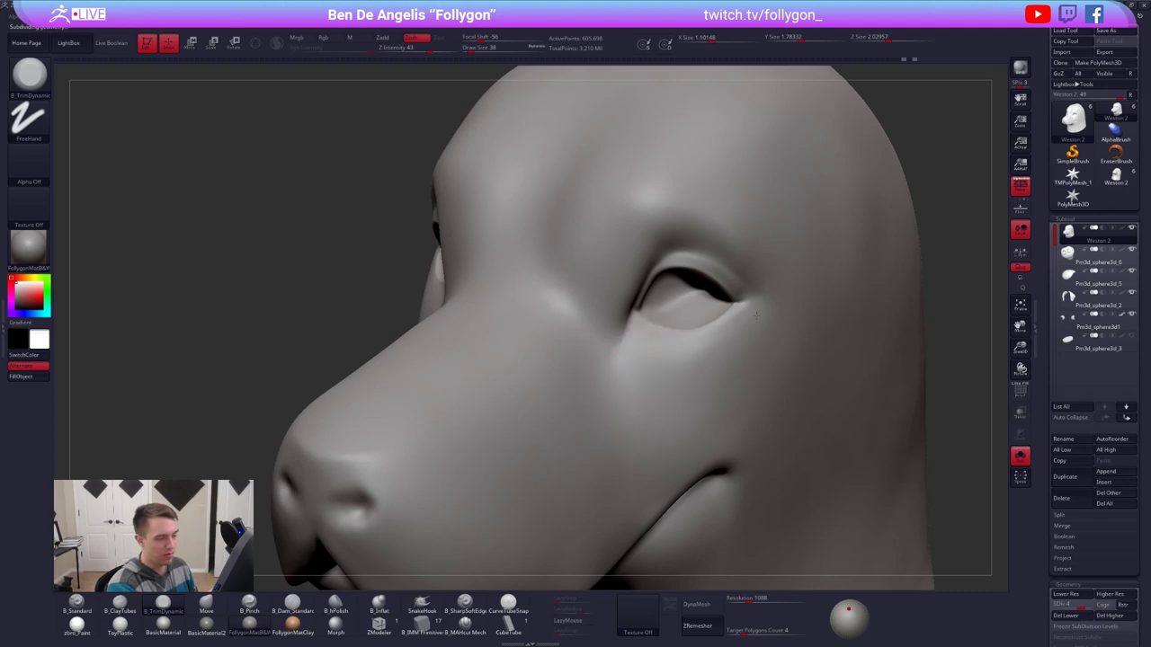
Step: Pinch the edge under the lower eyelid from the inner to the outer corner with B_Pinch, and smooth beneath it
key(b)
key(p)
key(i)
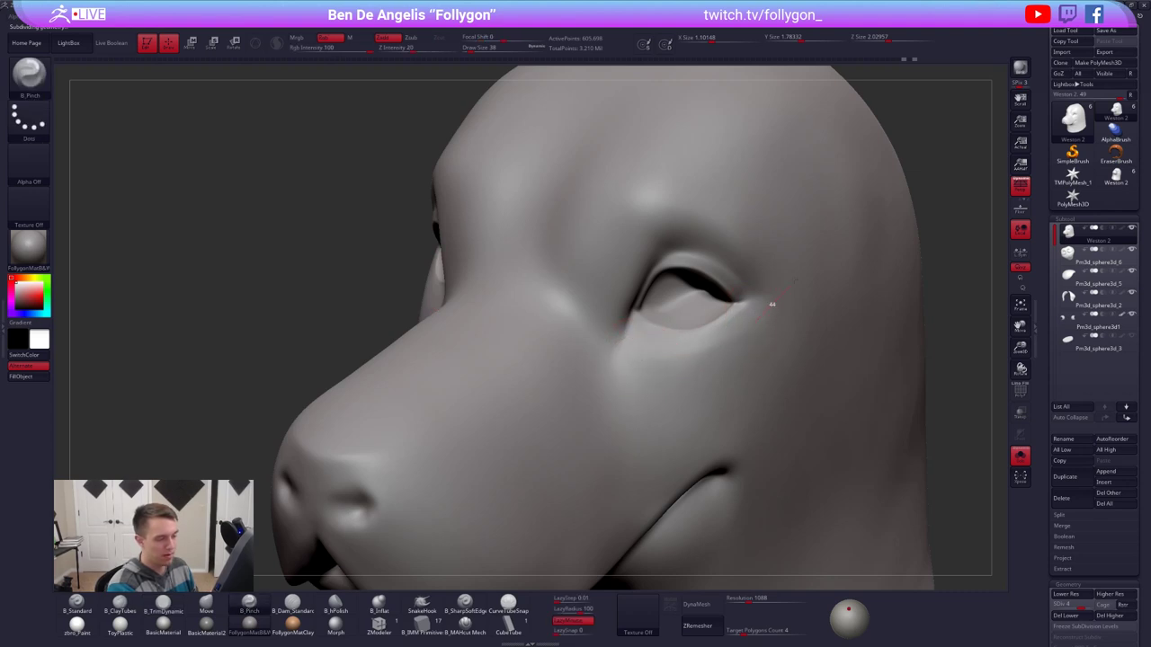
mouse_move(635, 340)
mouse_down()
mouse_move(719, 339)
mouse_move(761, 306)
mouse_up()
shift+drag(650, 371, 652, 369)
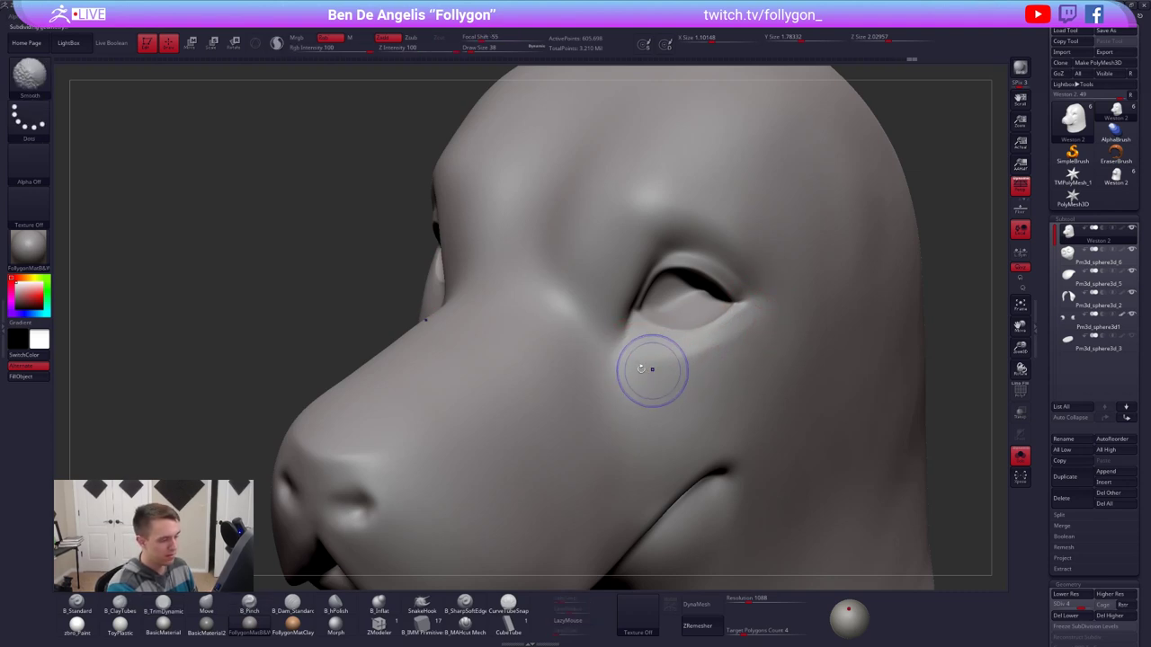
Step: Smooth the area beneath the inner eye corner at subdivision level 2 and raise the head to level 5
key(shift+d)
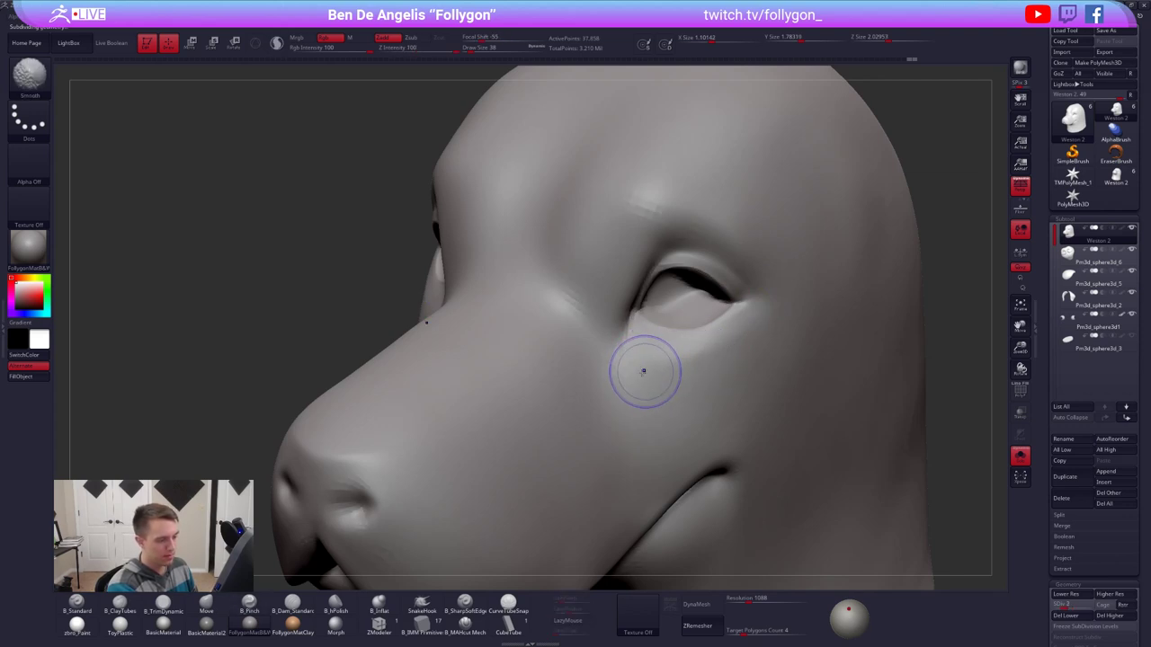
key(shift+d)
key(d)
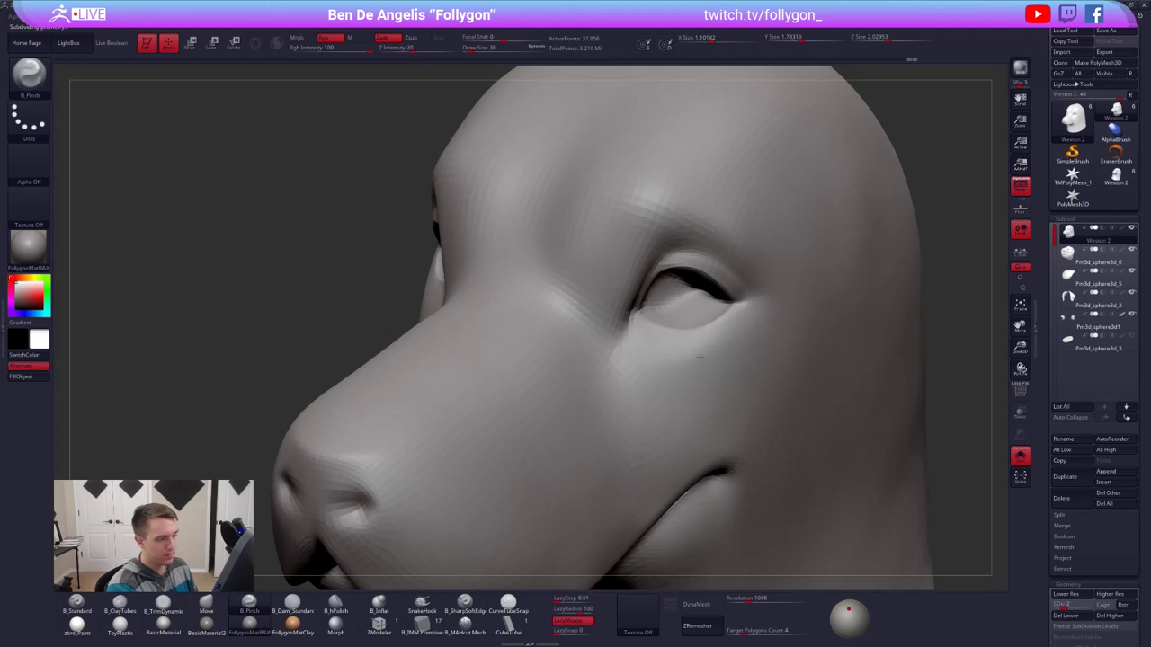
mouse_move(650, 368)
right_down()
mouse_move(681, 344)
mouse_move(694, 362)
mouse_move(644, 357)
mouse_move(668, 362)
mouse_move(662, 378)
right_up()
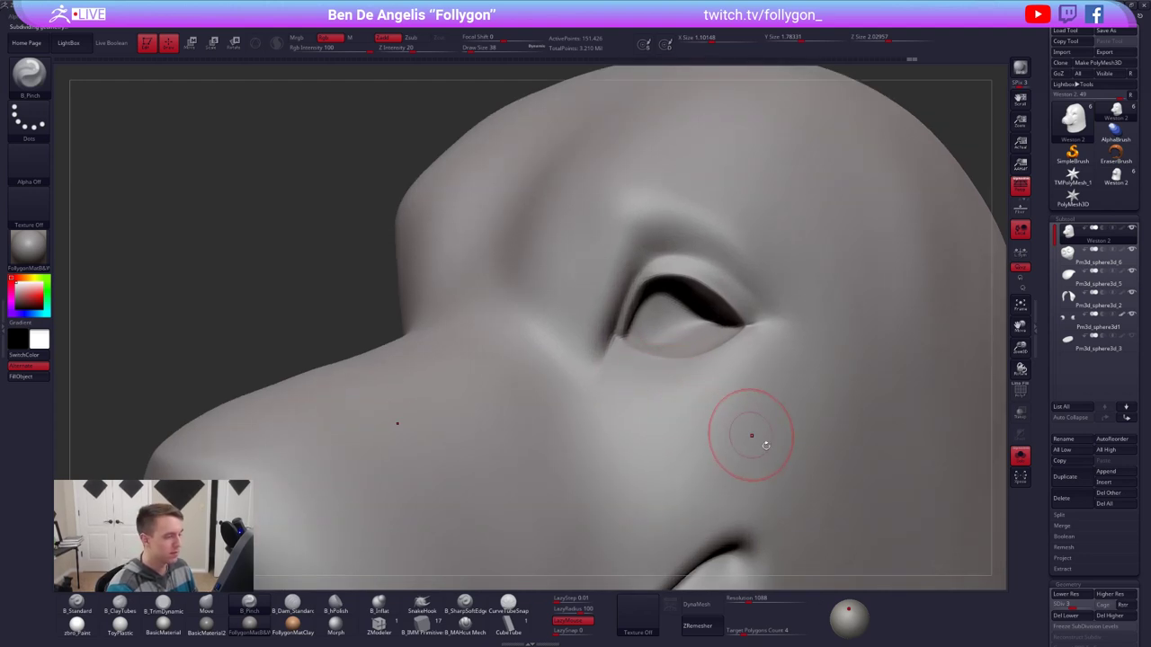
key(d)
key(d)
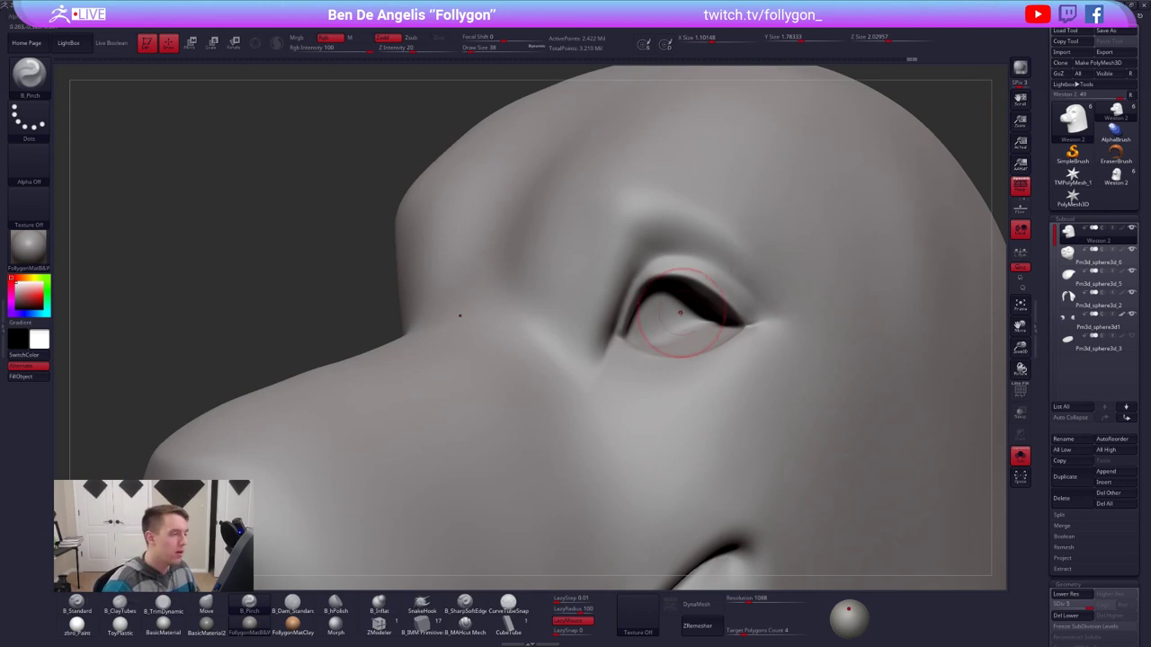
Step: Smooth the brow and pinch the creases from the inner eye corner to the muzzle bridge and up the forehead at draw size 40
shift+drag(549, 217, 545, 272)
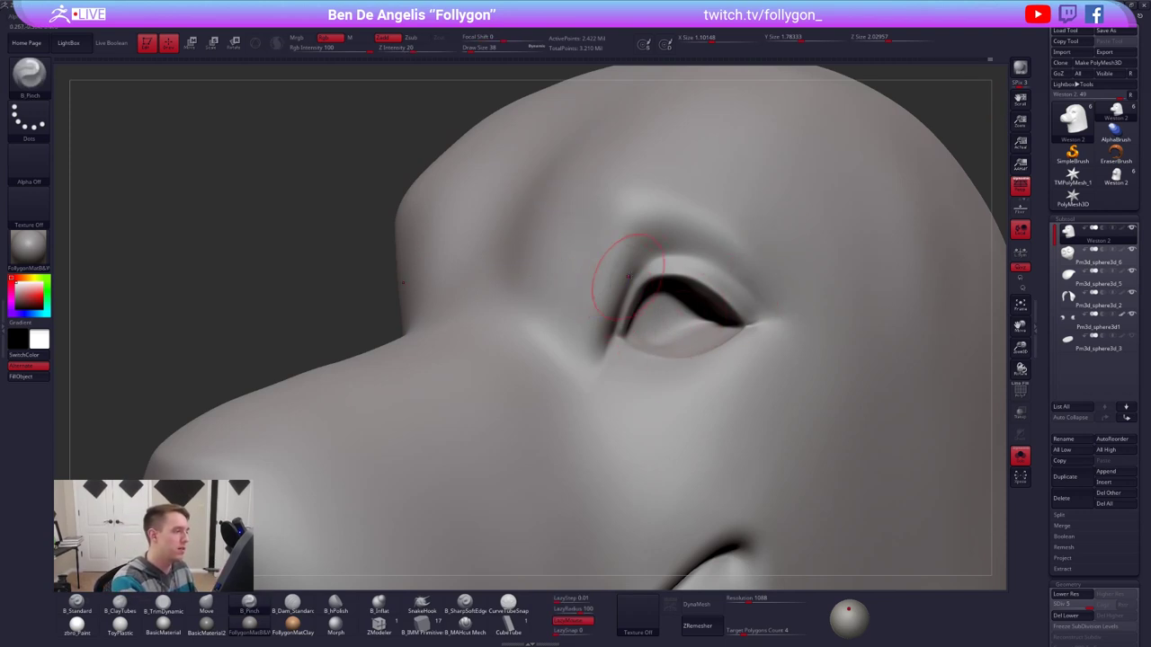
ctrl+right_drag(616, 240, 655, 312)
mouse_move(566, 269)
alt+right_down()
mouse_move(634, 337)
mouse_move(614, 309)
mouse_move(629, 354)
alt+right_up()
key(space)
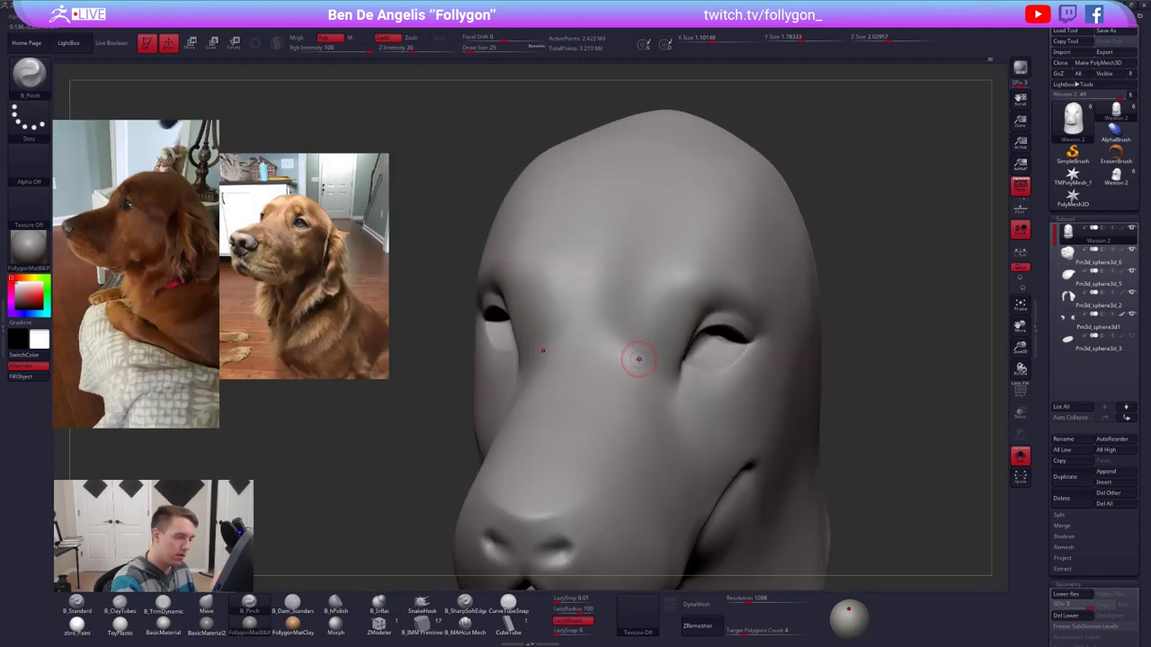
key(space)
drag(639, 357, 637, 355)
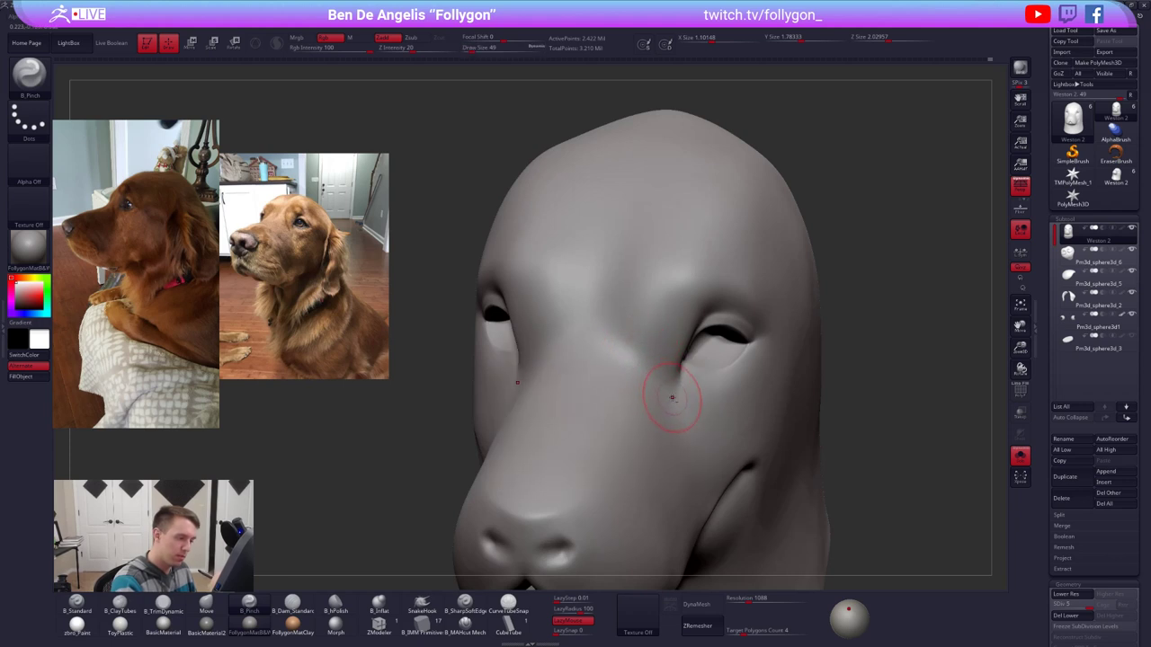
drag(668, 392, 636, 351)
drag(619, 306, 660, 223)
Step: Pinch the muzzle bridge beside the eye and the furrow running up between the brows from the front
right_drag(636, 261, 665, 296)
drag(636, 352, 644, 372)
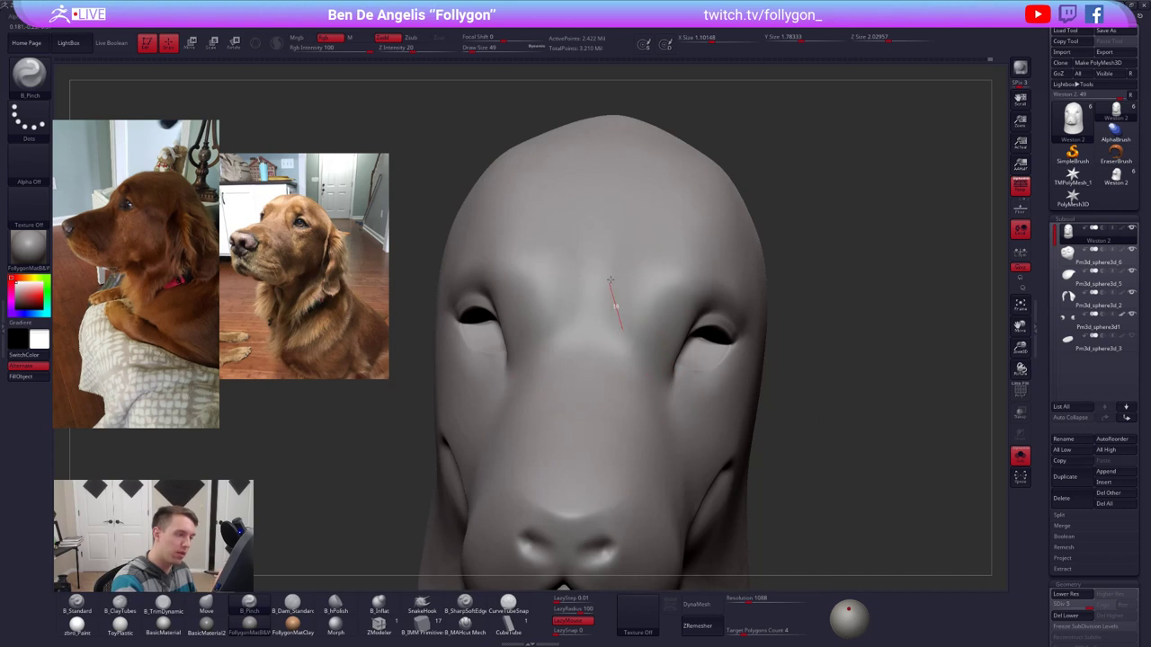
drag(610, 279, 650, 209)
Step: Resize the B_Pinch brush and pinch the hollow in front of the eye up toward the brow
right_drag(665, 290, 642, 297)
key(s)
drag(642, 302, 651, 312)
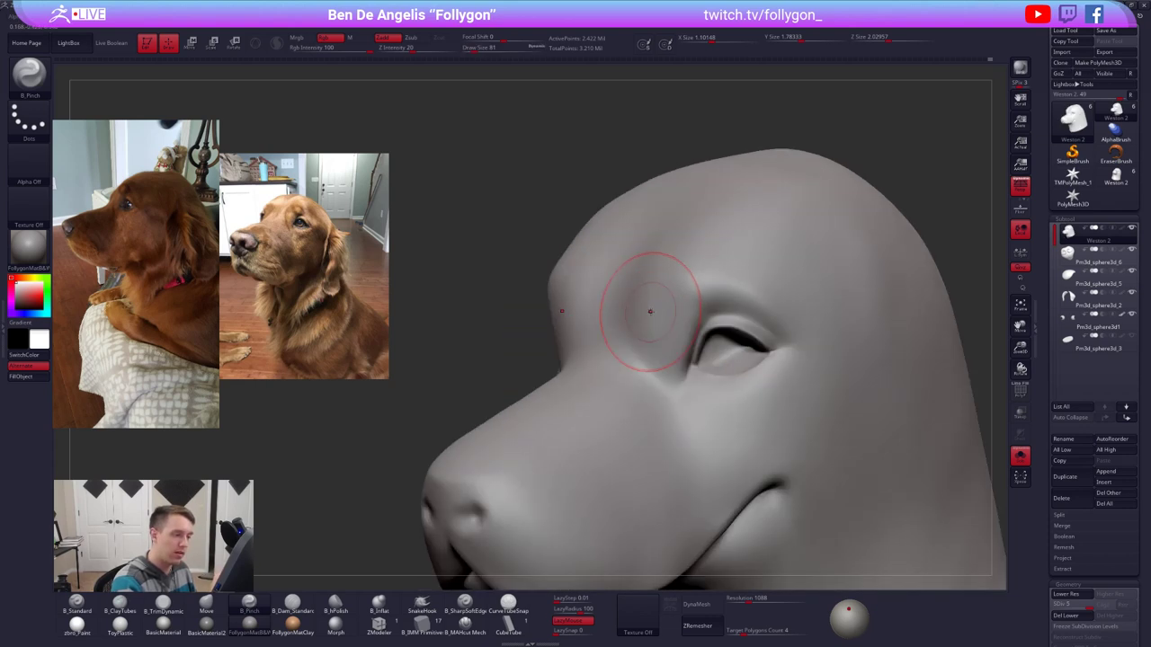
right_drag(650, 312, 665, 295)
key(space)
drag(667, 297, 663, 296)
drag(664, 342, 689, 272)
Step: Show all the subtools and select the Move brush at draw size 54 for the outer eye corner
mouse_move(687, 349)
right_down()
mouse_move(707, 393)
mouse_move(680, 426)
right_up()
key(space)
drag(754, 364, 749, 364)
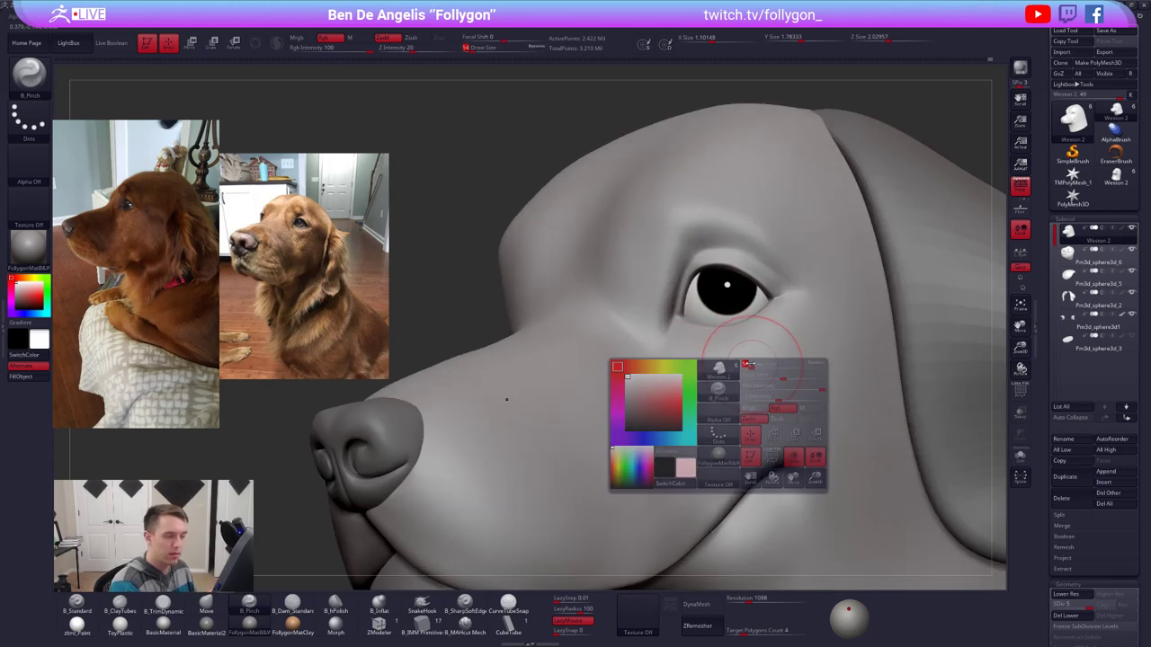
key(b)
key(m)
key(v)
right_drag(689, 344, 745, 325)
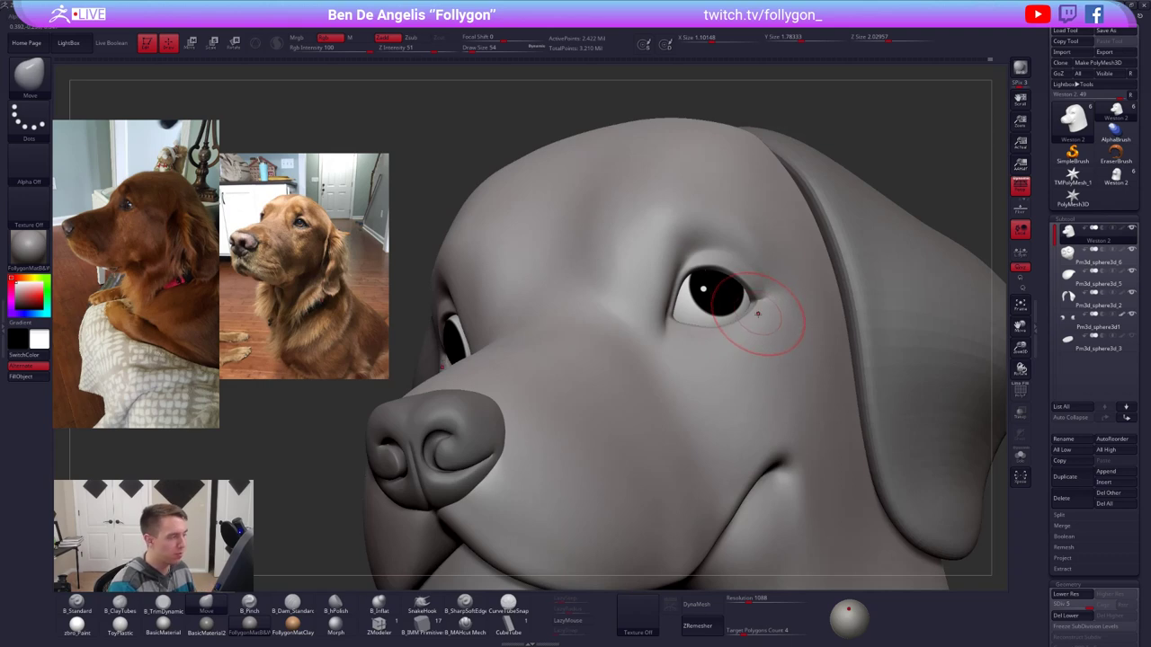
Step: Switch to the web browser and bring up the artist's ArtStation portfolio
key(alt+Tab)
key(alt+Tab)
key(alt+Tab)
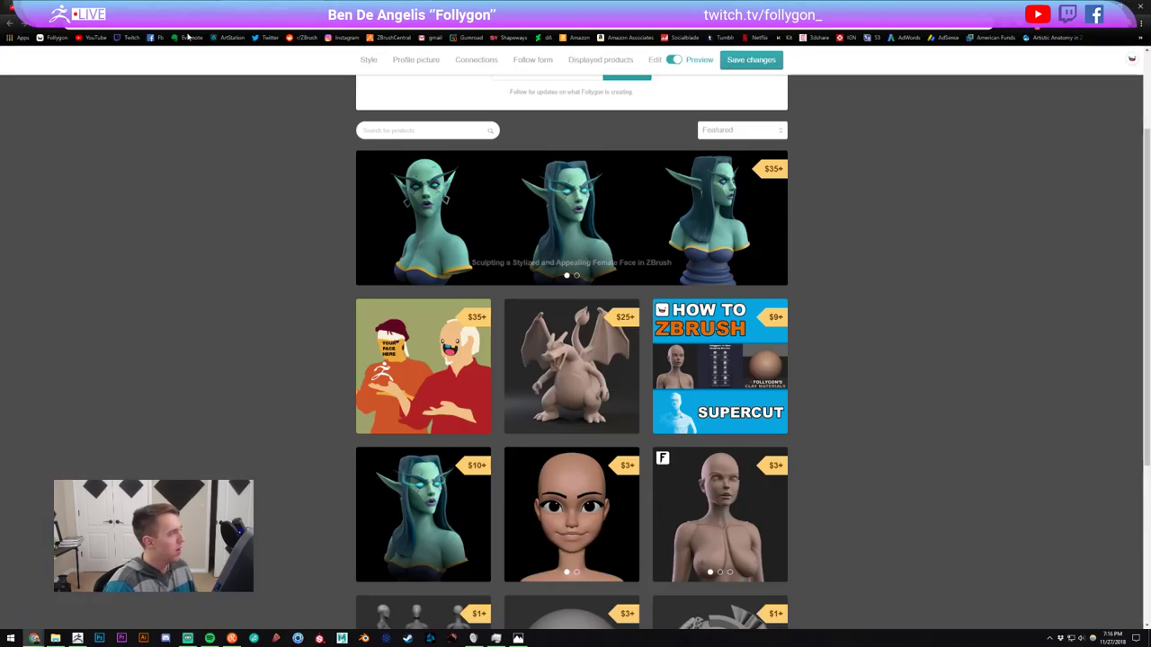
click(175, 9)
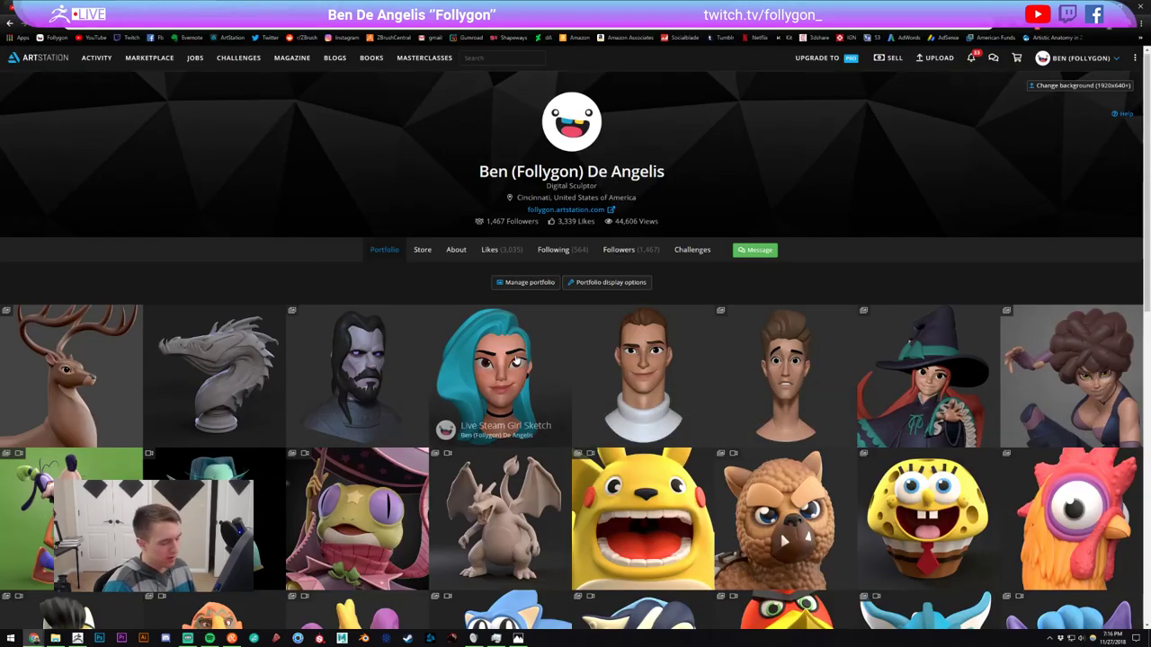
Step: View the Wibbit ZBrush Sculpt artwork from the portfolio and return to the gallery
scroll(517, 359, down, 3)
scroll(503, 368, up, 2)
click(483, 377)
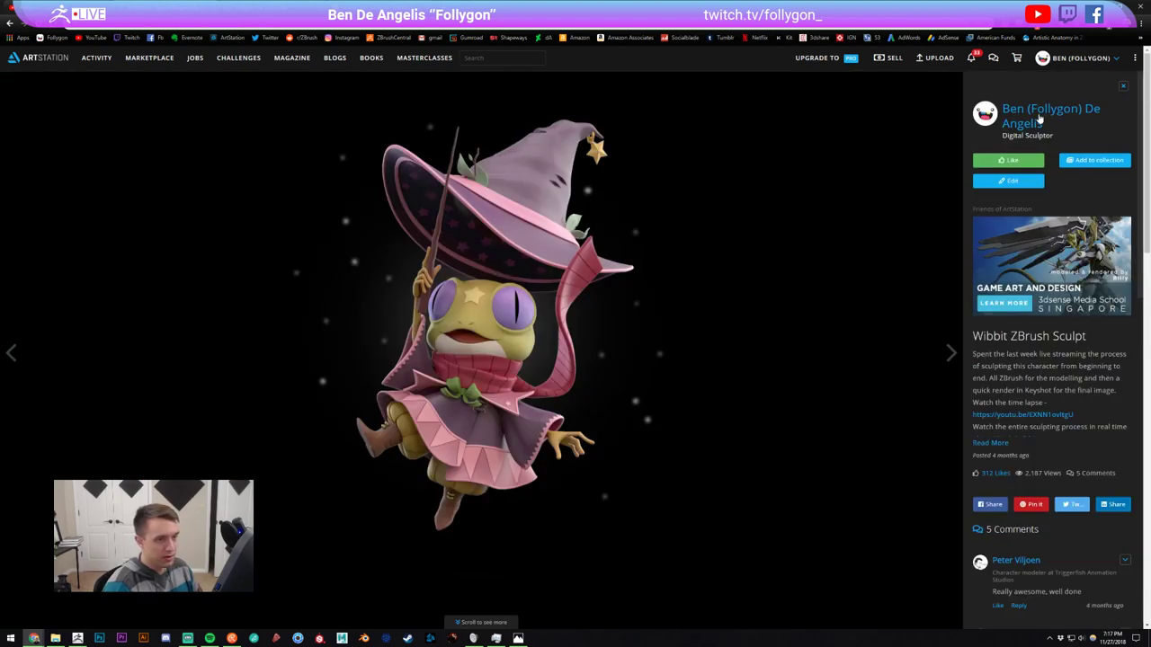
key(Left)
key(Escape)
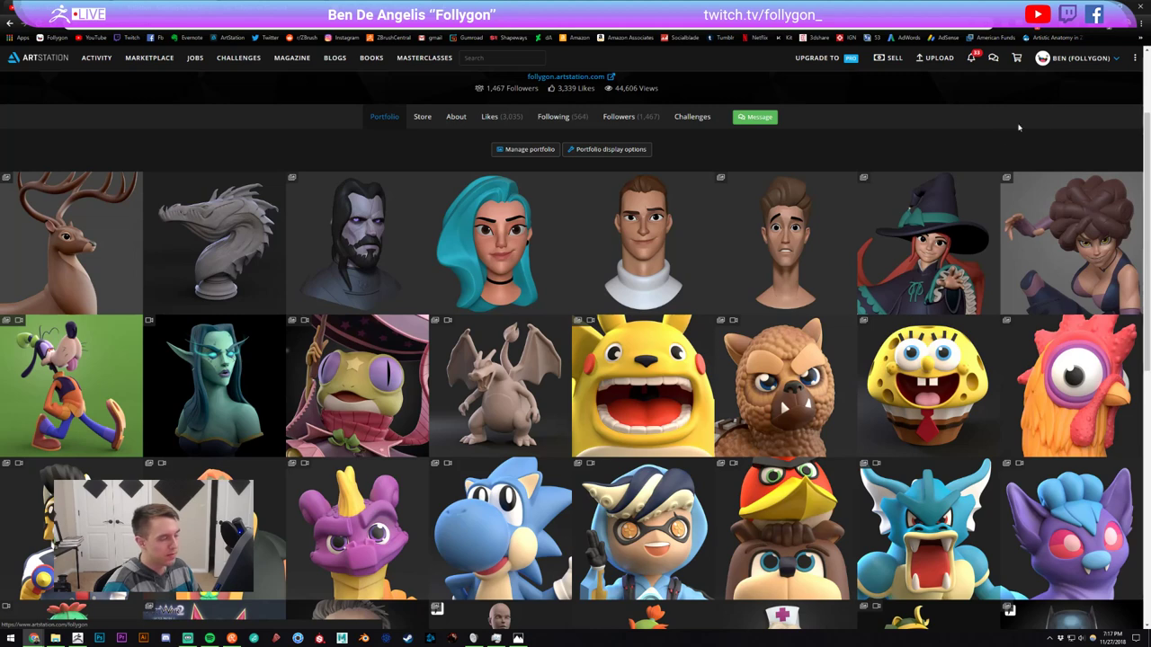
Step: Browse the portfolio from Spoopy Halloween Witch through the two male sketches, examining the first male head's additional views
click(891, 232)
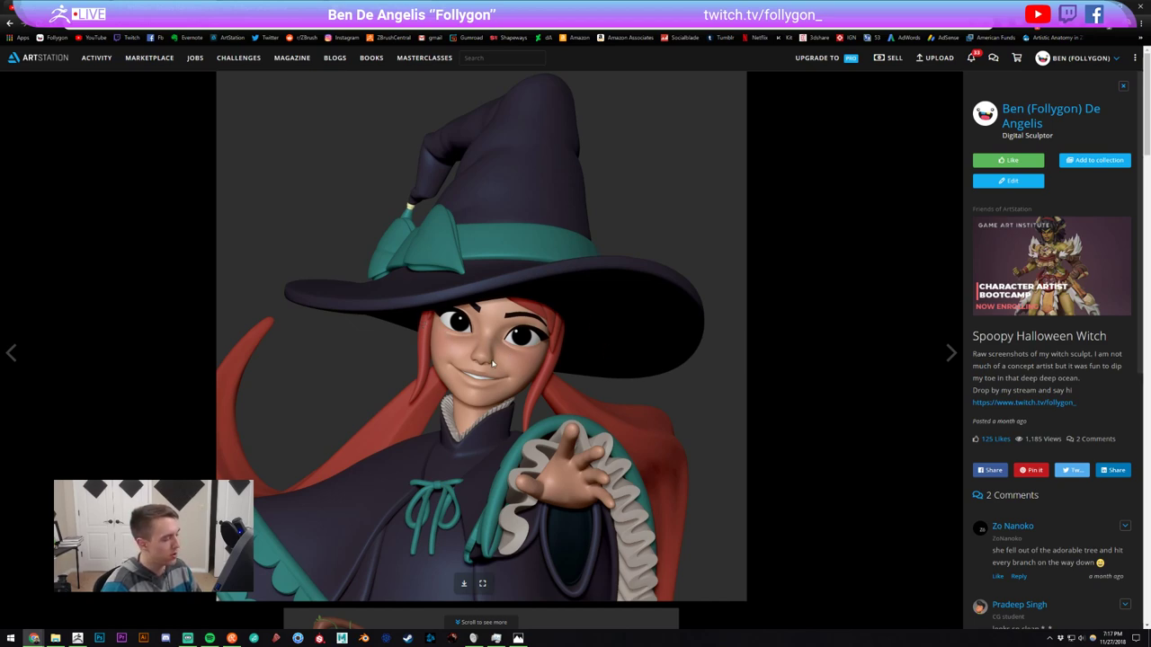
key(Right)
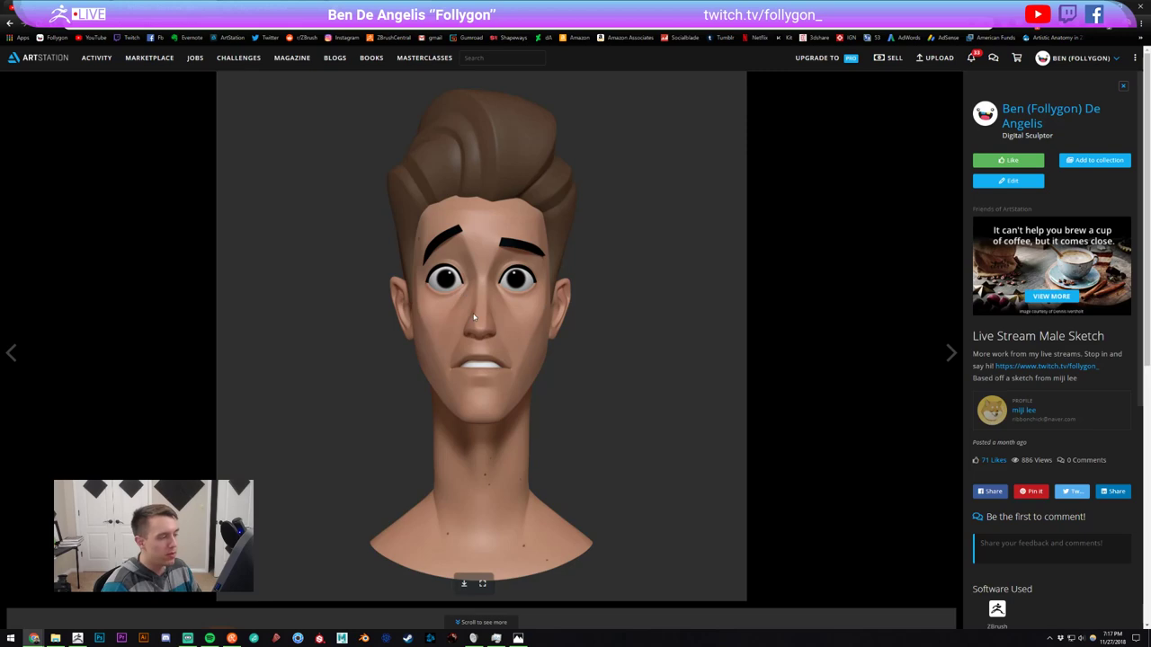
scroll(474, 316, down, 5)
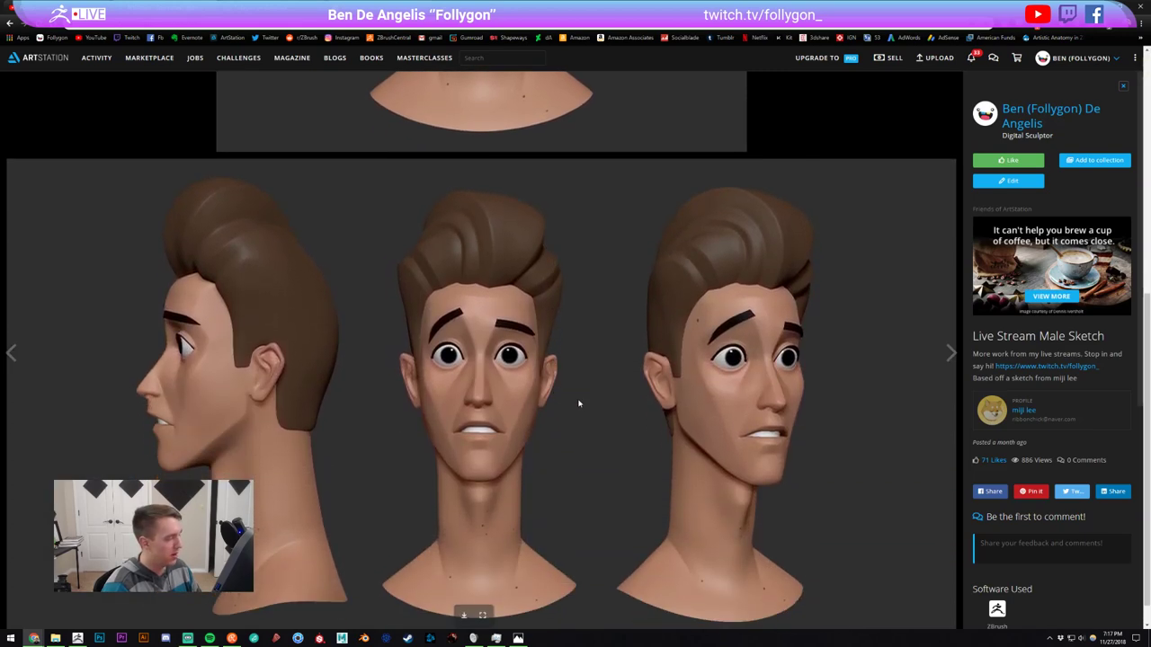
scroll(661, 424, up, 5)
key(Right)
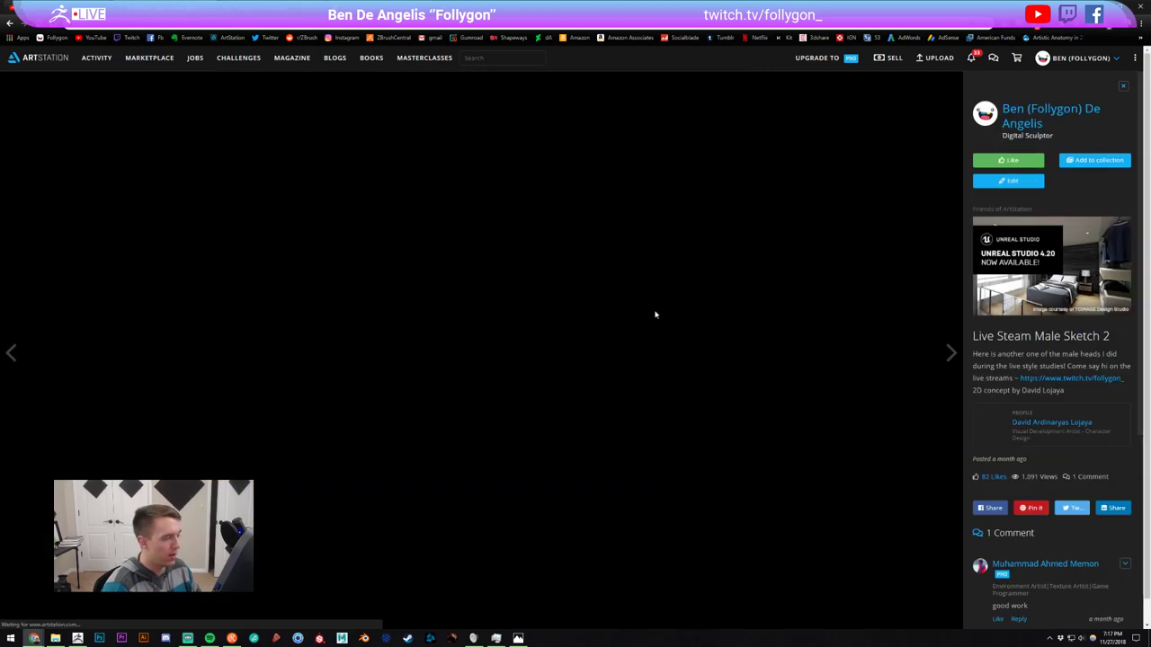
key(Right)
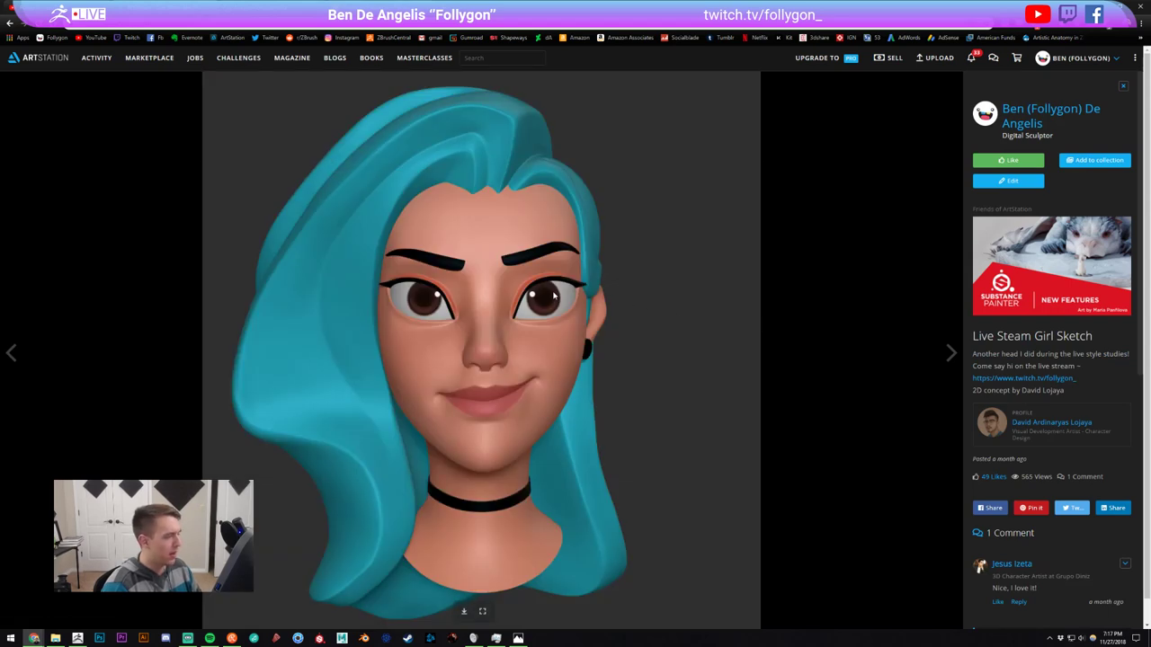
Step: View the Jon Snow Live Stream Sketches and the Dragon Bust artworks and return to the portfolio gallery
key(Right)
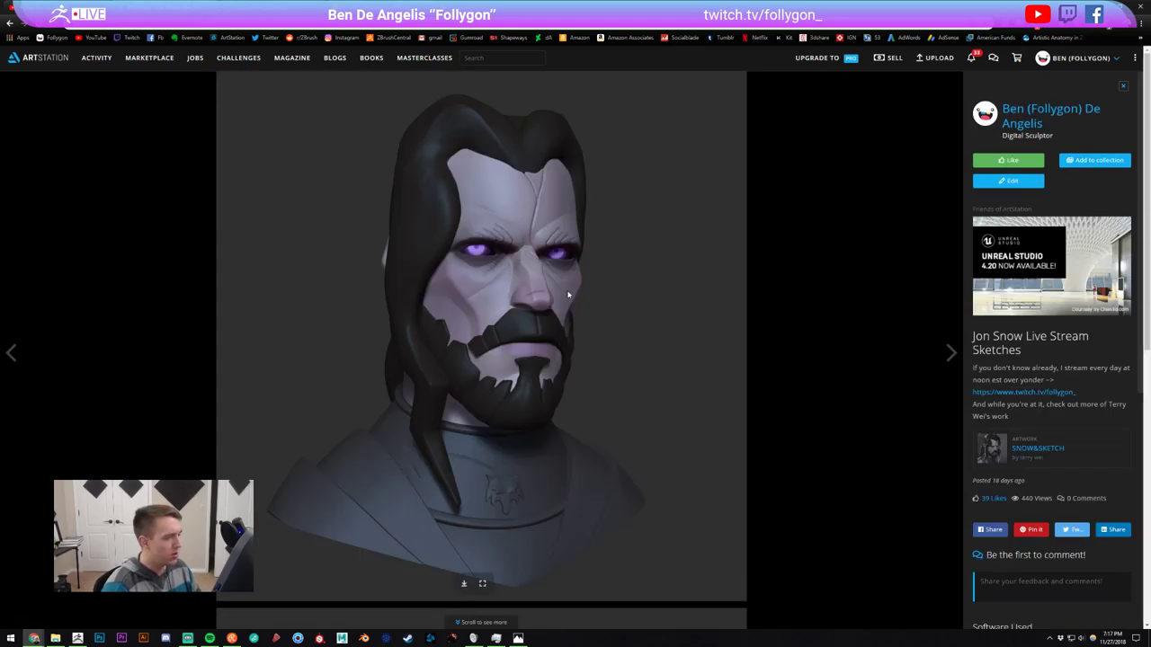
scroll(568, 294, down, 5)
scroll(553, 263, up, 1)
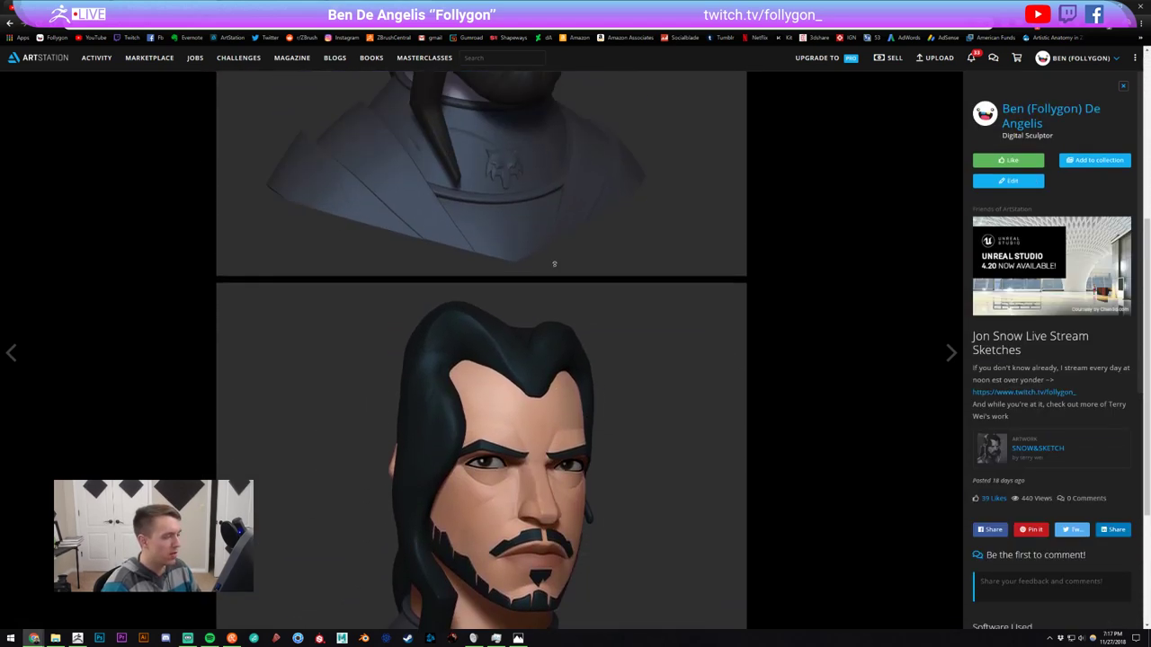
scroll(518, 311, up, 4)
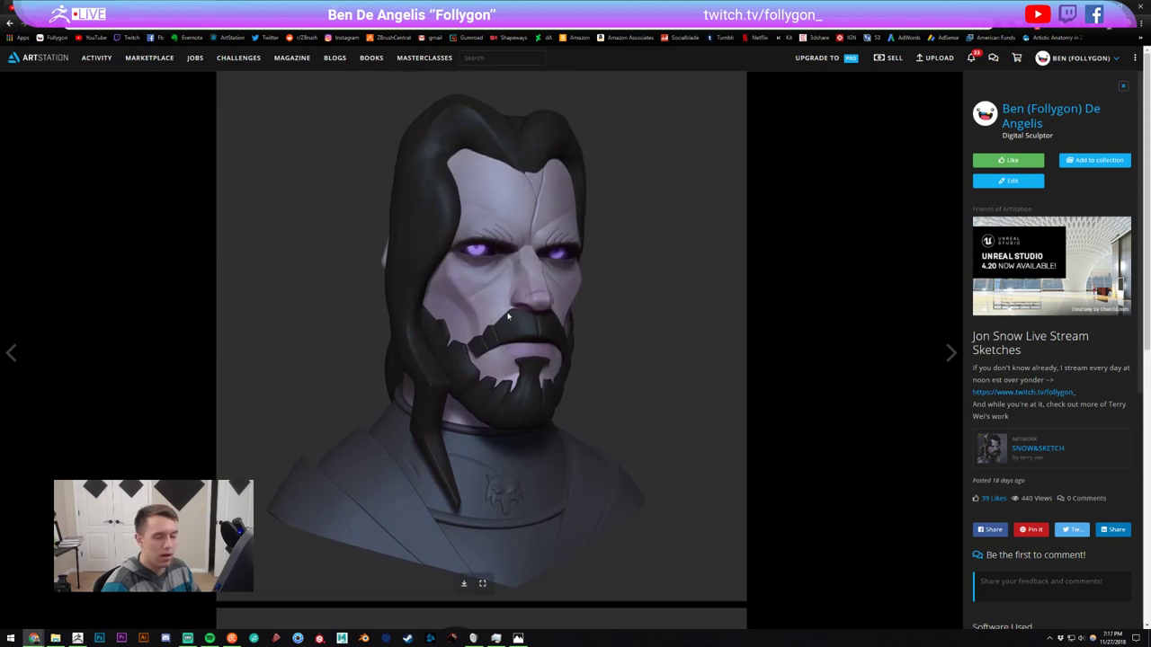
key(Right)
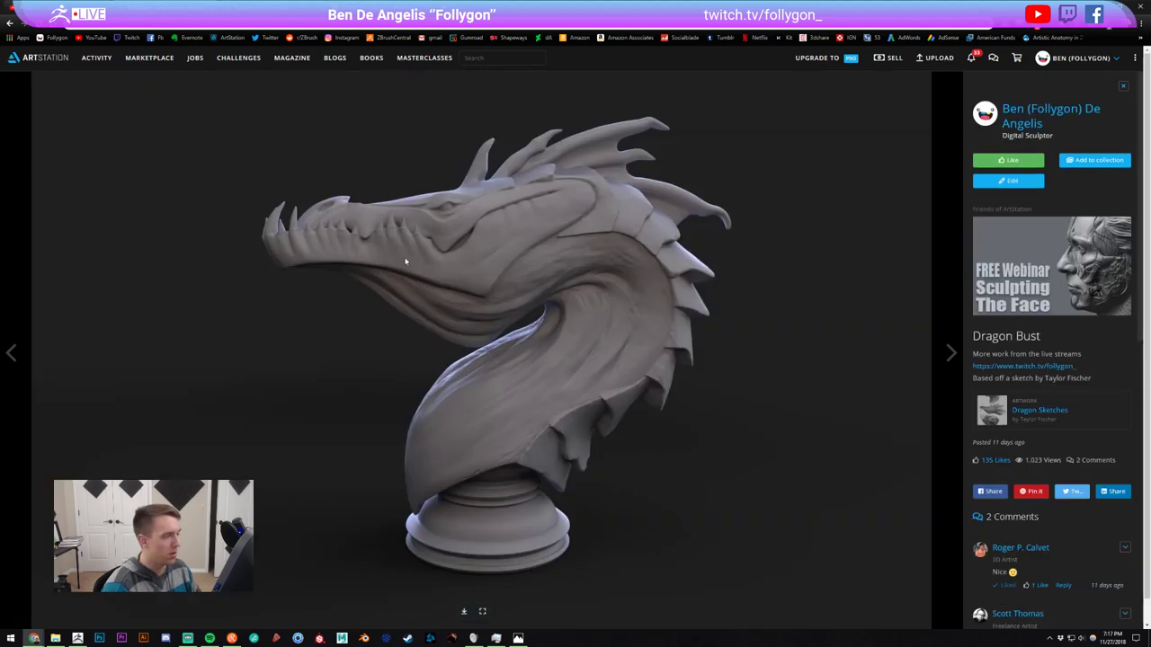
click(1022, 116)
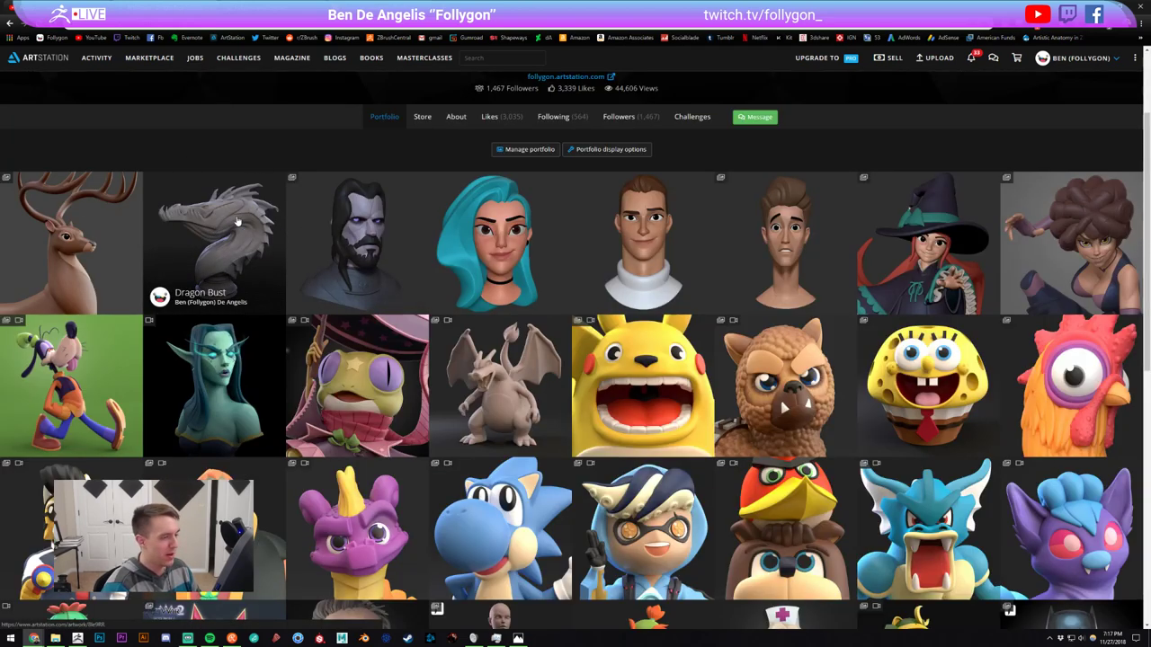
Step: Glance at the Gumroad store page and switch back to the dog's head sculpt in ZBrush
click(227, 7)
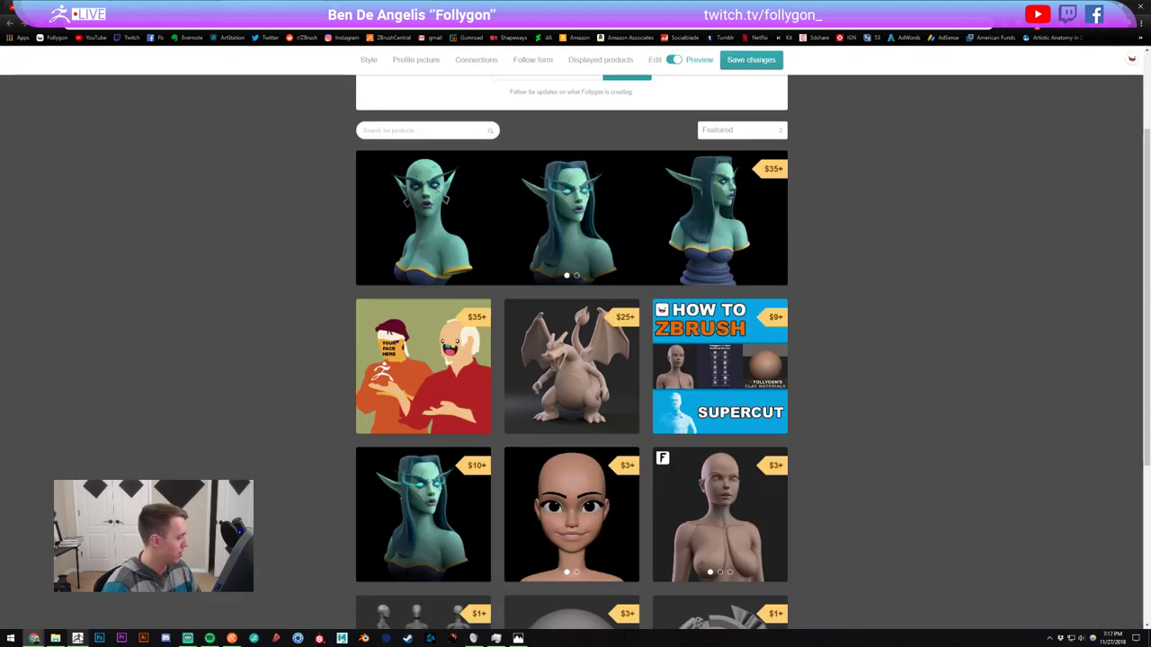
click(78, 638)
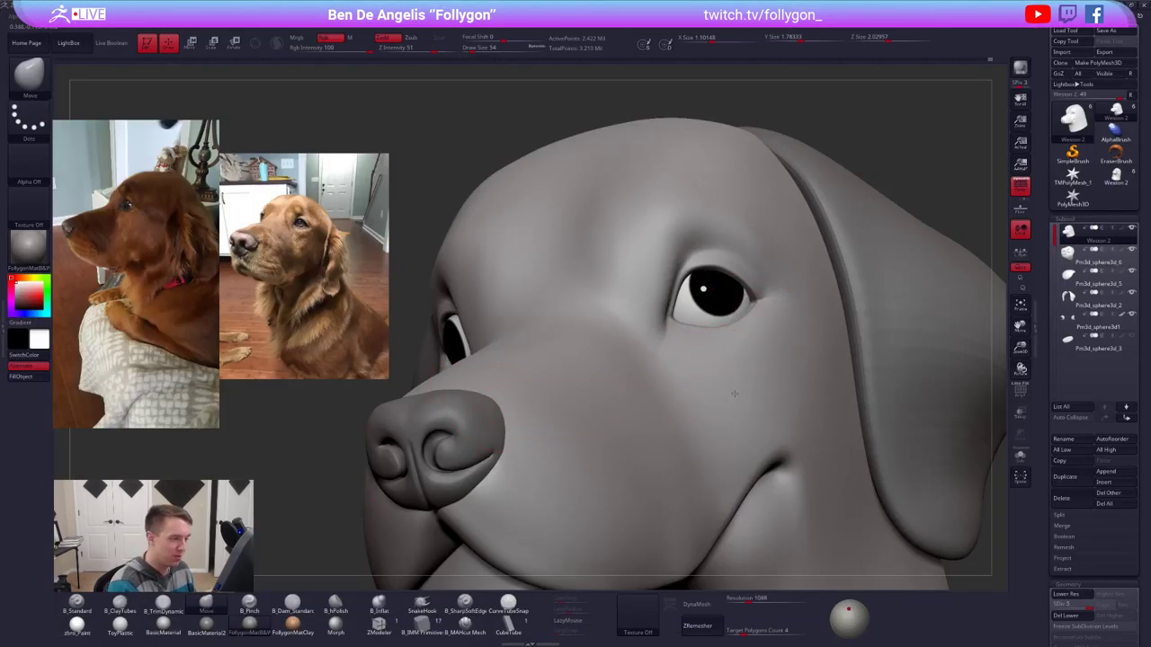
mouse_move(718, 365)
right_down()
mouse_move(736, 393)
mouse_move(671, 367)
right_up()
alt+right_drag(620, 283, 633, 302)
ctrl+right_drag(633, 301, 639, 323)
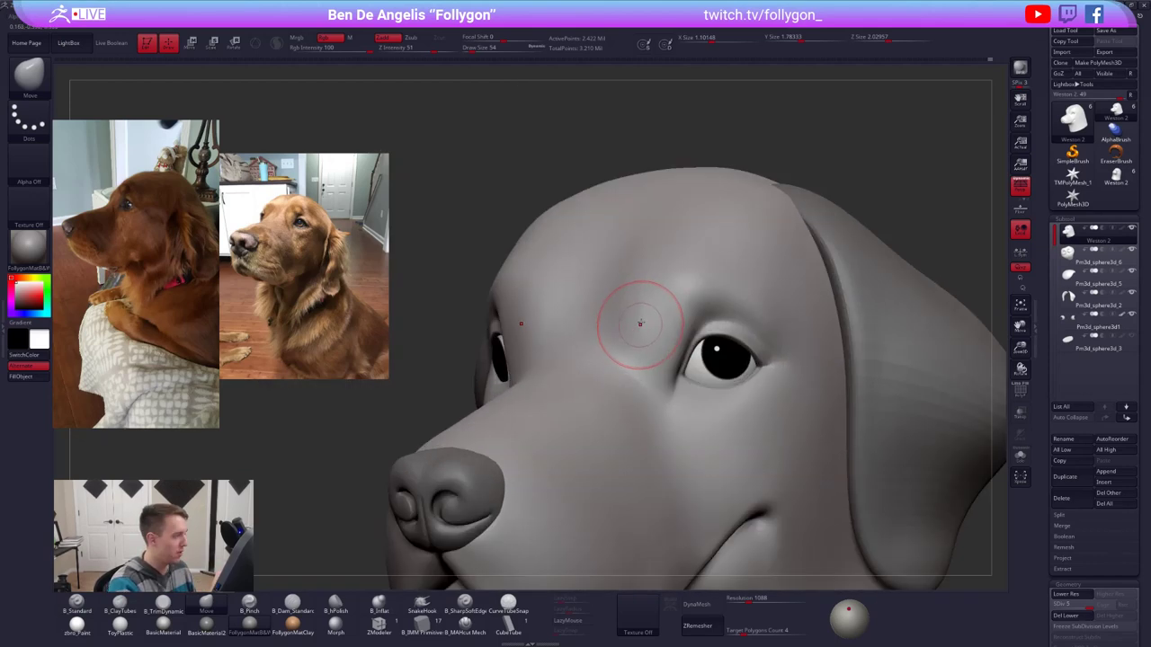
Step: Build up the area between the brow and the inner eye corner with B_ClayTubes and smooth the strokes
key(2)
drag(633, 310, 657, 383)
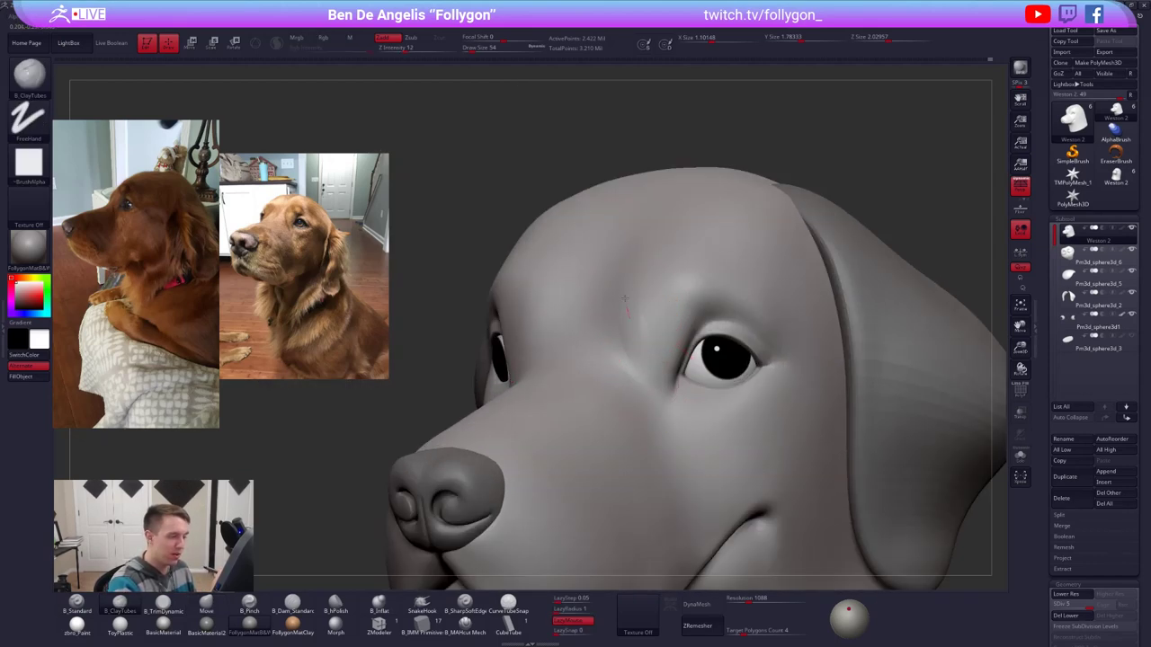
drag(637, 341, 658, 384)
mouse_move(644, 315)
mouse_down()
mouse_move(657, 365)
mouse_move(669, 338)
mouse_move(673, 363)
mouse_up()
drag(668, 294, 676, 366)
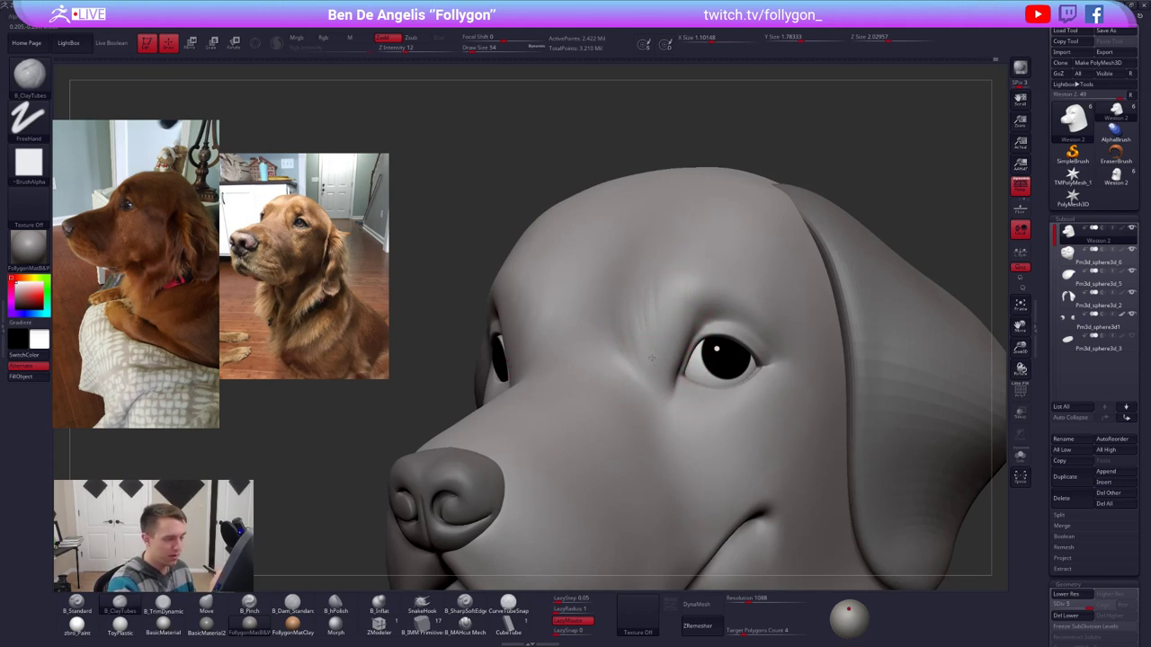
drag(651, 311, 647, 382)
mouse_move(644, 330)
shift+mouse_down()
mouse_move(617, 309)
mouse_move(630, 278)
mouse_move(626, 291)
shift+mouse_up()
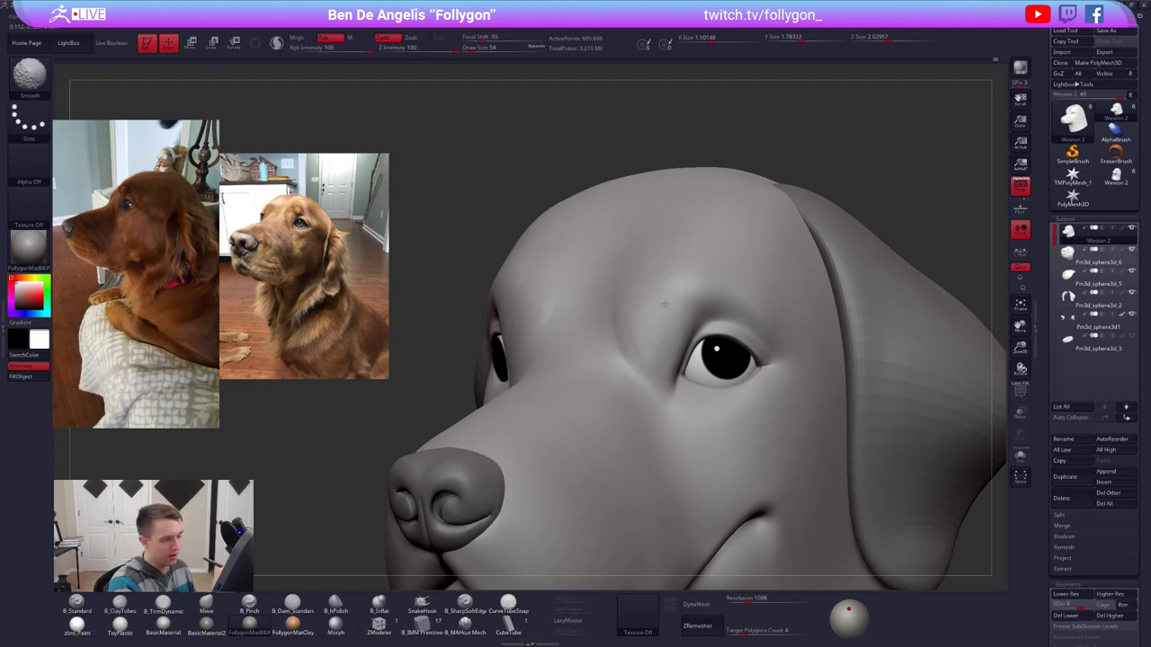
Step: Select the eyeballs subtool, subdivide it and isolate it from the rest of the head
right_drag(636, 300, 854, 306)
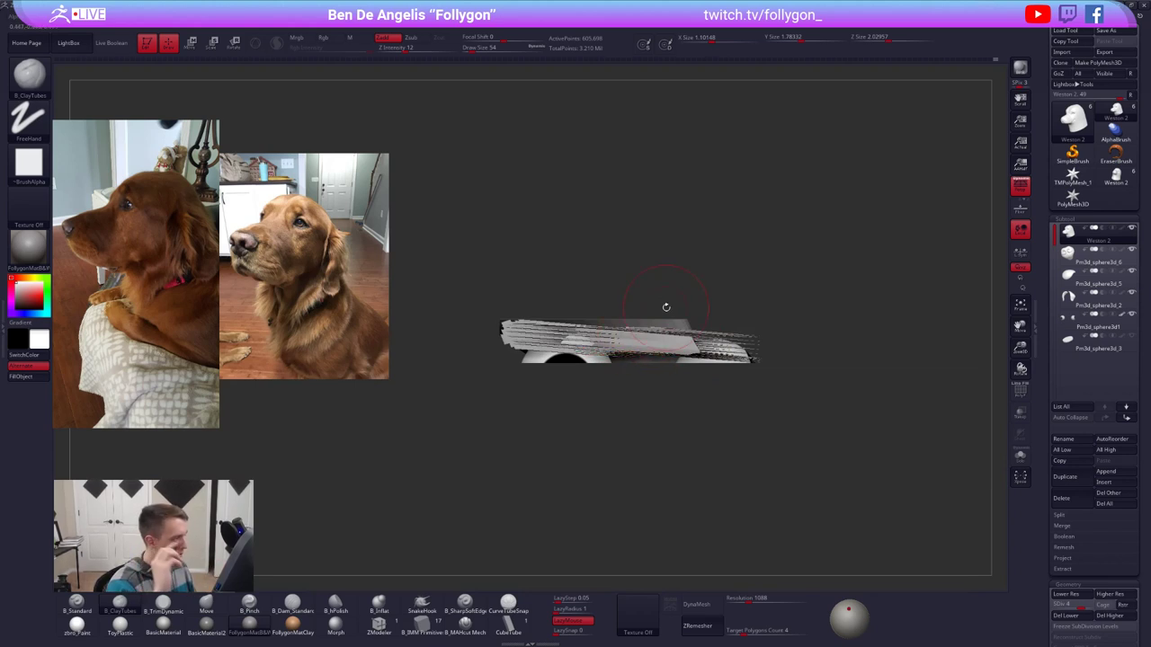
drag(796, 277, 797, 287)
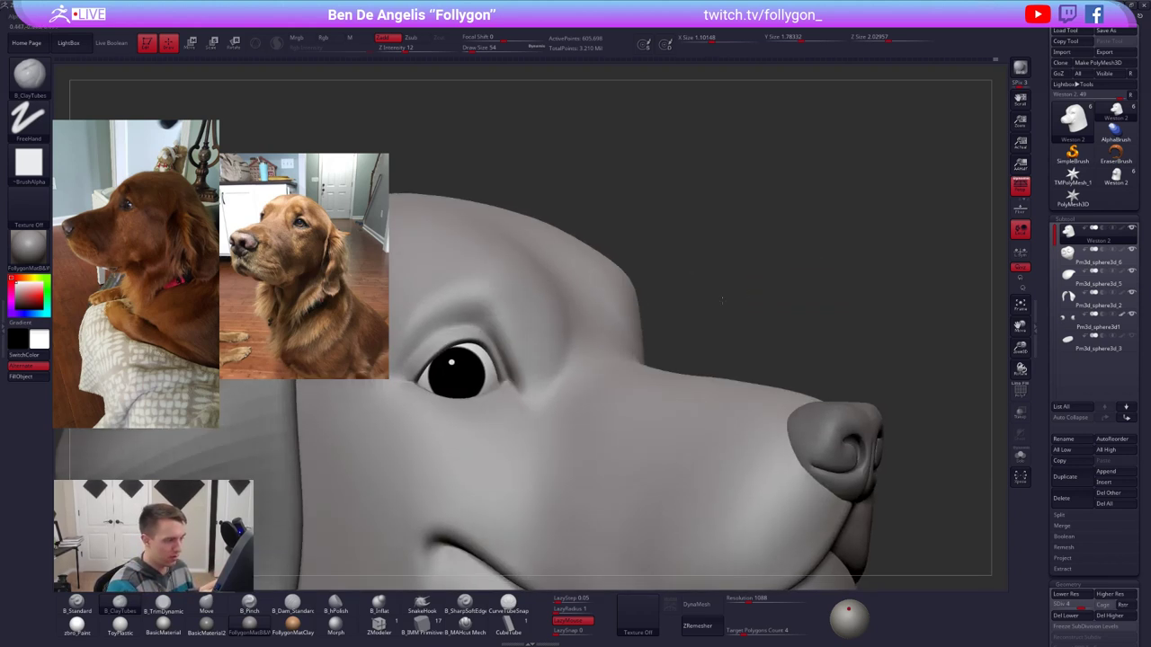
alt+drag(722, 300, 713, 171)
mouse_move(763, 419)
mouse_down()
mouse_move(736, 437)
mouse_move(743, 430)
mouse_up()
alt+drag(743, 430, 708, 387)
drag(832, 334, 797, 324)
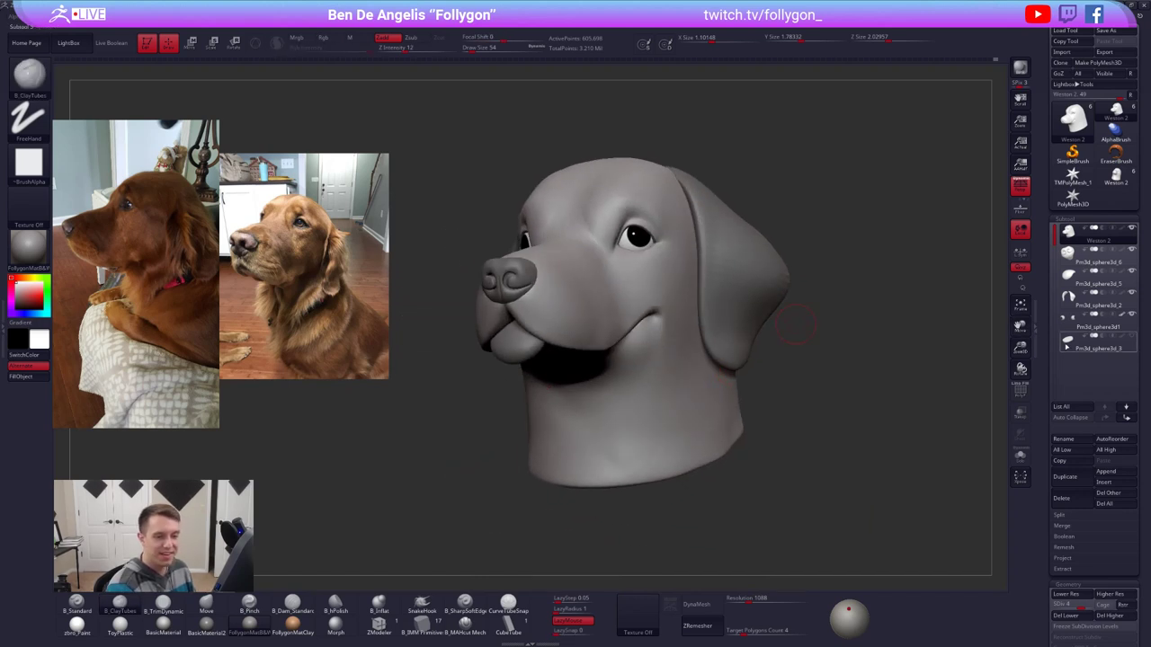
click(1068, 322)
key(ctrl+d)
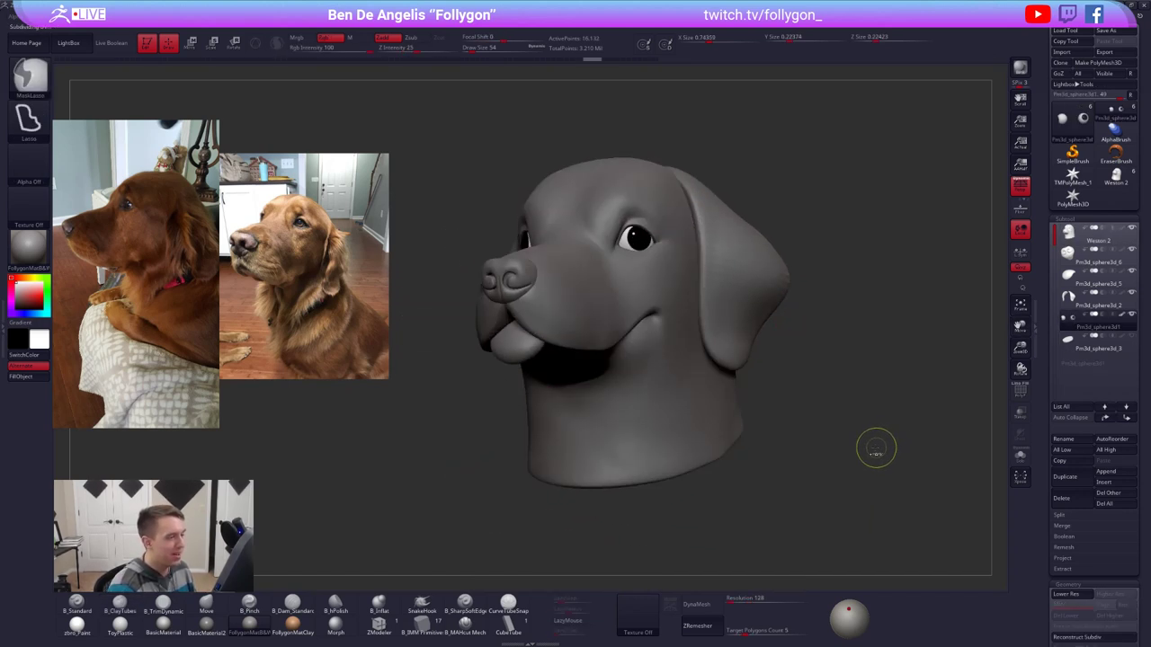
drag(876, 448, 862, 466)
key(alt+s)
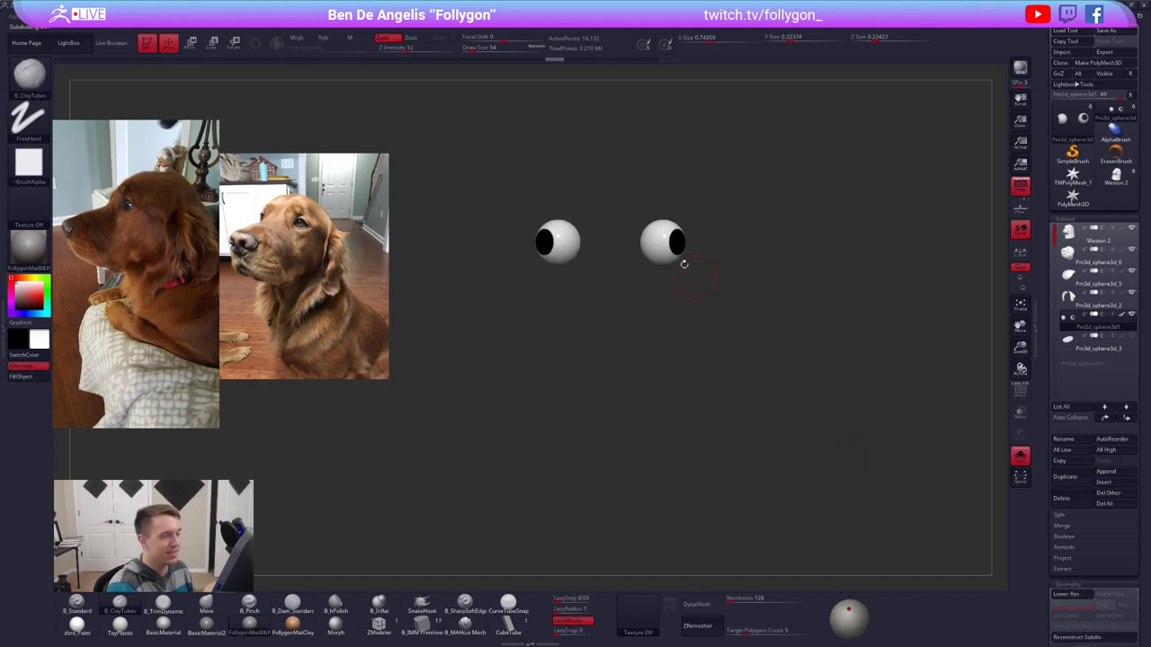
Step: Rotate both eyeballs slightly about their own centres to adjust the gaze, and show the other subtools again
alt+drag(684, 265, 691, 293)
key(r)
shift+drag(682, 251, 682, 407)
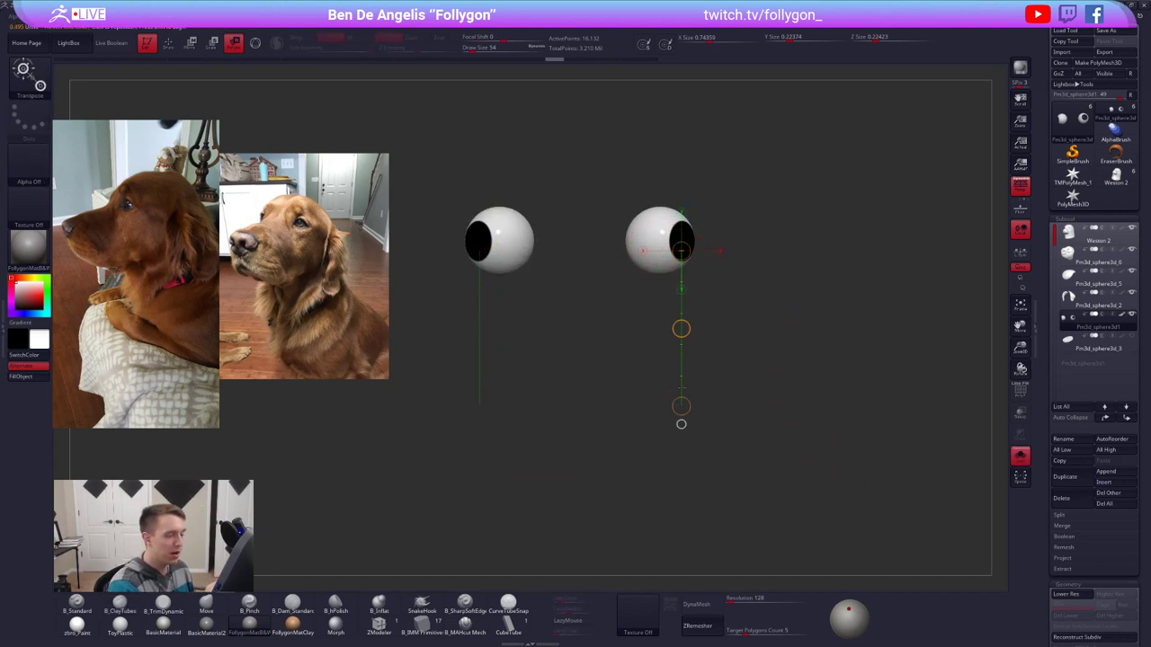
drag(681, 329, 677, 385)
key(ctrl+z)
shift+drag(660, 241, 660, 395)
key(alt+s)
drag(660, 318, 649, 394)
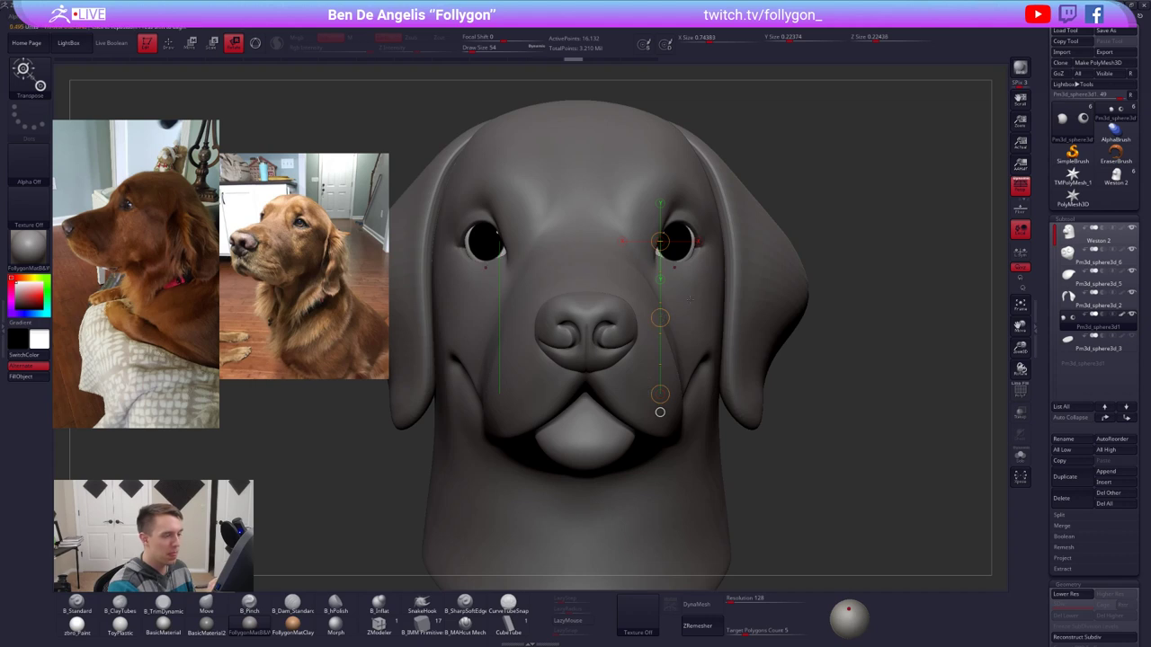
Step: Switch to Transpose Move and adjust the eyeballs' position in their sockets from the side view
mouse_move(850, 302)
mouse_down()
mouse_move(668, 299)
mouse_move(643, 278)
mouse_move(647, 316)
mouse_move(744, 329)
mouse_move(703, 329)
mouse_up()
key(w)
mouse_move(660, 332)
right_down()
mouse_move(687, 375)
mouse_move(694, 313)
mouse_move(662, 331)
mouse_move(686, 338)
mouse_move(685, 364)
right_up()
click(1022, 417)
click(1023, 419)
mouse_move(685, 369)
shift+mouse_down()
mouse_move(685, 436)
mouse_move(685, 399)
shift+mouse_up()
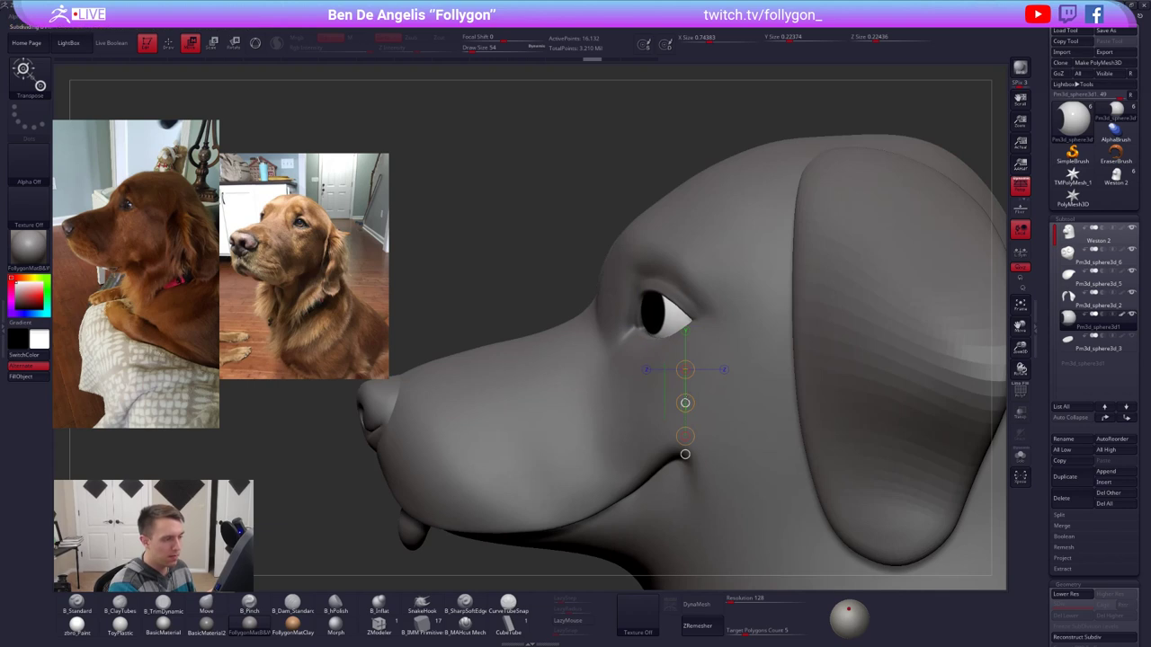
mouse_move(661, 318)
mouse_down()
mouse_move(711, 318)
mouse_move(681, 318)
mouse_up()
click(727, 317)
click(677, 354)
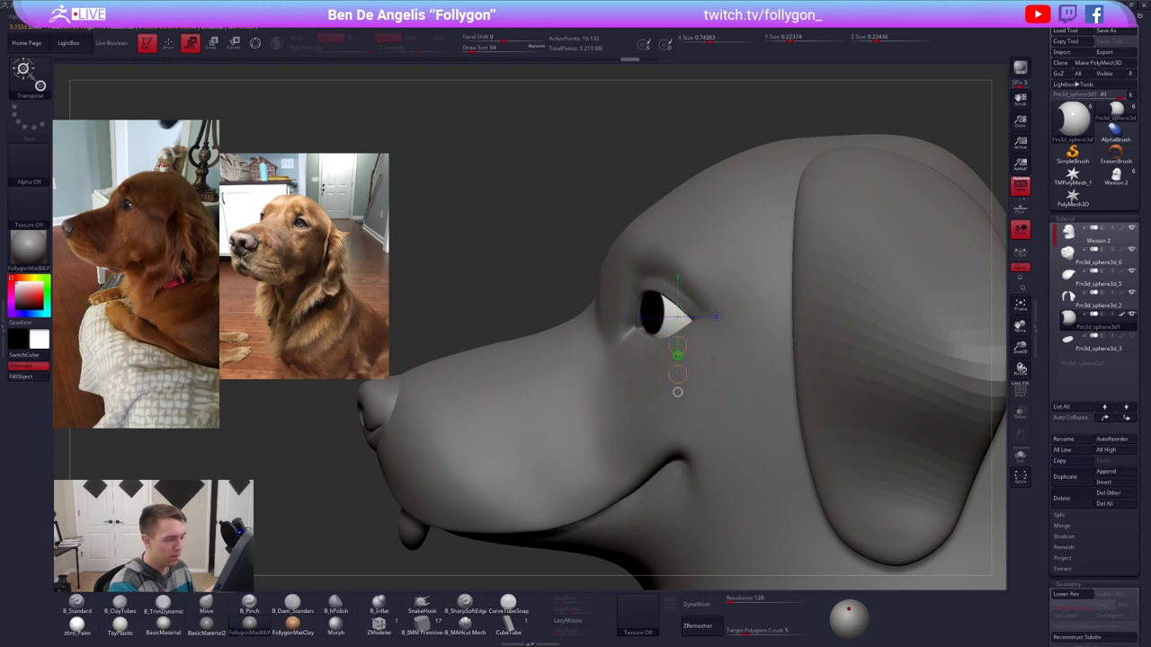
Step: Move the eyeballs slightly outward in their sockets from the front view and return to Draw mode
right_drag(733, 353, 845, 346)
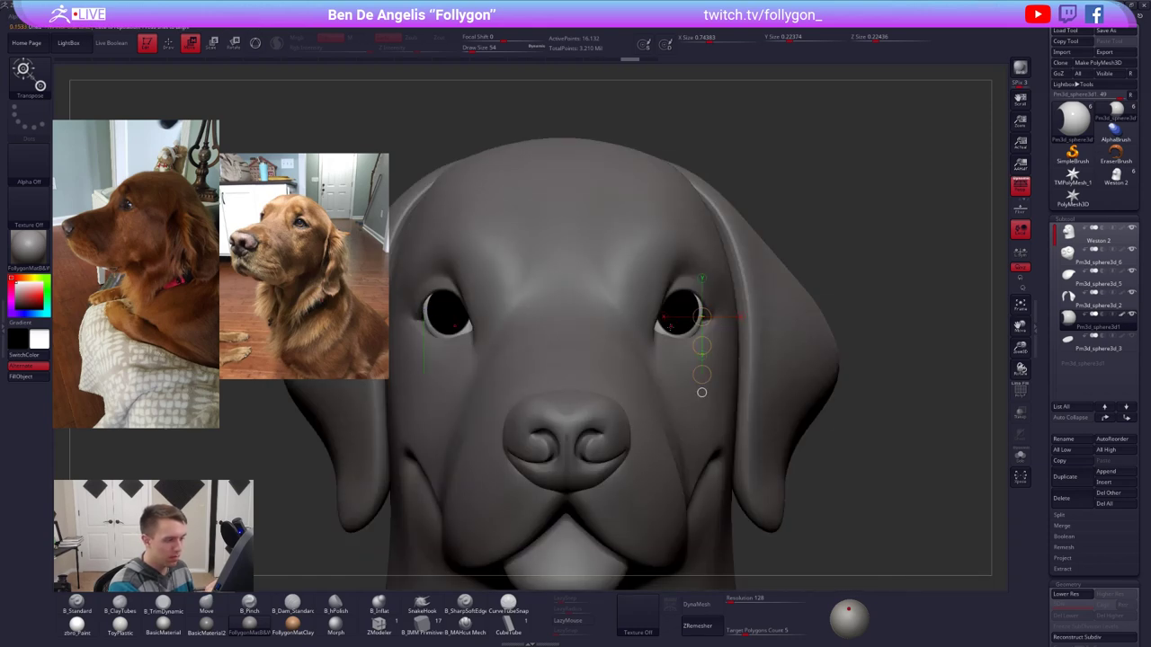
ctrl+right_drag(670, 327, 675, 348)
drag(684, 328, 810, 329)
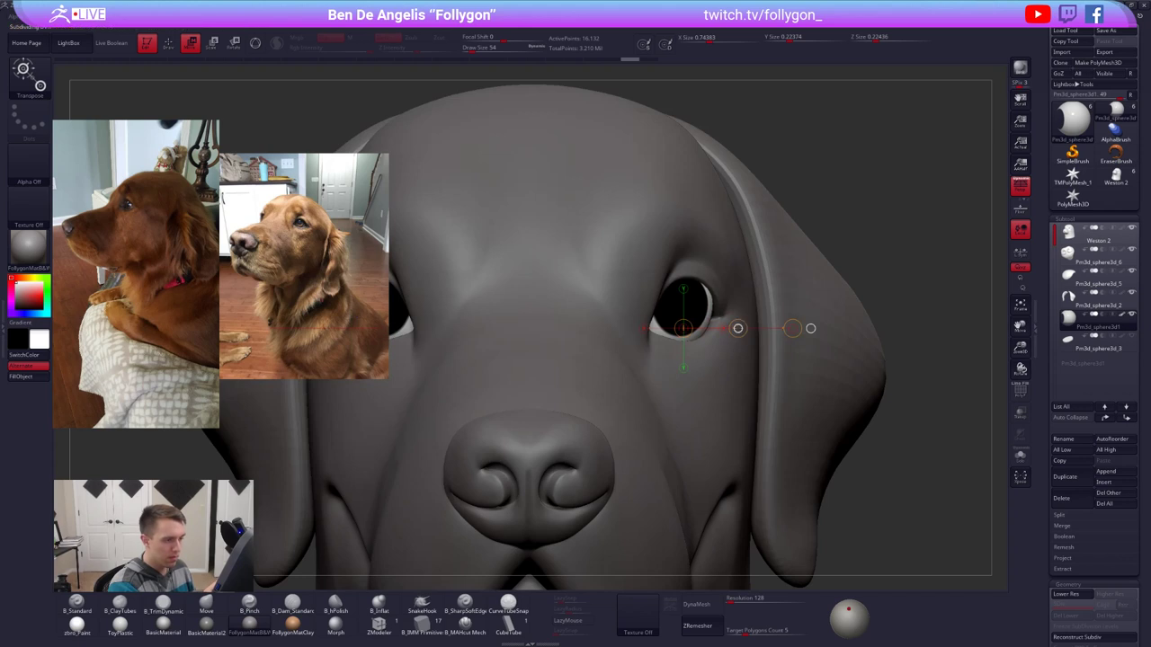
drag(703, 308, 704, 387)
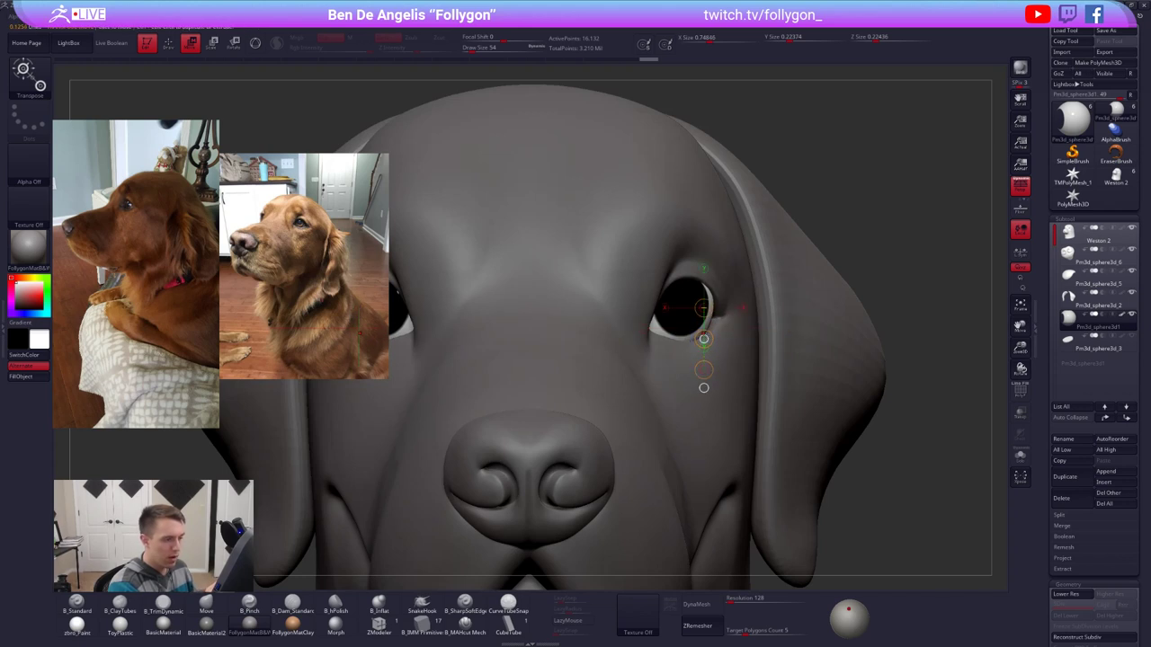
drag(704, 339, 704, 343)
key(q)
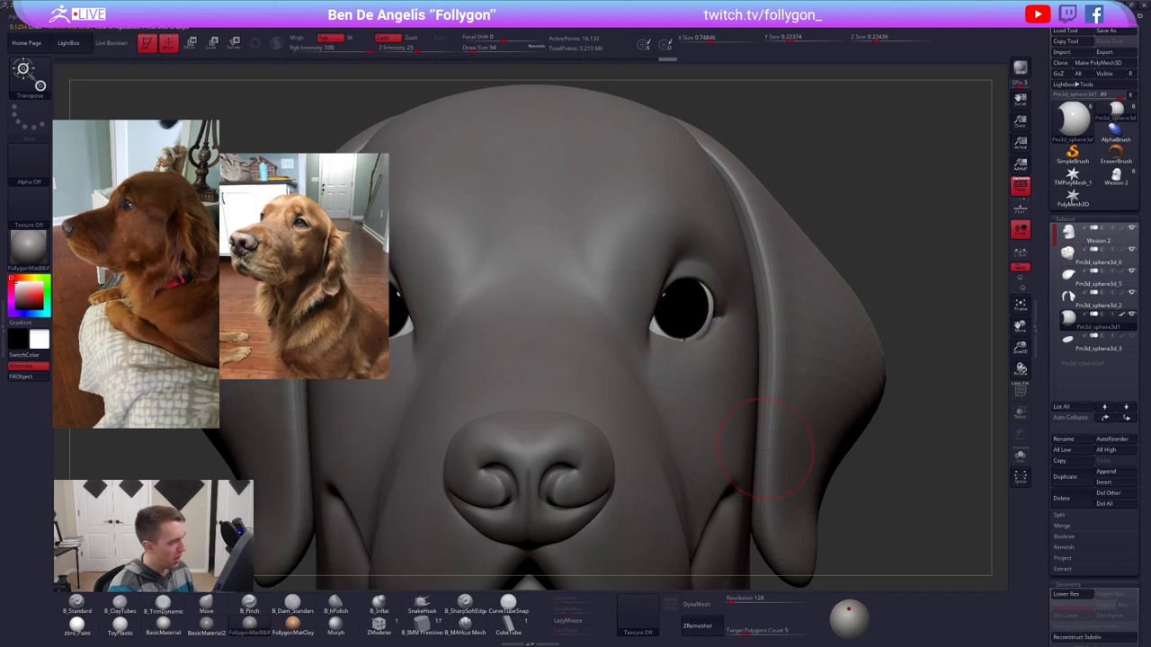
Step: Select the head subtool with the Move brush active, isolate it around the eye socket and undo the last change
mouse_move(777, 448)
right_down()
mouse_move(751, 461)
mouse_move(753, 443)
right_up()
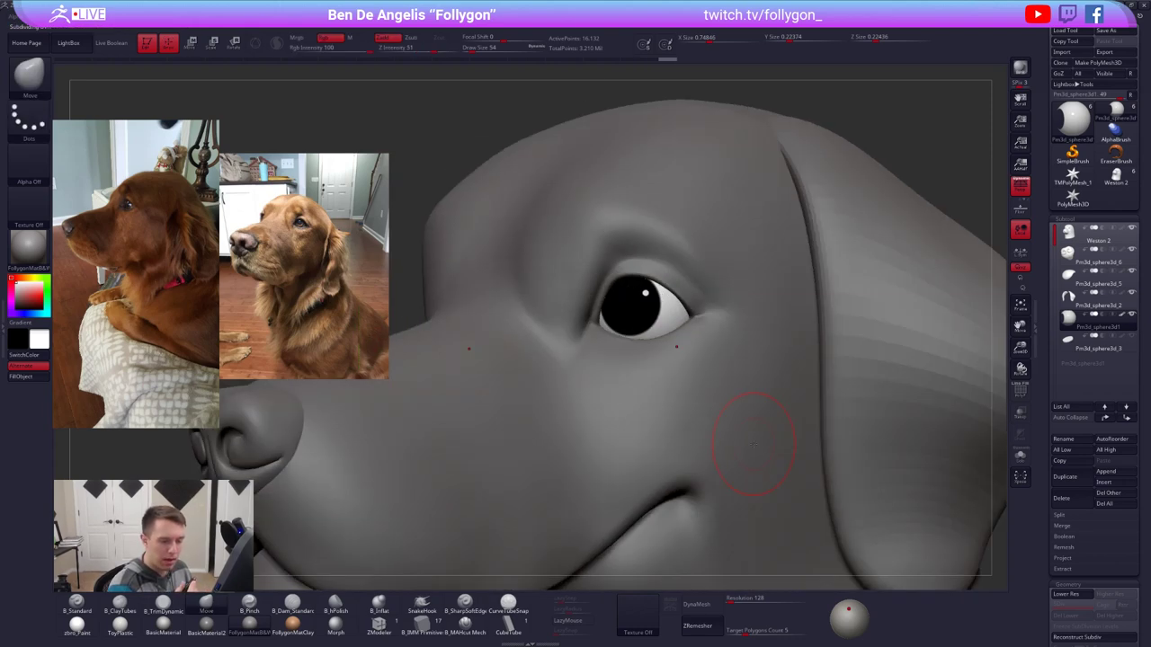
key(d)
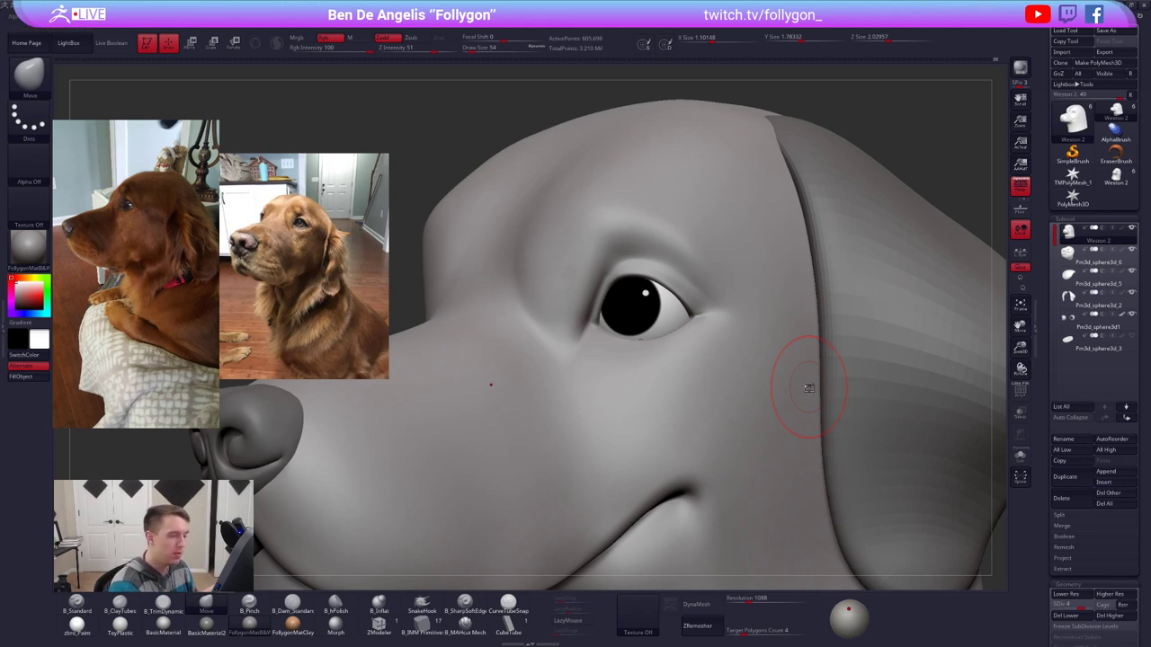
key(alt+s)
alt+right_drag(674, 342, 688, 351)
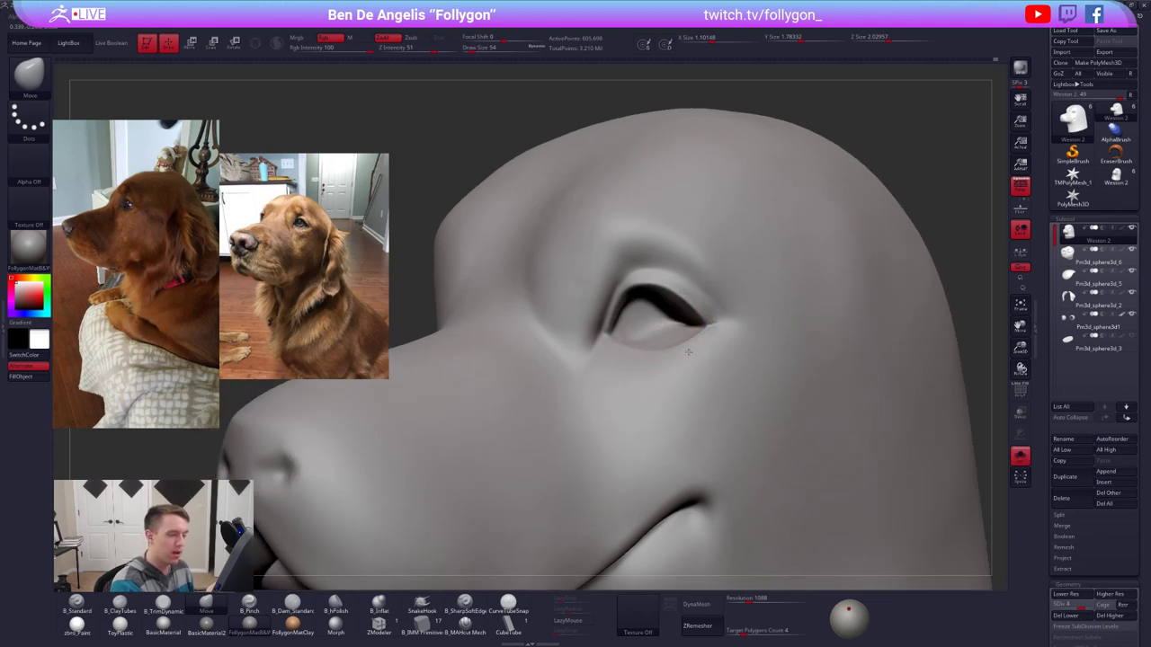
key(ctrl+z)
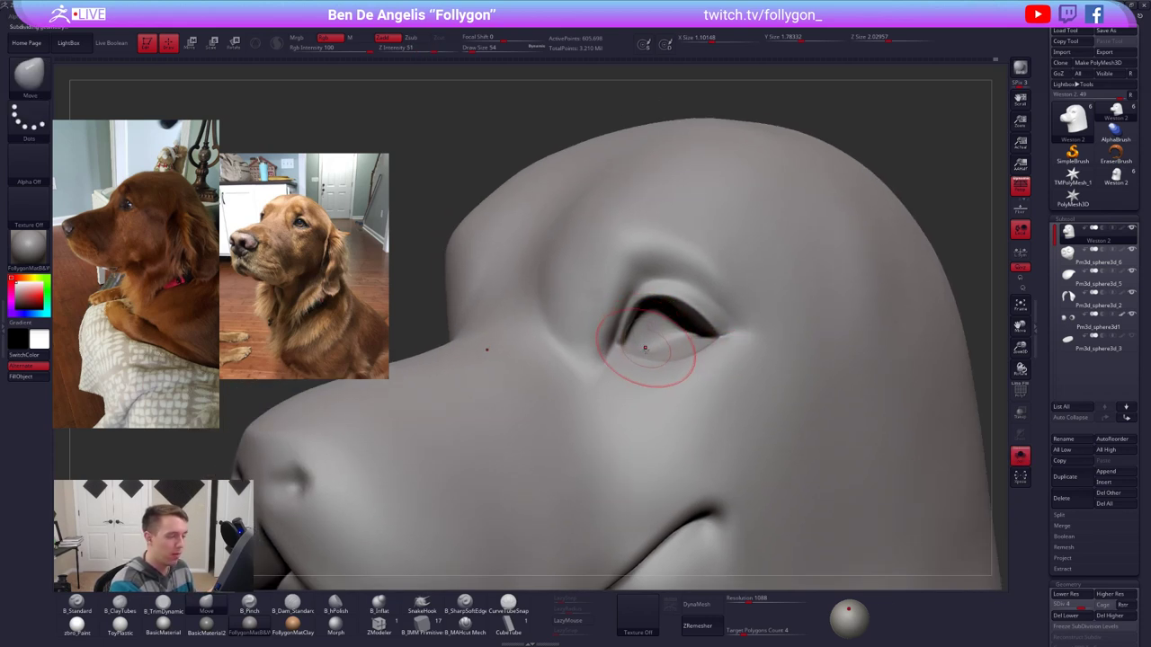
Step: Raise the head to subdivision level 5, smooth the inner brow and lasso-mask the area beneath the eye
key(d)
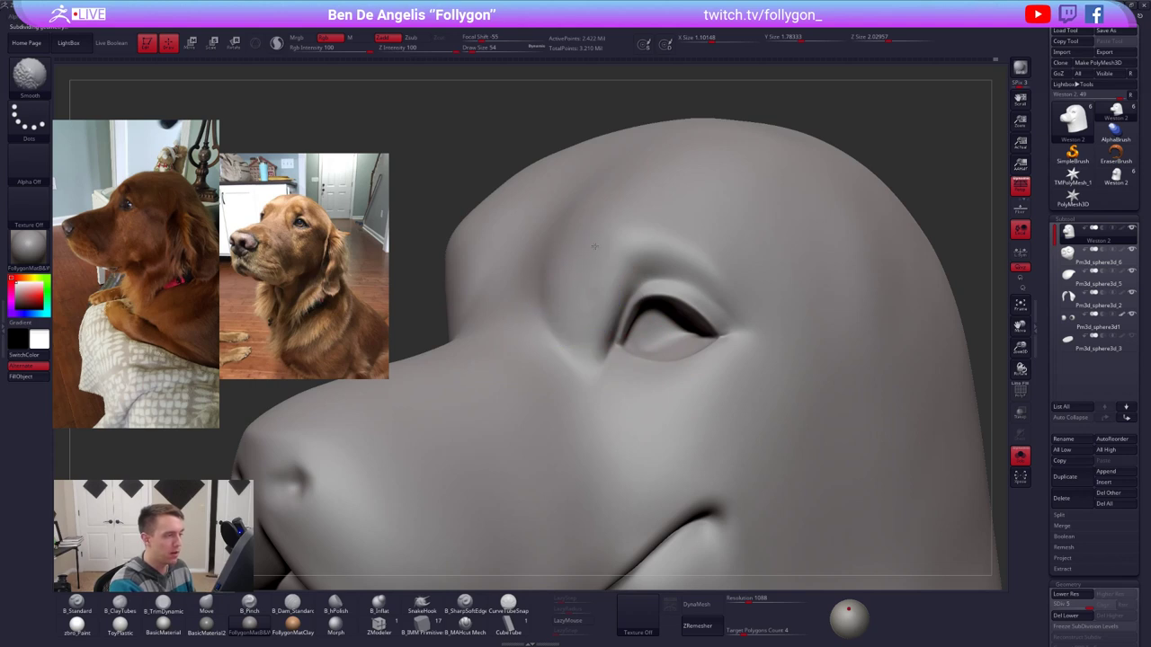
shift+drag(596, 246, 583, 265)
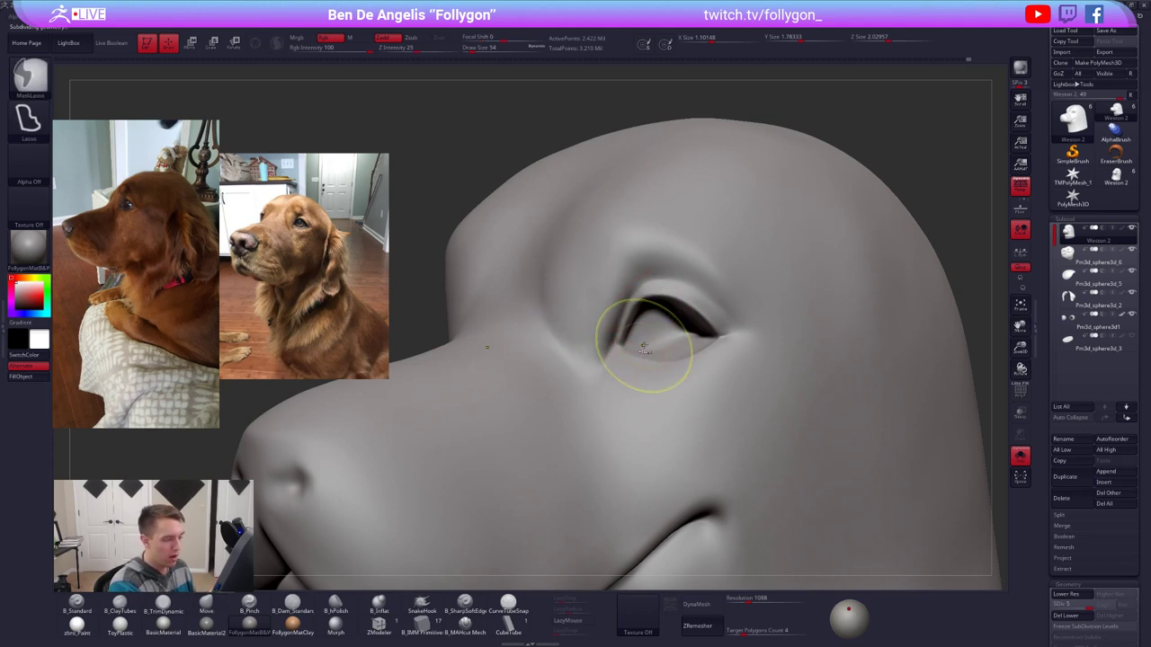
mouse_move(643, 352)
ctrl+mouse_down()
mouse_move(642, 430)
mouse_move(814, 344)
mouse_move(820, 321)
ctrl+mouse_up()
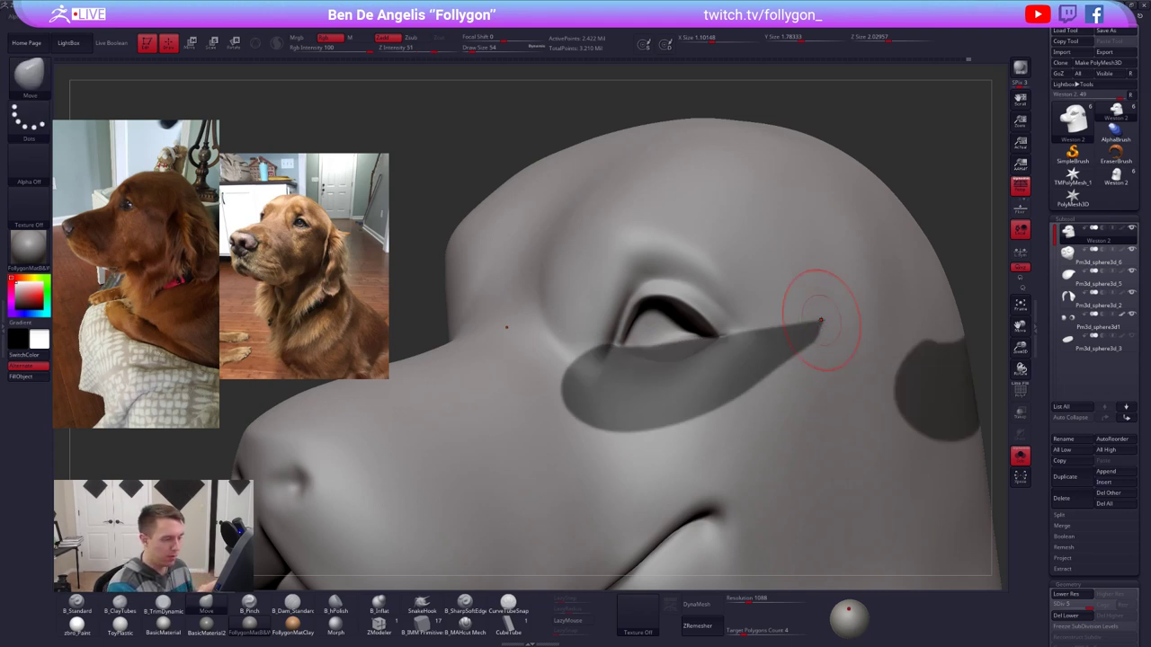
right_drag(805, 318, 854, 342)
ctrl+right_drag(775, 362, 751, 341)
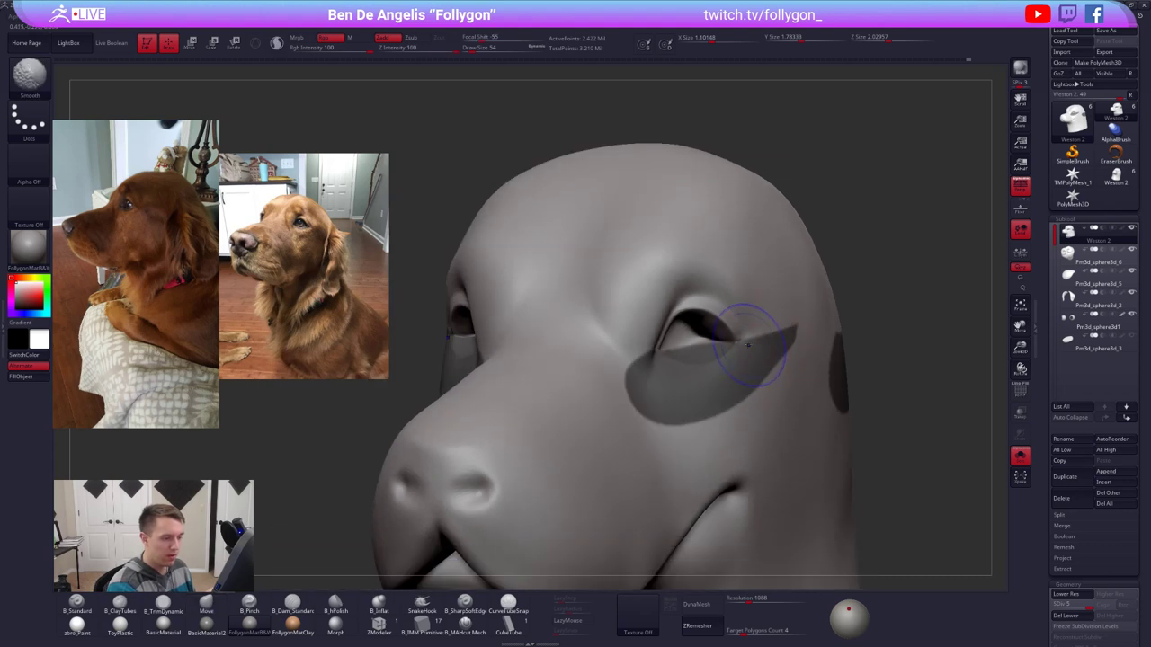
Step: Lower the head to subdivision level 3, blur the under-eye mask and invert it so only that area stays editable
key(shift+d)
key(shift+d)
ctrl+click(756, 362)
ctrl+click(758, 362)
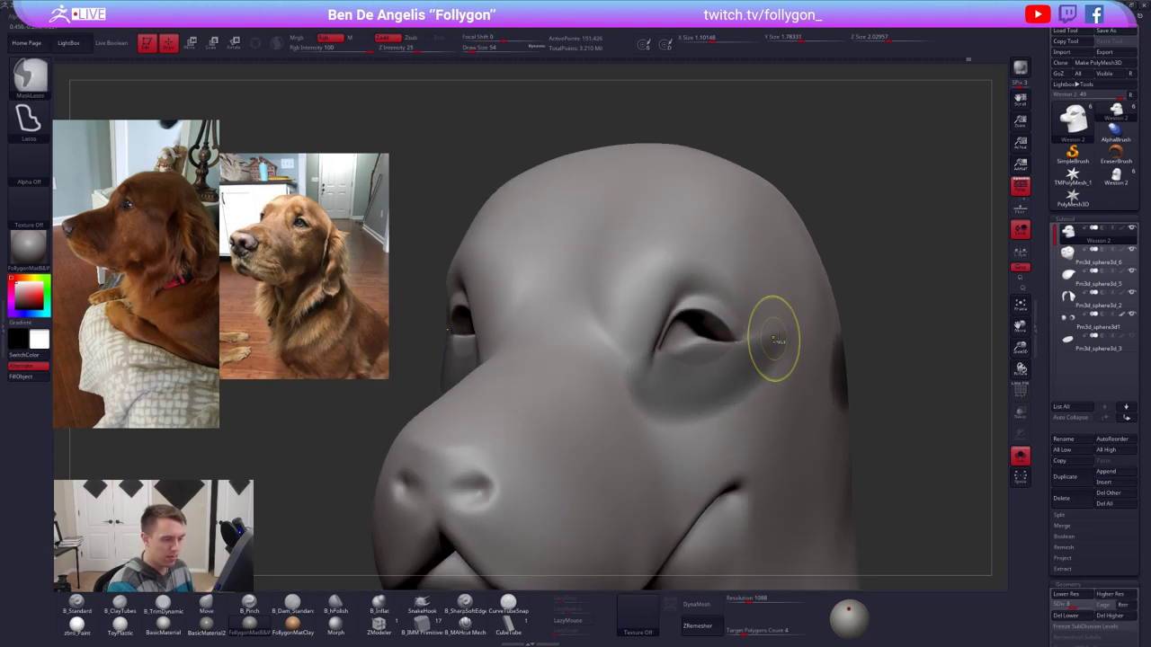
ctrl+click(854, 310)
ctrl+right_drag(688, 341, 704, 366)
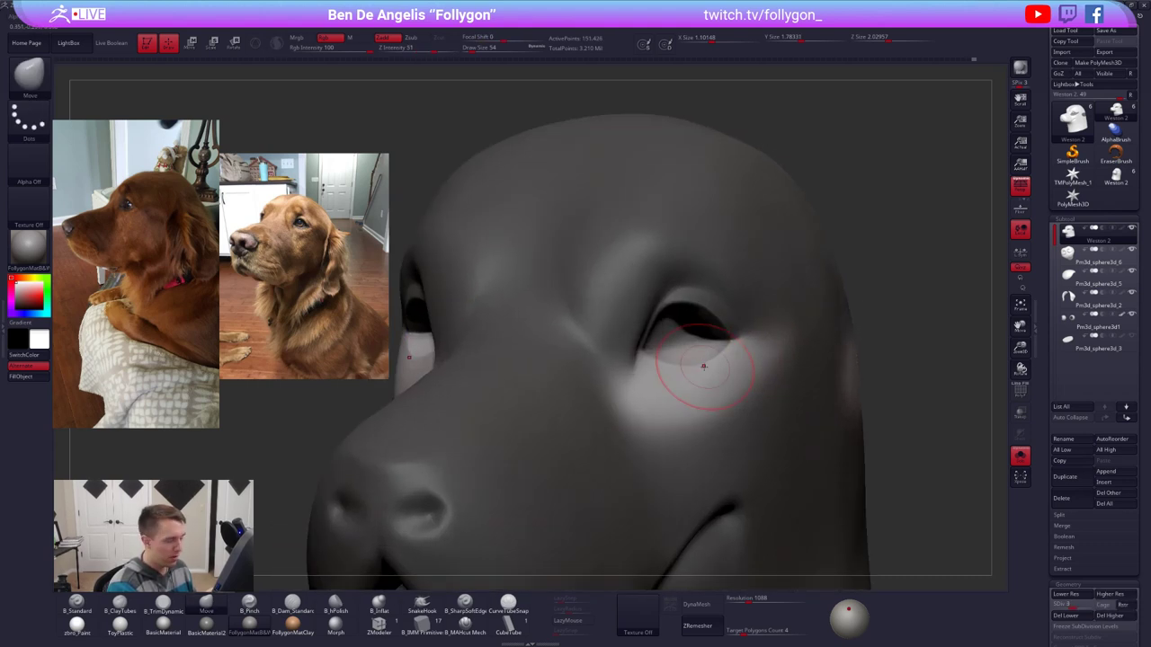
Step: Fit the unmasked lower eyelid against the eyeball with the Move brush, with all subtools visible, and clear the mask
key(space)
drag(699, 369, 706, 370)
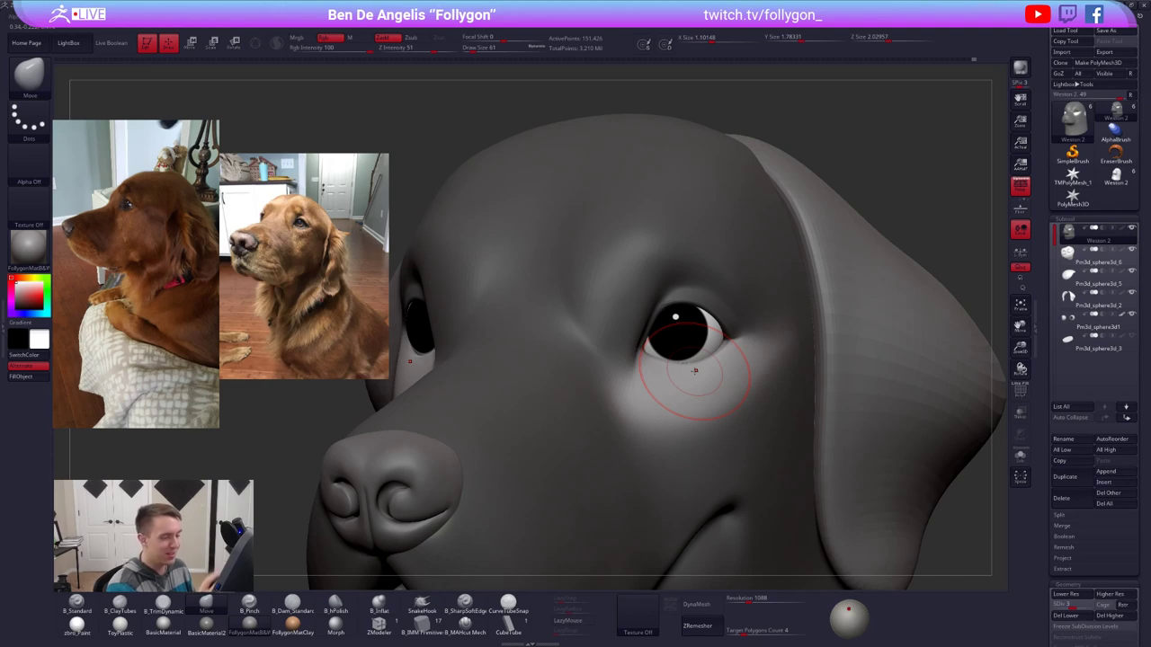
key(space)
drag(690, 373, 686, 371)
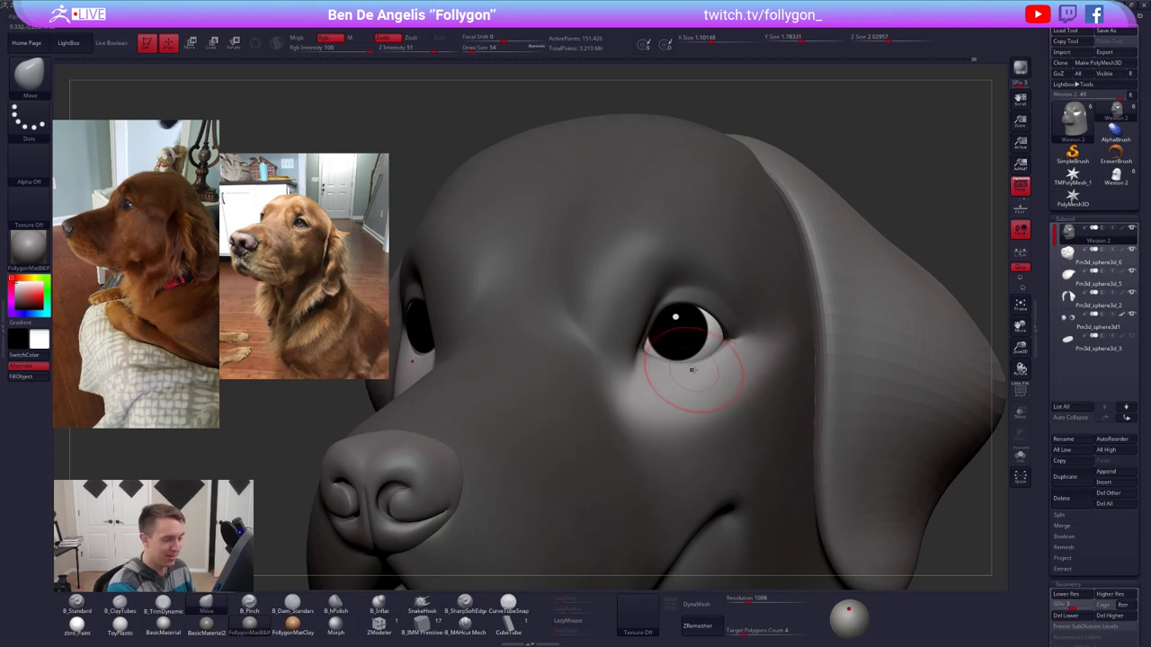
right_drag(695, 369, 661, 378)
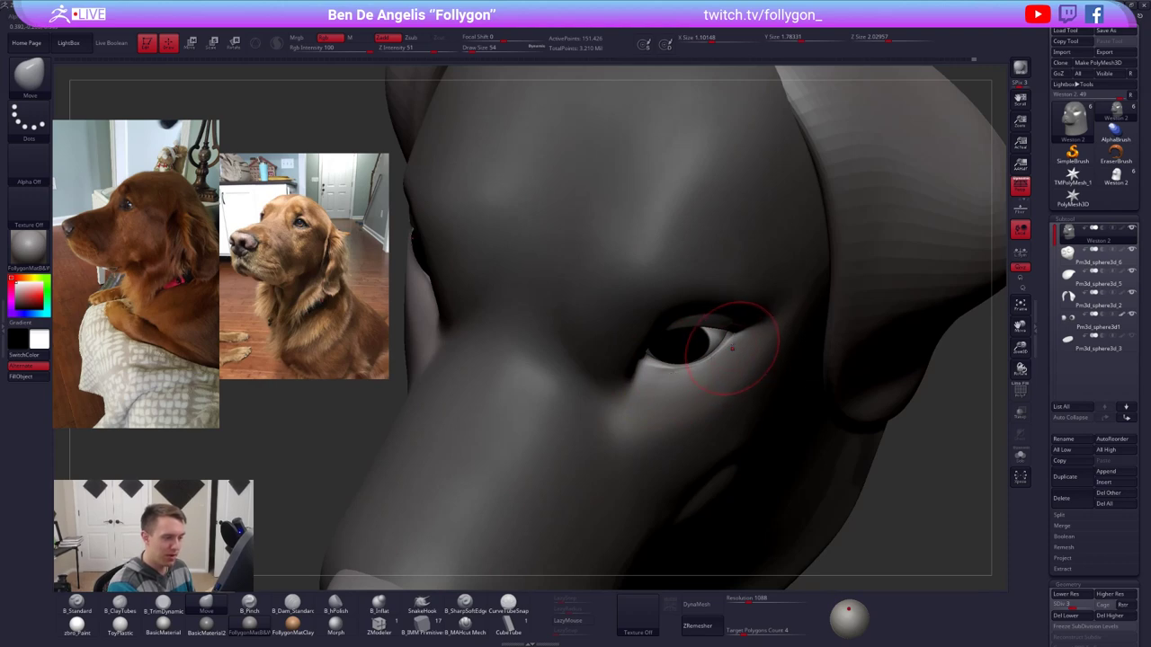
mouse_move(733, 348)
right_down()
mouse_move(658, 368)
mouse_move(660, 333)
right_up()
key(alt+s)
Step: Refine the lower eyelid and inner eye corner with the Move brush from side and three-quarter views, using draw sizes from 33 to 61
key(space)
drag(693, 378, 681, 376)
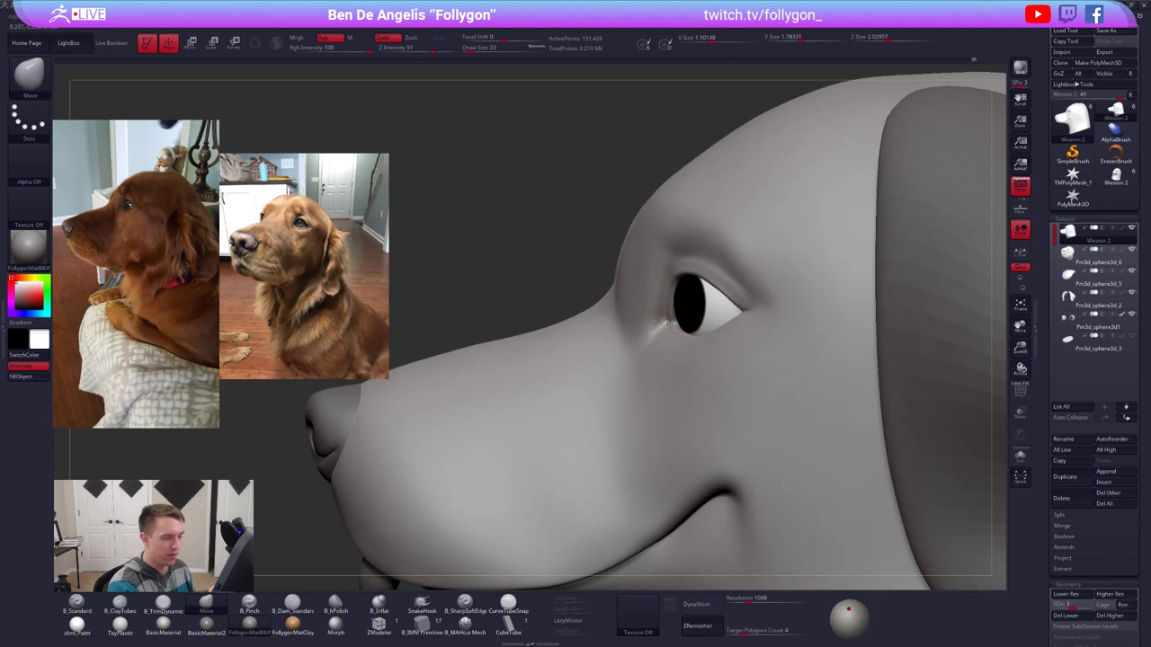
key(space)
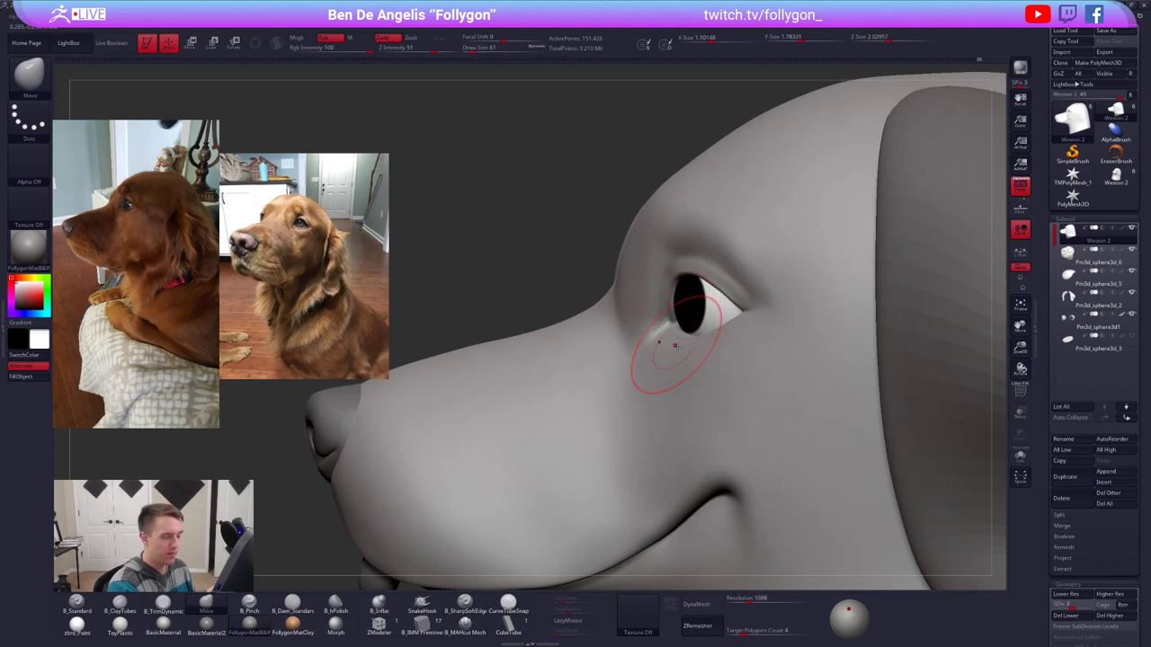
mouse_move(675, 344)
right_down()
mouse_move(684, 329)
mouse_move(668, 358)
mouse_move(709, 332)
mouse_move(668, 338)
mouse_move(694, 351)
mouse_move(705, 340)
right_up()
key(space)
drag(705, 340, 701, 342)
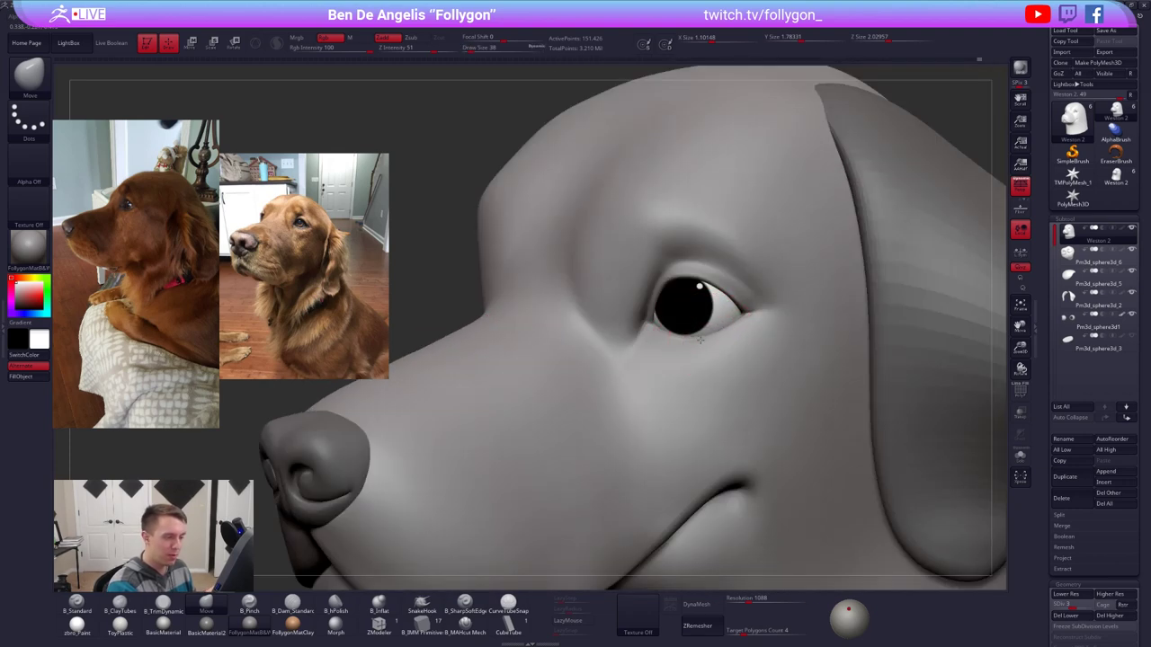
Step: Adjust the eyelid around the outer eye corner with the Move brush from front and raised views, using draw sizes up to 49
key(space)
mouse_move(756, 329)
right_down()
mouse_move(802, 325)
mouse_move(753, 323)
right_up()
key(space)
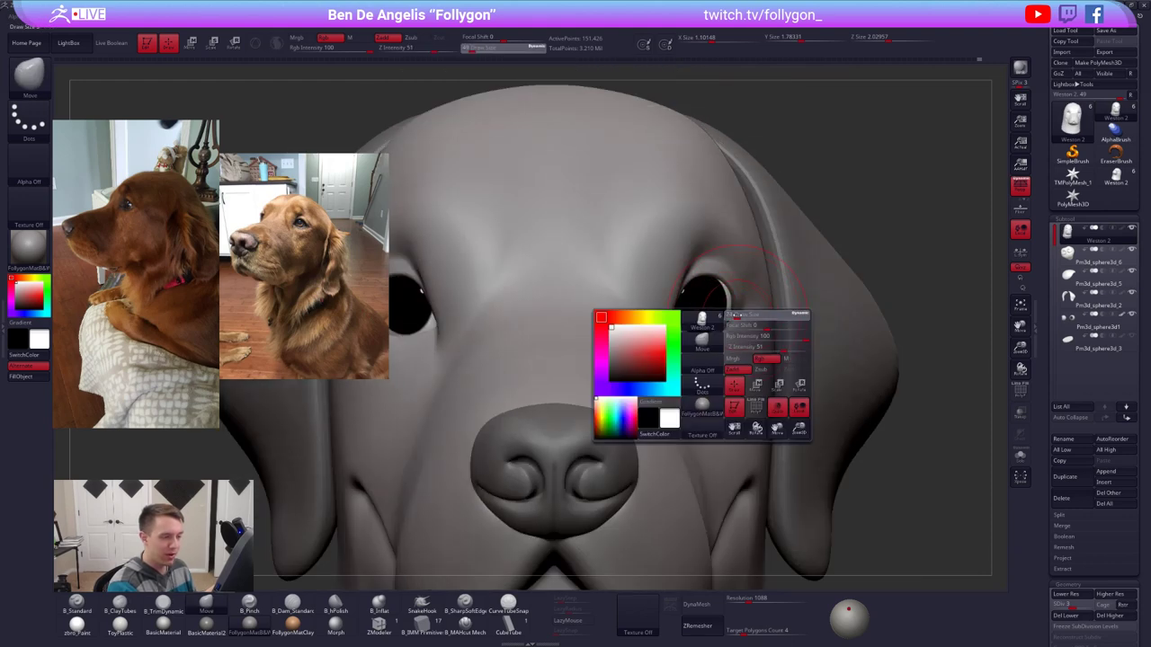
drag(737, 313, 734, 314)
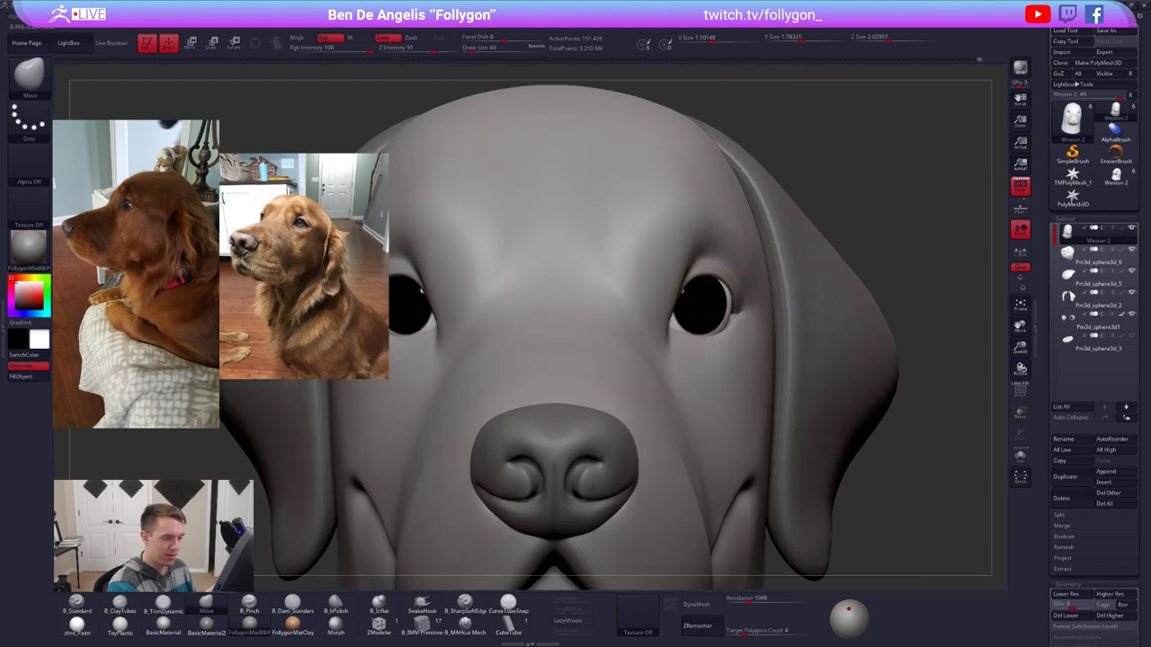
right_drag(732, 324, 730, 325)
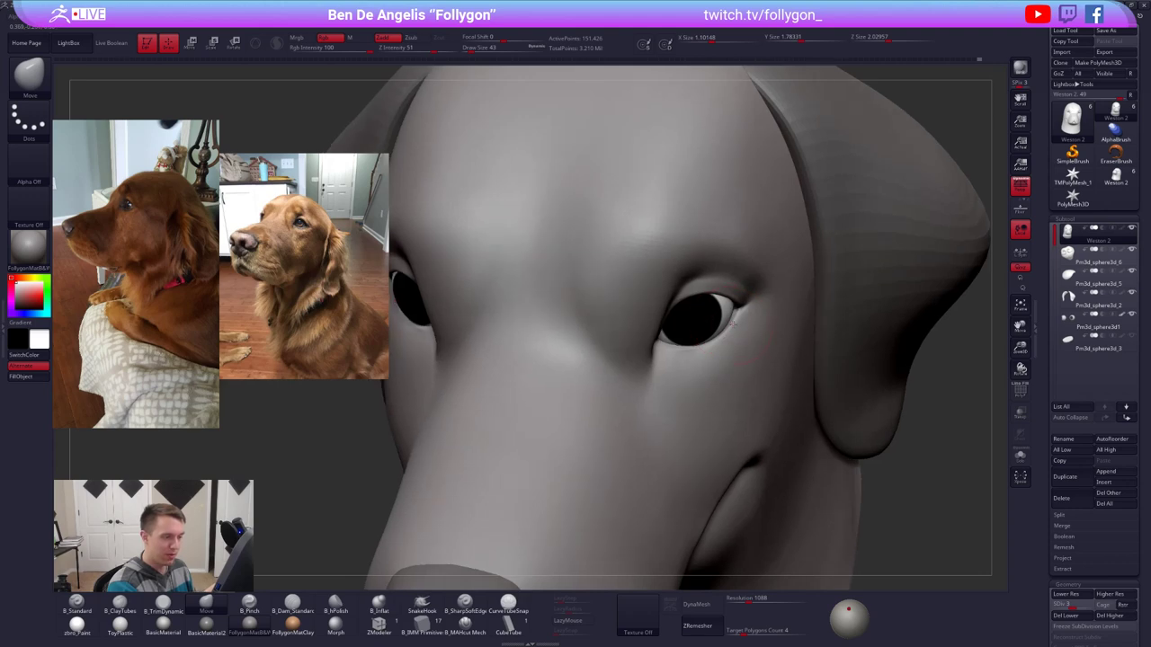
key(space)
key(space)
key(space)
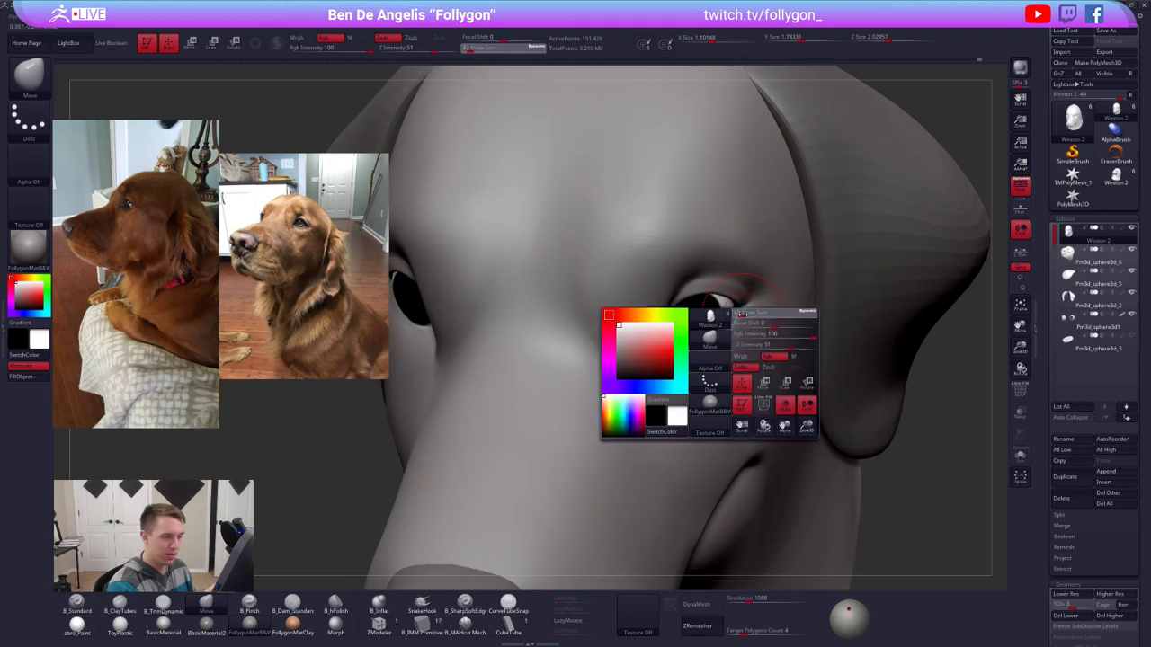
drag(743, 314, 744, 313)
mouse_move(744, 335)
right_down()
mouse_move(743, 311)
mouse_move(694, 351)
mouse_move(740, 368)
right_up()
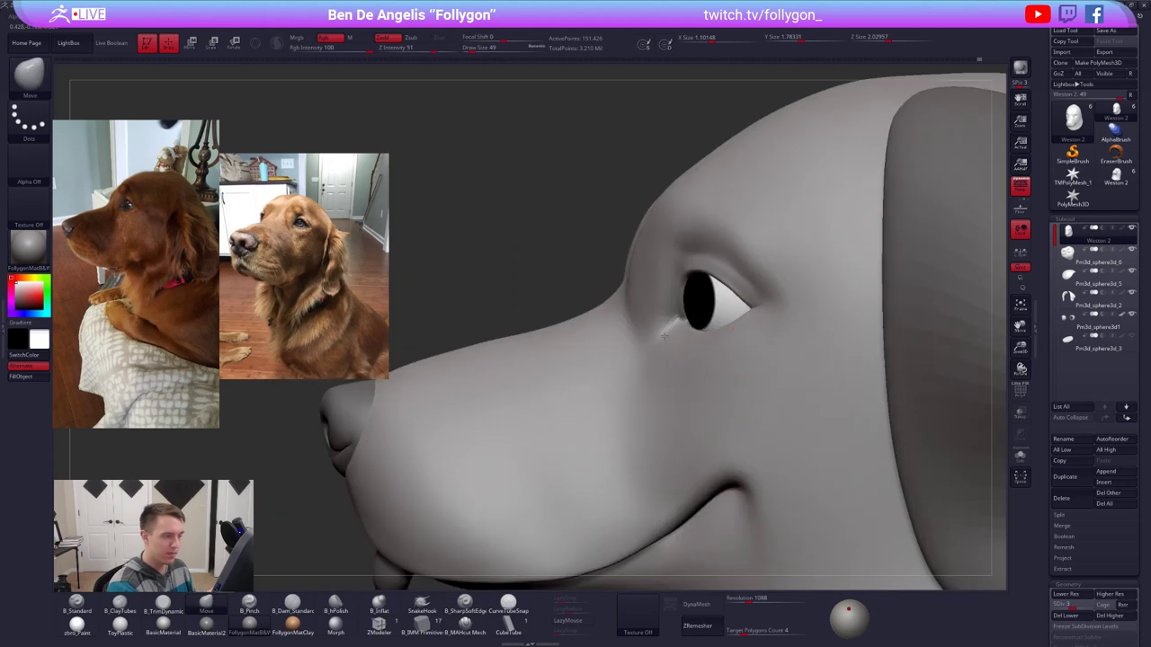
Step: Review the whole head with the reference photos temporarily hidden and select the B_TrimDynamic brush at draw size 43
mouse_move(665, 336)
ctrl+right_down()
mouse_move(669, 360)
mouse_move(747, 386)
mouse_move(671, 388)
mouse_move(753, 471)
ctrl+right_up()
key(shift+z)
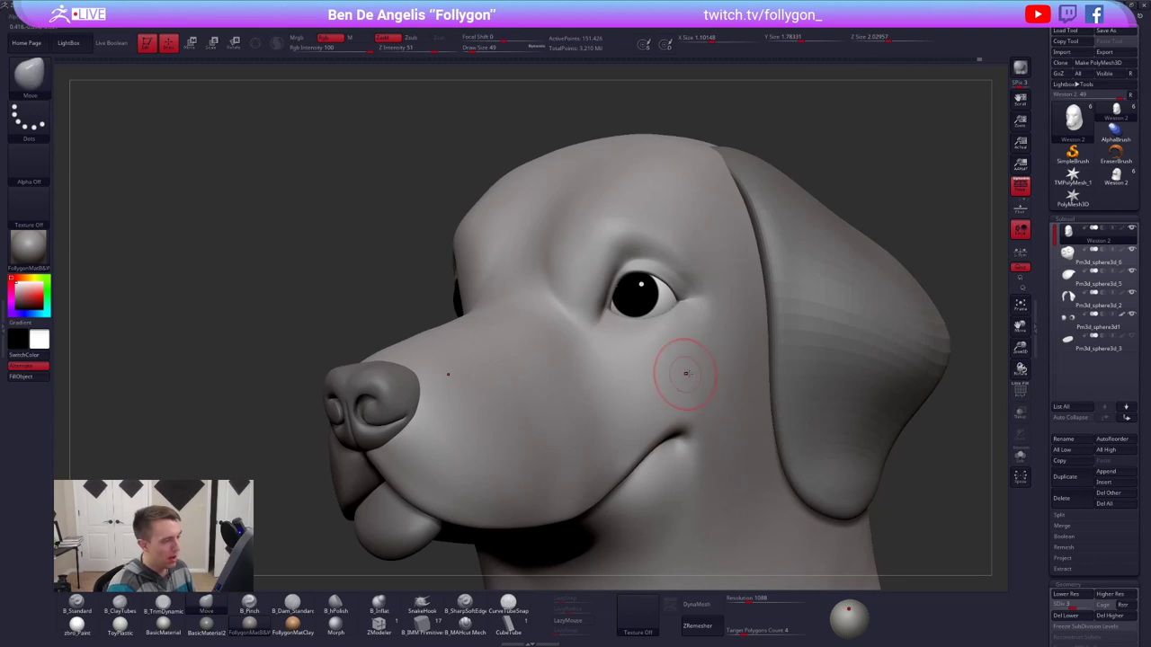
mouse_move(685, 373)
right_down()
mouse_move(702, 392)
mouse_move(674, 370)
mouse_move(710, 382)
right_up()
mouse_move(758, 419)
ctrl+right_down()
mouse_move(780, 477)
mouse_move(809, 470)
mouse_move(743, 432)
mouse_move(751, 416)
mouse_move(761, 421)
ctrl+right_up()
mouse_move(669, 327)
ctrl+right_down()
mouse_move(658, 363)
mouse_move(719, 367)
mouse_move(640, 356)
mouse_move(669, 355)
ctrl+right_up()
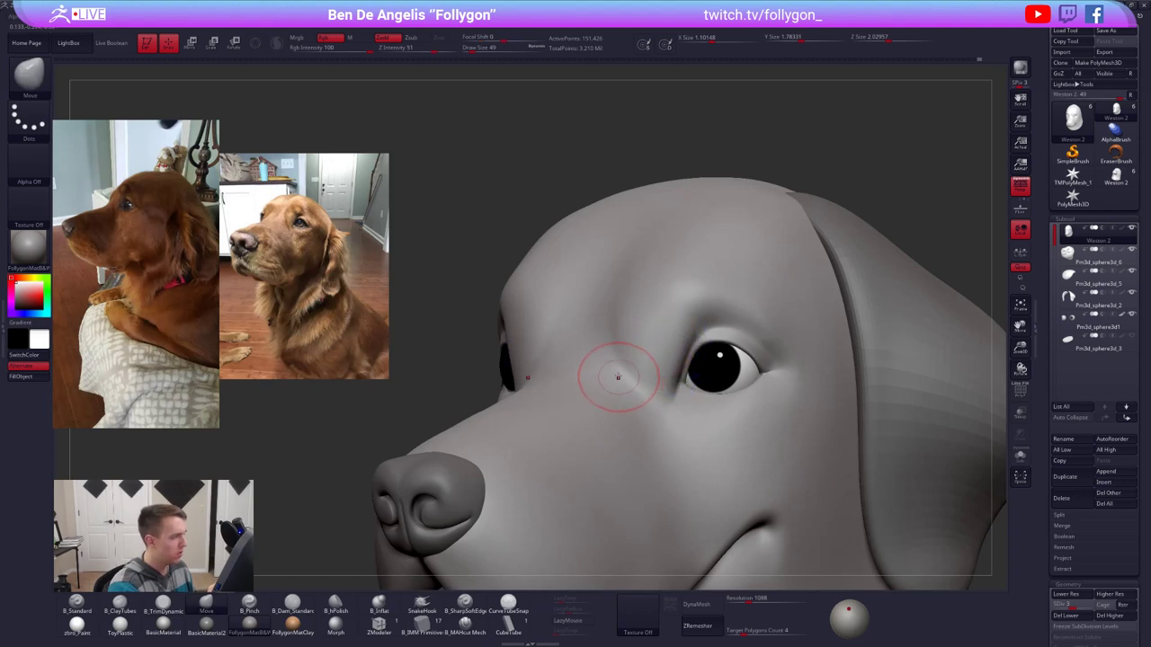
key(space)
drag(667, 346, 665, 348)
key(3)
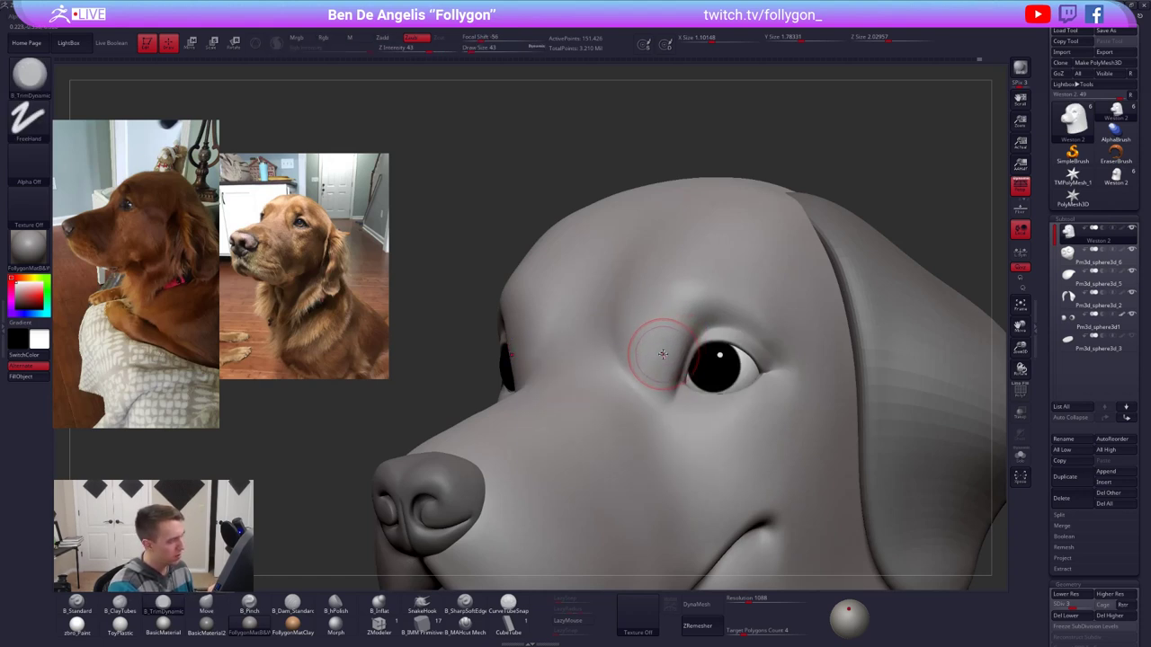
Step: Lasso-mask the eye and the temple above it on the isolated head and soften the mask's edges
key(ctrl)
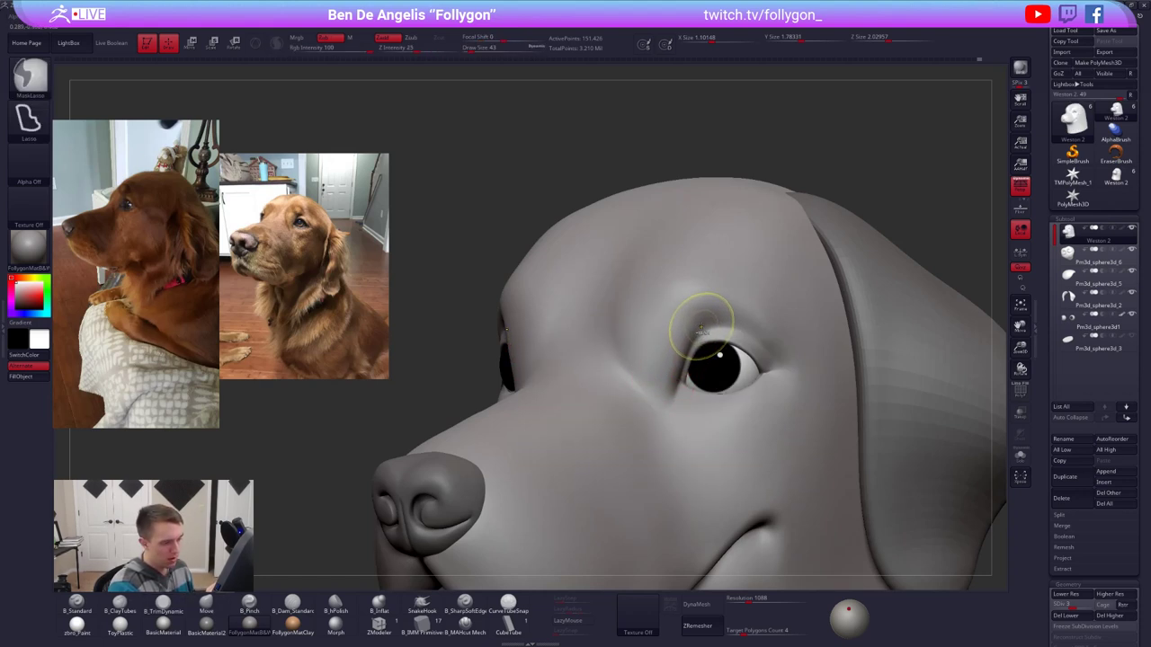
mouse_move(676, 421)
ctrl+mouse_down()
mouse_move(830, 383)
mouse_move(752, 198)
ctrl+mouse_up()
key(alt+s)
ctrl+click(736, 252)
ctrl+click(827, 171)
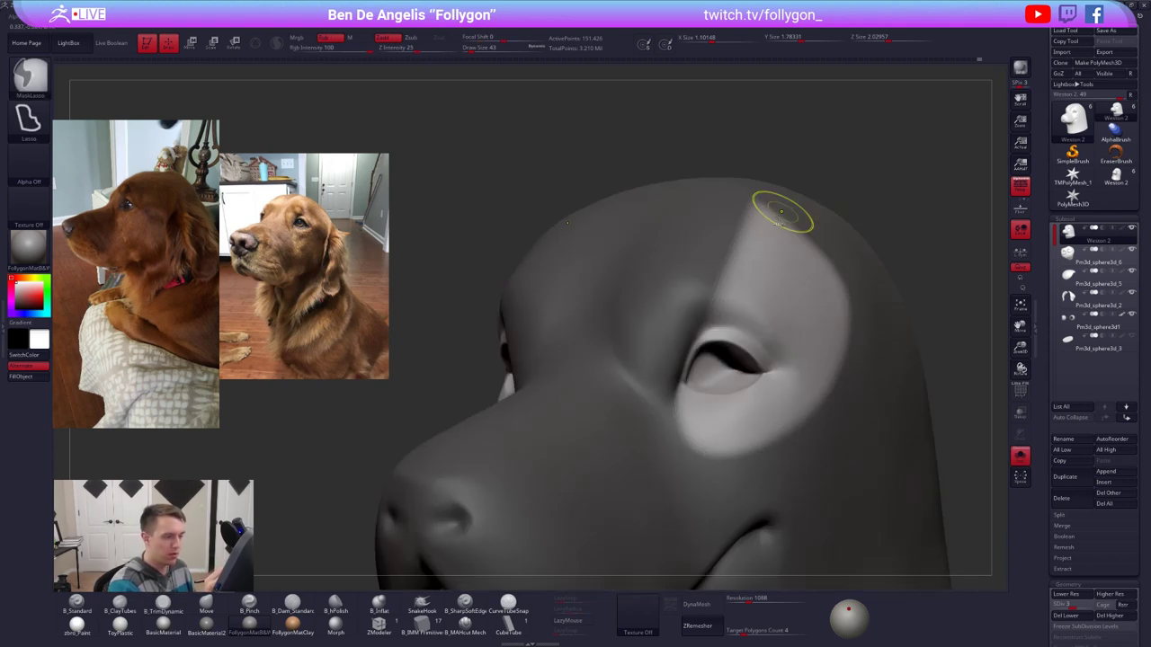
ctrl+click(777, 239)
ctrl+click(851, 177)
Step: Smooth the inner brow beside the masked eye area and clear the mask
key(shift)
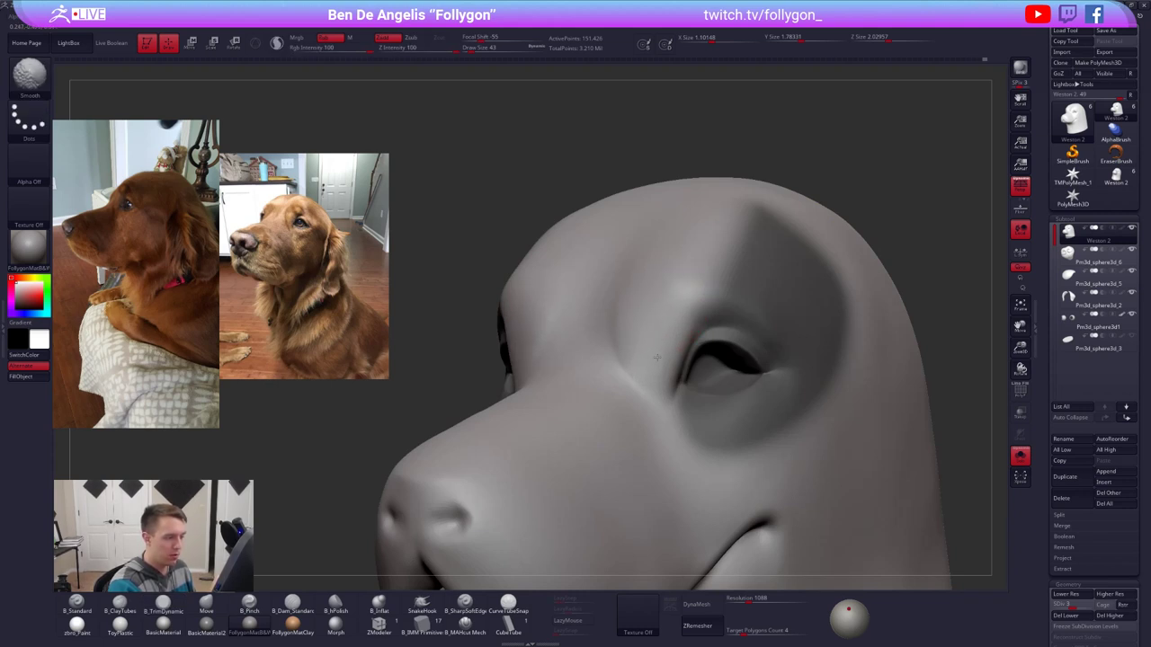
shift+drag(676, 288, 681, 282)
mouse_move(681, 329)
shift+right_down()
mouse_move(696, 319)
mouse_move(650, 309)
mouse_move(673, 308)
mouse_move(654, 265)
shift+right_up()
key(shift)
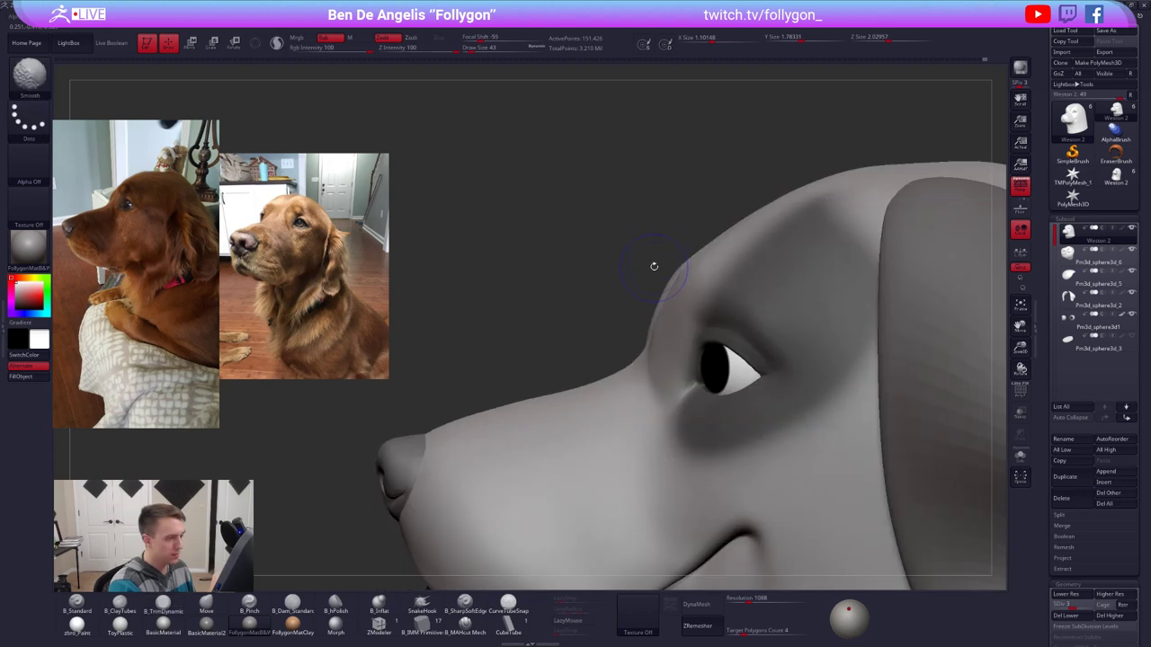
ctrl+drag(670, 229, 644, 245)
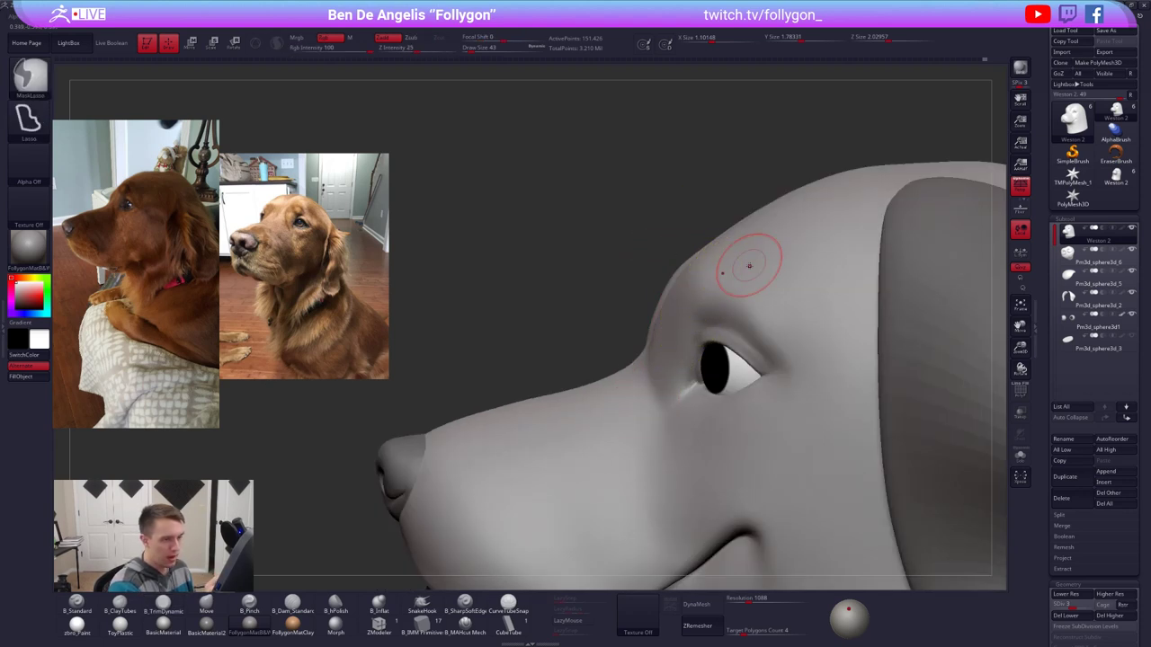
Step: Lasso-mask the forehead and upper snout bridge from the side, invert and soften the mask, and lower the head to subdivision level 1
right_drag(745, 257, 670, 314)
key(ctrl)
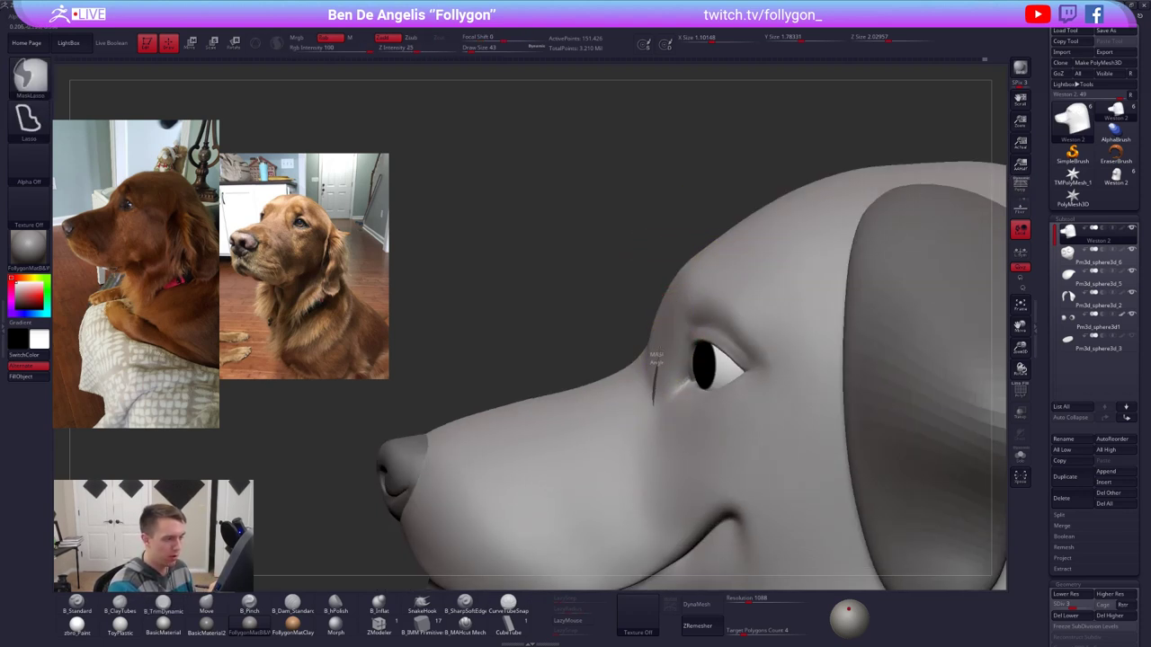
mouse_move(655, 358)
ctrl+mouse_down()
mouse_move(707, 280)
mouse_move(743, 255)
mouse_move(754, 214)
mouse_move(730, 261)
ctrl+mouse_up()
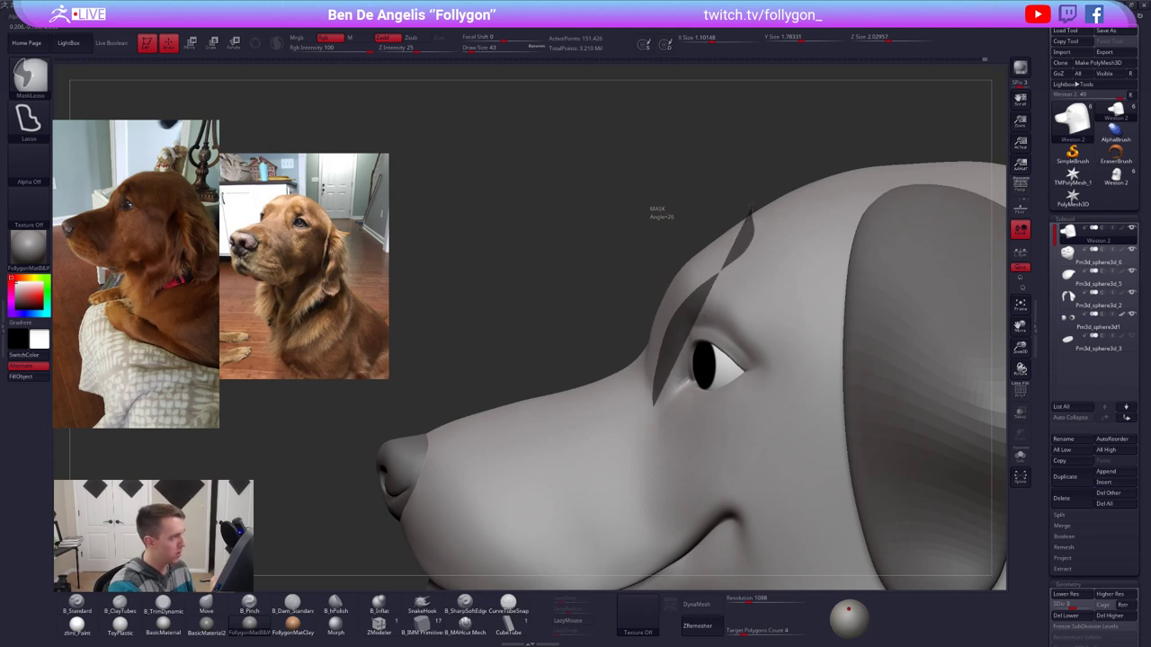
mouse_move(655, 403)
ctrl+mouse_down()
mouse_move(655, 189)
mouse_move(527, 179)
mouse_move(417, 378)
mouse_move(496, 401)
ctrl+mouse_up()
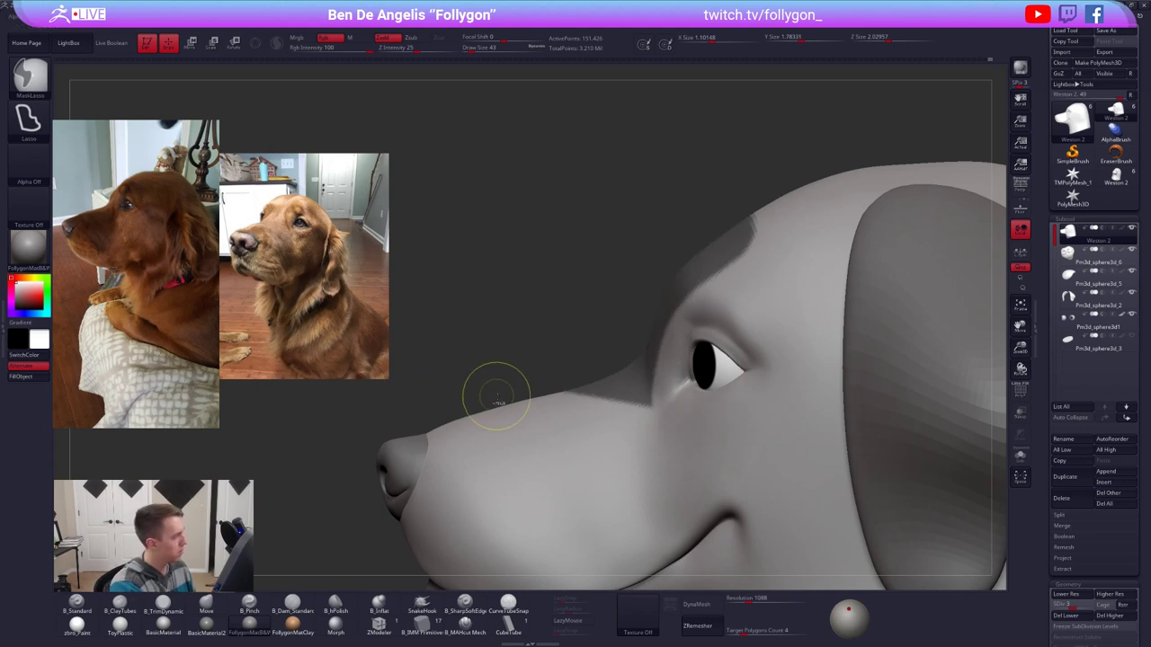
ctrl+click(617, 385)
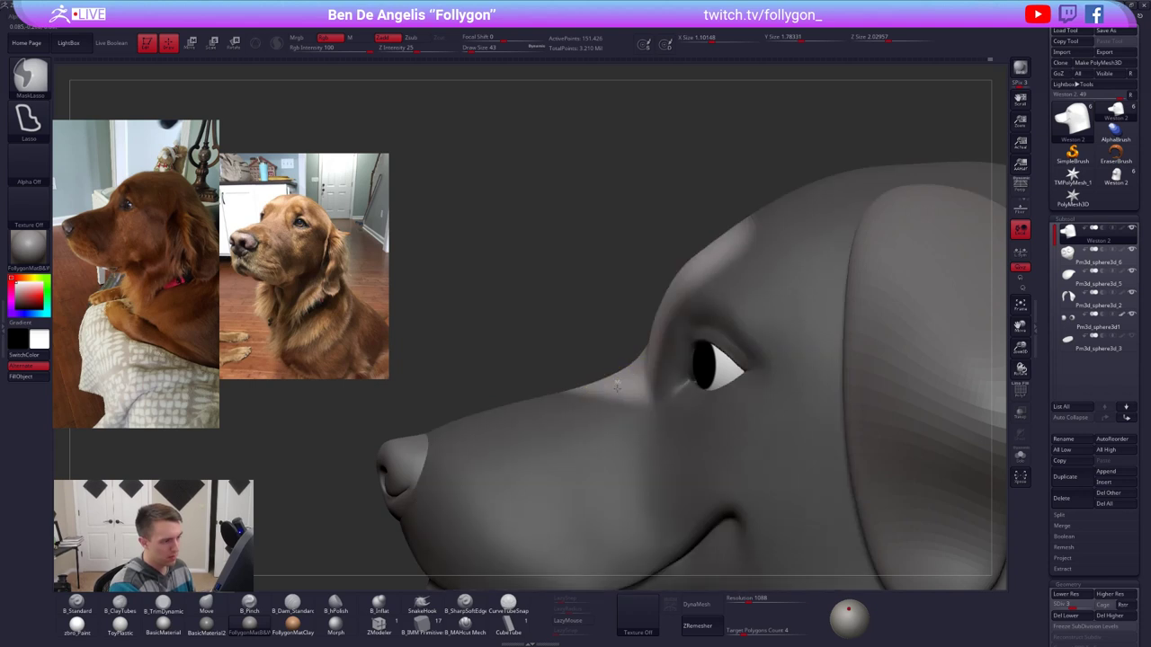
key(shift+d)
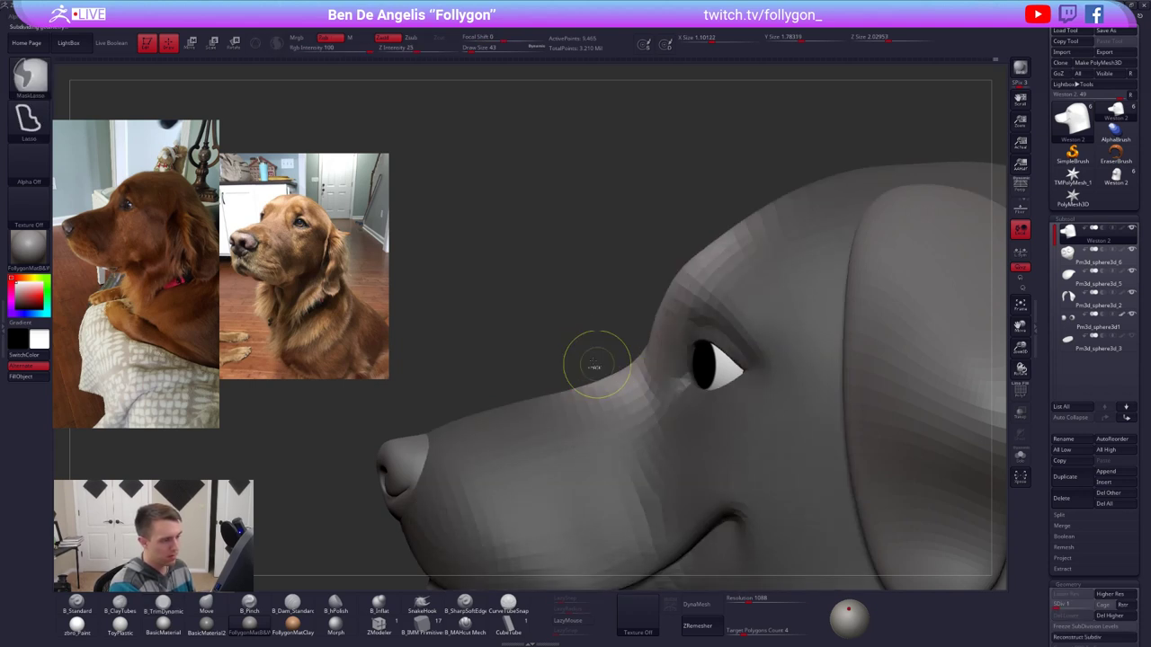
Step: Reposition the unmasked forehead and snout bridge with Transpose Move in side view and return to Draw mode
key(w)
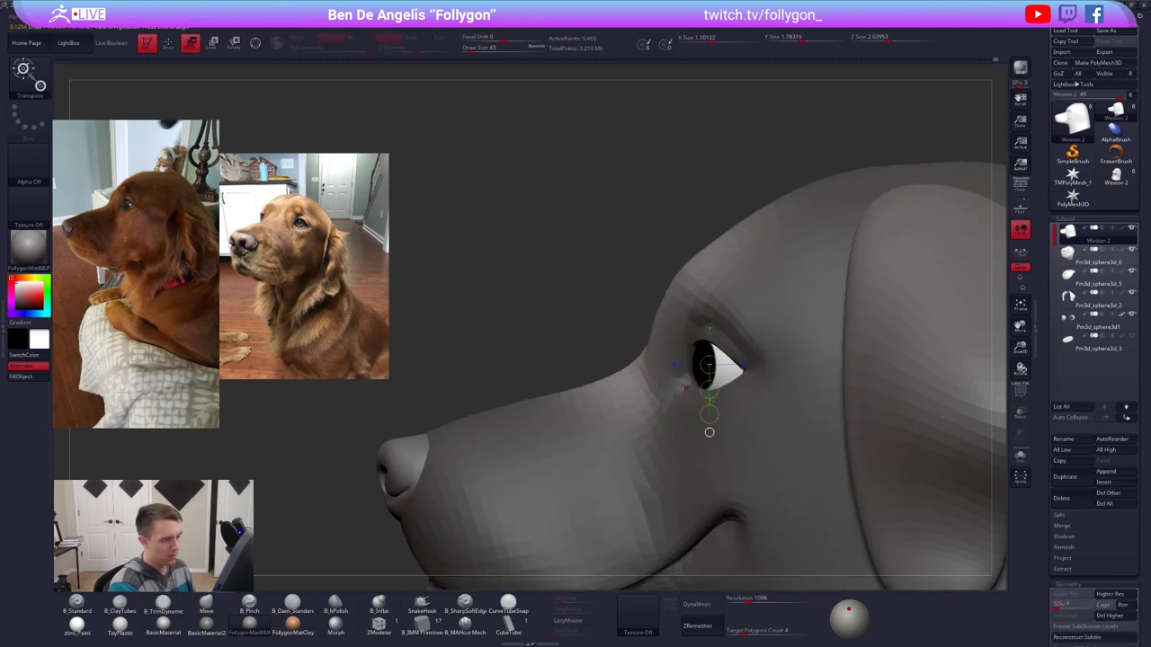
drag(686, 387, 513, 317)
right_drag(558, 427, 708, 301)
mouse_move(788, 248)
alt+right_down()
mouse_move(828, 280)
mouse_move(693, 306)
alt+right_up()
key(q)
Step: Adjust the snout's profile with the Move brush at draw size 96, isolate the head and raise it to subdivision level 2
alt+right_drag(637, 344, 613, 332)
key(space)
key(space)
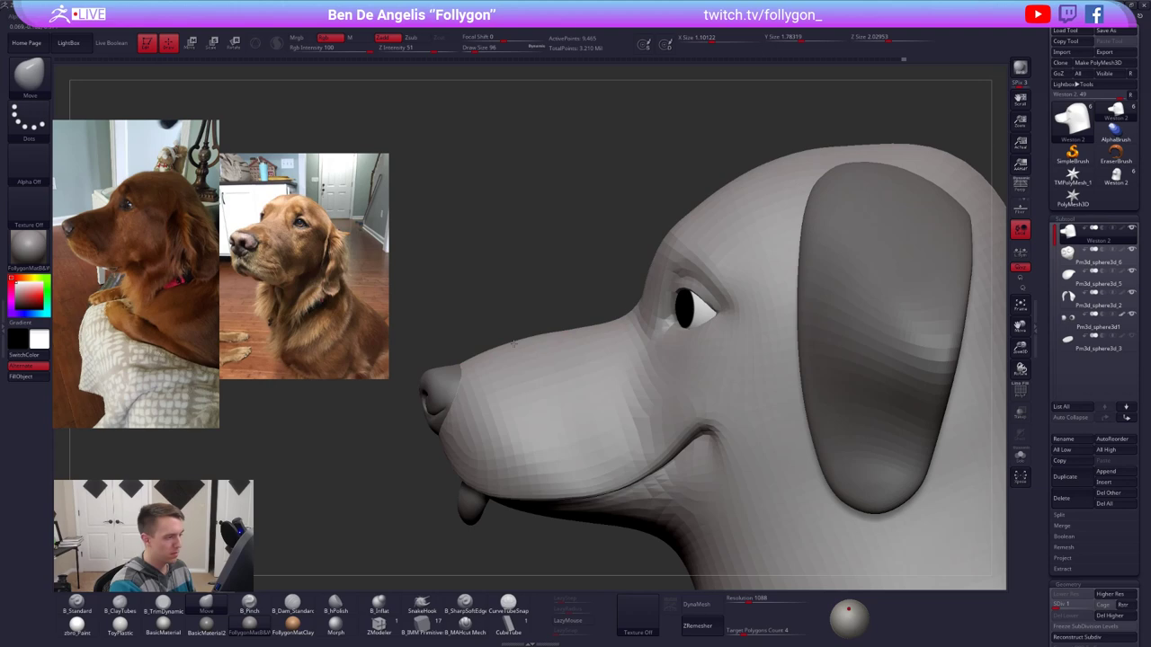
key(alt+shift+s)
mouse_move(506, 363)
right_down()
mouse_move(541, 377)
mouse_move(652, 372)
mouse_move(620, 473)
right_up()
key(shift+z)
key(d)
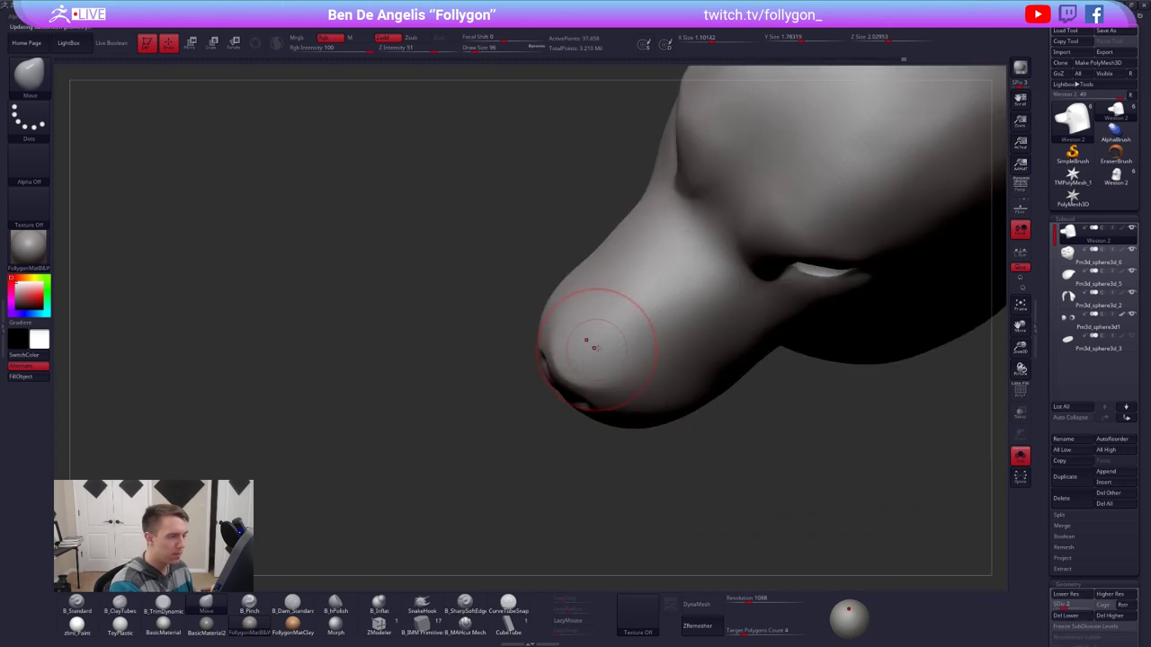
Step: Build up the top of the snout with the B_ClayTubes brush and show the other subtools and reference photos again
key(2)
drag(660, 286, 631, 311)
mouse_move(596, 308)
right_down()
mouse_move(637, 336)
mouse_move(606, 367)
right_up()
mouse_move(563, 374)
ctrl+mouse_down()
mouse_move(669, 318)
mouse_move(776, 314)
ctrl+mouse_up()
ctrl+drag(687, 296, 672, 307)
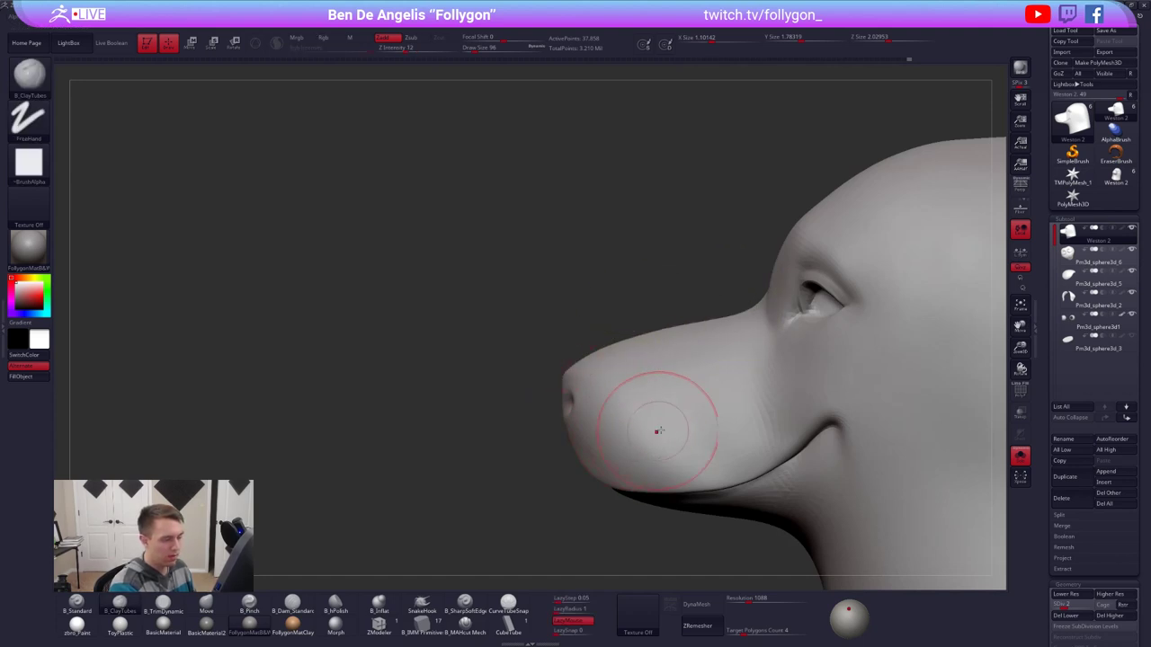
key(alt+s)
alt+right_drag(745, 467, 664, 427)
key(shift+z)
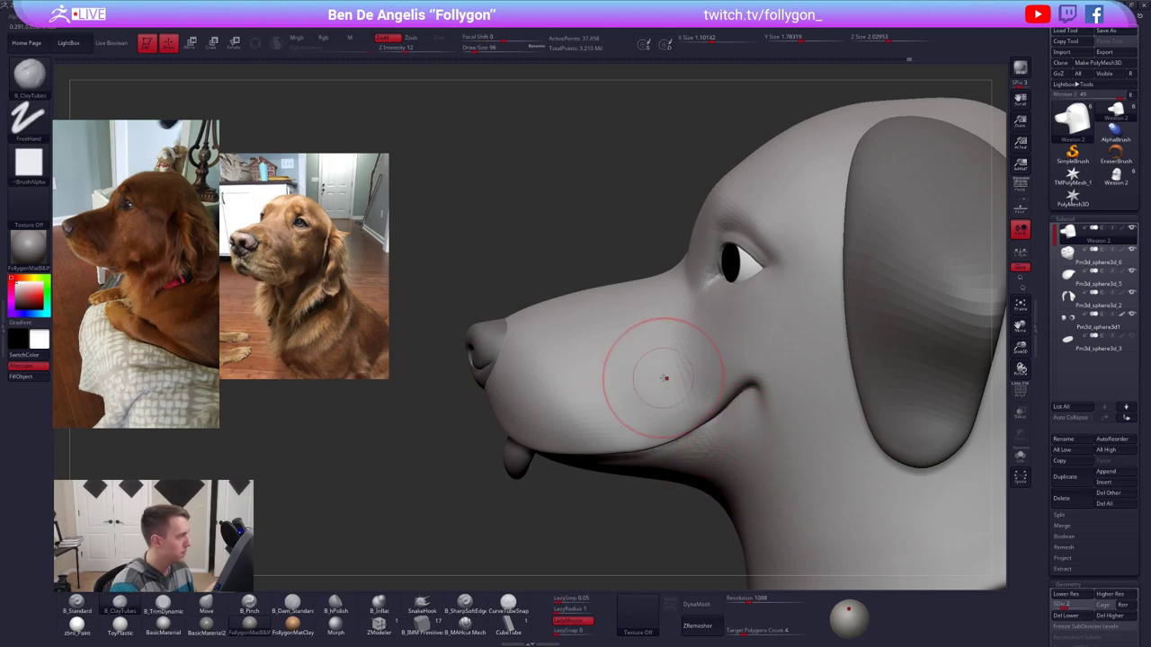
Step: Smooth the forehead and brow between the eyes at draw size 61 and raise the head to subdivision level 3
right_drag(672, 292, 721, 286)
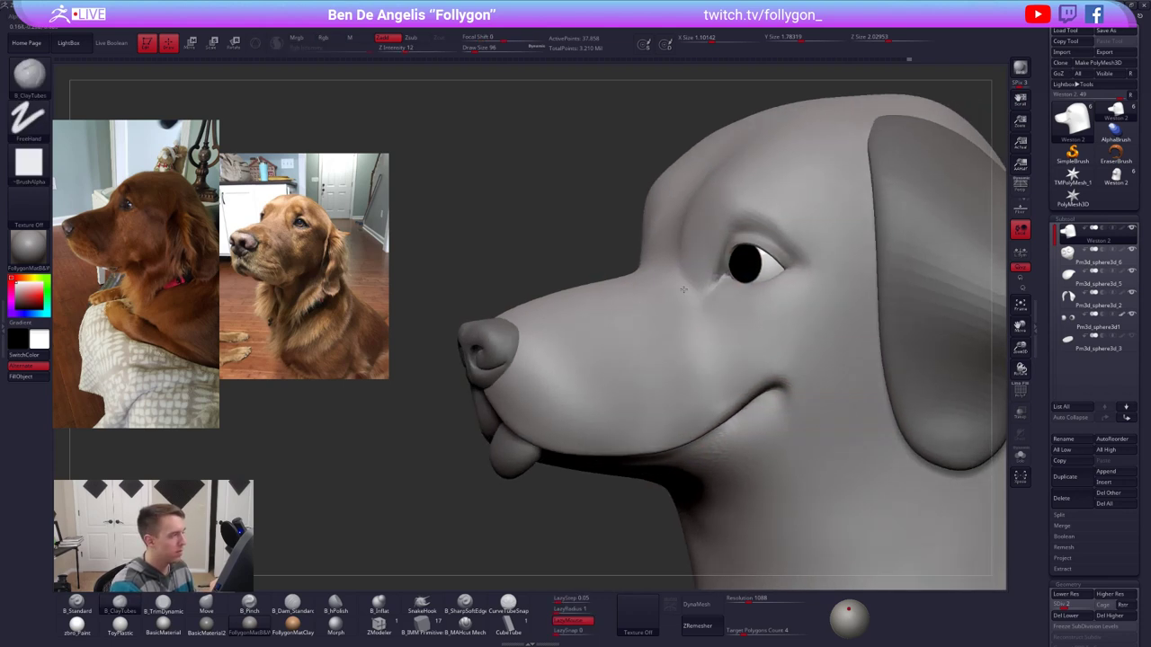
key(shift+z)
mouse_move(699, 221)
alt+right_down()
mouse_move(690, 297)
mouse_move(674, 291)
alt+right_up()
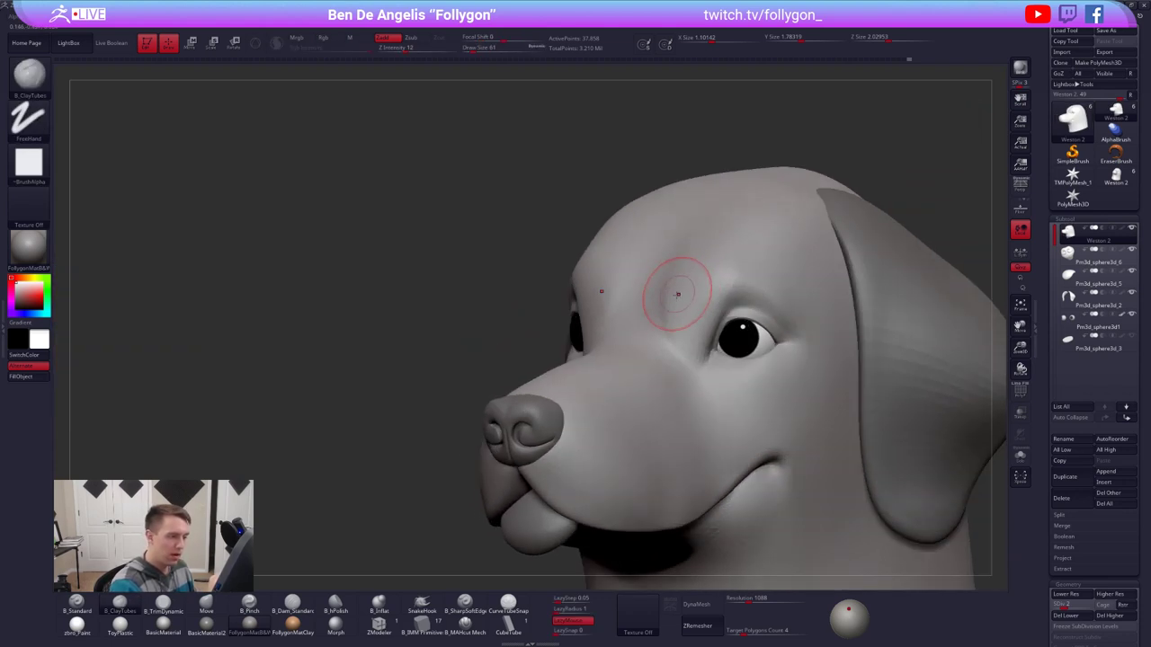
key(shift)
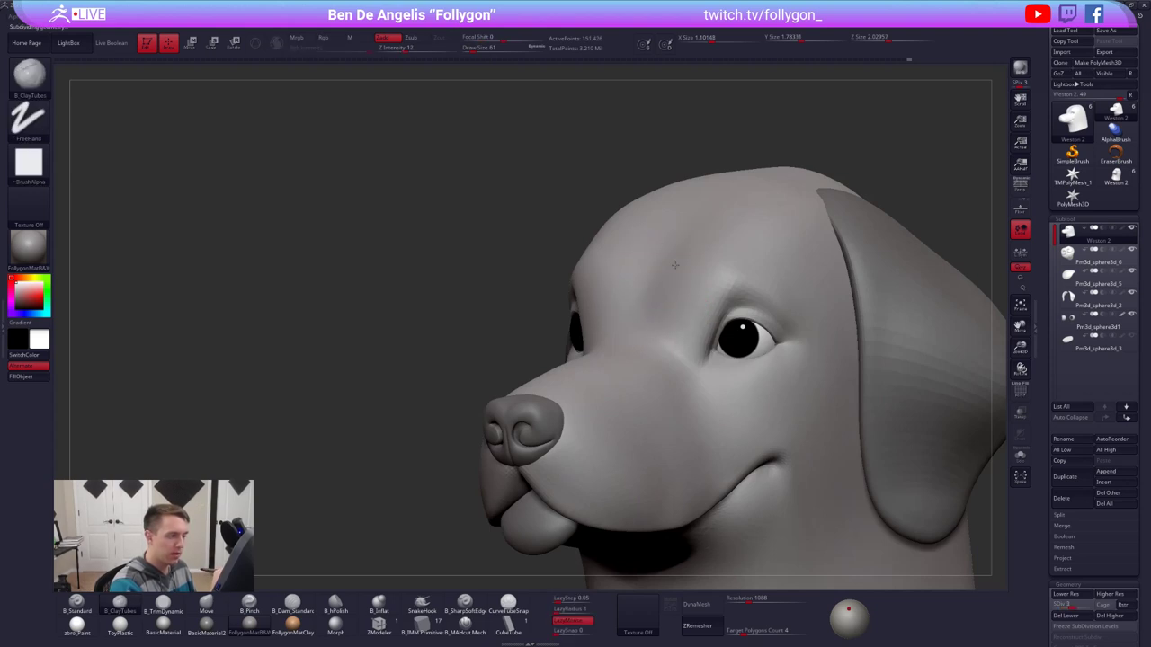
right_drag(659, 250, 663, 249)
key(shift)
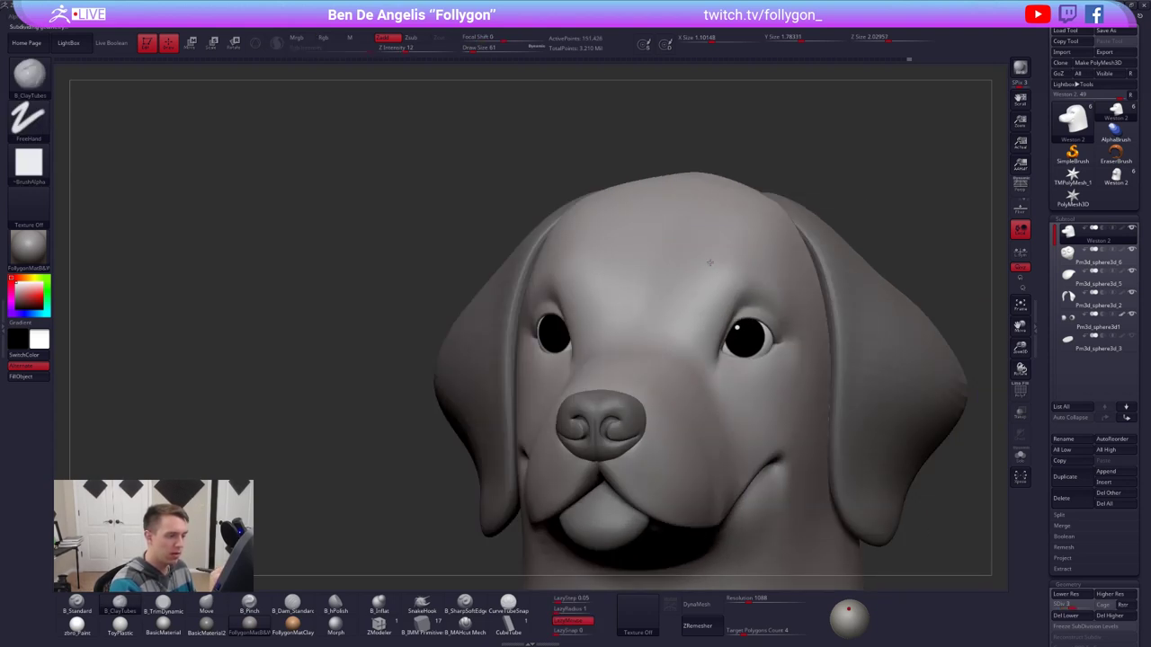
right_drag(687, 288, 727, 249)
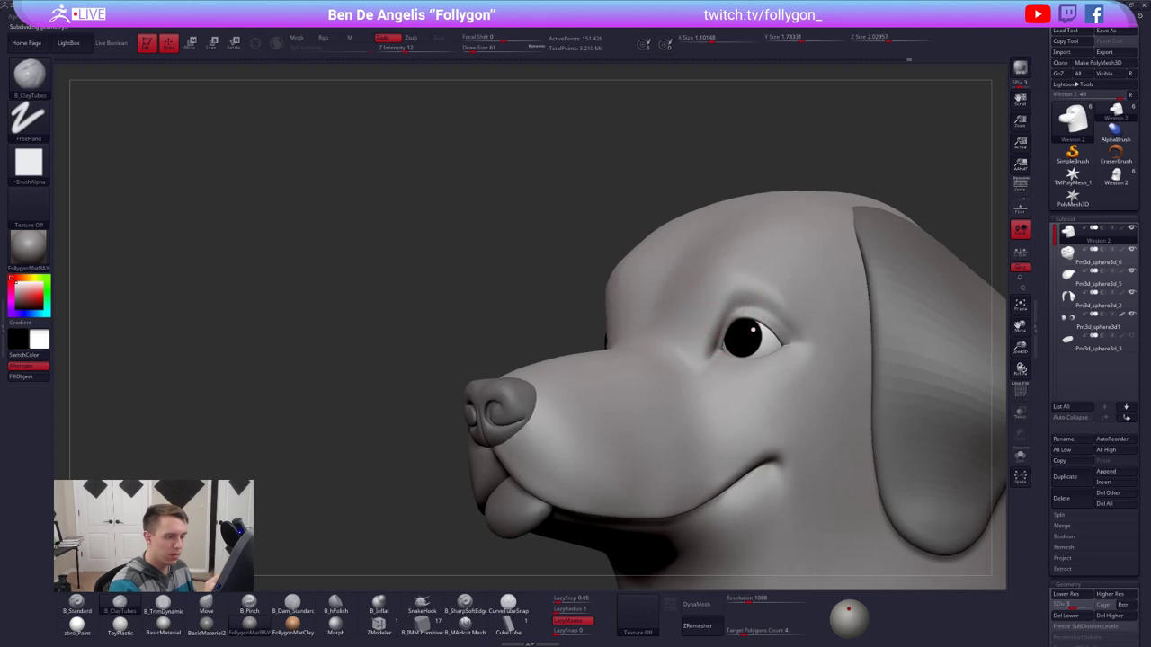
Step: Smooth the surface around the eye's inner corner at draw size 38, then at draw size 21
ctrl+right_drag(729, 299, 732, 314)
key(s)
drag(732, 313, 729, 296)
key(shift)
shift+drag(688, 391, 693, 380)
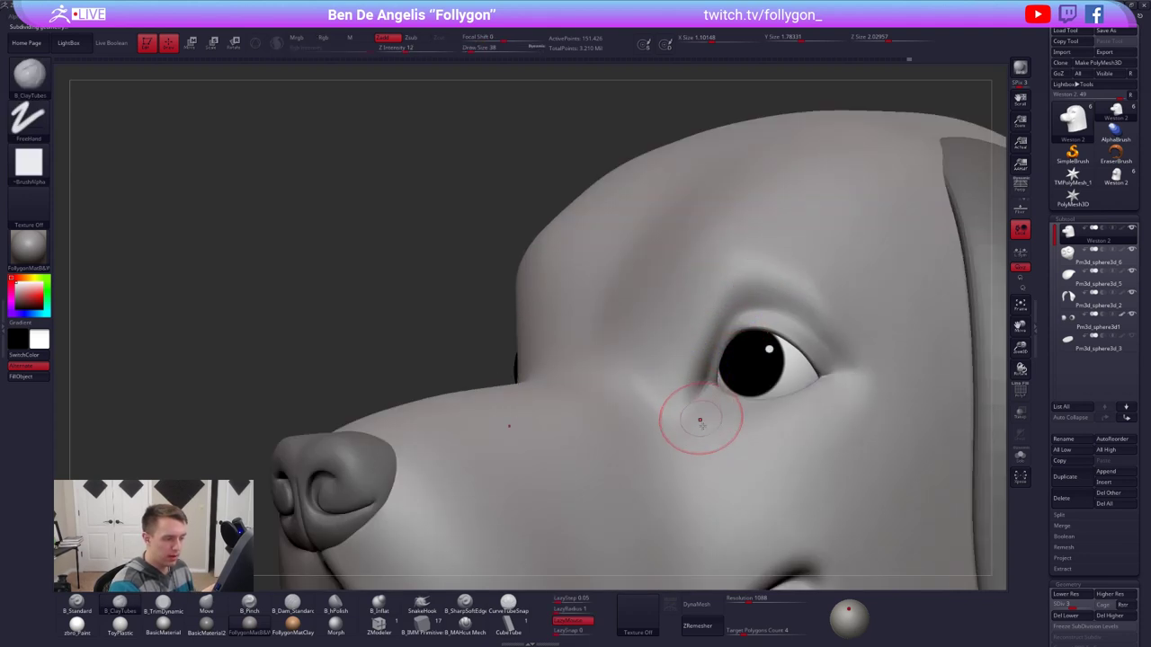
key(ctrl)
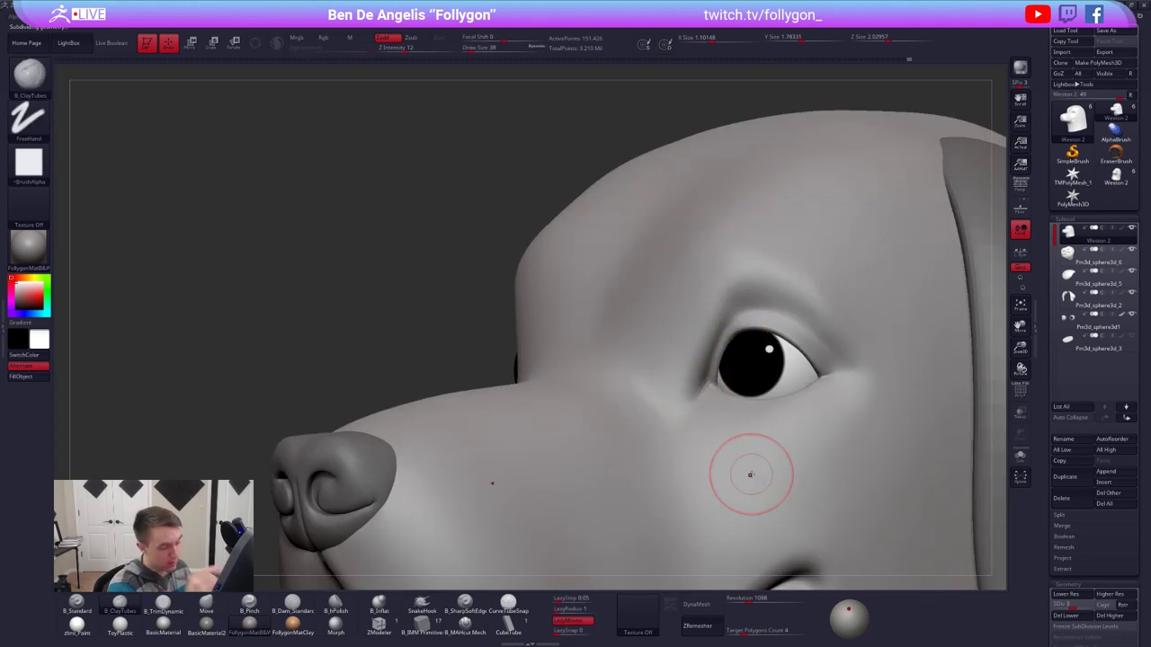
key(space)
key(shift)
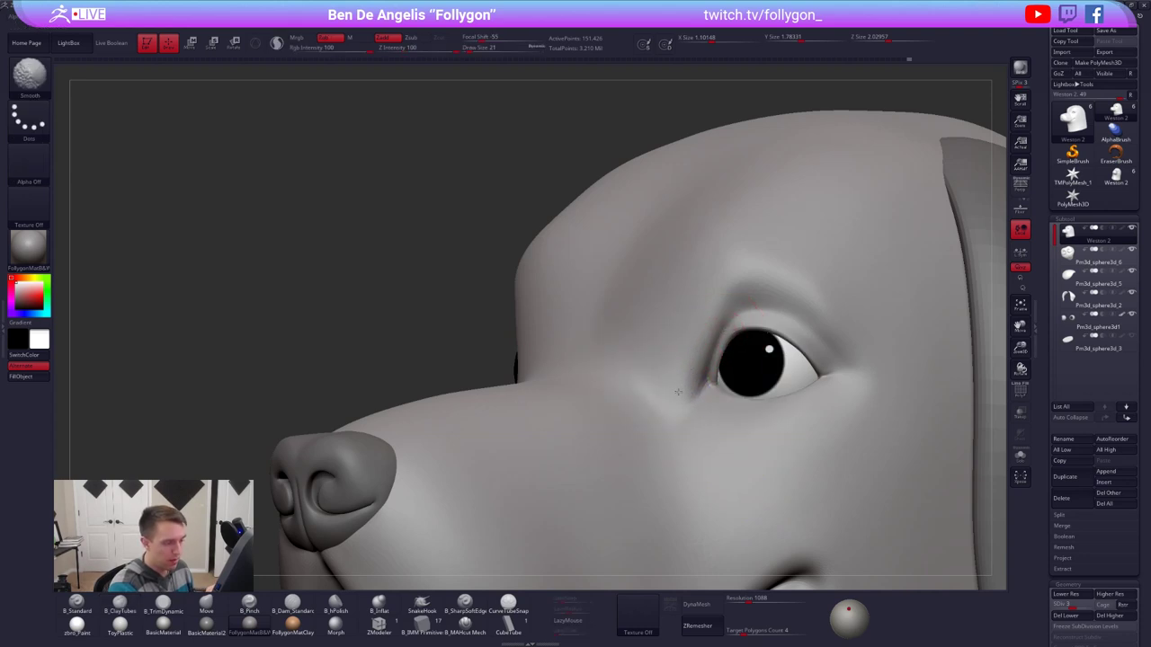
Step: Raise the head to subdivision level 4, smooth the brow crease above the eye at draw size 29, and raise it to level 5
key(d)
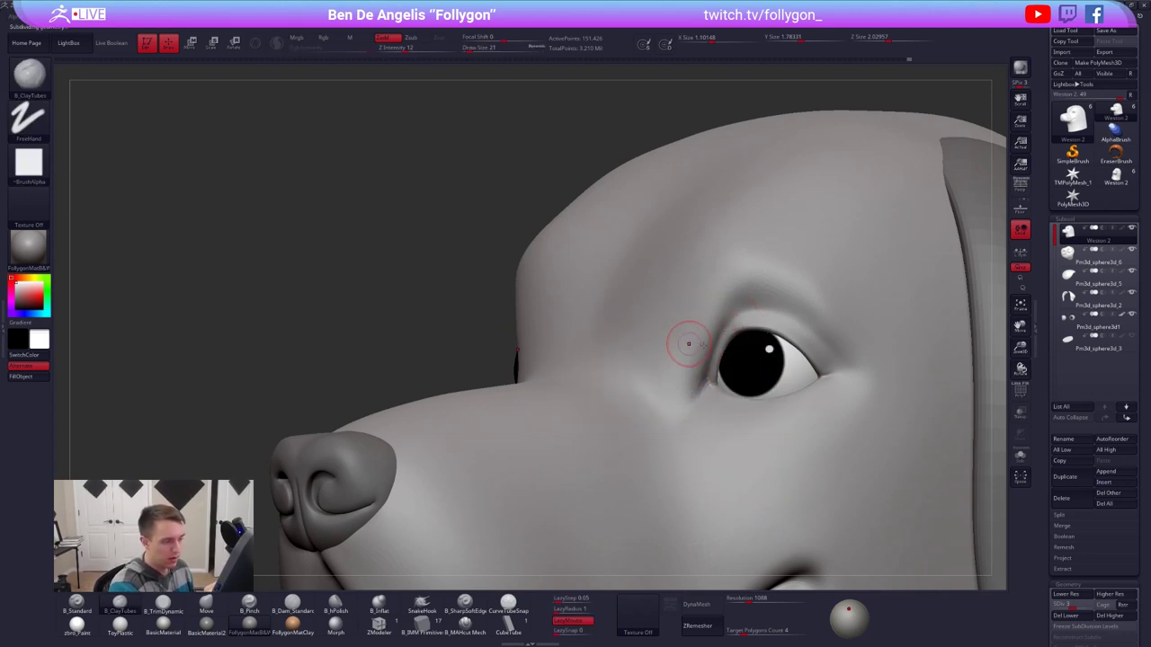
key(s)
drag(685, 348, 691, 340)
key(shift)
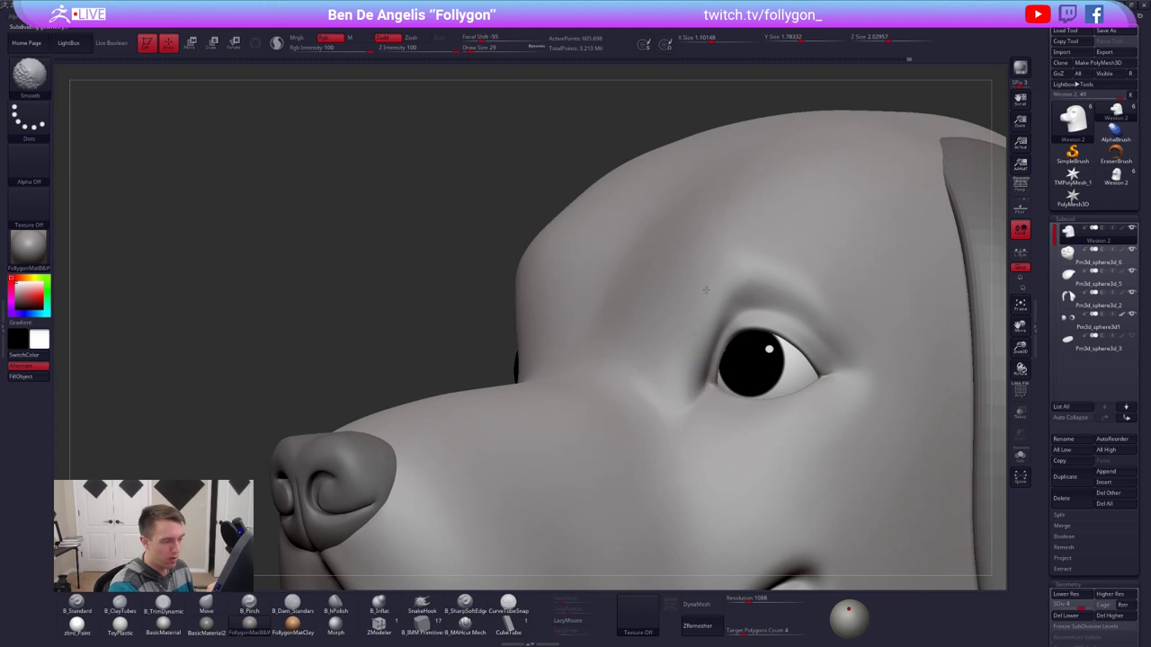
shift+drag(706, 289, 744, 321)
alt+right_drag(774, 470, 700, 465)
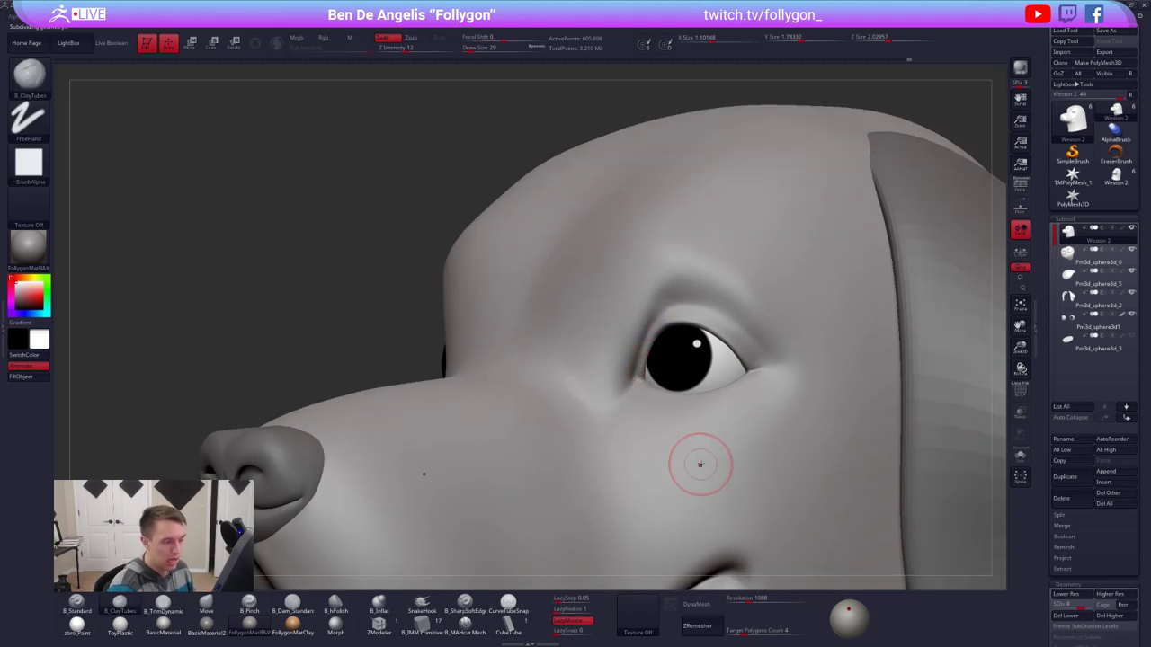
key(d)
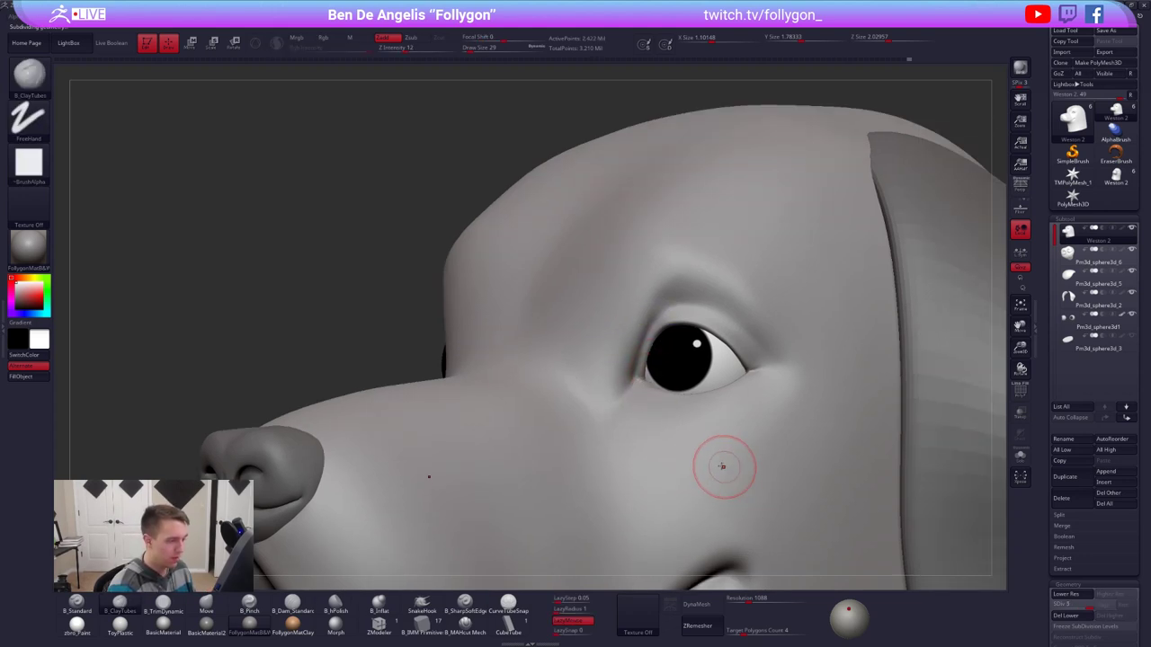
Step: Turn on perspective display and refine the forehead and brow above the eye with the B_ClayTubes brush at draw size 40
mouse_move(750, 481)
right_down()
mouse_move(749, 437)
mouse_move(875, 381)
mouse_move(870, 291)
right_up()
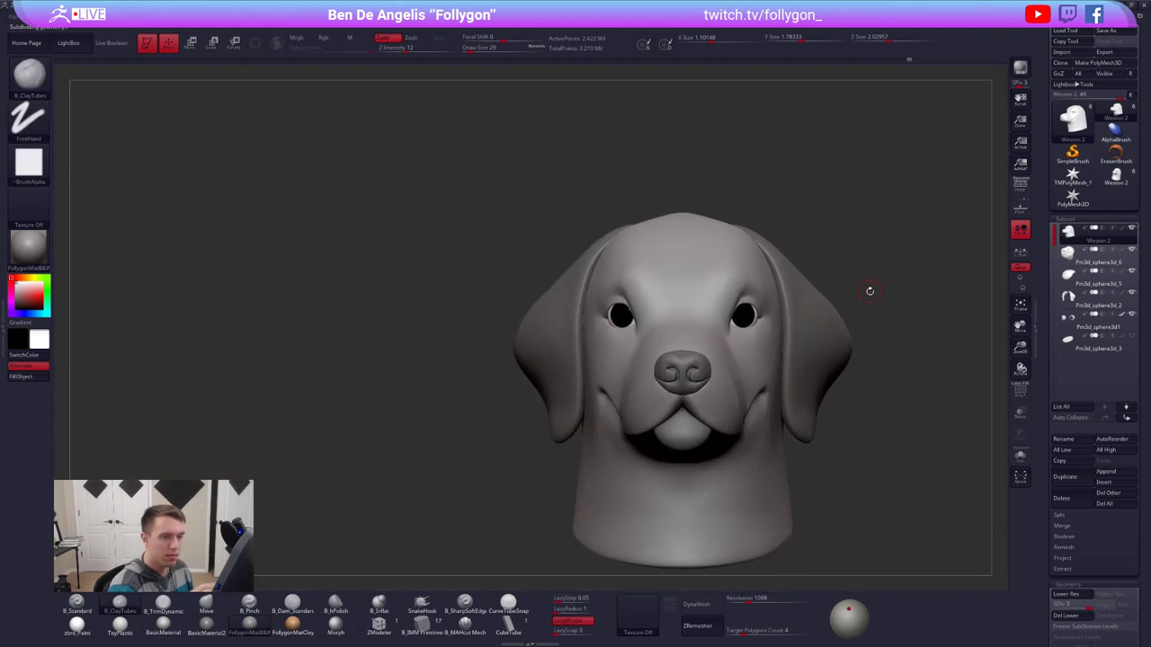
right_drag(992, 229, 711, 283)
mouse_move(635, 272)
shift+mouse_down()
mouse_move(649, 289)
mouse_move(645, 281)
shift+mouse_up()
right_drag(719, 261, 637, 255)
ctrl+right_drag(637, 255, 627, 297)
key(space)
drag(628, 286, 640, 284)
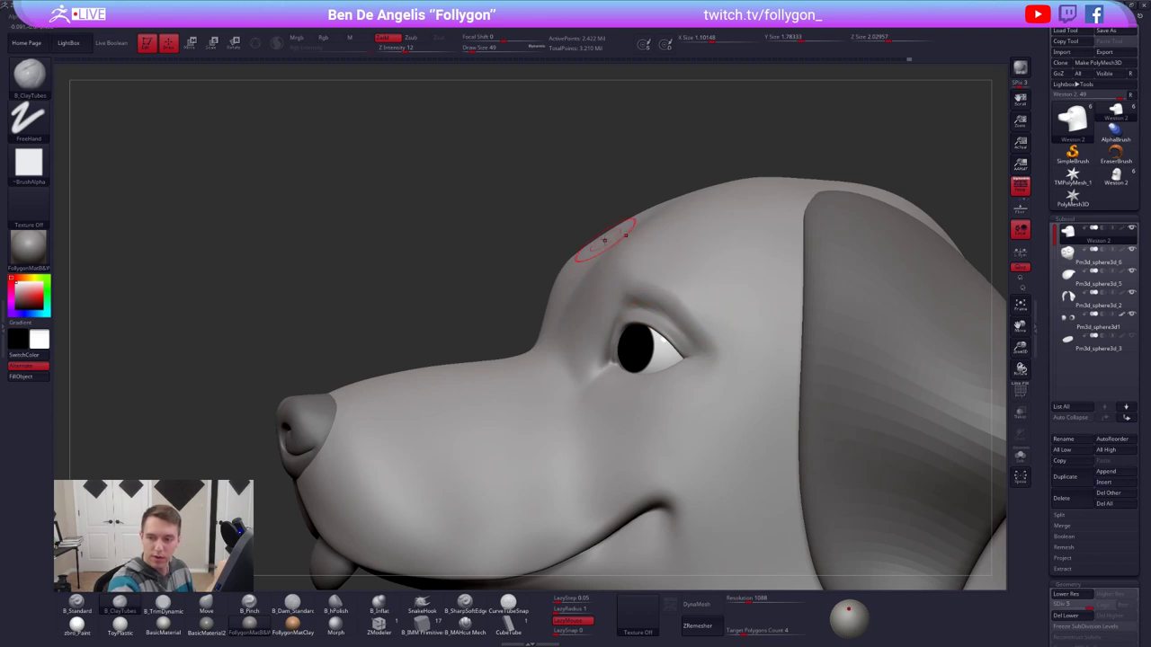
Step: Isolate the head and build up the brow above the upper eyelid with the B_ClayTubes brush
mouse_move(605, 239)
right_down()
mouse_move(597, 344)
mouse_move(619, 339)
right_up()
key(space)
drag(644, 381, 635, 382)
key(alt+s)
right_drag(619, 342, 586, 356)
right_click(605, 336)
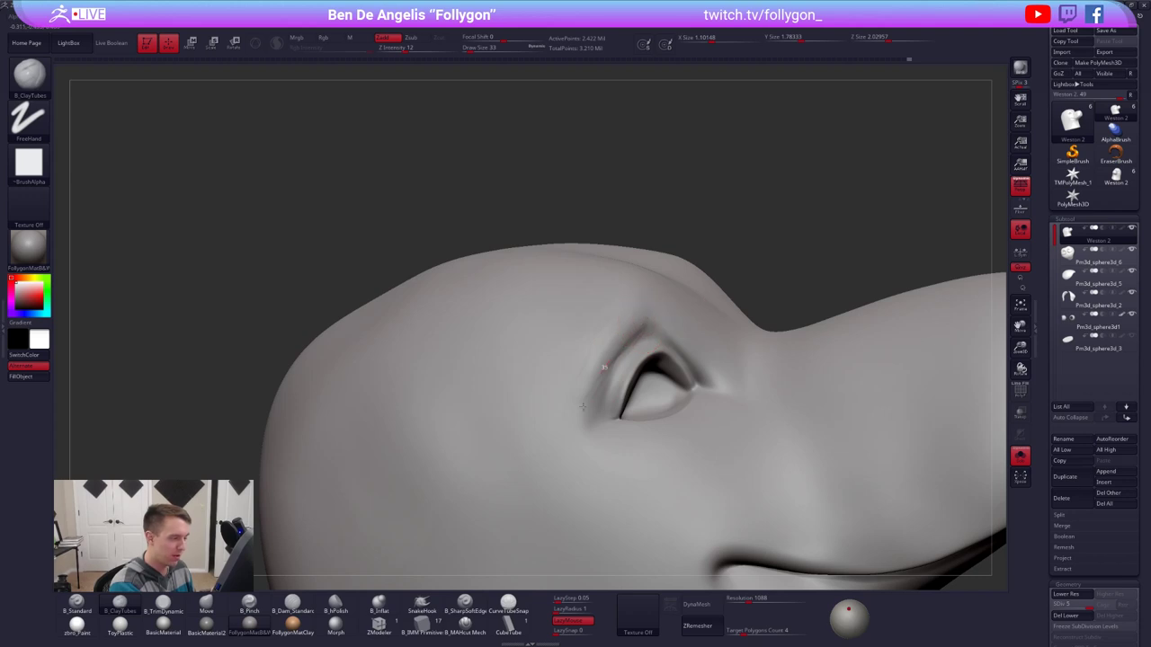
Step: Flatten the built-up brow above the upper eyelid crease with the B_TrimDynamic brush
key(3)
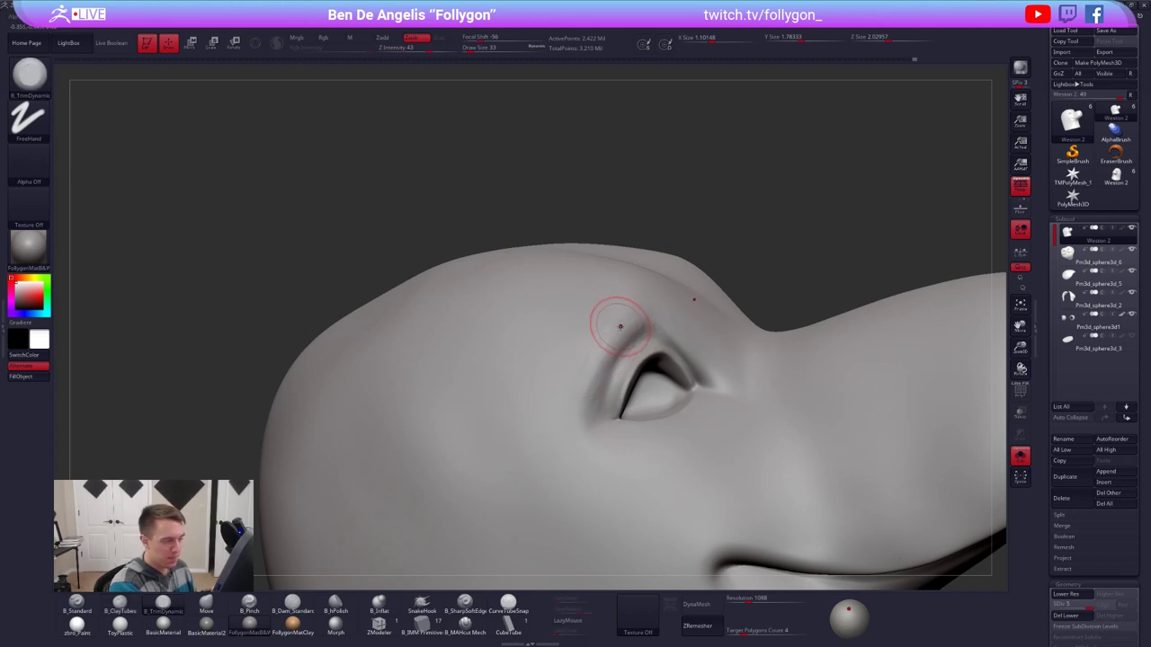
key(space)
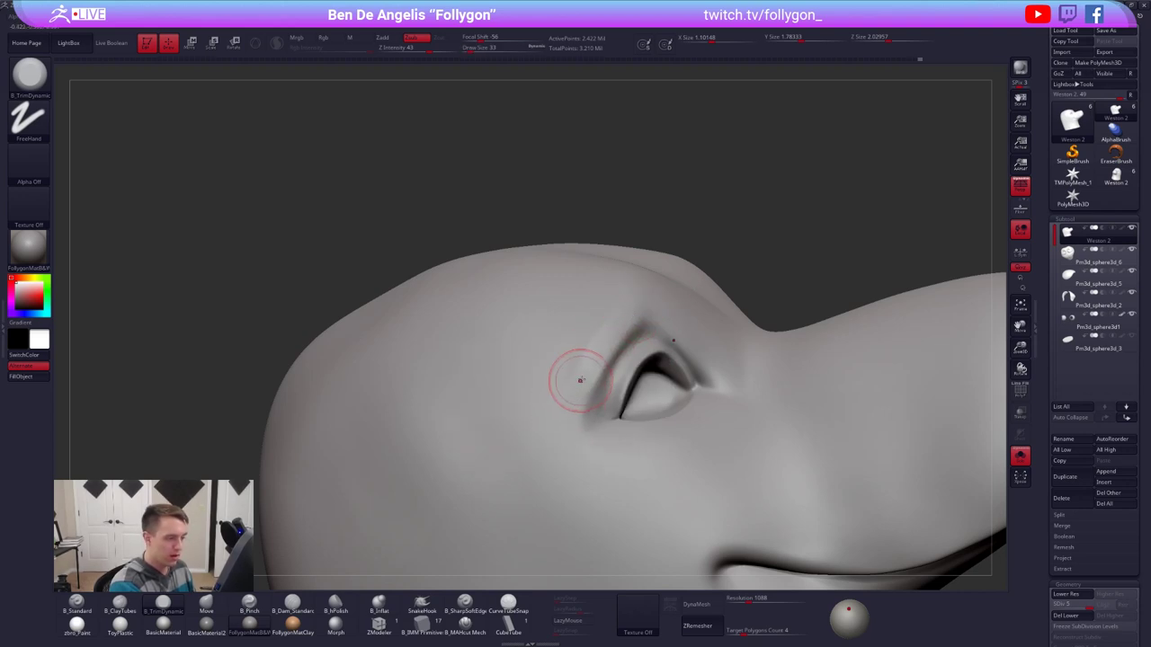
key(space)
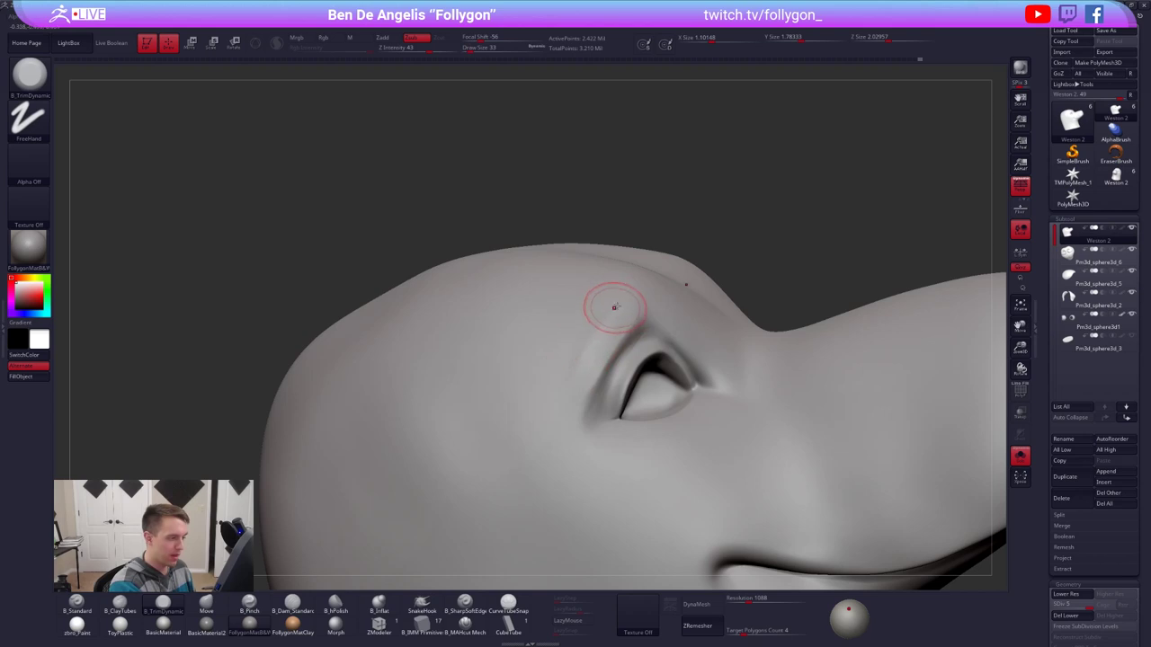
key(space)
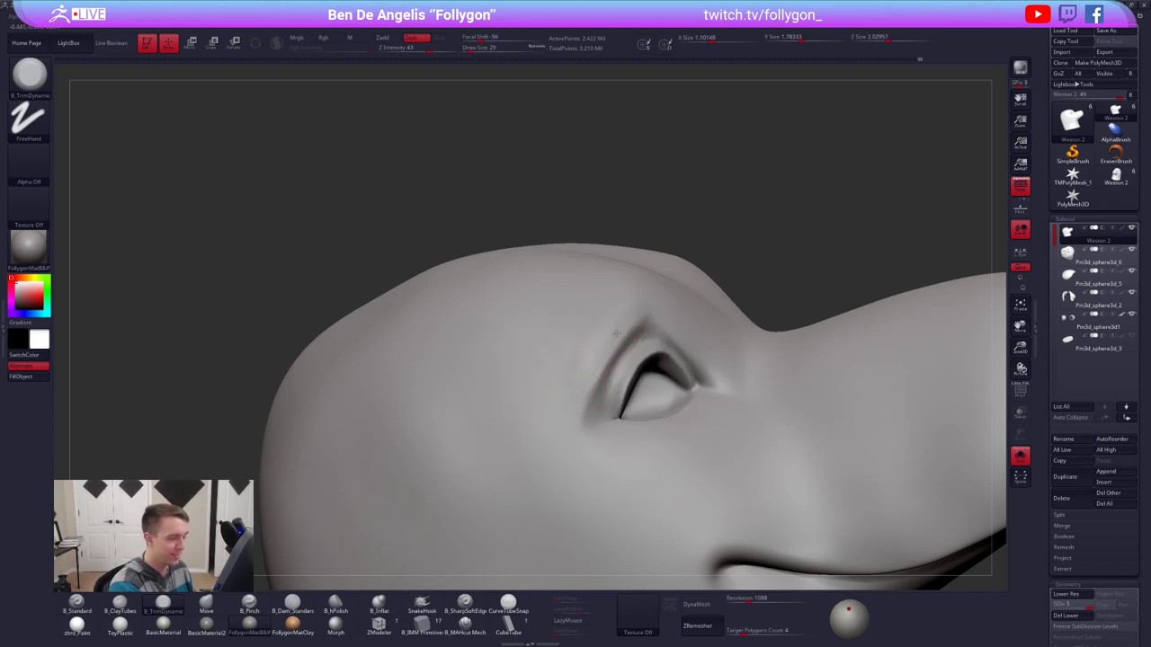
Step: Carve the crease above the upper eyelid with the B_MAHcut Mech brush at draw size 21 and smooth the brow beside it
mouse_move(619, 353)
right_down()
mouse_move(585, 365)
mouse_move(620, 354)
mouse_move(635, 332)
right_up()
click(466, 625)
key(space)
drag(649, 345, 641, 343)
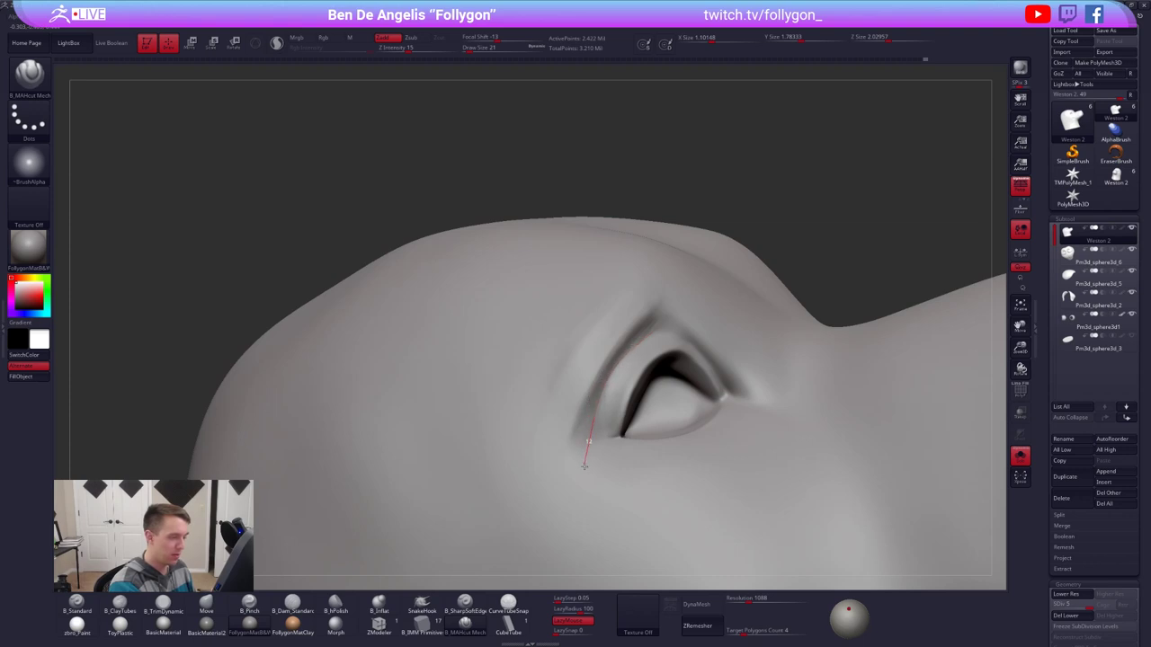
drag(600, 365, 585, 430)
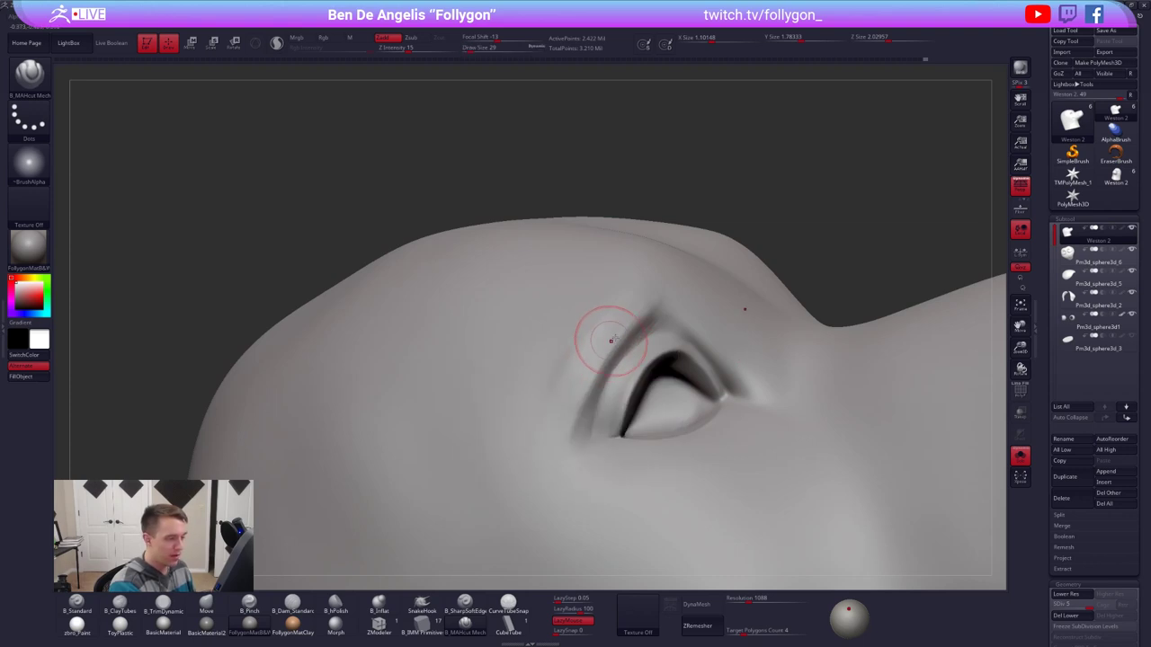
shift+drag(611, 339, 632, 313)
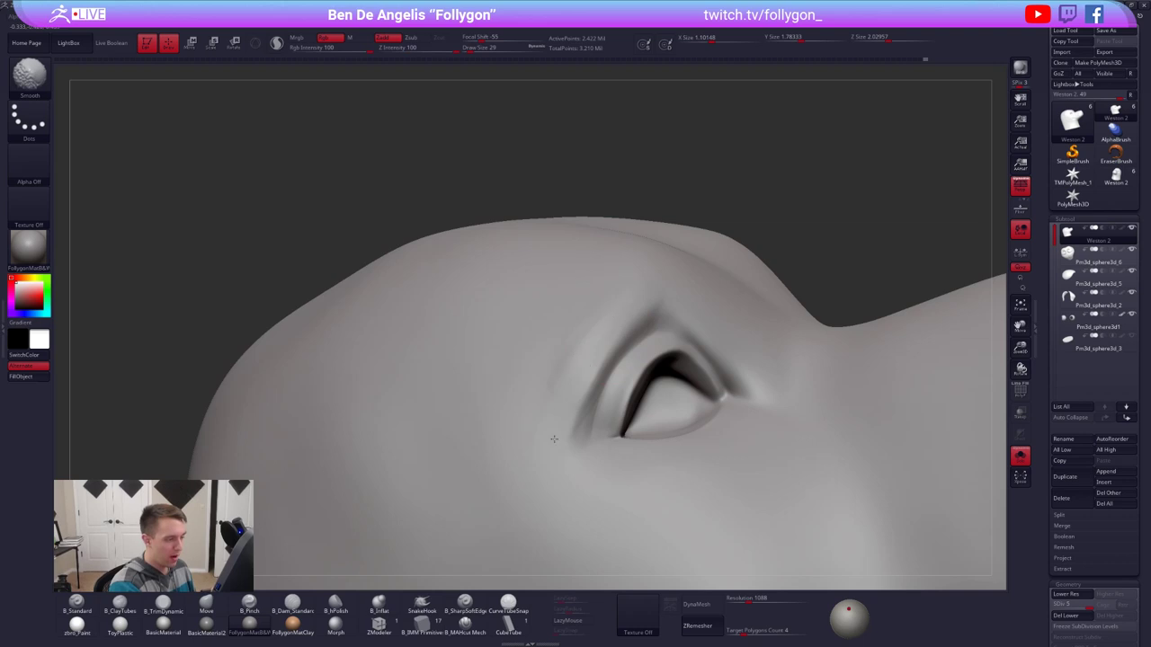
Step: Plane the brow ridge and outer eye area with the B_TrimDynamic brush, ending at draw size 49, and show the other subtools again
key(3)
key(space)
drag(590, 335, 593, 335)
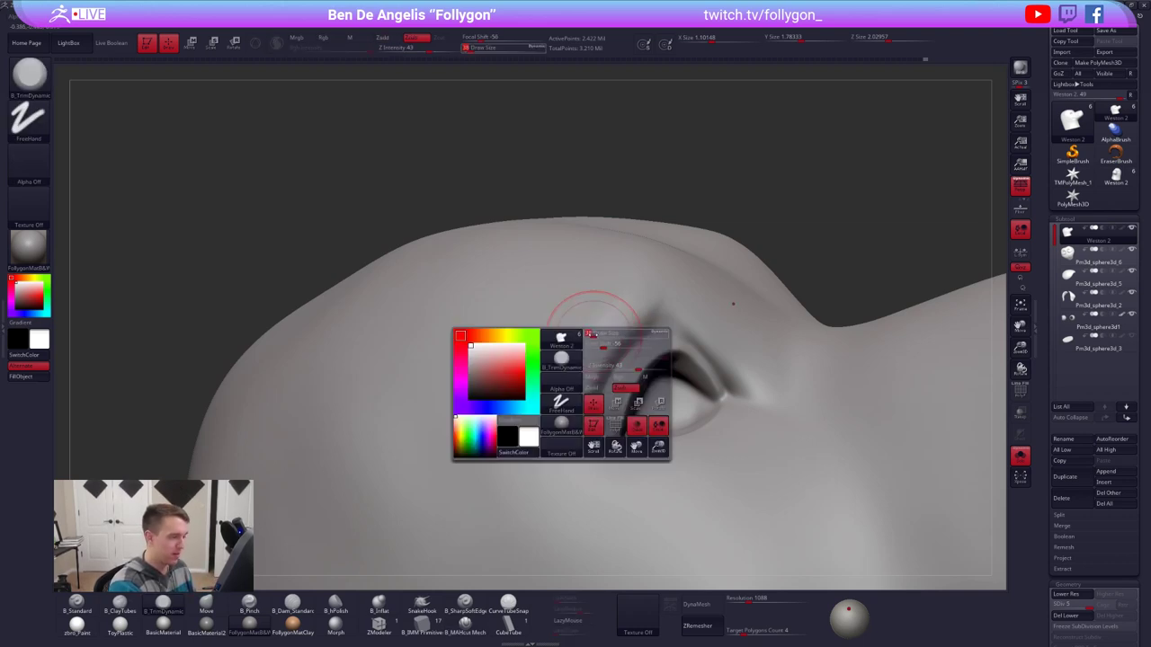
mouse_move(638, 295)
mouse_down()
mouse_move(545, 401)
mouse_move(602, 319)
mouse_move(564, 368)
mouse_up()
key(space)
drag(569, 358, 574, 358)
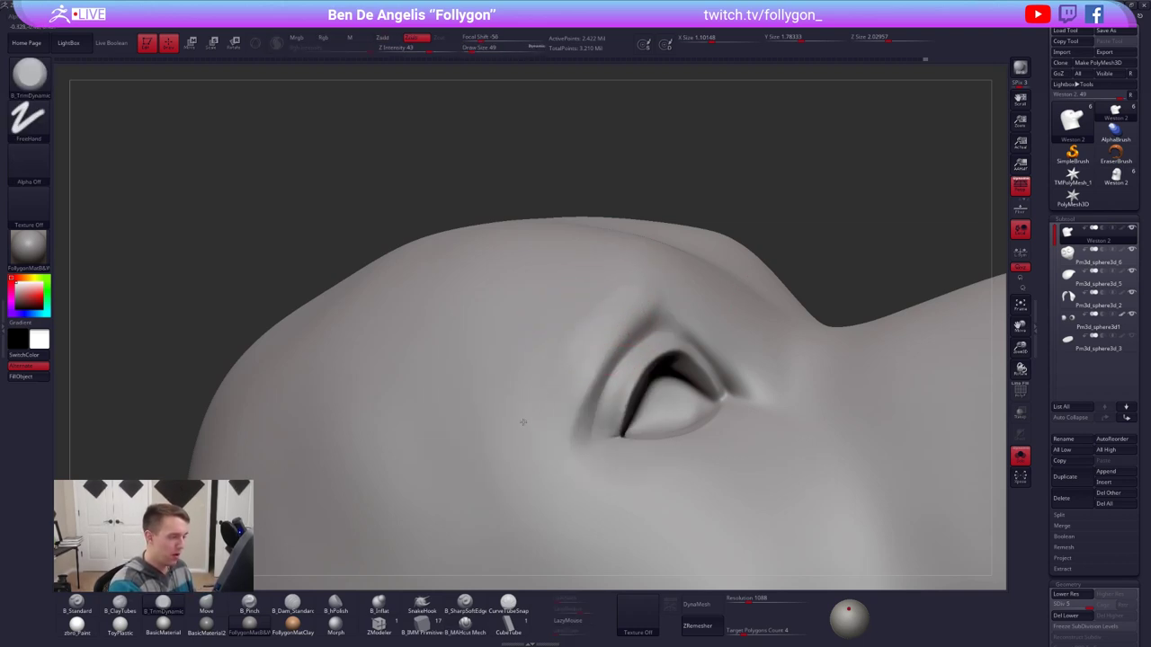
ctrl+right_drag(658, 334, 642, 296)
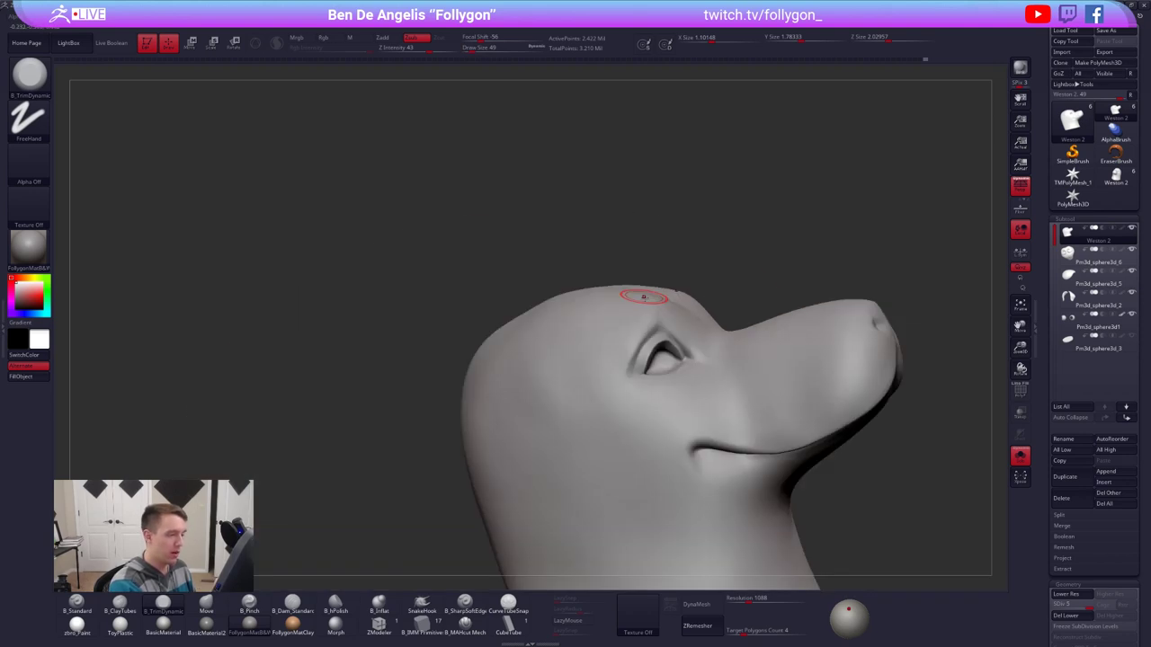
right_drag(864, 301, 746, 293)
alt+right_drag(800, 355, 724, 311)
key(alt+s)
mouse_move(785, 423)
mouse_down()
mouse_move(746, 389)
mouse_move(747, 419)
mouse_move(765, 416)
mouse_up()
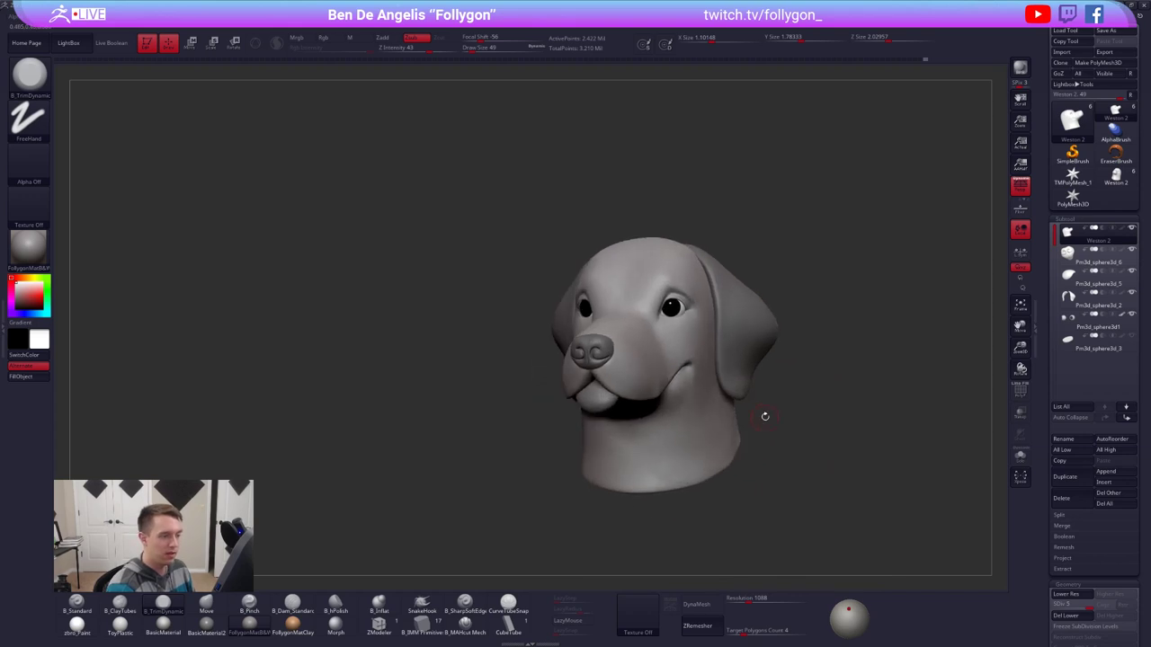
Step: Switch to the other dog head tool with the collar, turn off polypaint on all its subtools, and examine its forms
click(1117, 177)
mouse_move(869, 434)
alt+mouse_down()
mouse_move(818, 412)
mouse_move(819, 444)
alt+mouse_up()
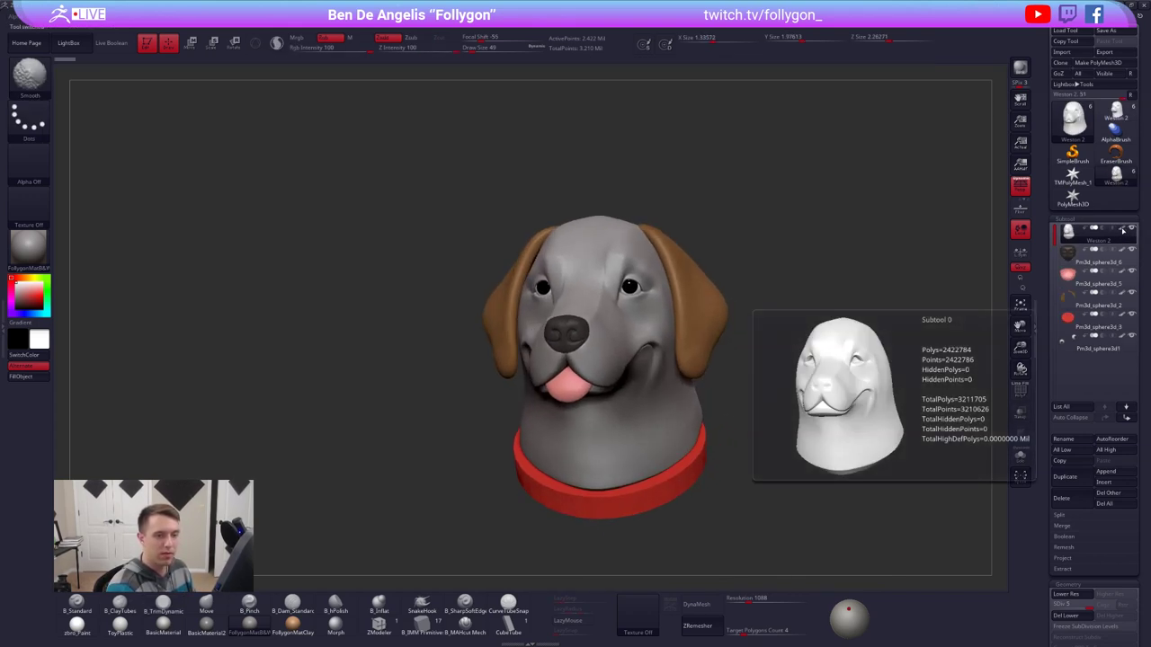
shift+click(1122, 231)
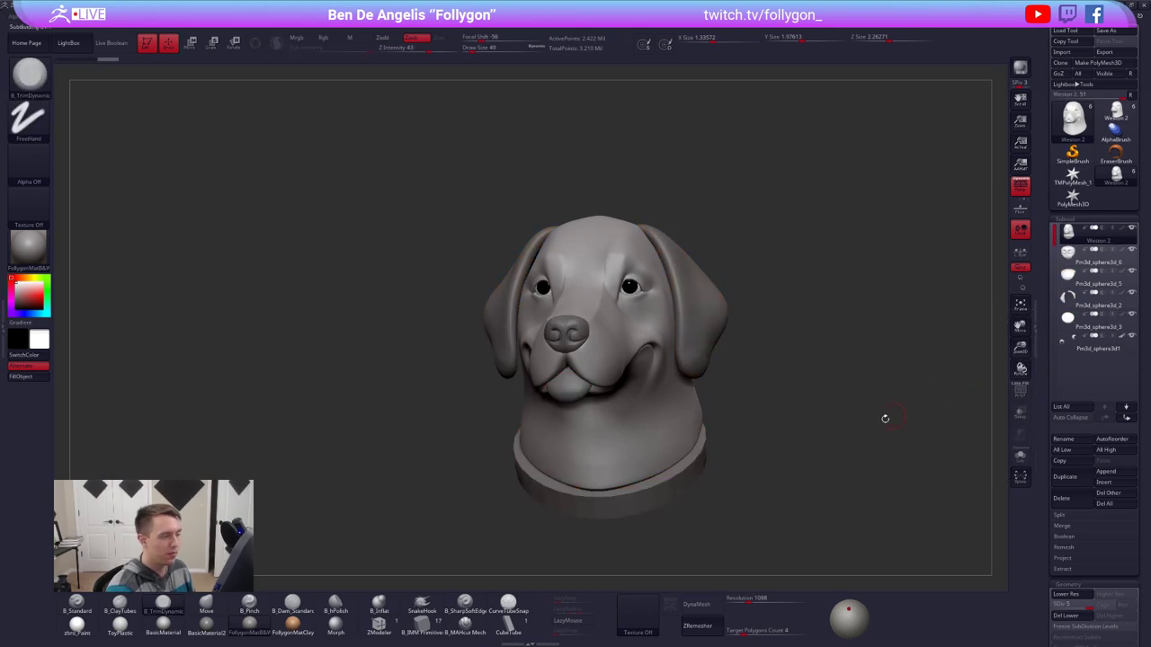
drag(868, 435, 838, 428)
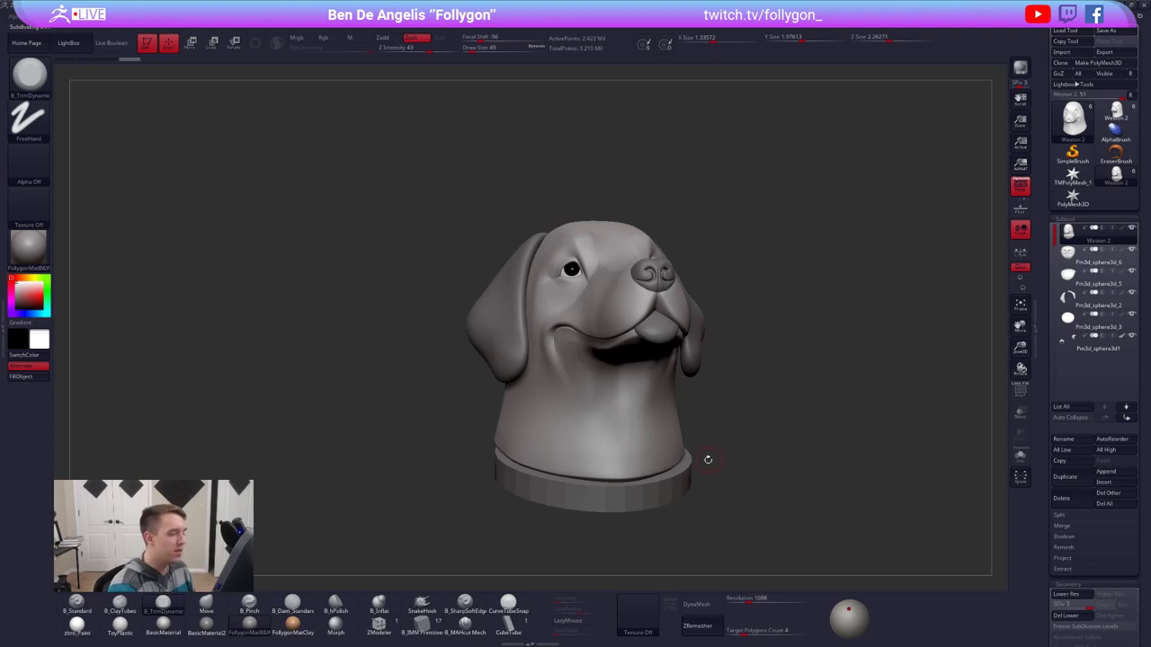
drag(706, 459, 635, 398)
Step: Compare the current sculpt with the collared dog head from several angles, also viewing the collared version's head in isolation
click(1116, 112)
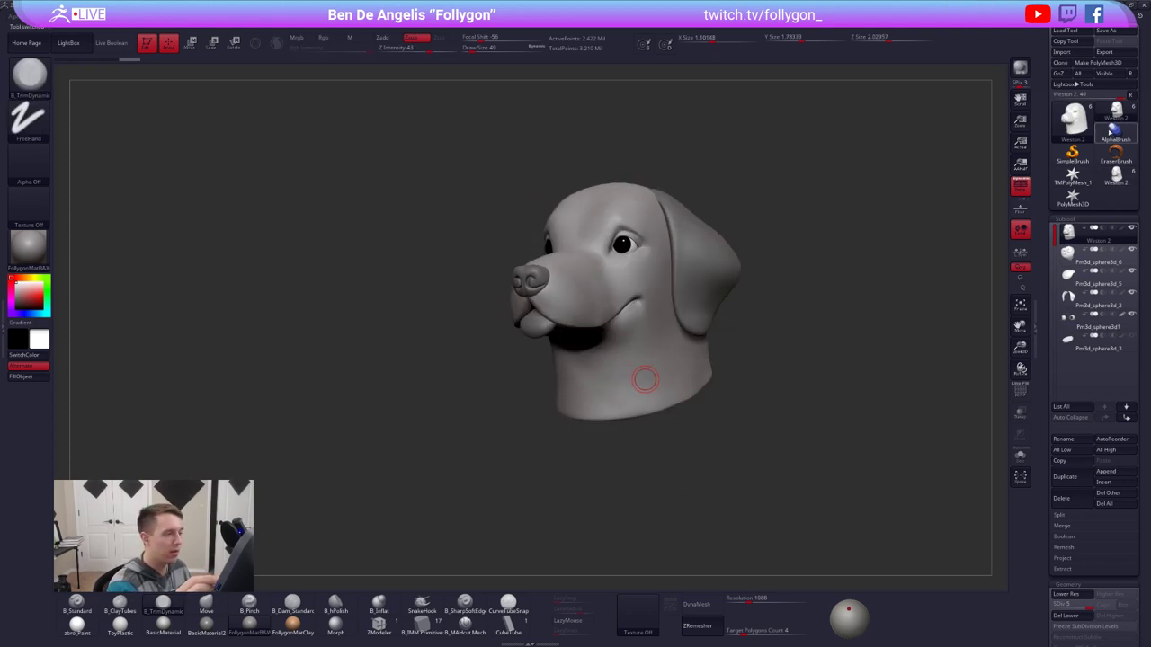
mouse_move(761, 392)
mouse_down()
mouse_move(783, 392)
mouse_move(766, 403)
mouse_up()
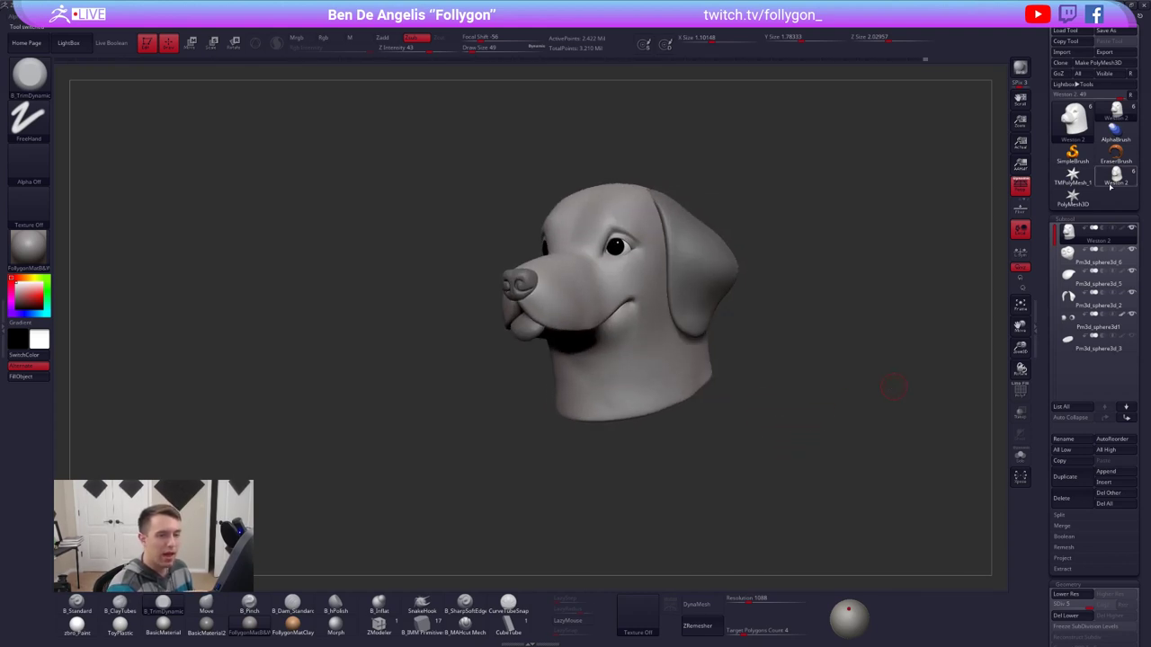
click(1115, 176)
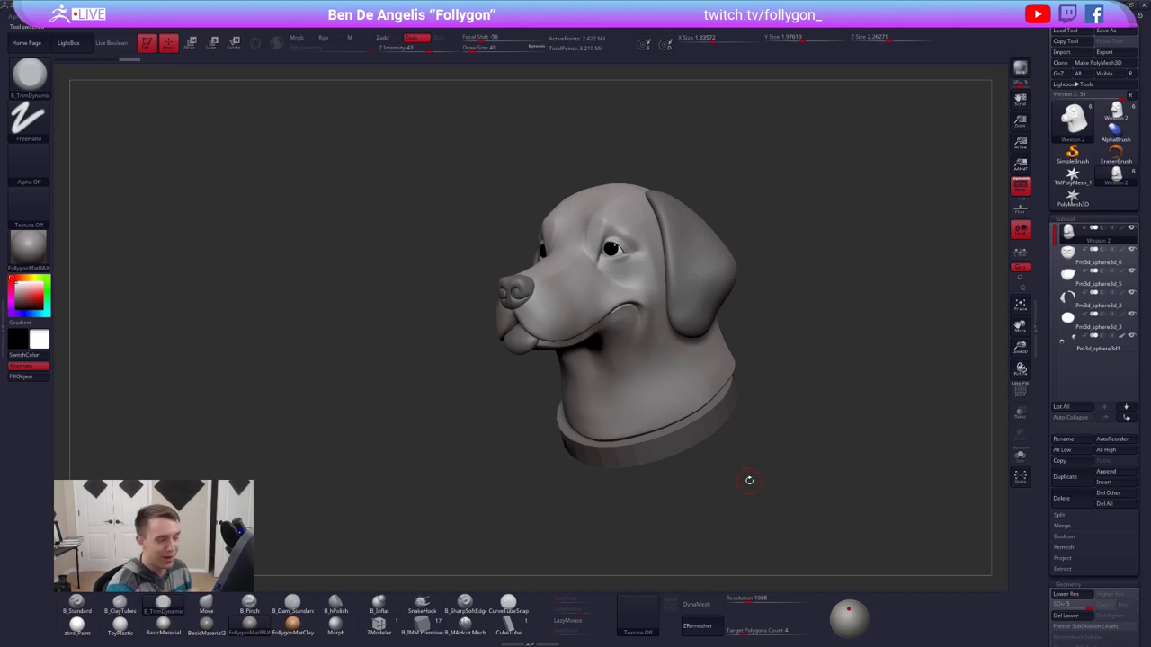
drag(704, 475, 675, 403)
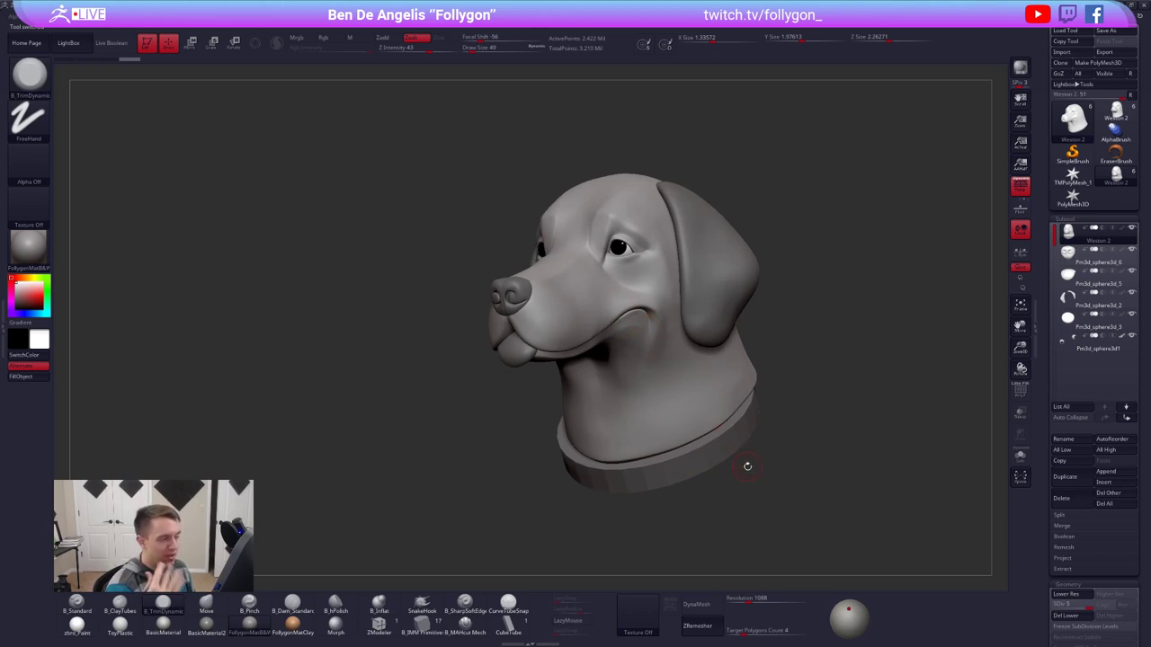
drag(748, 466, 536, 296)
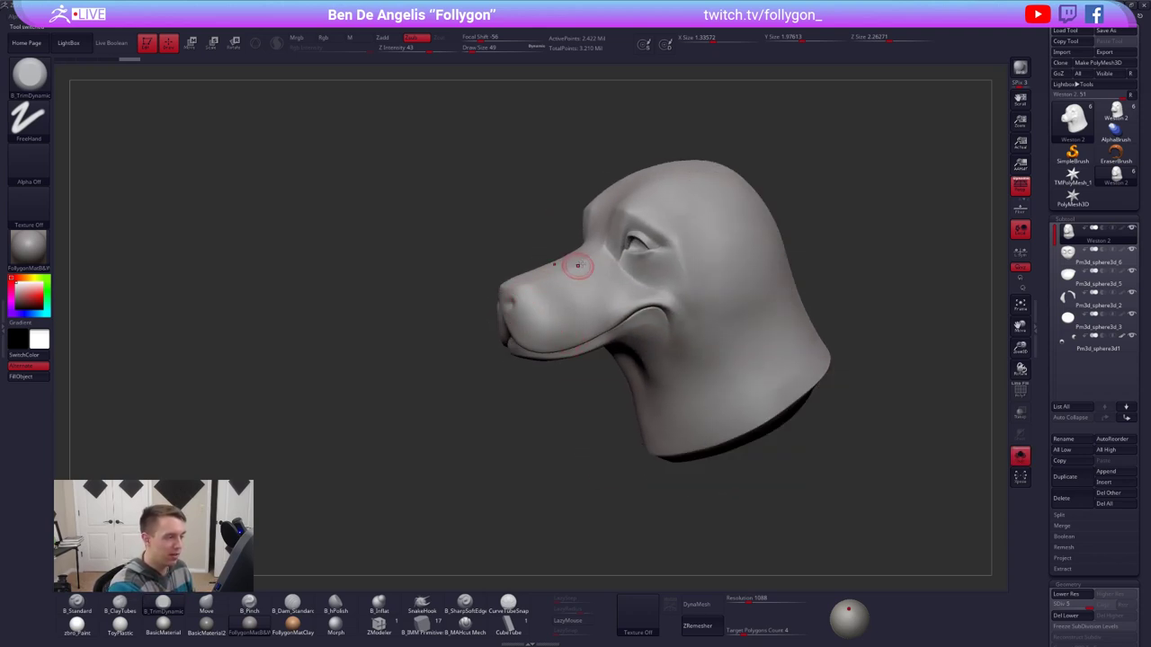
drag(654, 255, 677, 334)
drag(807, 467, 822, 466)
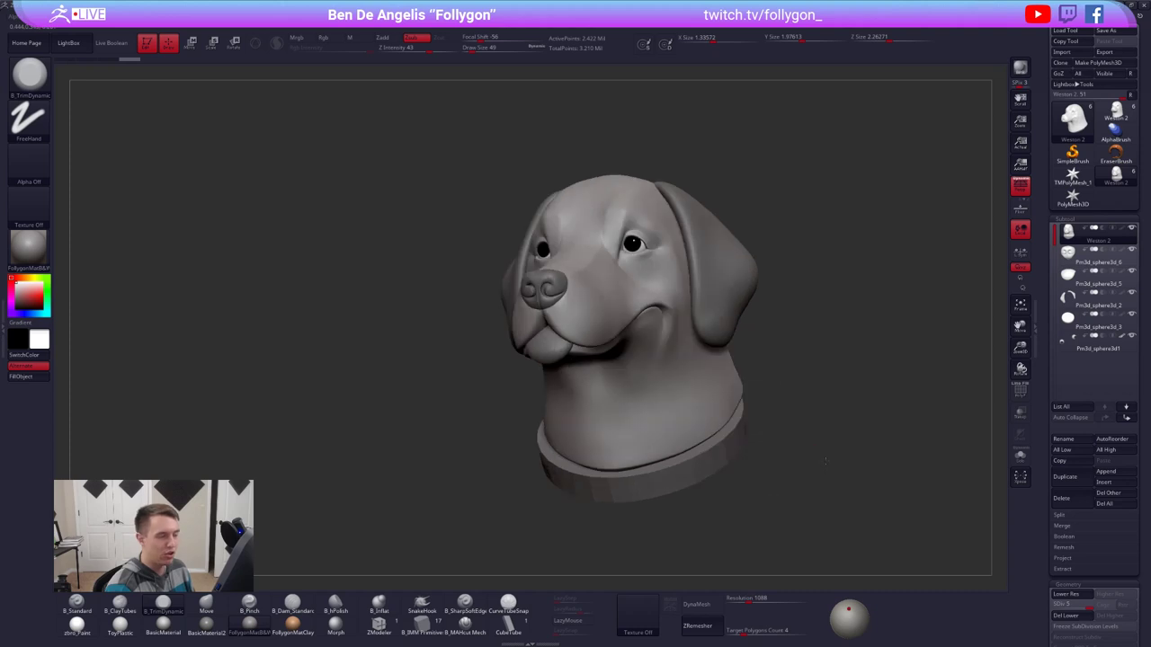
Step: Switch back to the dog head without the collar, examine it beside the photo references from several angles, and quick-save
click(1112, 121)
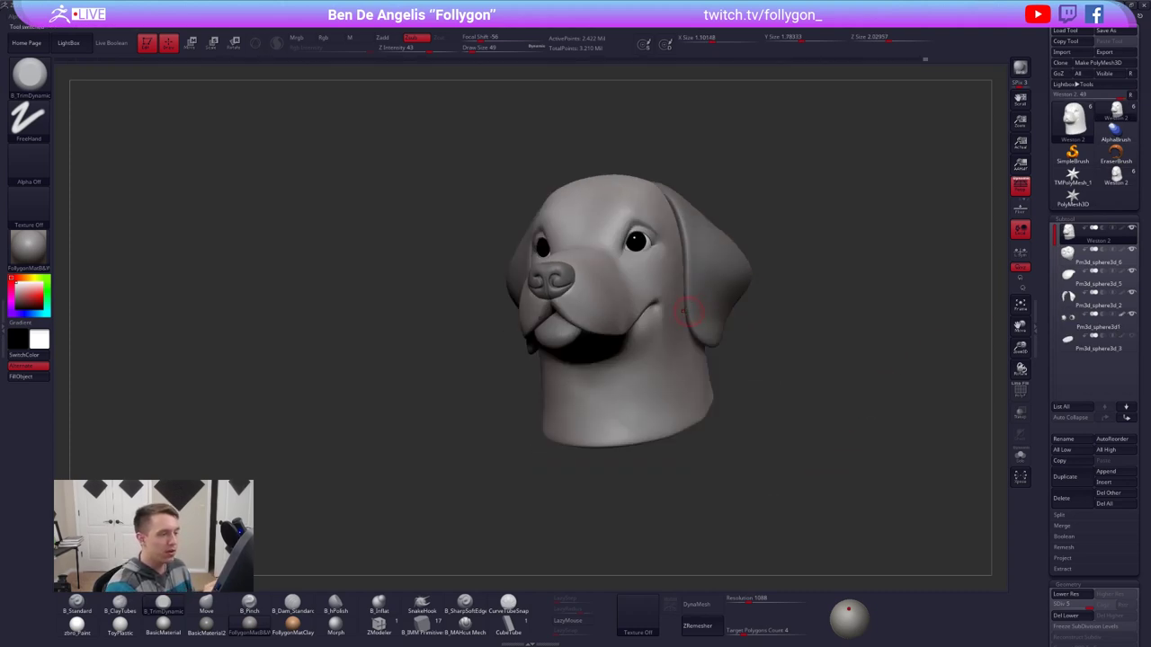
right_drag(699, 308, 674, 369)
alt+drag(675, 369, 680, 430)
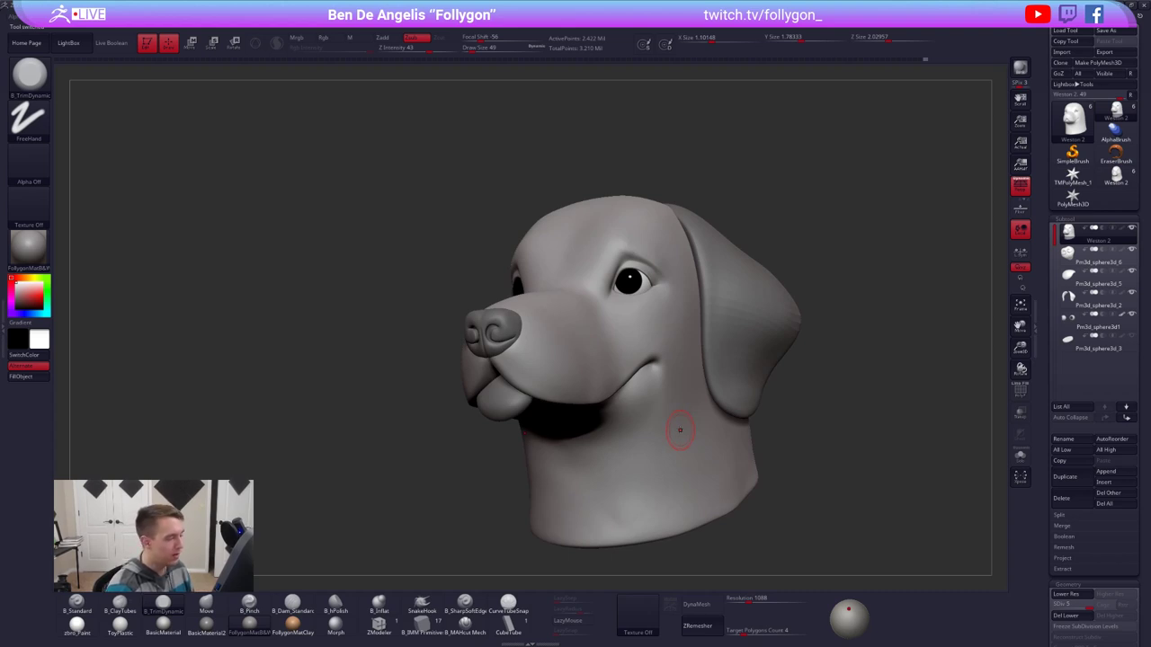
alt+drag(814, 473, 795, 460)
alt+drag(874, 460, 865, 450)
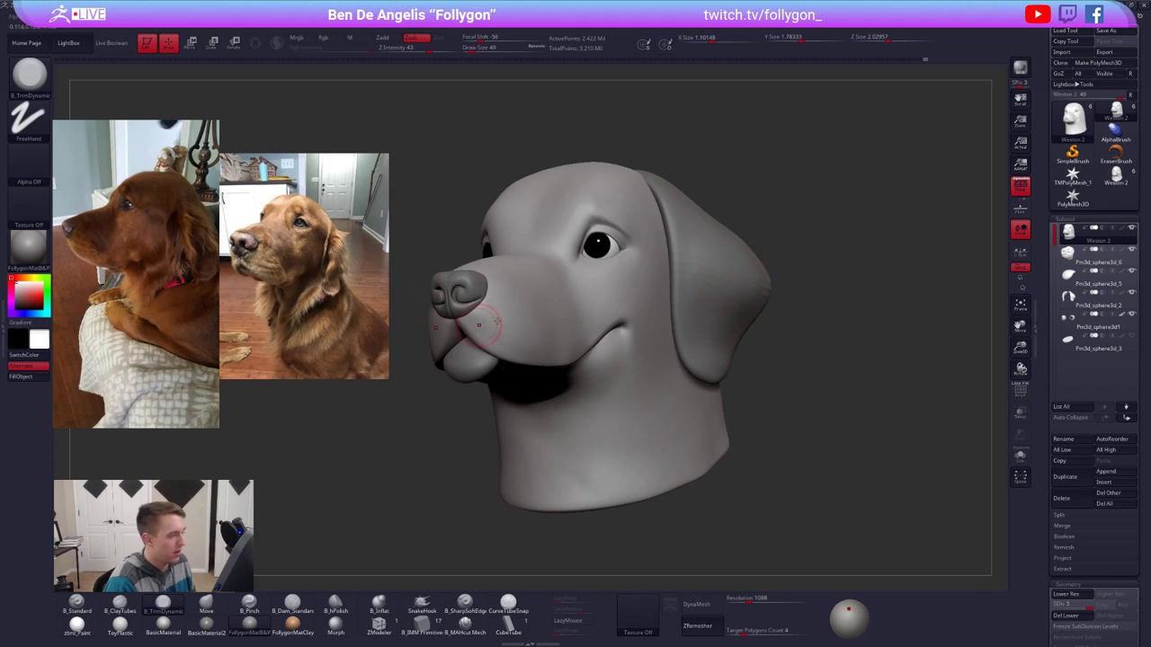
alt+drag(827, 270, 853, 261)
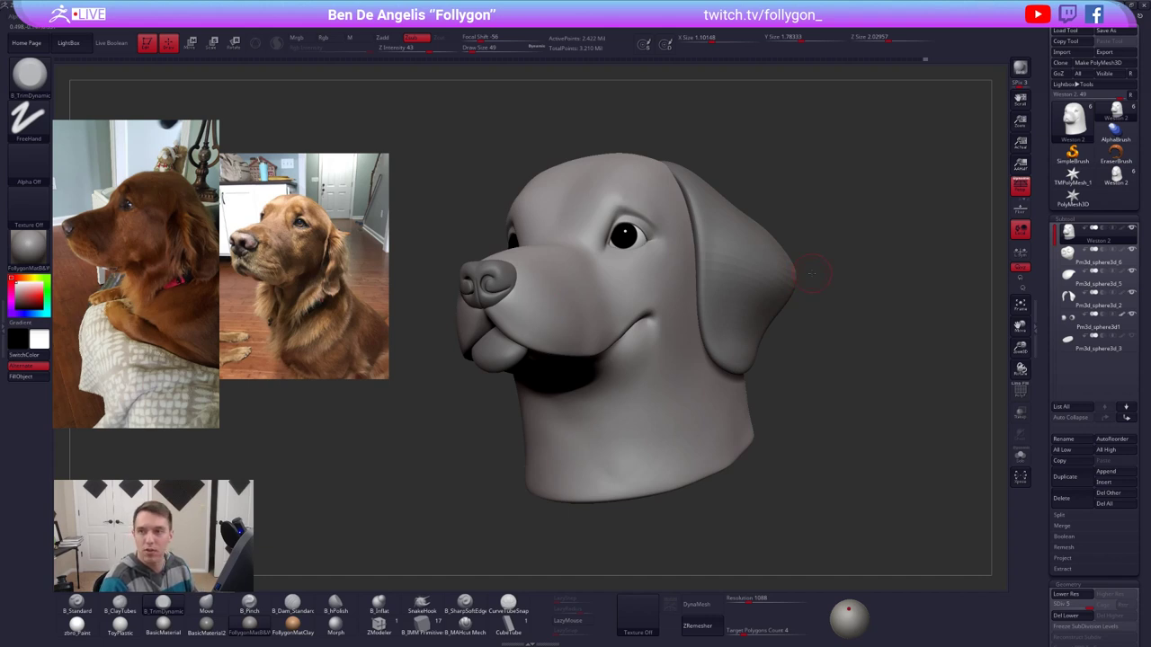
drag(822, 292, 776, 318)
alt+right_drag(777, 318, 817, 317)
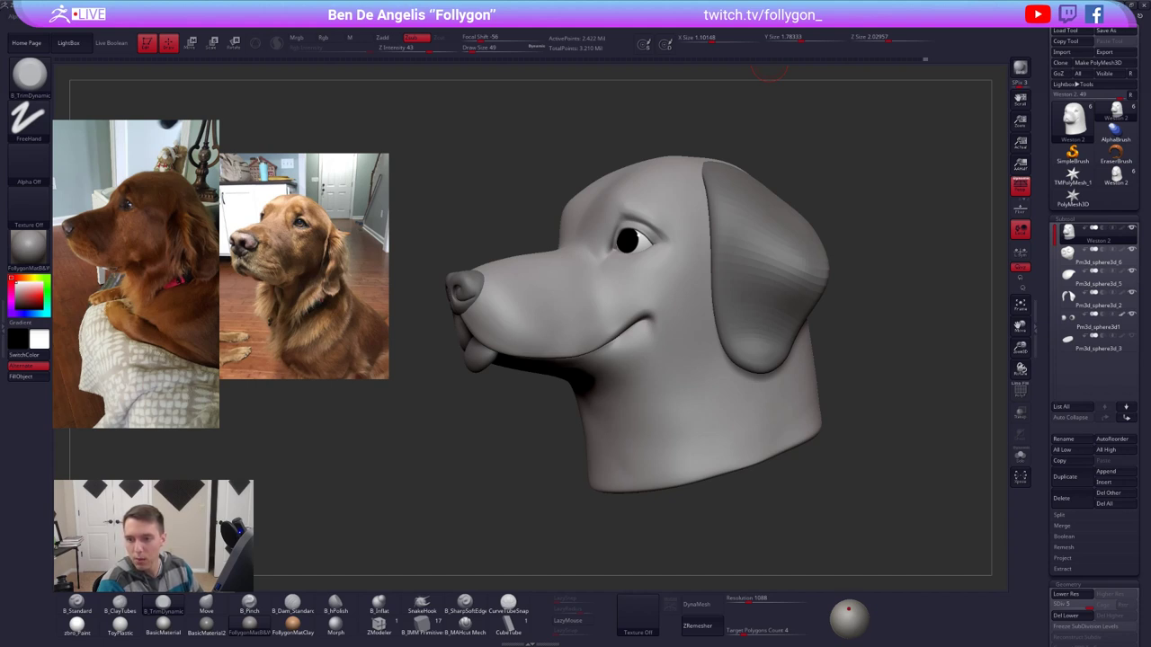
key(ctrl+s)
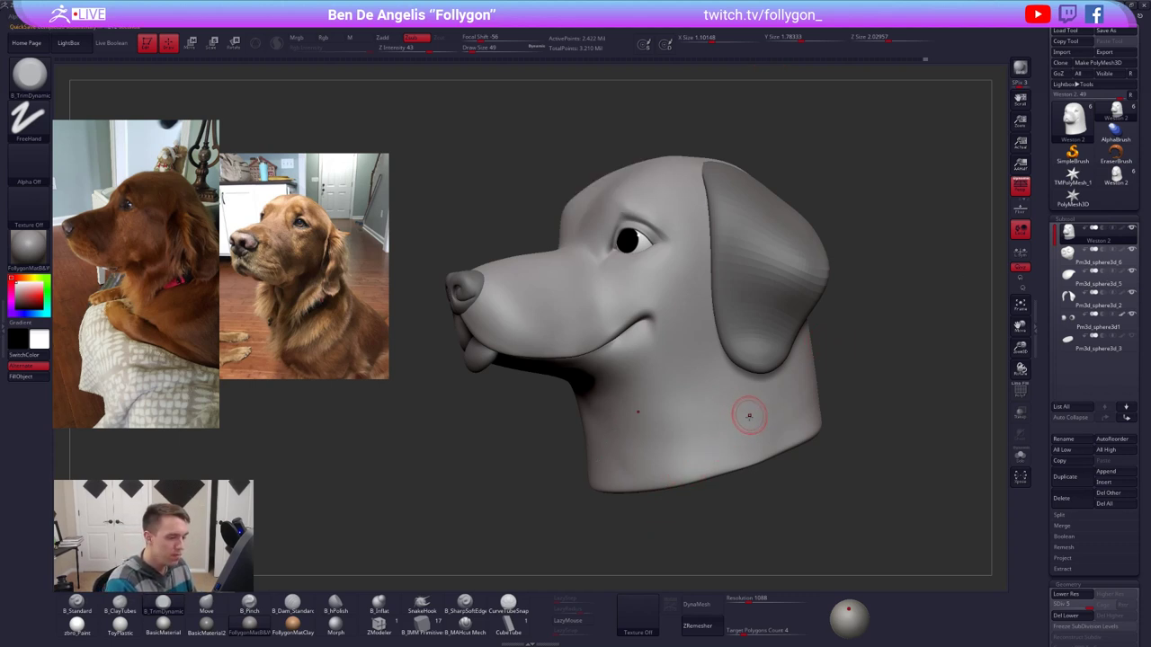
Step: Adjust the forehead profile above the eye in side view with a large Move brush
mouse_move(746, 411)
right_down()
mouse_move(716, 454)
mouse_move(710, 447)
right_up()
key(space)
drag(805, 374, 813, 374)
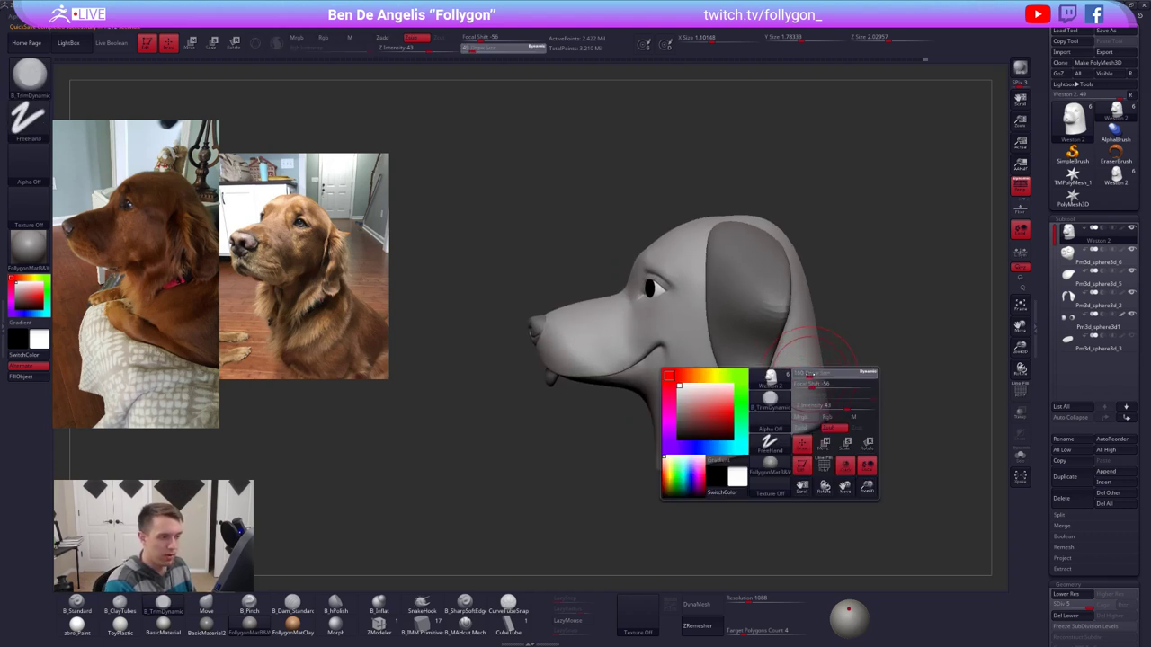
alt+right_drag(799, 381, 802, 417)
ctrl+right_drag(711, 263, 695, 273)
key(b)
key(m)
key(v)
key(space)
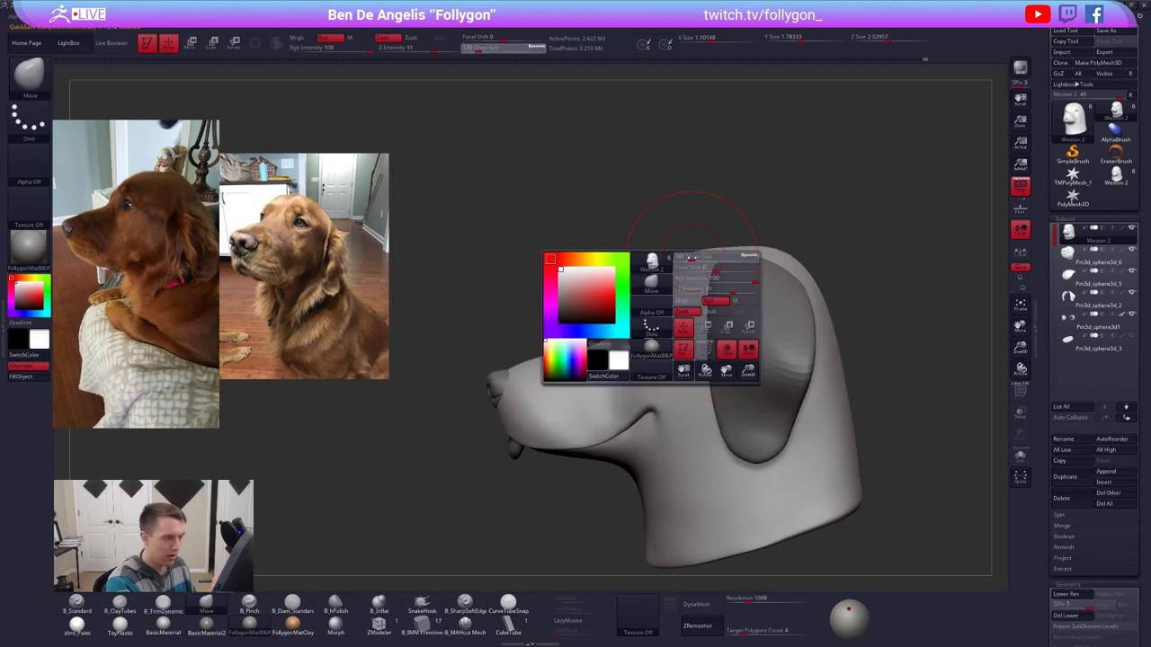
drag(720, 300, 715, 299)
mouse_move(689, 283)
right_down()
mouse_move(681, 333)
mouse_move(662, 288)
mouse_move(656, 318)
mouse_move(674, 346)
mouse_move(679, 315)
mouse_move(781, 335)
right_up()
Step: Isolate the head and soften the brow above the upper eyelid crease with the B_ClayTubes brush at draw size 40
key(alt+s)
mouse_move(666, 300)
right_down()
mouse_move(678, 323)
mouse_move(723, 335)
right_up()
key(space)
drag(696, 311, 681, 308)
mouse_move(681, 305)
ctrl+right_down()
mouse_move(692, 331)
mouse_move(702, 327)
mouse_move(692, 341)
ctrl+right_up()
key(space)
drag(707, 318, 696, 316)
key(2)
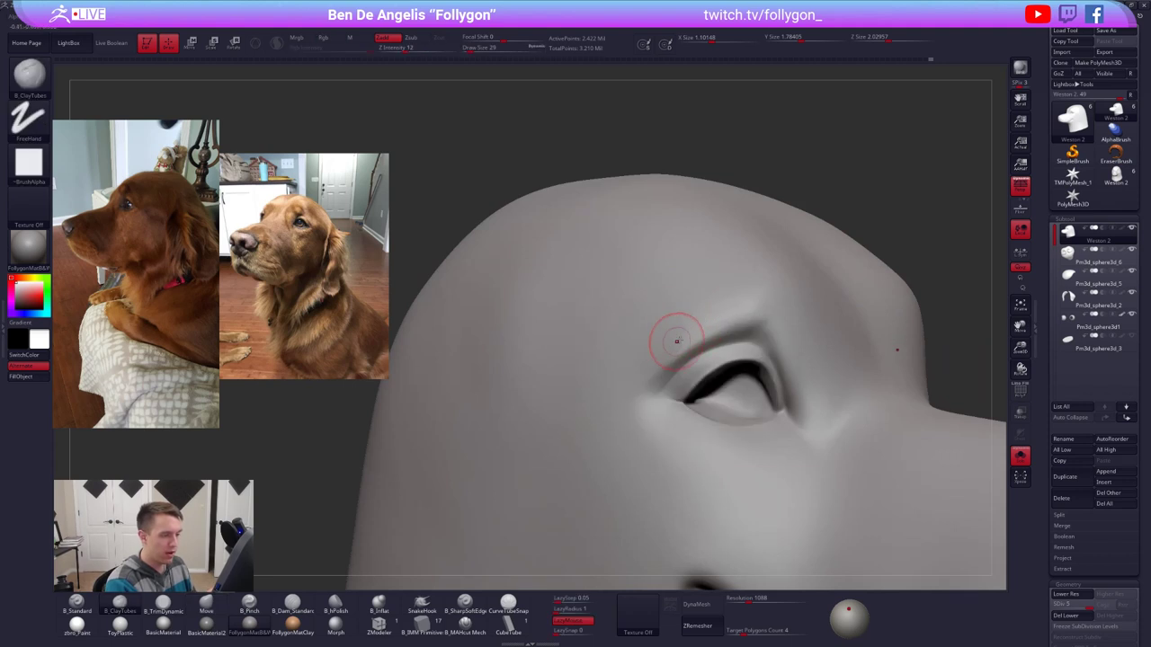
key(bracketright)
key(bracketright)
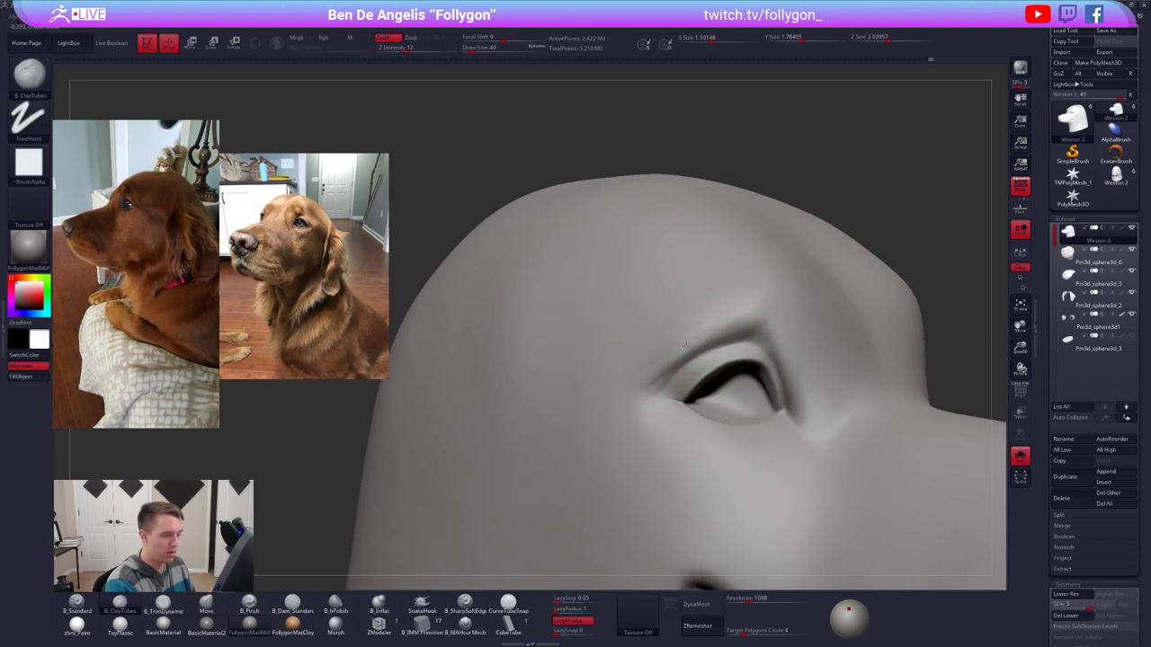
mouse_move(740, 317)
shift+mouse_down()
mouse_move(689, 329)
mouse_move(758, 290)
shift+mouse_up()
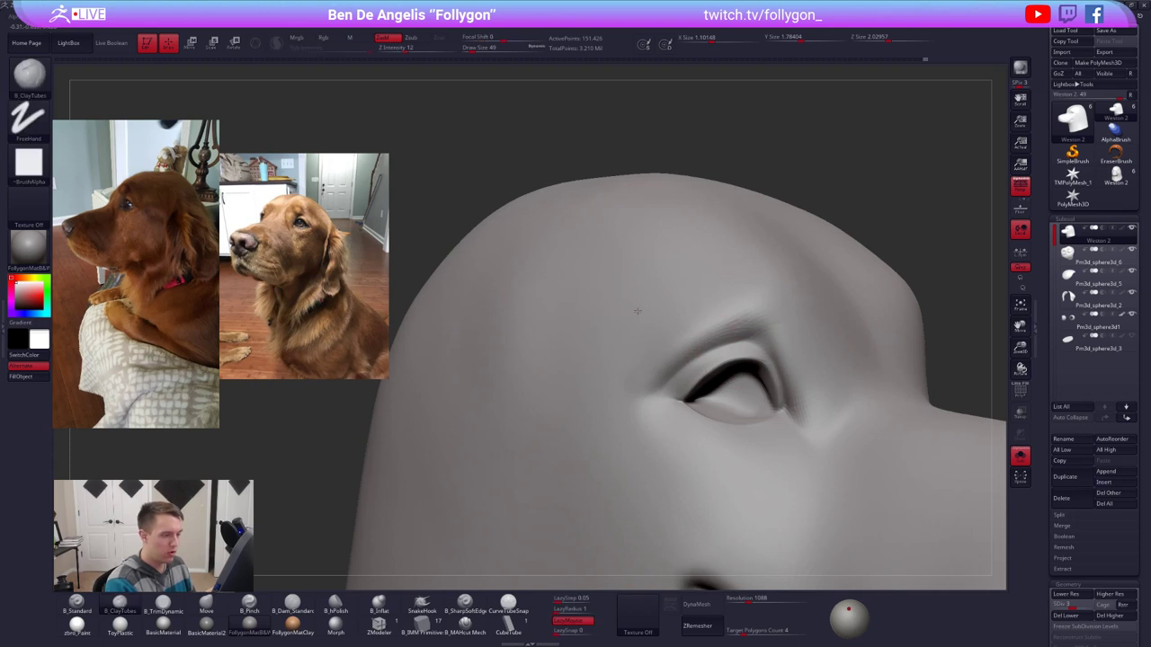
mouse_move(637, 311)
ctrl+right_down()
mouse_move(888, 384)
mouse_move(761, 316)
mouse_move(725, 303)
mouse_move(682, 312)
ctrl+right_up()
click(764, 315)
Step: Drop the head to subdivision level 1 and reshape the area around the eye with the Move brush
shift+right_click(634, 338)
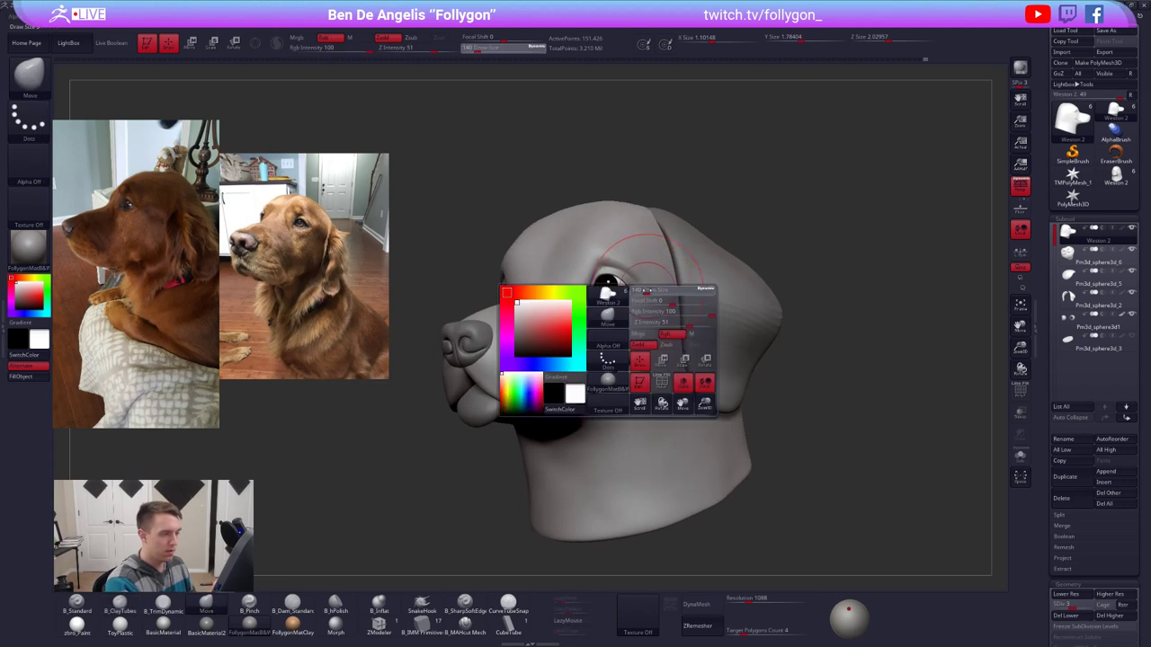
ctrl+shift+right_click(666, 351)
key(shift+d)
key(shift+d)
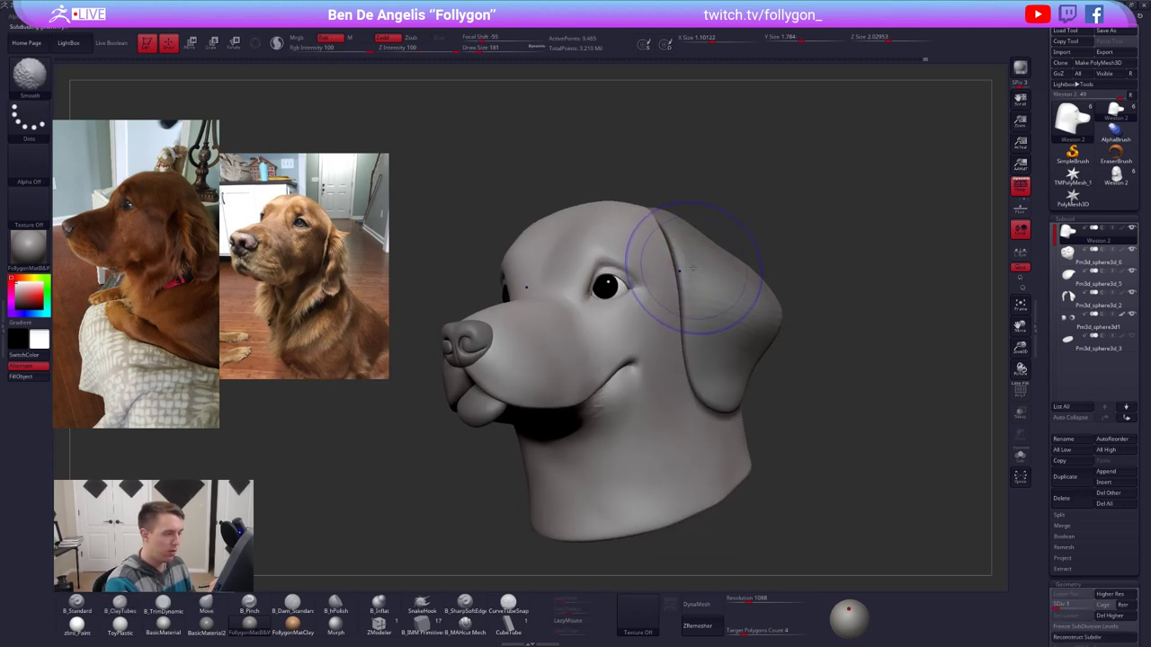
key(b)
key(m)
key(v)
alt+right_drag(658, 316, 740, 295)
key(ctrl+n)
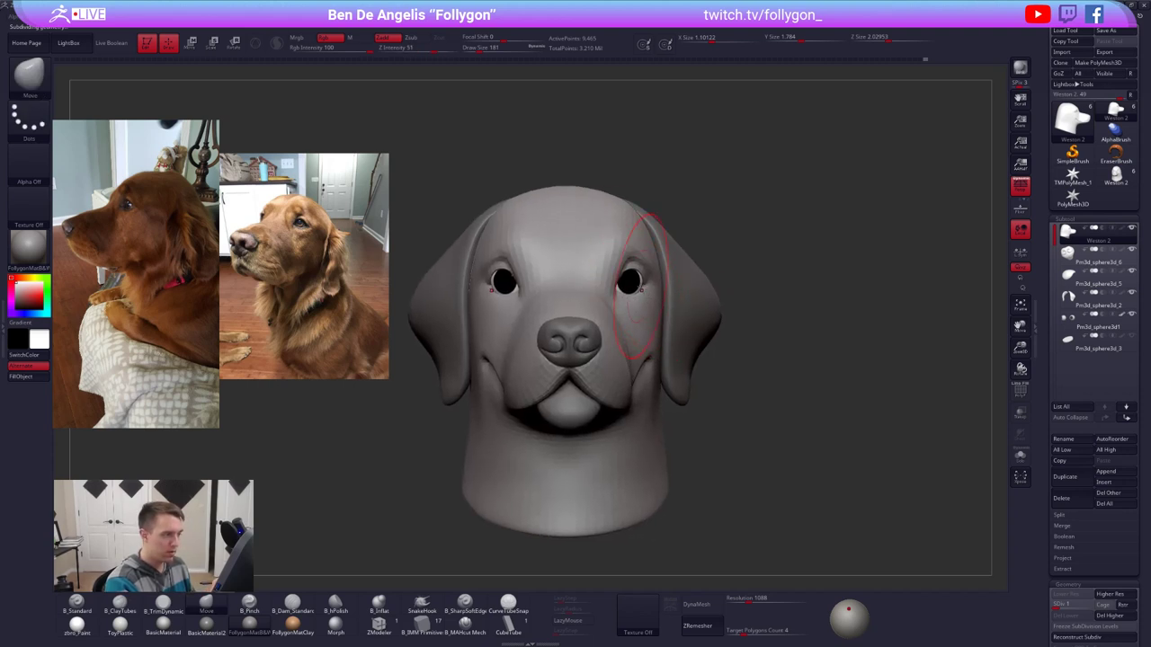
Step: Turn off perspective and refine the outer eye area with the Move brush at draw size 150
right_drag(661, 277, 681, 292)
click(1015, 186)
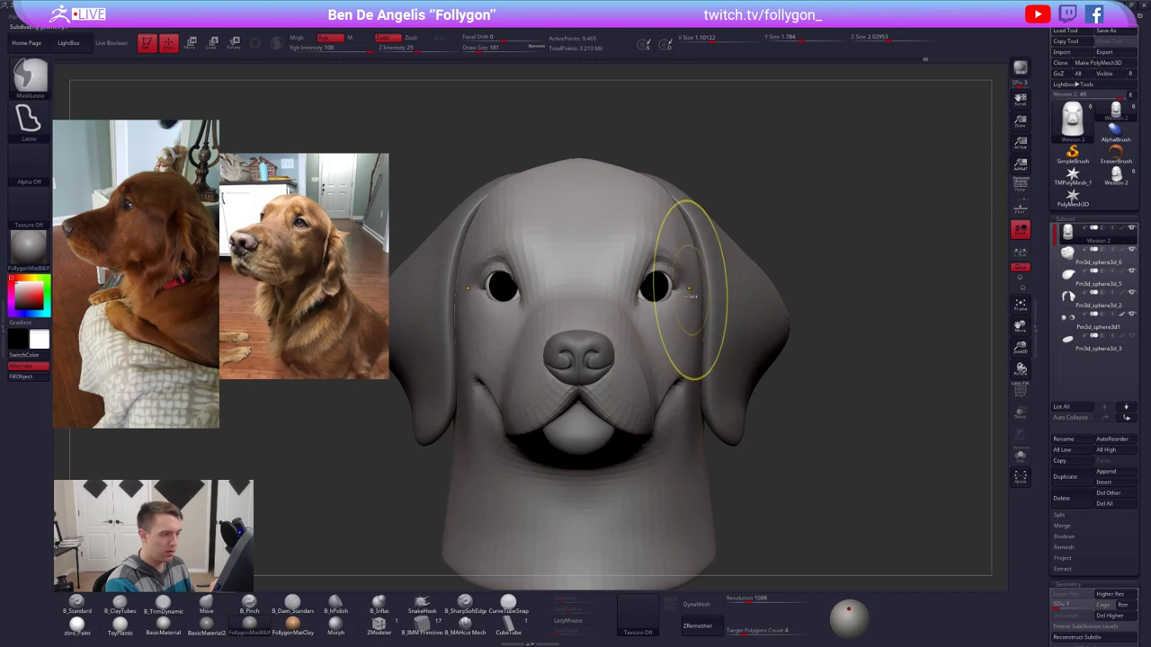
key(space)
drag(688, 289, 678, 288)
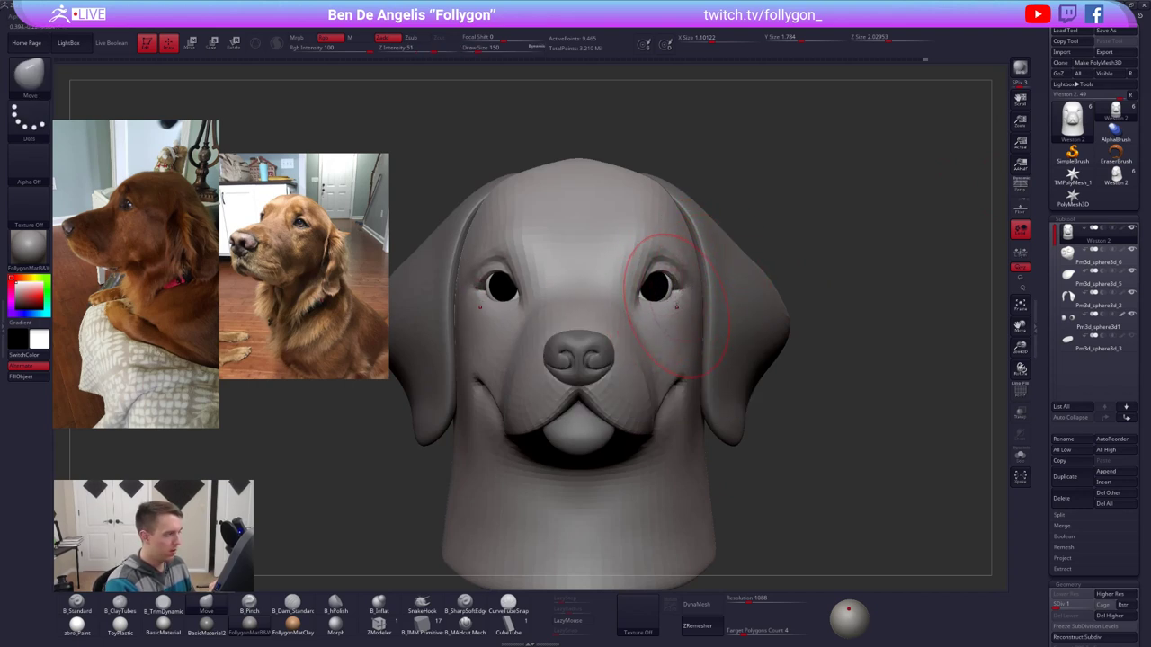
right_drag(677, 307, 567, 304)
right_drag(694, 295, 566, 296)
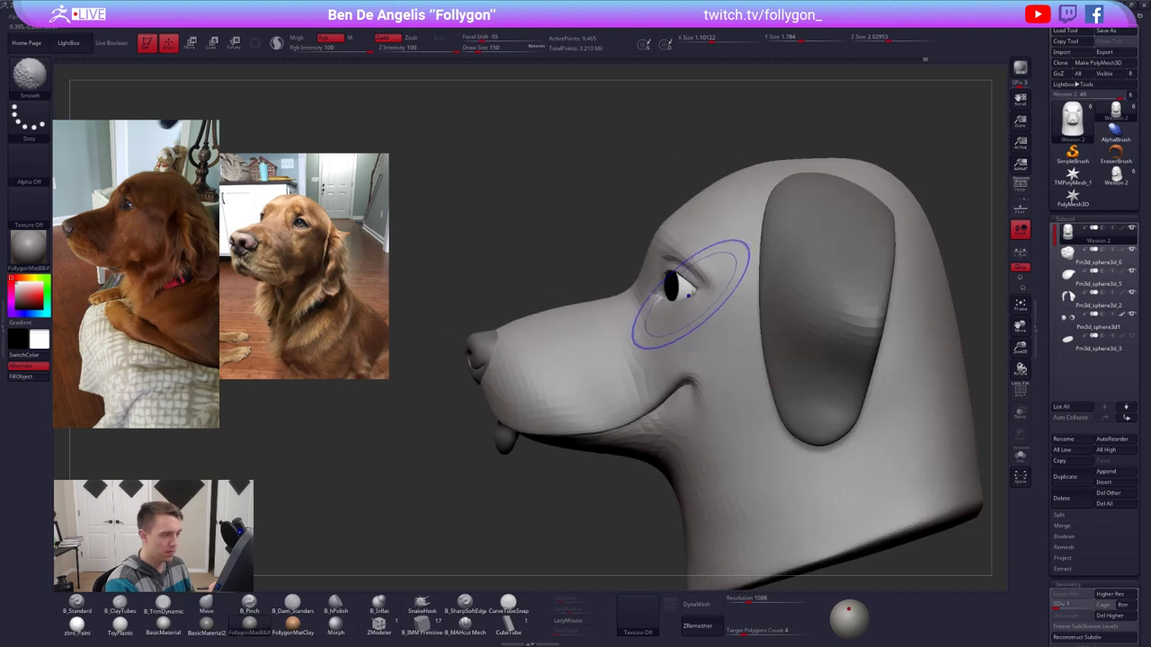
Step: Isolate the head and reshape the eyelids with the Move brush at draw size 67, going up to subdivision level 2
key(alt+s)
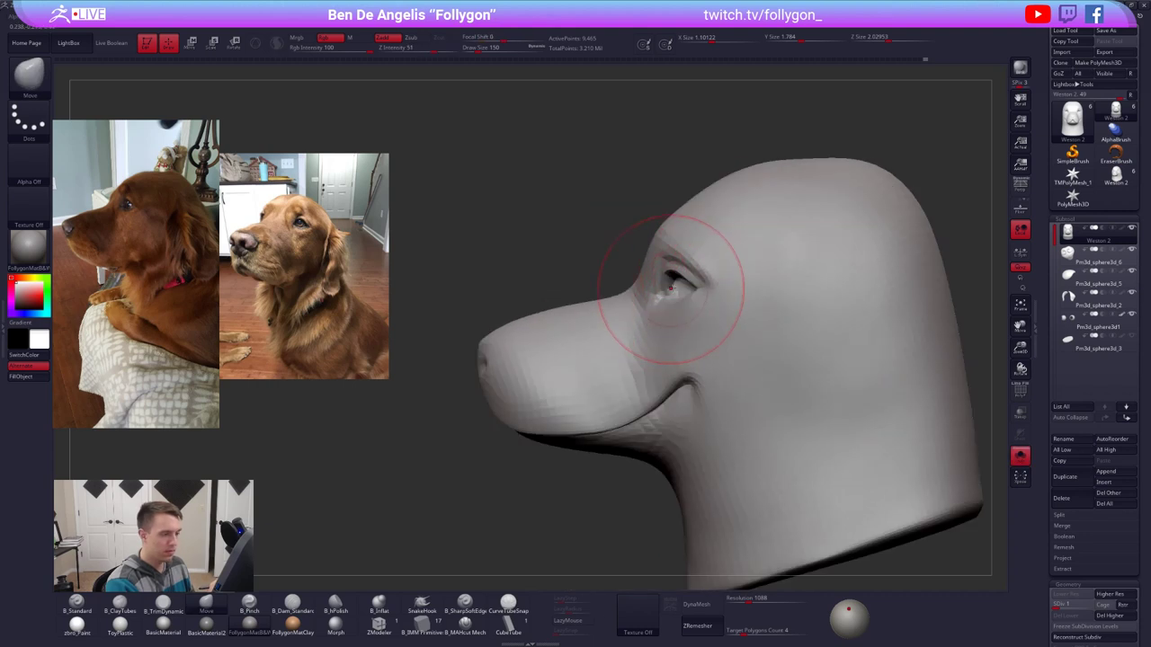
alt+right_drag(668, 290, 672, 296)
key(space)
key(space)
drag(667, 294, 660, 290)
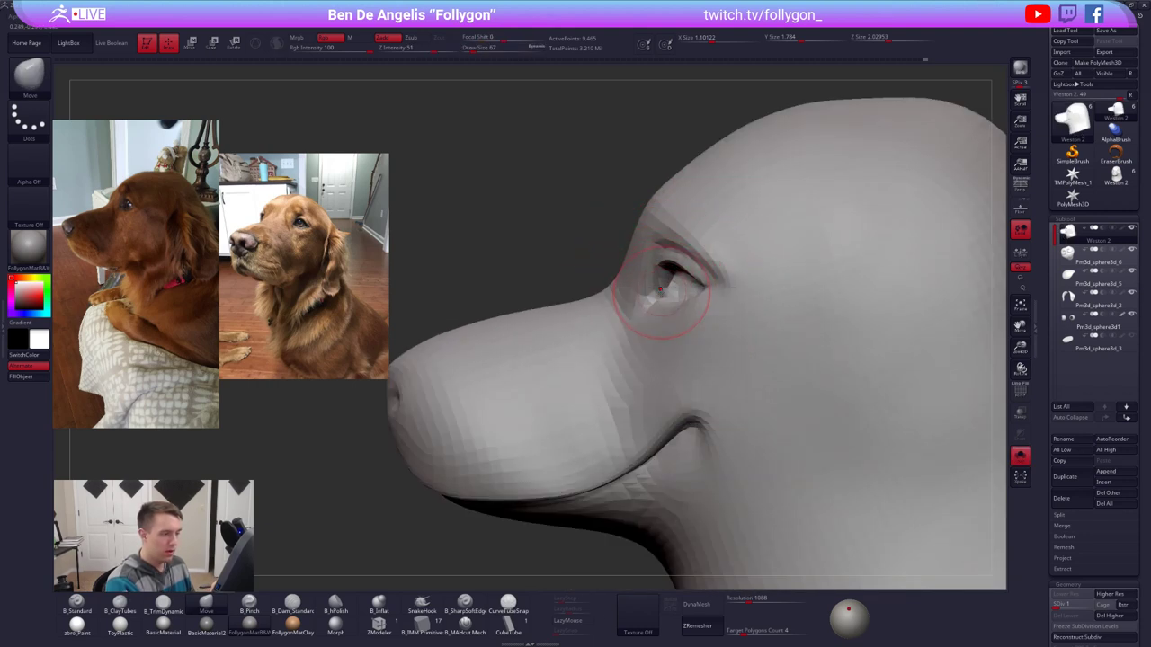
key(d)
right_drag(666, 297, 575, 300)
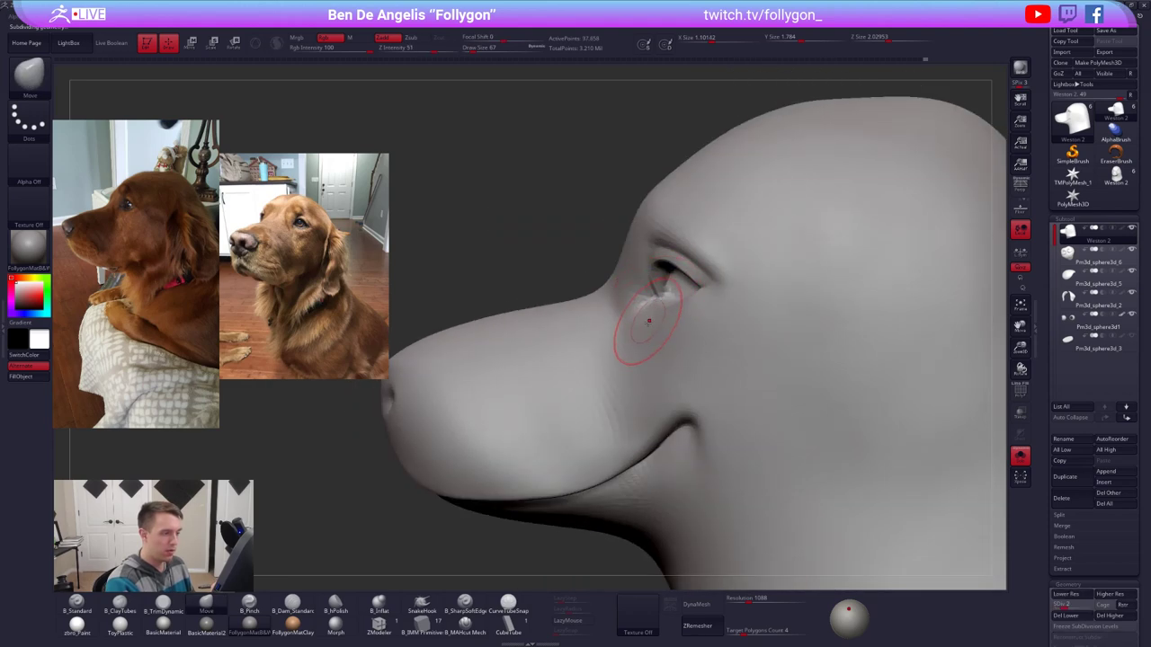
Step: Check the slant of the eyelids in side view against a vertical transpose line, and inspect the eyes from the front
key(w)
shift+drag(654, 241, 641, 382)
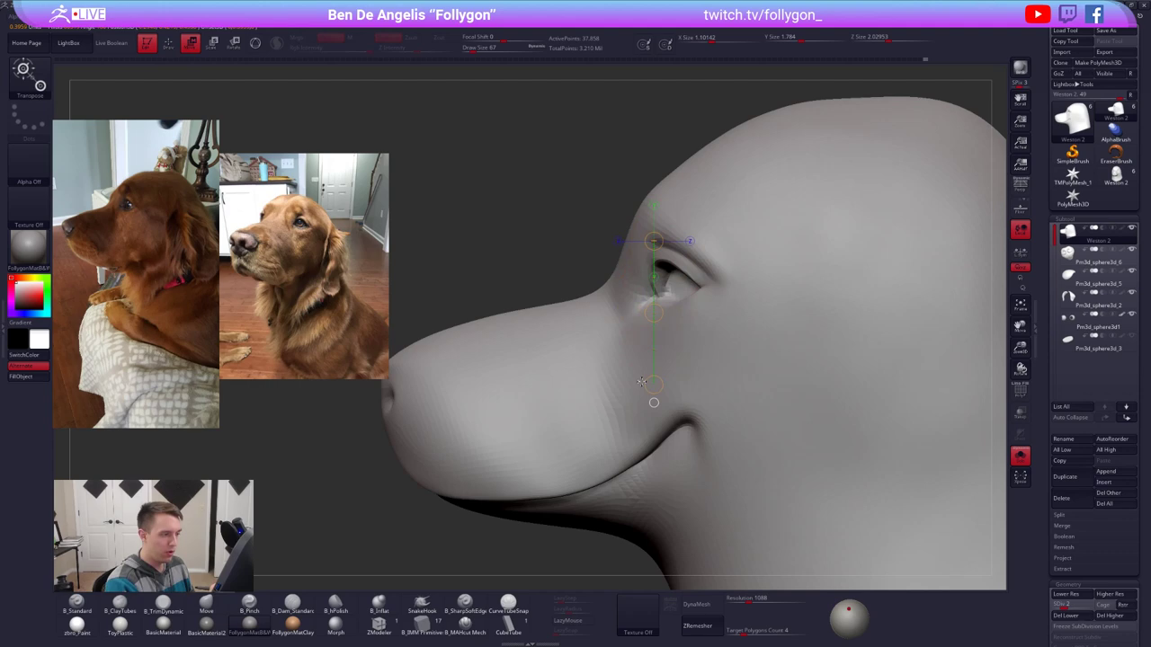
key(q)
mouse_move(641, 382)
right_down()
mouse_move(661, 310)
mouse_move(645, 304)
right_up()
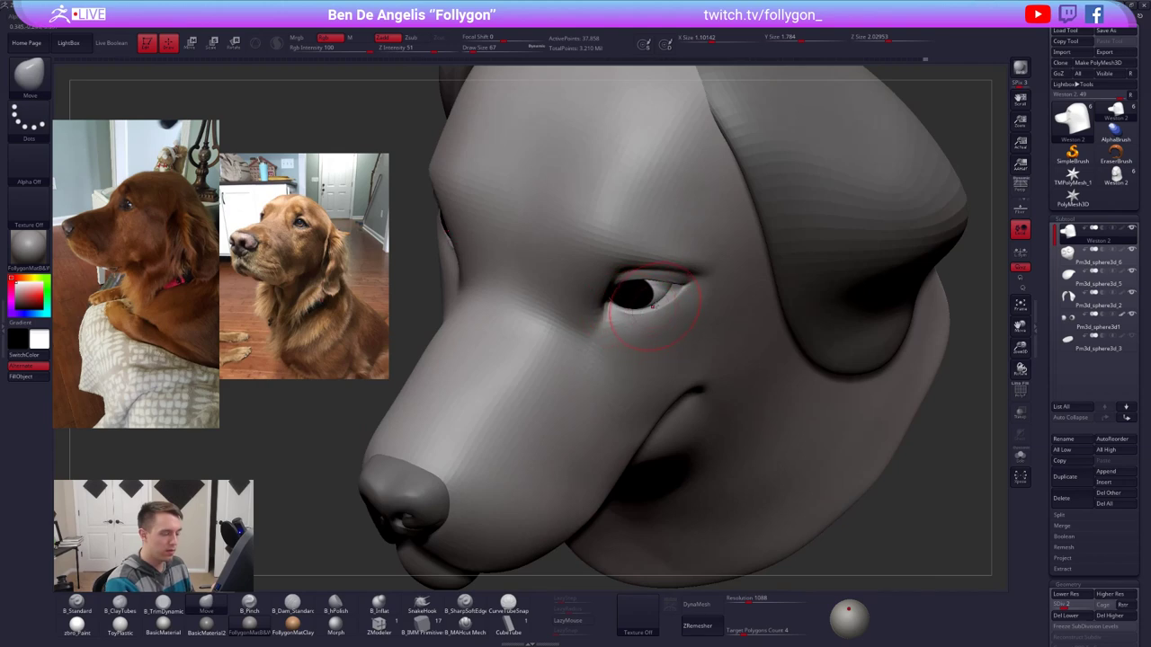
right_drag(654, 296, 792, 292)
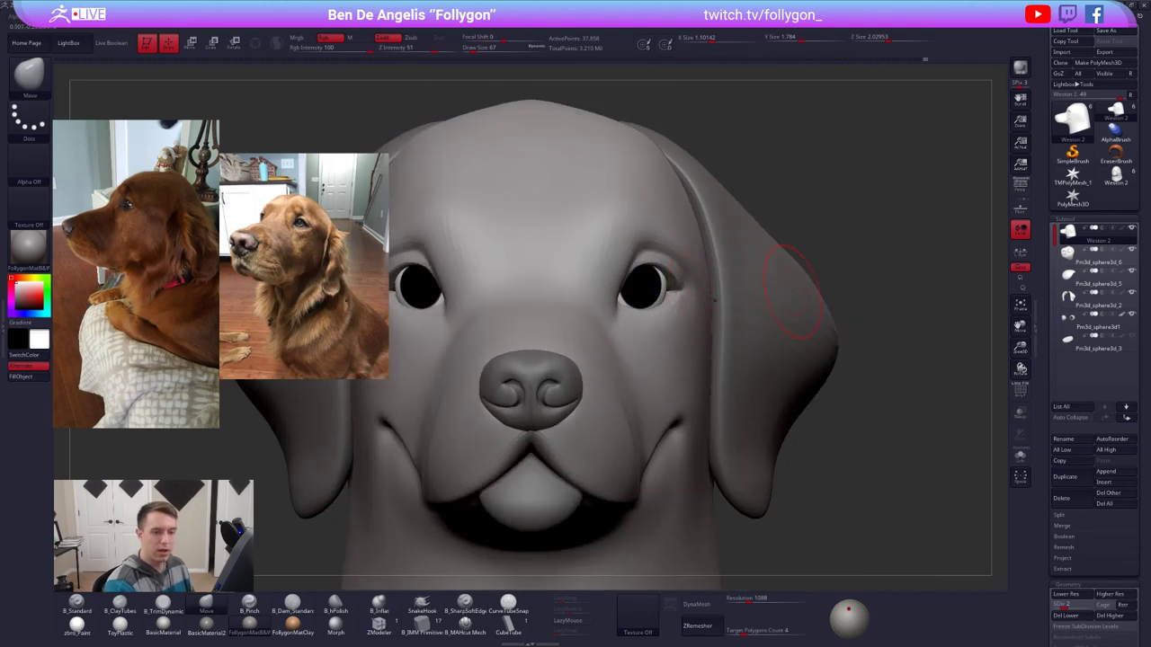
Step: Select the eyeball subtool, turn on local symmetry, and scale both eyeballs up slightly with the transpose line
alt+click(642, 286)
key(w)
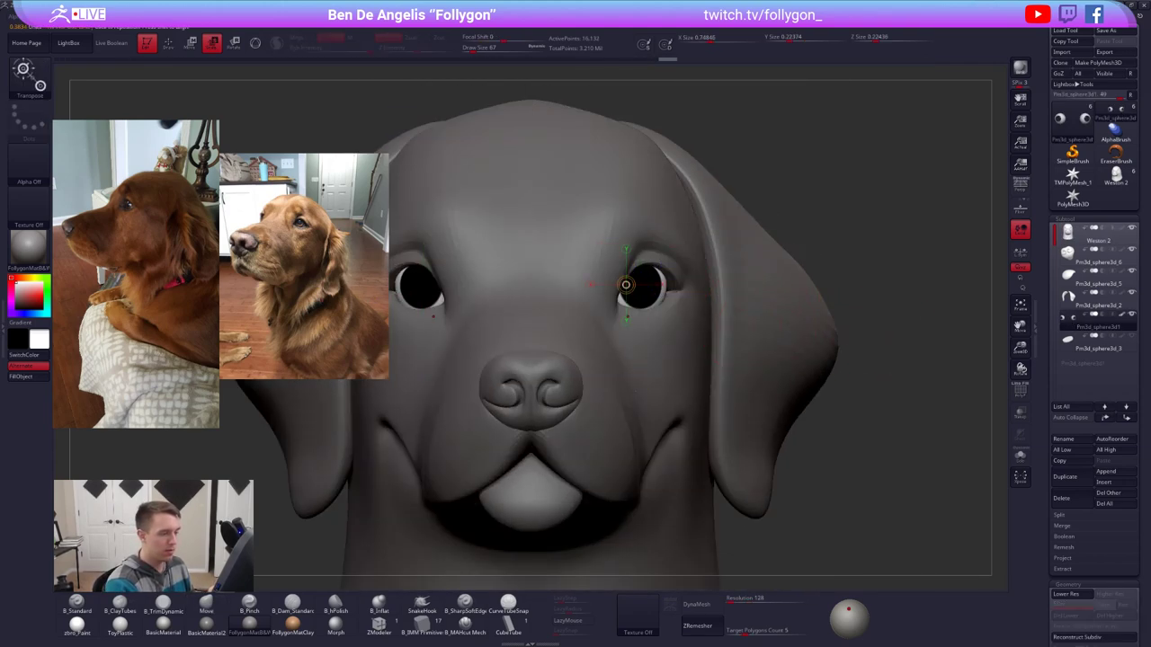
mouse_move(650, 293)
mouse_down()
mouse_move(720, 306)
mouse_move(679, 297)
mouse_up()
key(w)
click(629, 286)
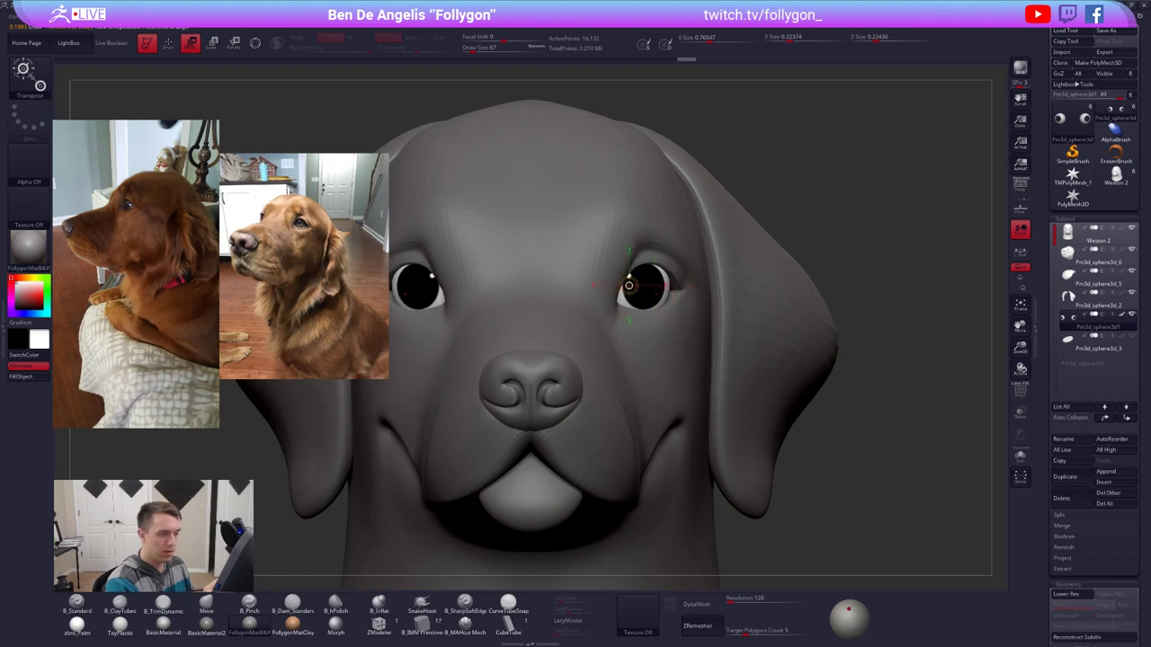
click(1022, 254)
click(665, 286)
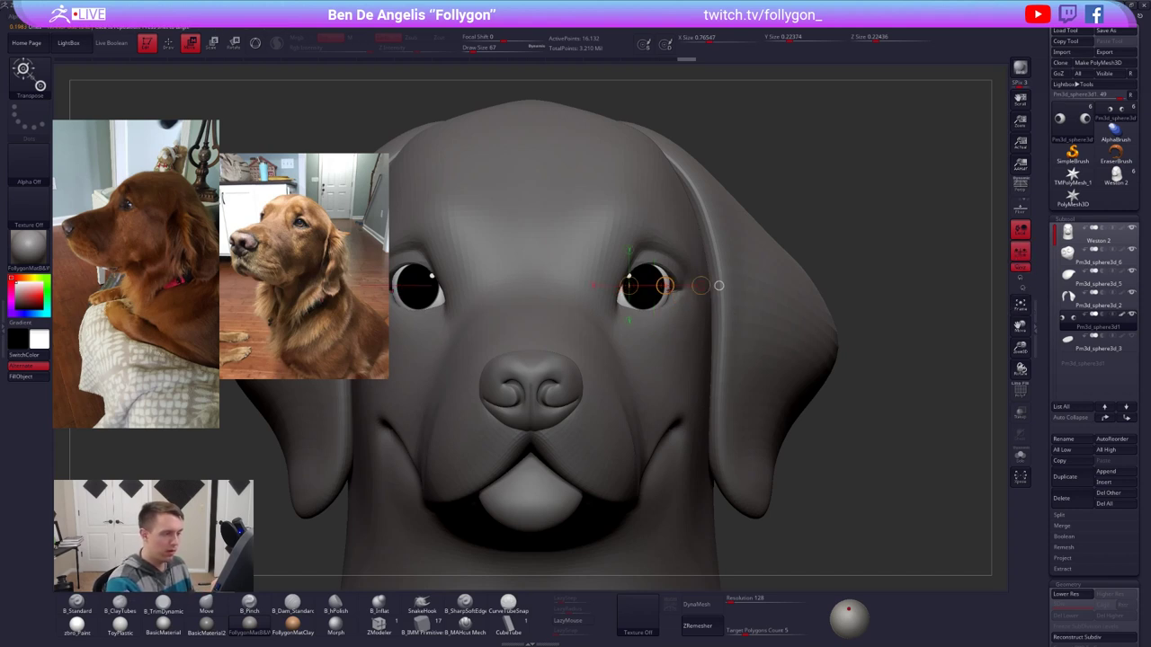
key(e)
drag(701, 286, 708, 286)
right_drag(683, 299, 552, 318)
Step: Reposition the enlarged eyeballs in their sockets with the transpose line, fine-tuning their spacing from the front and top views
key(w)
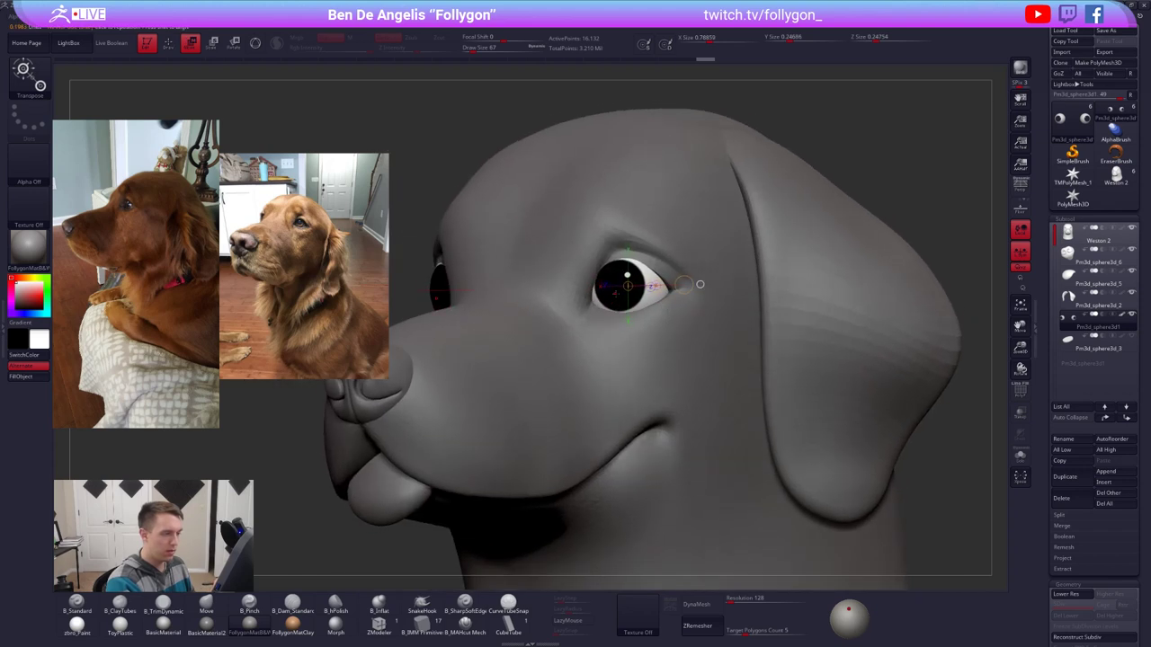
drag(949, 277, 980, 287)
drag(794, 290, 800, 291)
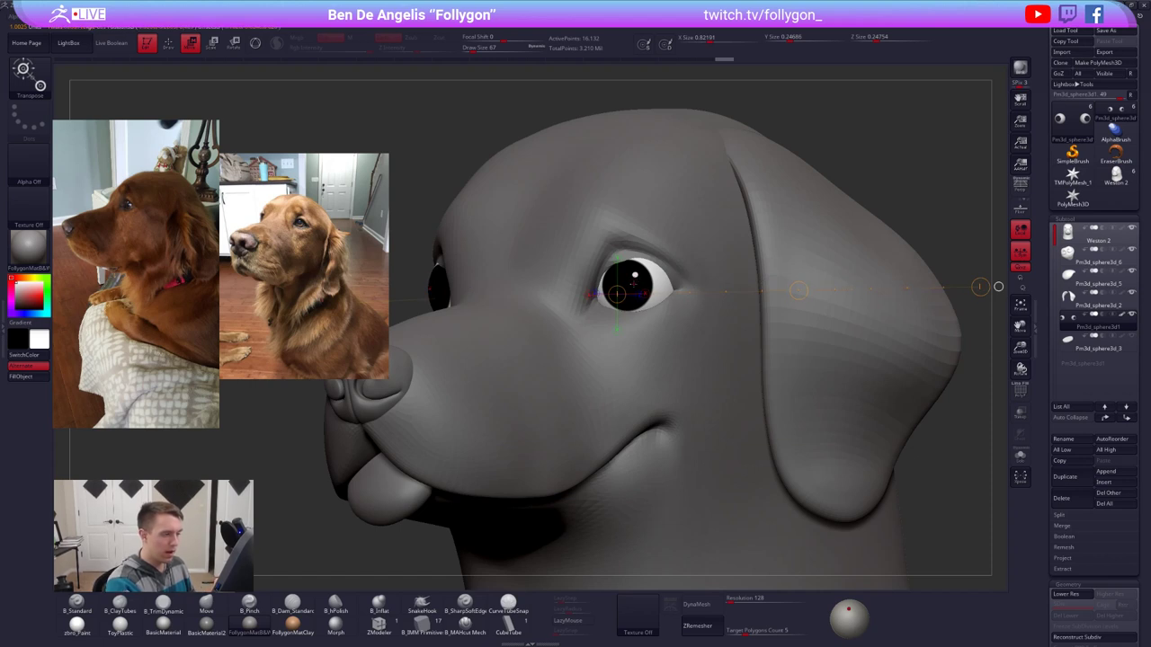
right_drag(621, 343, 730, 333)
alt+right_drag(657, 297, 771, 330)
mouse_move(769, 315)
mouse_down()
mouse_move(788, 319)
mouse_move(767, 315)
mouse_up()
alt+right_drag(801, 377, 735, 338)
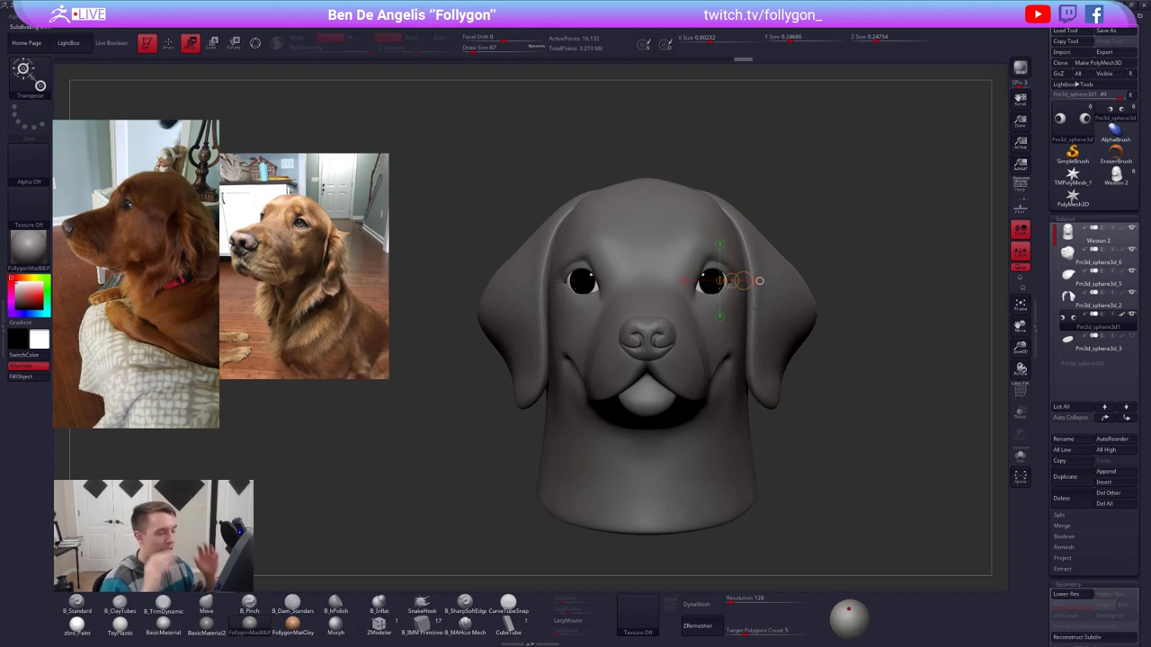
ctrl+right_drag(727, 285, 738, 373)
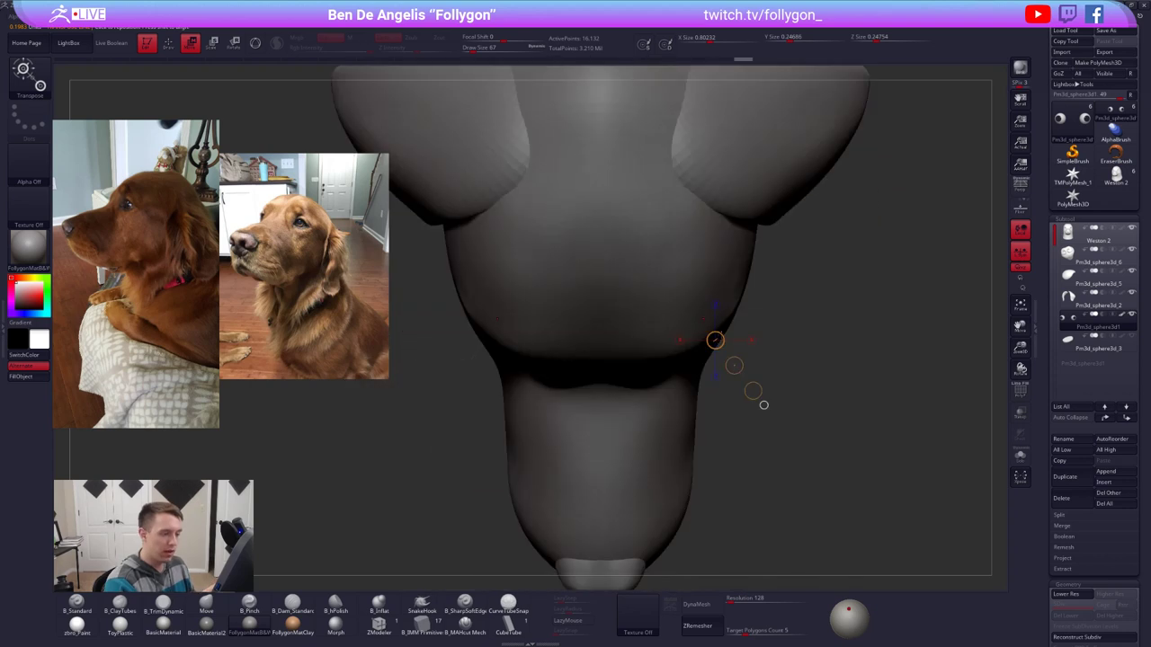
drag(751, 382, 749, 381)
mouse_move(749, 381)
right_down()
mouse_move(741, 409)
mouse_move(733, 350)
mouse_move(710, 378)
mouse_move(703, 361)
right_up()
Step: Inspect the eyeball polygroups, isolate and frame the eyeballs, and set the Move brush to draw size 29
key(q)
key(shift+f)
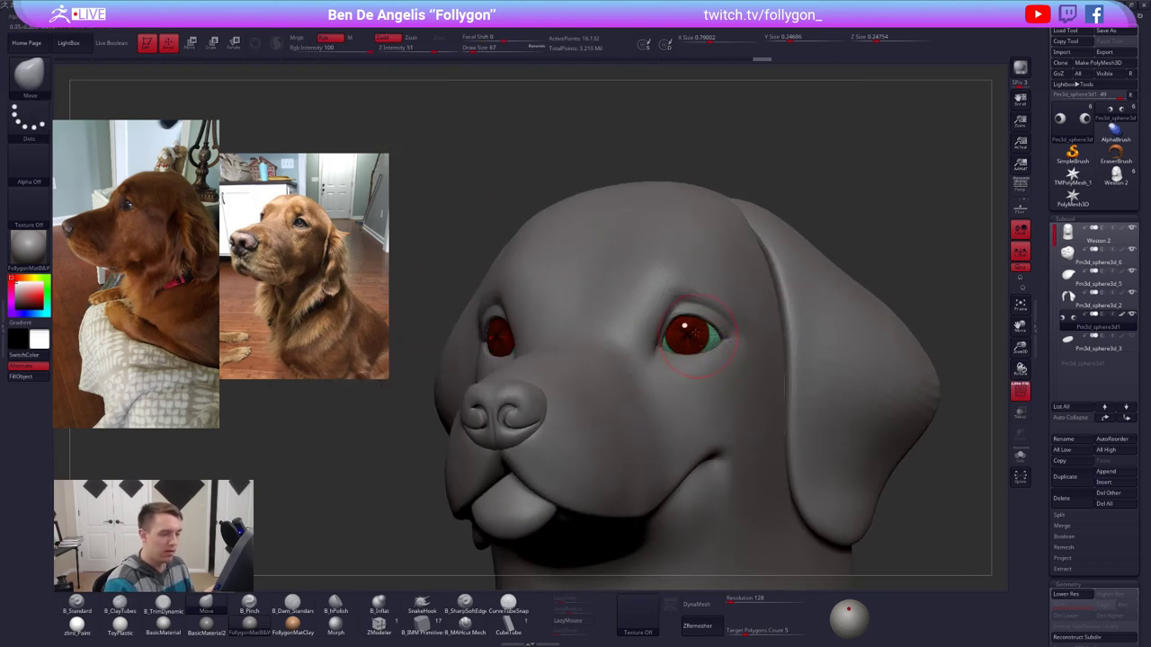
key(alt+s)
key(f)
key(space)
drag(705, 358, 693, 358)
key(shift+f)
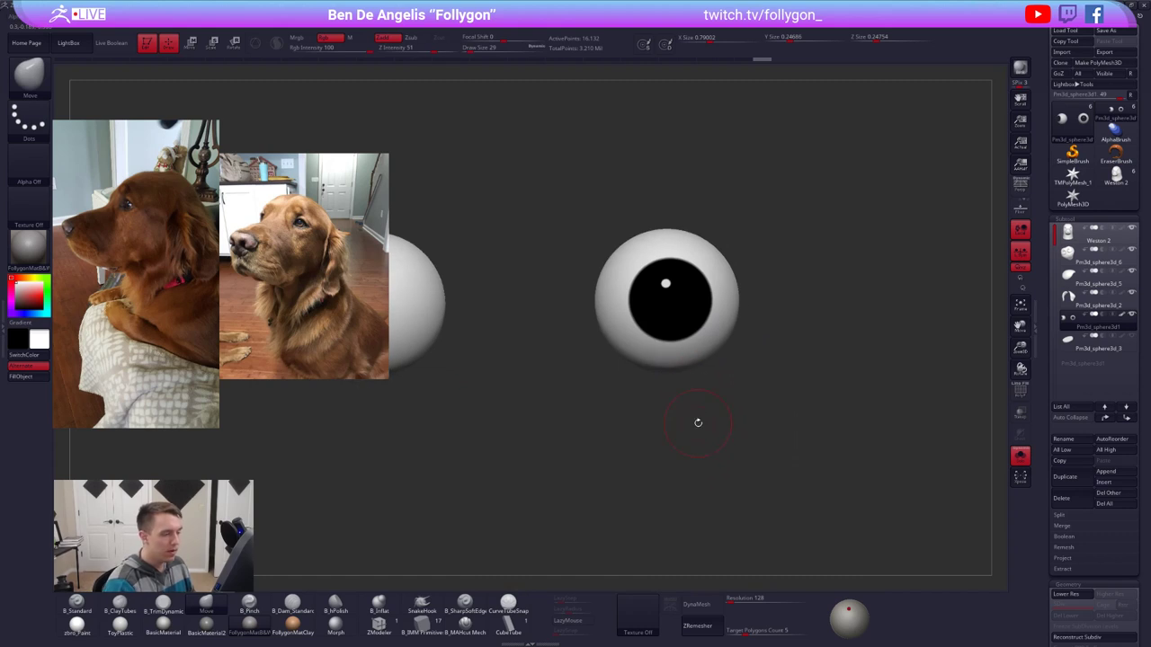
Step: Mask the whites of the eyeballs, invert the mask onto the pupils, soften its edge, and display the polygroups
key(w)
ctrl+click(669, 308)
key(q)
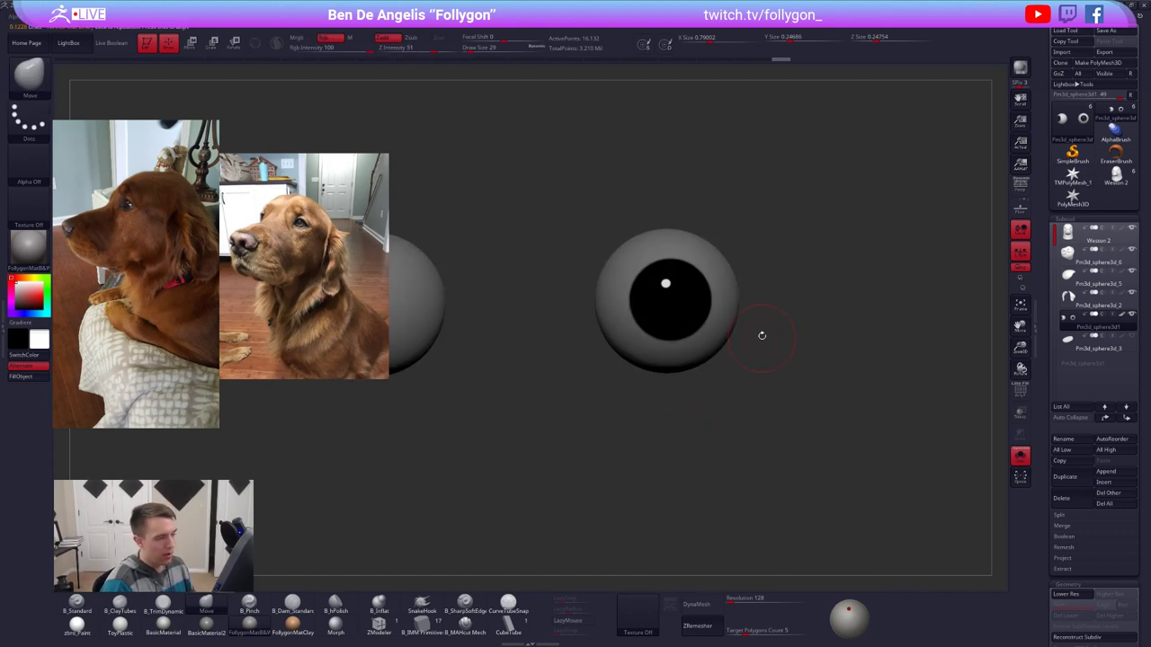
ctrl+click(760, 333)
ctrl+click(691, 307)
key(shift+f)
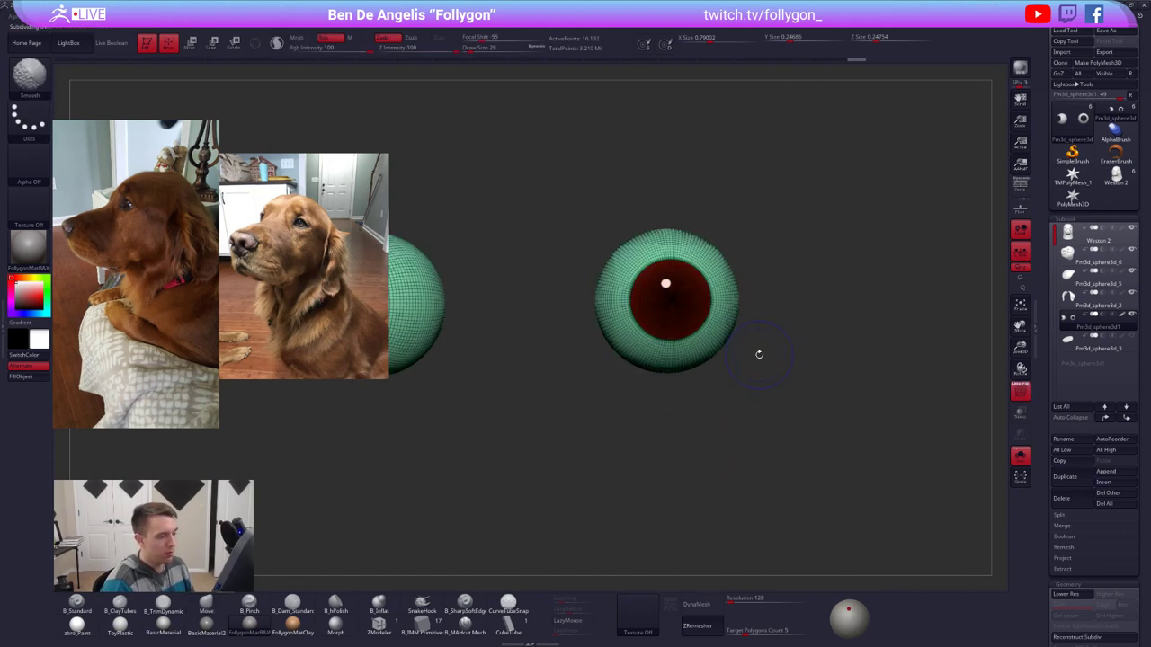
ctrl+click(693, 306)
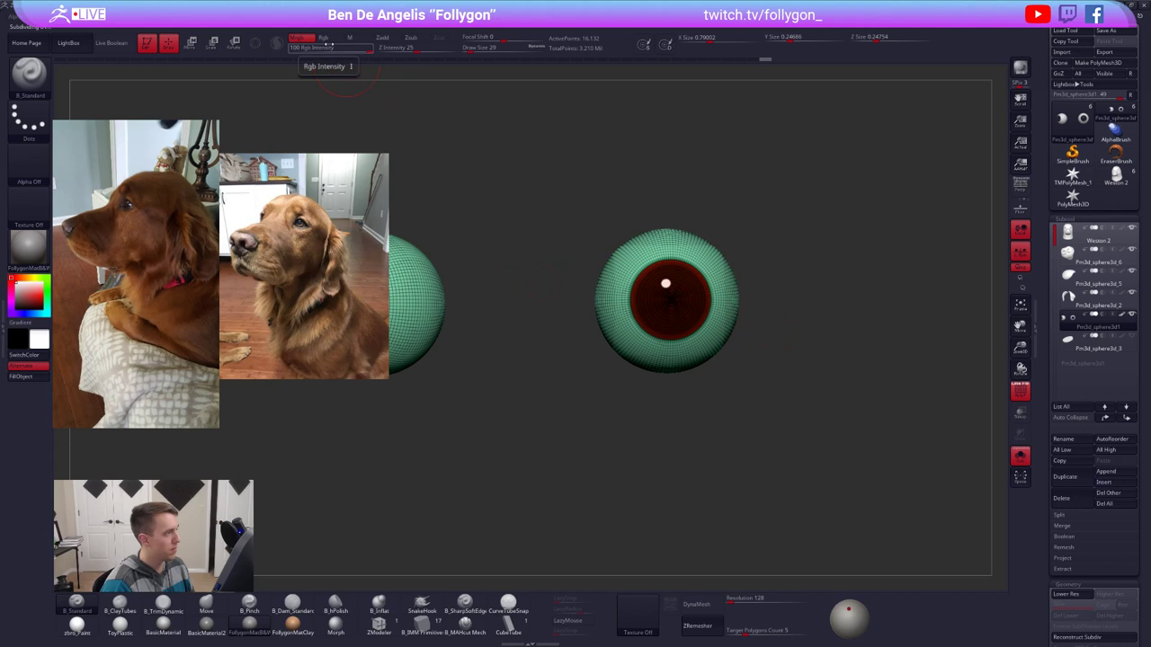
Step: Fill the unmasked pupils with black using colour-only Rgb mode, and bring the other subtools back into view
click(330, 37)
key(shift+f)
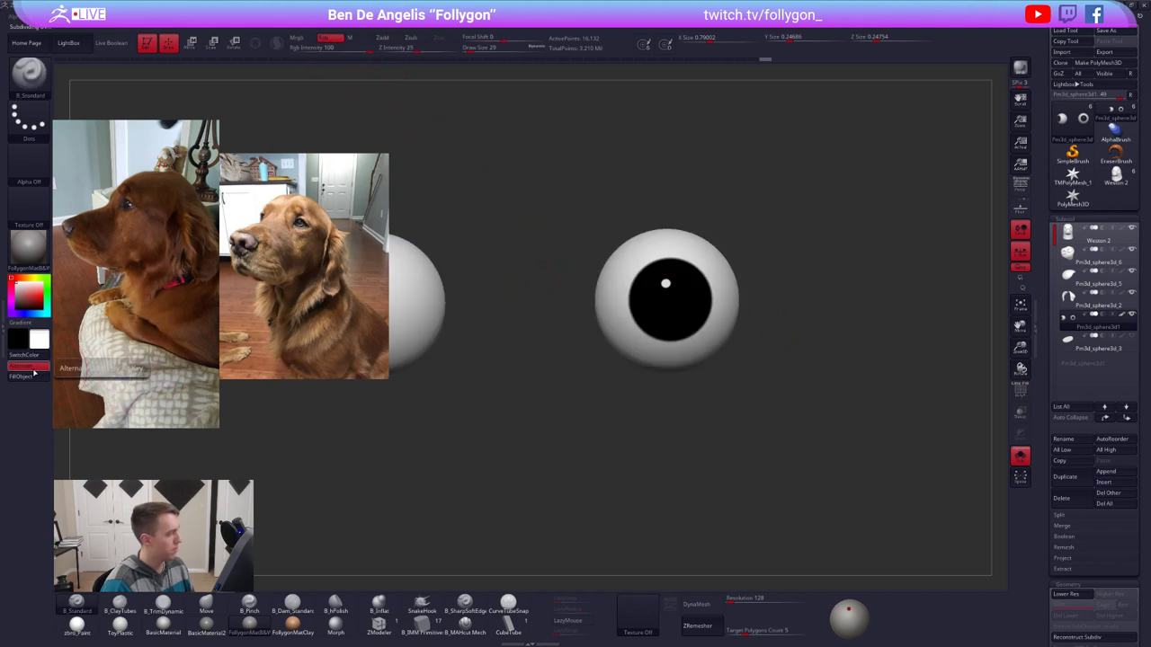
click(31, 376)
key(shift+s)
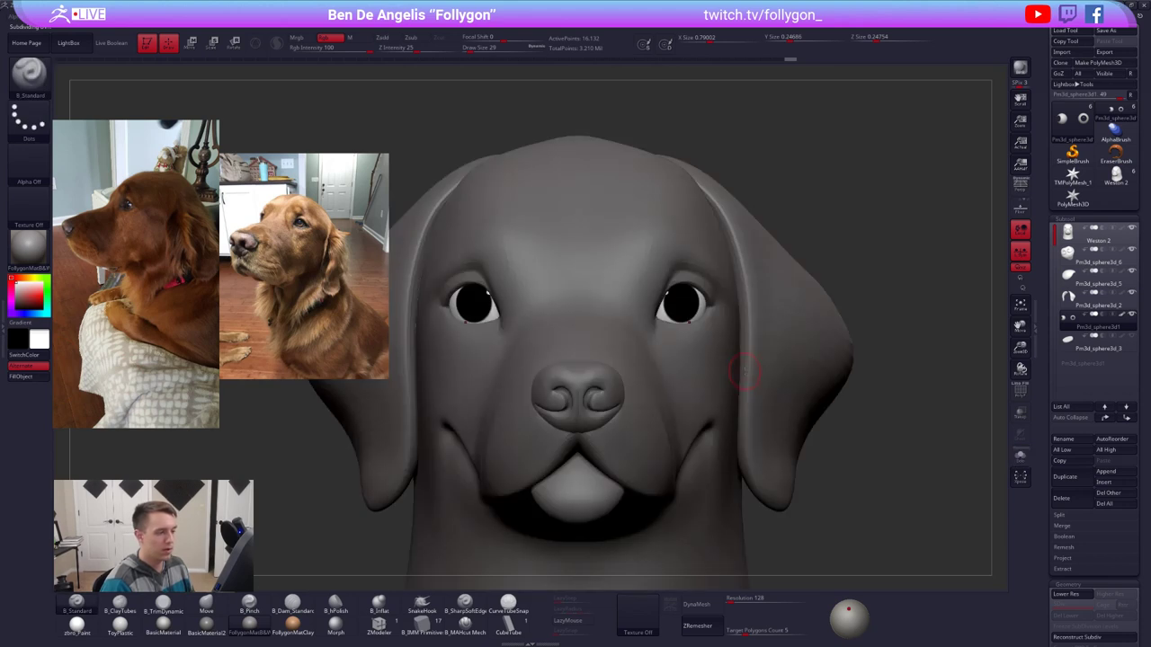
Step: Nudge the eyeballs slightly sideways in their sockets with the transpose line, and return to drawing mode
mouse_move(736, 344)
right_down()
mouse_move(712, 332)
mouse_move(718, 277)
mouse_move(711, 319)
right_up()
key(w)
mouse_move(672, 295)
shift+mouse_down()
mouse_move(733, 295)
mouse_move(704, 295)
shift+mouse_up()
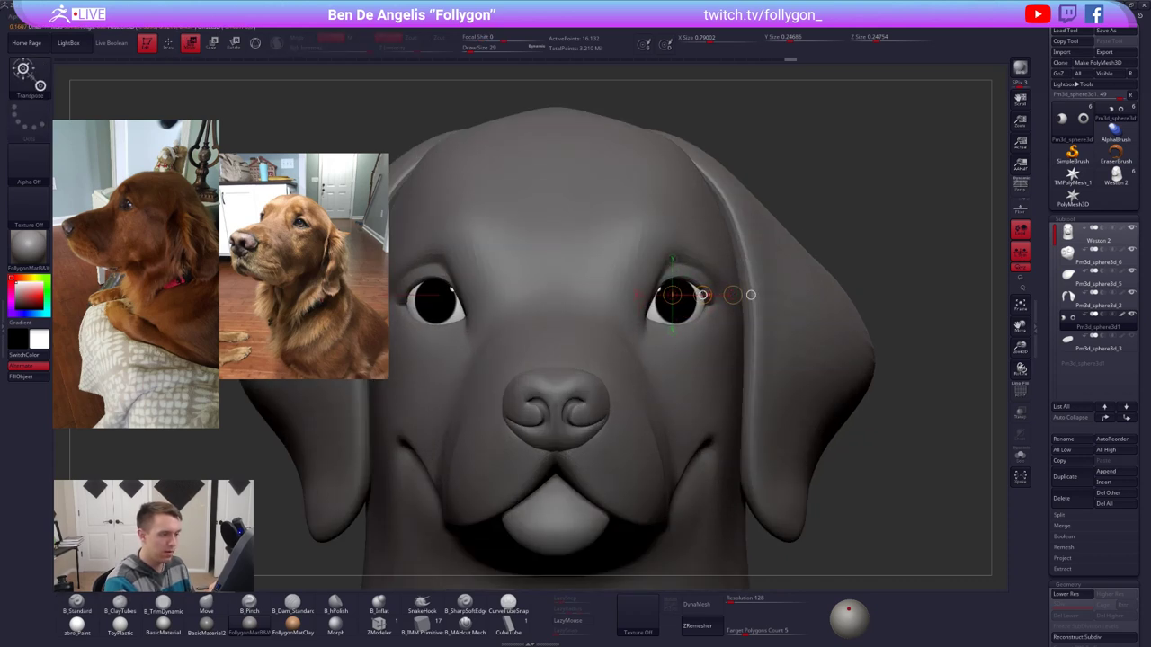
key(q)
right_drag(711, 306, 661, 331)
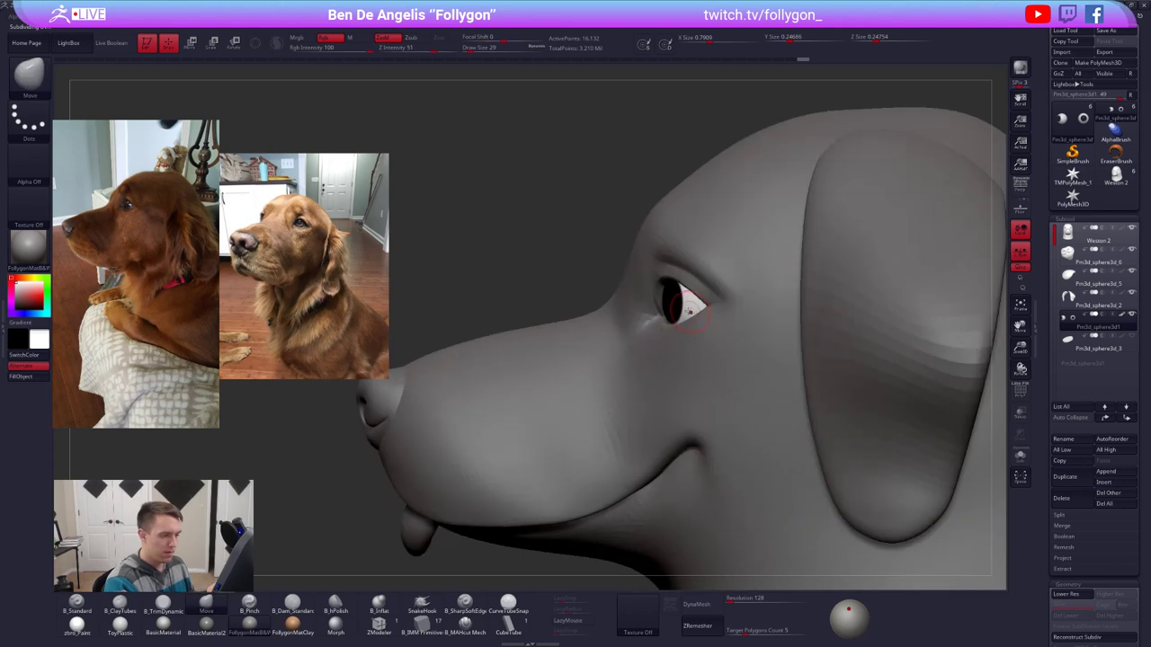
Step: Select the head subtool and set up the ClayTubes brush with a draw size of 81
alt+click(670, 340)
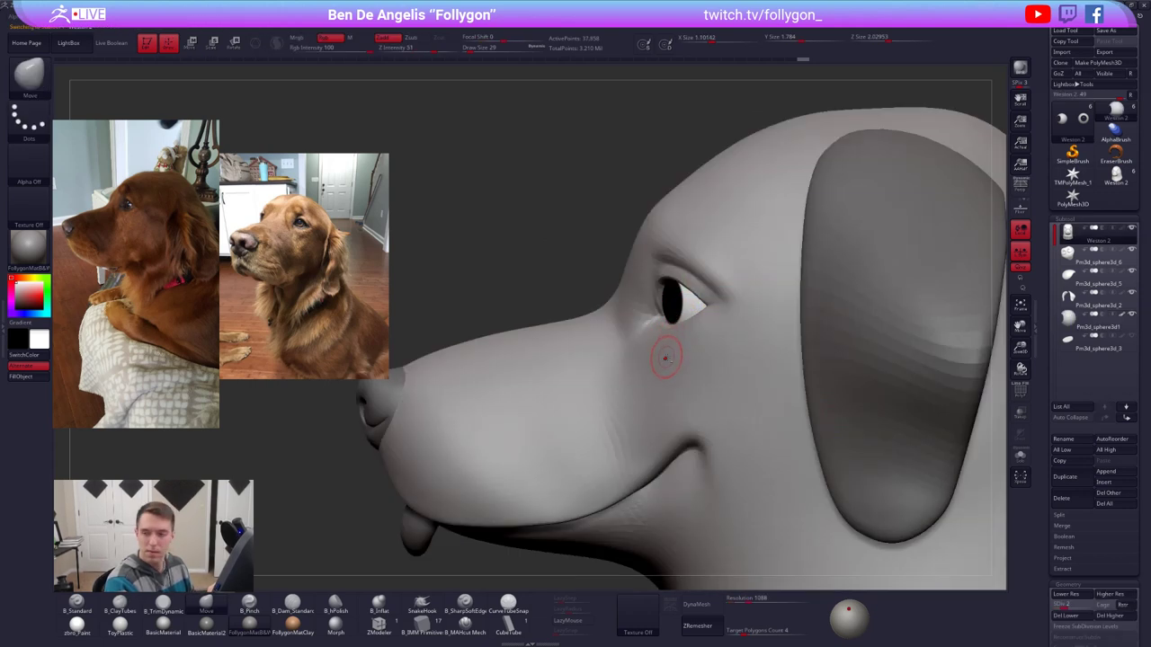
right_drag(793, 362, 762, 378)
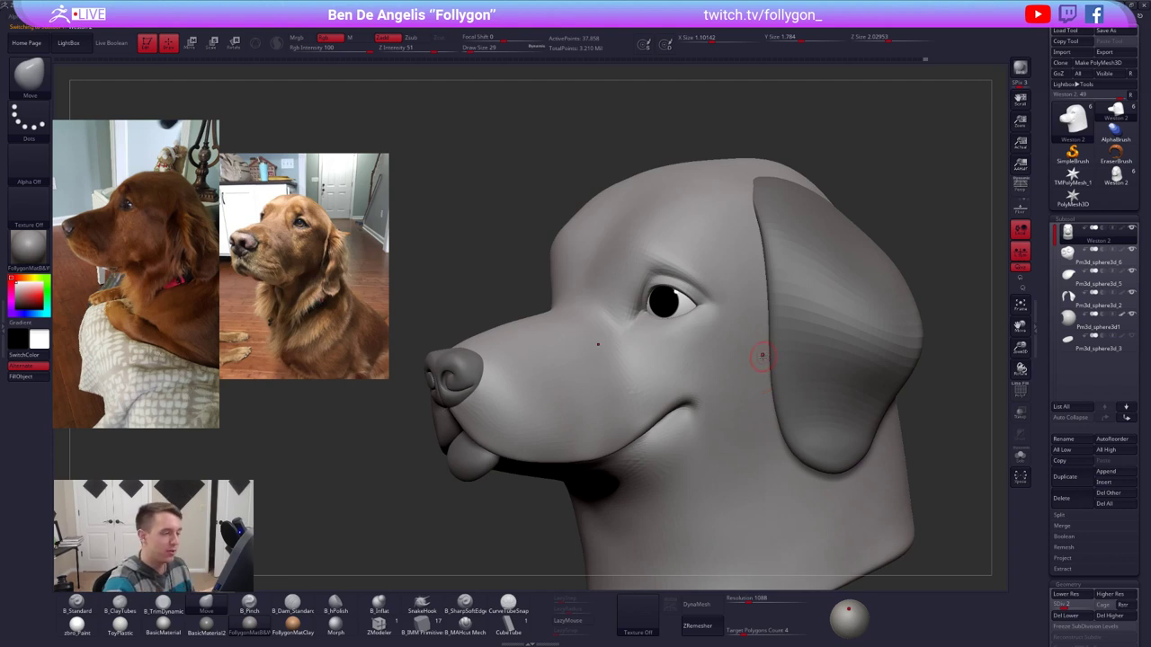
right_drag(762, 357, 790, 350)
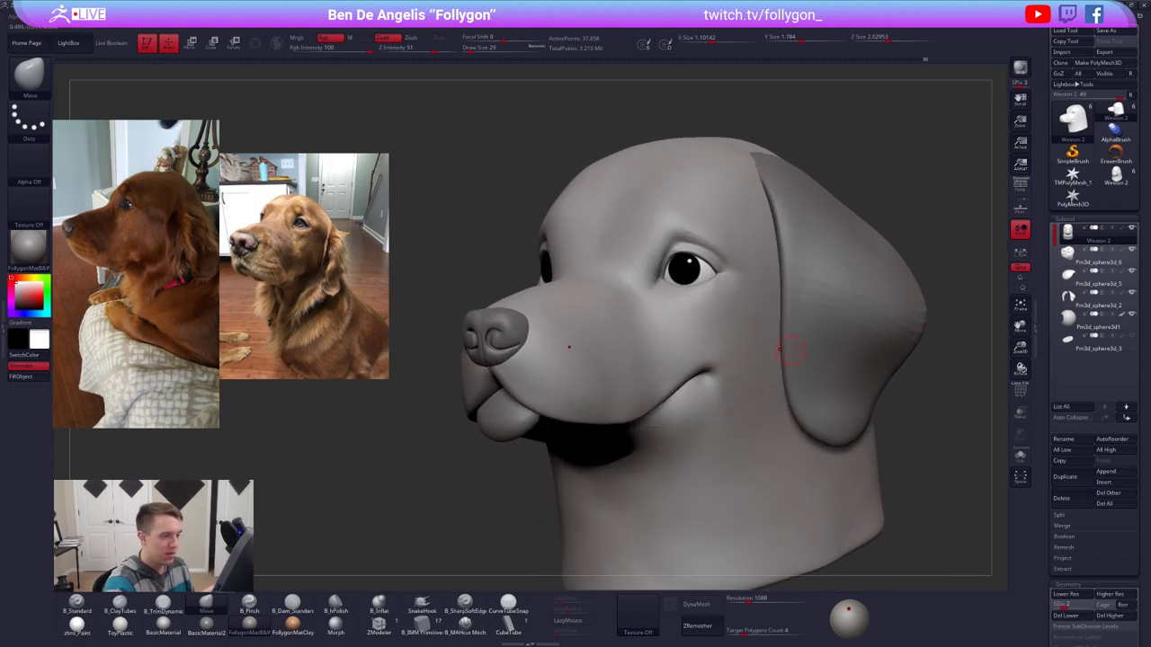
key(space)
drag(723, 312, 732, 310)
alt+right_drag(732, 299, 748, 311)
key(space)
drag(750, 309, 755, 308)
key(2)
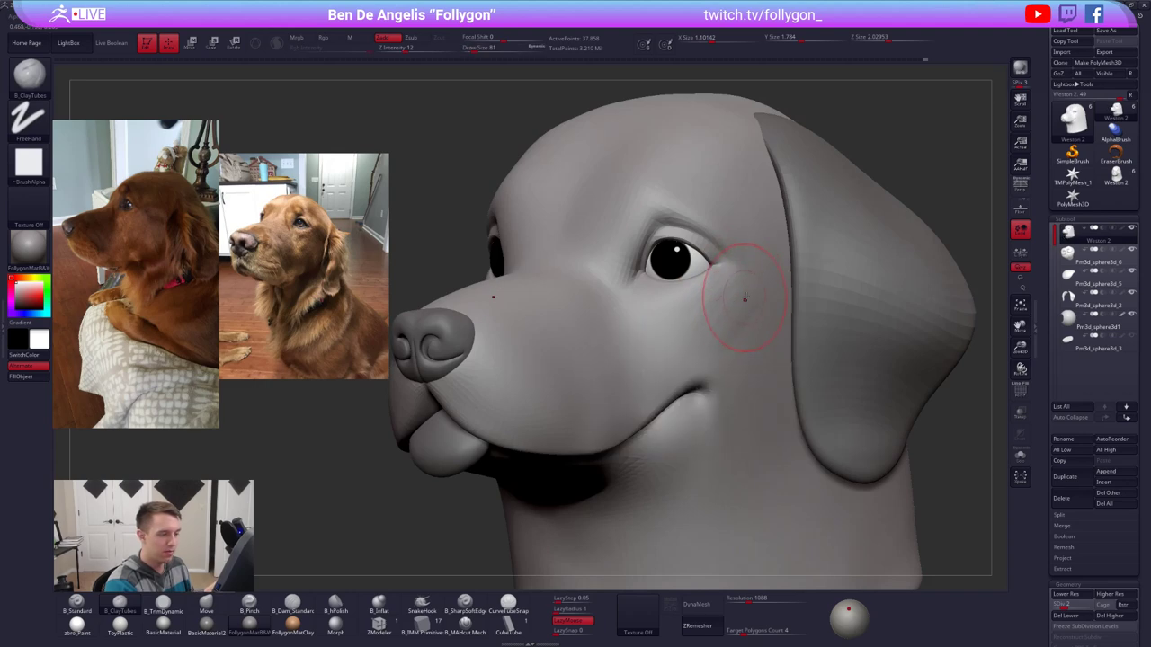
Step: Merge all subtools into a temporary posing mesh with TPoseMesh
mouse_move(693, 329)
right_down()
mouse_move(761, 335)
mouse_move(797, 382)
right_up()
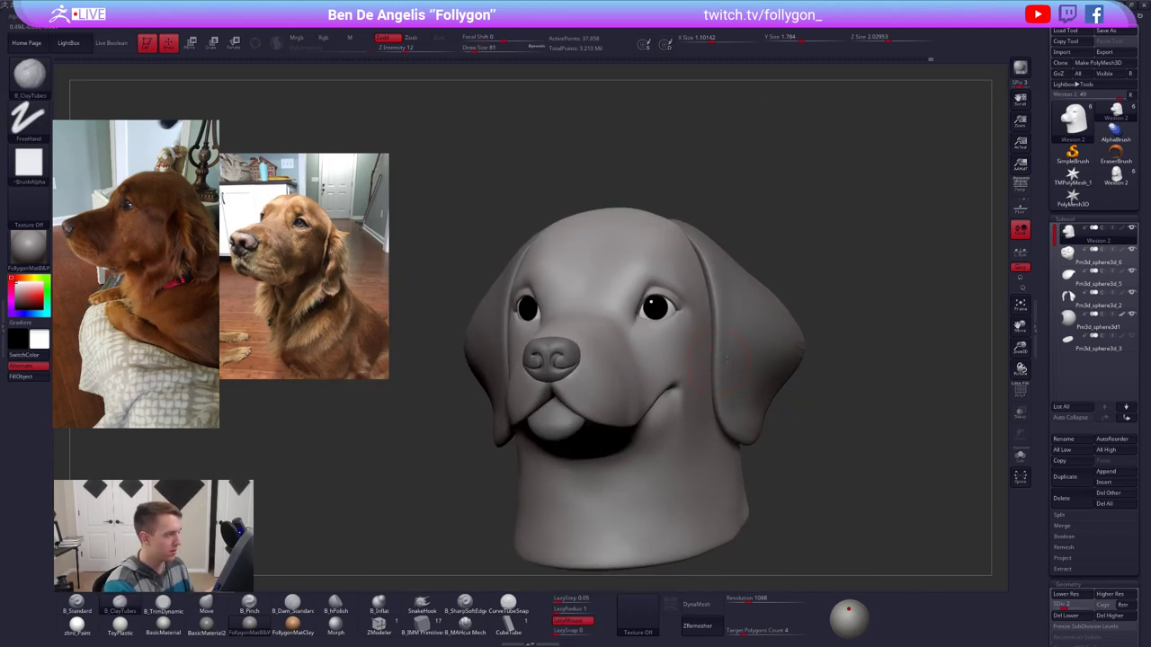
alt+drag(841, 270, 861, 250)
key(ctrl+shift+f)
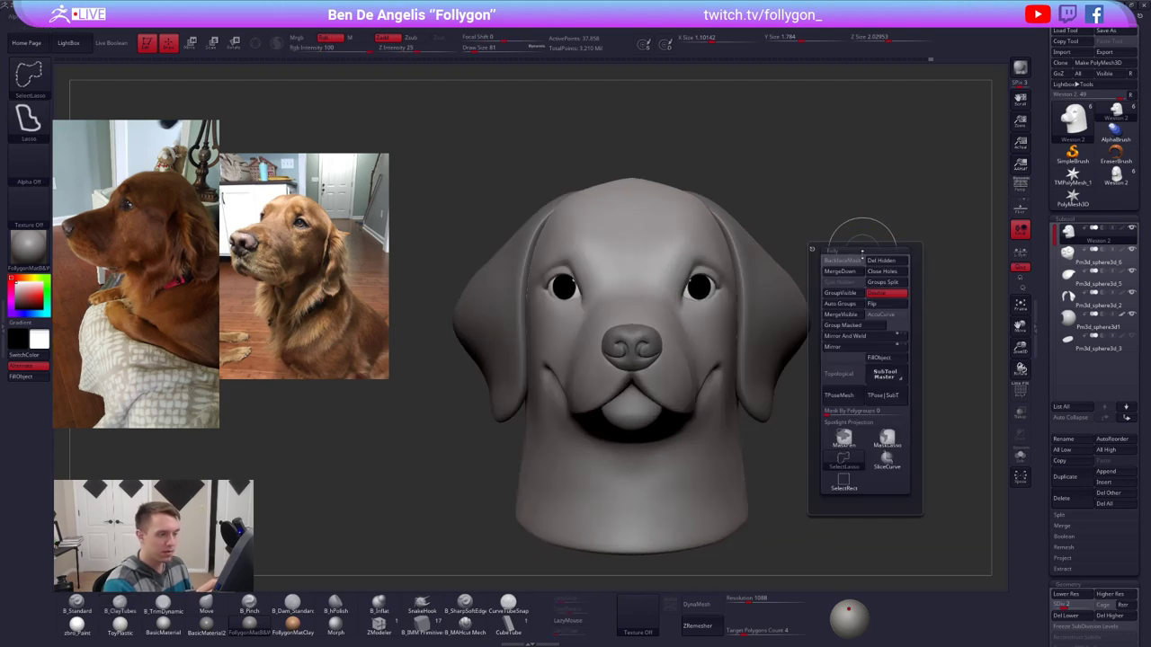
click(847, 394)
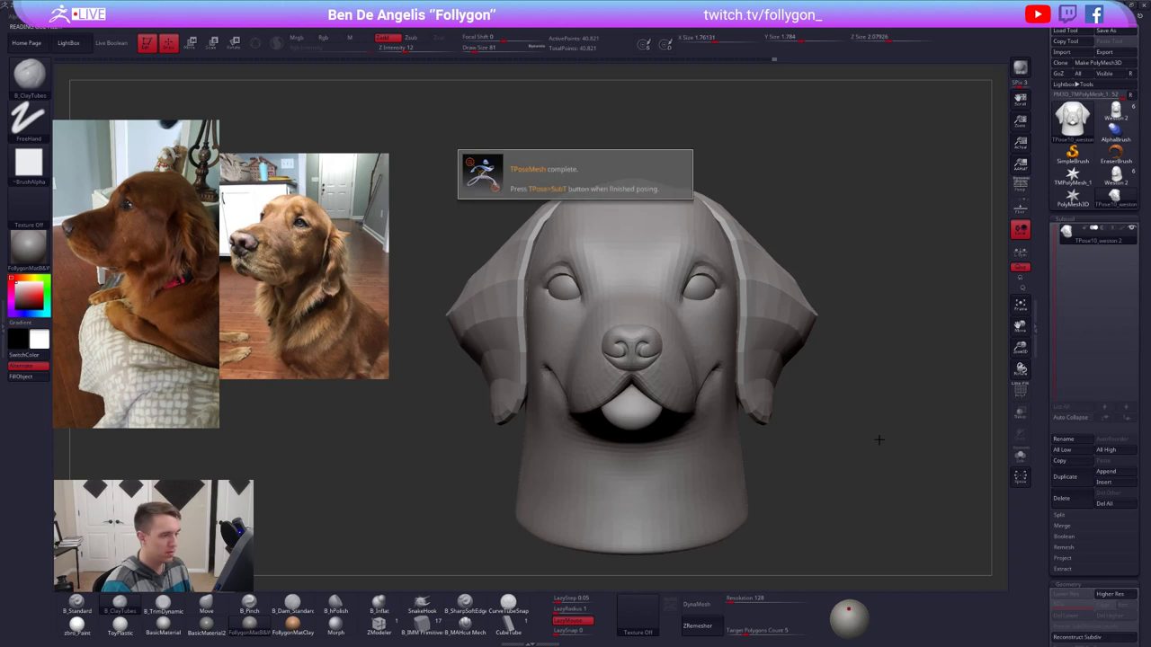
Step: Hide the ears on the posing mesh so only the rest of the head is shown
alt+right_drag(705, 312, 666, 309)
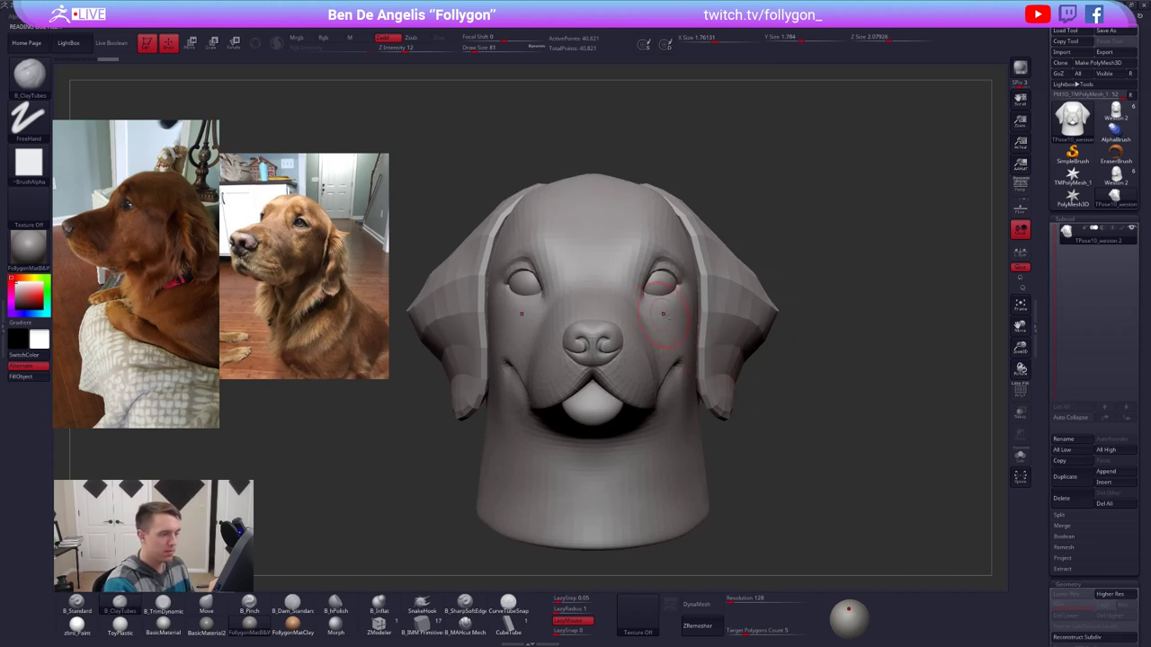
ctrl+shift+click(720, 279)
ctrl+shift+click(838, 253)
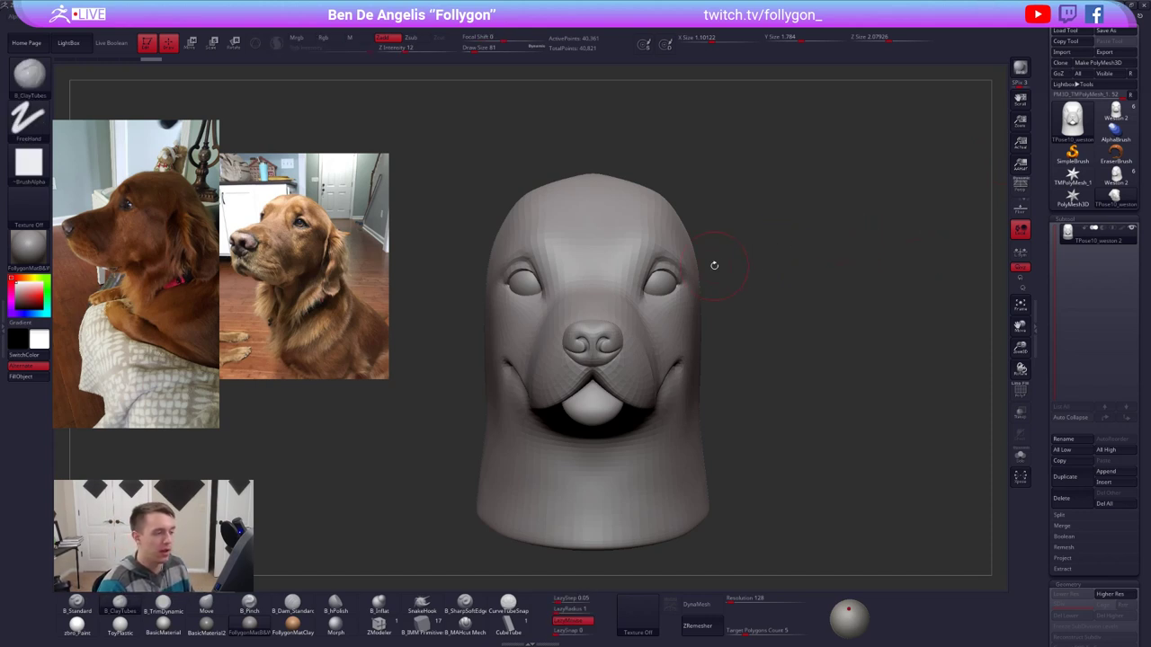
Step: Lasso-mask the areas around both eyes, and trim the mask off the back of the head and the middle of the forehead
mouse_move(714, 264)
alt+mouse_down()
mouse_move(756, 262)
mouse_move(763, 277)
mouse_move(809, 257)
mouse_move(707, 292)
mouse_move(658, 147)
mouse_move(852, 194)
alt+mouse_up()
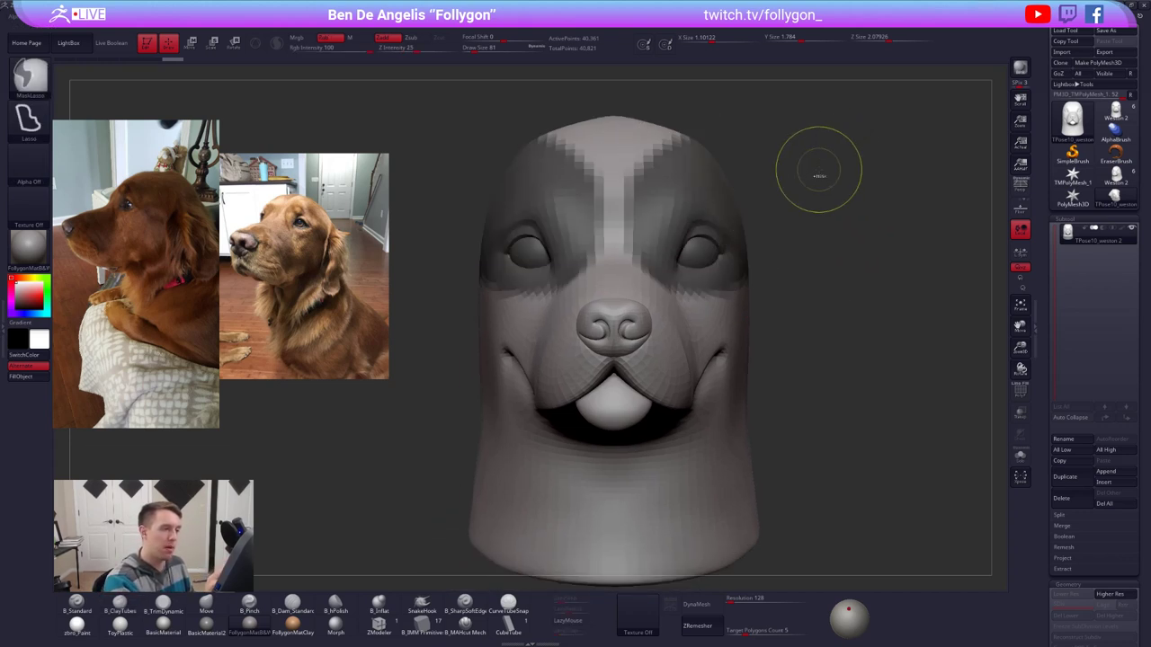
mouse_move(708, 272)
alt+right_down()
mouse_move(706, 259)
mouse_move(708, 272)
alt+right_up()
drag(707, 272, 742, 279)
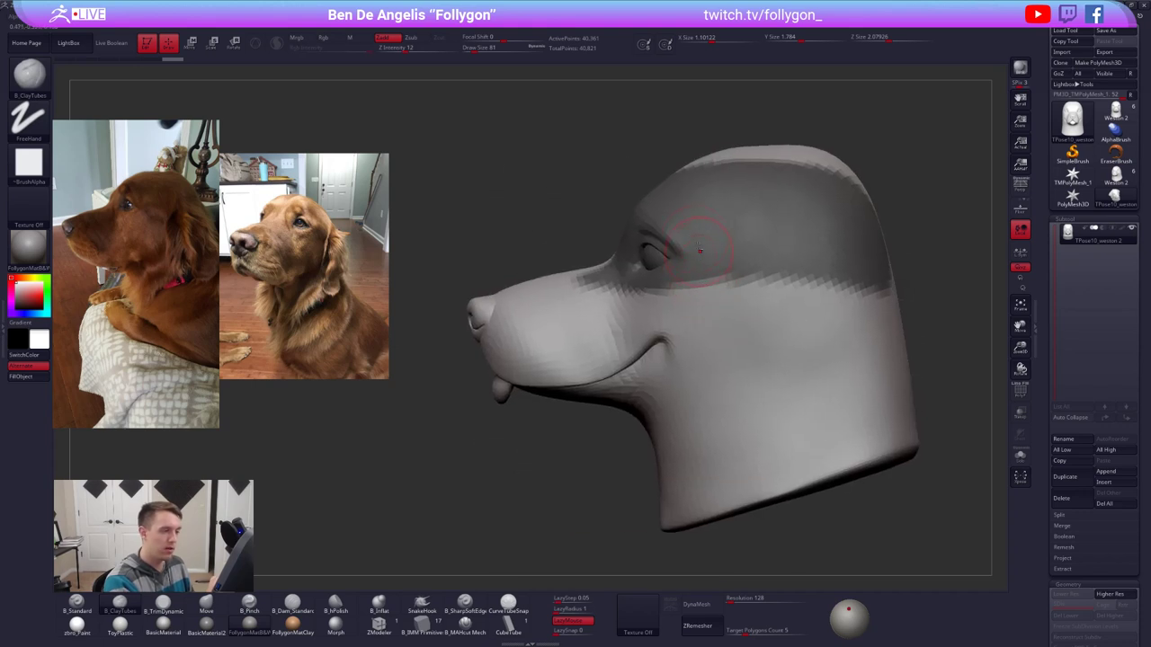
mouse_move(663, 159)
ctrl+mouse_down()
mouse_move(702, 378)
mouse_move(933, 102)
ctrl+mouse_up()
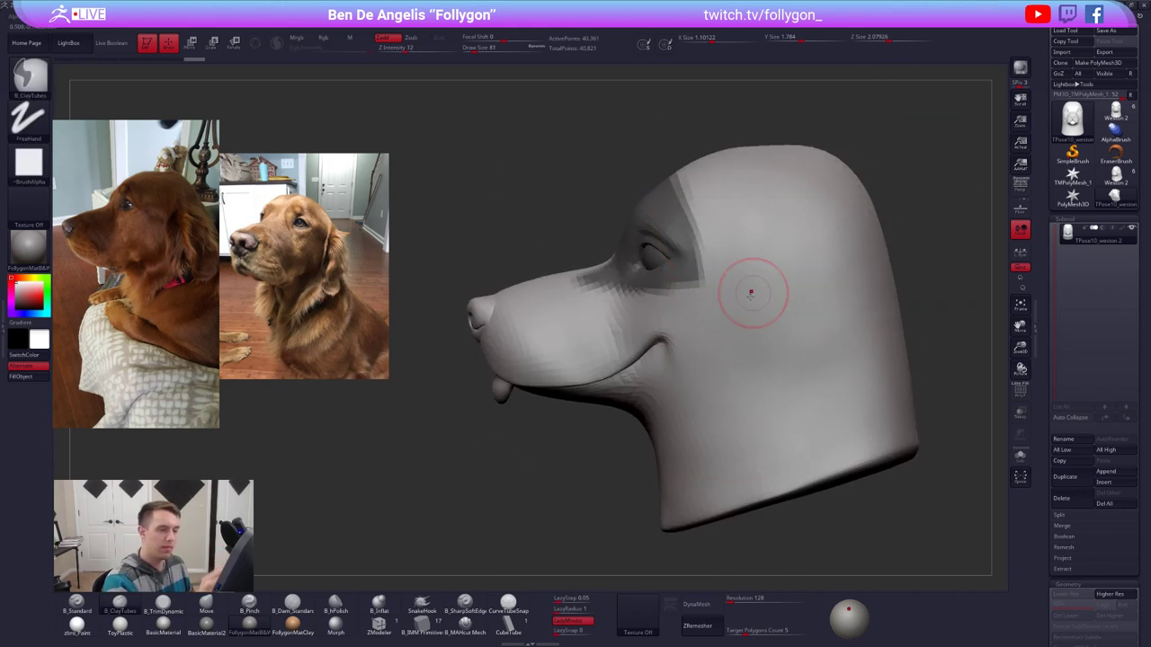
mouse_move(750, 293)
right_down()
mouse_move(845, 297)
mouse_move(832, 324)
mouse_move(731, 317)
mouse_move(687, 363)
right_up()
mouse_move(687, 276)
ctrl+alt+mouse_down()
mouse_move(585, 362)
mouse_move(570, 353)
ctrl+alt+mouse_up()
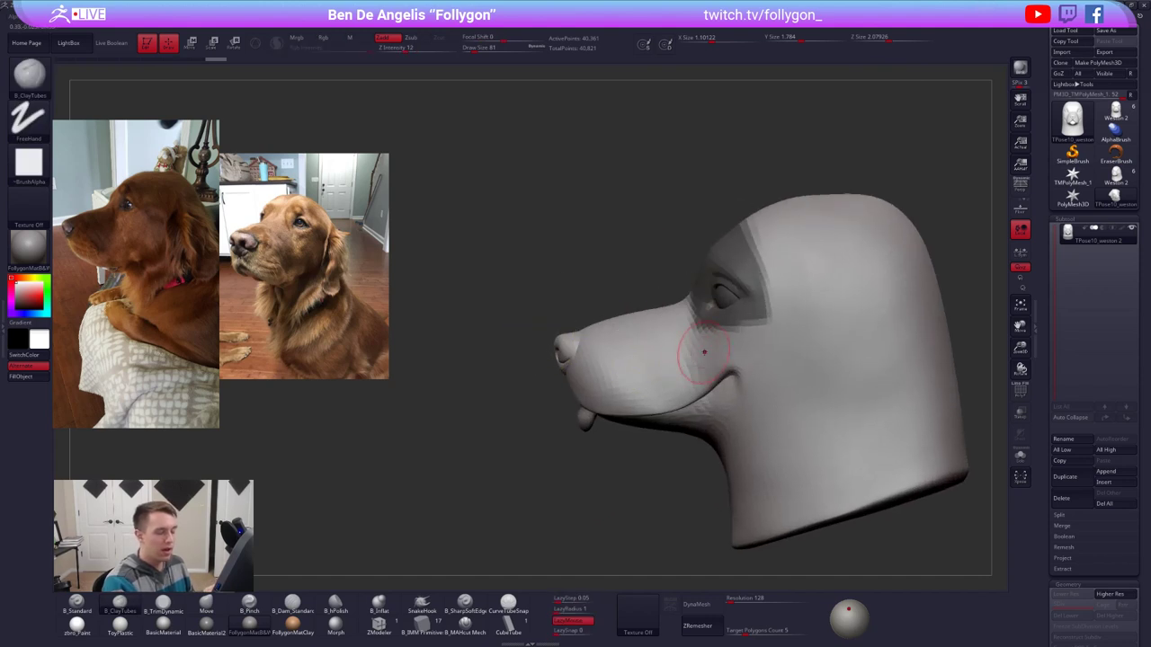
mouse_move(704, 351)
shift+right_down()
mouse_move(788, 350)
mouse_move(761, 342)
shift+right_up()
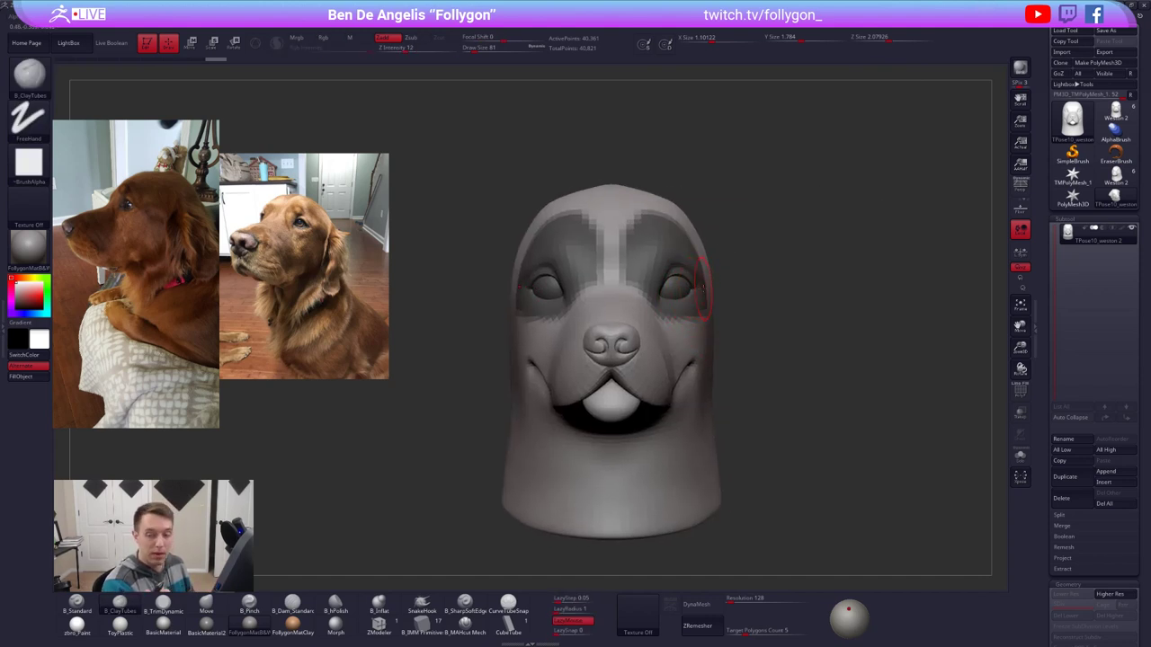
alt+right_drag(717, 275, 723, 285)
ctrl+right_drag(723, 284, 719, 315)
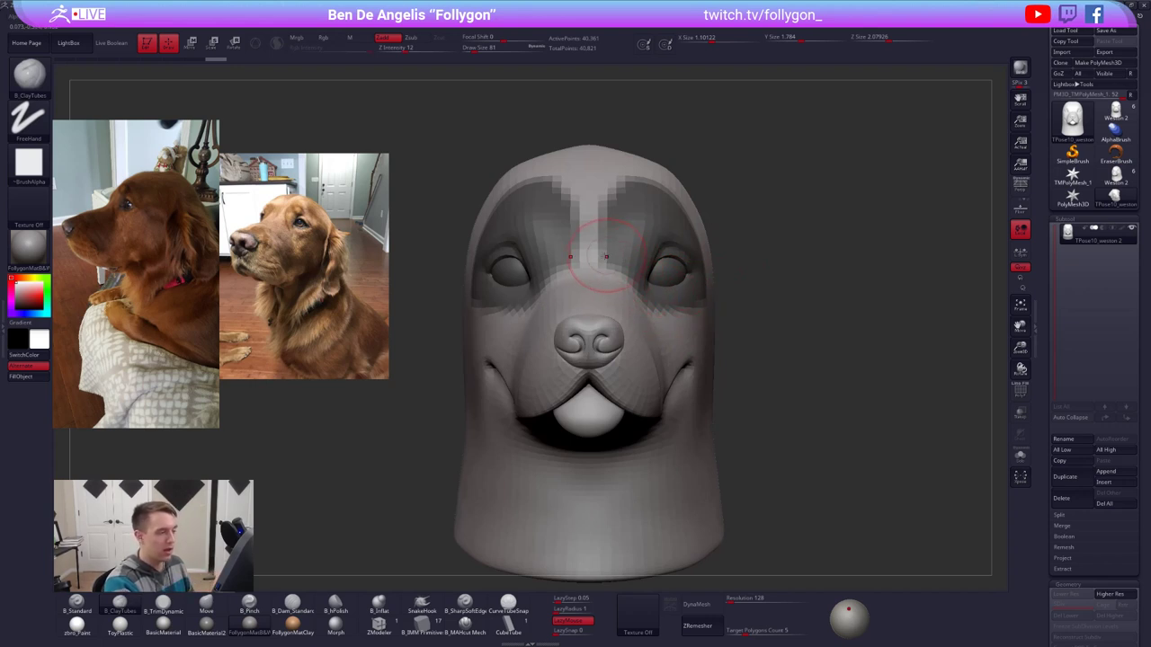
mouse_move(596, 267)
ctrl+mouse_down()
mouse_move(689, 174)
mouse_move(596, 95)
mouse_move(594, 260)
ctrl+mouse_up()
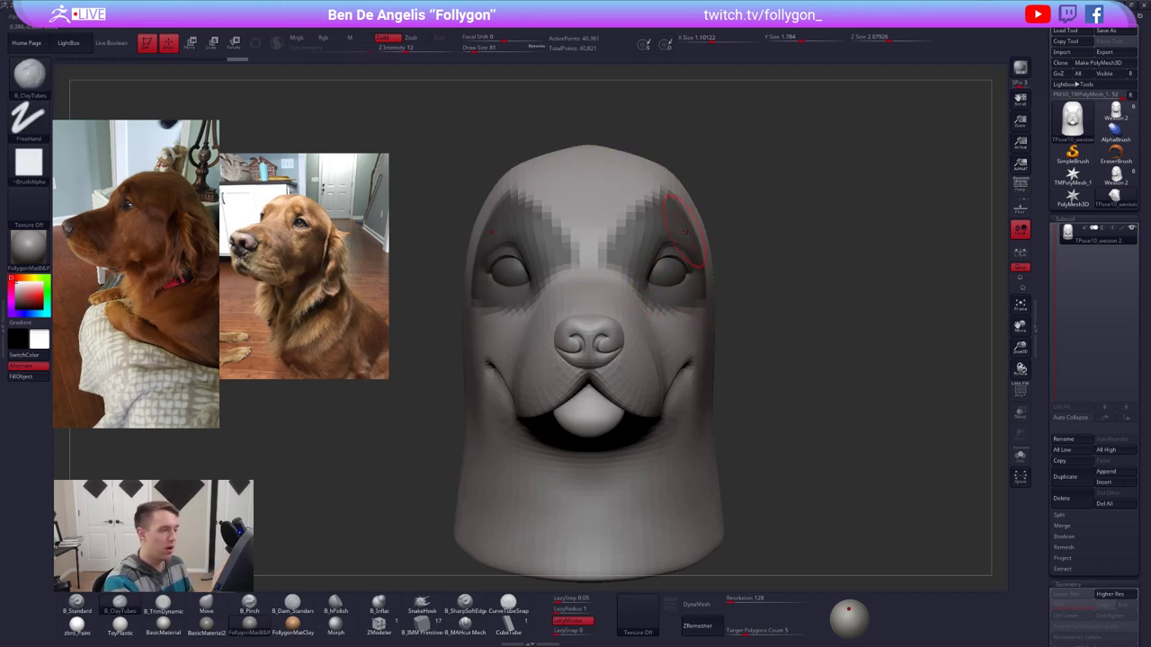
Step: Blur the eye-area mask, and invert it with the ears shown again so that only the eye regions are editable
ctrl+click(688, 244)
ctrl+click(692, 248)
ctrl+click(694, 251)
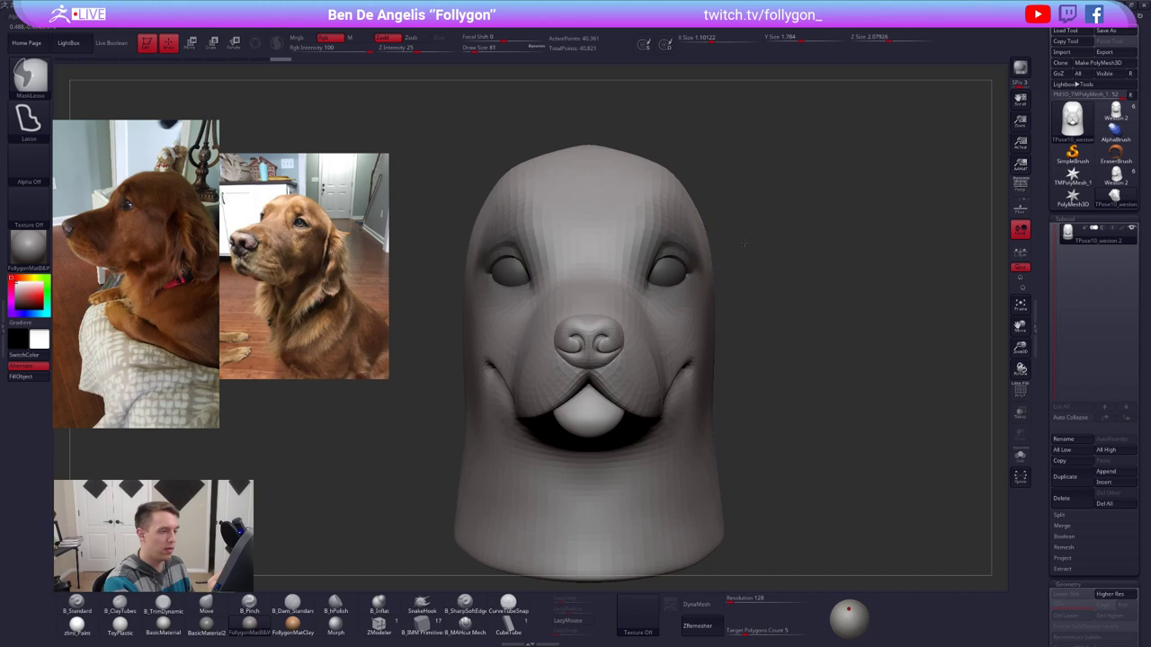
ctrl+click(739, 255)
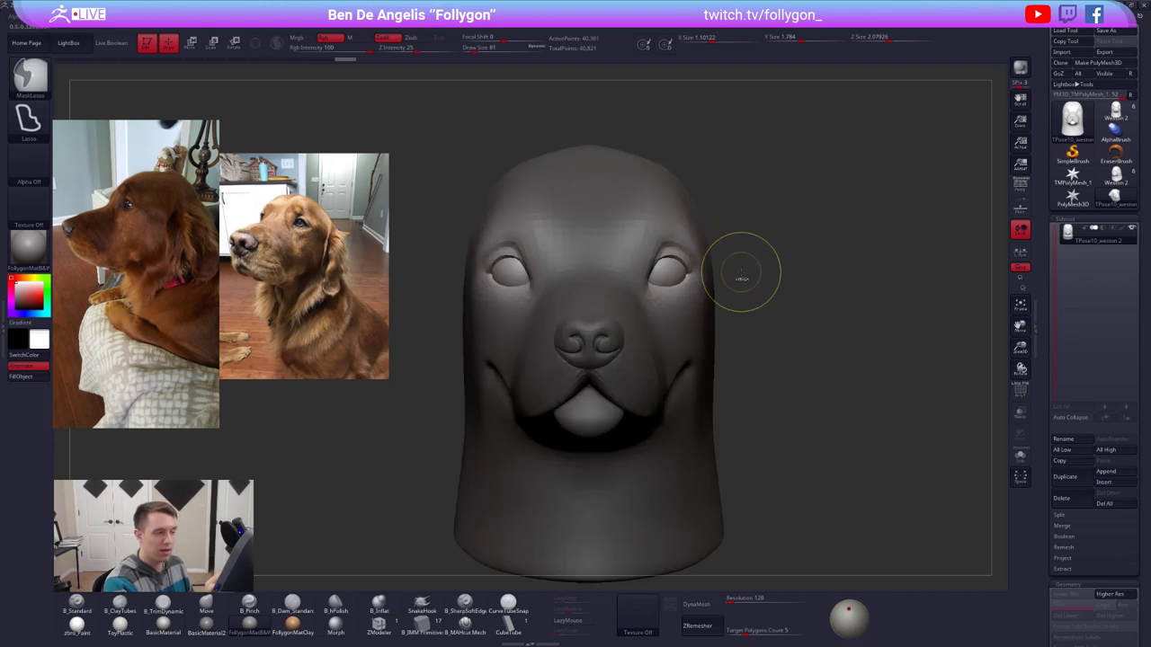
ctrl+drag(743, 269, 747, 279)
ctrl+shift+click(747, 280)
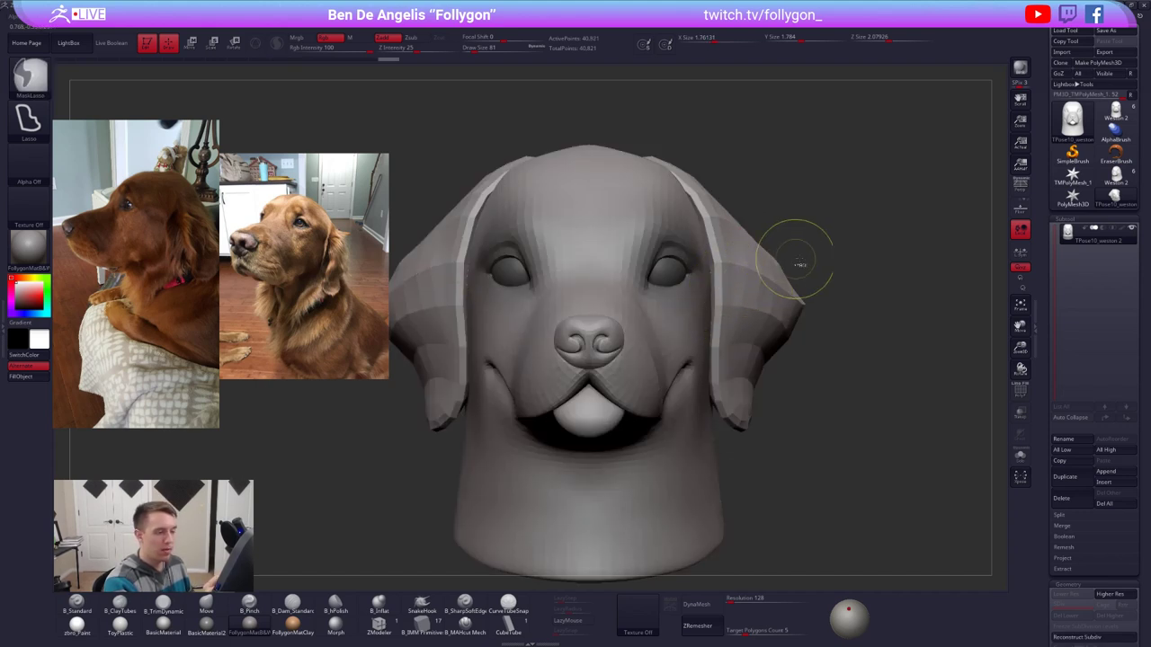
ctrl+click(740, 300)
ctrl+right_drag(741, 299, 727, 294)
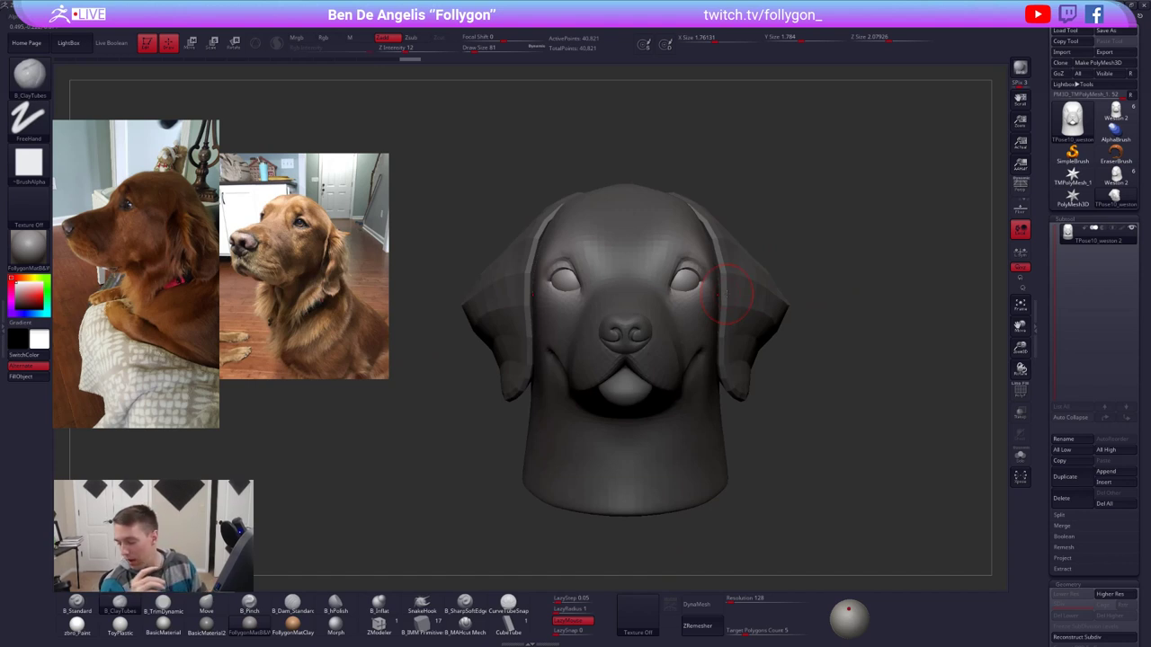
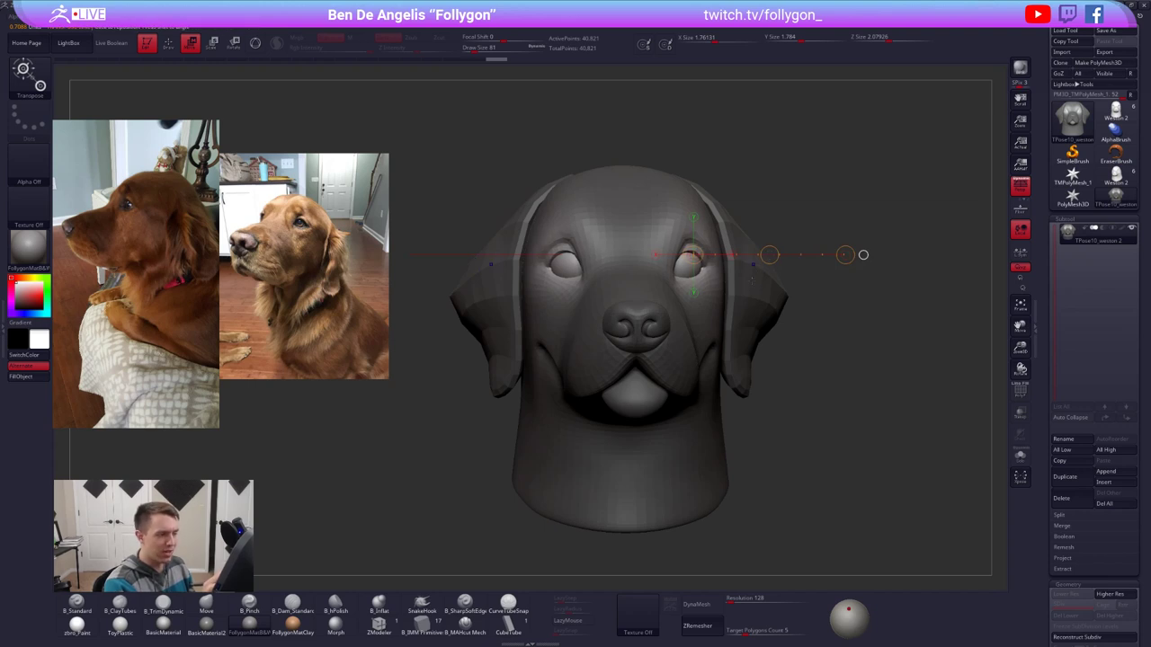
Step: Try moving the unmasked eye regions closer together with the transpose line, and undo the move
right_drag(665, 301, 769, 315)
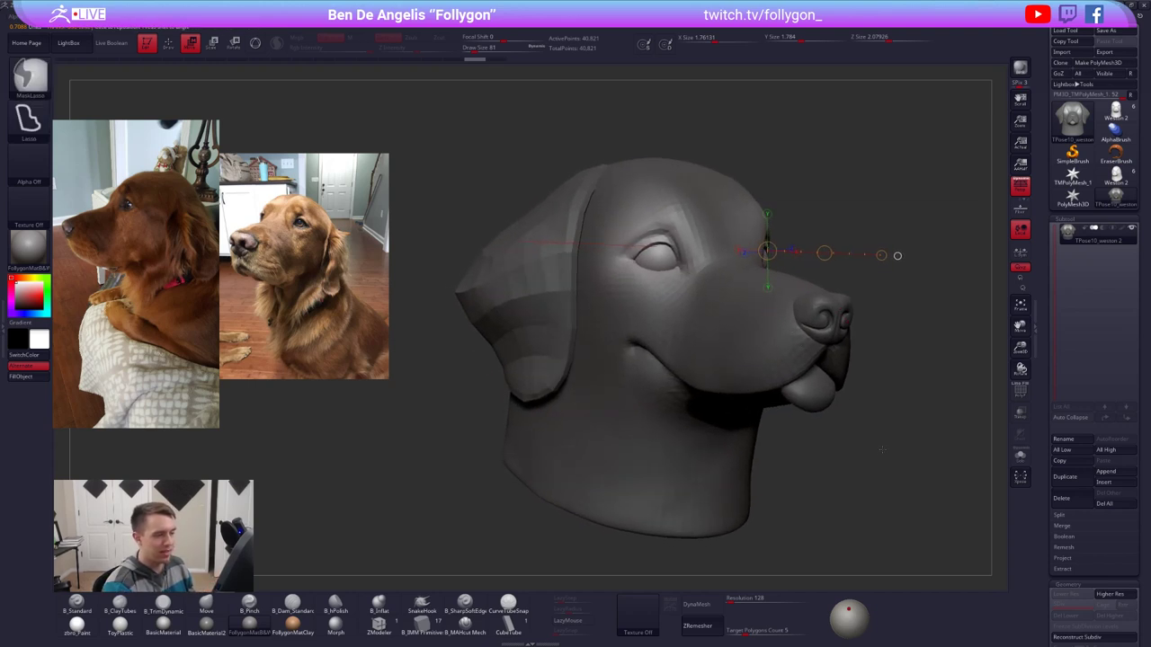
mouse_move(877, 450)
right_down()
mouse_move(856, 440)
mouse_move(840, 397)
right_up()
drag(838, 397, 805, 498)
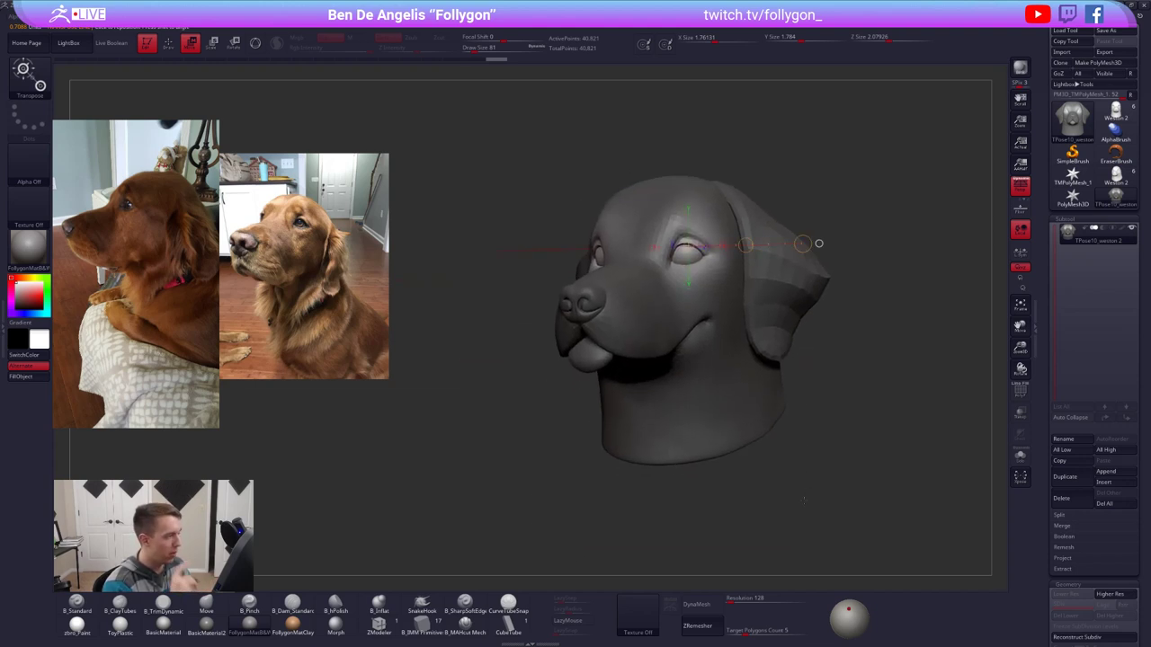
mouse_move(819, 242)
mouse_down()
mouse_move(806, 245)
mouse_move(846, 240)
mouse_up()
drag(761, 239, 760, 239)
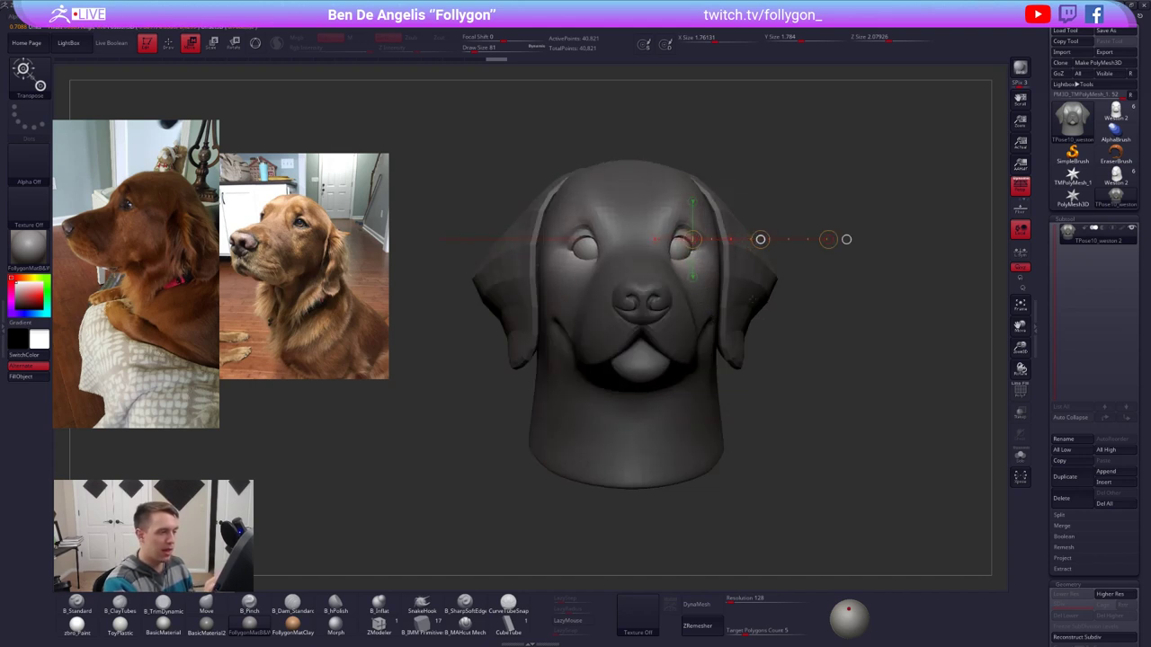
mouse_move(810, 486)
mouse_down()
mouse_move(886, 497)
mouse_move(800, 502)
mouse_up()
key(ctrl+z)
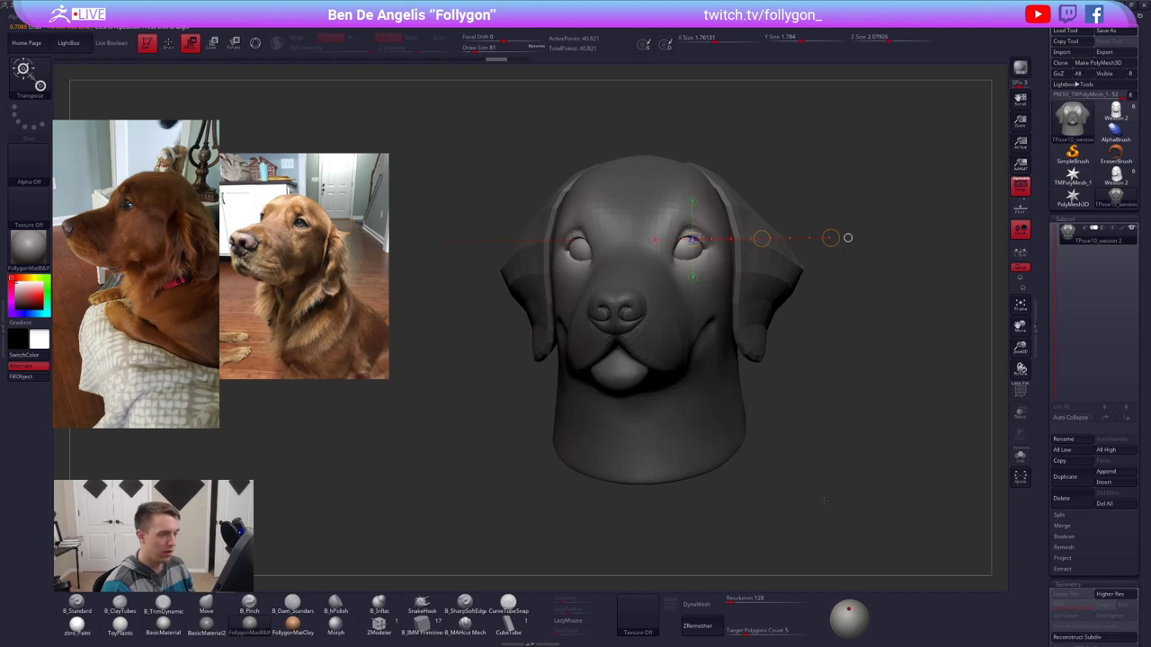
Step: Clear the soft mask, and mask the eyeballs, nose, tongue and ears to leave the head skin editable
key(q)
mouse_move(859, 377)
mouse_down()
mouse_move(814, 382)
mouse_move(886, 413)
mouse_up()
key(ctrl+z)
key(ctrl+z)
key(ctrl+z)
key(ctrl+z)
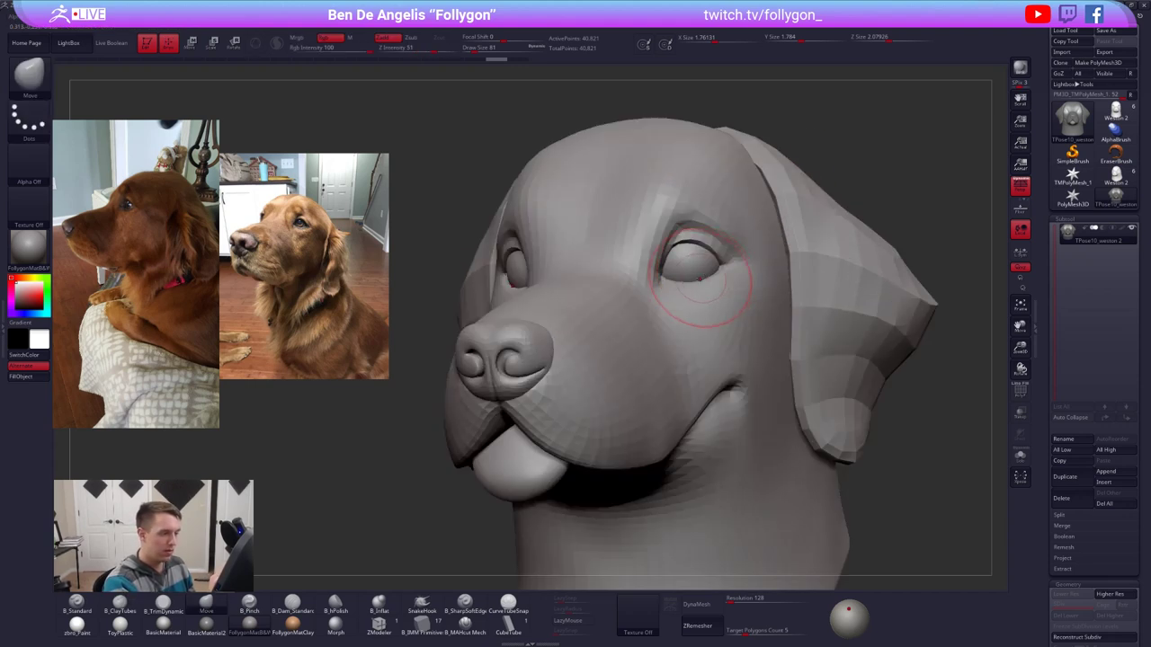
key(ctrl+z)
key(q)
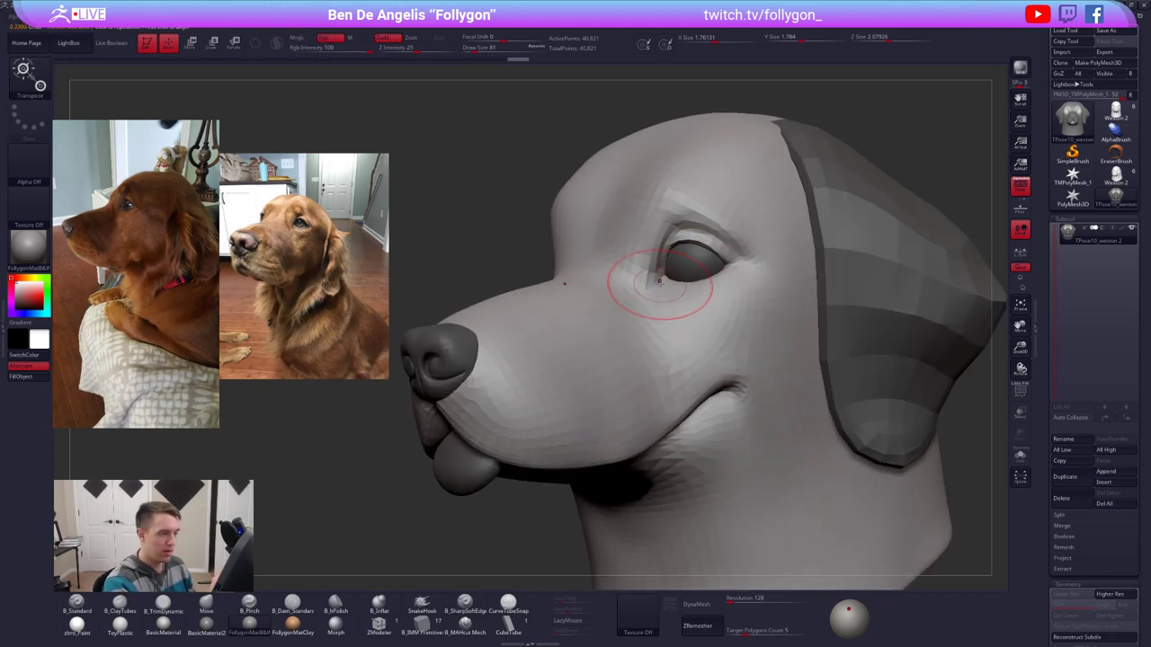
Step: Try smoothing the skin beneath the eye, and undo the strokes
key(ctrl+z)
key(ctrl+z)
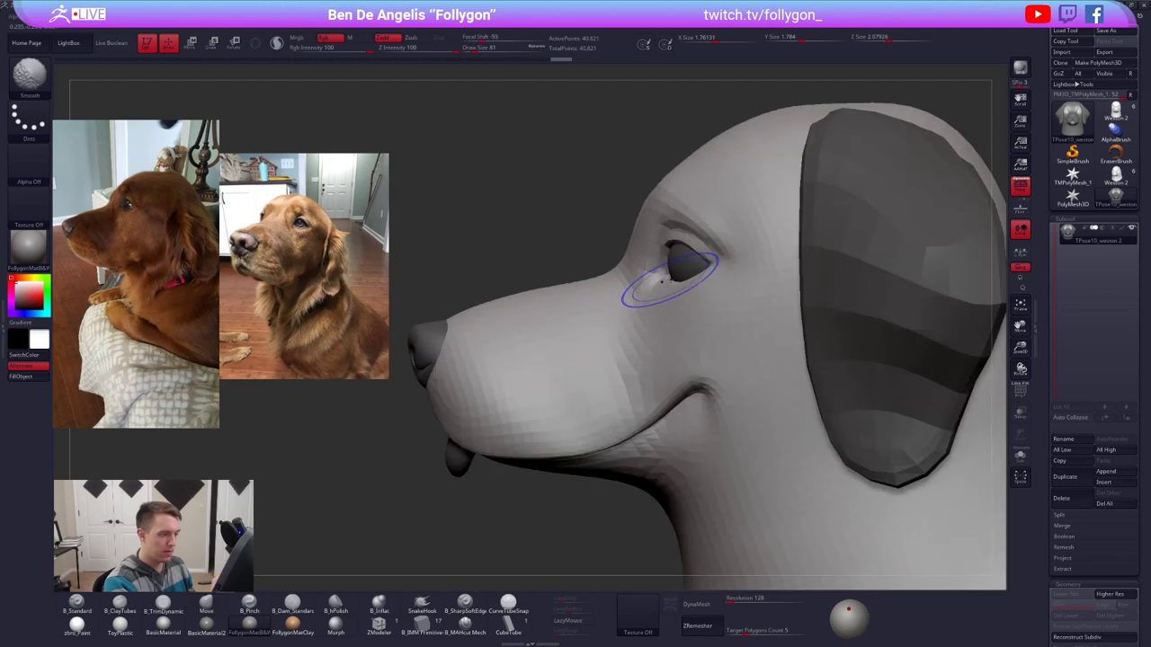
key(ctrl+z)
key(ctrl+z)
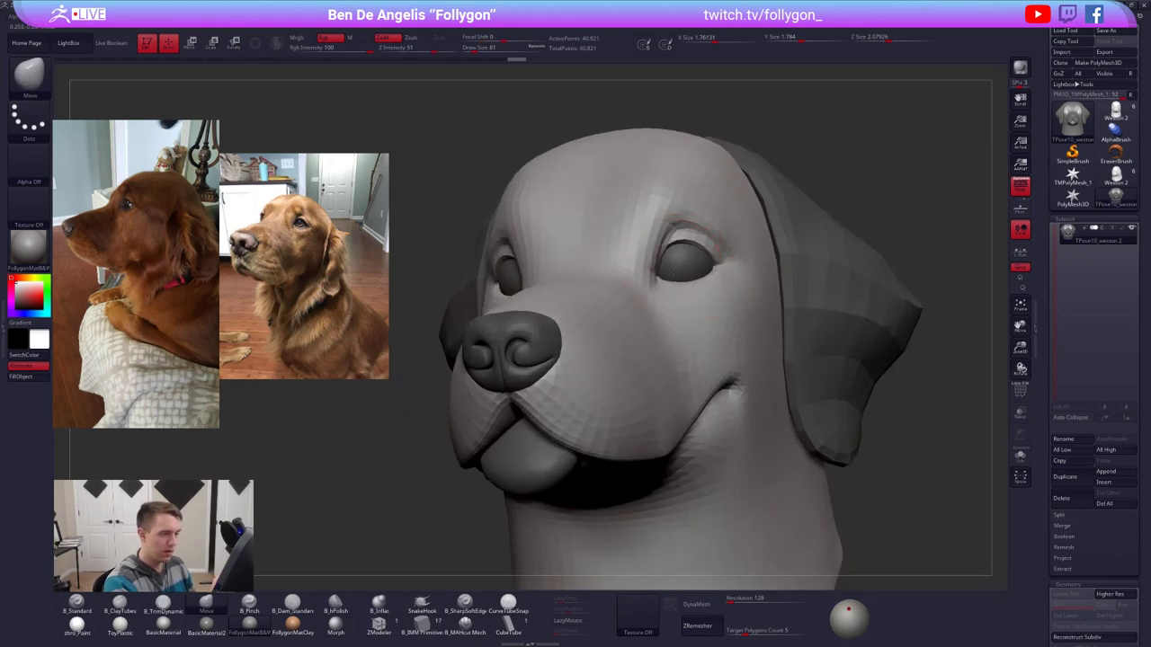
Step: Reshape the eyelids around the eyeballs with the Move brush at draw size 43, and clear the mask
mouse_move(739, 281)
shift+mouse_down()
mouse_move(753, 290)
mouse_move(680, 314)
shift+mouse_up()
key(space)
key(space)
drag(663, 272, 681, 287)
right_drag(681, 287, 764, 292)
ctrl+right_drag(724, 378, 711, 300)
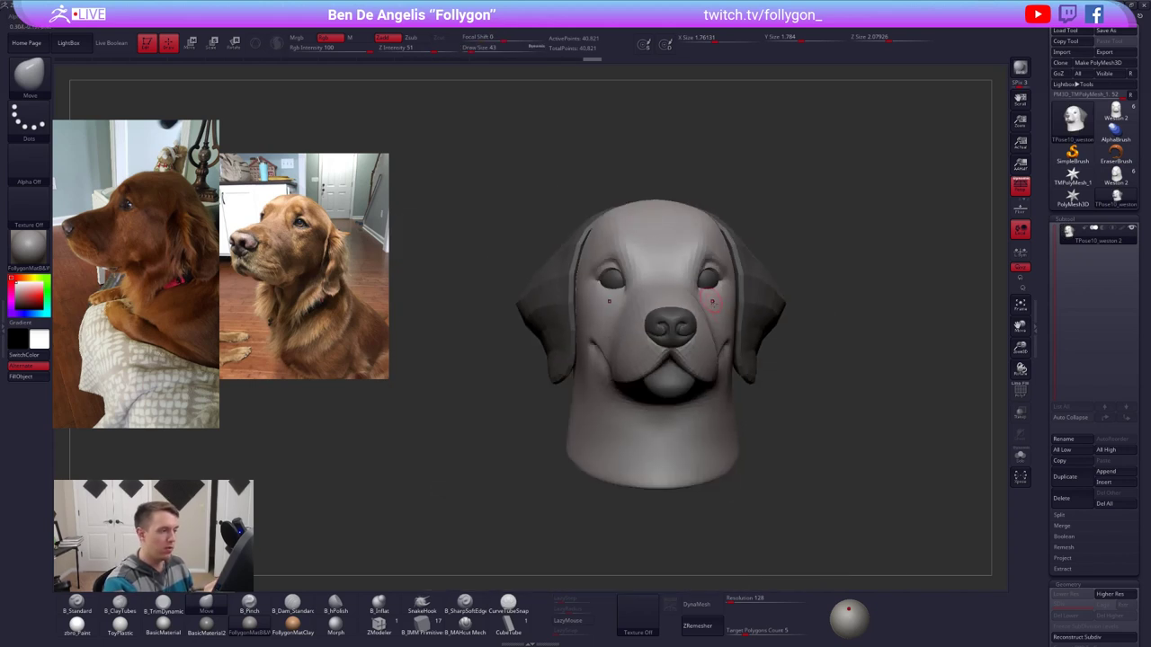
right_drag(792, 333, 730, 345)
ctrl+drag(494, 375, 491, 406)
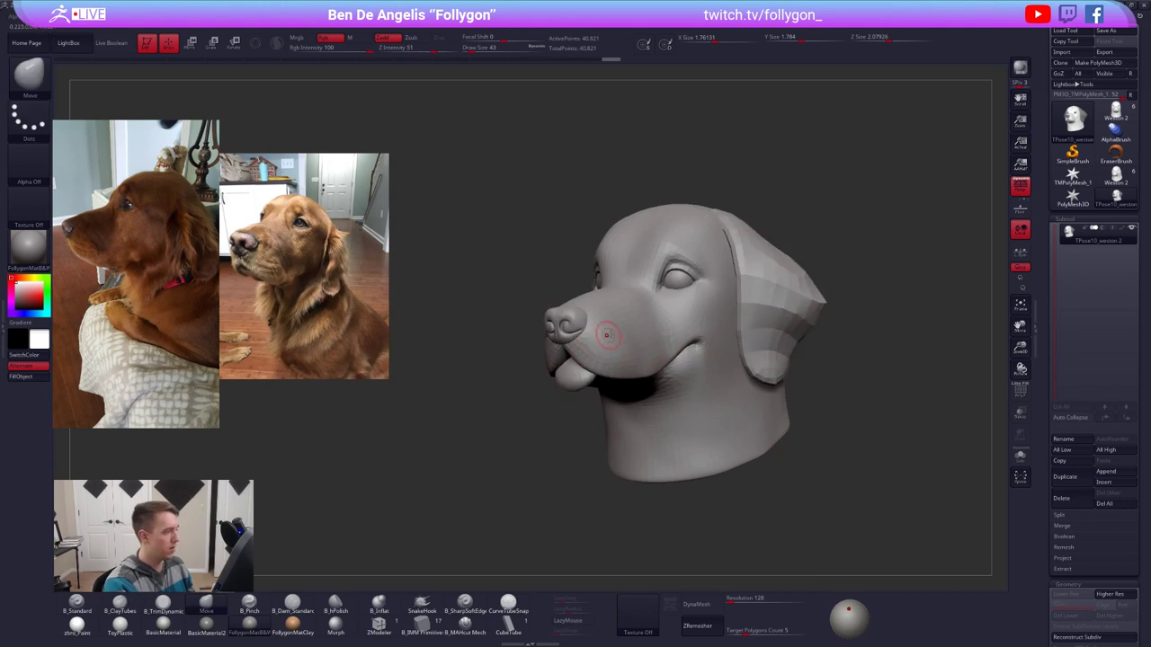
Step: Adjust the cheek around the mouth corner with the Move brush at a draw size of about 150
ctrl+right_drag(609, 334, 624, 360)
key(space)
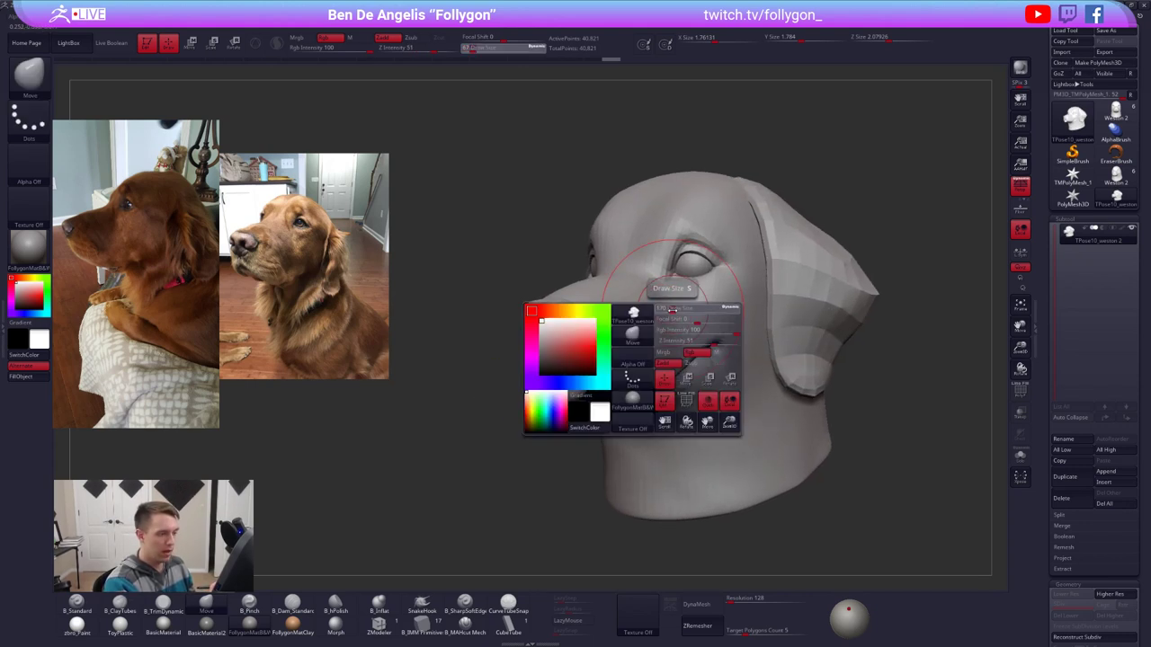
drag(667, 309, 684, 310)
right_drag(683, 328, 722, 331)
key(space)
drag(720, 331, 729, 331)
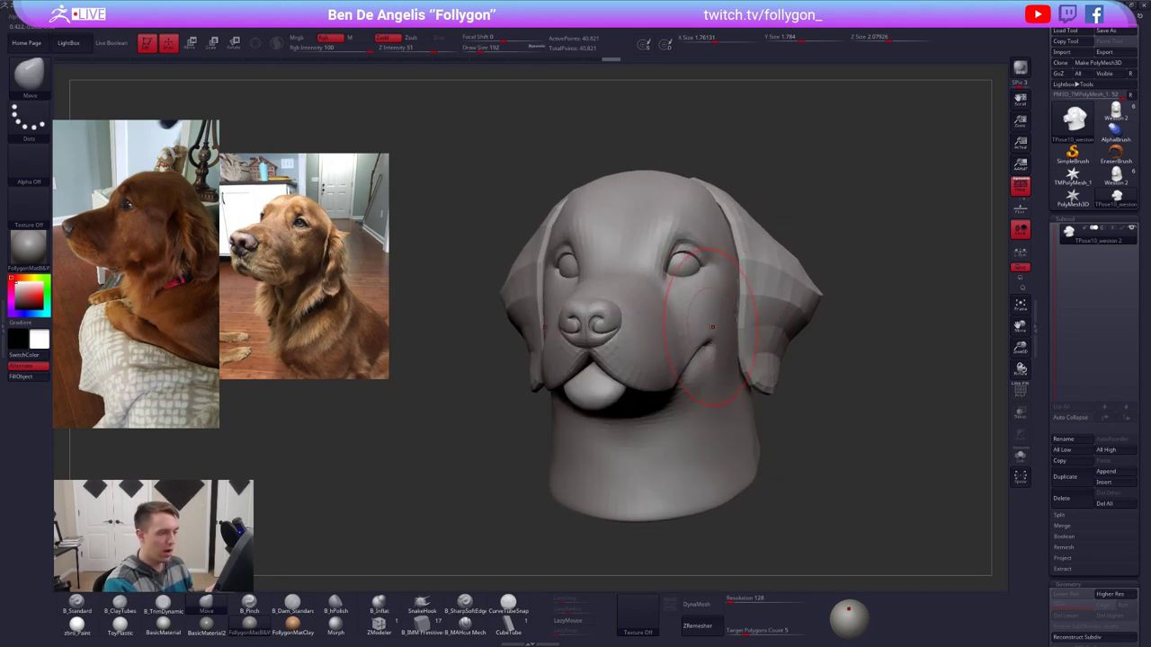
mouse_move(710, 356)
right_down()
mouse_move(775, 361)
mouse_move(644, 367)
mouse_move(680, 362)
mouse_move(696, 334)
mouse_move(672, 343)
mouse_move(699, 347)
right_up()
key(space)
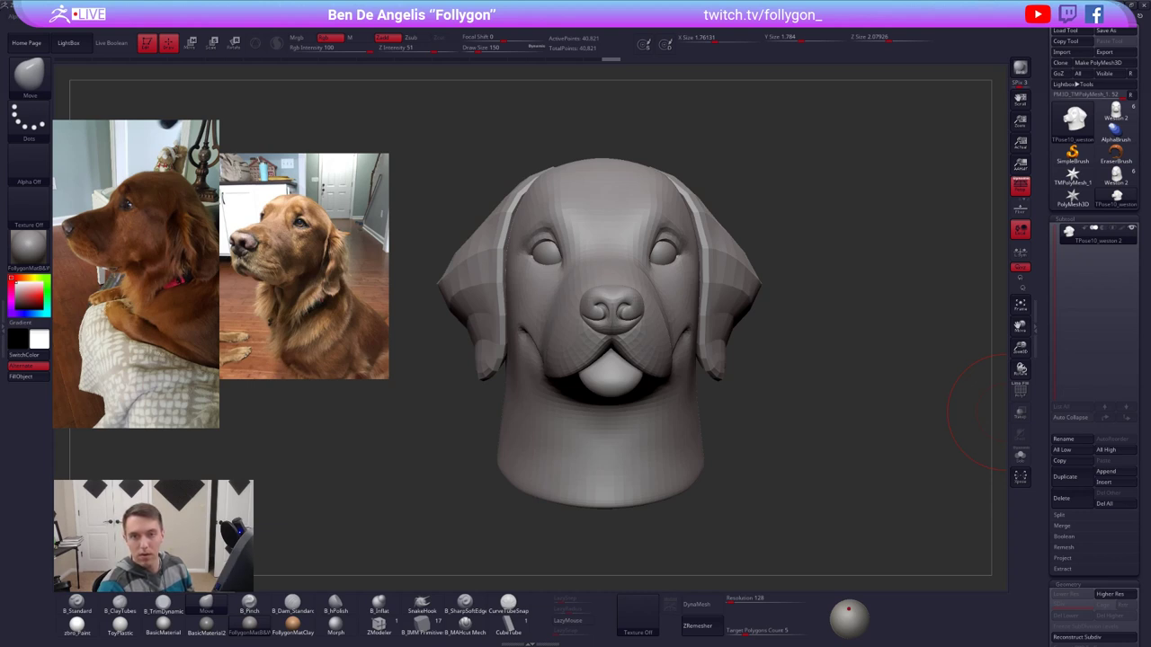
Step: Compare the head with the front-facing reference photo ref4.jpg, and move the photo window off the canvas
mouse_move(711, 139)
mouse_down()
mouse_move(908, 138)
mouse_move(865, 140)
mouse_move(887, 142)
mouse_up()
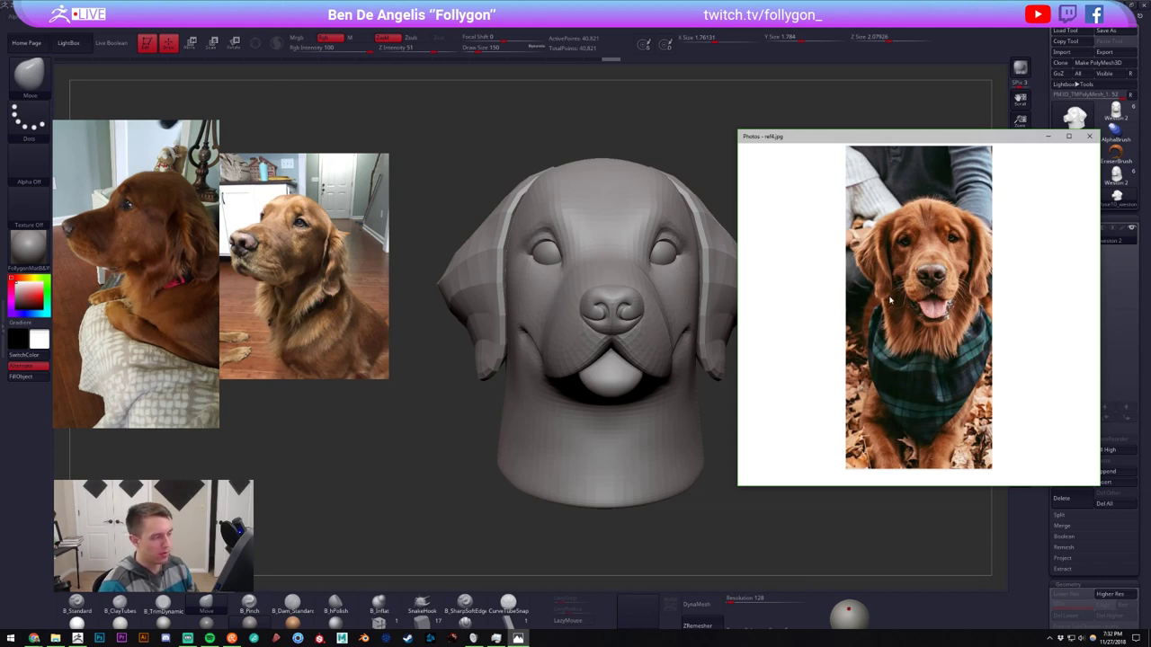
drag(919, 138, 1150, 142)
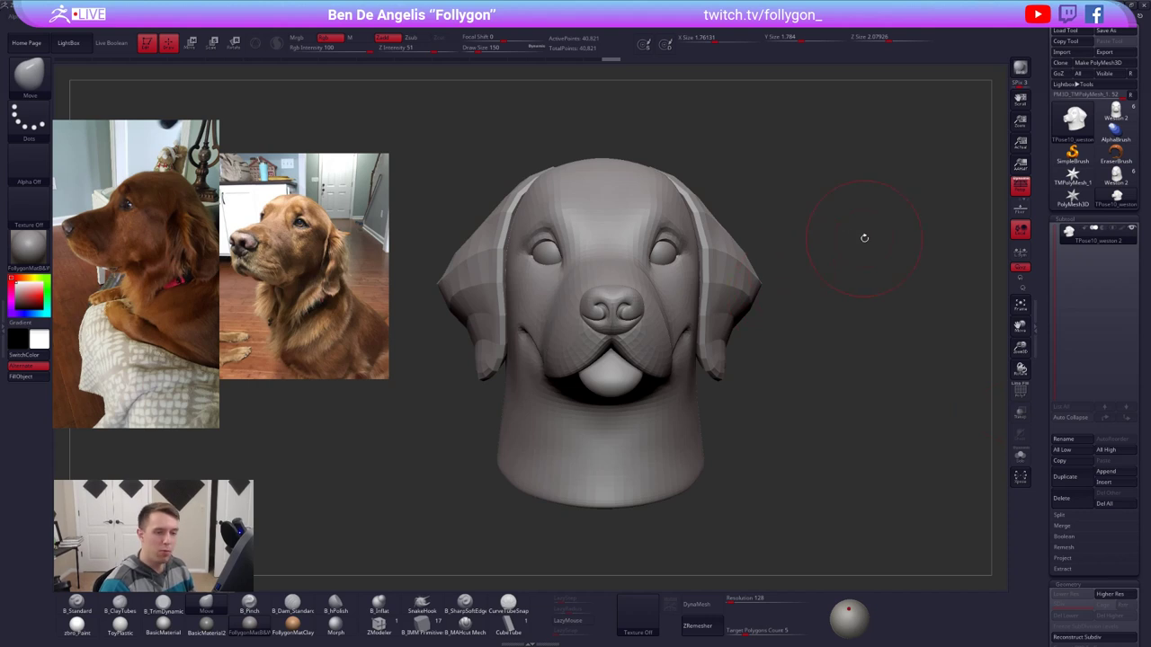
Step: Mask everything except the ears, and reshape their upper inner edge with the Move brush at draw size 215
alt+right_drag(722, 283, 714, 290)
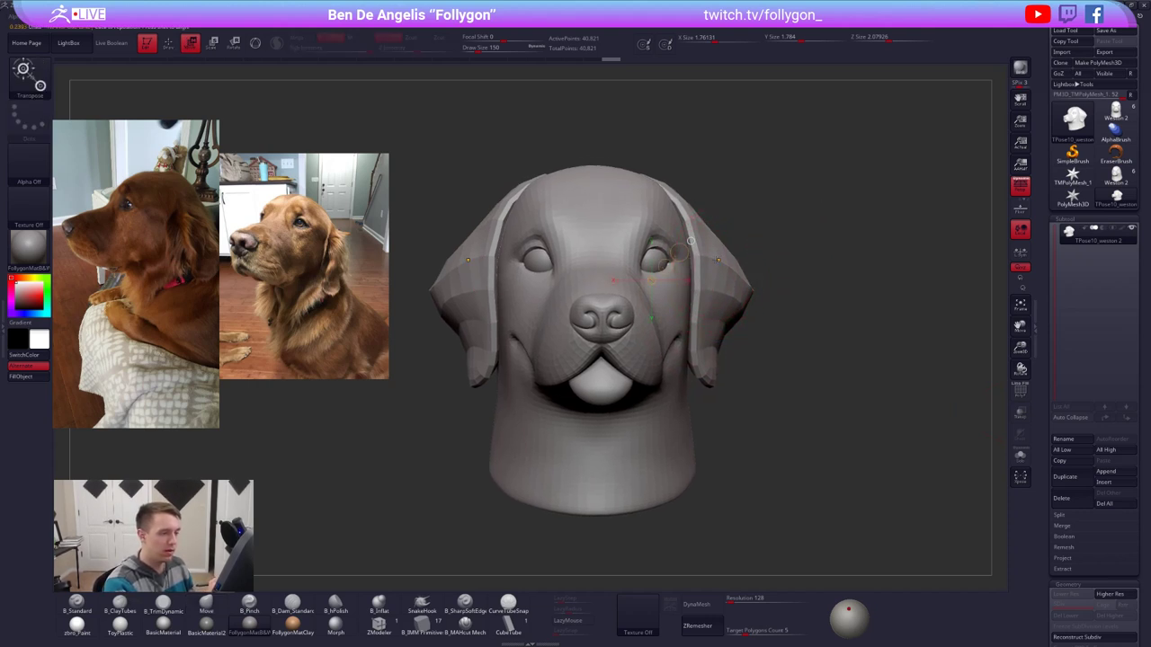
ctrl+click(749, 252)
key(space)
drag(691, 270, 701, 269)
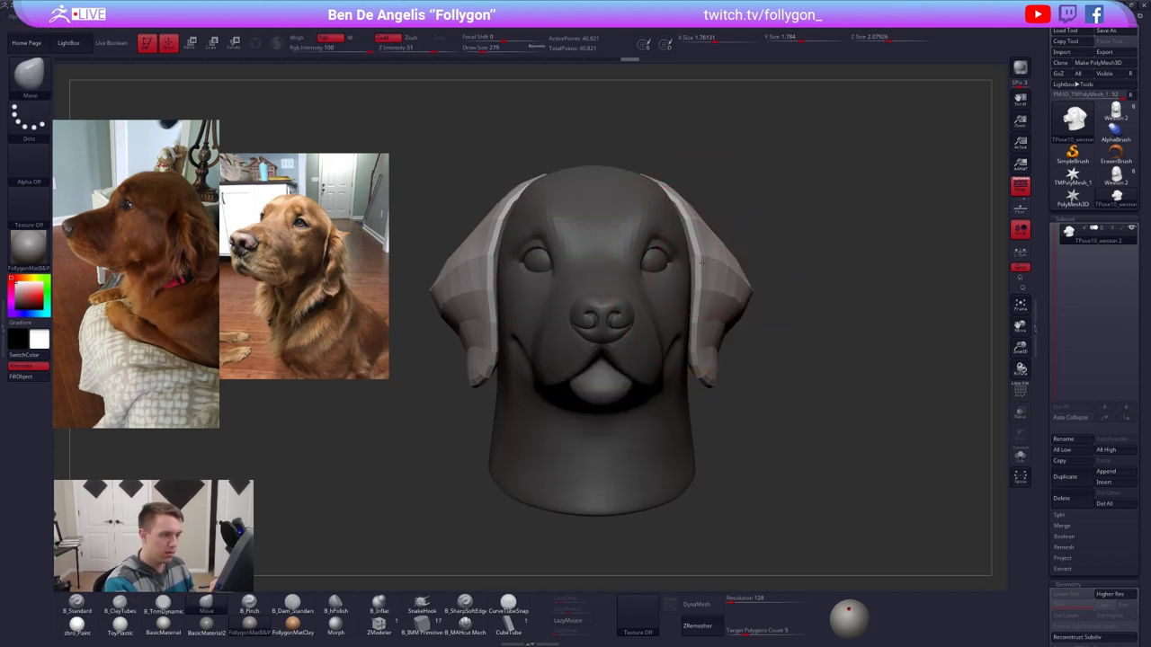
key(space)
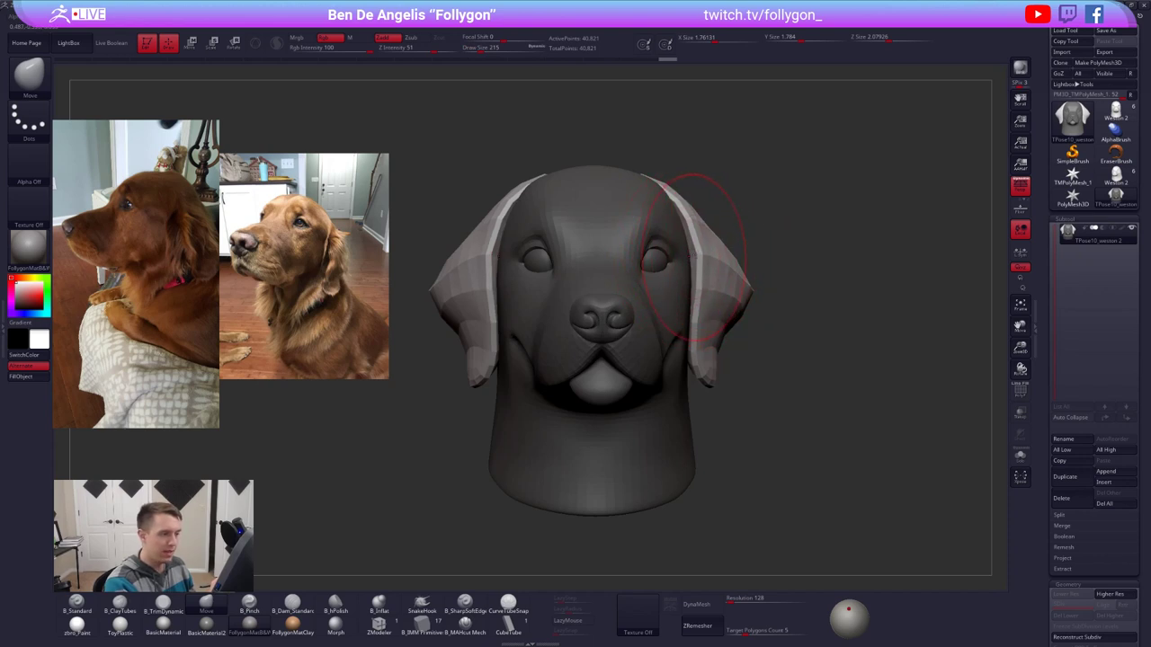
key(ctrl+shift+space)
right_drag(670, 268, 701, 270)
key(ctrl+shift+space)
click(732, 323)
right_drag(765, 301, 697, 261)
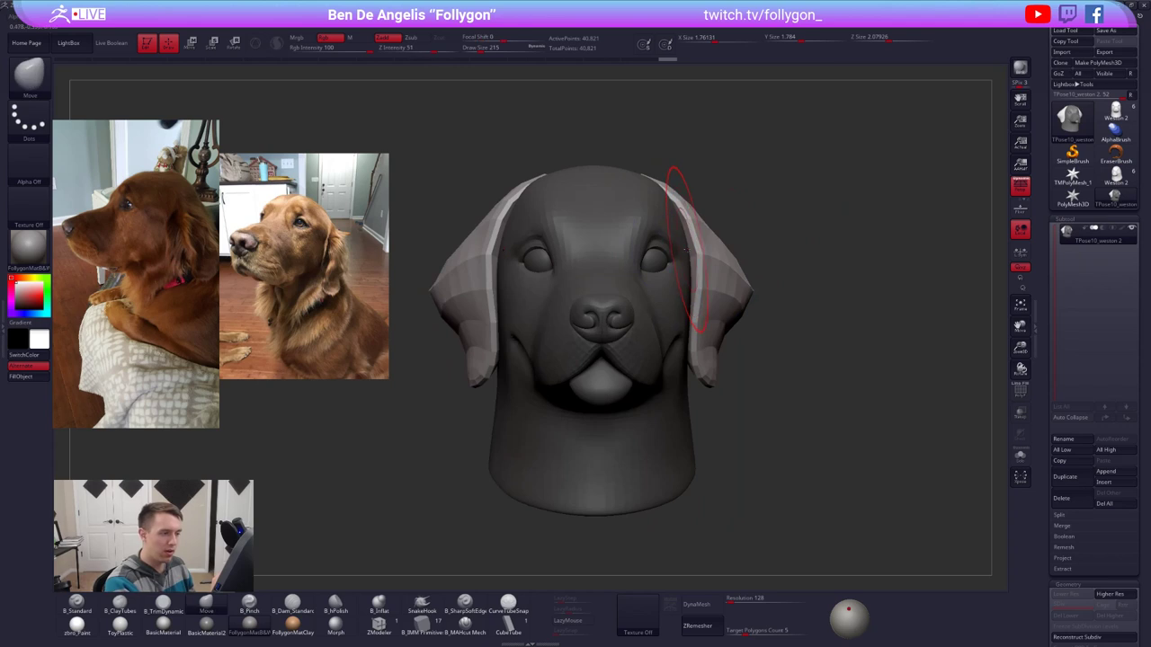
drag(695, 241, 687, 242)
Step: Refine the ears' inner edge beside the cheeks at draw size 160, raising the mesh's subdivision level
key(space)
drag(721, 293, 710, 293)
drag(700, 266, 699, 290)
key(d)
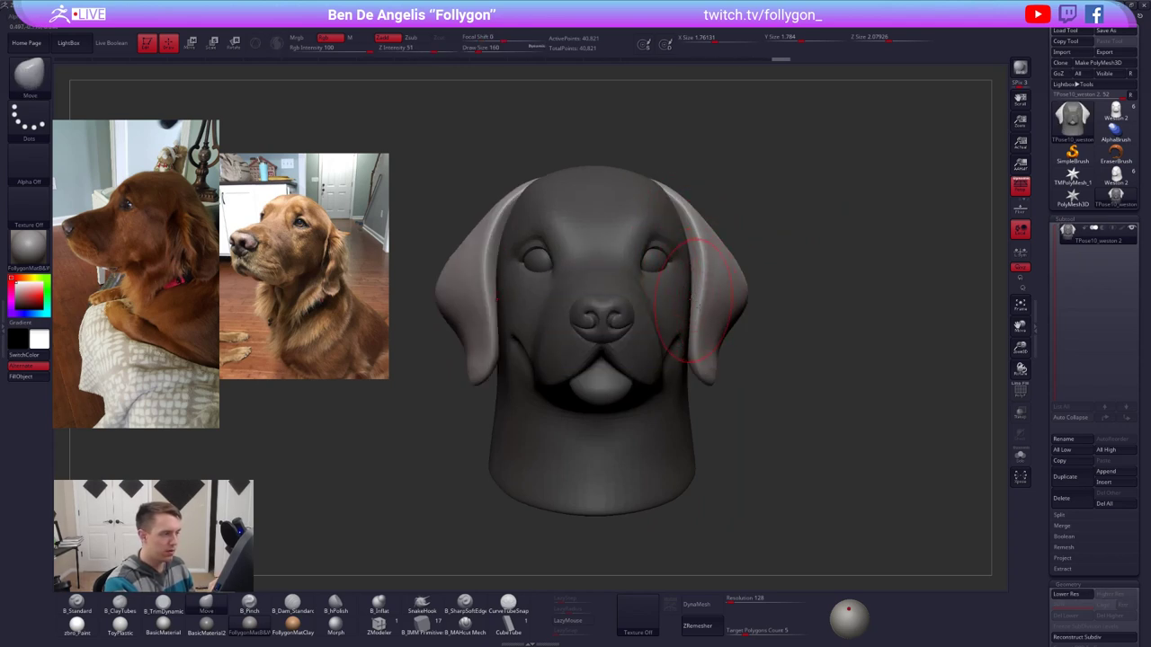
alt+right_drag(697, 259, 728, 293)
drag(726, 342, 723, 339)
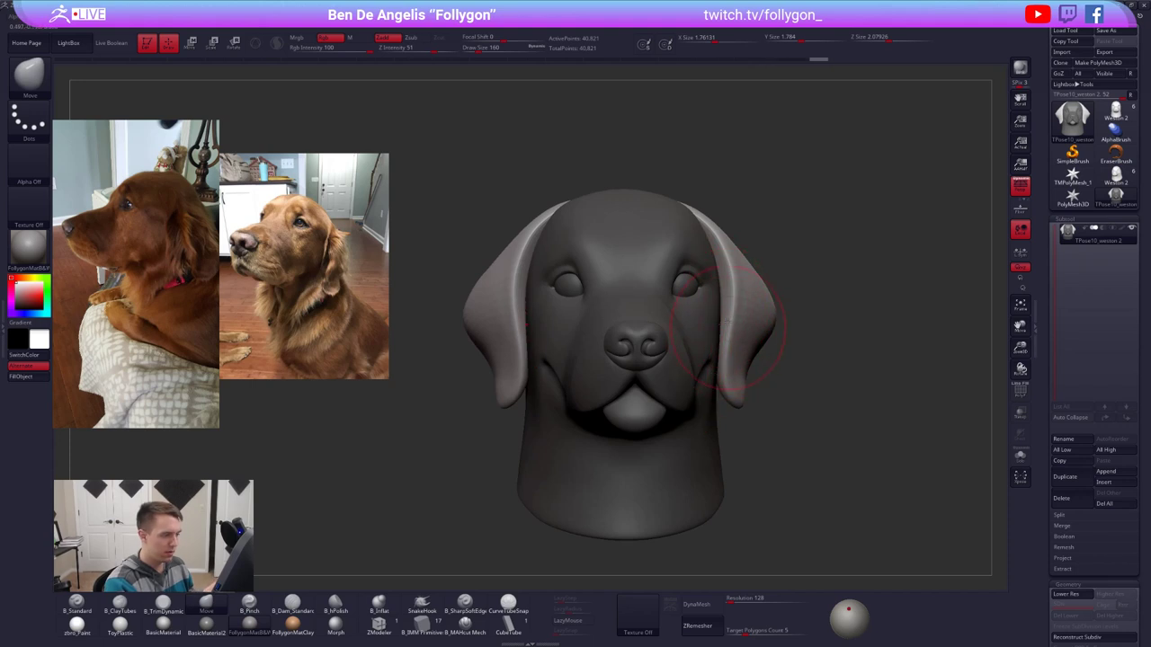
Step: Reshape the outer contour of the ears with the Move brush at draw size 113, checking front and side views
mouse_move(725, 337)
right_down()
mouse_move(788, 352)
mouse_move(744, 349)
mouse_move(722, 317)
right_up()
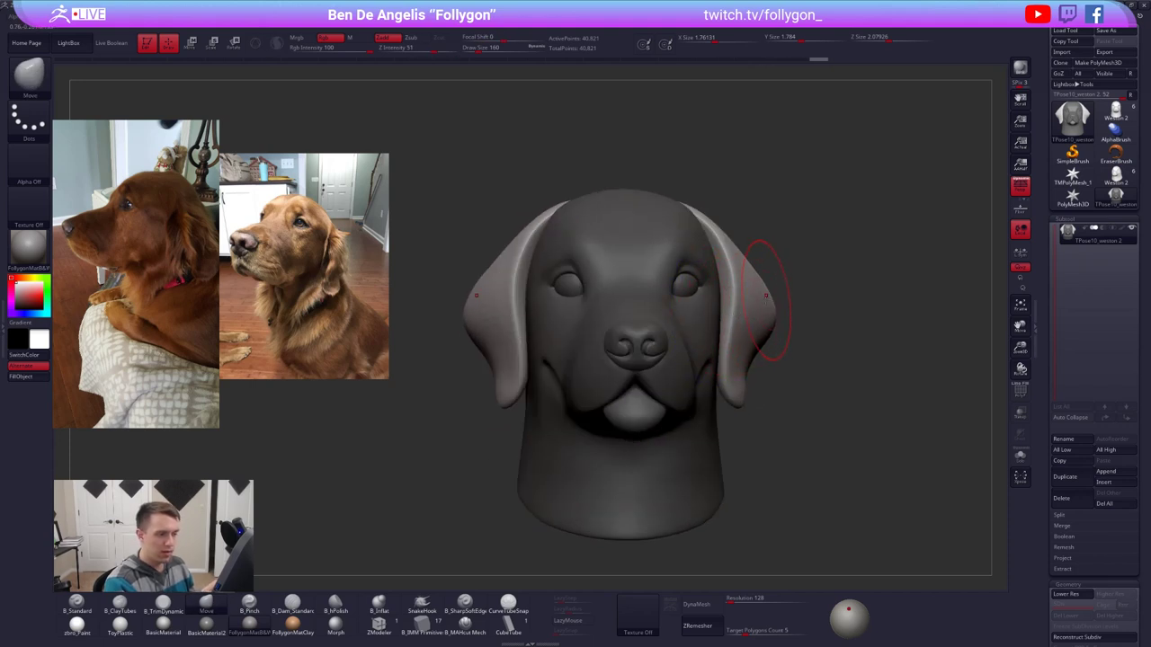
key(s)
drag(766, 296, 773, 302)
mouse_move(839, 300)
right_down()
mouse_move(767, 301)
mouse_move(797, 282)
mouse_move(760, 262)
mouse_move(758, 309)
right_up()
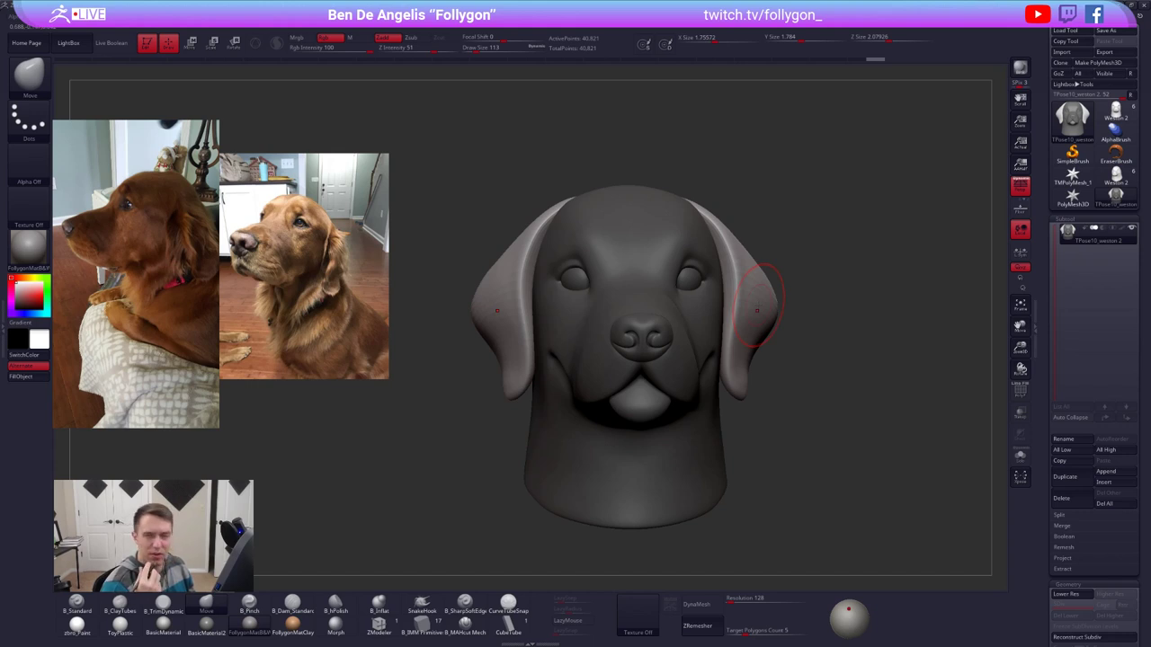
right_drag(854, 392, 837, 367)
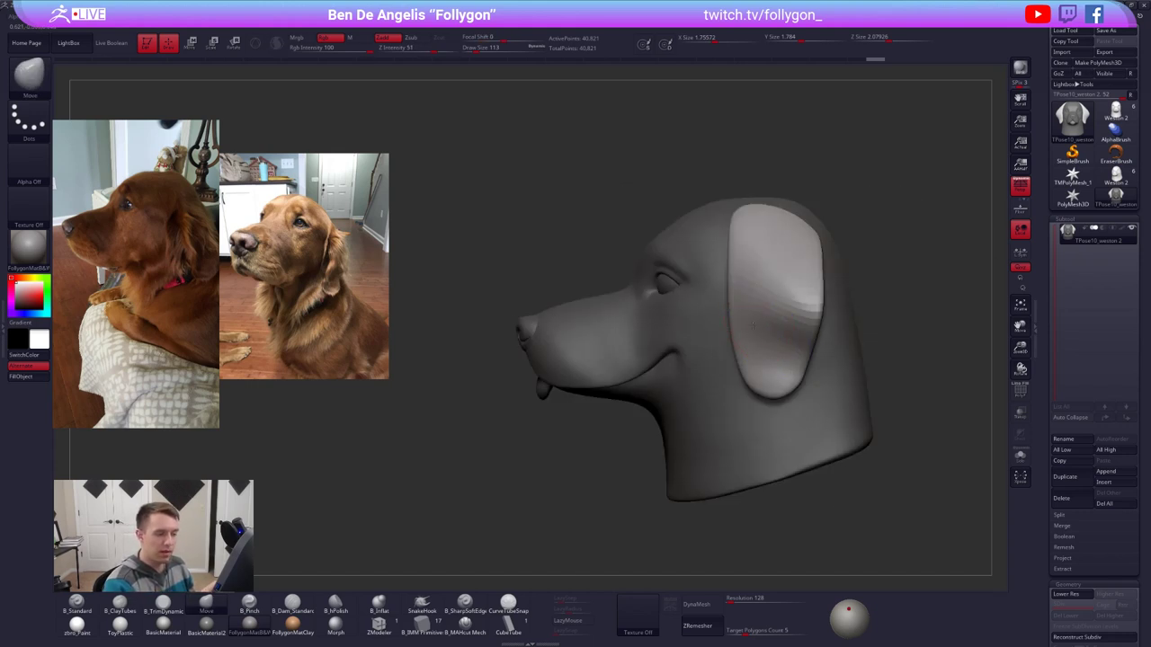
shift+right_drag(692, 306, 748, 298)
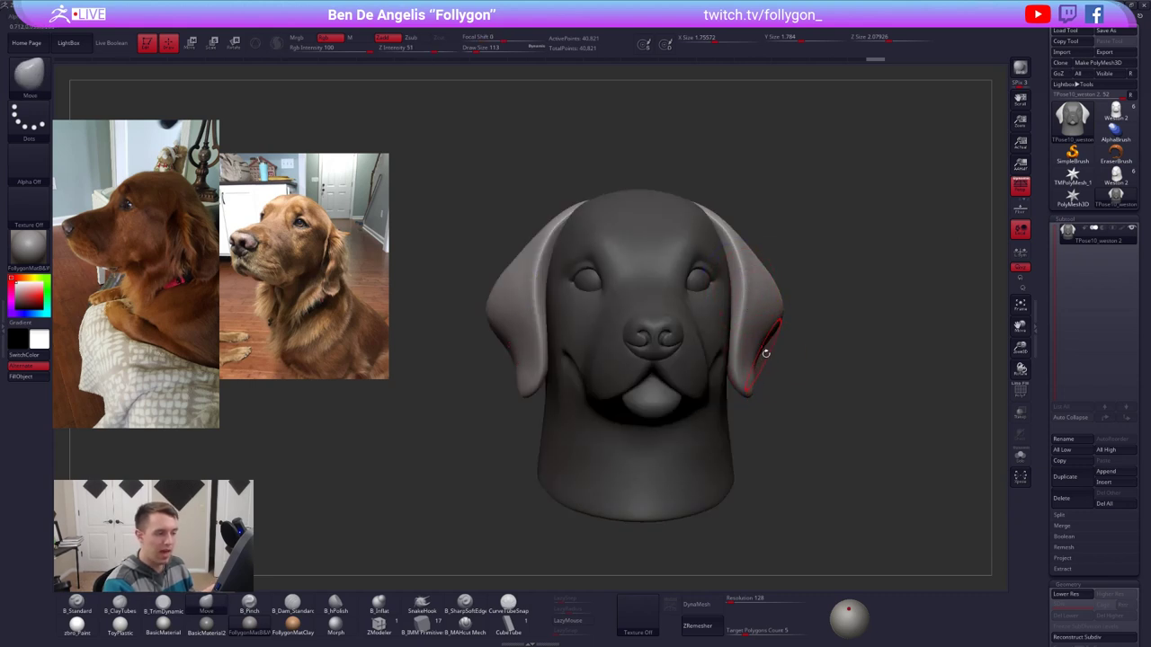
Step: Clear the mask around the ears, and mask the tip of one ear from behind with MaskLasso
ctrl+drag(800, 354, 789, 374)
mouse_move(788, 374)
right_down()
mouse_move(765, 337)
mouse_move(762, 403)
mouse_move(729, 351)
mouse_move(764, 385)
mouse_move(754, 393)
mouse_move(752, 368)
mouse_move(725, 348)
right_up()
key(shift+f)
key(shift+f)
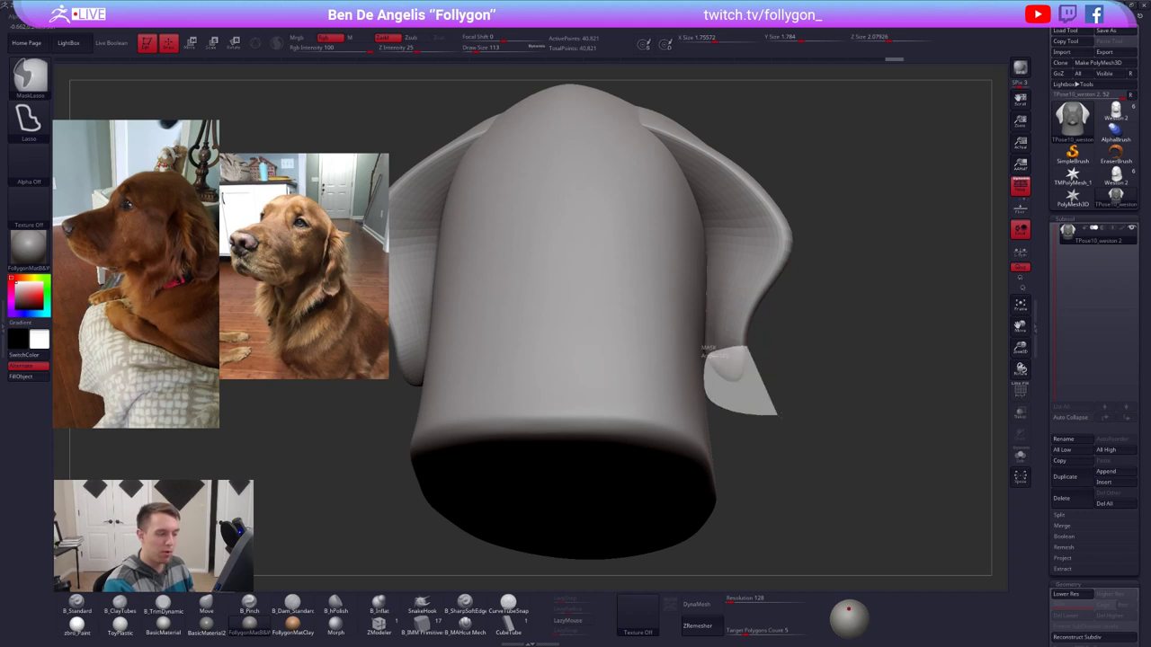
ctrl+drag(778, 414, 783, 407)
ctrl+click(810, 477)
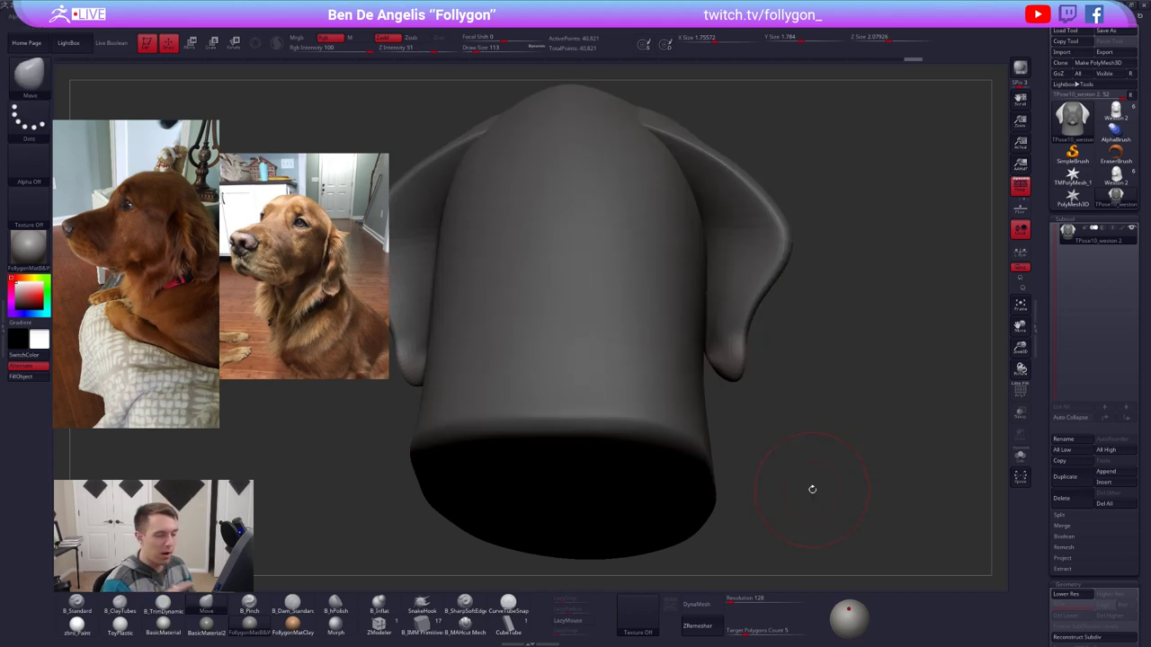
ctrl+click(760, 528)
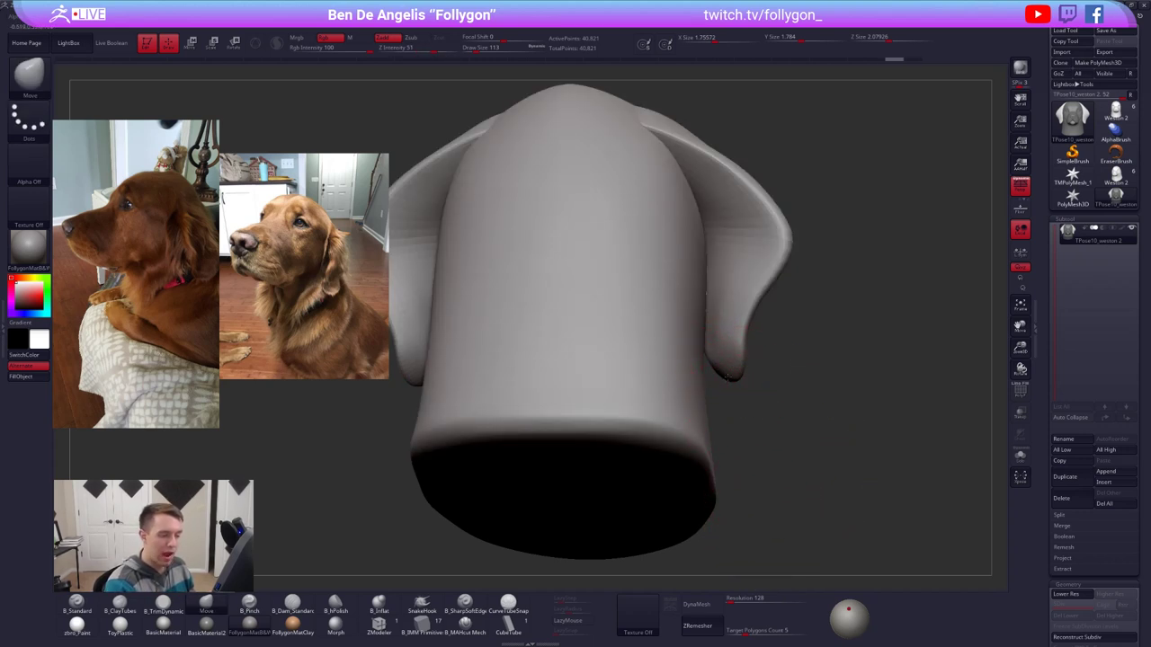
right_drag(727, 378, 725, 357)
Step: Isolate the ears to adjust the inner side near the tip, show the whole head unmasked, and lower the subdivision level
ctrl+shift+click(726, 337)
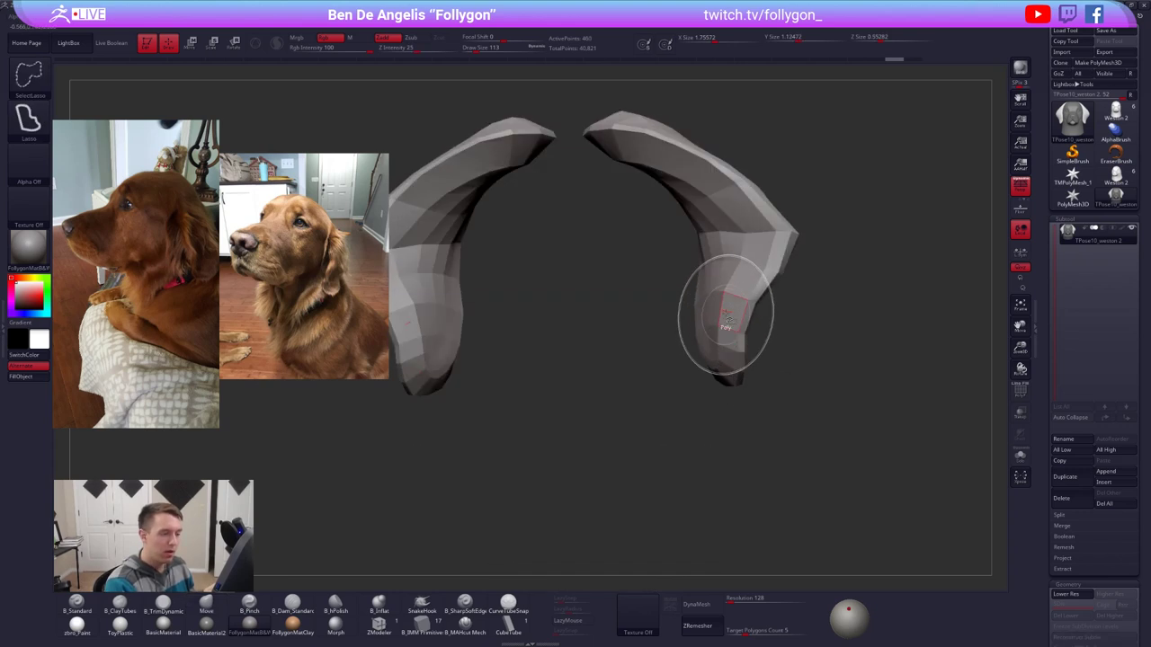
right_drag(726, 315, 698, 351)
key(2)
drag(693, 309, 701, 333)
mouse_move(711, 334)
alt+right_down()
mouse_move(696, 324)
mouse_move(710, 306)
alt+right_up()
ctrl+shift+click(775, 358)
right_drag(833, 478, 807, 487)
drag(807, 486, 803, 462)
mouse_move(803, 462)
alt+right_down()
mouse_move(723, 481)
mouse_move(682, 553)
alt+right_up()
key(shift+d)
Step: Mask the eyeballs, nose, tongue and ears to leave only the head skin editable
key(w)
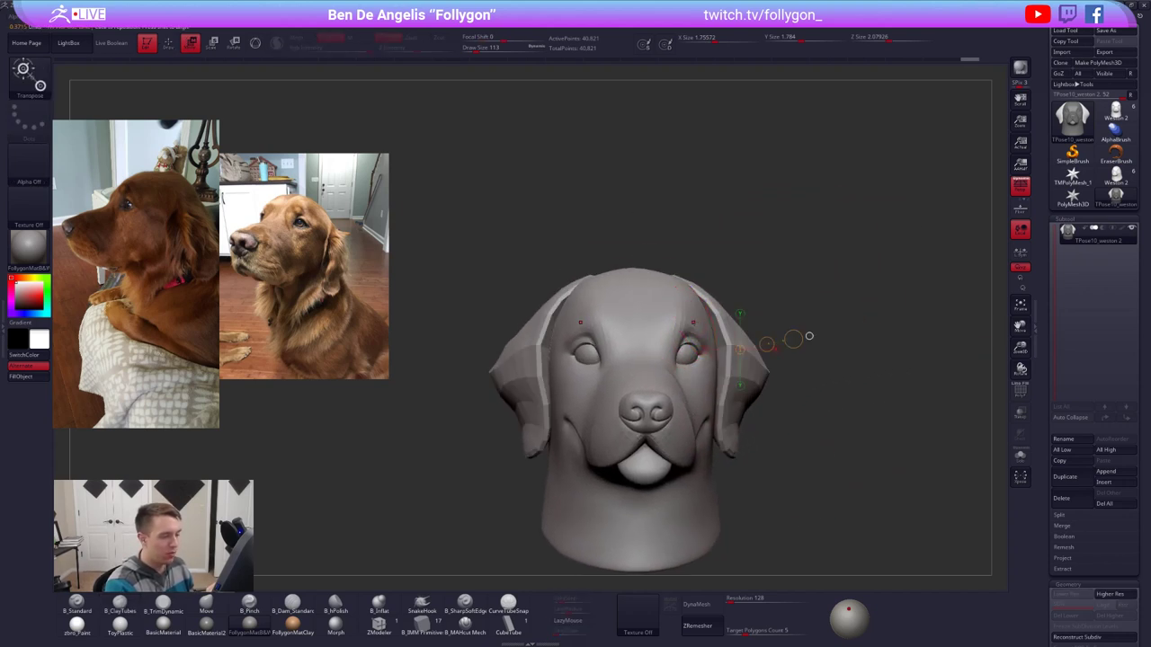
ctrl+drag(670, 322, 779, 296)
alt+right_drag(779, 295, 792, 387)
Step: Reshape the brows above the eyes with the Move brush at draw size 130
key(q)
key(space)
drag(668, 338, 670, 338)
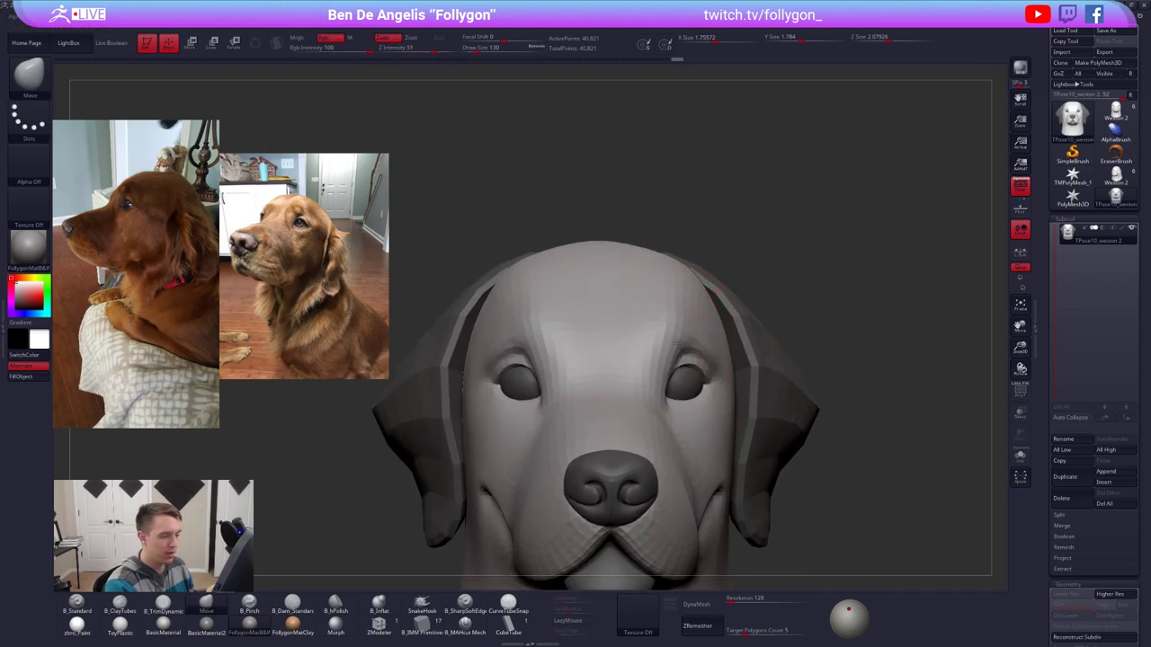
right_drag(764, 353, 685, 331)
drag(671, 333, 669, 333)
shift+right_drag(668, 334, 663, 295)
drag(661, 294, 664, 297)
mouse_move(664, 297)
ctrl+right_down()
mouse_move(667, 248)
mouse_move(670, 309)
ctrl+right_up()
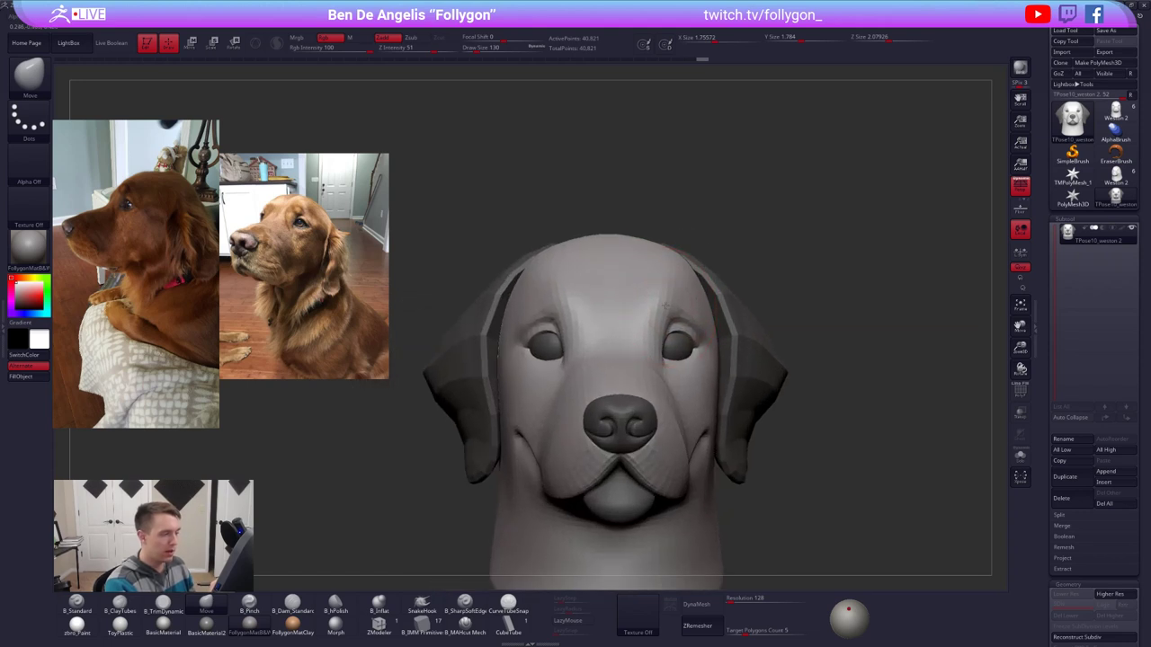
drag(661, 314, 671, 305)
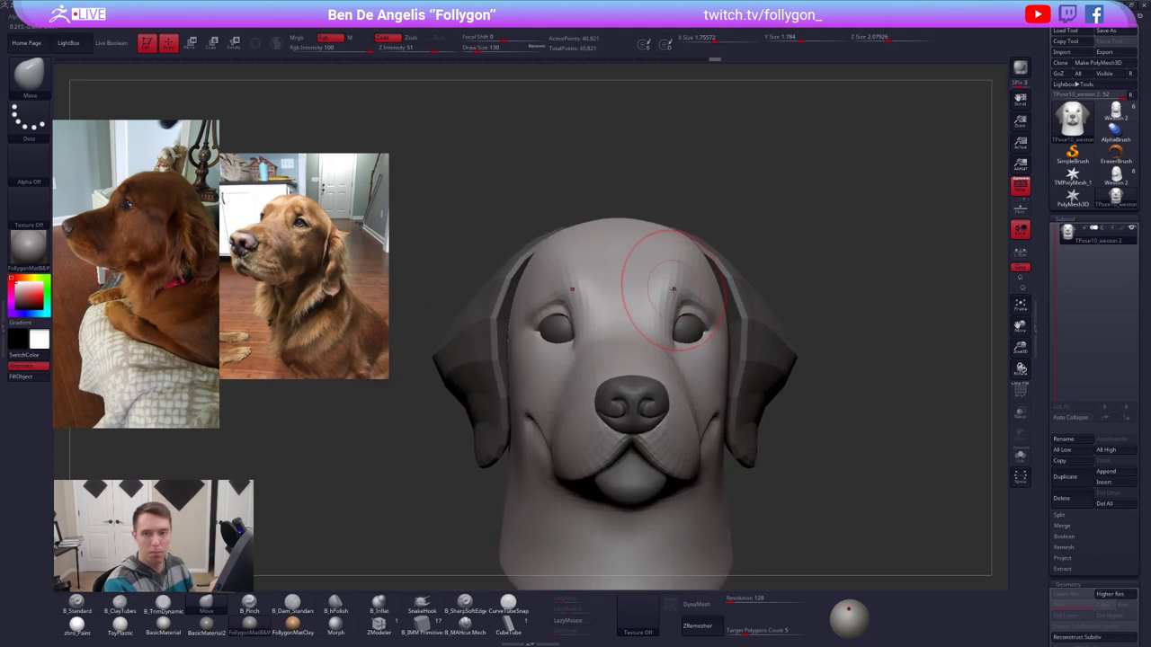
Step: Refine the brow ridge and the forehead between the eyes with the Move brush at draw size 113
key(space)
drag(683, 288, 681, 296)
right_drag(681, 296, 657, 311)
key(space)
drag(653, 312, 603, 360)
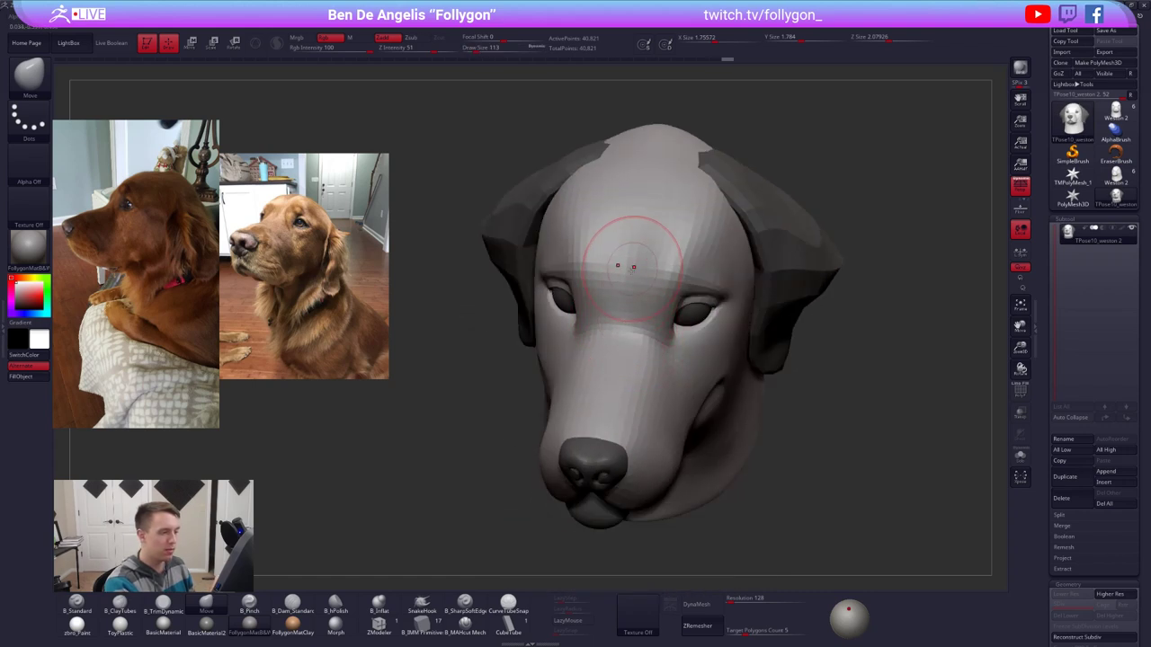
Step: Switch to the ClayTubes brush, and check the brows and face from several angles
key(b)
key(c)
key(t)
right_drag(627, 273, 631, 320)
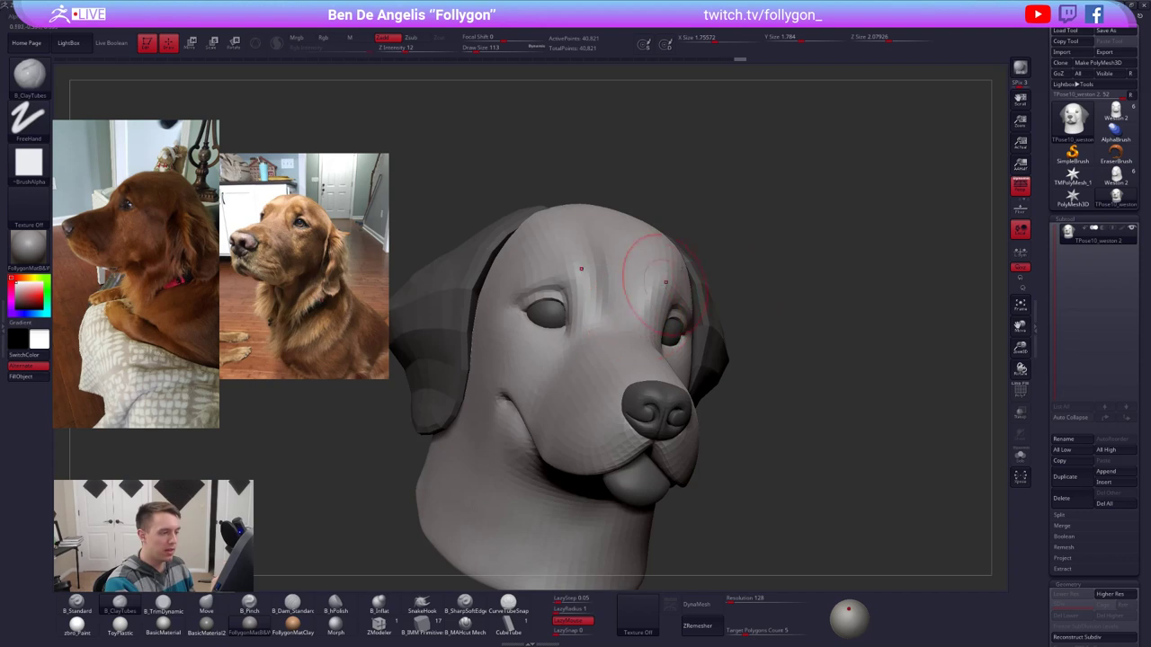
right_drag(784, 419, 751, 419)
ctrl+right_drag(752, 419, 810, 384)
alt+right_drag(810, 384, 771, 334)
Step: Clear the mask, and transfer the edits from the posing mesh back to the separate subtools with TPose|SubT
drag(811, 371, 810, 384)
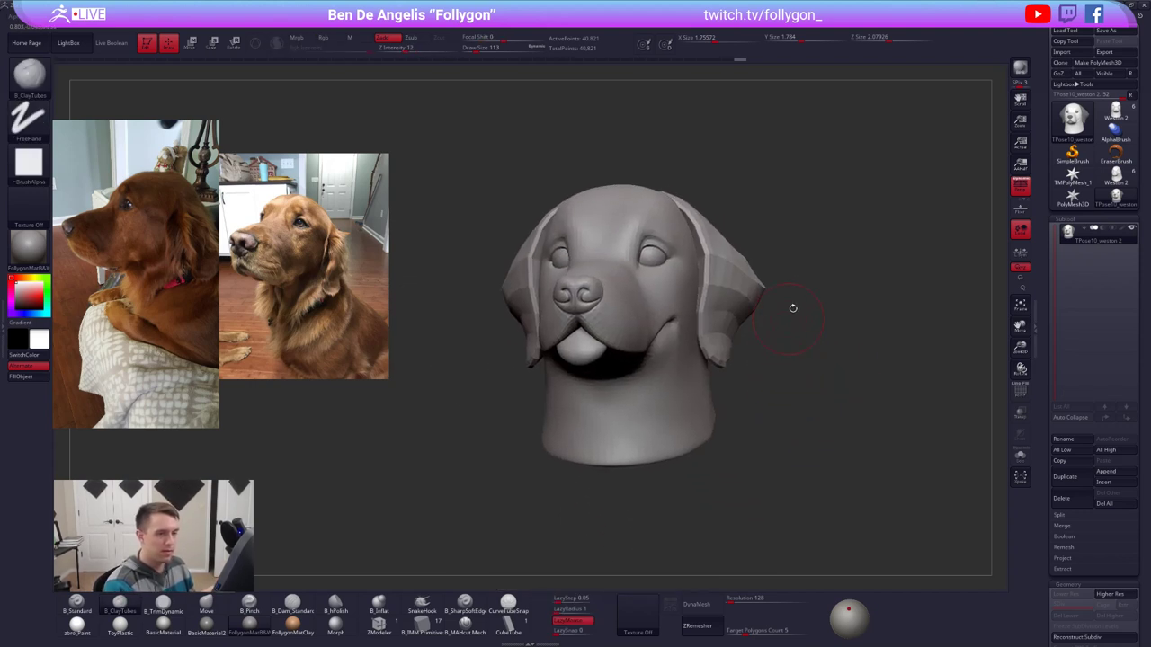
key(ctrl+f)
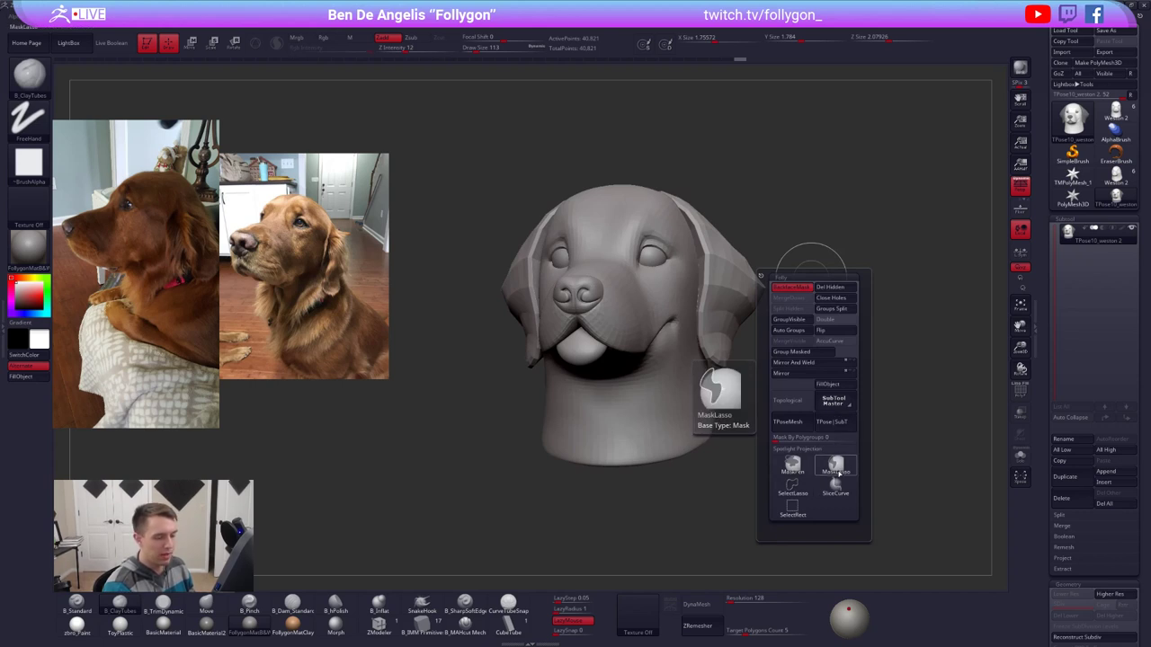
click(838, 428)
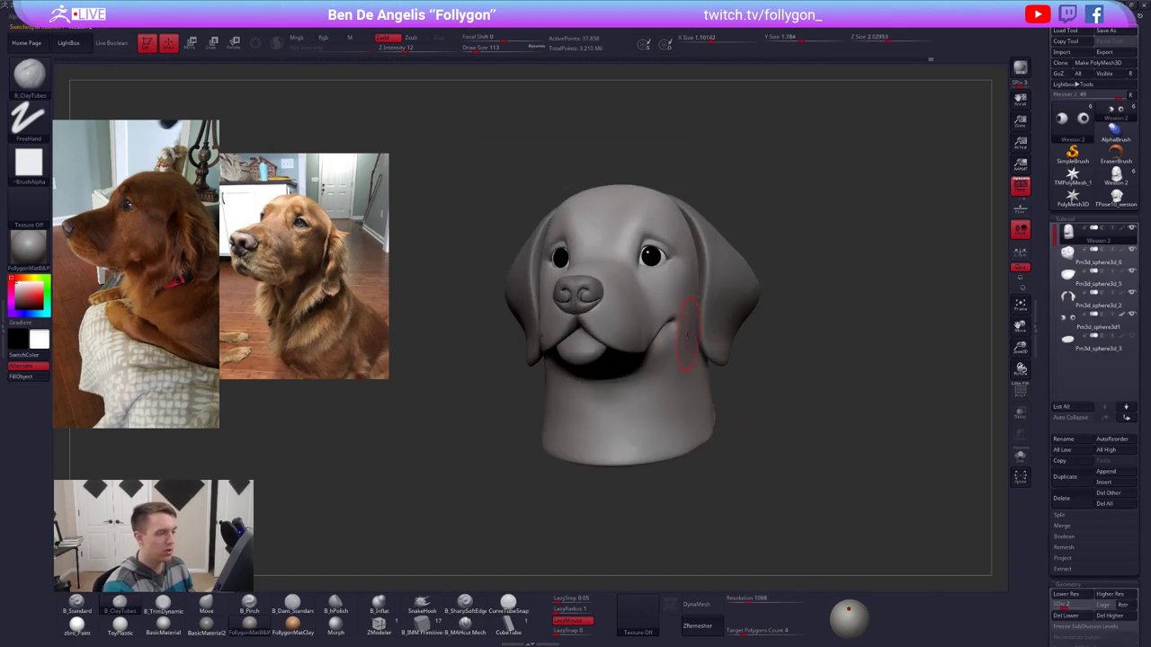
Step: Build up the forehead between the dog's brows with the ClayTubes brush at a smaller draw size, then undo the last stroke
mouse_move(606, 255)
right_down()
mouse_move(624, 265)
mouse_move(646, 319)
mouse_move(626, 349)
right_up()
key(shift+f)
key(shift+f)
key(space)
drag(624, 303, 619, 303)
alt+right_drag(619, 339, 635, 383)
key(space)
drag(630, 357, 636, 355)
right_drag(634, 358, 631, 419)
mouse_move(632, 375)
mouse_down()
mouse_move(631, 334)
mouse_move(610, 290)
mouse_move(633, 341)
mouse_move(613, 298)
mouse_move(649, 347)
mouse_move(629, 332)
mouse_up()
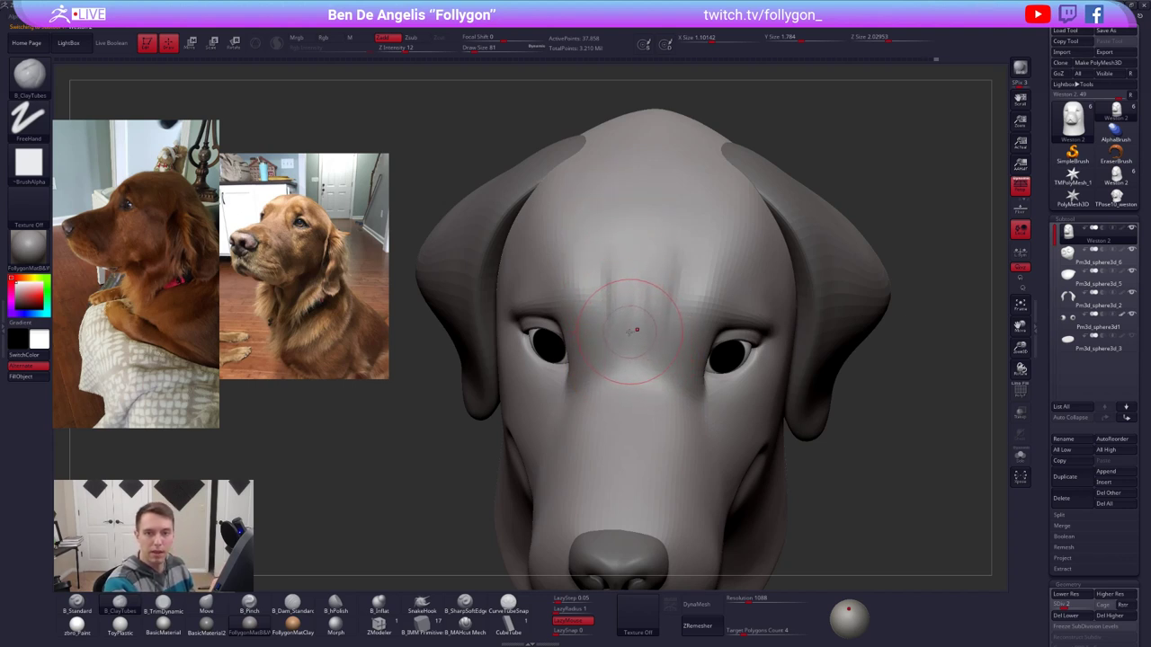
key(ctrl+z)
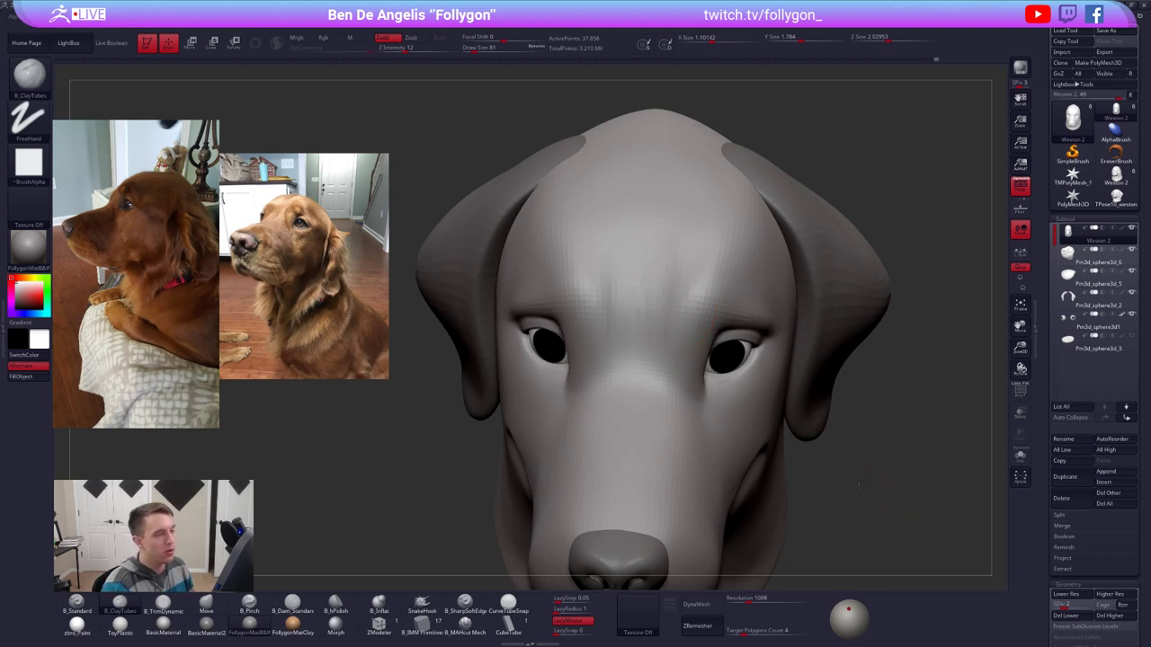
Step: Raise the head mesh to subdivision level 3 and hide the reference photos
key(f)
drag(855, 470, 739, 511)
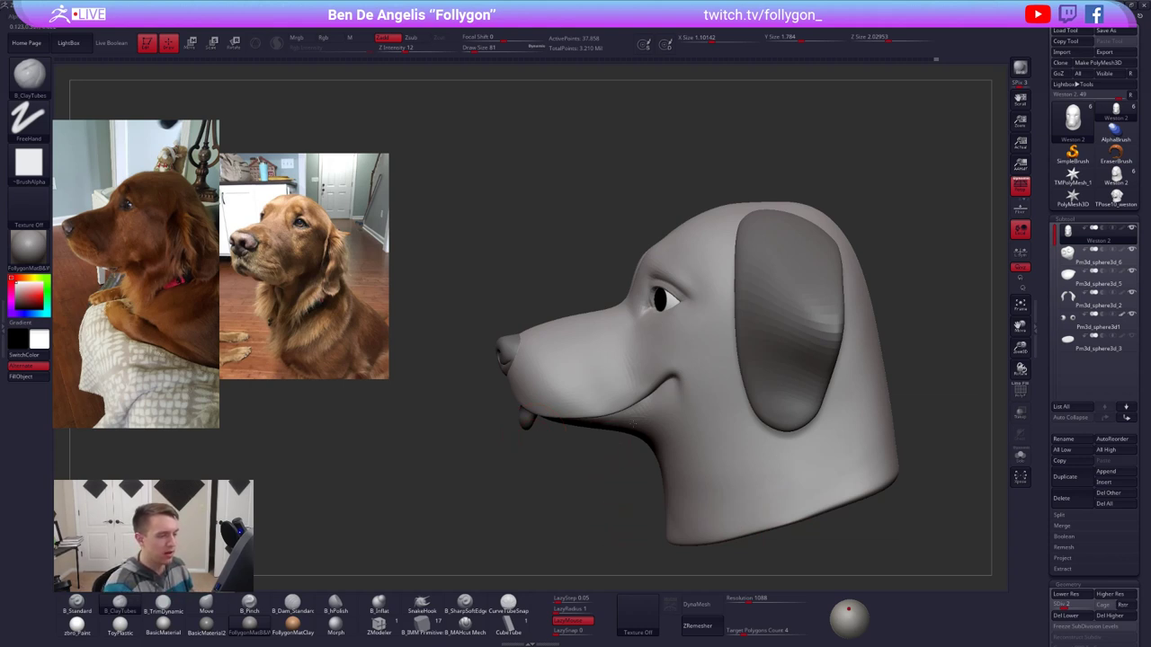
drag(634, 423, 681, 430)
right_drag(657, 429, 604, 404)
alt+right_drag(688, 304, 654, 314)
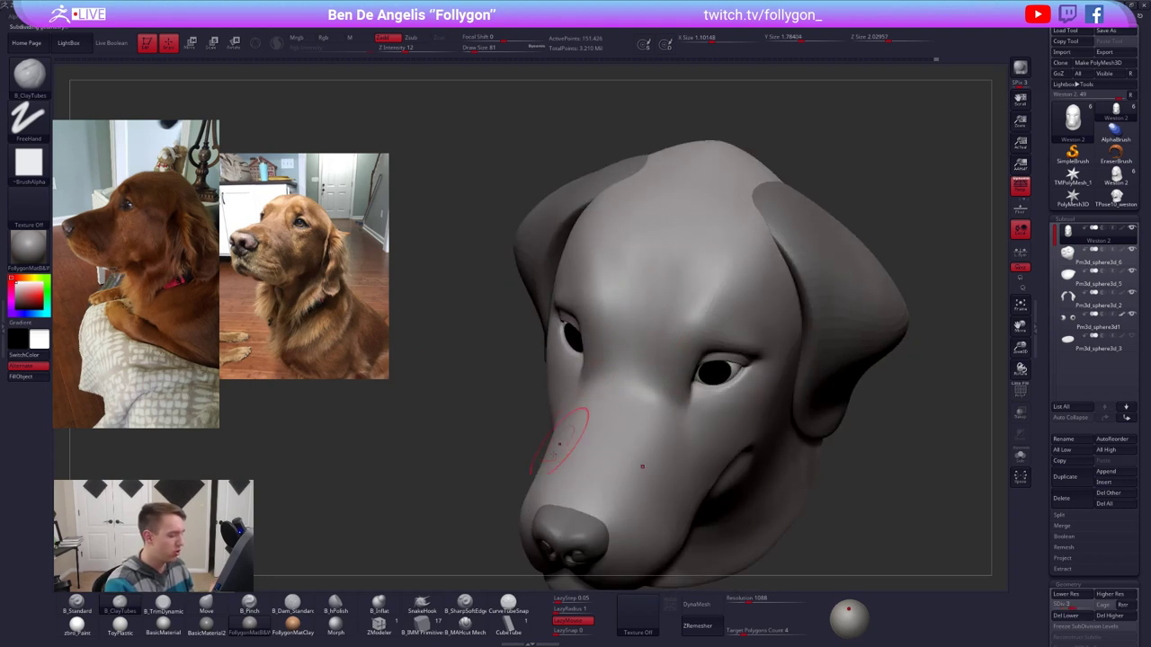
click(504, 496)
key(d)
click(543, 448)
key(shift+z)
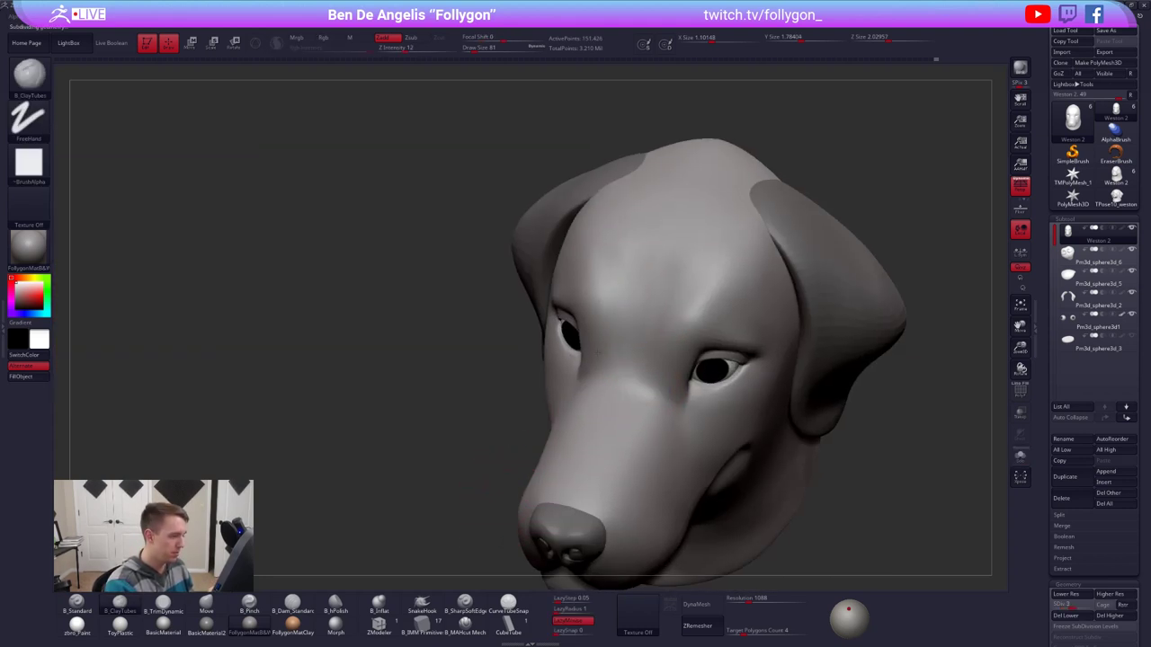
Step: Refine the brow and inner eye area with the SharpSoftEdge brush and smooth the surface above the eyes
alt+right_drag(591, 447, 548, 407)
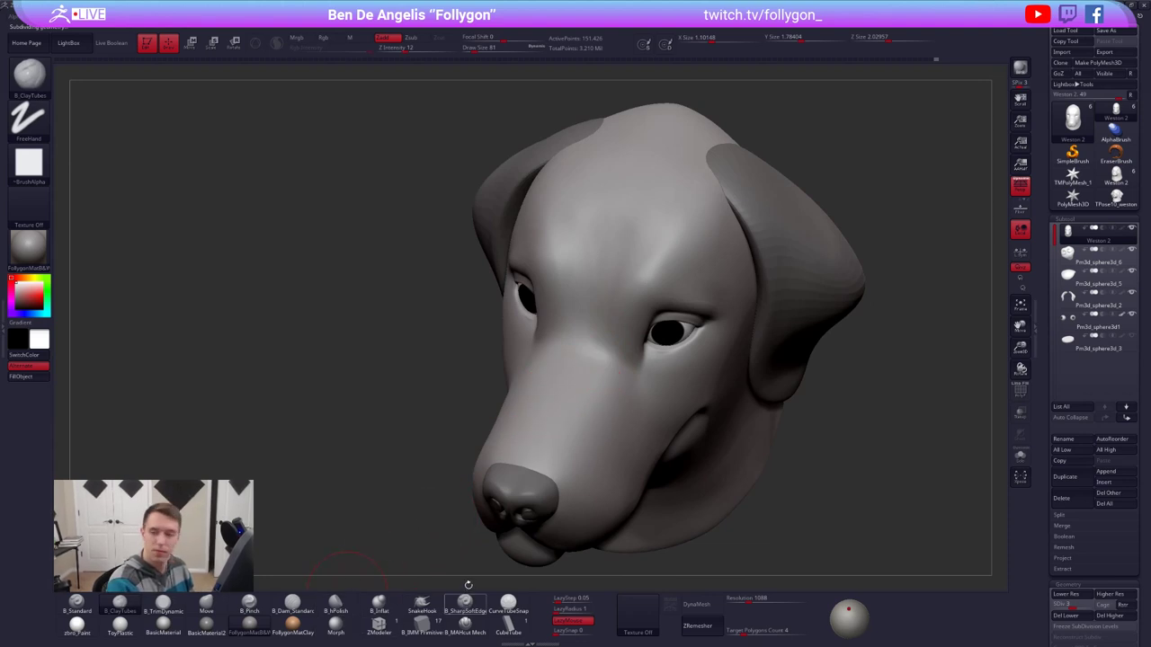
click(465, 603)
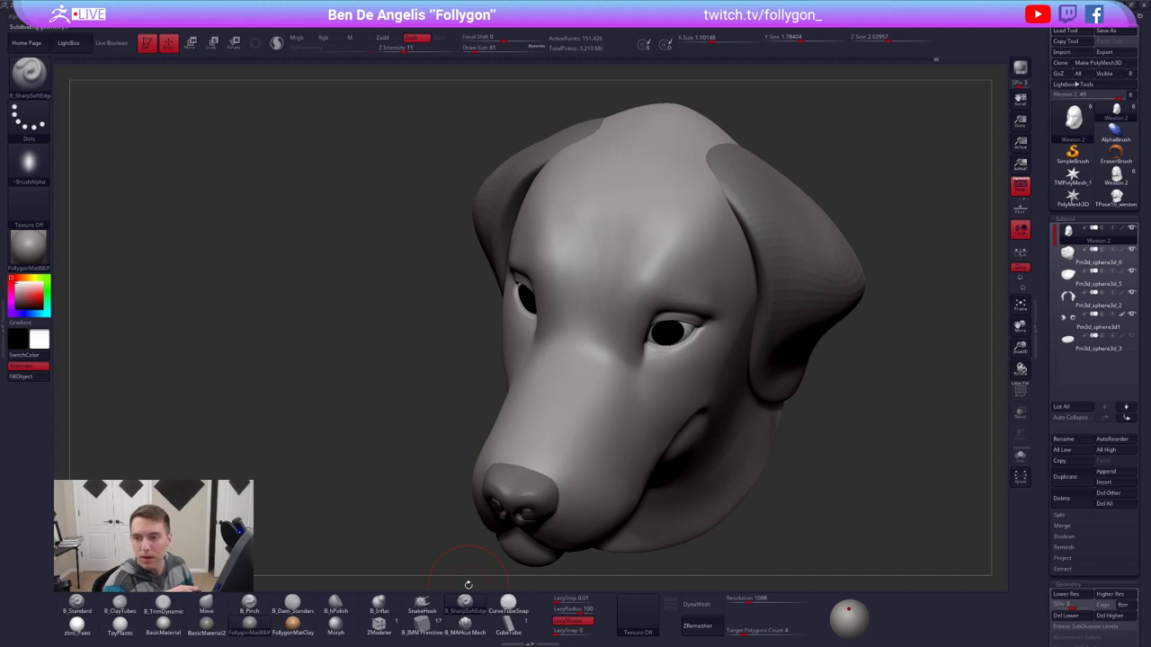
alt+right_drag(693, 378, 708, 435)
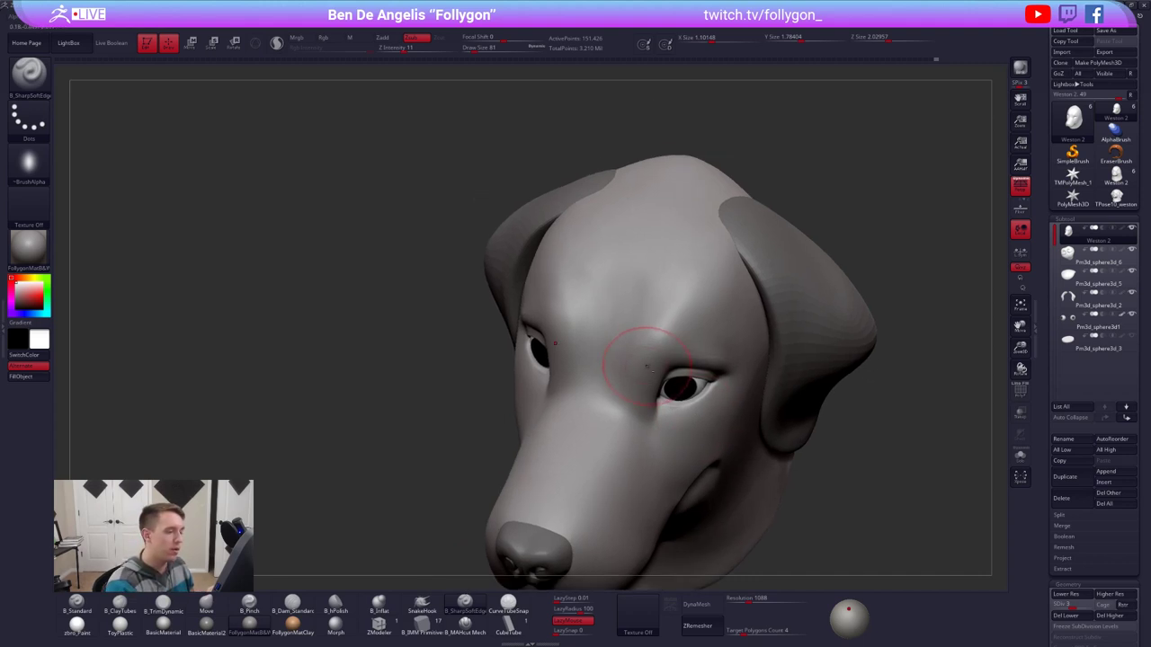
key(space)
drag(709, 338, 705, 338)
mouse_move(739, 401)
right_down()
mouse_move(713, 342)
mouse_move(707, 352)
right_up()
key(space)
drag(708, 349, 714, 349)
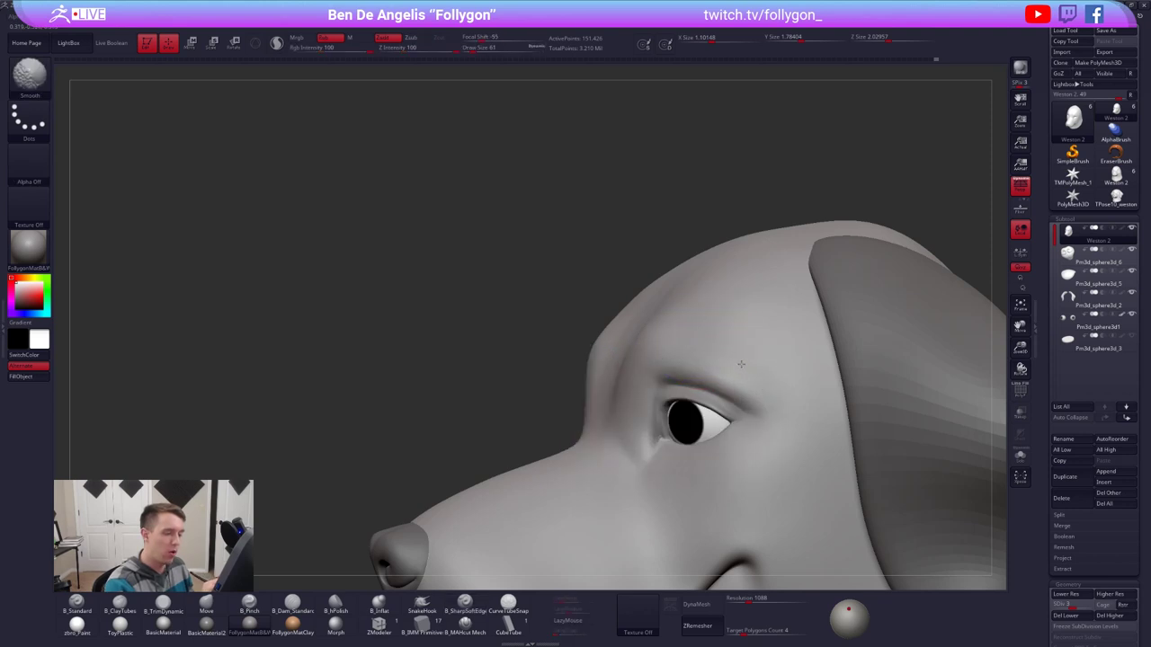
right_drag(727, 372, 675, 342)
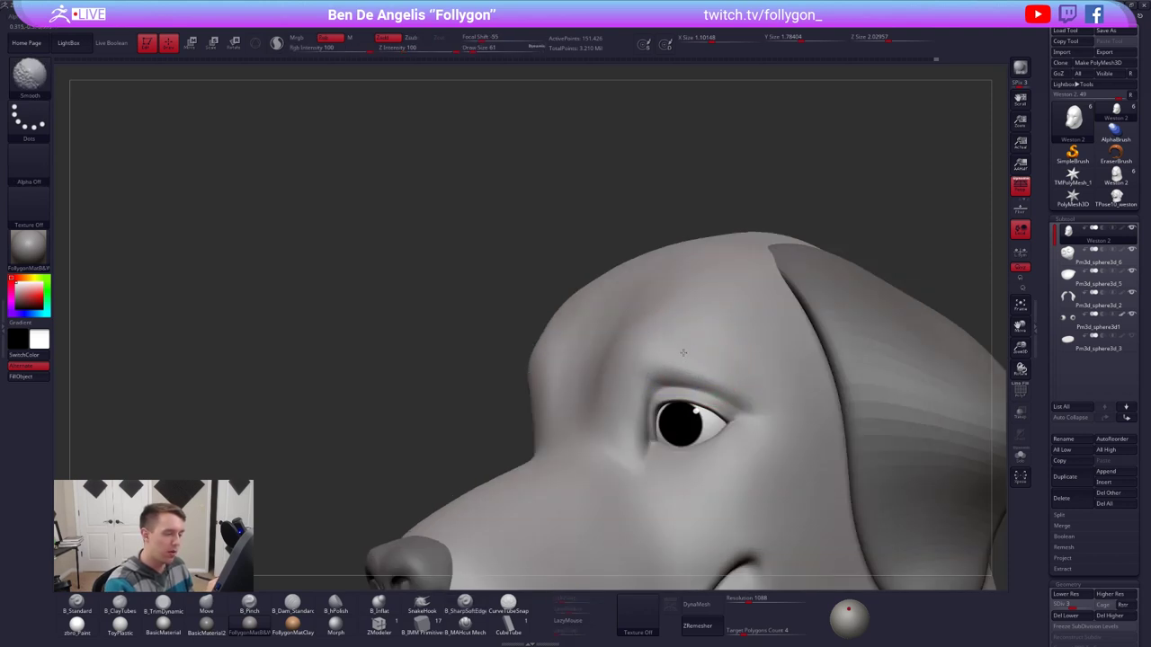
right_drag(764, 354, 617, 385)
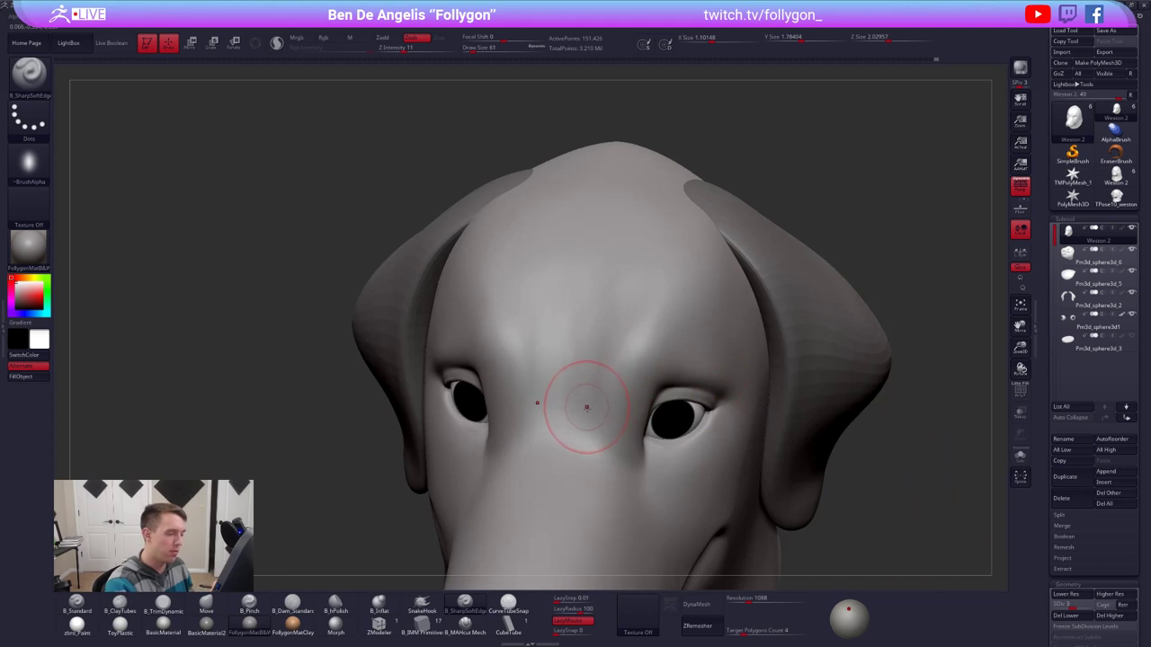
Step: Raise the head to subdivision level 4, isolate it, and carve curved creases from the inner eye corners up the forehead
key(d)
key(space)
key(alt+shift+s)
mouse_move(574, 390)
mouse_down()
mouse_move(631, 290)
mouse_move(703, 237)
mouse_up()
alt+right_drag(616, 355, 669, 326)
key(space)
drag(624, 354, 619, 354)
right_drag(619, 355, 674, 351)
Step: Build up the form around the brow creases with the ClayTubes brush and smooth the transition into the muzzle bridge
key(2)
drag(556, 426, 591, 379)
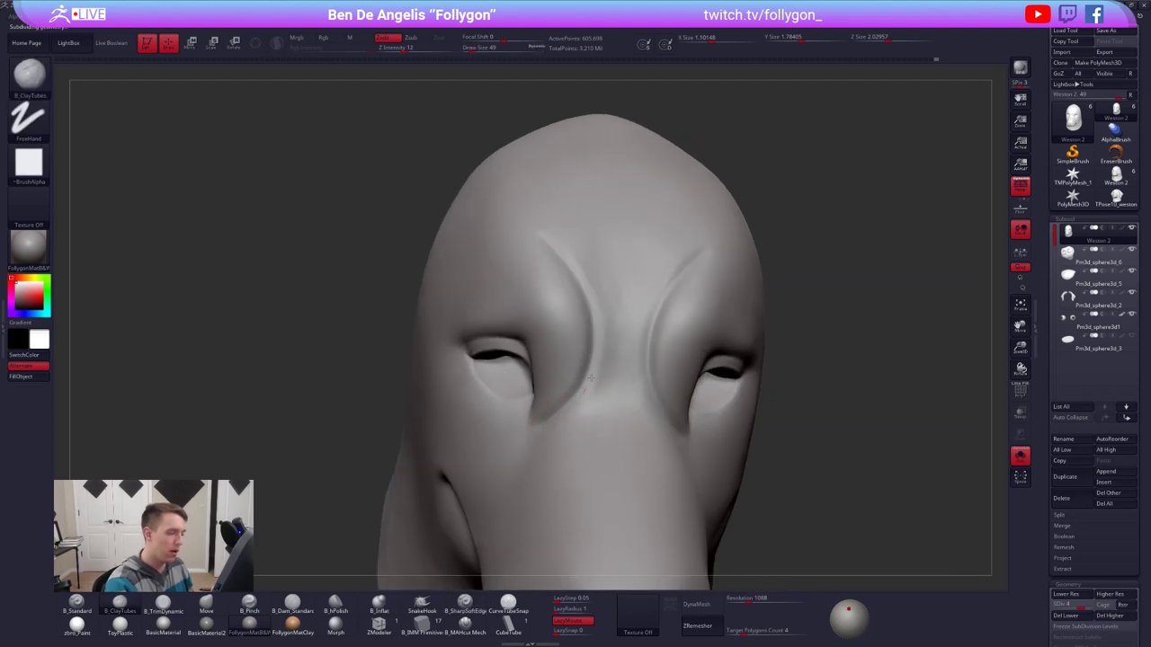
key(bracketright)
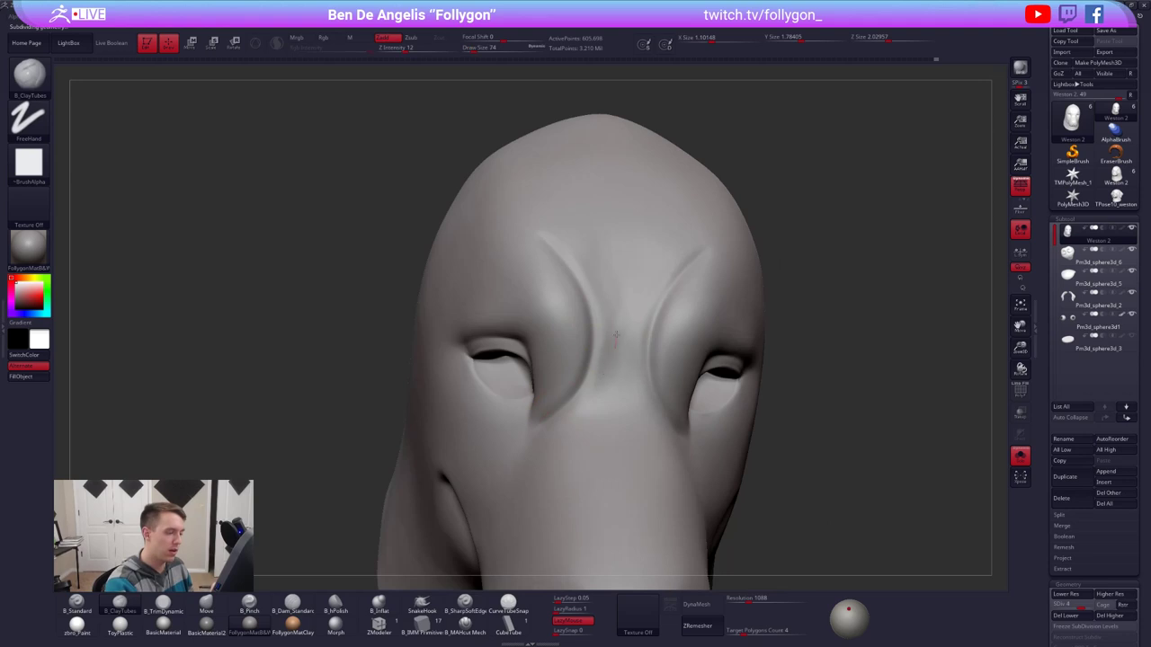
right_drag(674, 334, 743, 295)
key(space)
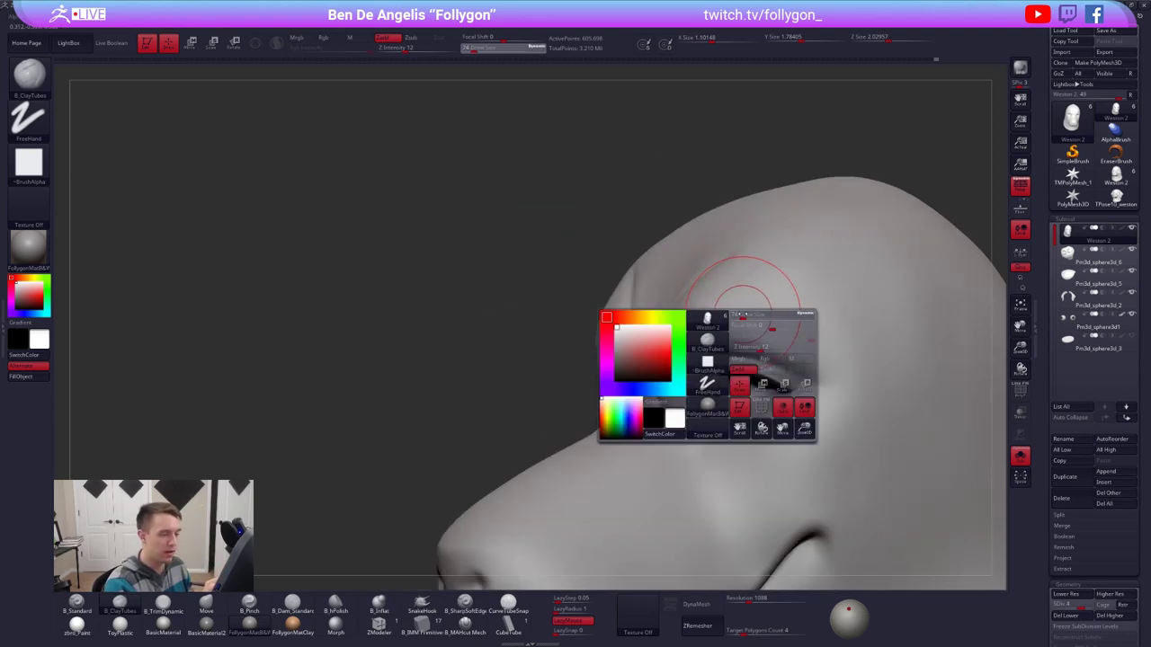
key(shift)
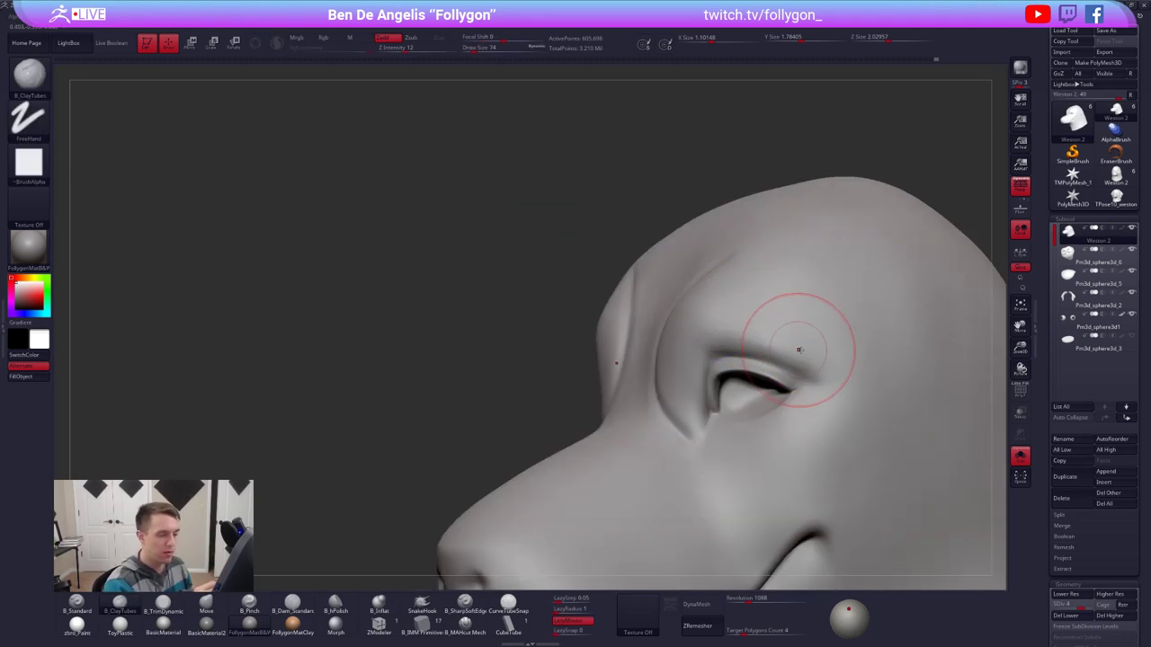
shift+right_drag(822, 350, 753, 326)
key(space)
drag(691, 322, 680, 318)
mouse_move(679, 319)
right_down()
mouse_move(656, 320)
mouse_move(741, 449)
right_up()
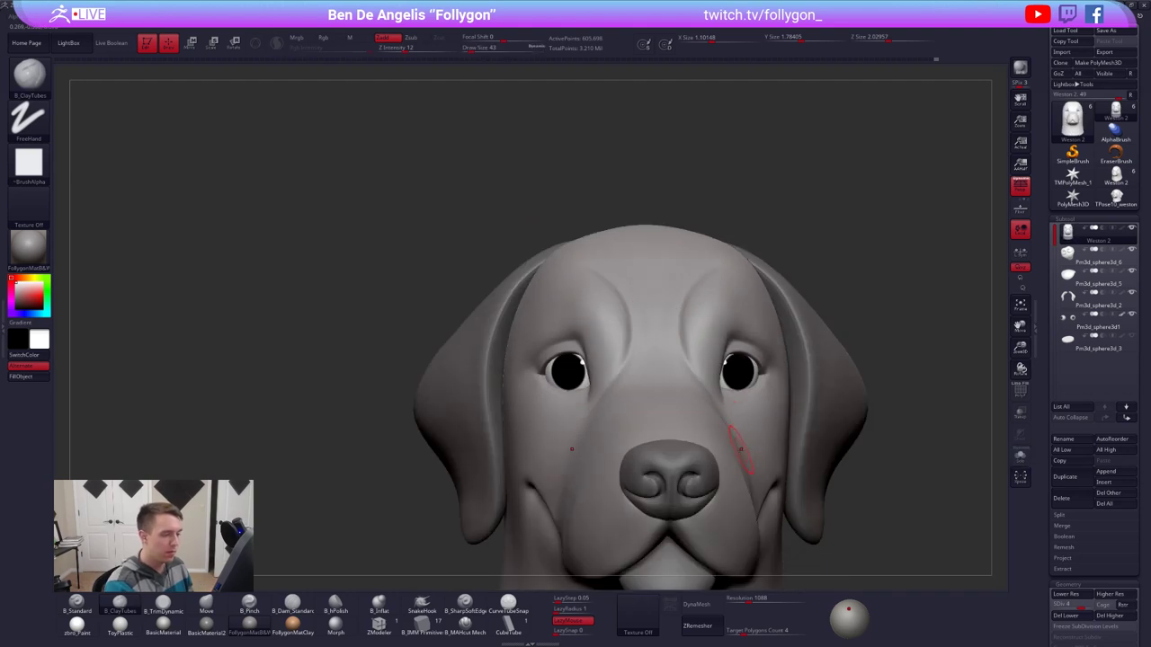
right_drag(700, 361, 699, 261)
key(shift)
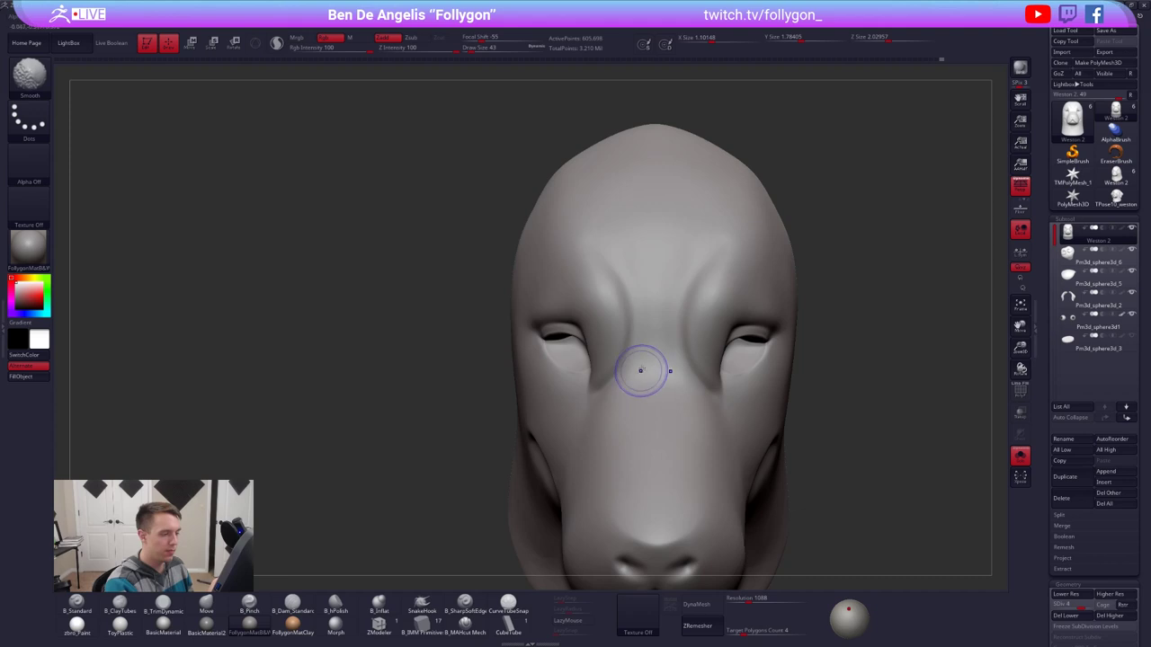
Step: Reshape the inner brows and forehead with the Move brush, varying the draw size and smoothing the brow creases
mouse_move(641, 371)
right_down()
mouse_move(649, 282)
mouse_move(691, 295)
right_up()
key(b)
key(m)
key(v)
key(space)
drag(627, 306, 630, 306)
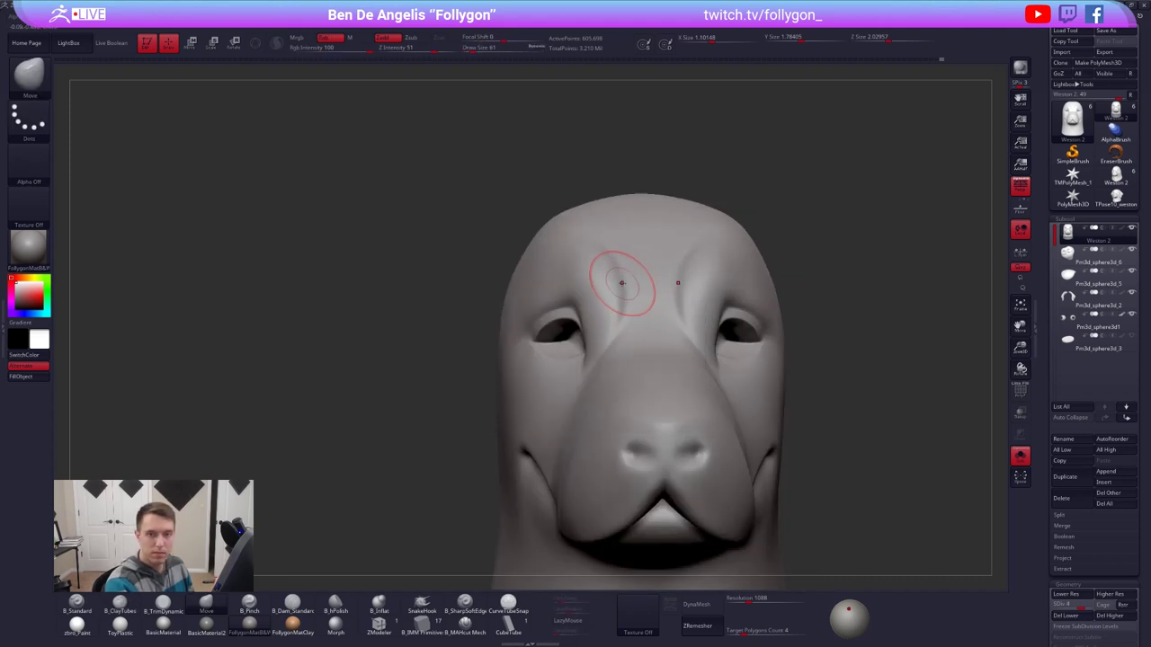
mouse_move(636, 290)
right_down()
mouse_move(630, 336)
mouse_move(610, 304)
mouse_move(629, 329)
right_up()
key(shift)
key(space)
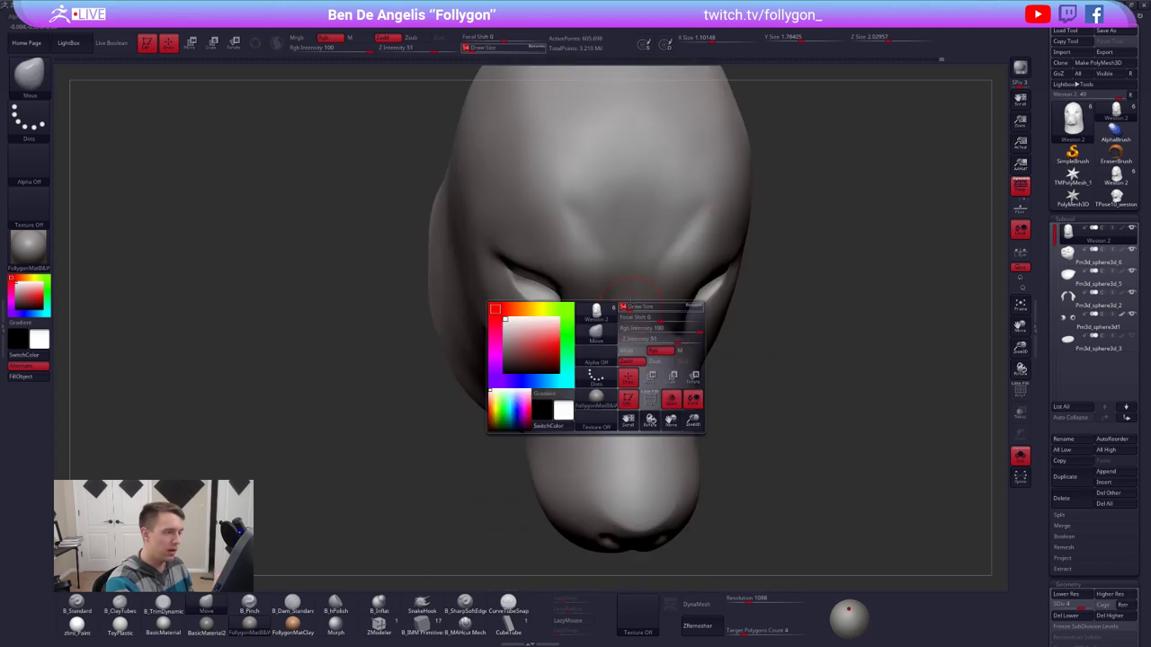
drag(632, 342, 640, 342)
mouse_move(628, 314)
right_down()
mouse_move(637, 274)
mouse_move(625, 326)
mouse_move(666, 338)
right_up()
Step: Flatten the brow ridges and forehead with the TrimDynamic brush at draw size 74 and smooth them
key(3)
key(space)
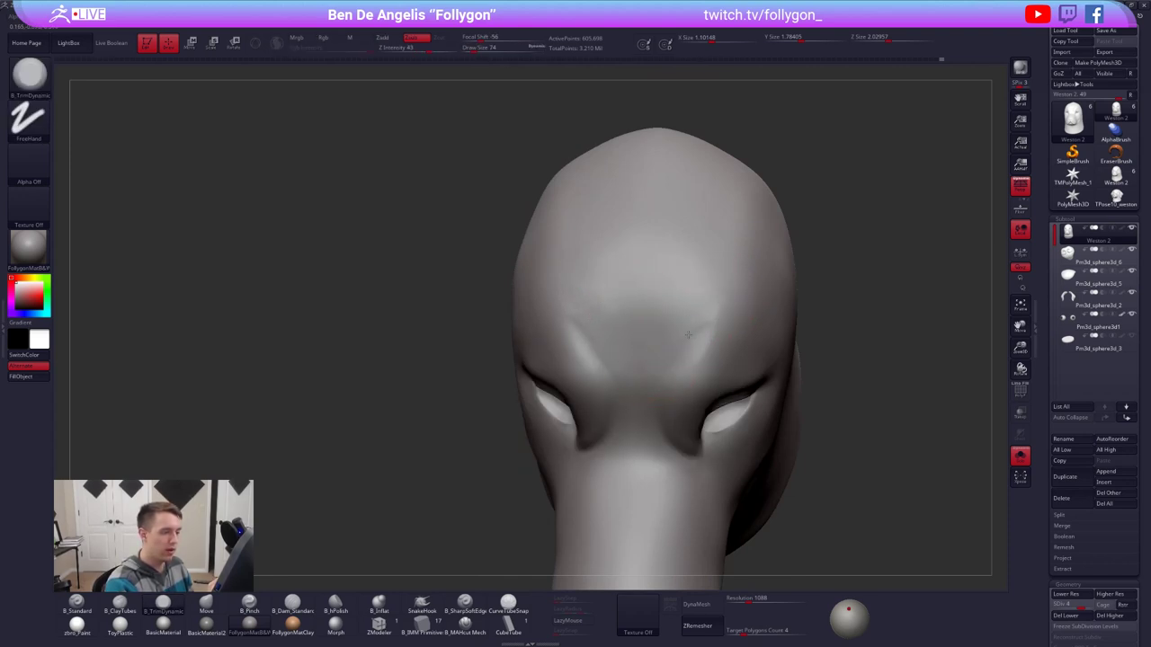
right_drag(688, 336, 707, 281)
right_drag(675, 318, 661, 329)
key(shift)
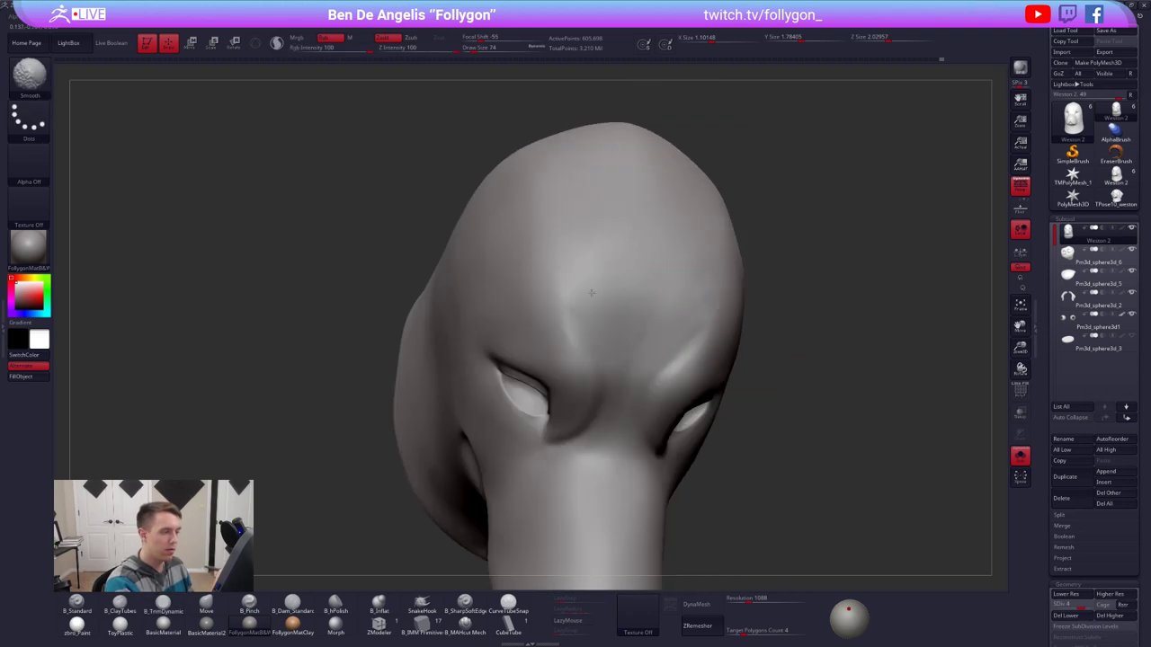
right_drag(630, 378, 624, 346)
key(shift)
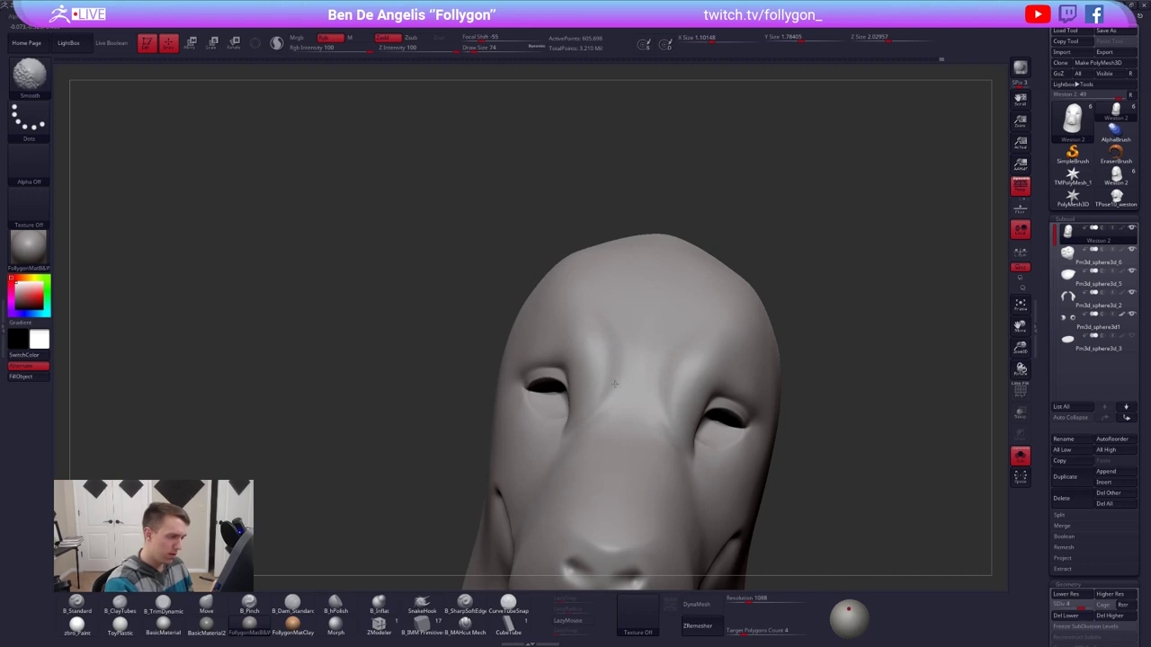
Step: Smooth the area between the brows and down onto the bridge of the muzzle
shift+drag(614, 384, 622, 373)
right_drag(622, 373, 619, 363)
shift+drag(619, 363, 617, 357)
mouse_move(617, 357)
right_down()
mouse_move(653, 393)
mouse_move(612, 397)
right_up()
key(shift)
shift+drag(599, 435, 621, 438)
alt+right_drag(635, 441, 593, 397)
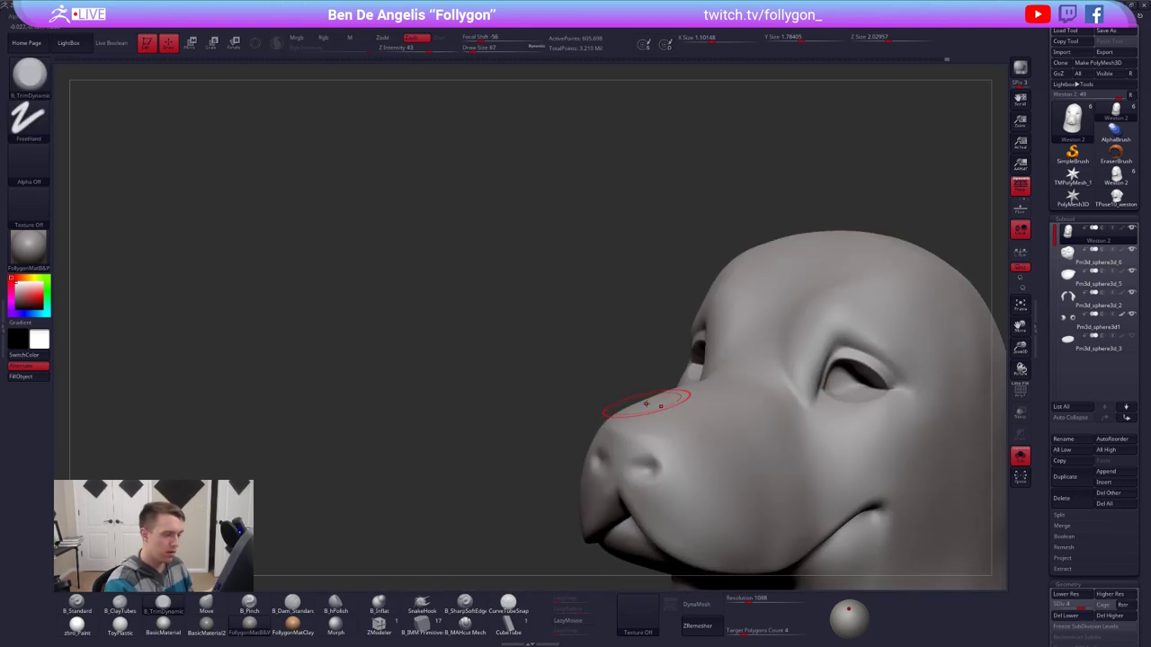
Step: Check the isolated head against all subtools, then add ClayTubes volume to the brow at draw size 67
key(alt+s)
mouse_move(736, 450)
alt+right_down()
mouse_move(667, 391)
mouse_move(719, 395)
mouse_move(810, 470)
mouse_move(779, 477)
mouse_move(789, 515)
alt+right_up()
key(alt+s)
ctrl+right_drag(623, 336, 601, 334)
key(2)
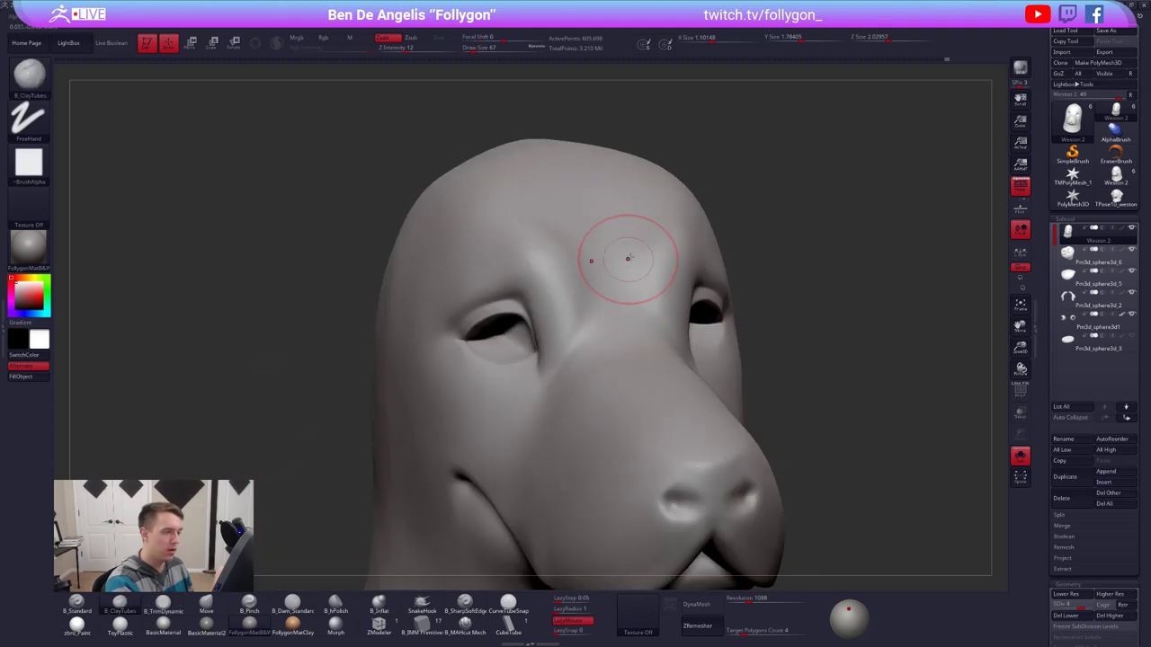
drag(657, 226, 656, 233)
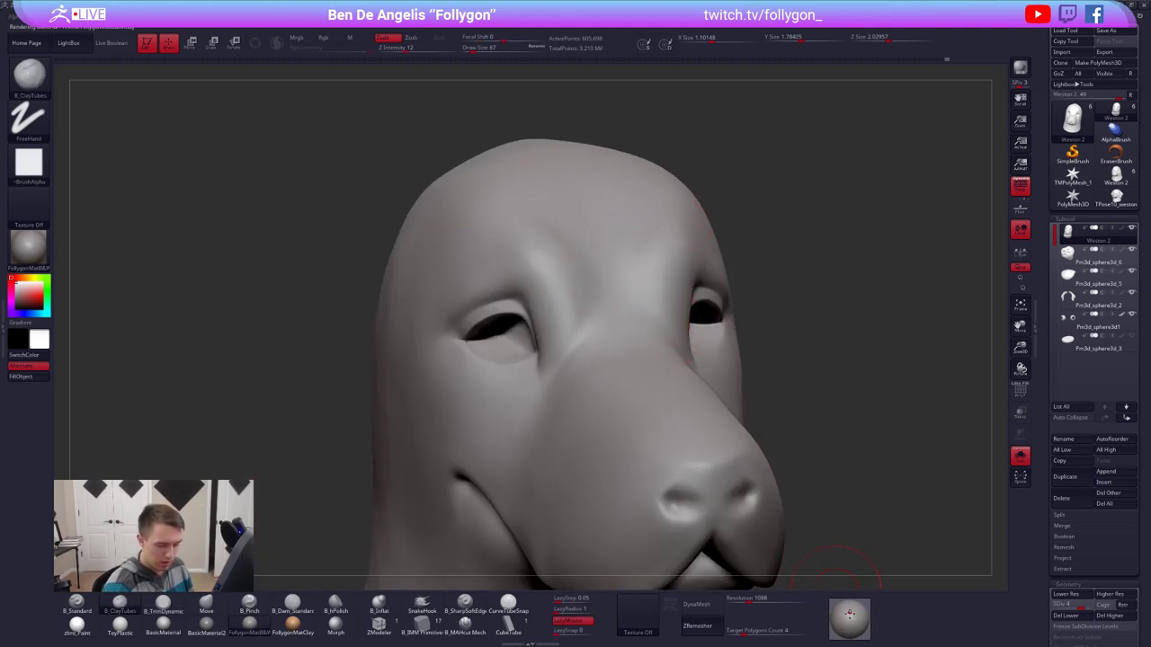
Step: Adjust the light direction, then build up and smooth the brow ridges beside the muzzle bridge
drag(844, 606, 850, 615)
alt+right_drag(636, 234, 636, 261)
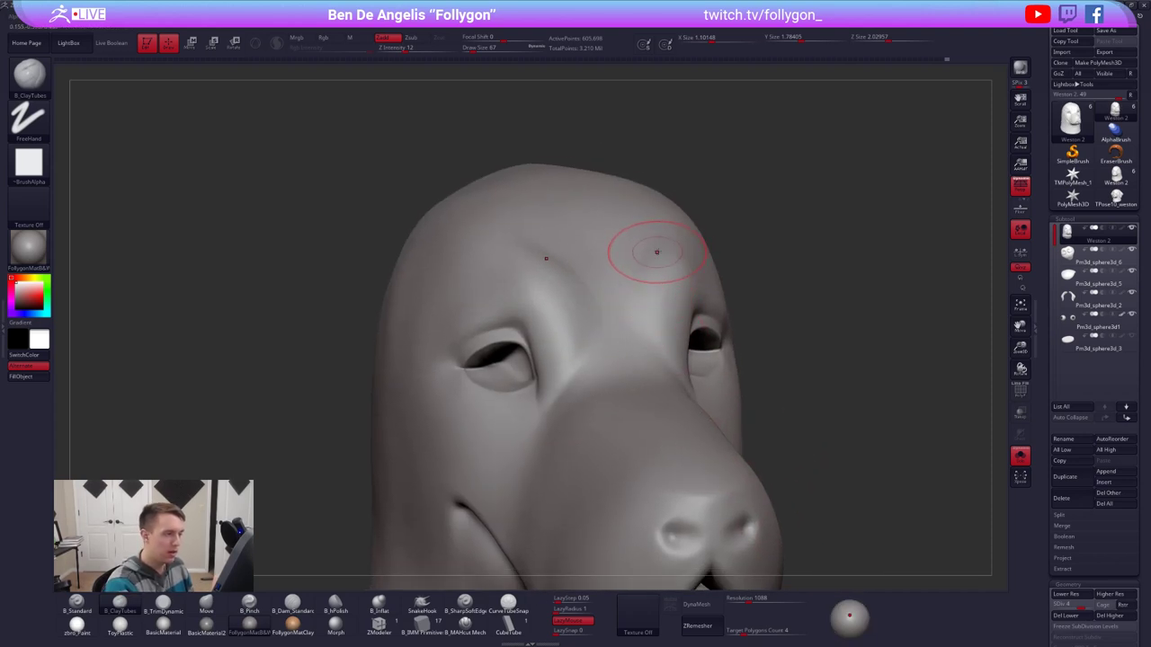
drag(653, 356, 645, 346)
right_drag(630, 296, 645, 282)
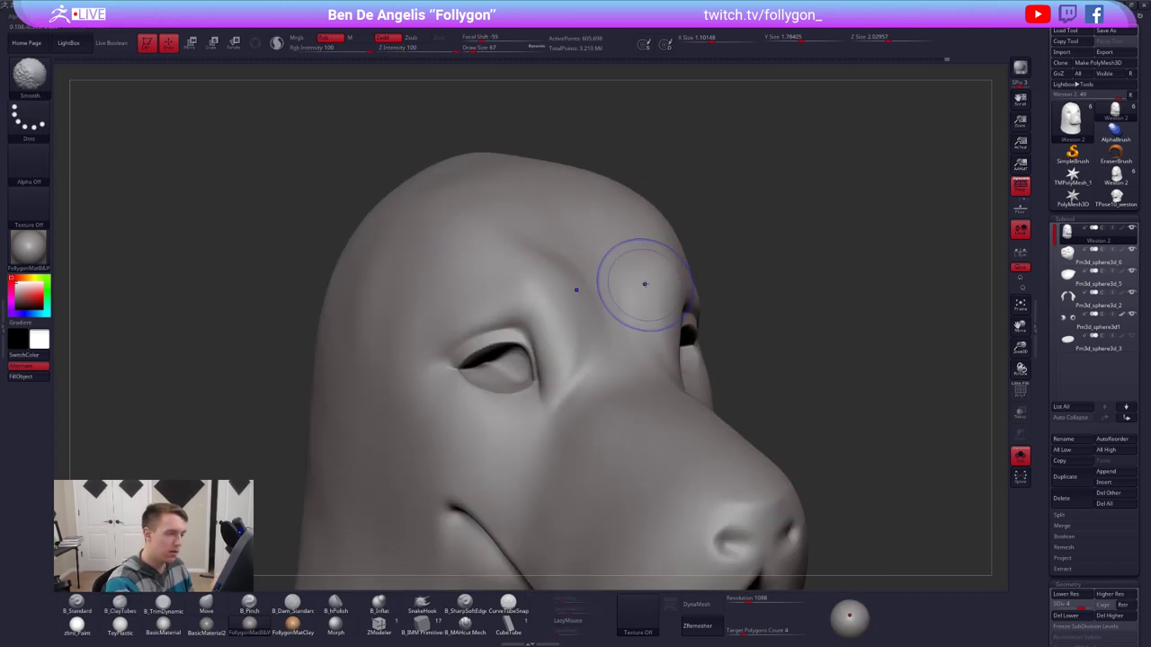
shift+drag(645, 283, 642, 262)
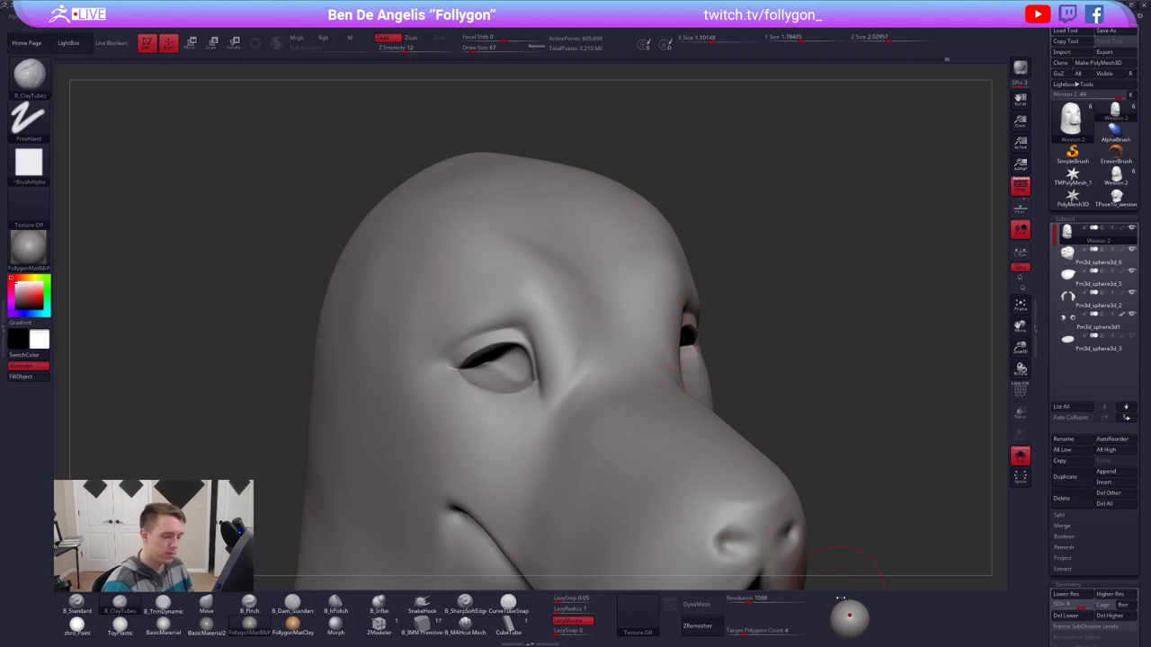
Step: Light the head from the side to smooth the forehead and brows, then move the light back above the head
drag(850, 616, 862, 616)
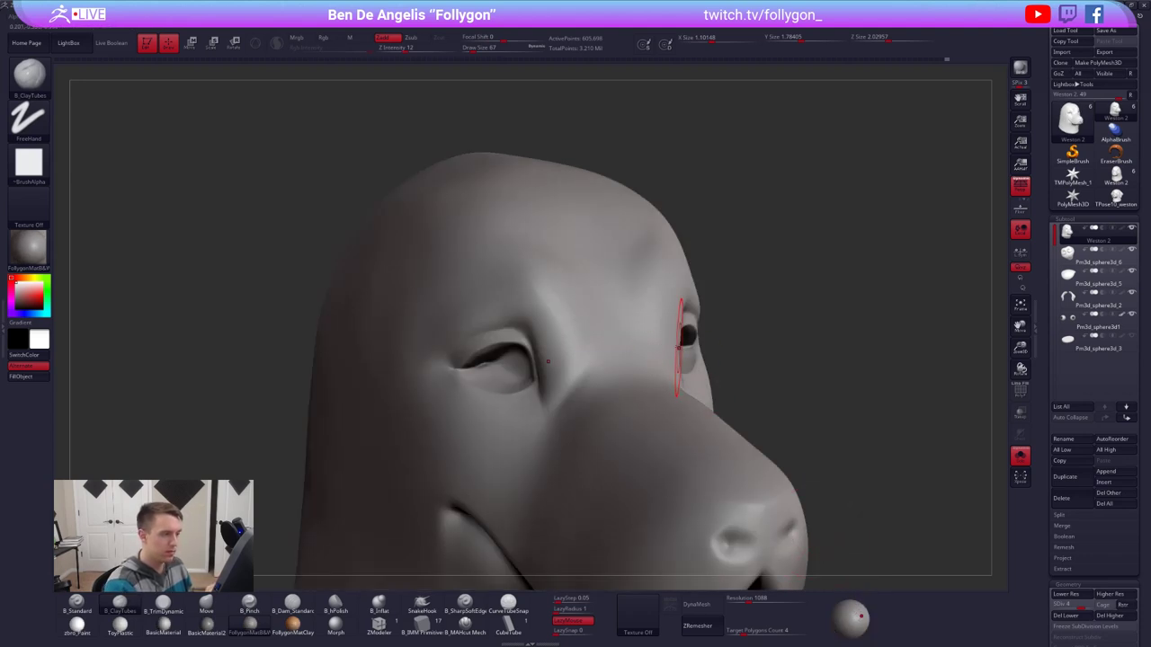
mouse_move(679, 348)
right_down()
mouse_move(610, 329)
mouse_move(587, 346)
mouse_move(582, 328)
right_up()
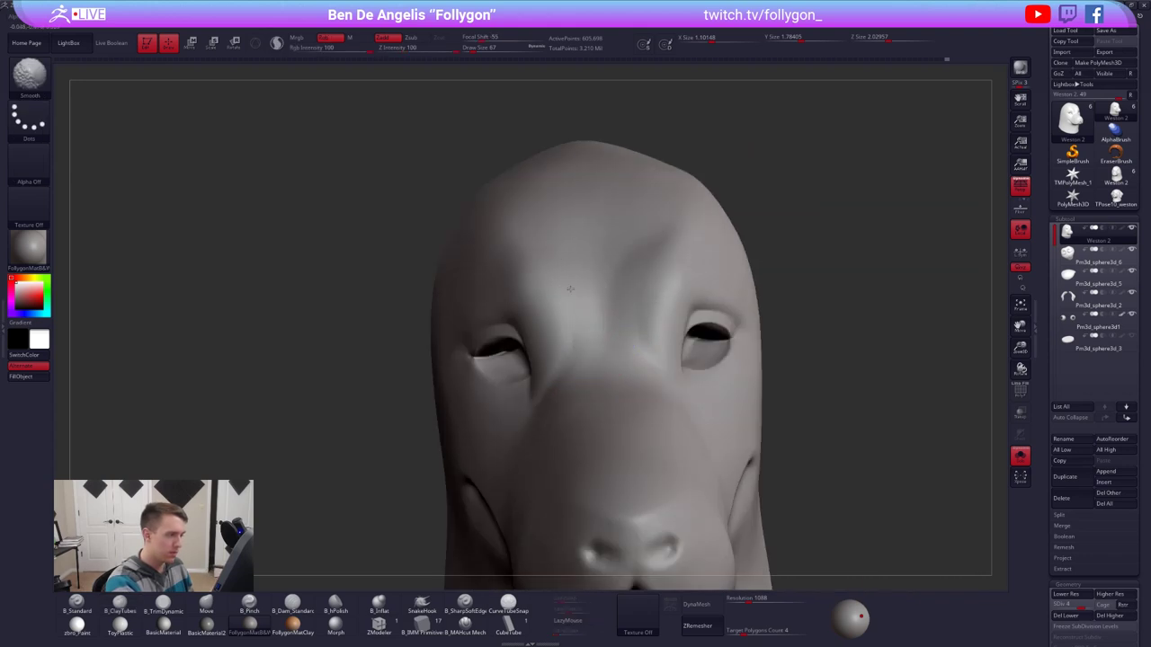
mouse_move(552, 372)
right_down()
mouse_move(558, 337)
mouse_move(630, 404)
mouse_move(787, 486)
mouse_move(764, 467)
mouse_move(839, 484)
mouse_move(817, 462)
mouse_move(740, 482)
mouse_move(795, 548)
right_up()
drag(858, 616, 848, 608)
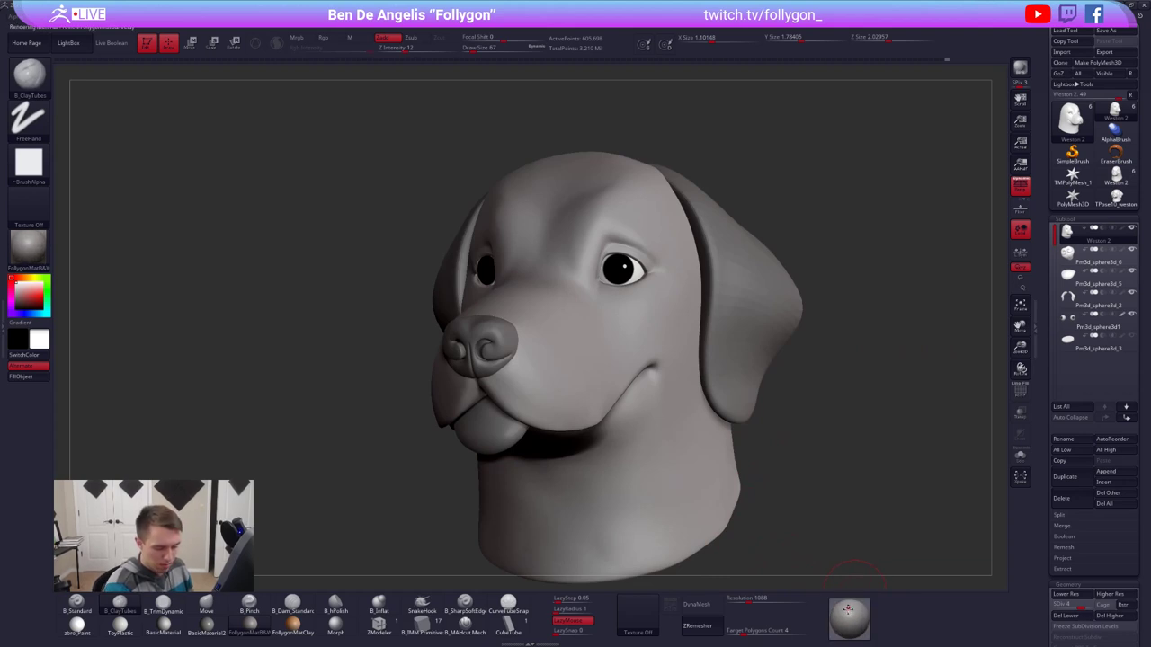
Step: Isolate the head, then refine and smooth the transition from the inner eye corner to the muzzle with ClayTubes
mouse_move(825, 497)
right_down()
mouse_move(686, 357)
mouse_move(713, 341)
mouse_move(743, 294)
right_up()
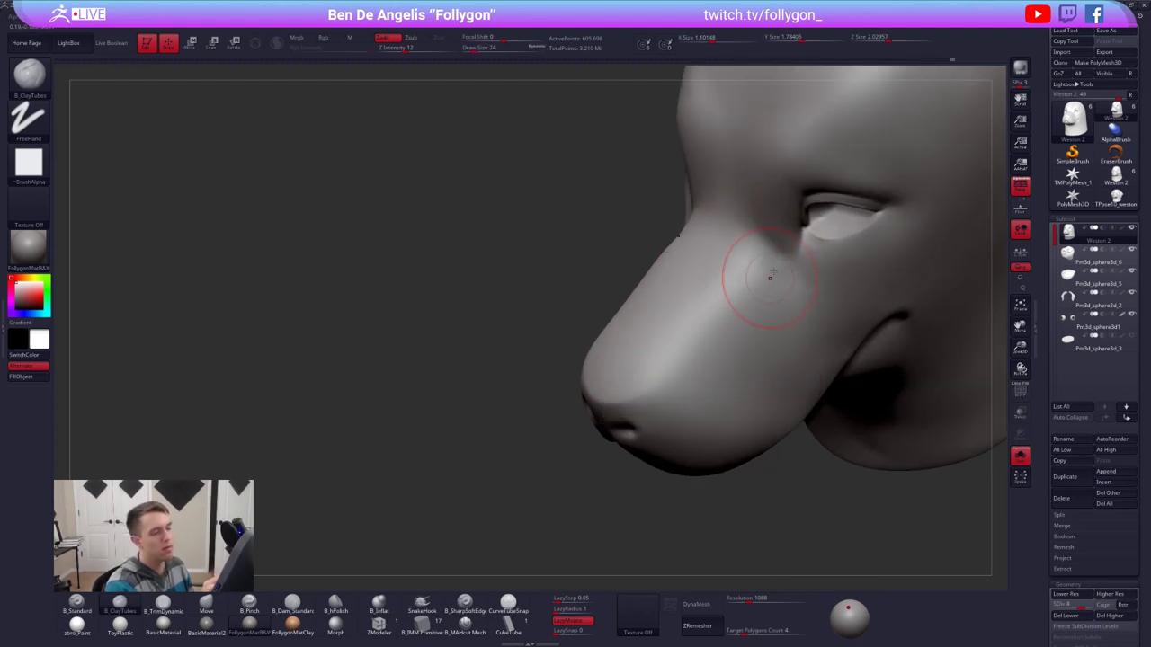
mouse_move(770, 277)
right_down()
mouse_move(795, 240)
mouse_move(686, 290)
mouse_move(671, 277)
right_up()
key(shift)
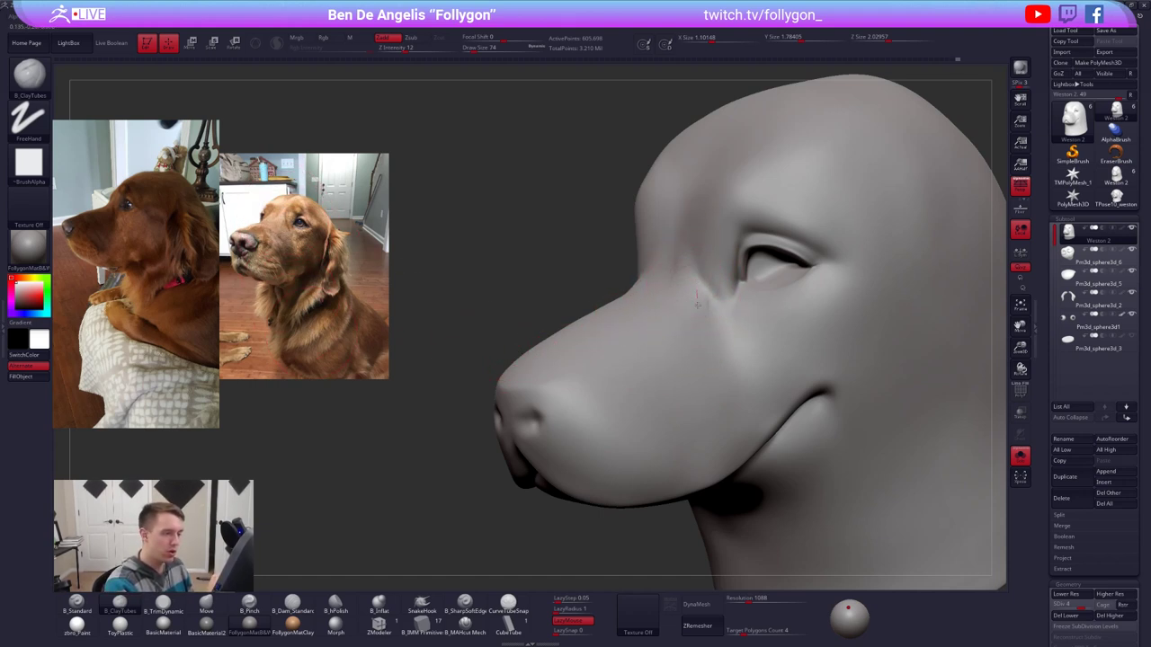
right_drag(705, 332, 663, 244)
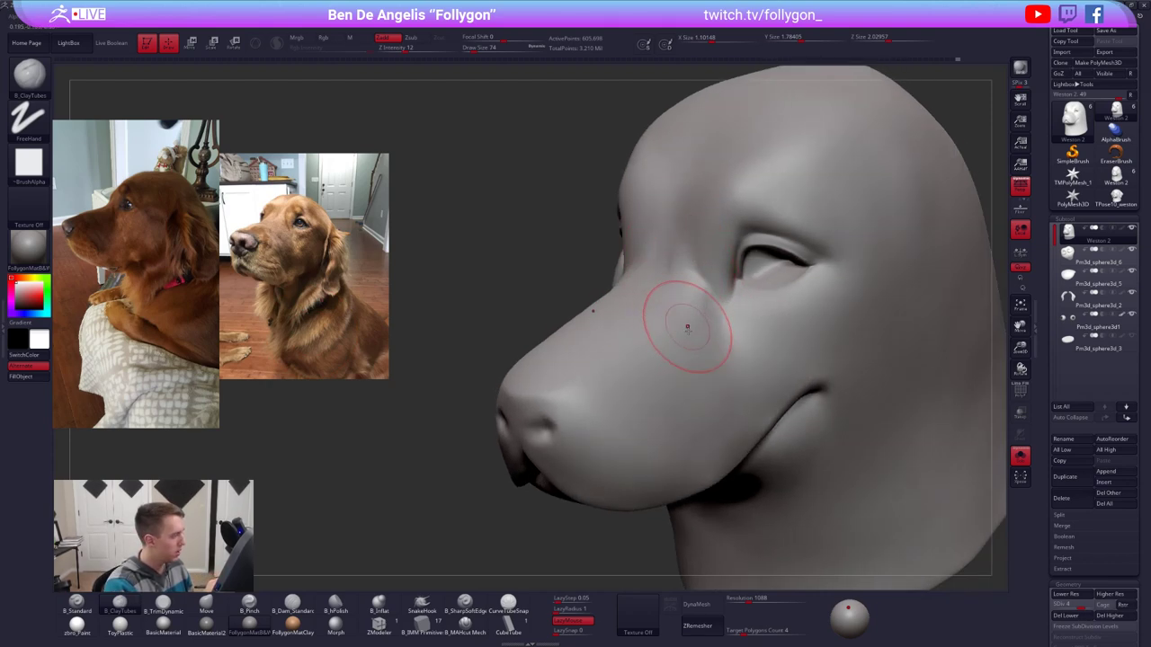
mouse_move(687, 328)
right_down()
mouse_move(630, 346)
mouse_move(682, 360)
mouse_move(673, 336)
right_up()
key(shift)
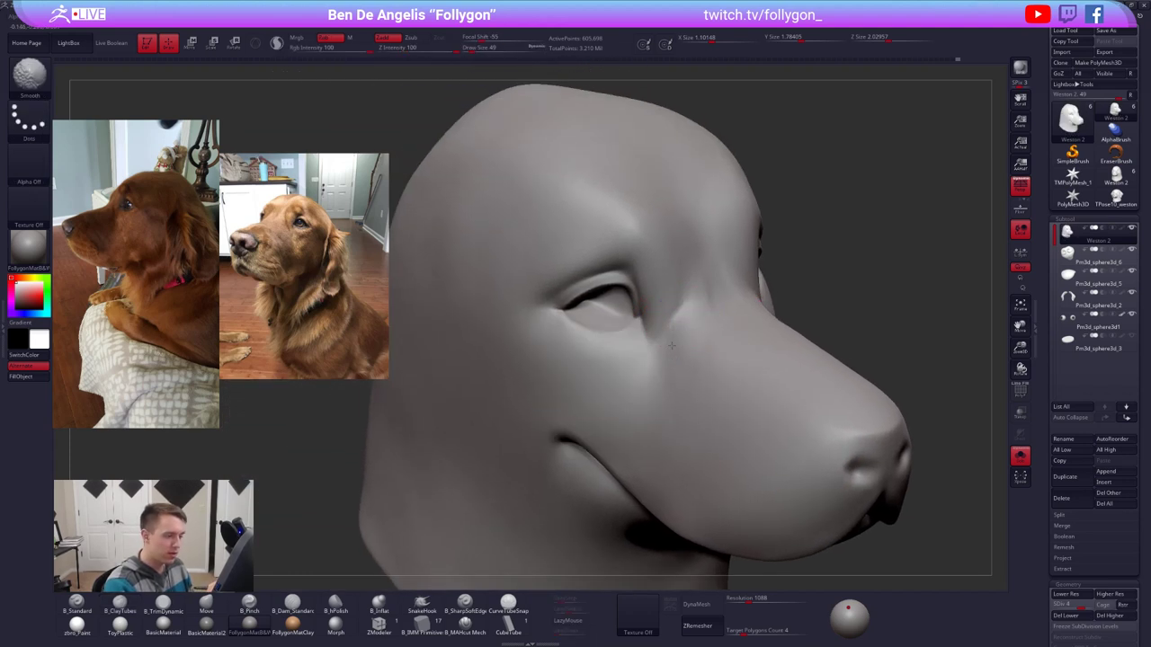
mouse_move(693, 284)
right_down()
mouse_move(691, 318)
mouse_move(688, 303)
right_up()
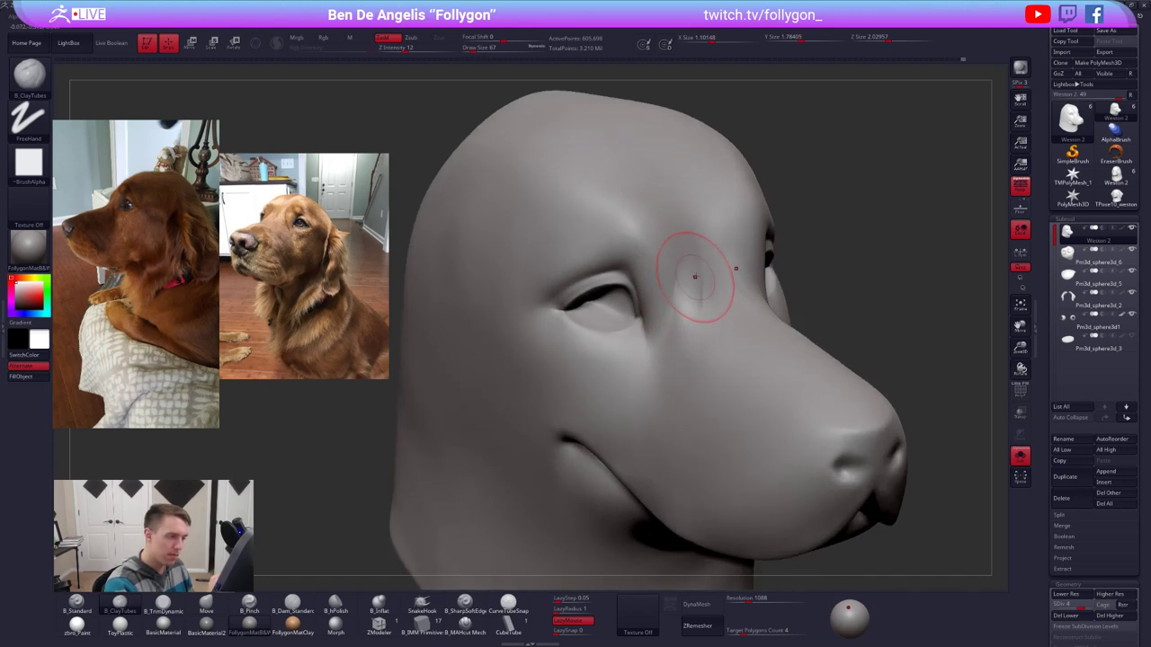
key(shift)
mouse_move(693, 347)
right_down()
mouse_move(806, 370)
mouse_move(766, 368)
mouse_move(740, 385)
mouse_move(732, 341)
mouse_move(759, 343)
mouse_move(753, 326)
right_up()
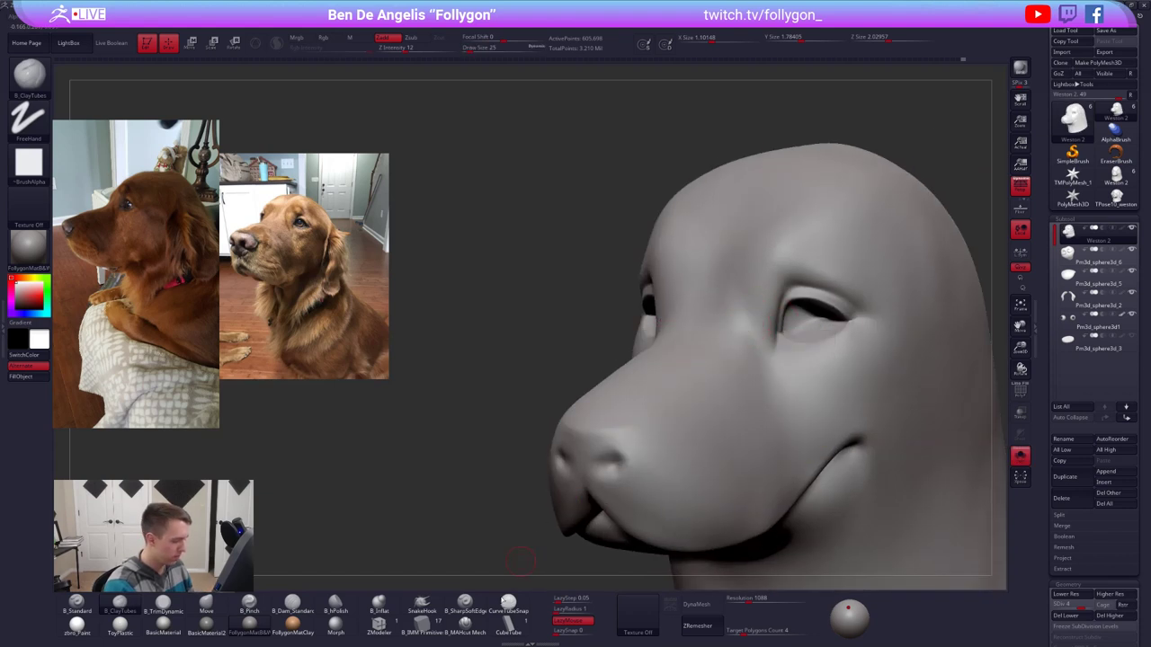
Step: Sharpen the ridge between the inner eye and the muzzle bridge with the Pinch brush at draw size 53, then smooth it
click(249, 604)
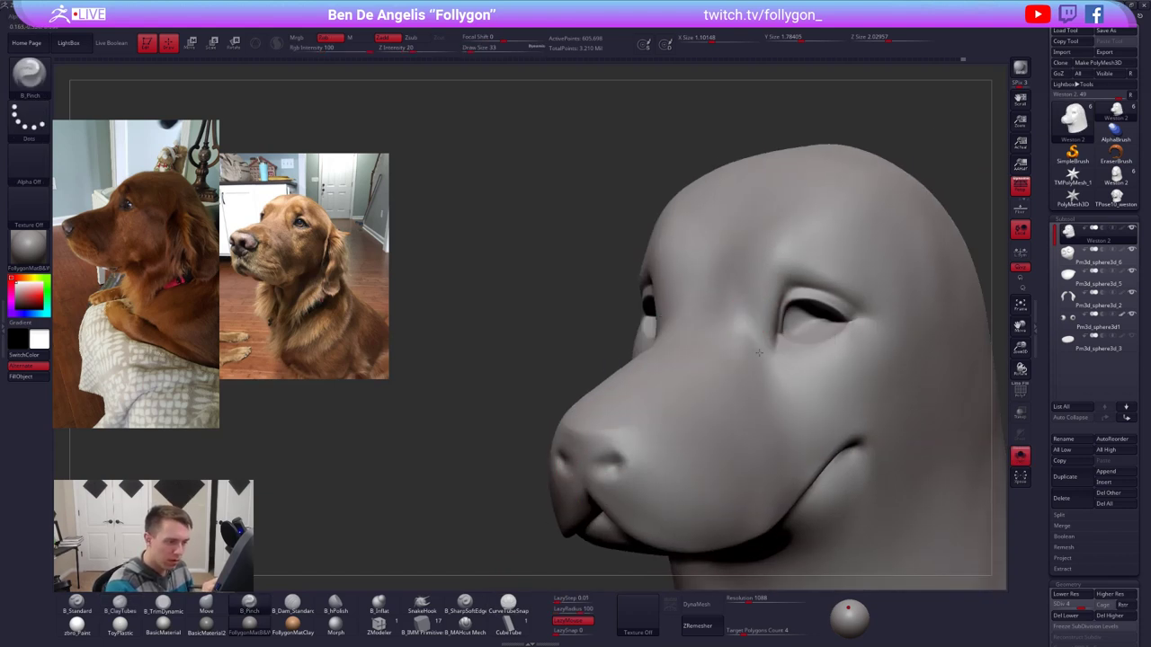
ctrl+right_drag(749, 312, 758, 356)
drag(739, 321, 730, 229)
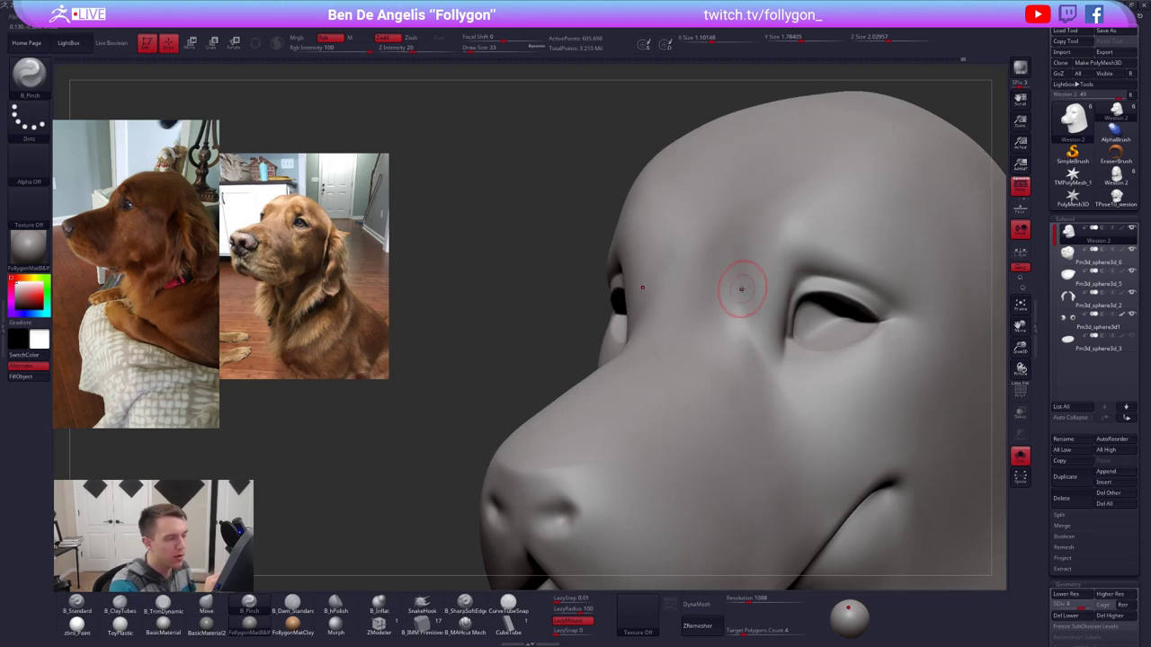
drag(742, 290, 765, 349)
shift+drag(735, 325, 725, 307)
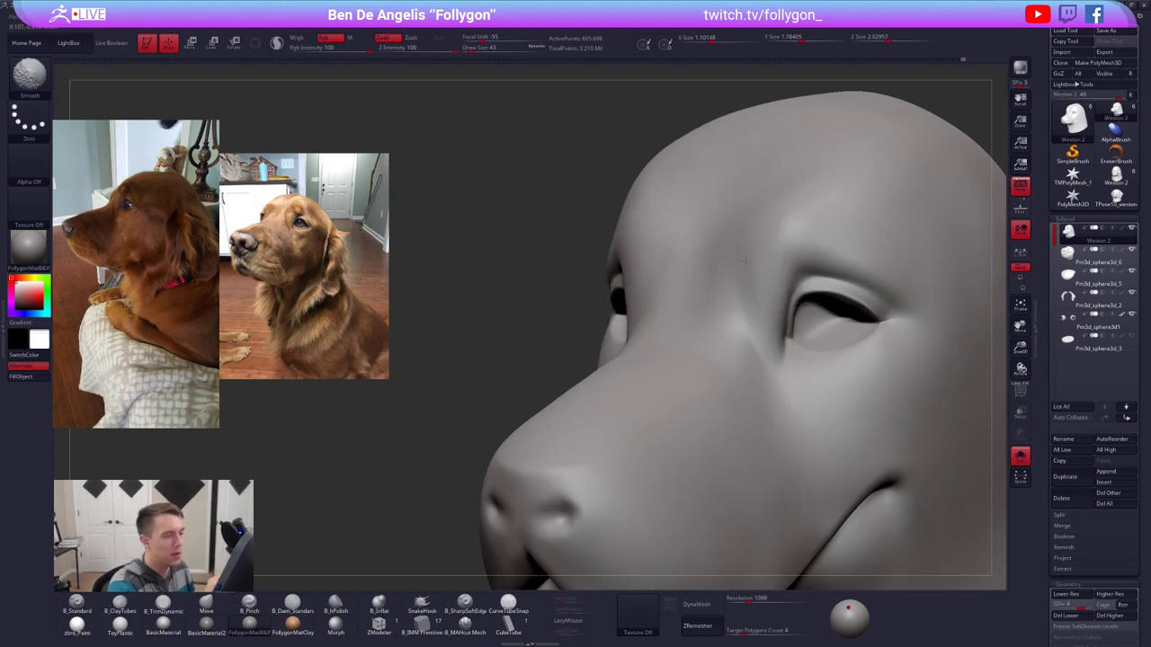
shift+drag(744, 356, 754, 378)
Step: Examine the muzzle, mouth and profile of the full head from several angles against the reference photos
mouse_move(758, 383)
right_down()
mouse_move(746, 435)
mouse_move(758, 441)
mouse_move(731, 413)
right_up()
key(space)
drag(741, 428, 747, 426)
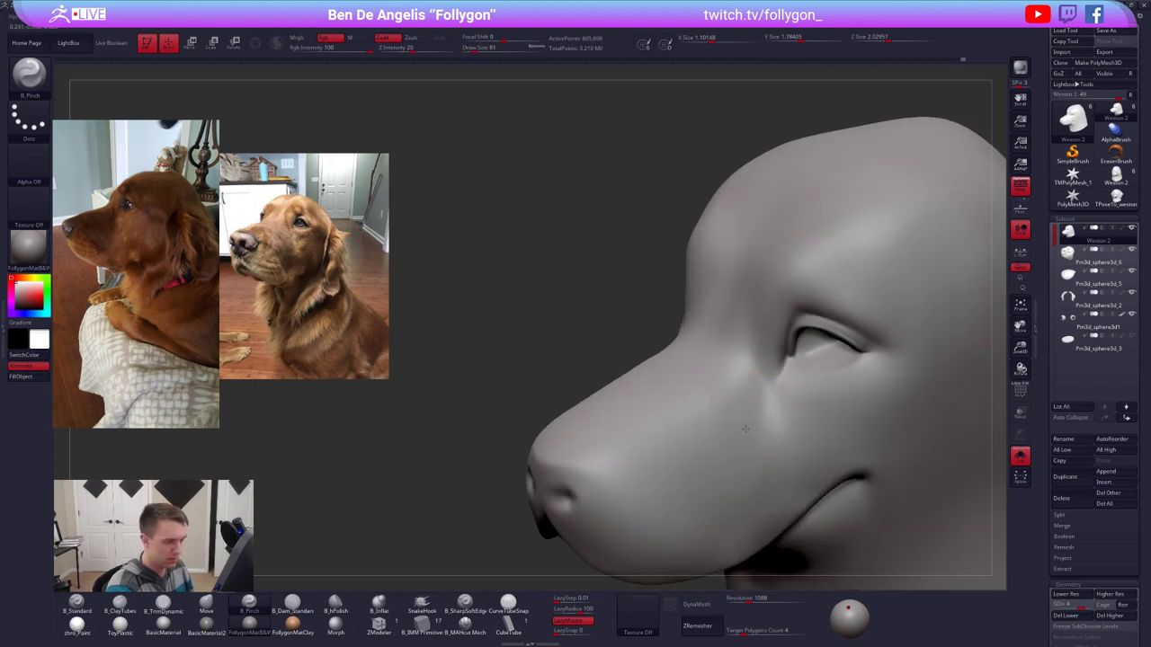
ctrl+right_drag(746, 426, 713, 372)
key(alt+s)
mouse_move(768, 475)
right_down()
mouse_move(815, 453)
mouse_move(726, 467)
mouse_move(725, 490)
mouse_move(664, 449)
right_up()
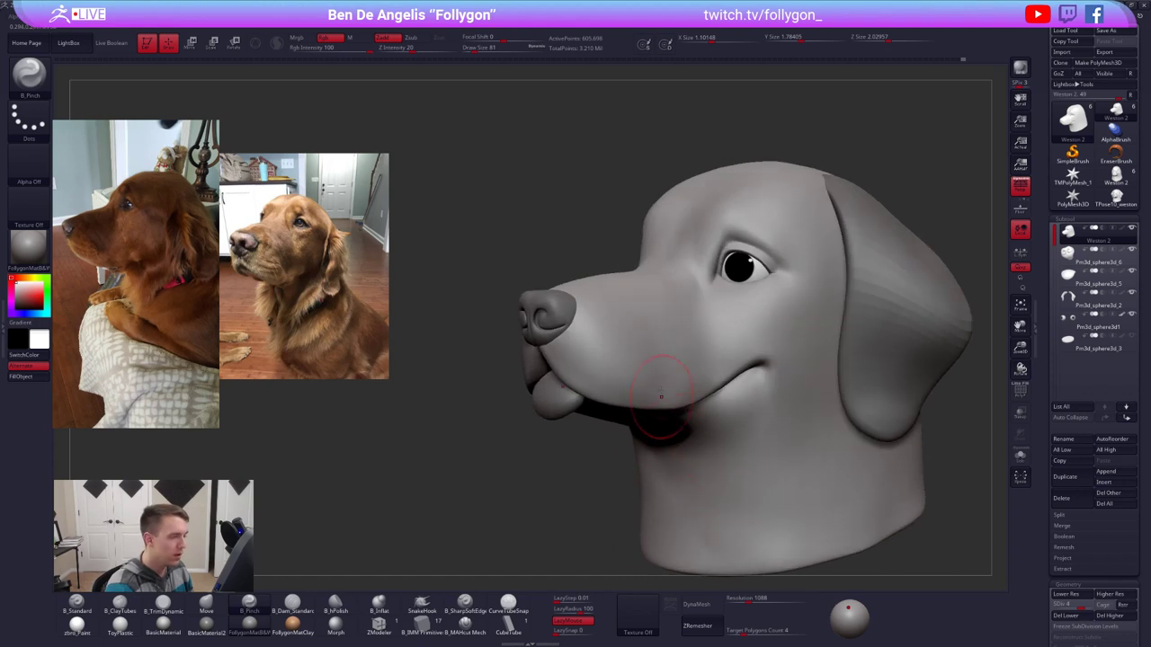
key(space)
drag(656, 334, 661, 333)
mouse_move(661, 337)
right_down()
mouse_move(637, 334)
mouse_move(624, 356)
mouse_move(619, 336)
right_up()
key(space)
drag(619, 307, 614, 308)
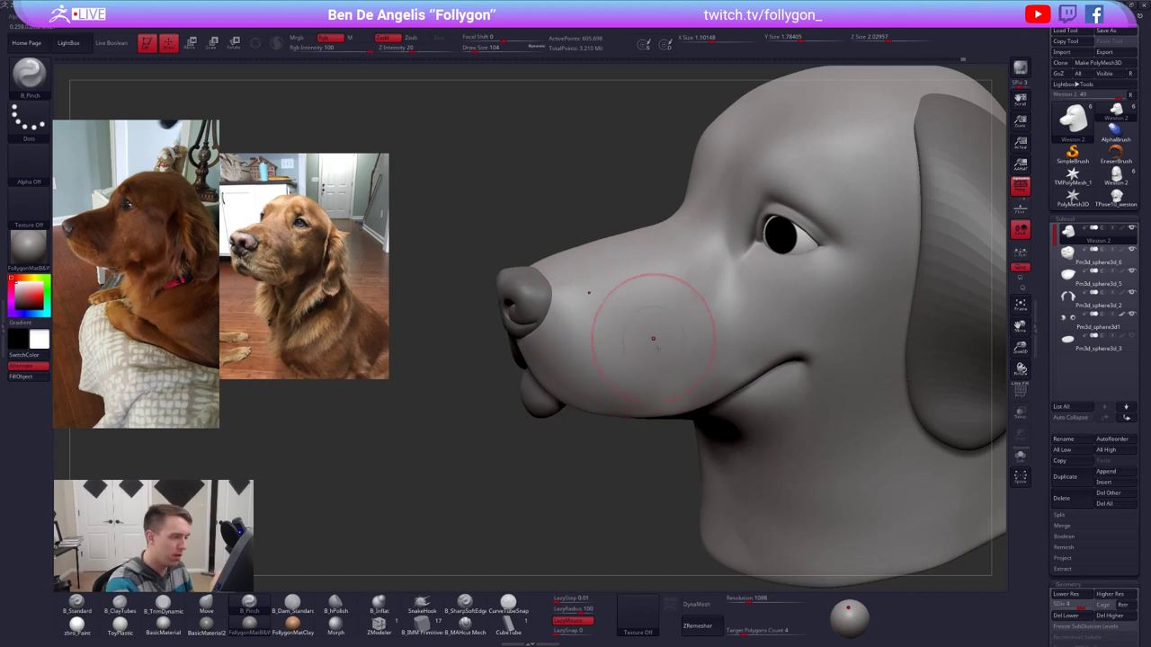
mouse_move(733, 485)
right_down()
mouse_move(745, 481)
mouse_move(725, 486)
right_up()
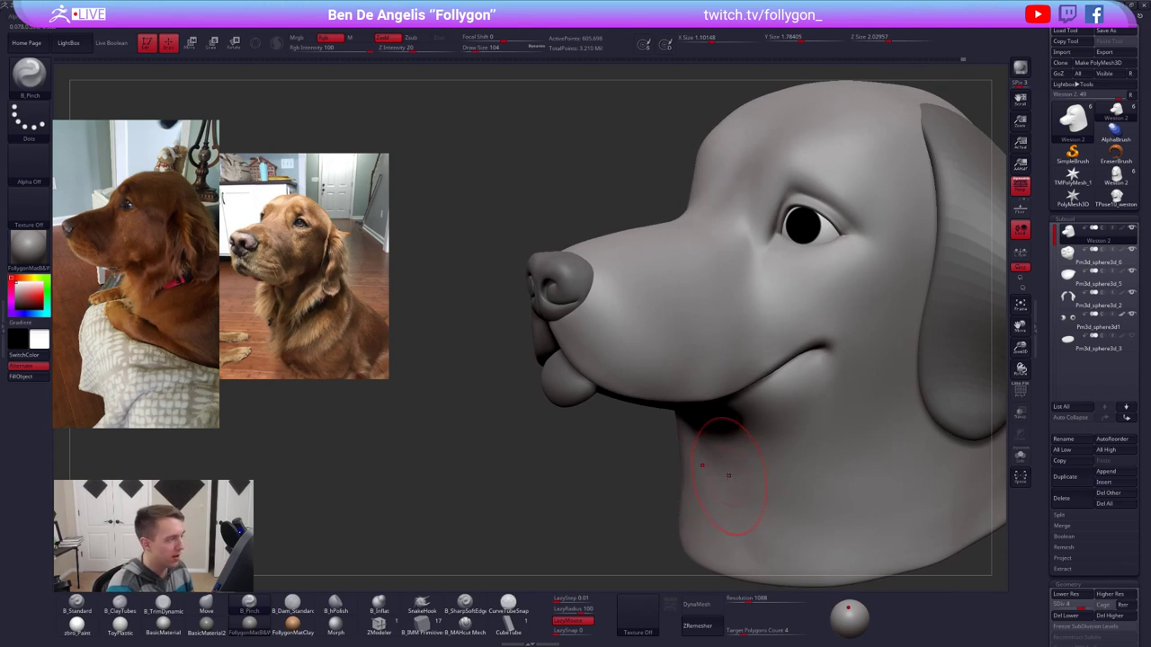
key(space)
drag(707, 390, 700, 389)
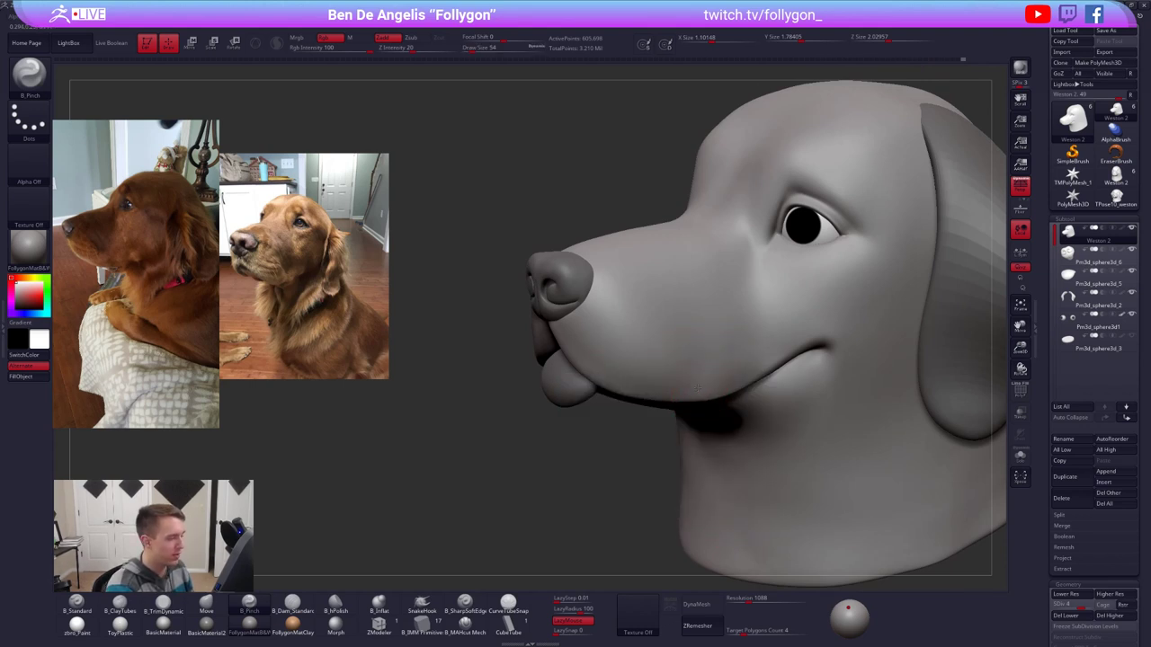
right_drag(698, 389, 704, 455)
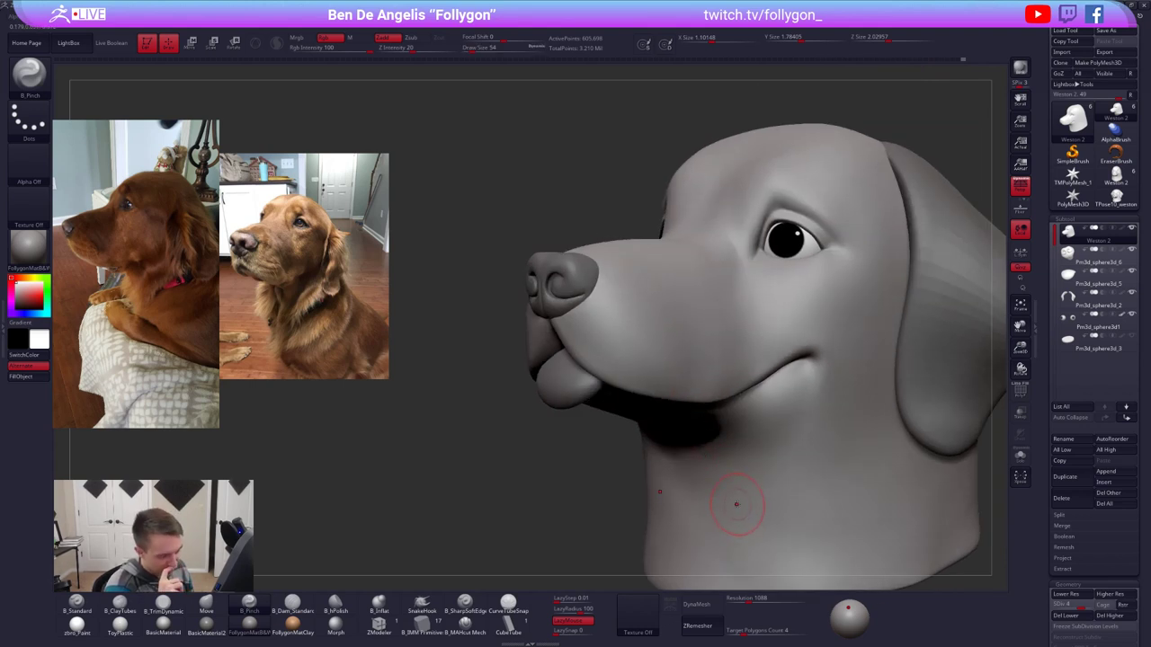
mouse_move(738, 466)
ctrl+right_down()
mouse_move(779, 468)
mouse_move(710, 417)
ctrl+right_up()
mouse_move(729, 465)
right_down()
mouse_move(750, 471)
mouse_move(726, 471)
right_up()
alt+right_drag(720, 473, 734, 486)
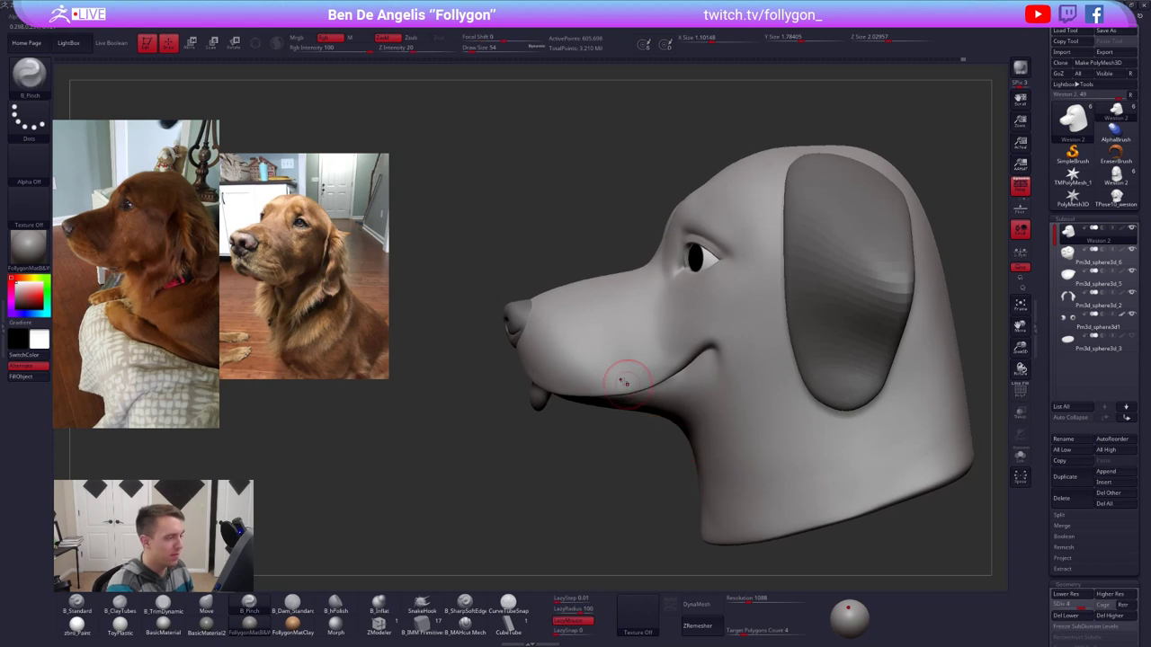
Step: Isolate the head, lasso-mask the muzzle front and the lips back to the mouth corner, and turn off perspective distortion
key(alt+s)
ctrl+right_drag(570, 358, 583, 365)
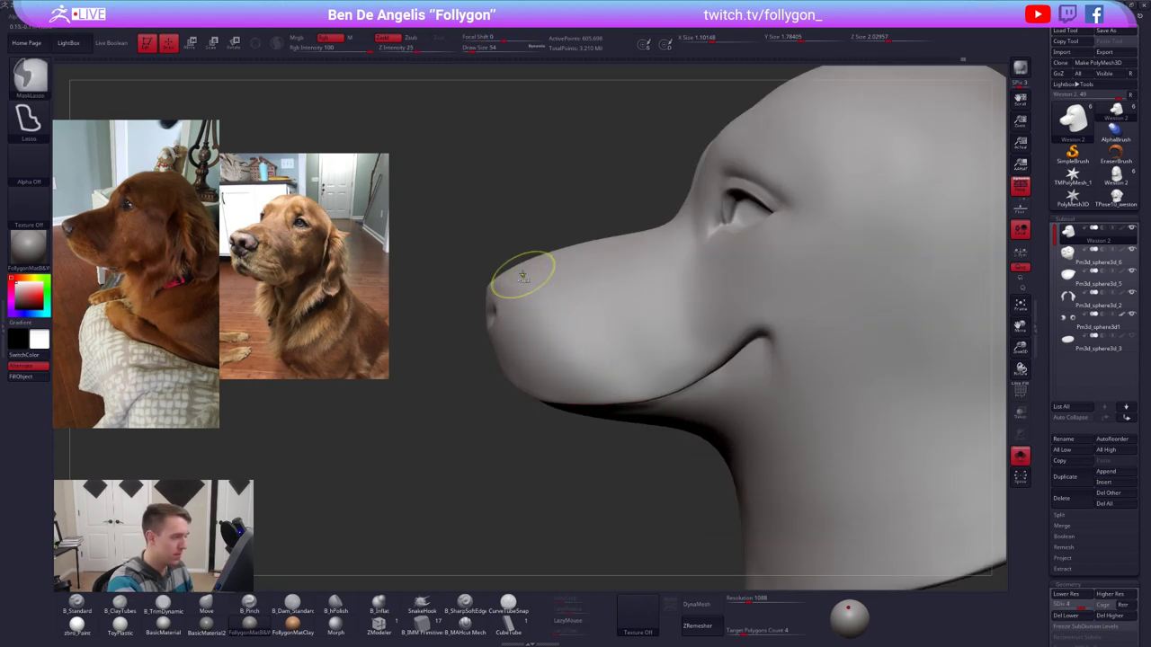
mouse_move(517, 258)
ctrl+mouse_down()
mouse_move(617, 458)
mouse_move(440, 267)
ctrl+mouse_up()
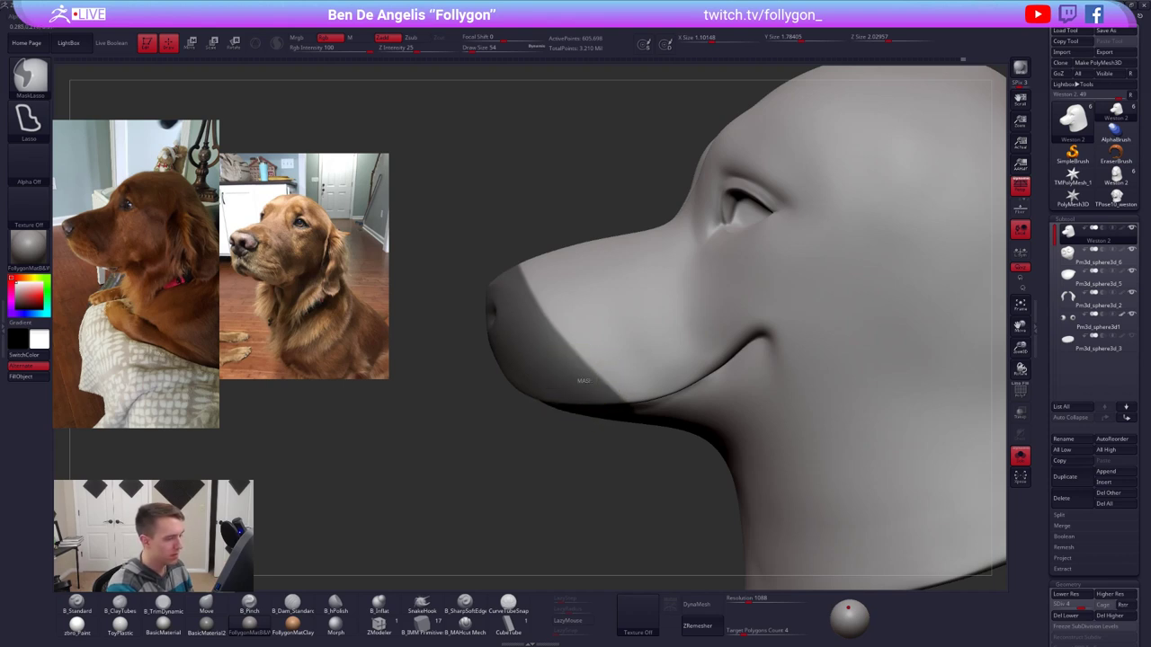
mouse_move(667, 358)
ctrl+mouse_down()
mouse_move(760, 312)
mouse_move(749, 353)
mouse_move(501, 492)
mouse_move(468, 482)
ctrl+mouse_up()
mouse_move(658, 411)
right_down()
mouse_move(667, 383)
mouse_move(645, 406)
right_up()
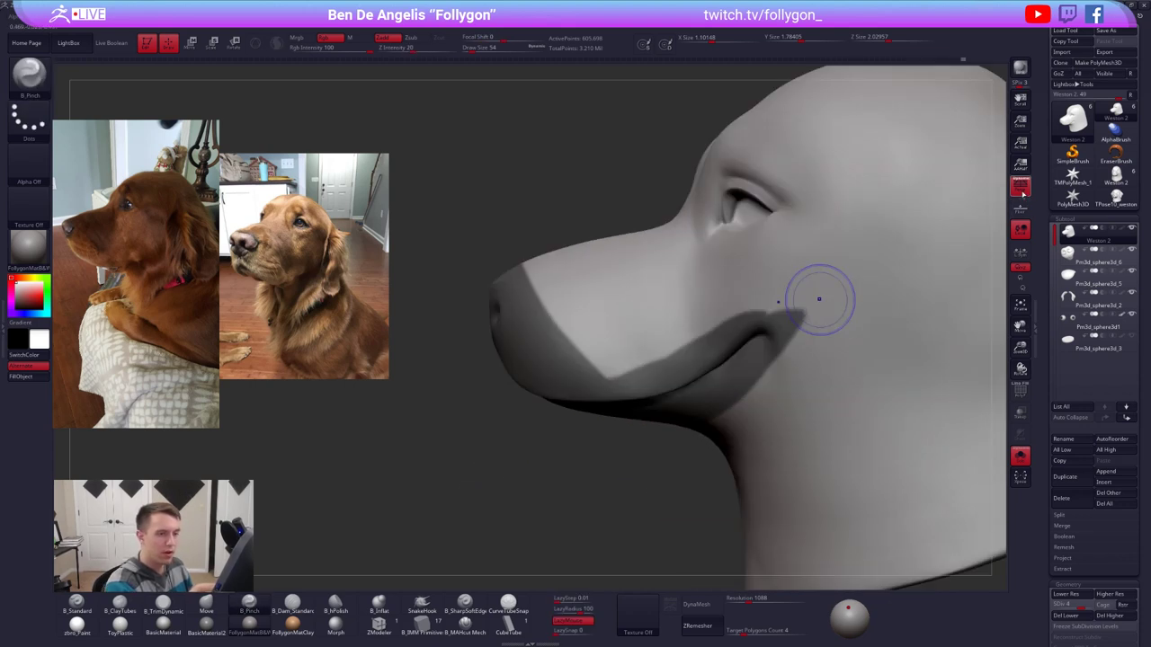
key(p)
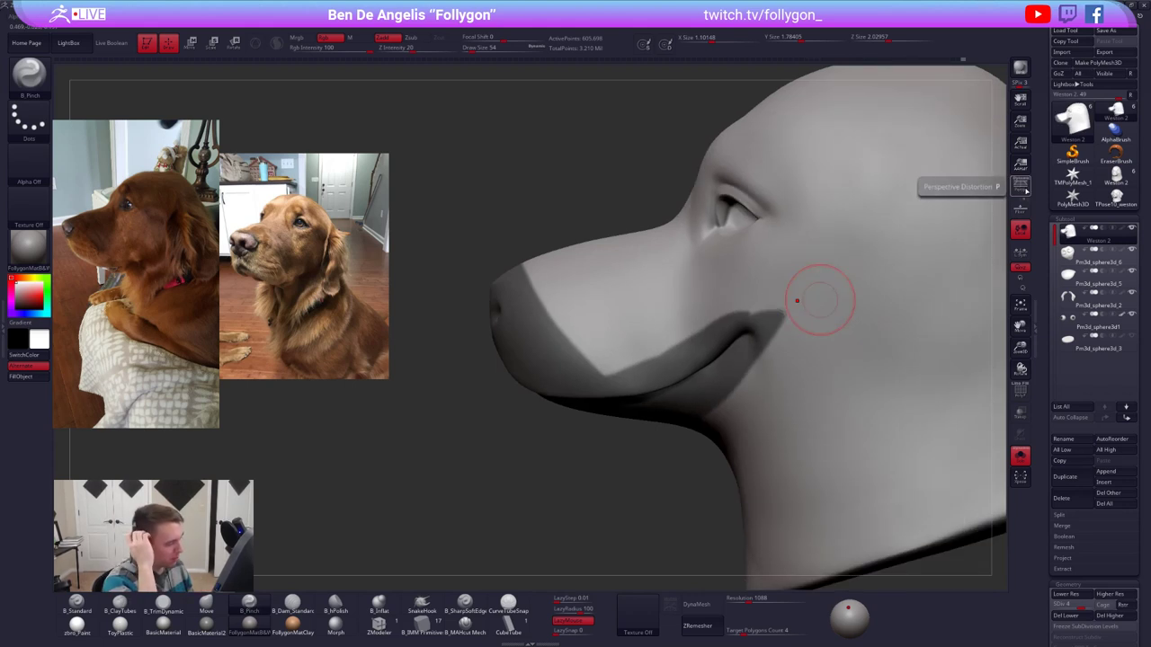
Step: Remove the mask behind the mouth corner and from the lower jaw, leaving only the upper lip and muzzle front masked
right_drag(755, 312, 765, 315)
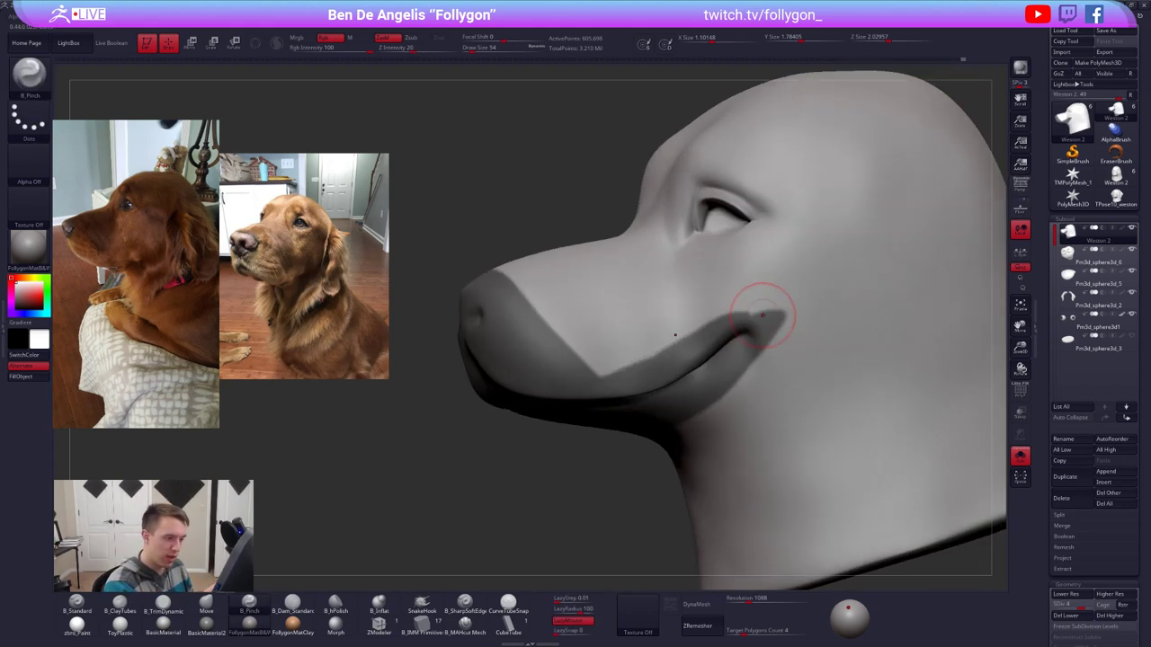
mouse_move(754, 311)
ctrl+alt+mouse_down()
mouse_move(782, 428)
mouse_move(792, 261)
ctrl+alt+mouse_up()
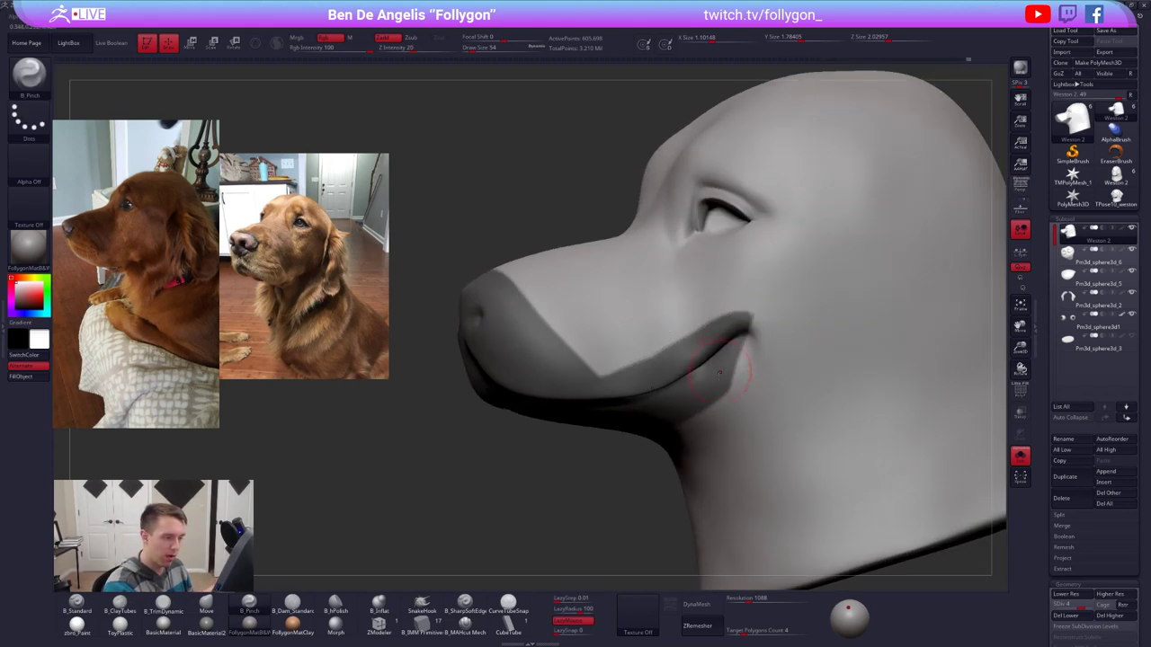
mouse_move(746, 341)
right_down()
mouse_move(732, 336)
mouse_move(713, 364)
mouse_move(741, 354)
mouse_move(706, 378)
mouse_move(684, 376)
right_up()
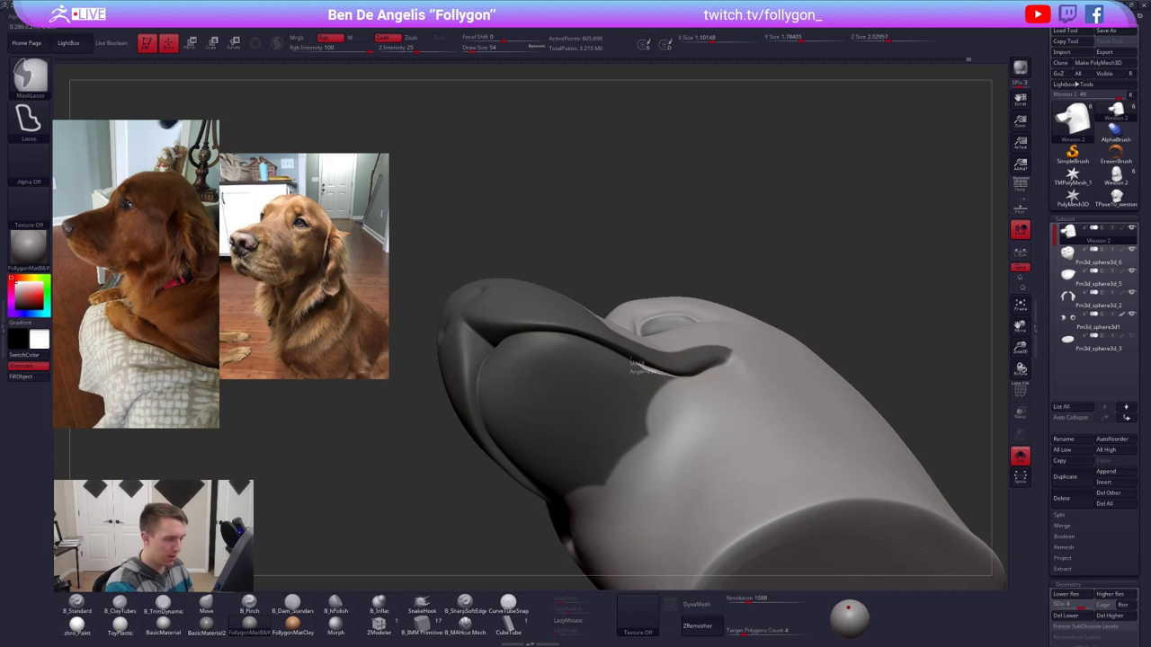
mouse_move(631, 362)
ctrl+alt+mouse_down()
mouse_move(542, 416)
mouse_move(674, 422)
ctrl+alt+mouse_up()
mouse_move(635, 411)
alt+right_down()
mouse_move(686, 441)
mouse_move(710, 438)
mouse_move(672, 381)
alt+right_up()
mouse_move(612, 359)
ctrl+alt+mouse_down()
mouse_move(572, 364)
mouse_move(561, 417)
mouse_move(634, 463)
ctrl+alt+mouse_up()
mouse_move(644, 444)
right_down()
mouse_move(659, 500)
mouse_move(624, 437)
right_up()
Step: Lower the head to subdivision level 2, then blur and invert the mask so only the upper lip and muzzle front are editable
key(shift+d)
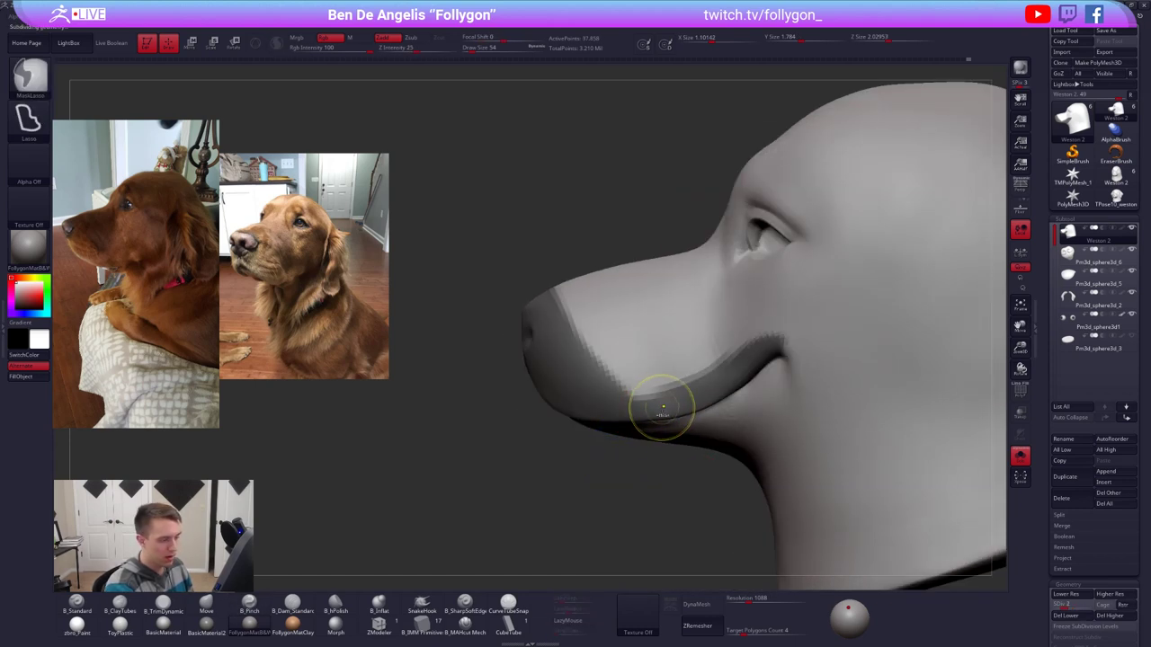
ctrl+click(660, 412)
ctrl+click(665, 416)
ctrl+click(633, 472)
ctrl+click(656, 415)
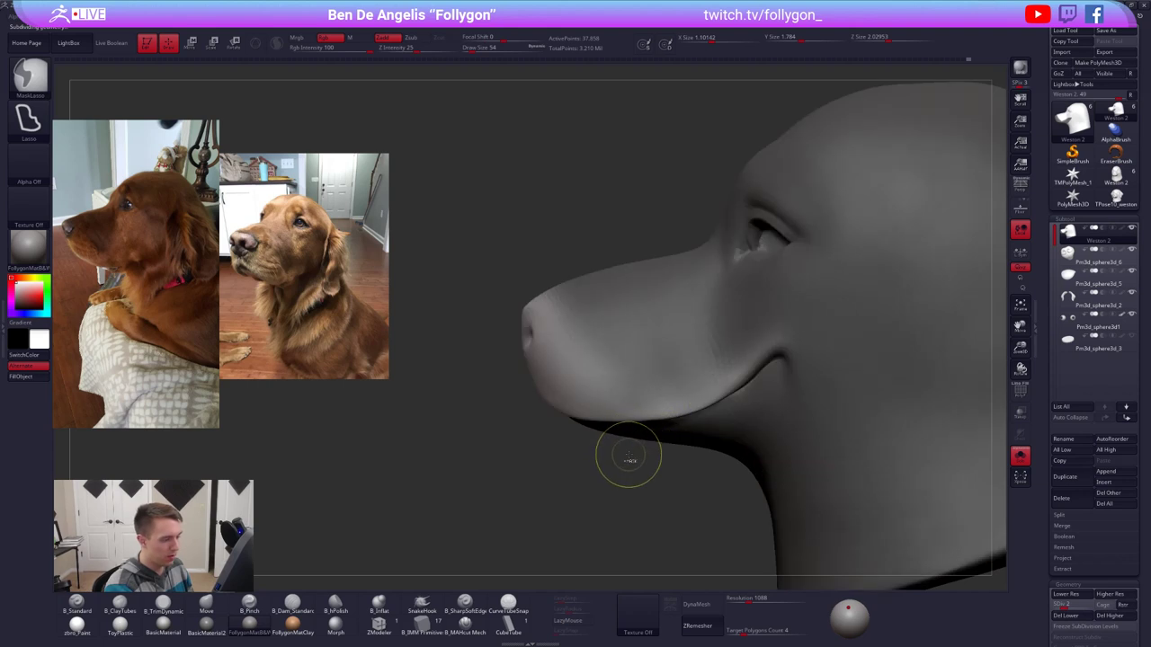
Step: Switch to the Inflat brush with an enlarged draw size and show all subtools again
right_drag(617, 457, 630, 450)
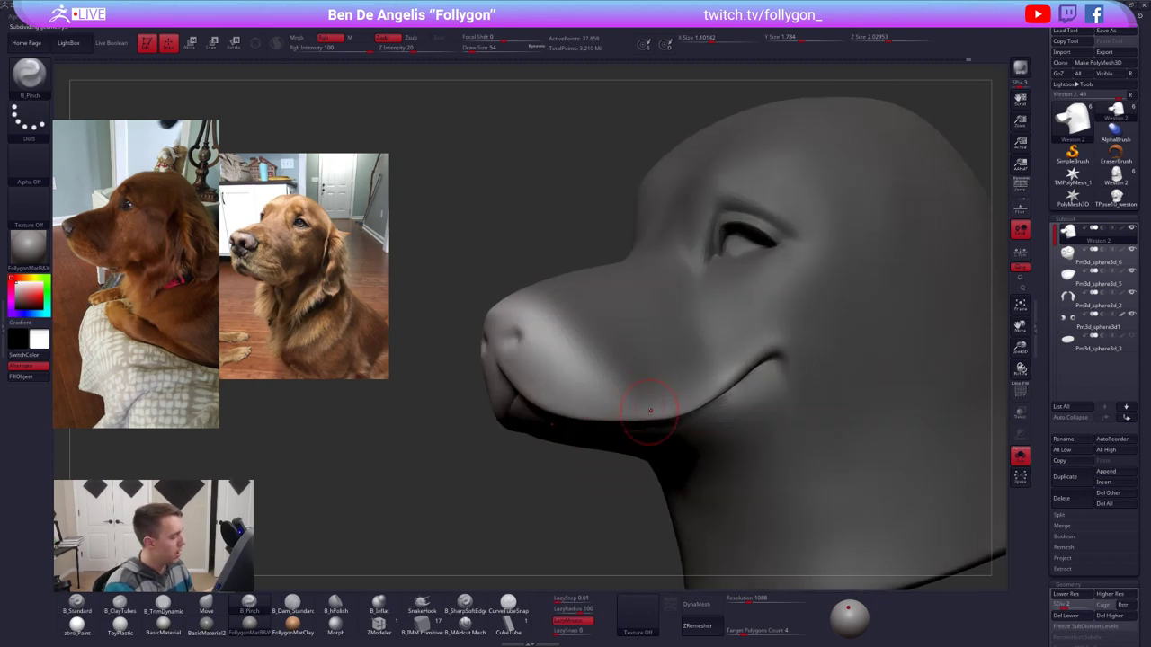
click(346, 610)
key(s)
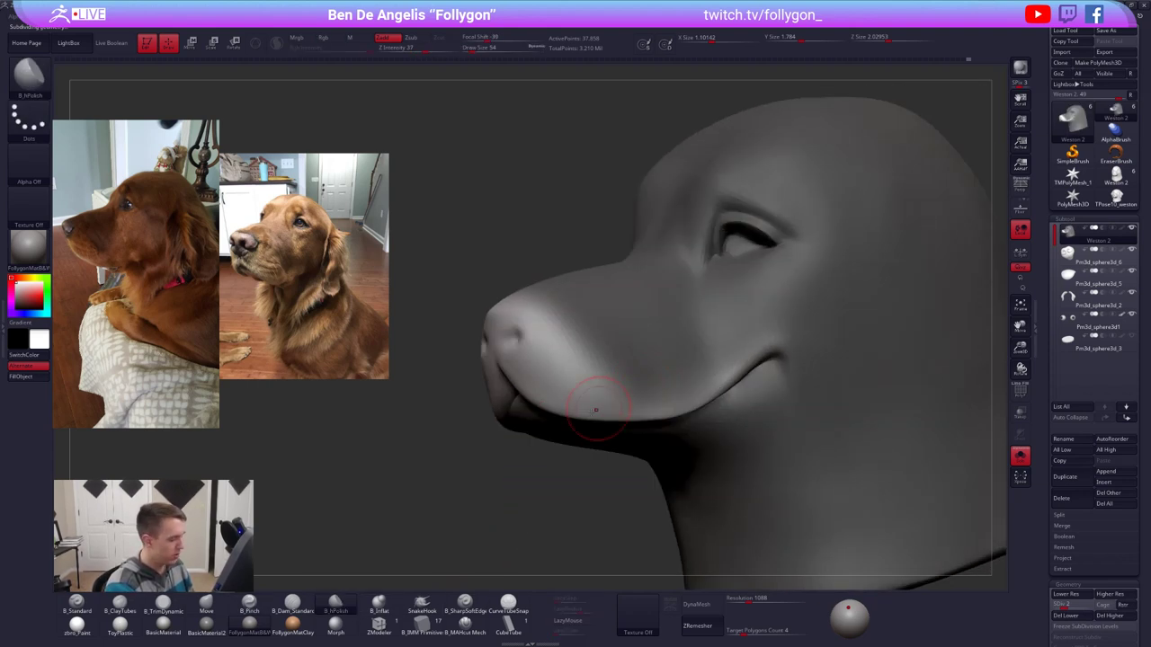
click(377, 609)
right_drag(589, 397, 610, 390)
key(s)
drag(610, 390, 615, 392)
alt+right_drag(614, 393, 649, 392)
key(alt+s)
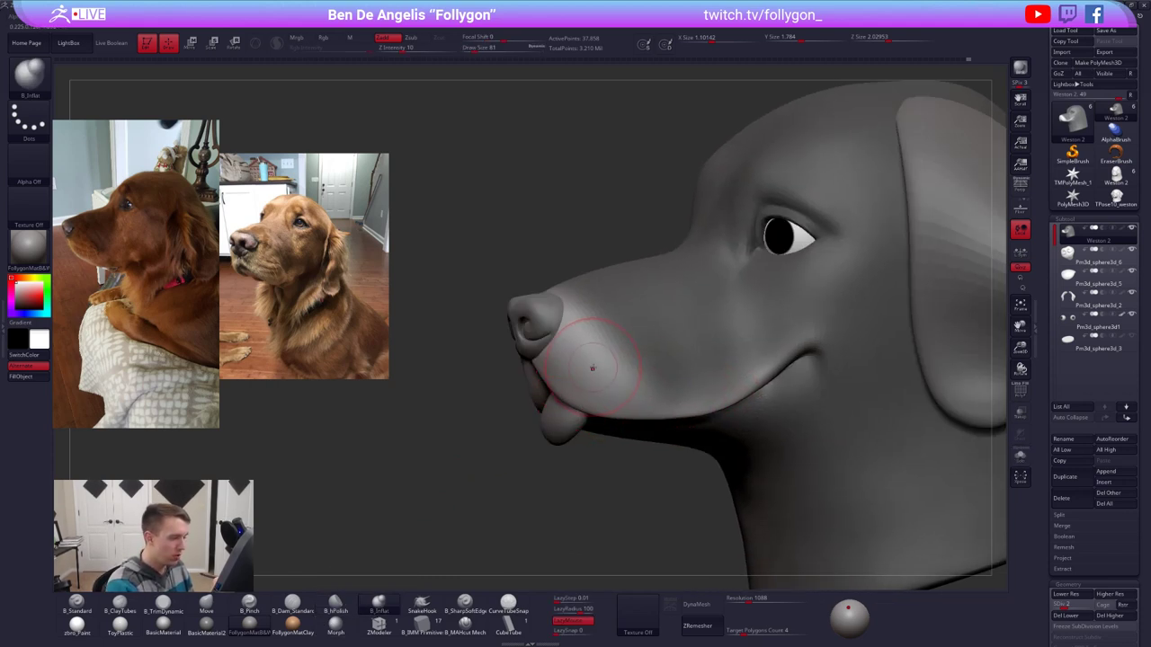
Step: Undo a trial stroke, set the Inflat brush to Z Intensity 6, and inflate the upper lip along the side of the muzzle
key(space)
mouse_move(585, 367)
mouse_down()
mouse_move(617, 365)
mouse_move(604, 349)
mouse_move(629, 378)
mouse_move(615, 366)
mouse_move(629, 366)
mouse_up()
key(ctrl+z)
key(space)
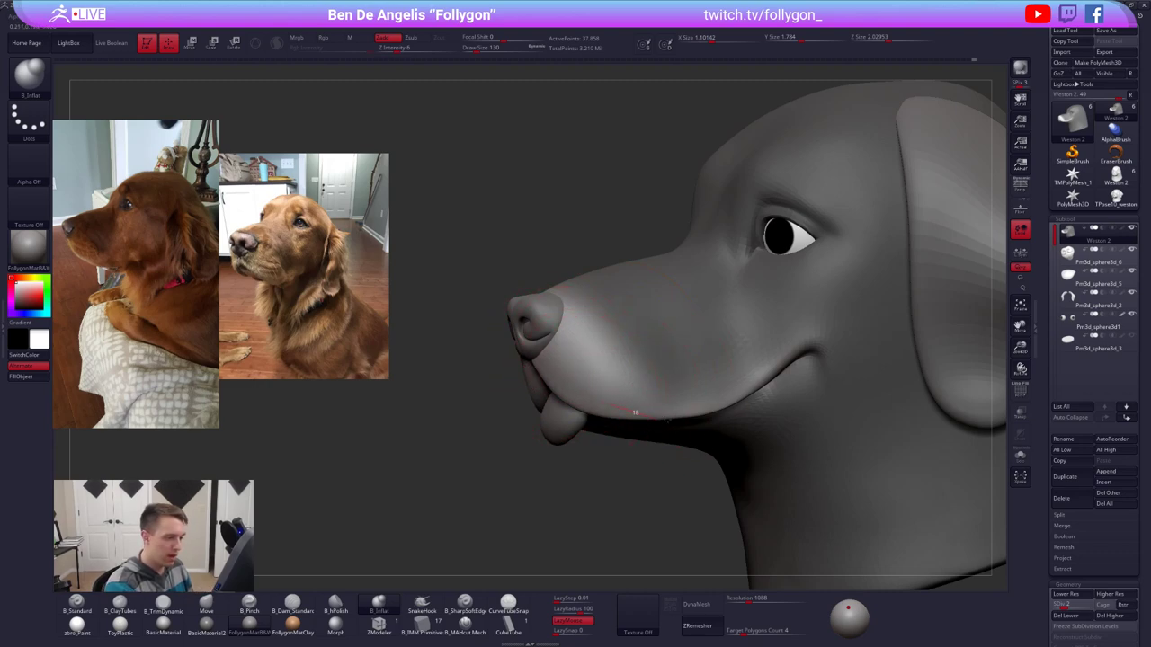
mouse_move(681, 345)
right_down()
mouse_move(778, 371)
mouse_move(708, 385)
right_up()
key(bracketleft)
key(bracketleft)
key(bracketleft)
drag(707, 387, 693, 389)
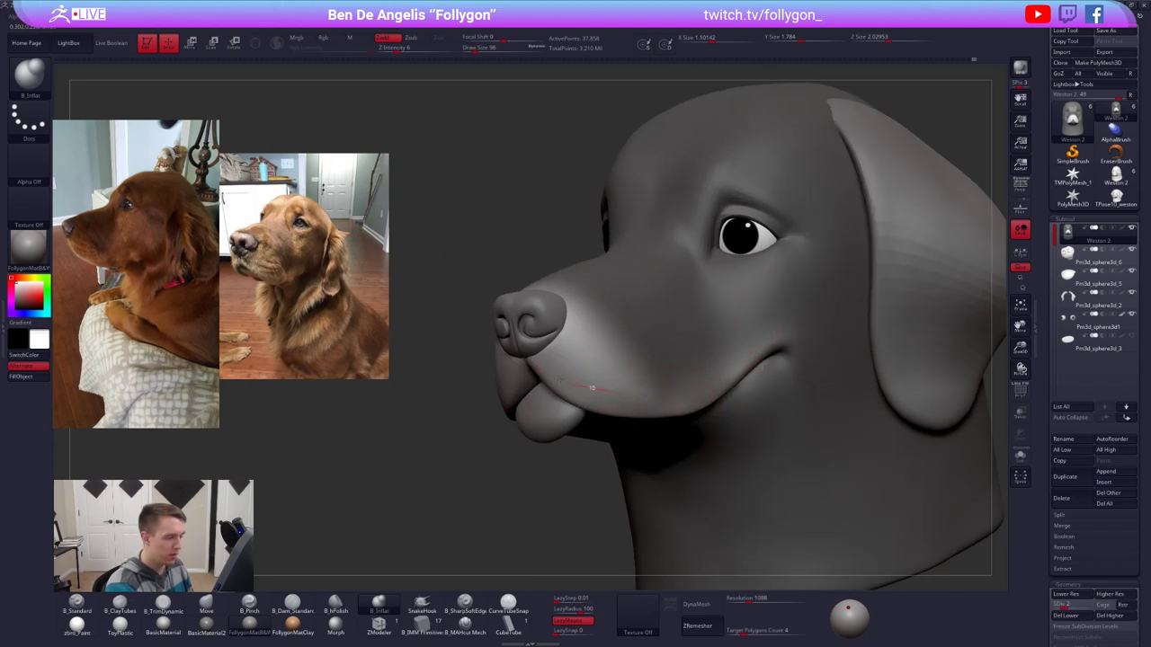
drag(584, 363, 680, 378)
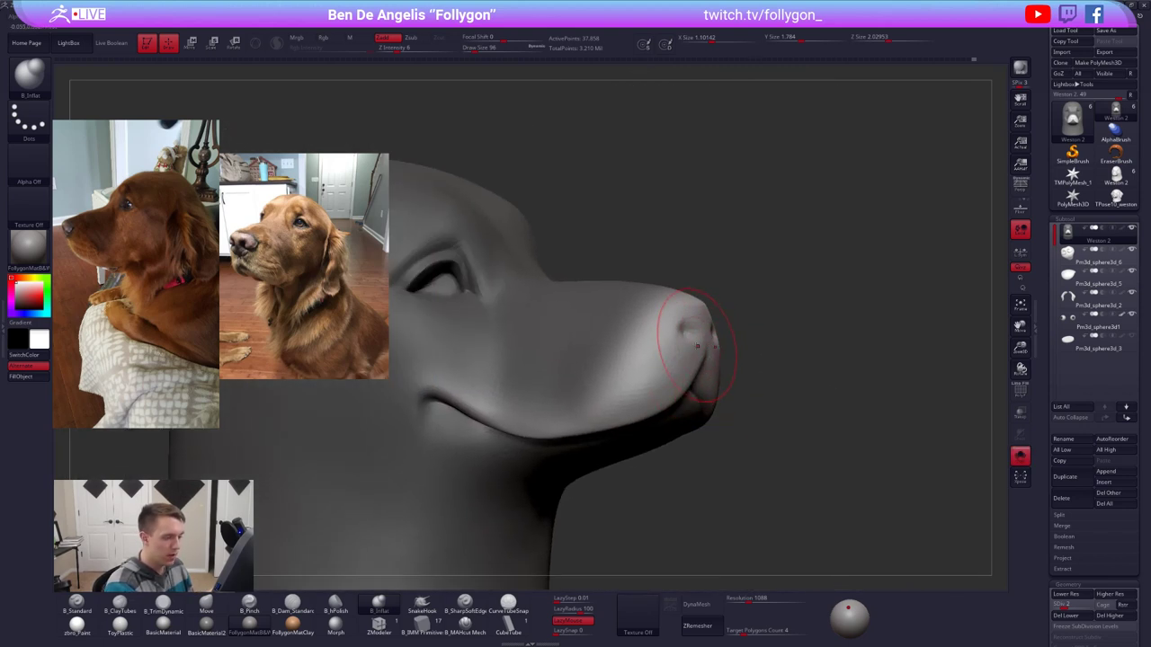
Step: Inflate the front of the muzzle below the nose from the opposite side, then clear the mask
mouse_move(603, 418)
right_down()
mouse_move(698, 385)
mouse_move(726, 390)
right_up()
drag(726, 390, 730, 383)
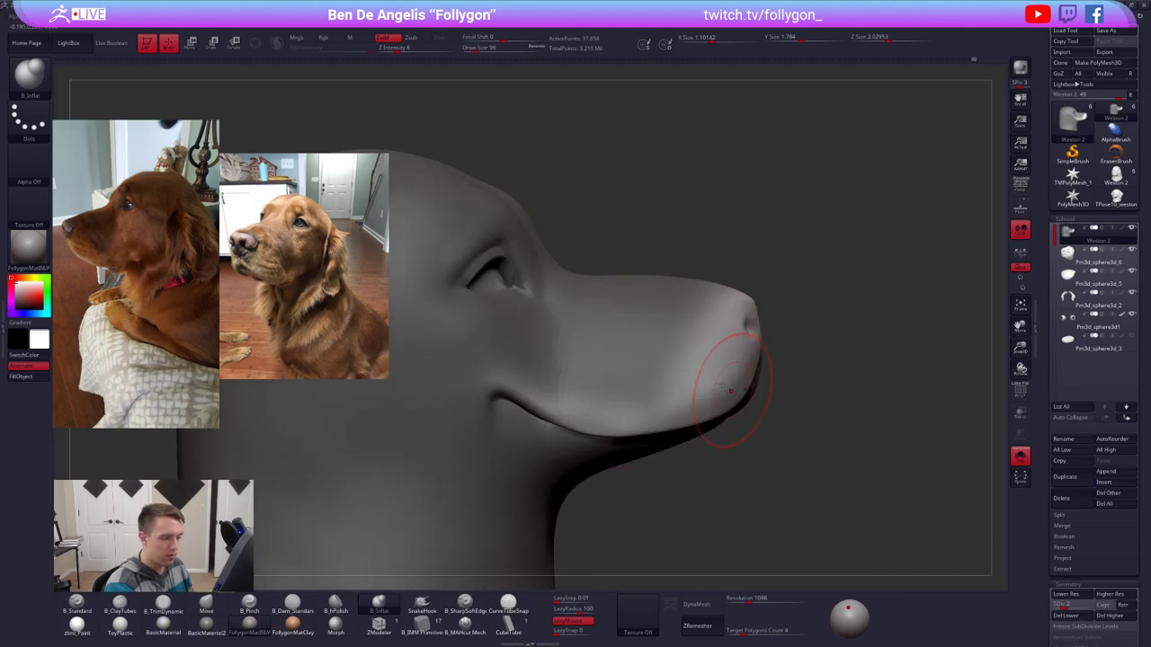
right_drag(729, 383, 762, 370)
drag(719, 386, 716, 429)
mouse_move(716, 432)
right_down()
mouse_move(772, 421)
mouse_move(716, 409)
right_up()
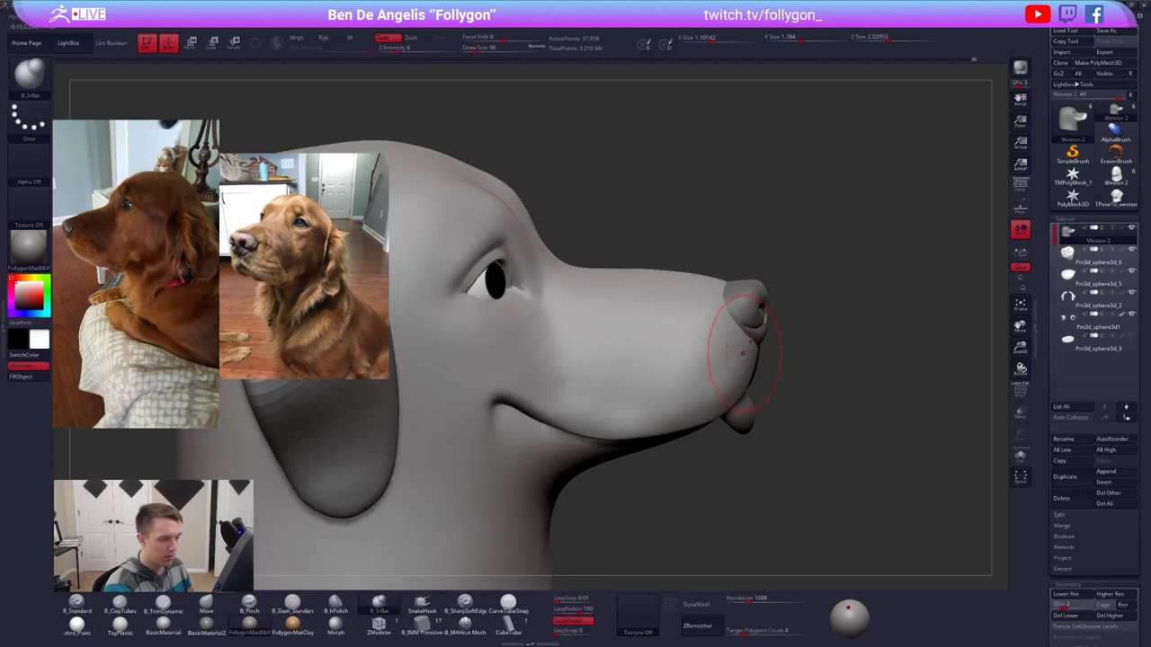
Step: Smooth the side of the muzzle, then add volume to the lip near the mouth corner and toward the front
shift+drag(679, 361, 669, 399)
right_drag(669, 401, 661, 371)
drag(520, 389, 555, 406)
drag(700, 414, 708, 406)
right_drag(713, 367, 661, 382)
Step: Reduce the Inflat brush's draw size to 43, inflate the lip along the side of the muzzle, and smooth below the mouth corner
key(space)
drag(620, 414, 598, 411)
right_drag(597, 412, 555, 422)
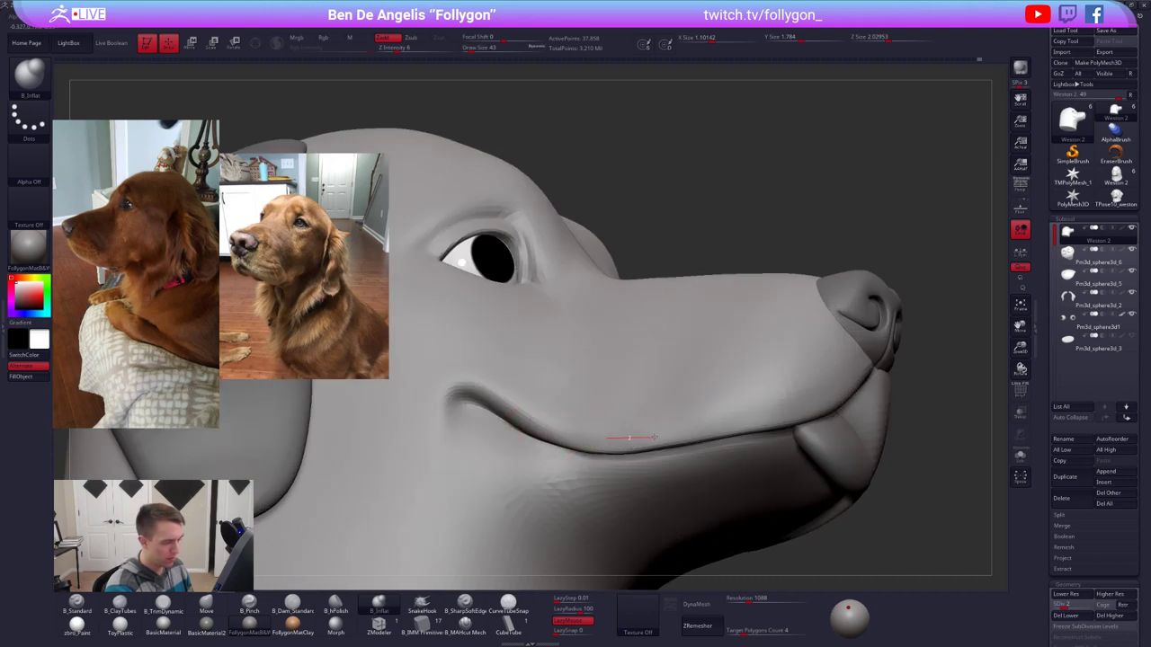
drag(726, 422, 784, 407)
right_drag(751, 405, 707, 362)
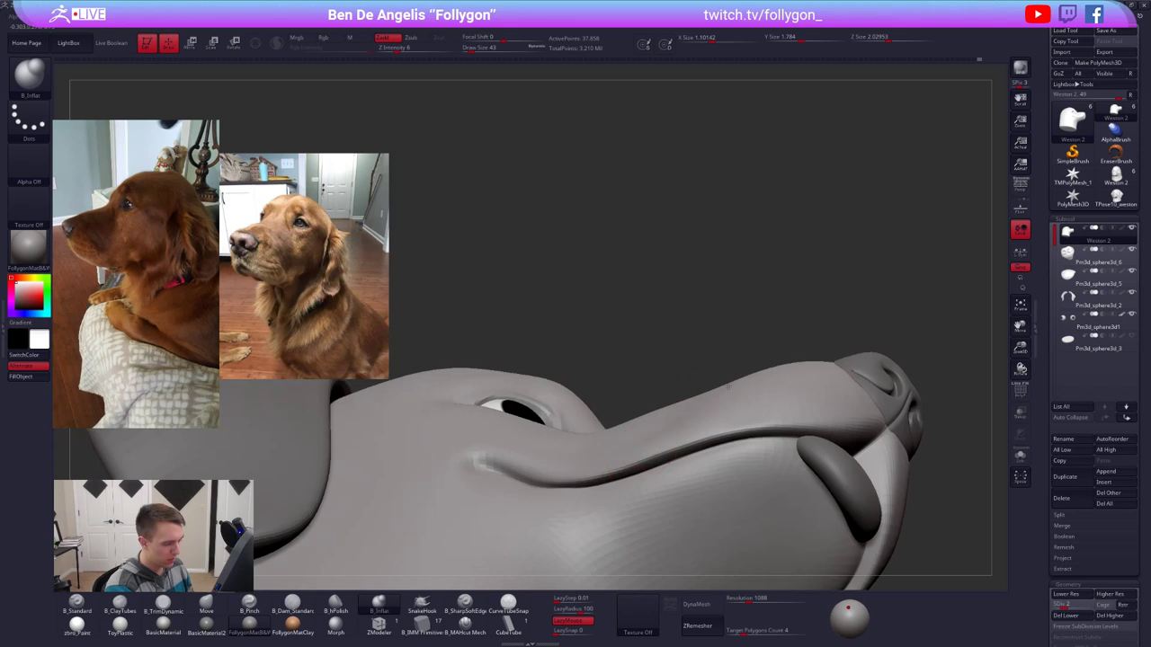
mouse_move(633, 465)
alt+right_down()
mouse_move(697, 424)
mouse_move(580, 434)
mouse_move(585, 444)
alt+right_up()
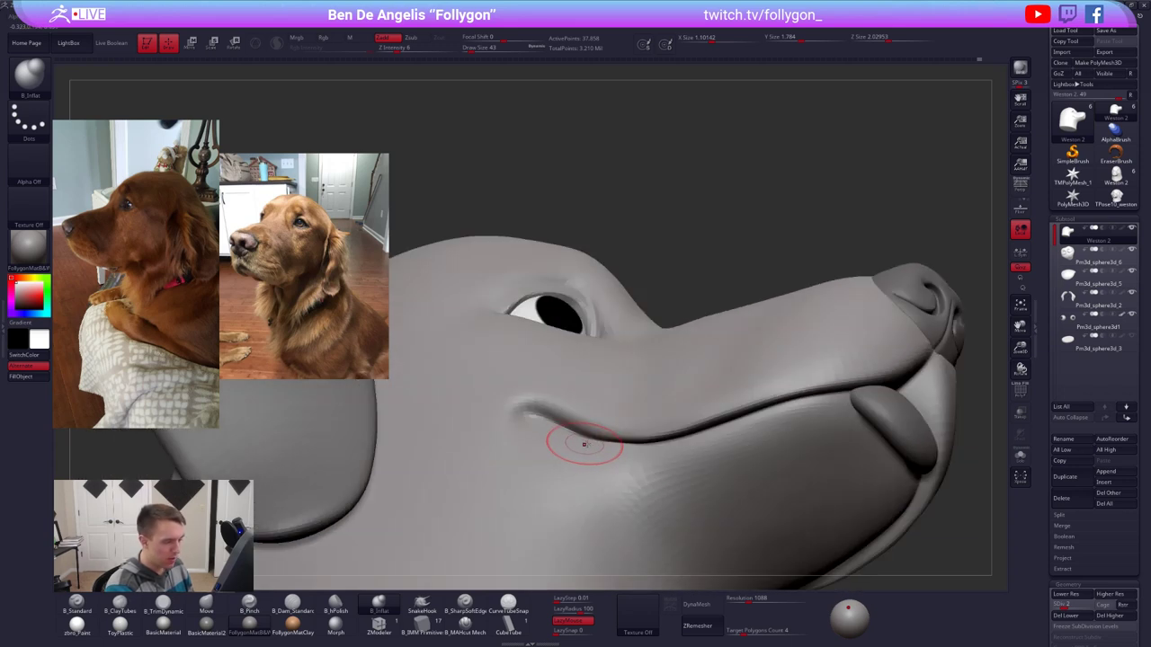
shift+drag(585, 444, 611, 425)
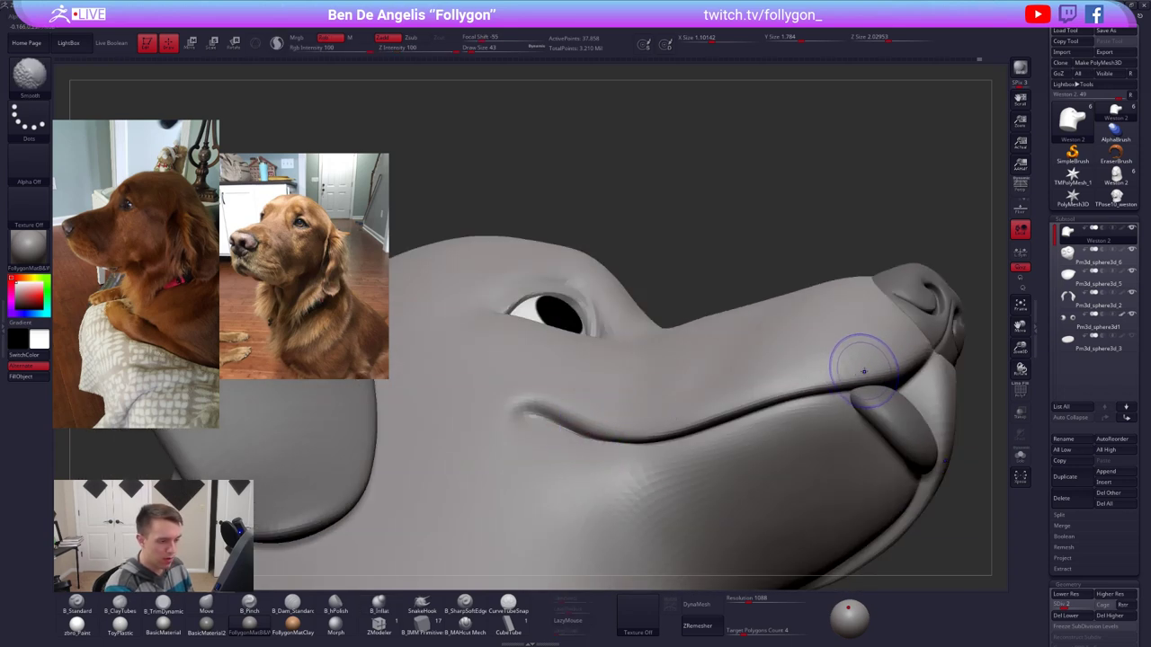
Step: Raise the head mesh to subdivision level 3, isolate it, and smooth the area around the lip line and mouth corner
key(d)
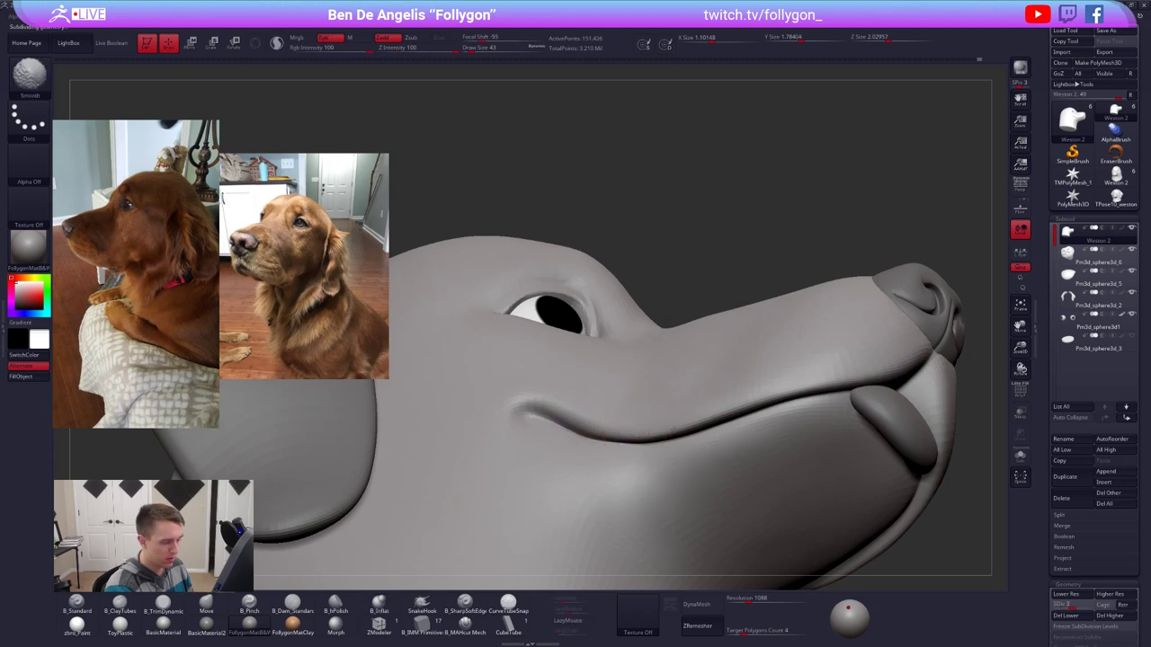
shift+drag(801, 386, 836, 382)
key(alt+s)
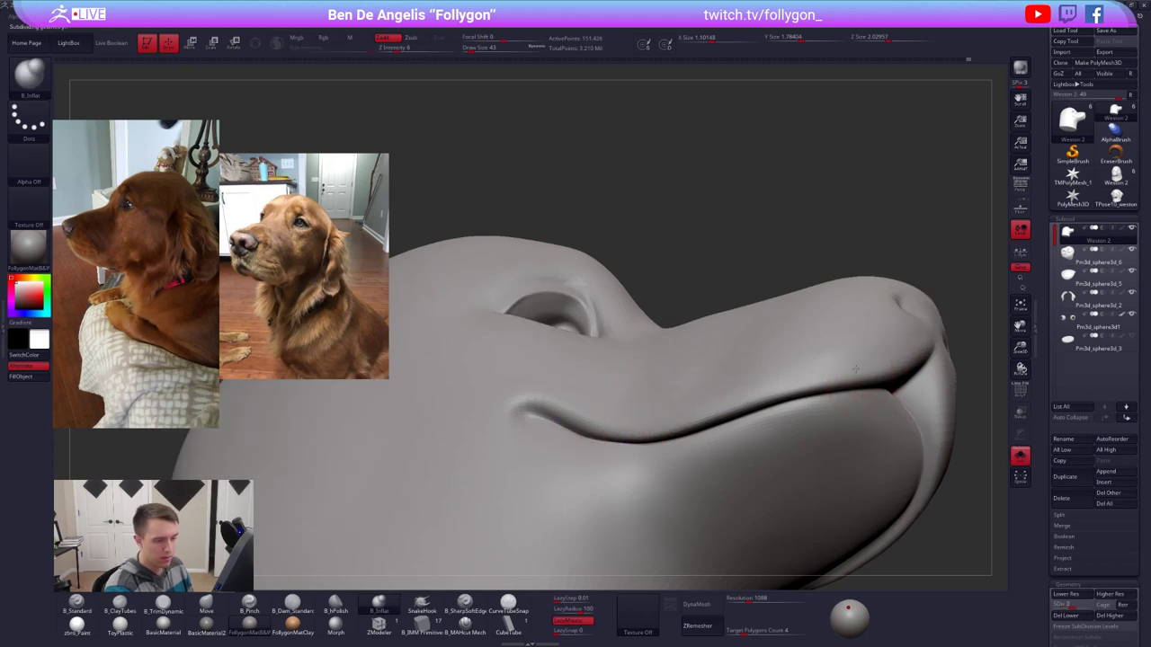
right_drag(859, 365, 854, 310)
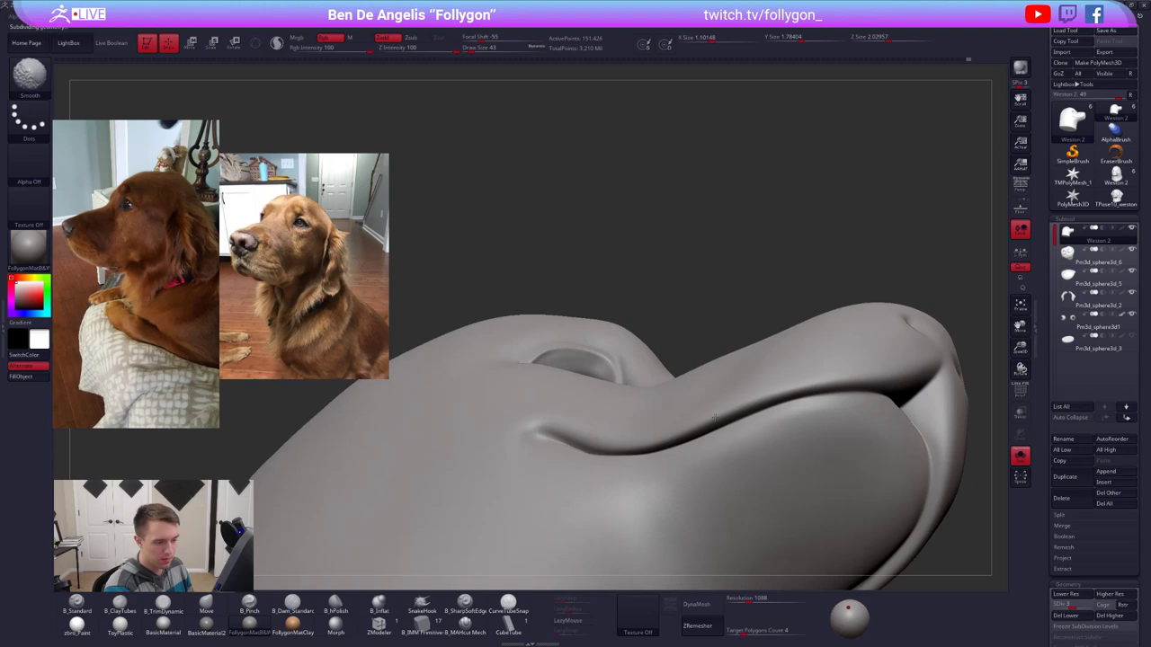
shift+drag(565, 446, 579, 455)
right_drag(579, 455, 586, 494)
shift+drag(591, 447, 505, 450)
Step: Inflate the lower lip just below the mouth line near the corner, working from the opposite side of the head
right_drag(538, 467, 719, 431)
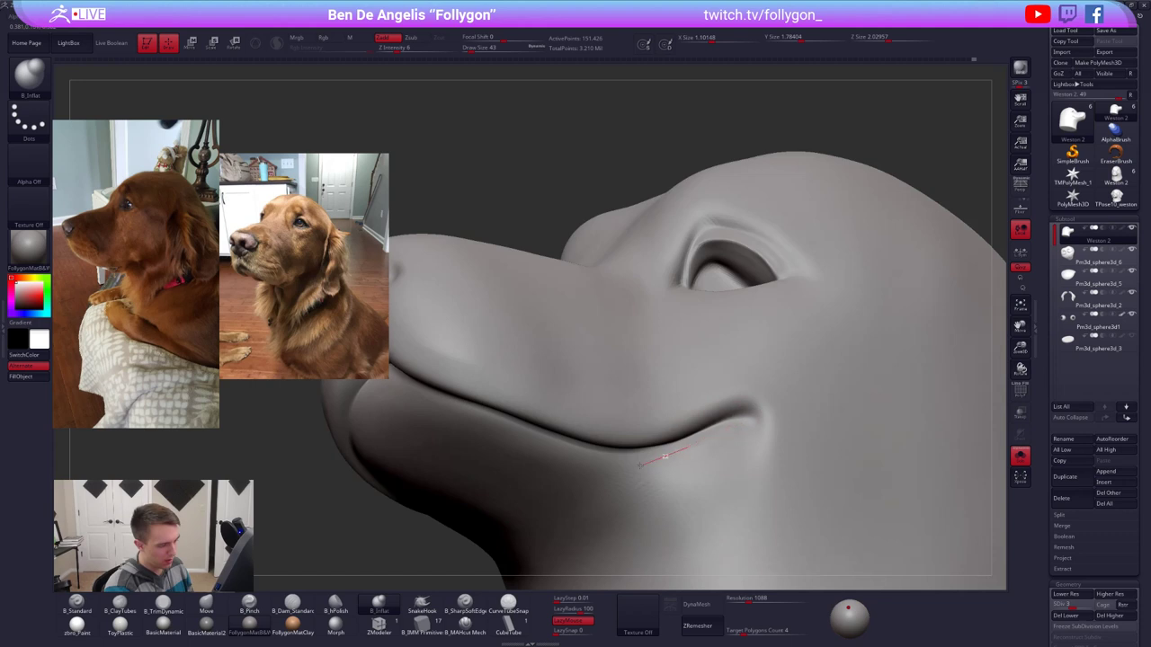
right_drag(694, 462, 707, 462)
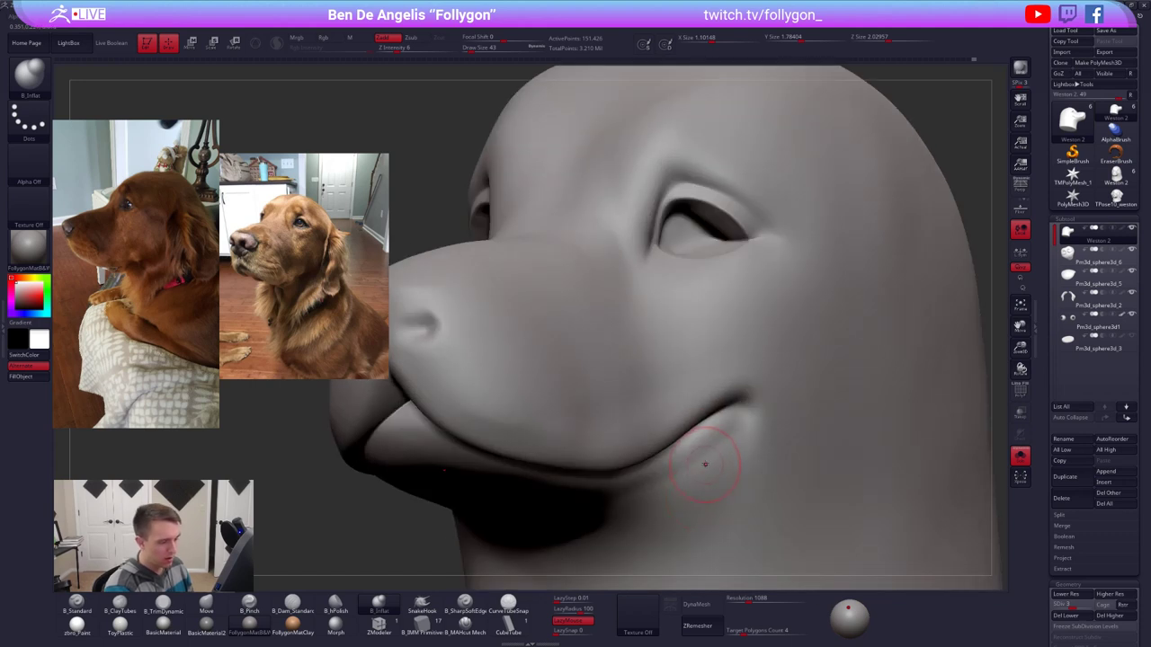
key(w)
click(717, 486)
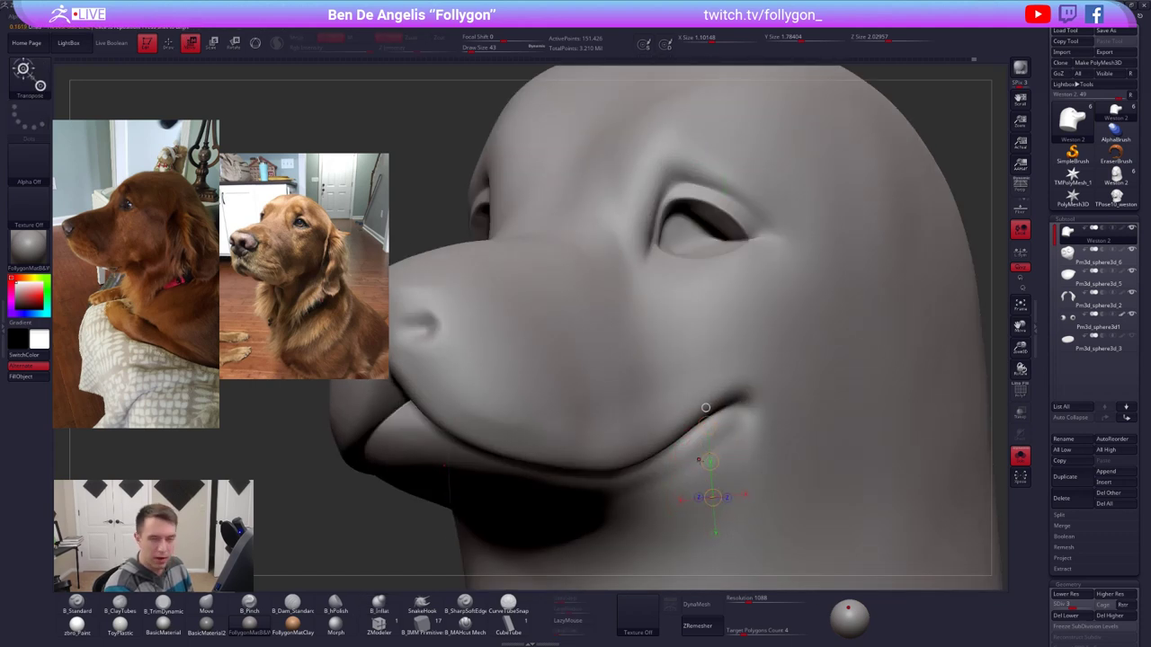
key(q)
Step: Raise the mesh to subdivision level 5 and inflate the lower lip from the chin back around the mouth corner, then smooth it
mouse_move(726, 483)
right_down()
mouse_move(524, 505)
mouse_move(693, 432)
mouse_move(722, 390)
mouse_move(804, 343)
right_up()
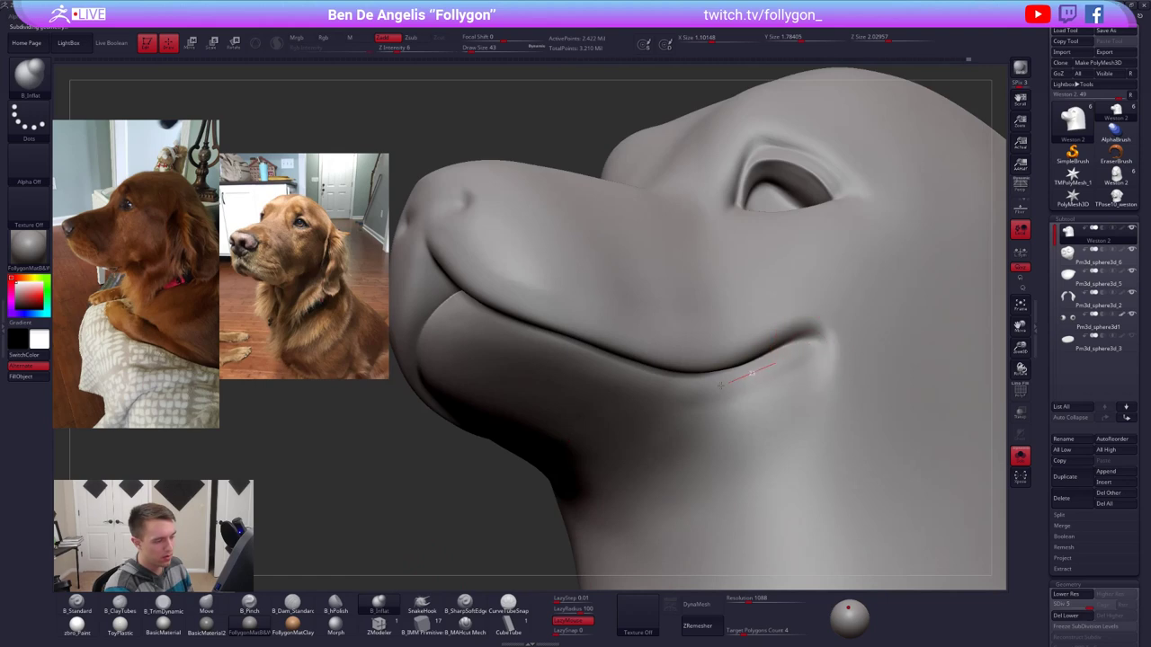
right_drag(559, 401, 810, 400)
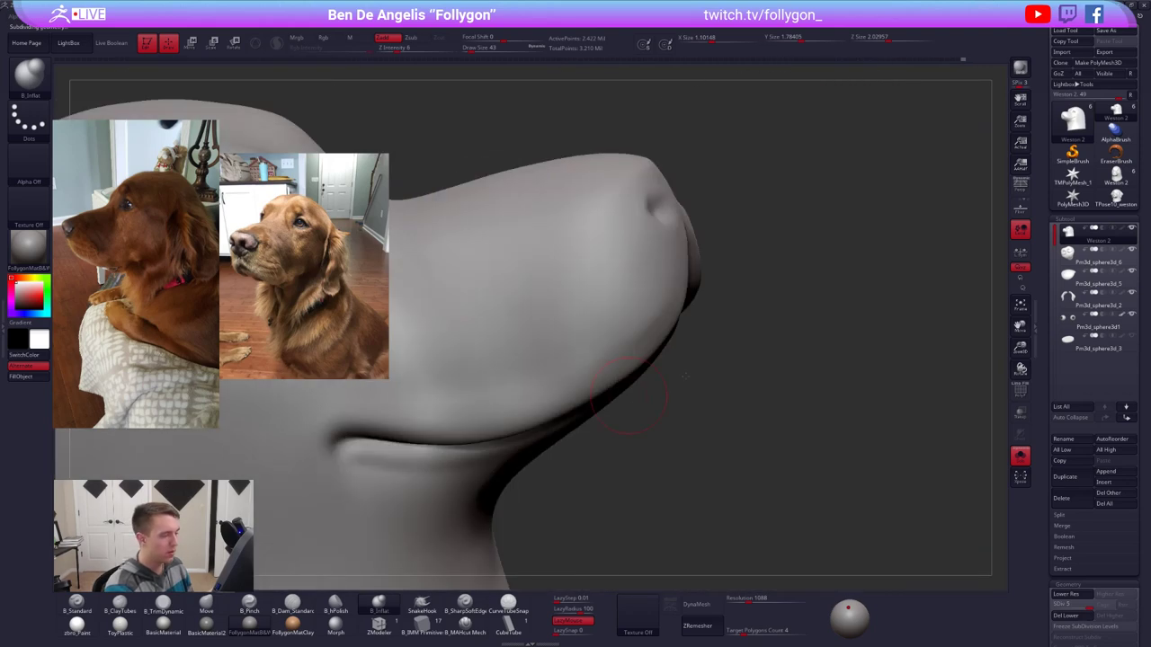
mouse_move(459, 450)
alt+right_down()
mouse_move(673, 411)
mouse_move(585, 416)
alt+right_up()
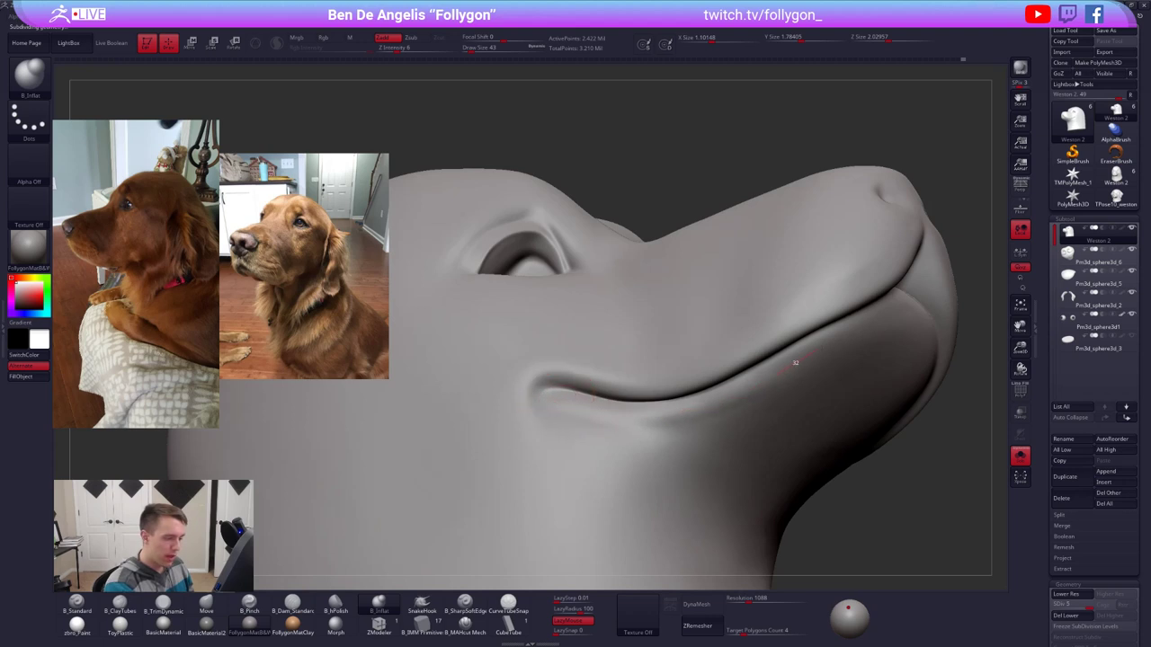
right_drag(821, 349, 560, 411)
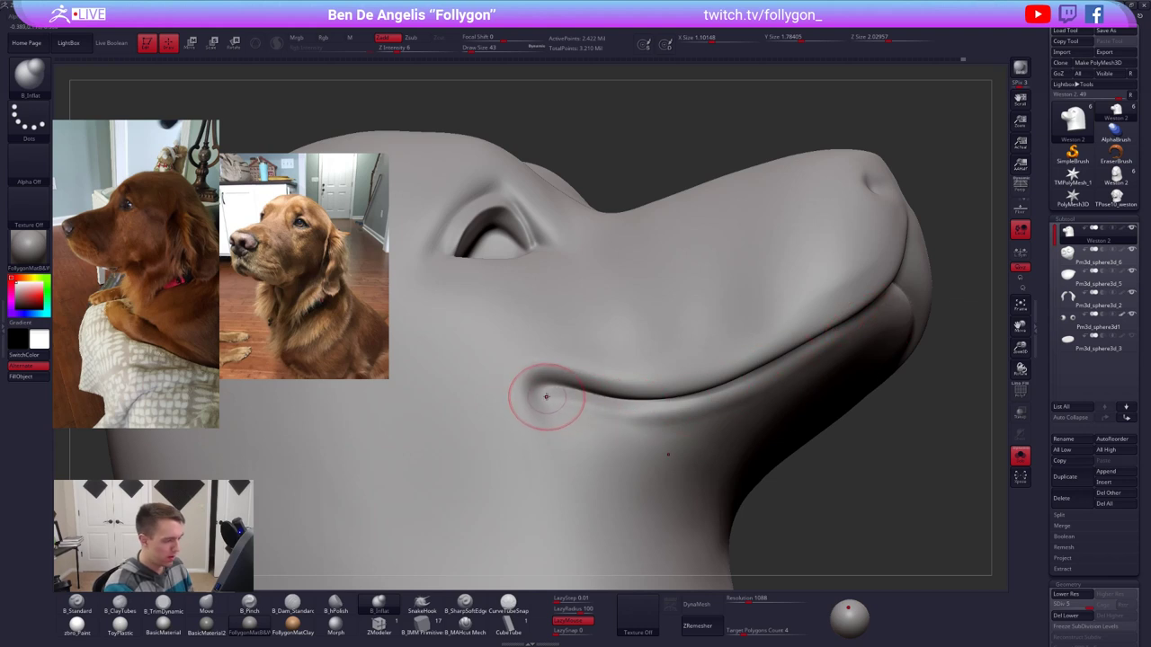
drag(552, 400, 607, 418)
key(shift)
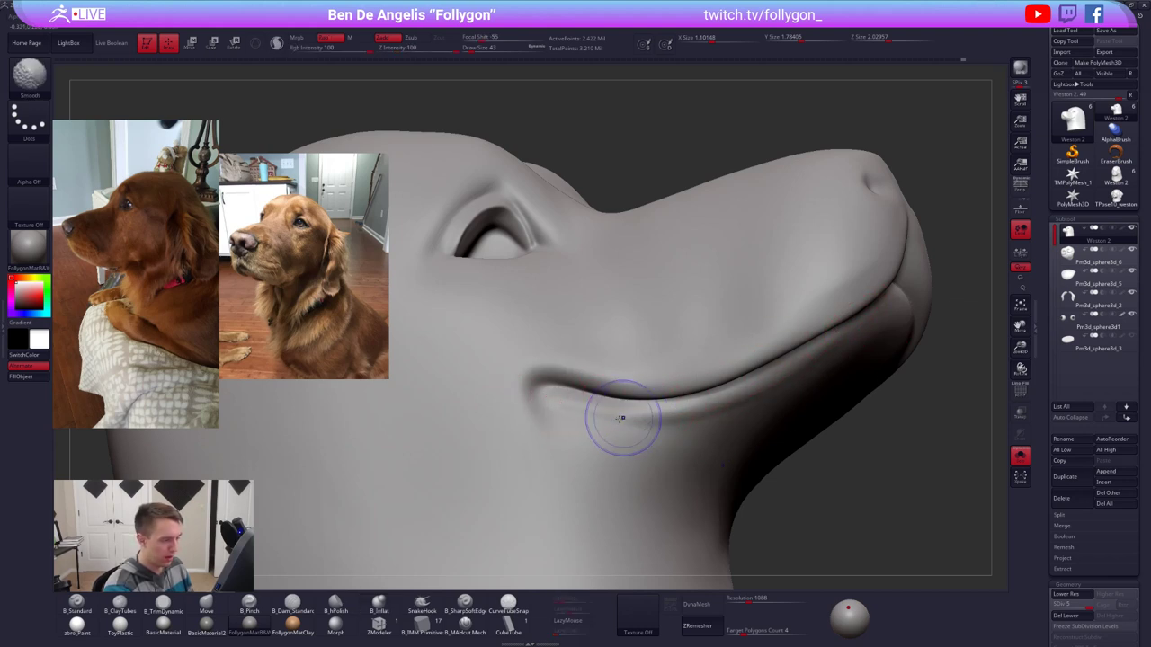
Step: Lower the mesh to subdivision level 3 and smooth the cheek and jaw below the mouth corner with a larger brush
mouse_move(594, 437)
right_down()
mouse_move(781, 508)
mouse_move(761, 416)
mouse_move(727, 442)
right_up()
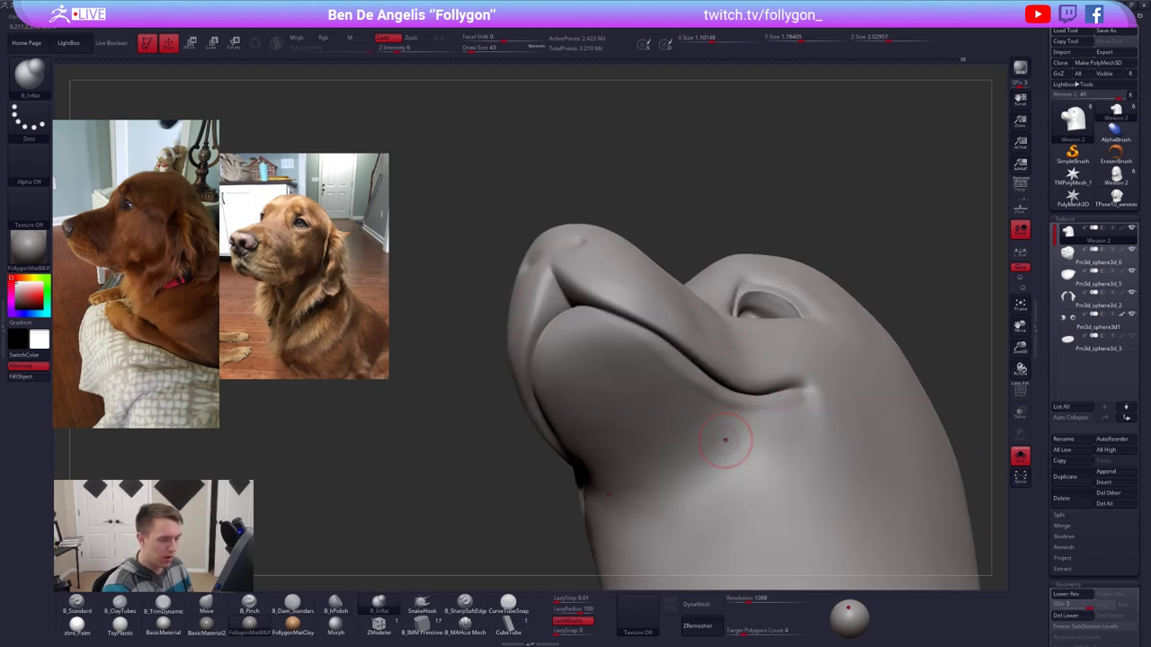
key(shift+d)
key(shift+d)
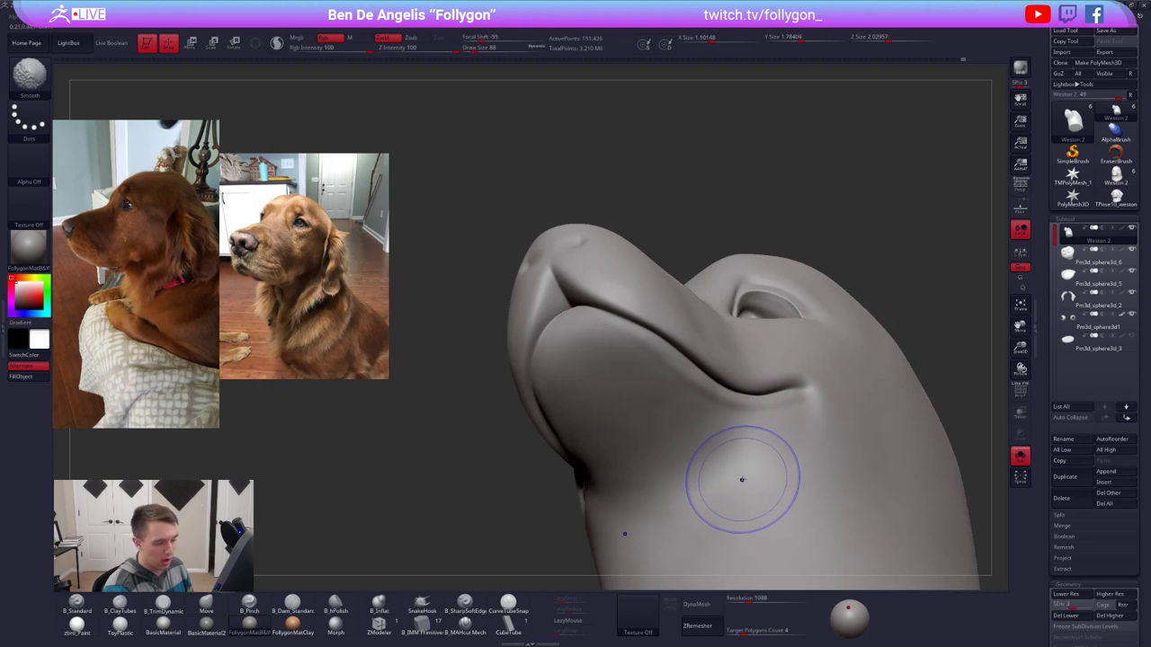
mouse_move(753, 471)
right_down()
mouse_move(737, 450)
mouse_move(781, 529)
mouse_move(725, 422)
mouse_move(704, 411)
right_up()
key(ctrl+shift)
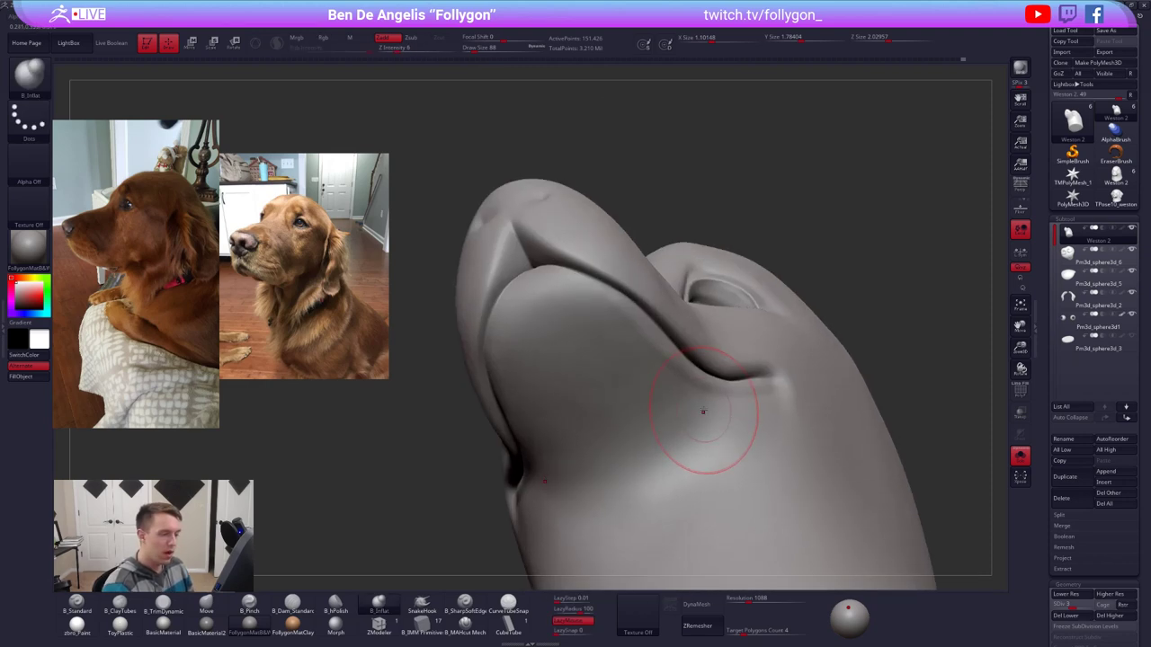
Step: Set the Inflat draw size to 54, inflate the lower lip edge up to the chin, and smooth it back to the mouth corner
key(space)
drag(717, 406, 711, 406)
mouse_move(711, 407)
right_down()
mouse_move(629, 369)
mouse_move(616, 396)
right_up()
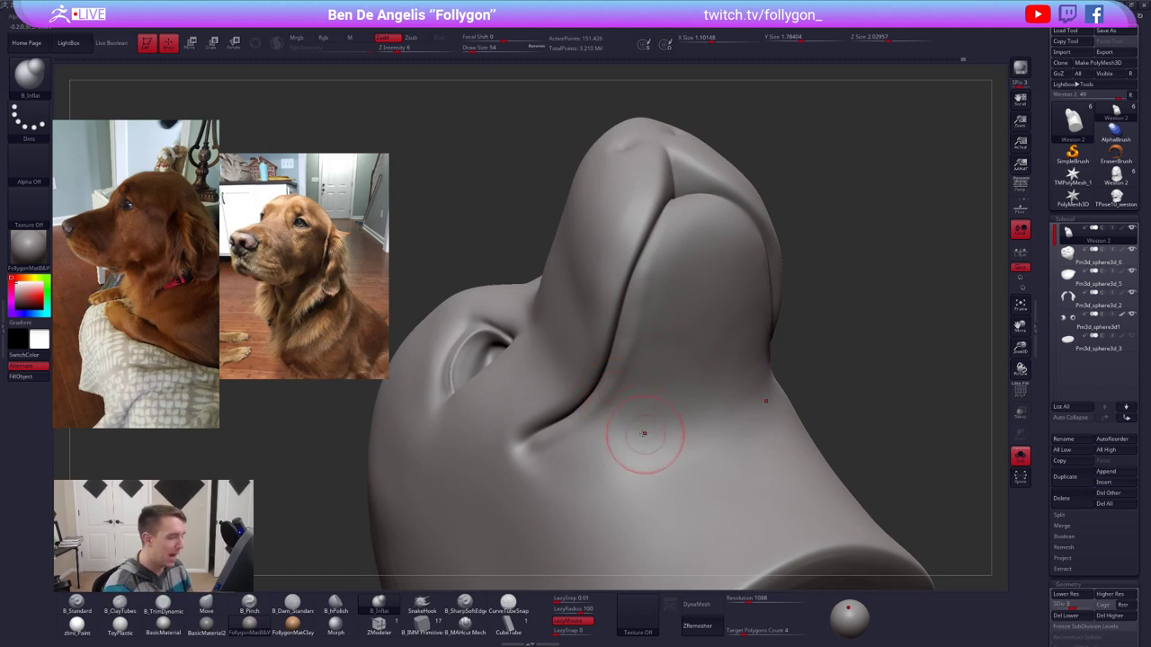
alt+right_drag(644, 434, 694, 408)
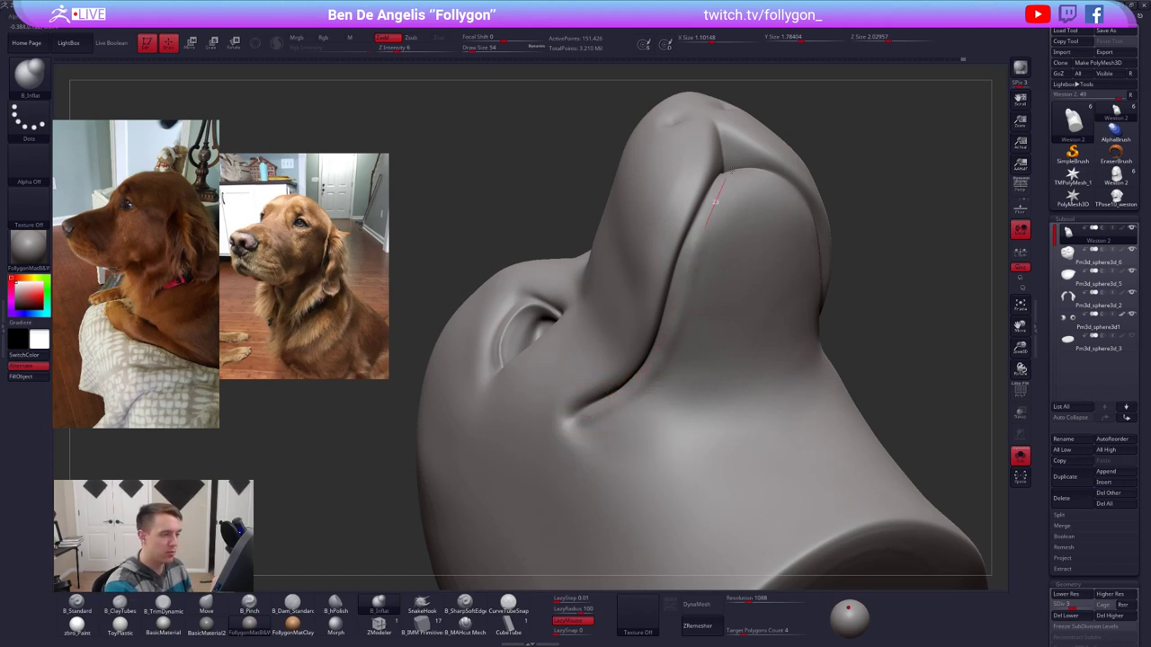
drag(727, 174, 730, 167)
shift+drag(725, 211, 700, 274)
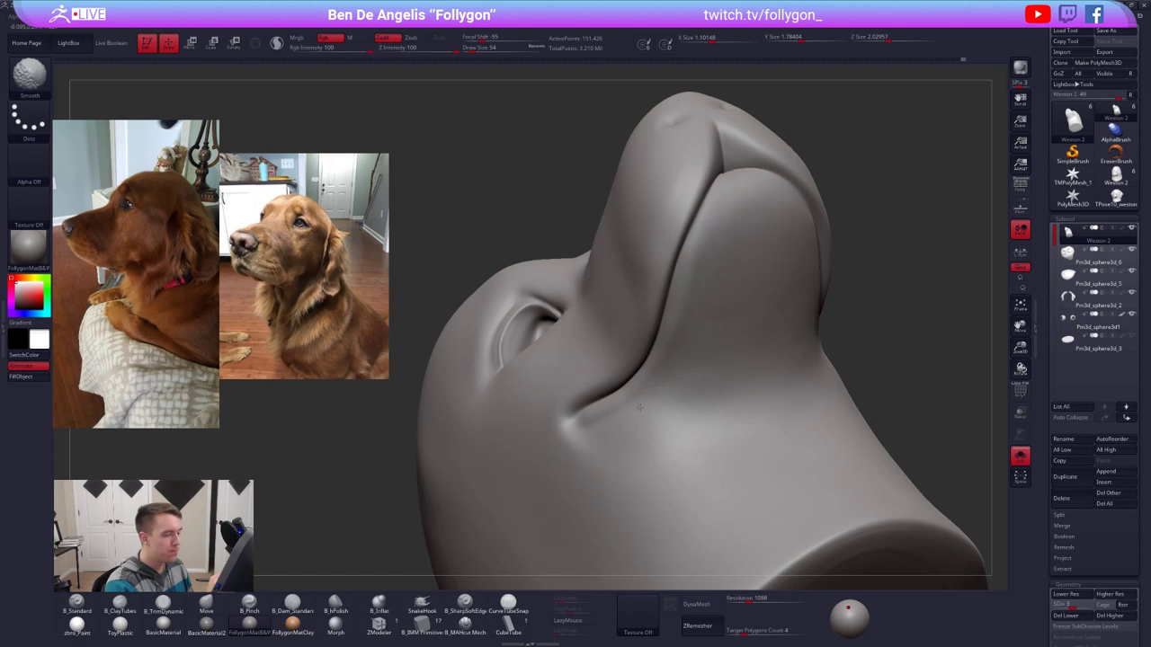
shift+drag(640, 408, 611, 432)
right_drag(612, 432, 599, 423)
mouse_move(597, 422)
shift+mouse_down()
mouse_move(576, 421)
mouse_move(587, 423)
shift+mouse_up()
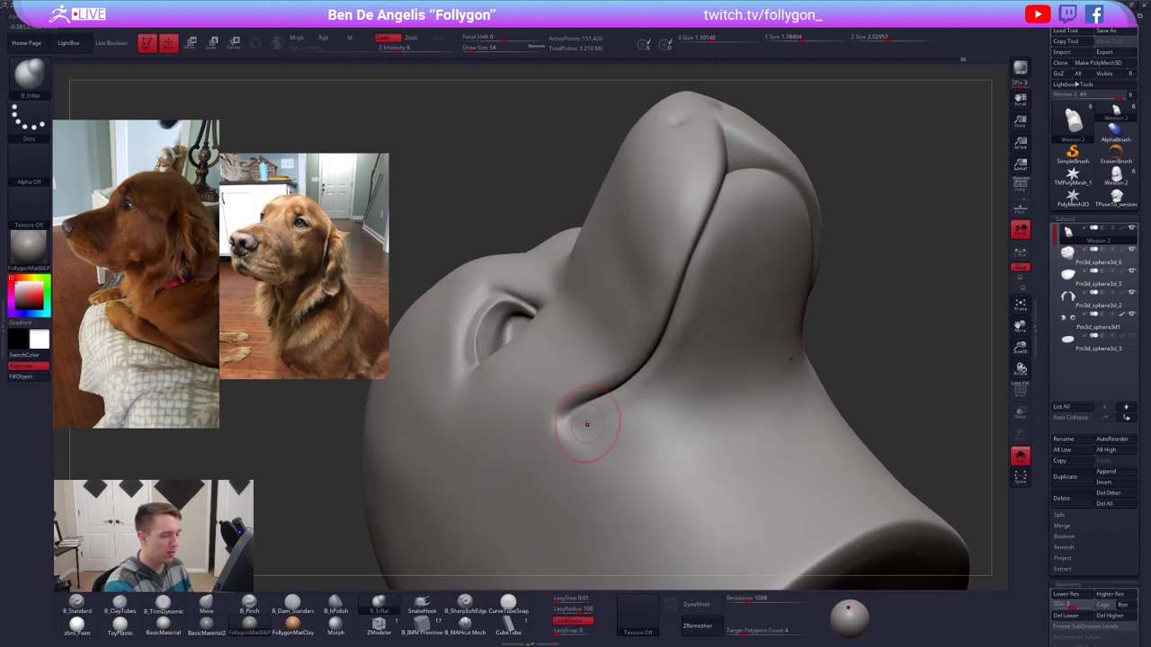
Step: Inflate the full lower lip edge with a larger draw size, then smooth the side of the chin at subdivision level 2
key(])
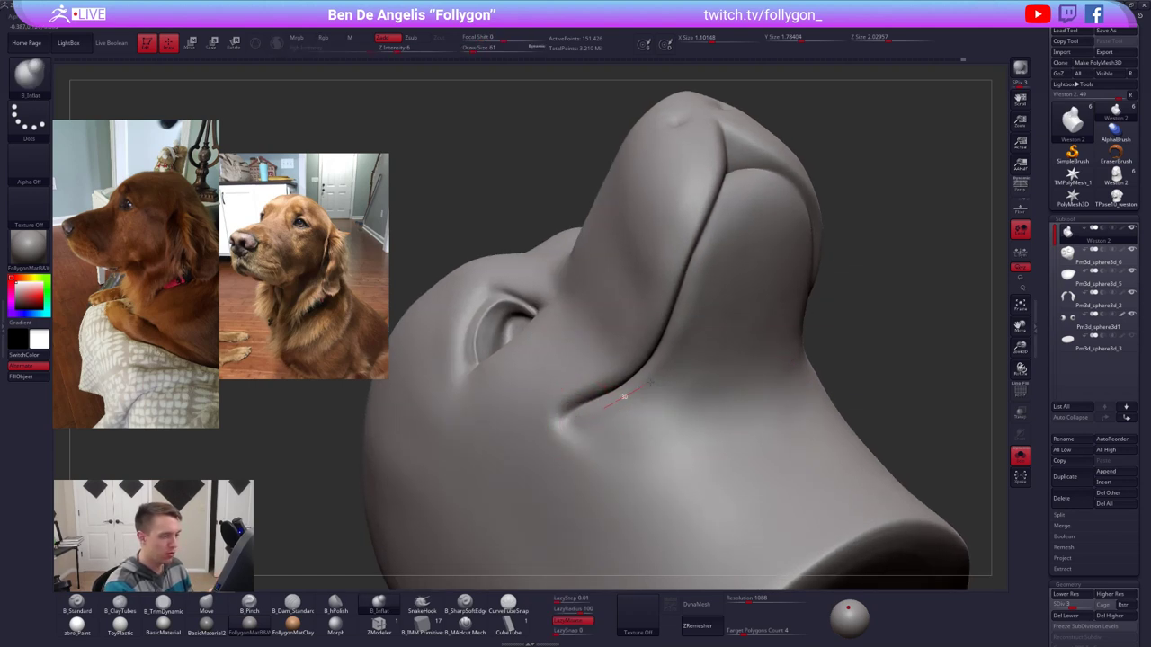
drag(727, 205, 690, 301)
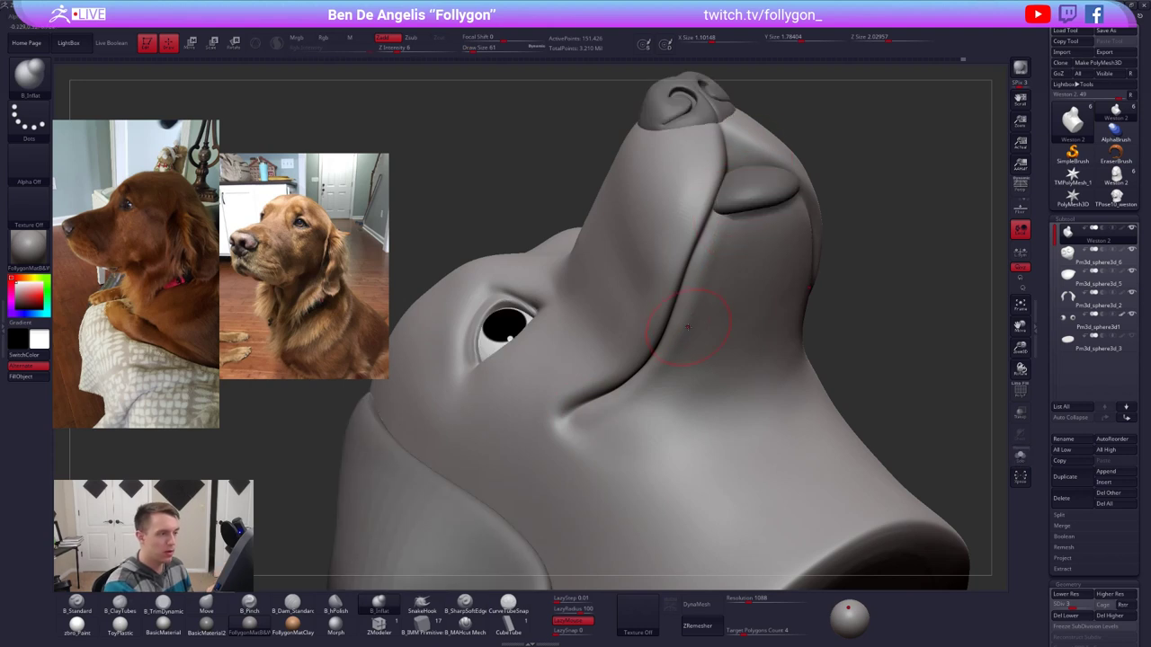
key(ctrl+shift+f)
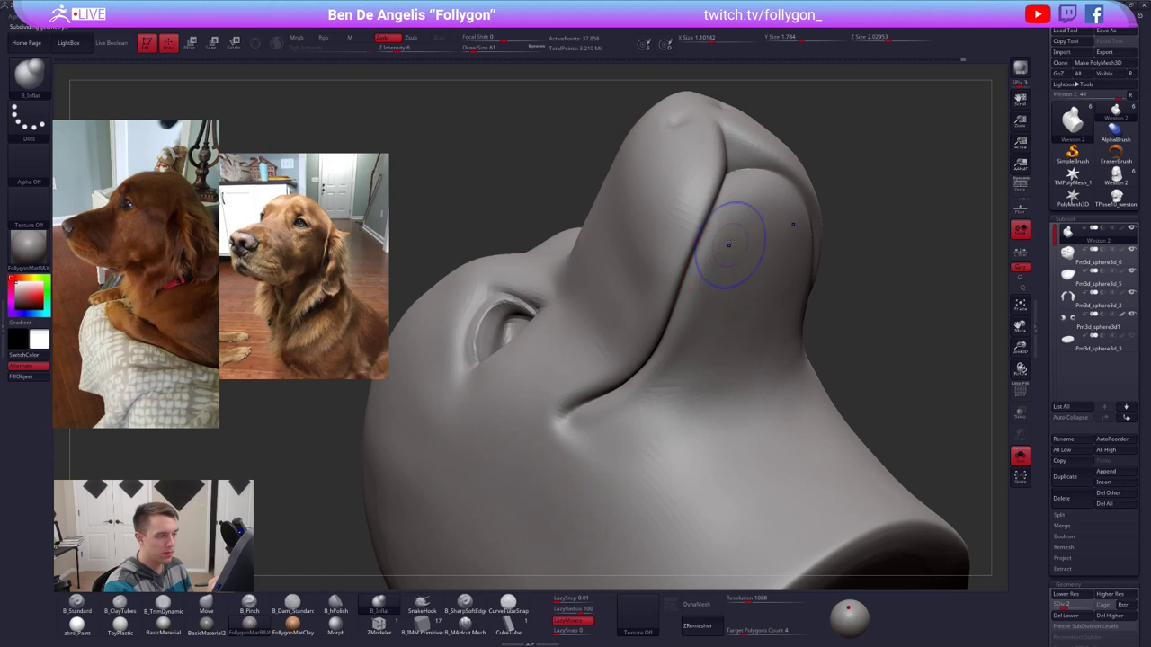
right_drag(617, 414, 585, 423)
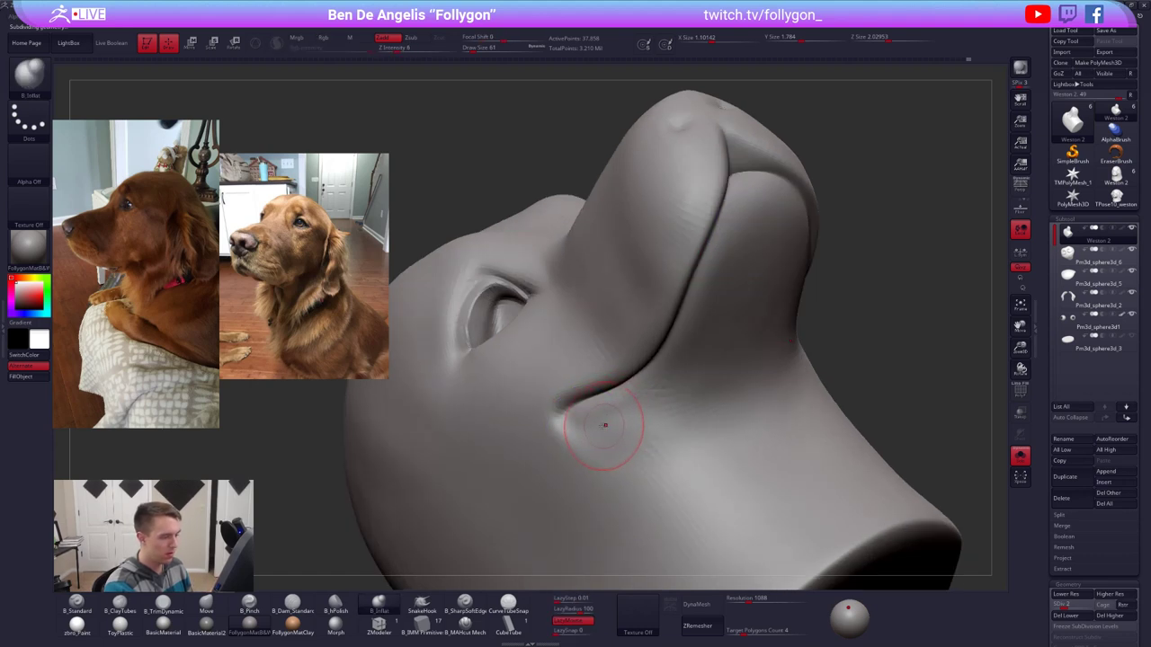
Step: Return the mesh to subdivision level 5 and inflate the lower lip beside the mouth corner, smoothing the stroke
key(d)
key(d)
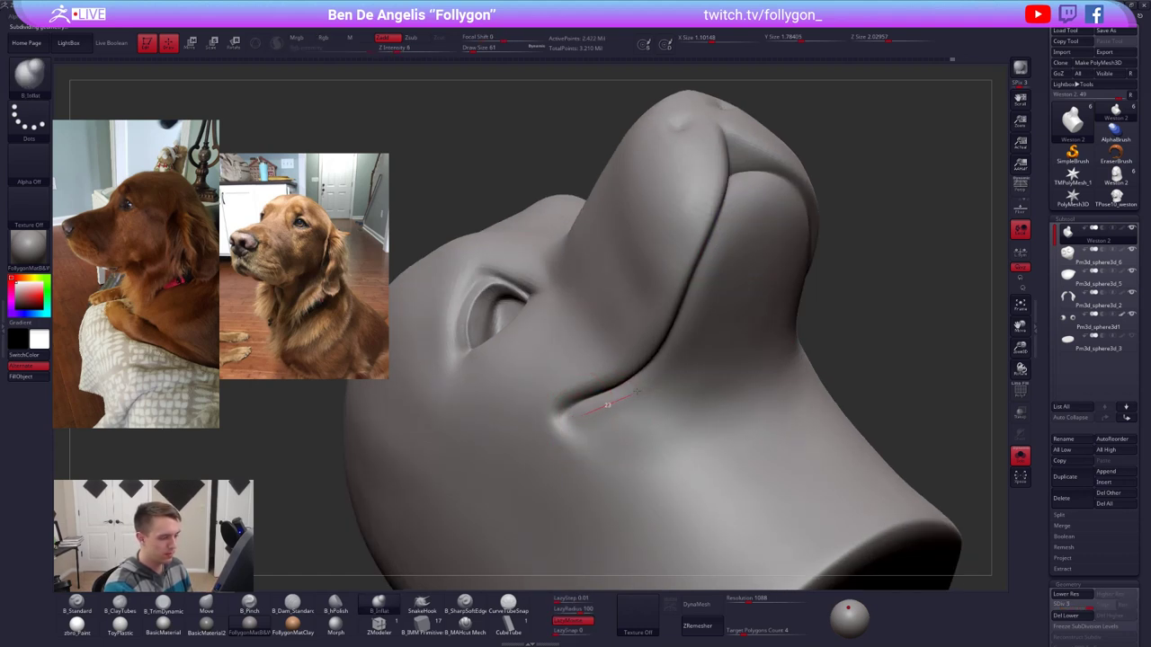
key(shift)
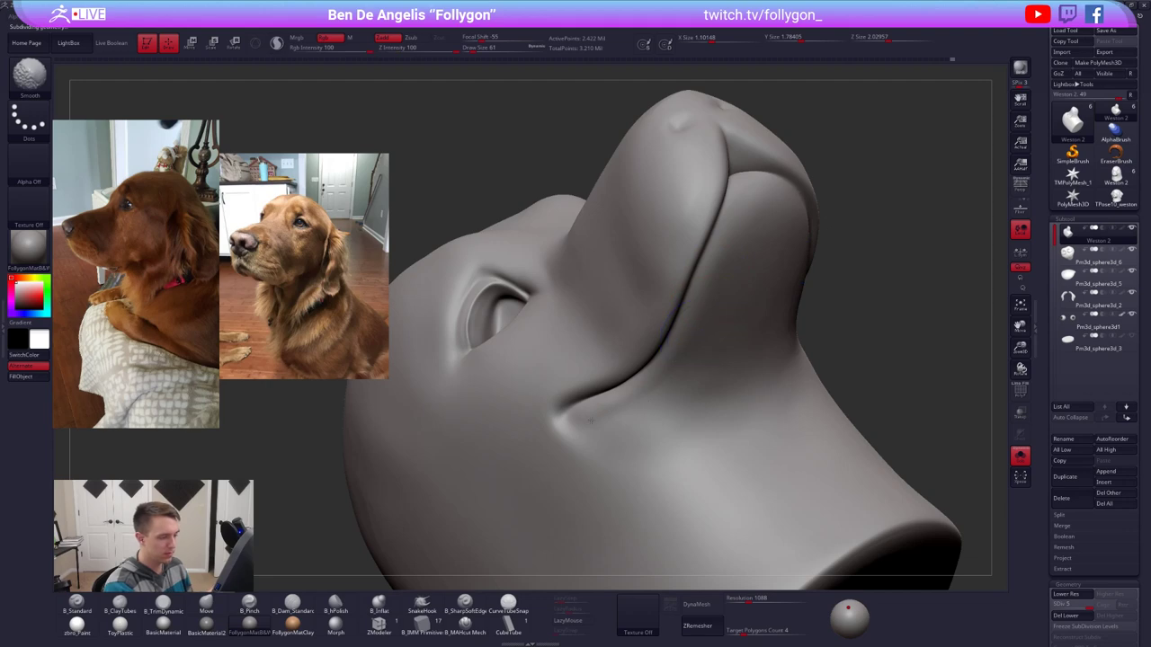
Step: Switch to the ClayTubes brush at draw size 54 and Z Intensity 12, build up the lower lip at the mouth corner, and smooth it
right_drag(588, 430, 760, 448)
key(alt+s)
ctrl+right_drag(760, 448, 760, 485)
right_drag(760, 486, 745, 463)
key(alt+s)
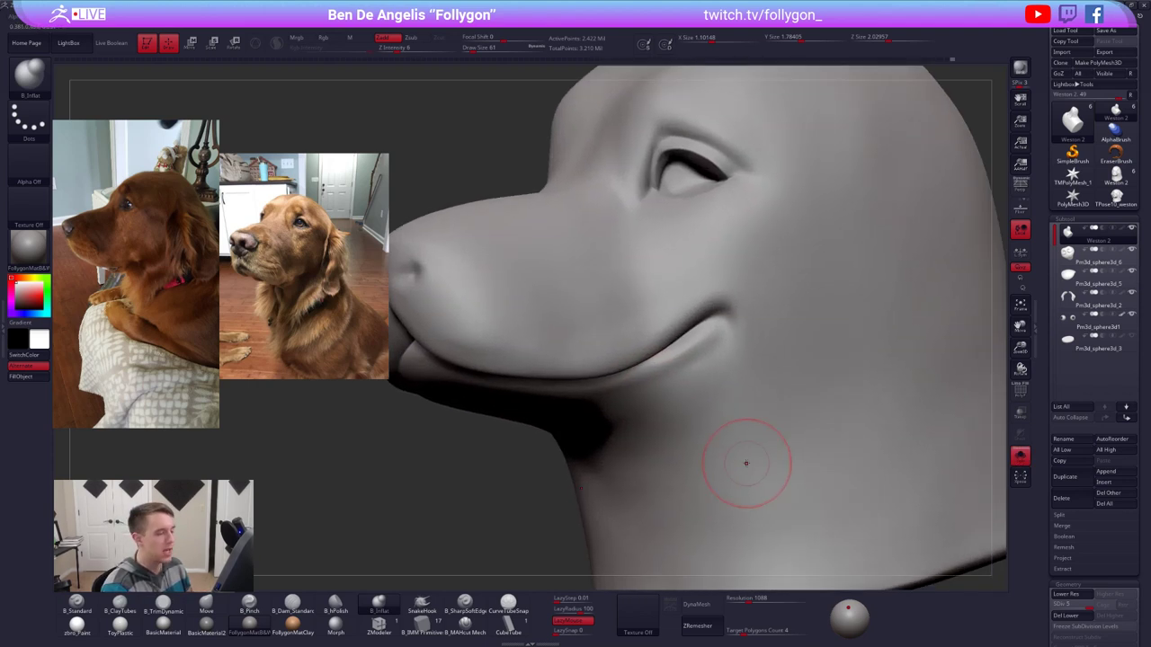
alt+right_drag(677, 352, 710, 328)
right_click(710, 329)
key(2)
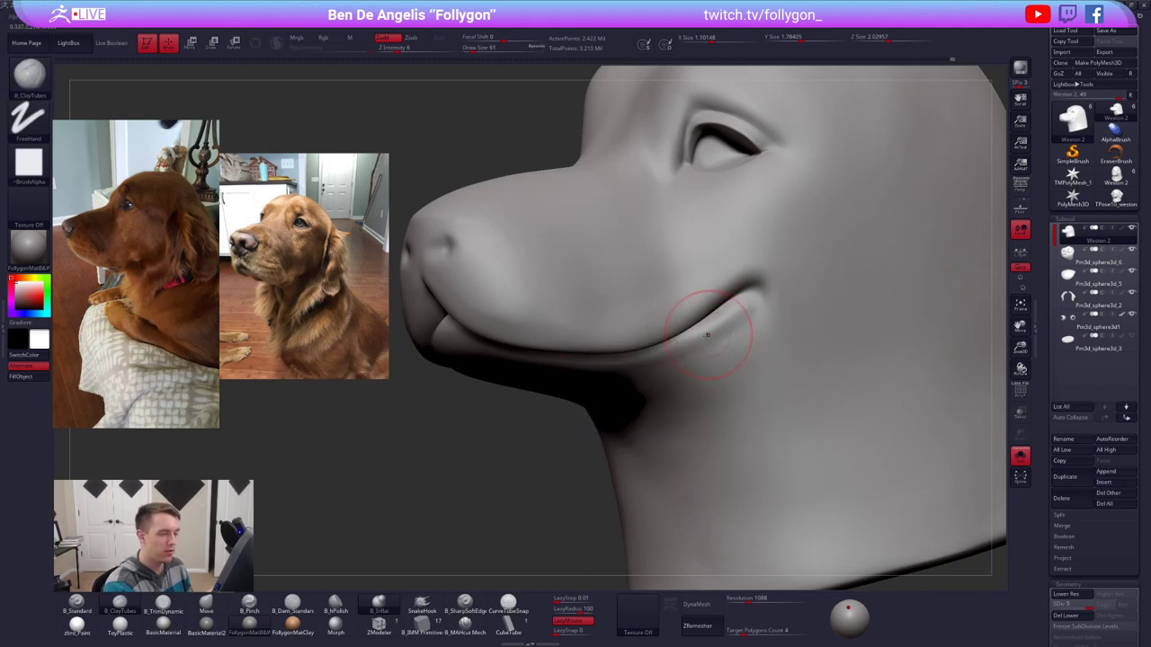
key(space)
drag(738, 311, 740, 307)
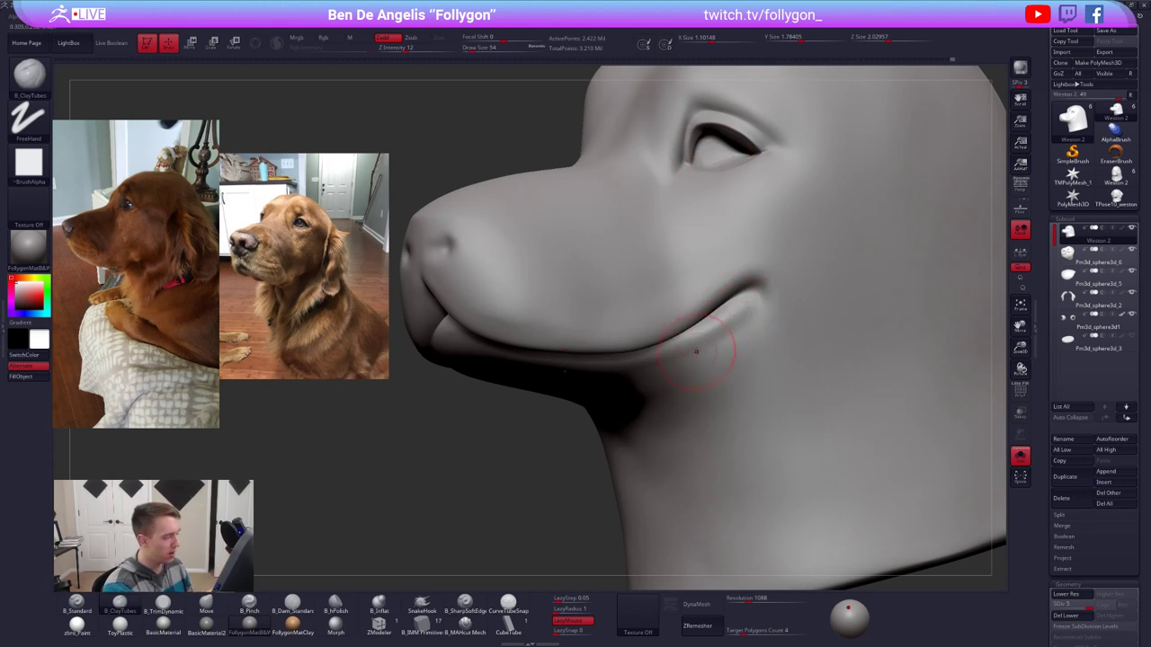
shift+drag(723, 325, 742, 304)
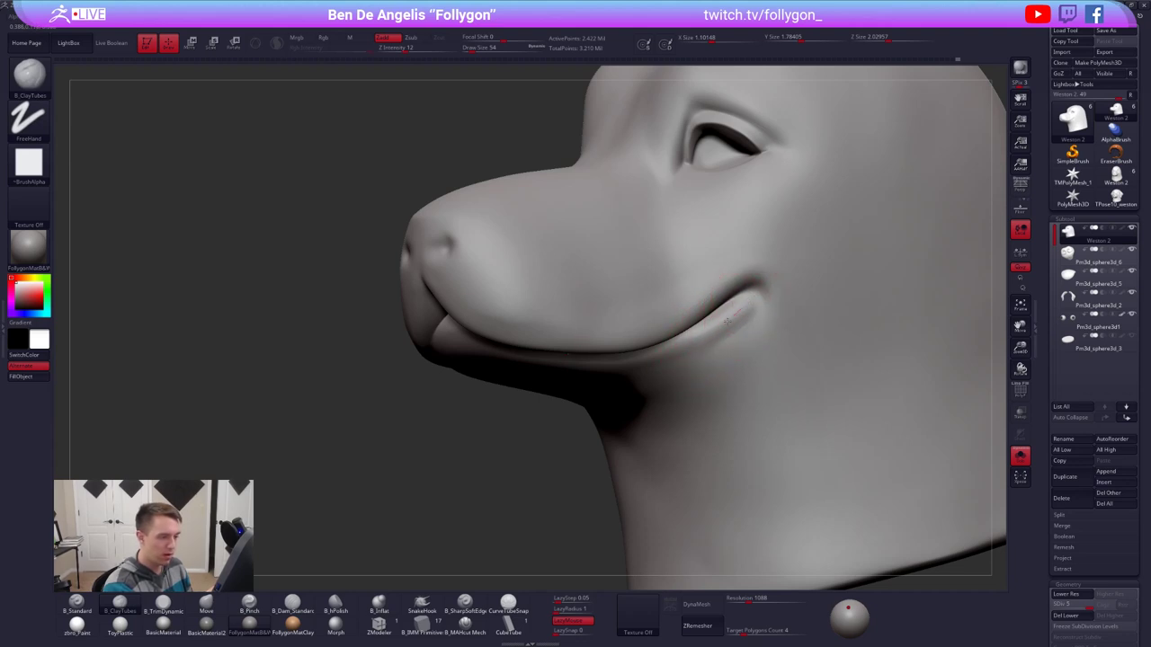
Step: Crease the lower lip edge from the mouth corner with the SharpSoftEdge brush, smooth it, and lower the mesh to subdivision level 4
right_drag(703, 356, 718, 326)
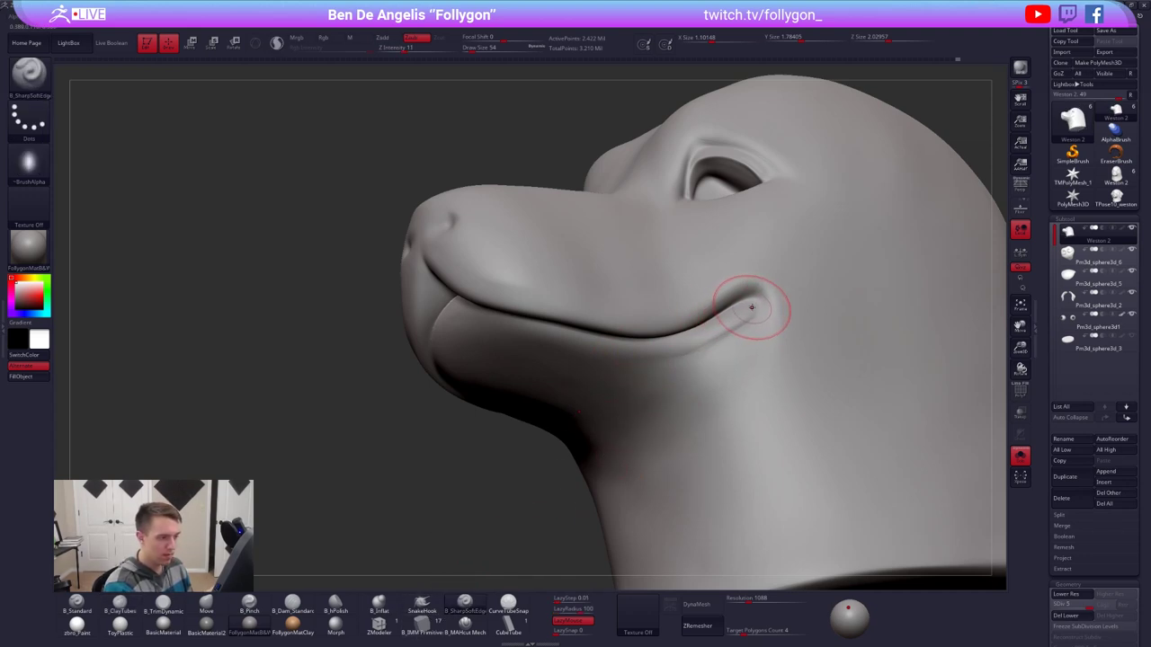
mouse_move(756, 309)
mouse_down()
mouse_move(699, 352)
mouse_move(657, 361)
mouse_up()
mouse_move(675, 370)
right_down()
mouse_move(702, 412)
mouse_move(733, 331)
right_up()
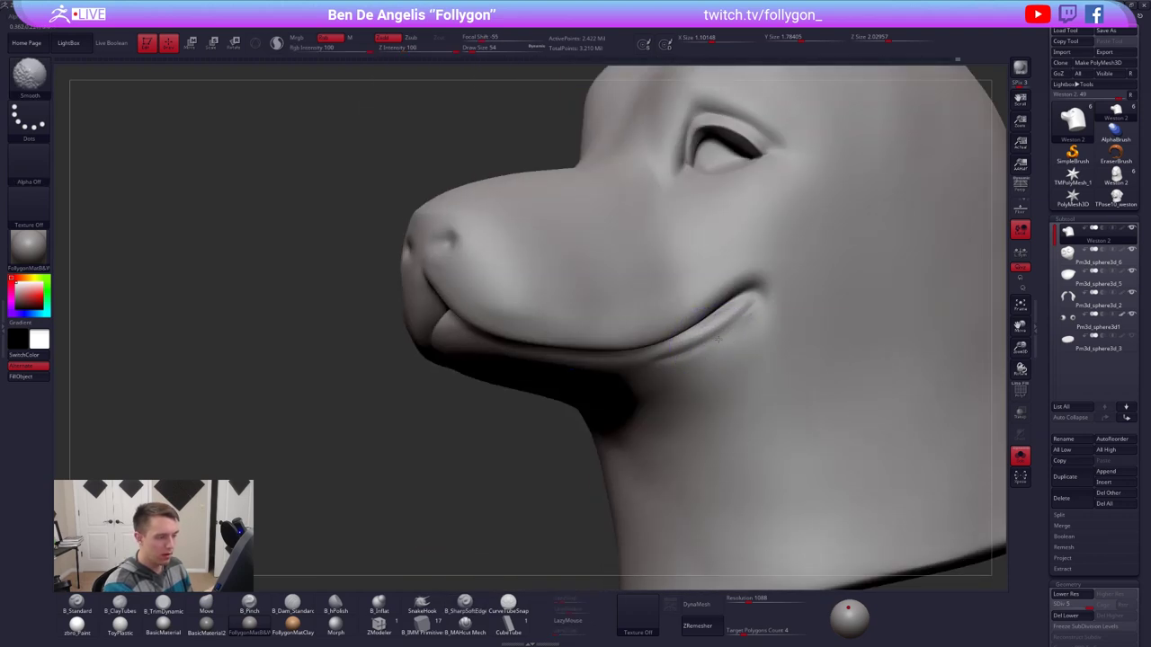
shift+drag(717, 339, 680, 360)
key(shift+d)
mouse_move(678, 363)
right_down()
mouse_move(635, 361)
mouse_move(540, 390)
mouse_move(568, 404)
mouse_move(516, 376)
mouse_move(522, 418)
right_up()
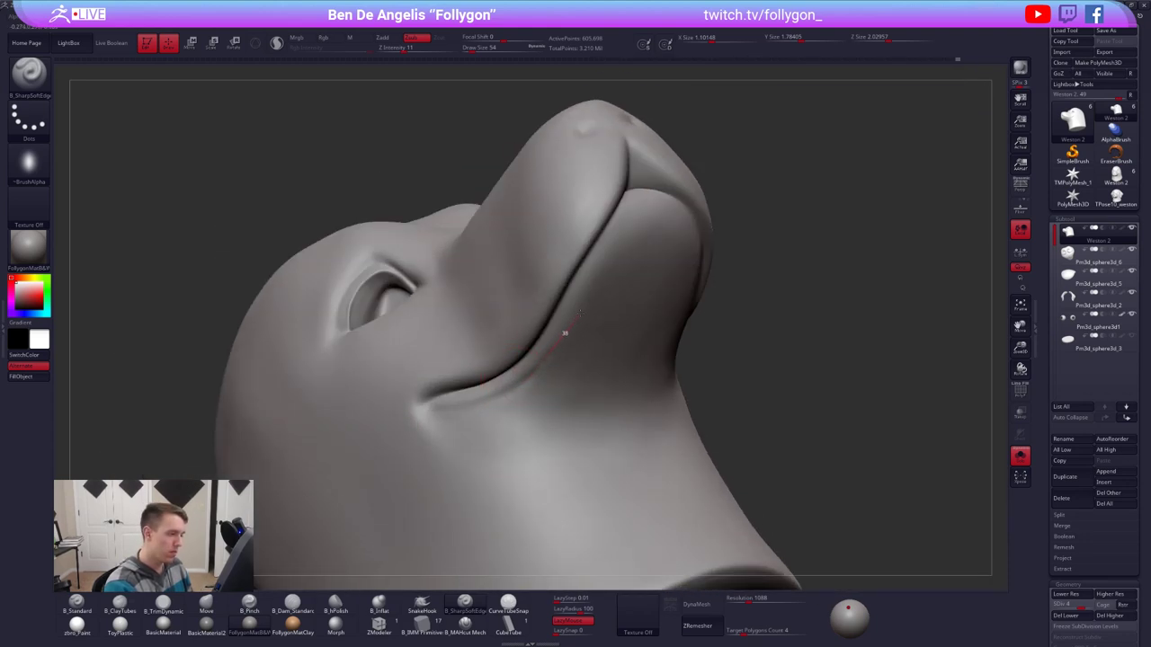
drag(580, 313, 572, 305)
key(ctrl+z)
Step: Cut a line under the lower lip from the mouth corner toward the chin with the MAHcut Mech brush at draw size 25
click(466, 624)
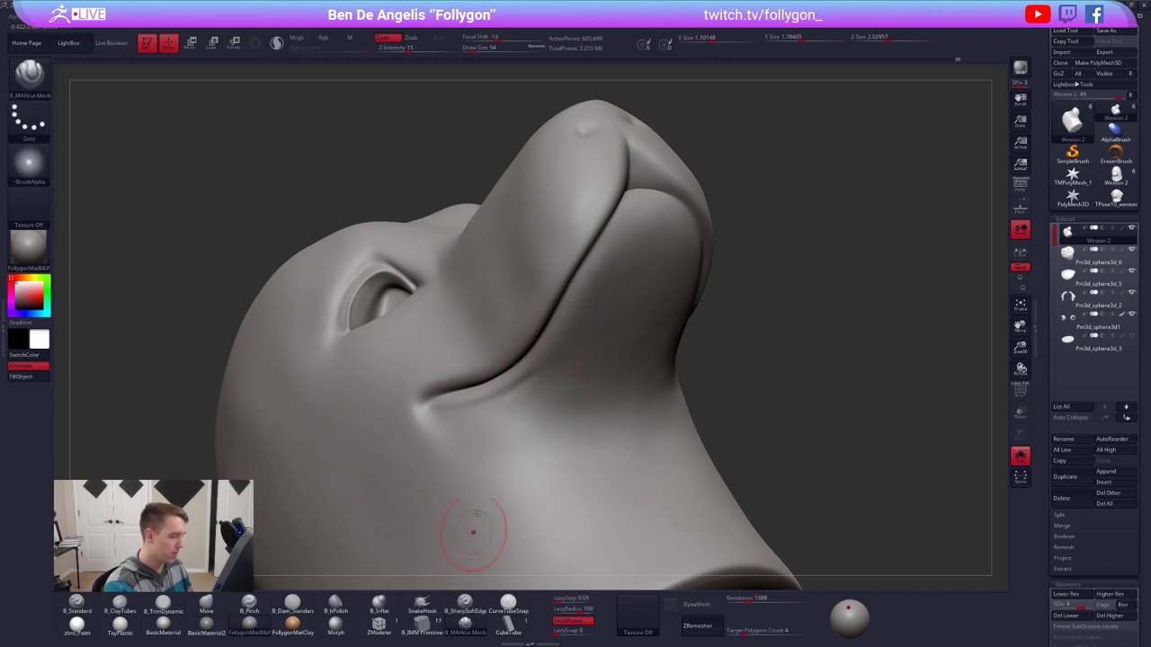
key(s)
drag(501, 380, 489, 376)
drag(438, 412, 509, 393)
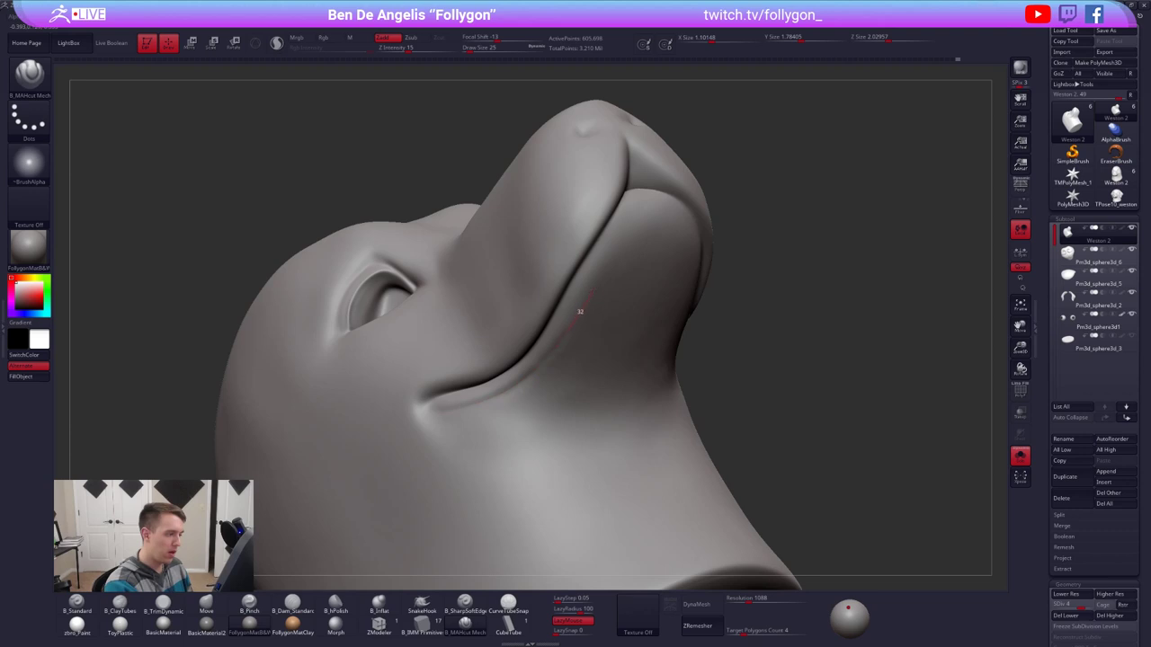
mouse_move(585, 287)
right_down()
mouse_move(644, 396)
mouse_move(624, 350)
right_up()
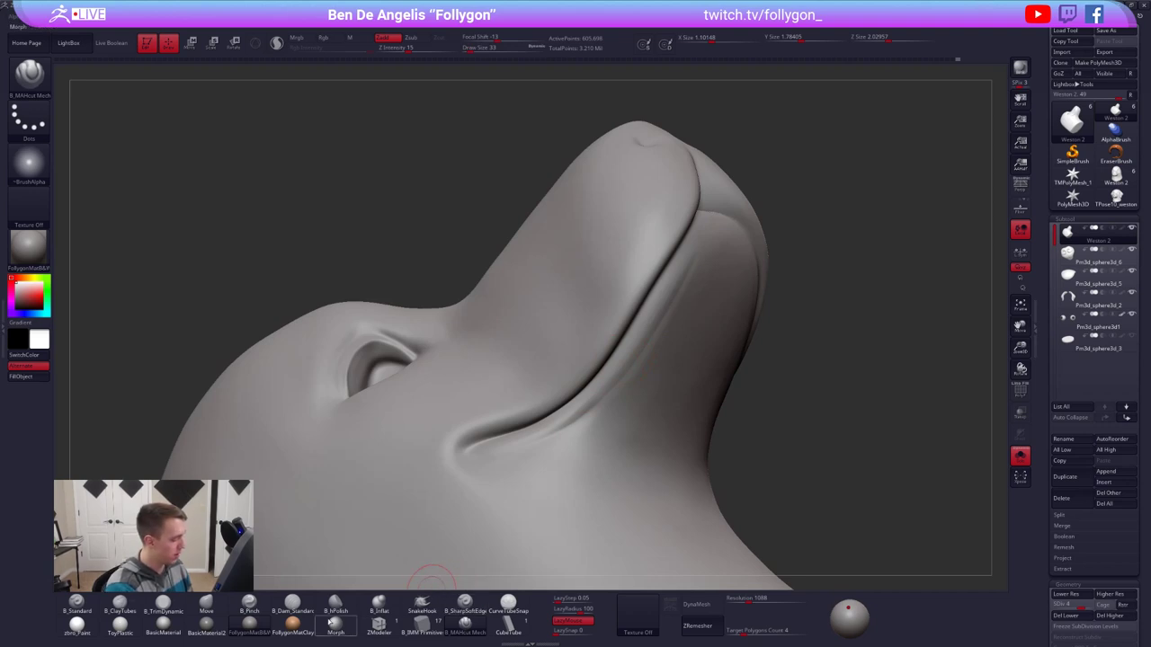
Step: Carve the crease under the lower lip with the Dam_Standard brush at Z Intensity 33, and set its LazyRadius to 89
click(292, 608)
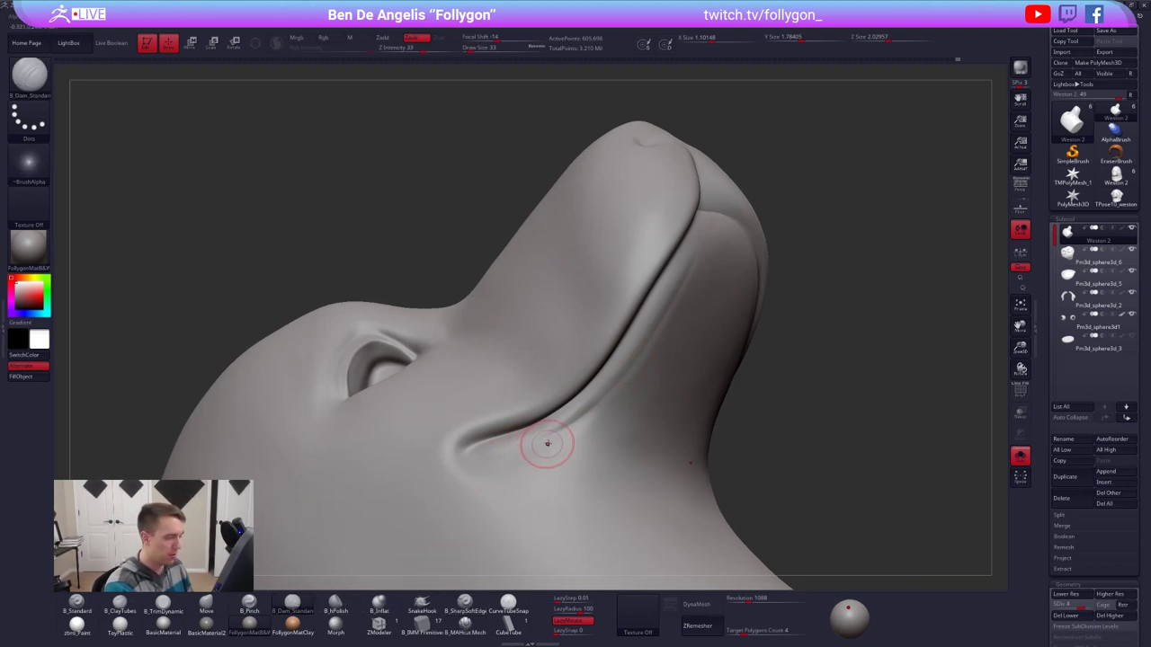
right_drag(575, 423, 570, 426)
drag(555, 434, 648, 346)
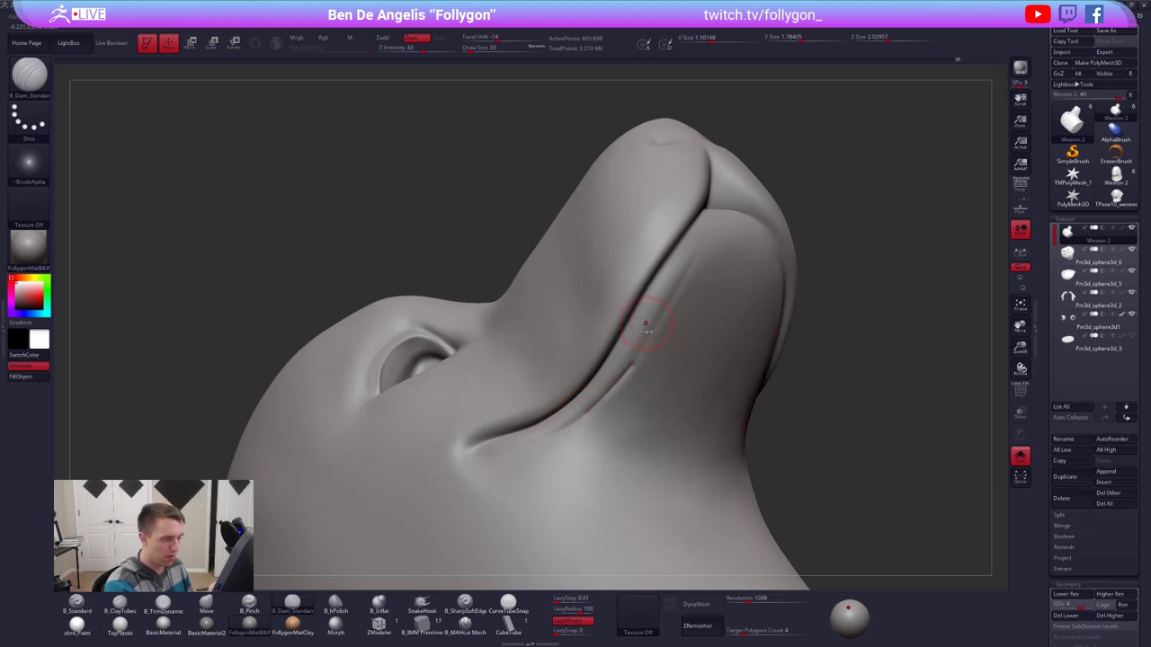
click(575, 611)
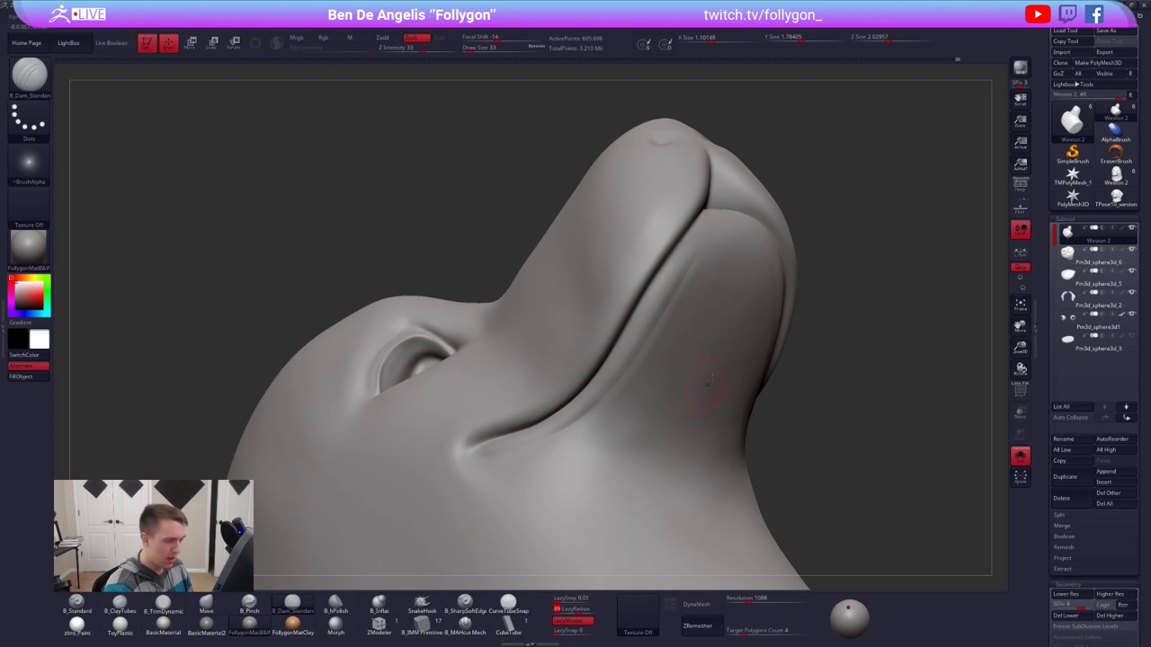
Step: Deepen the lower lip crease with Dam_Standard at Z Intensity 23 and draw size 65, then at Z Intensity 15 and draw size 29
key(space)
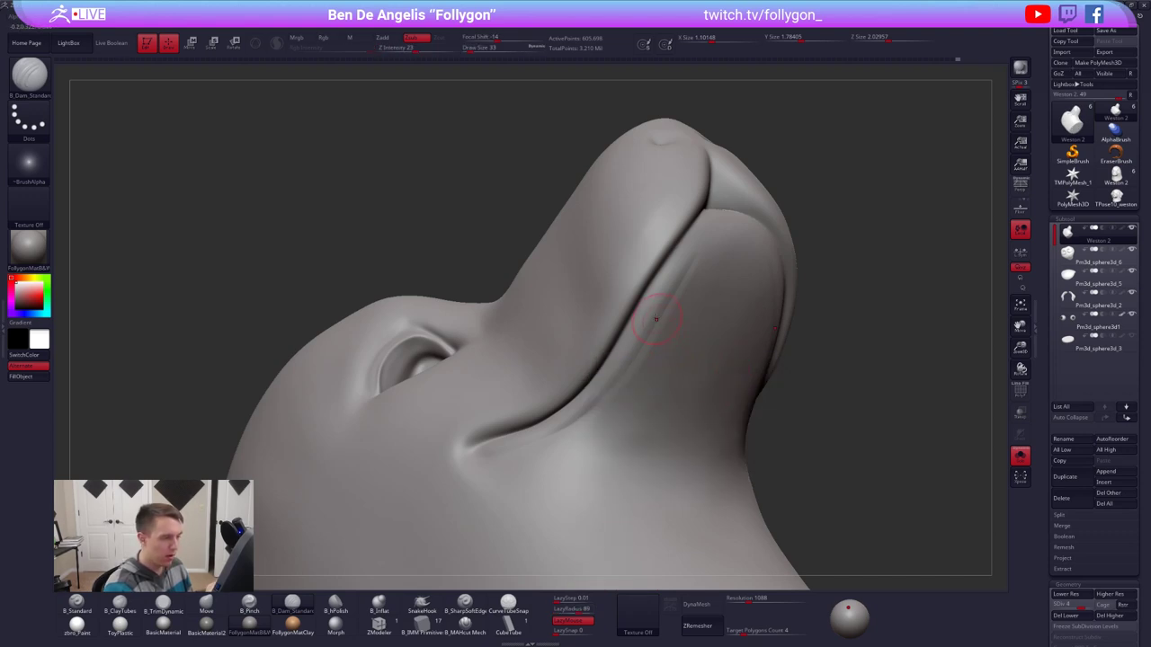
key(space)
drag(655, 316, 659, 317)
mouse_move(656, 326)
right_down()
mouse_move(651, 337)
mouse_move(660, 333)
right_up()
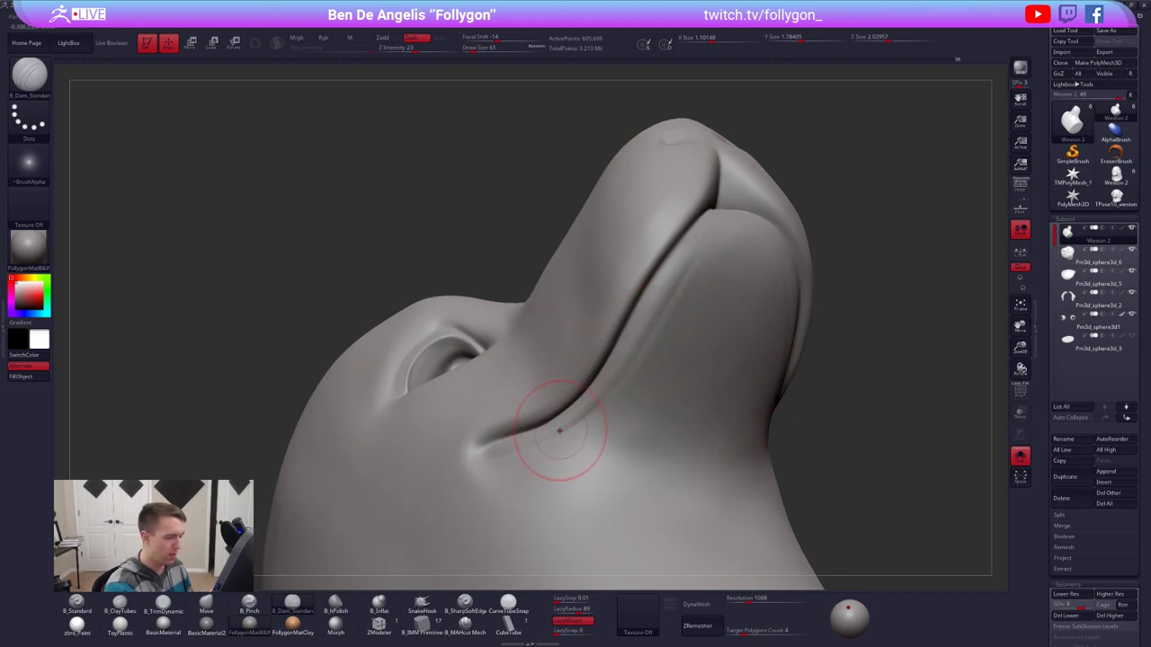
drag(565, 432, 567, 430)
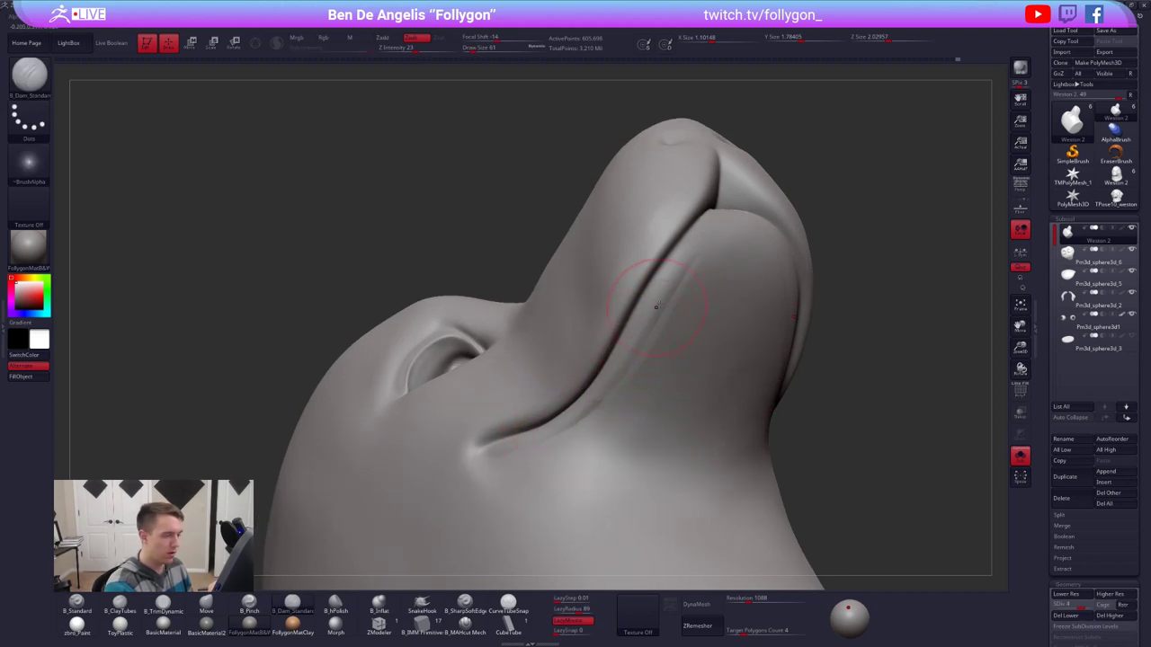
key(space)
drag(686, 269, 709, 301)
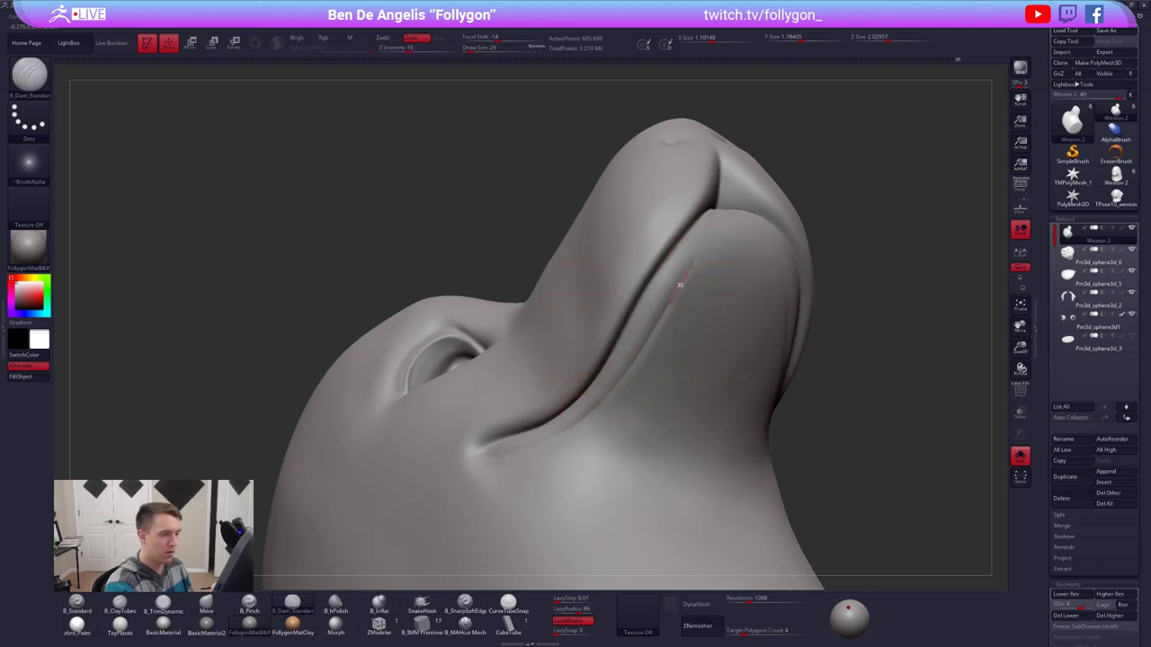
Step: Recut the lower lip crease from the mouth corner to the chin with the MAHcut Mech brush at draw size 29, and smooth it
click(465, 622)
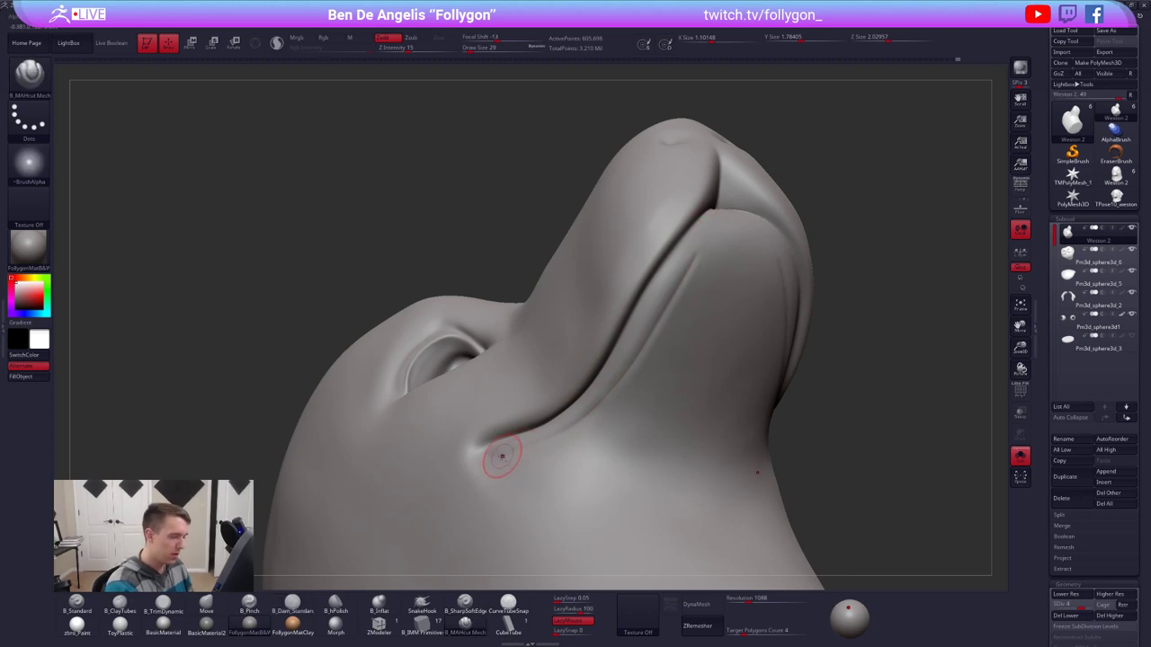
mouse_move(504, 454)
mouse_down()
mouse_move(557, 435)
mouse_move(614, 391)
mouse_up()
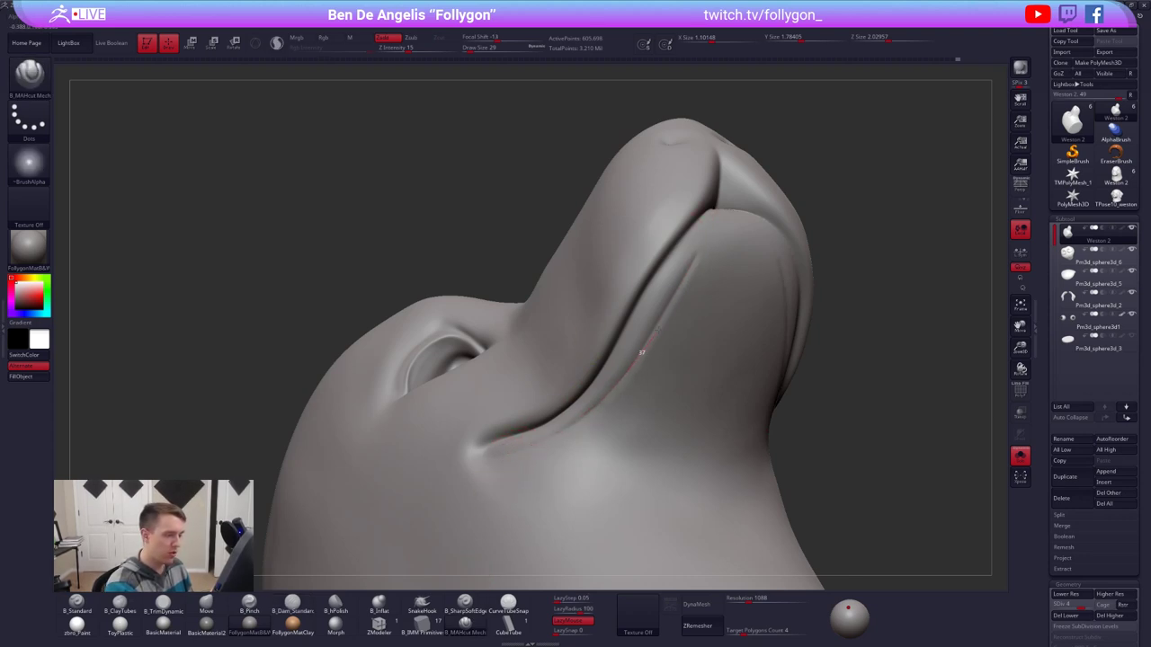
drag(663, 310, 694, 259)
key(shift)
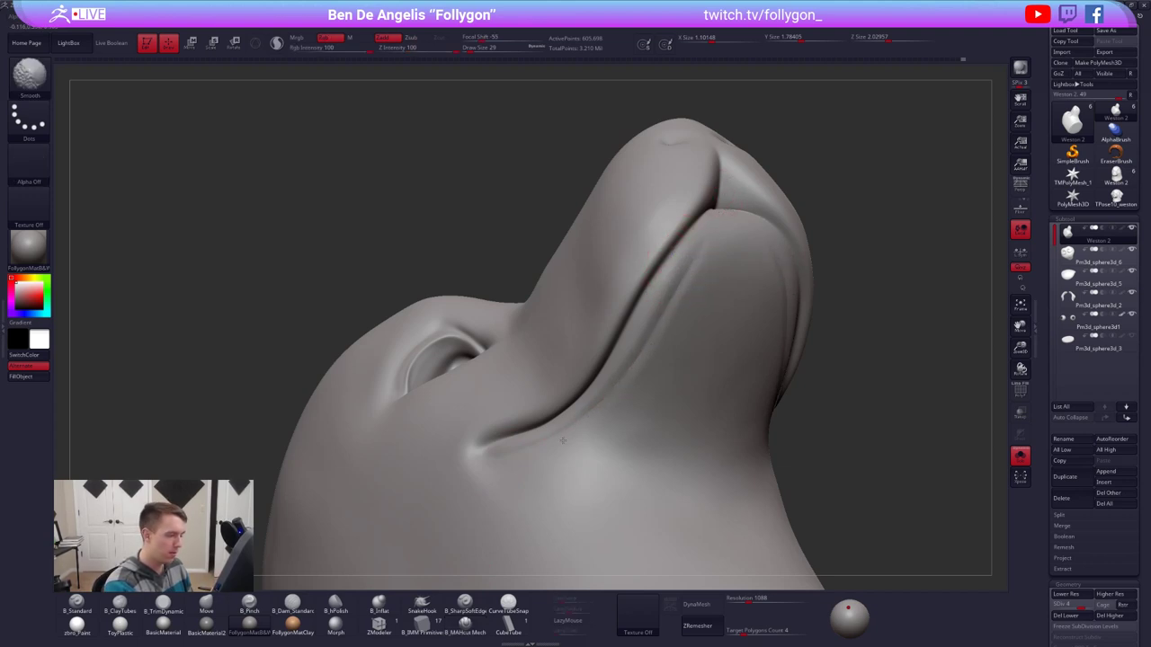
mouse_move(525, 451)
right_down()
mouse_move(565, 447)
mouse_move(643, 378)
right_up()
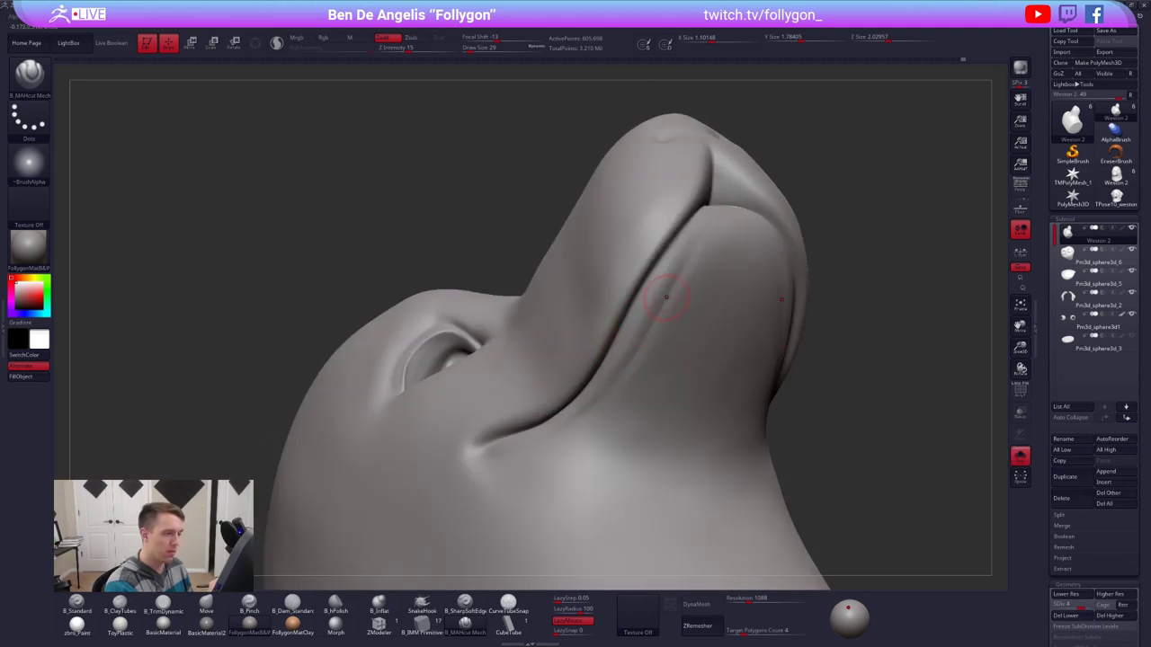
key(shift)
key(shift)
Step: At subdivision level 3, fill the crease along the side of the chin with the ClayTubes brush
key(3)
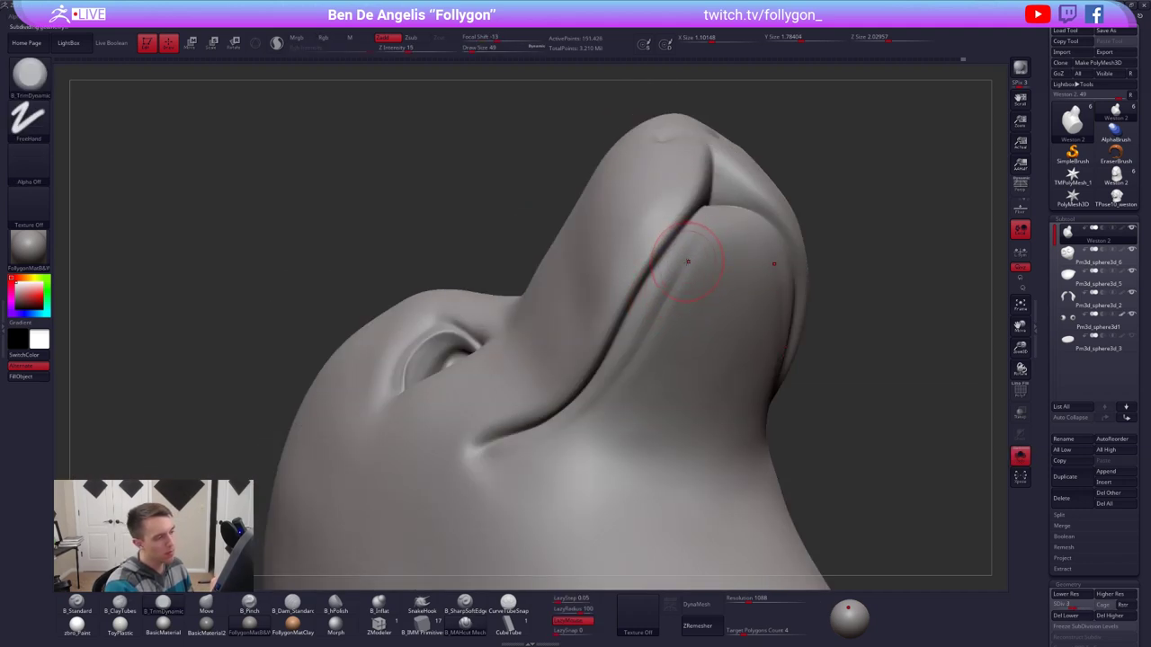
key(shift+d)
key(2)
mouse_move(694, 247)
mouse_down()
mouse_move(642, 362)
mouse_move(688, 265)
mouse_up()
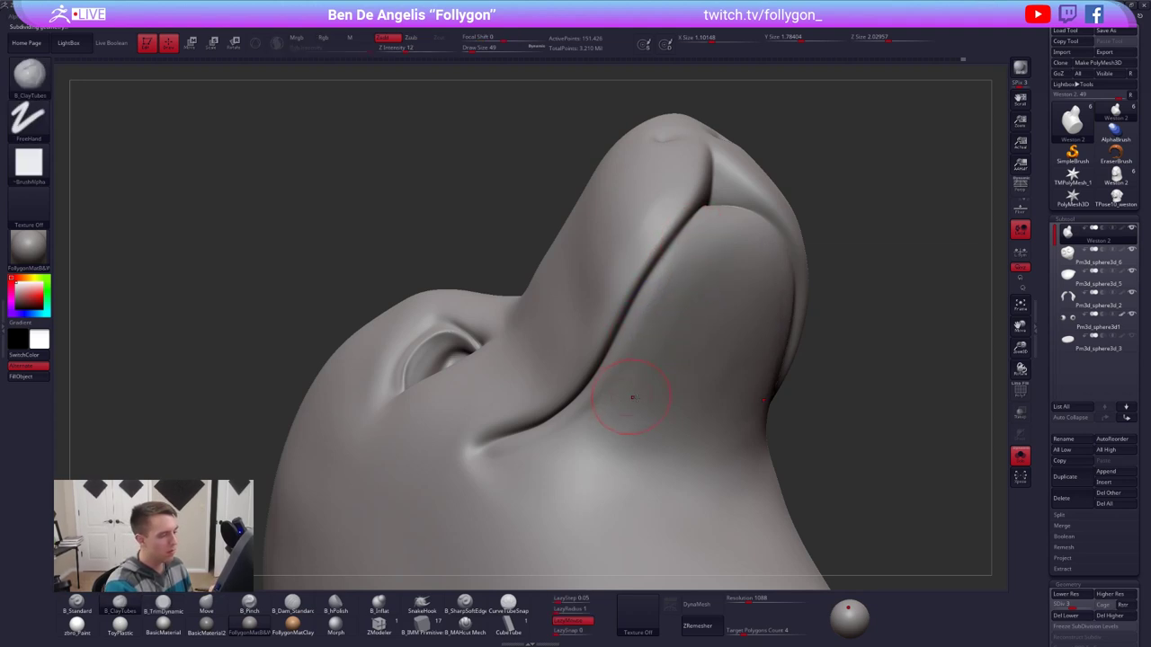
Step: Smooth the jaw surface below the lower lip, set the ClayTubes draw size to 38, and raise the mesh to subdivision level 4
right_drag(632, 399, 643, 351)
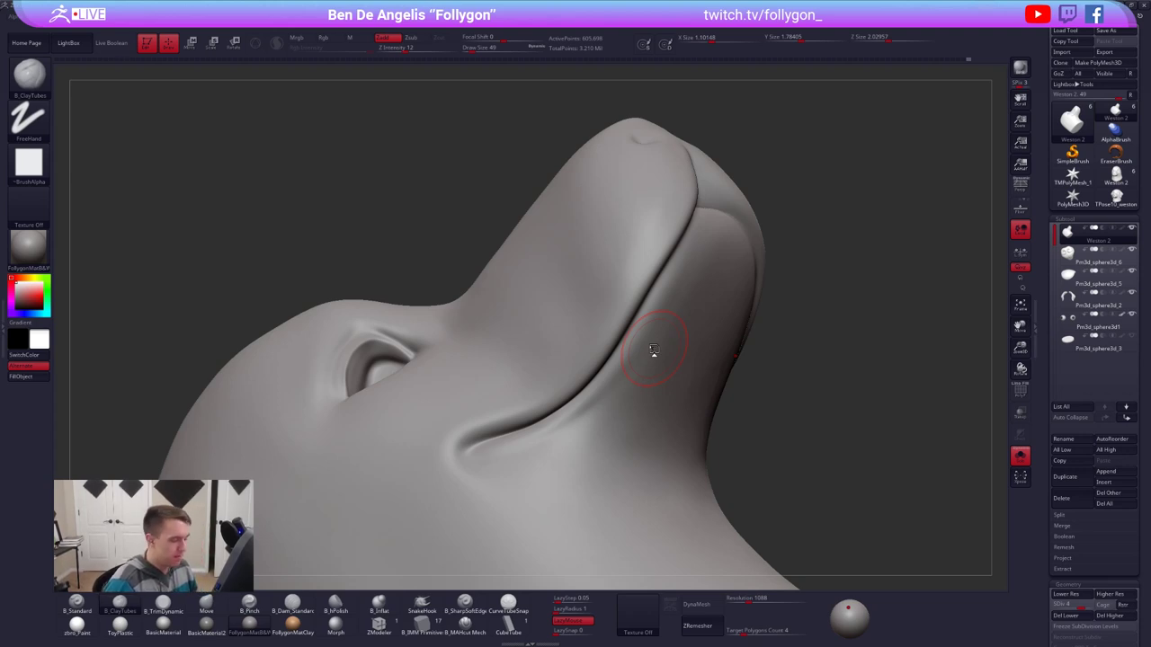
mouse_move(611, 424)
right_down()
mouse_move(621, 400)
mouse_move(628, 411)
mouse_move(634, 401)
right_up()
key(s)
click(620, 400)
shift+drag(634, 386, 679, 337)
key(s)
key(d)
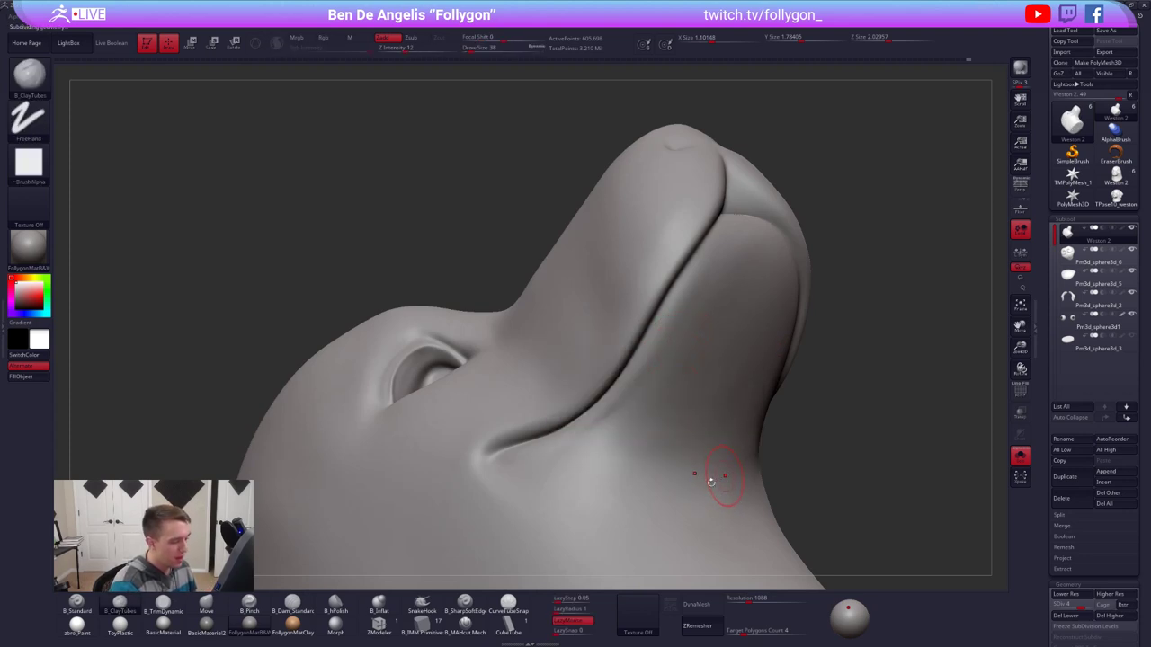
Step: Sharpen the lower lip edge from the mouth corner forward with the MAHcut Mech brush at draw size 53, smoothing the stroke below the lip
mouse_move(714, 476)
right_down()
mouse_move(705, 538)
mouse_move(779, 475)
mouse_move(720, 485)
right_up()
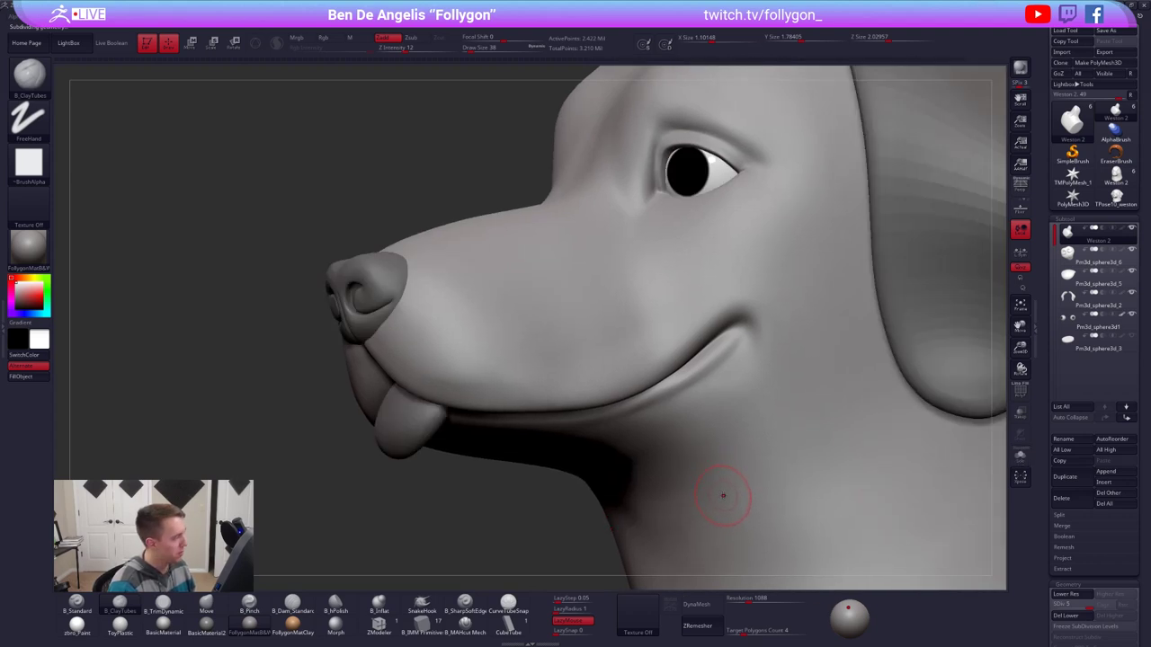
click(465, 624)
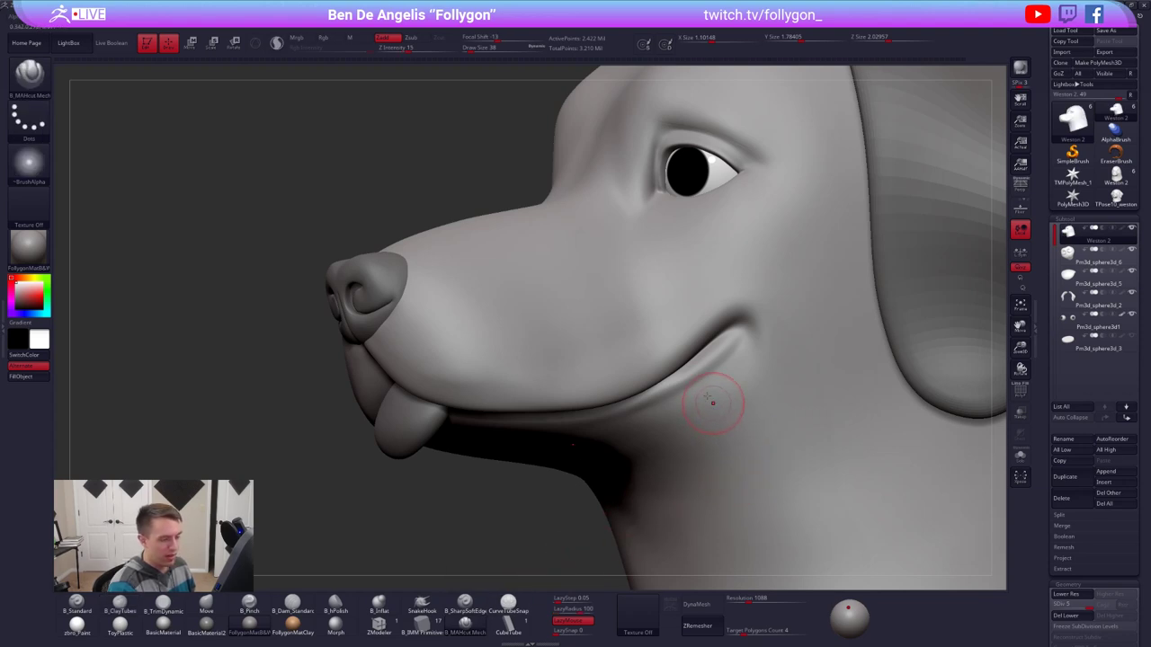
mouse_move(714, 398)
right_down()
mouse_move(699, 391)
mouse_move(740, 336)
right_up()
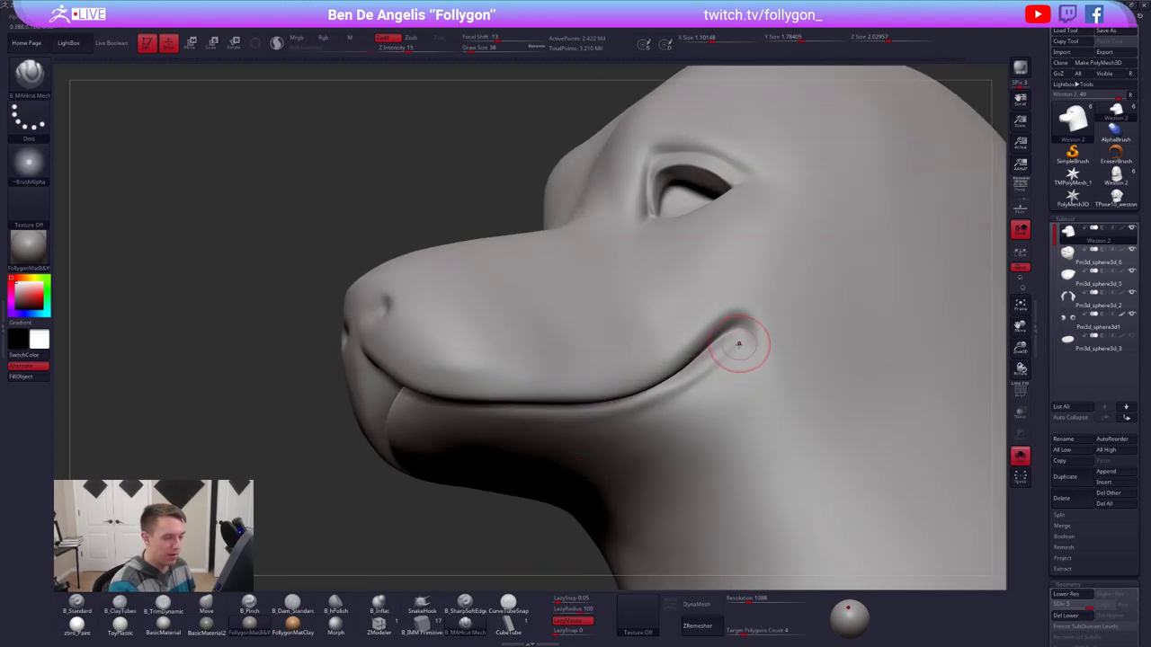
key(space)
mouse_move(745, 338)
mouse_down()
mouse_move(684, 395)
mouse_move(545, 422)
mouse_up()
mouse_move(571, 444)
right_down()
mouse_move(585, 435)
mouse_move(575, 418)
right_up()
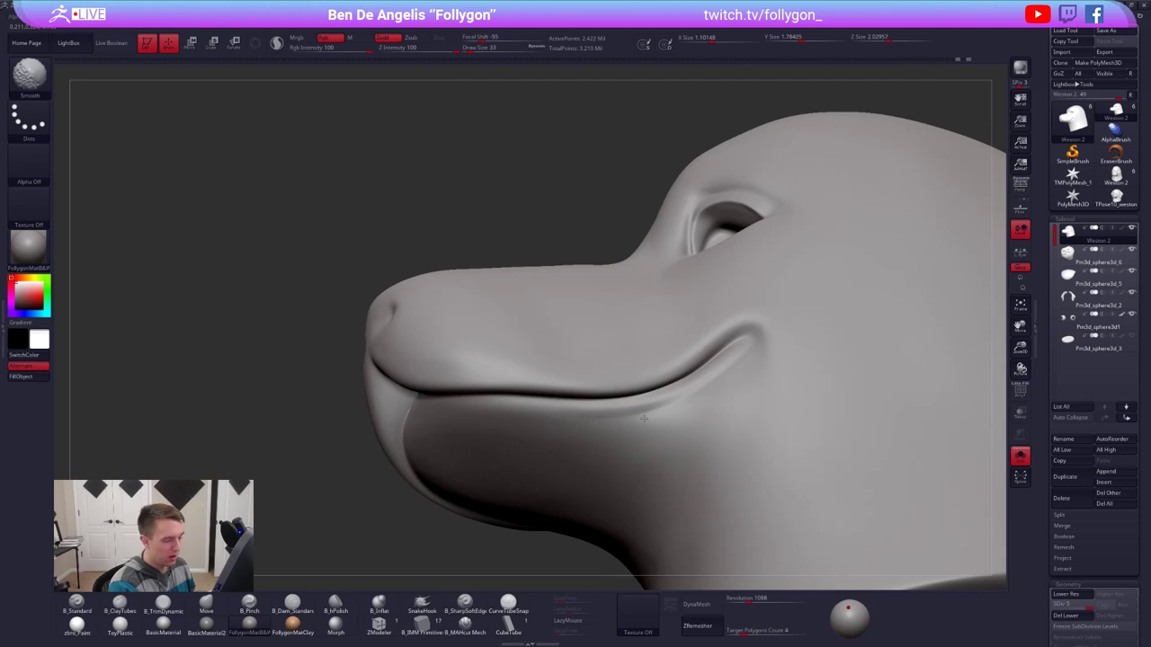
shift+drag(644, 418, 664, 411)
right_drag(785, 358, 725, 416)
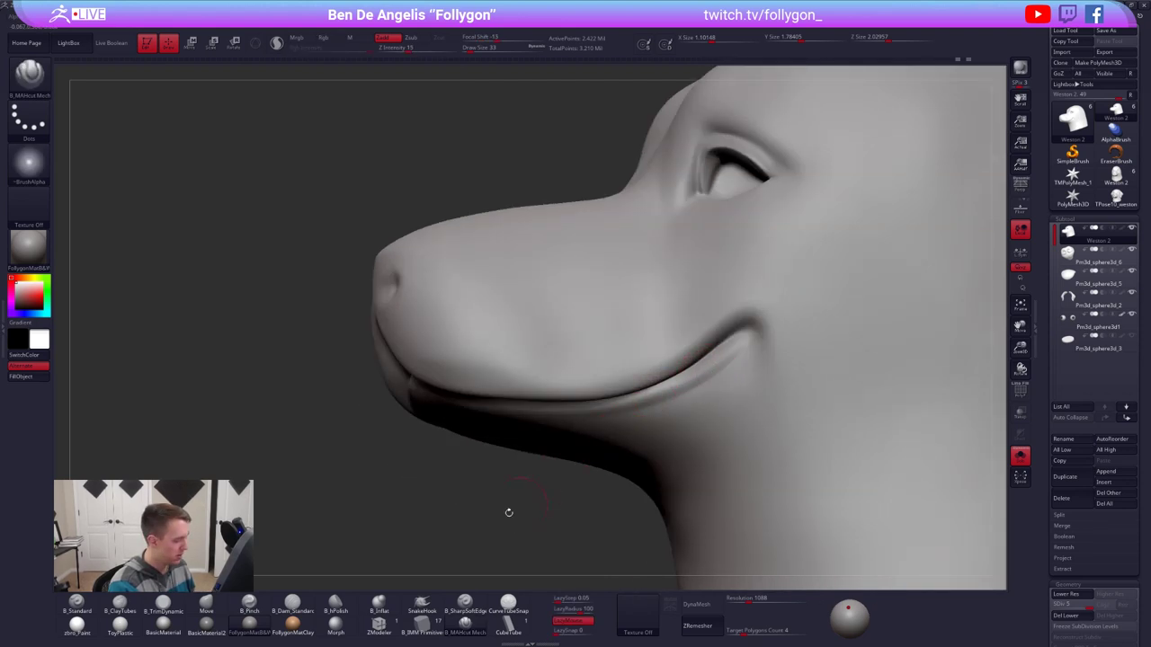
Step: Inflate the lower lip from the mouth corner toward the chin with the Inflat brush at draw size 38 and Z Intensity 6
click(379, 604)
ctrl+right_drag(661, 356, 697, 380)
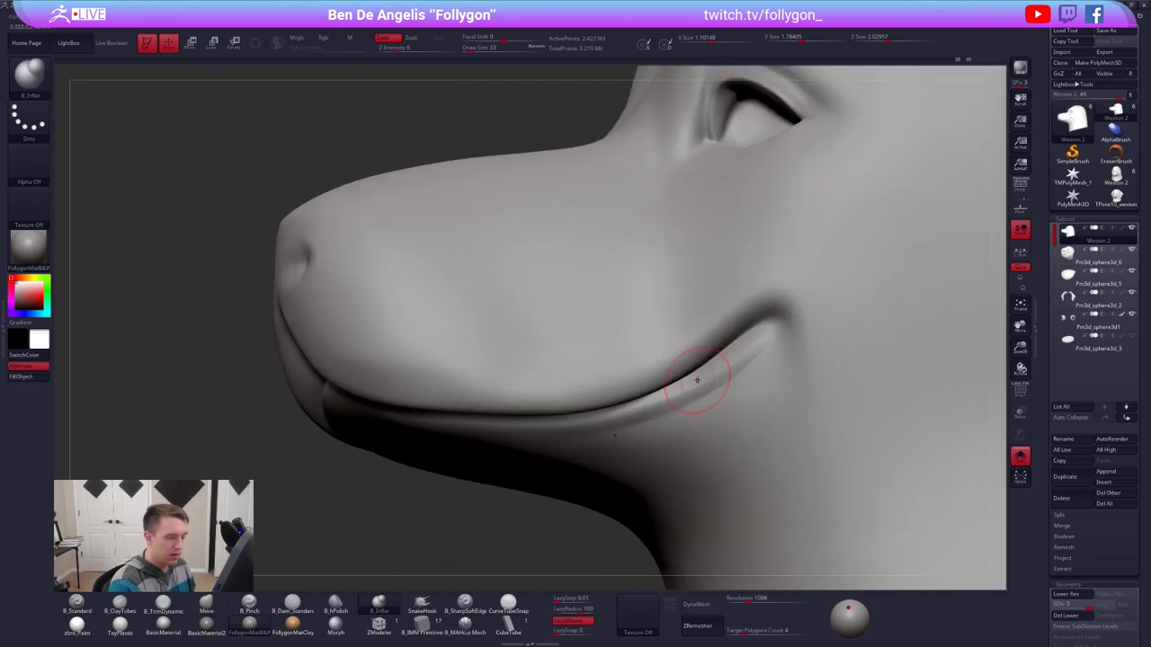
key(space)
drag(693, 404, 698, 404)
drag(769, 333, 664, 402)
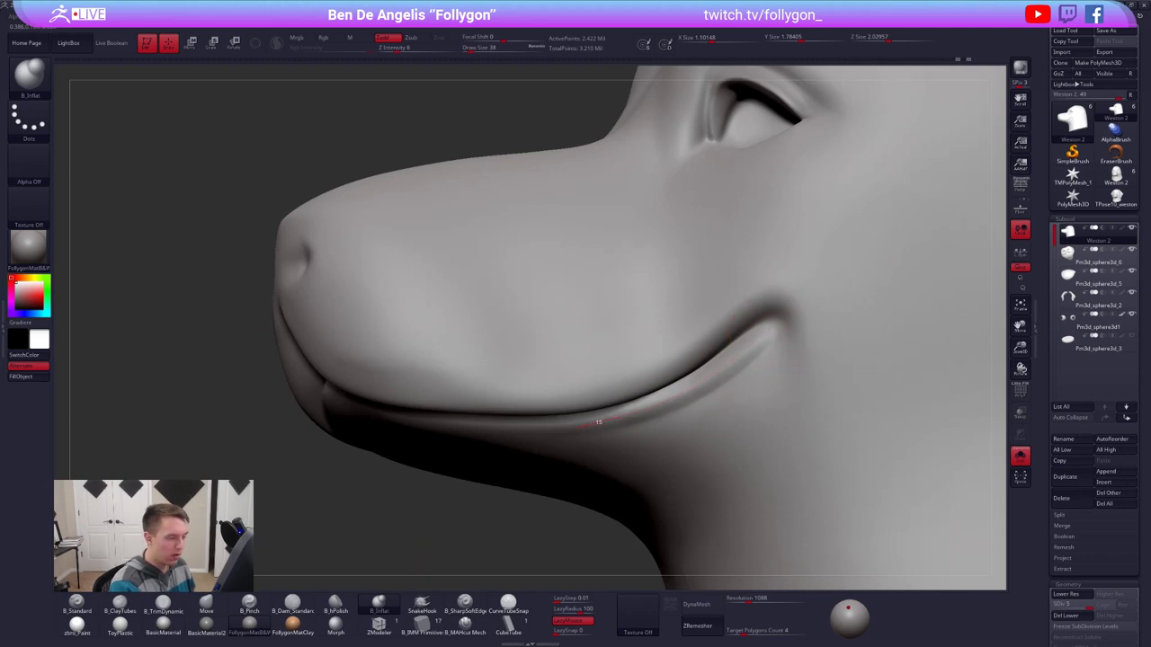
drag(539, 429, 438, 414)
right_drag(578, 457, 566, 438)
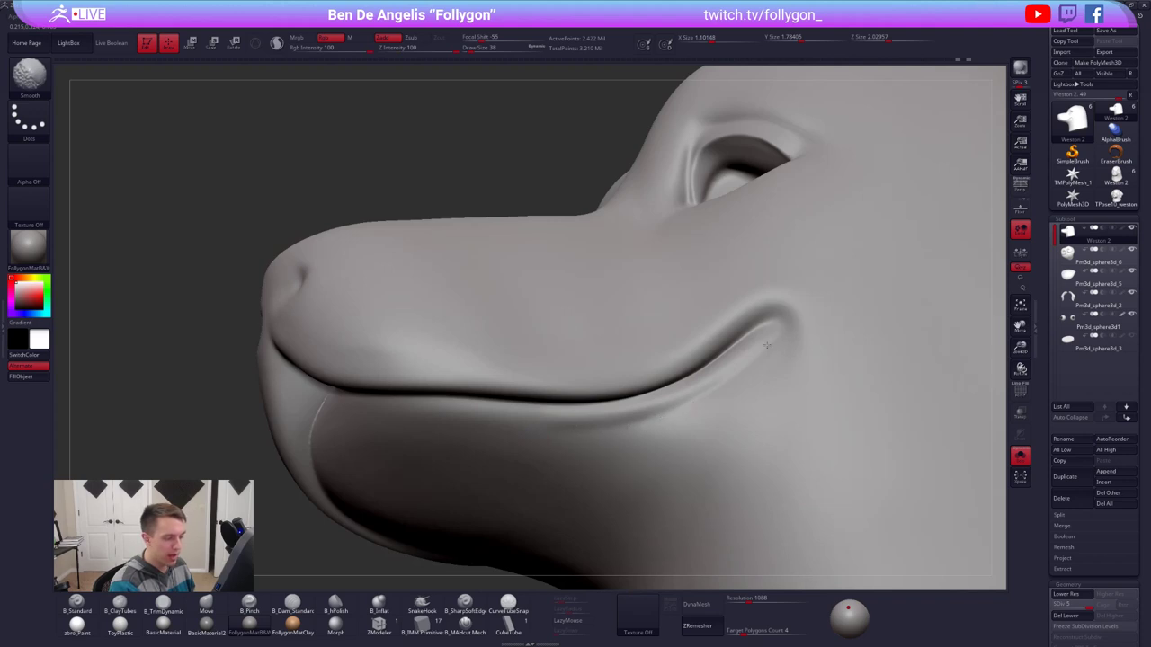
right_drag(746, 393, 743, 334)
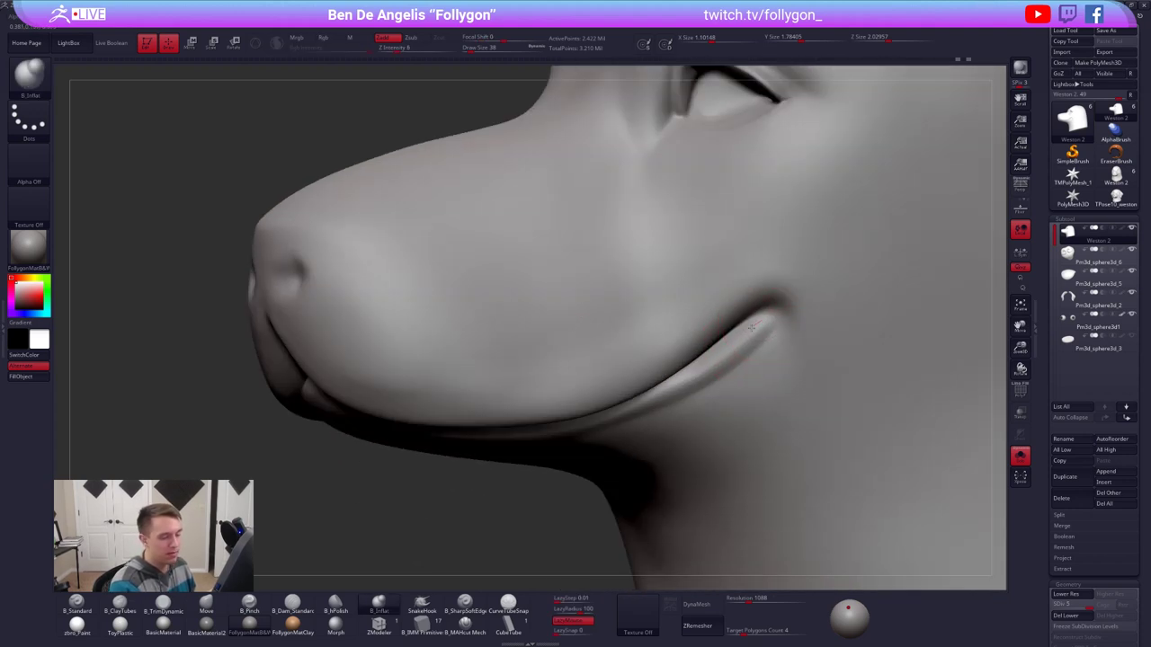
Step: Set the Inflat draw size to 29 and examine the mouth corner and the overall head shape
right_drag(714, 373, 741, 353)
key(space)
drag(742, 353, 736, 354)
mouse_move(764, 342)
ctrl+right_down()
mouse_move(742, 432)
mouse_move(775, 435)
mouse_move(673, 420)
ctrl+right_up()
key(alt+s)
right_drag(885, 477, 774, 524)
key(alt+s)
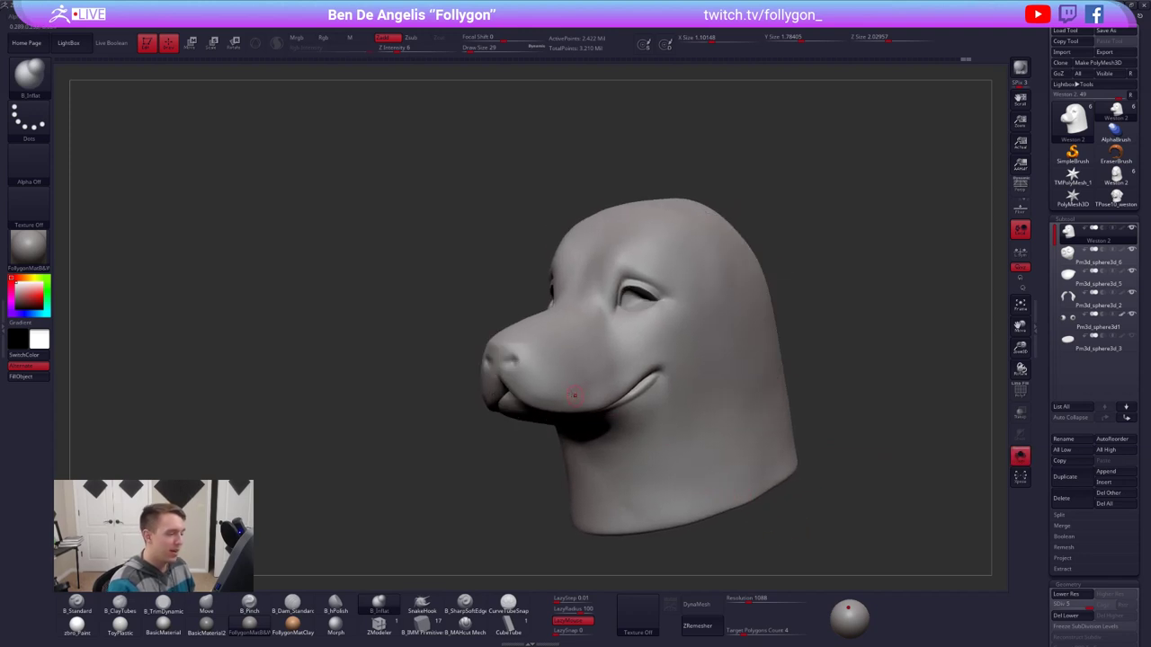
Step: At subdivision level 3, build up the upper lip edge near the front of the muzzle with a smaller ClayTubes brush and smooth it
mouse_move(400, 393)
right_down()
mouse_move(661, 387)
mouse_move(634, 369)
right_up()
key(space)
drag(622, 395, 634, 396)
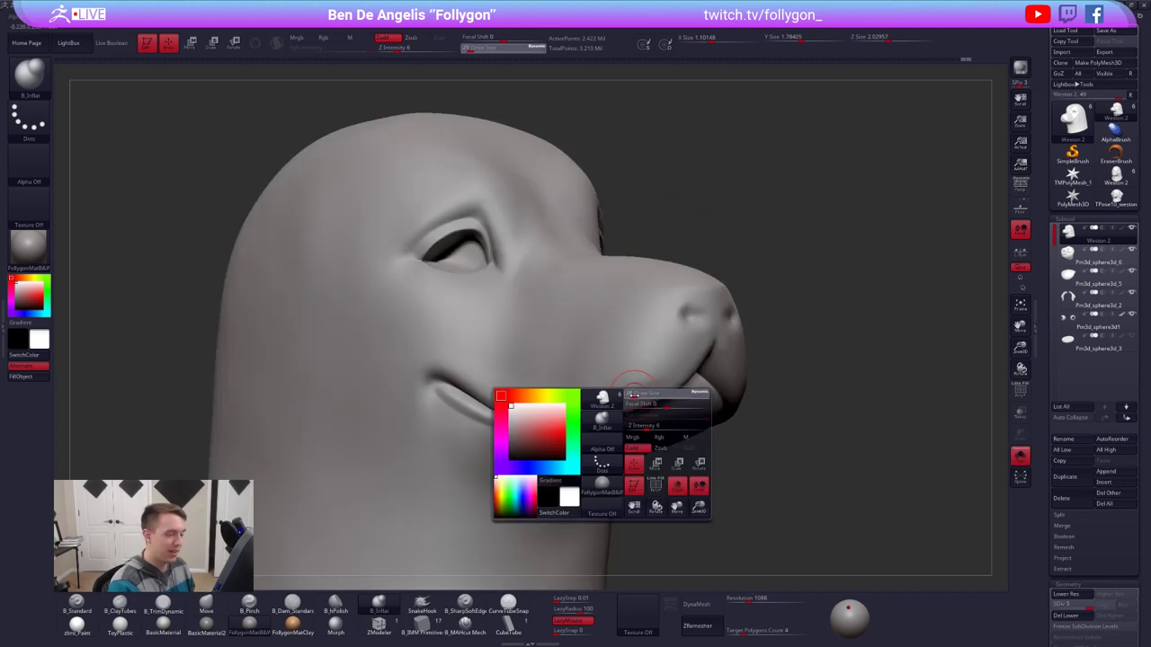
alt+right_drag(639, 393, 662, 379)
key(2)
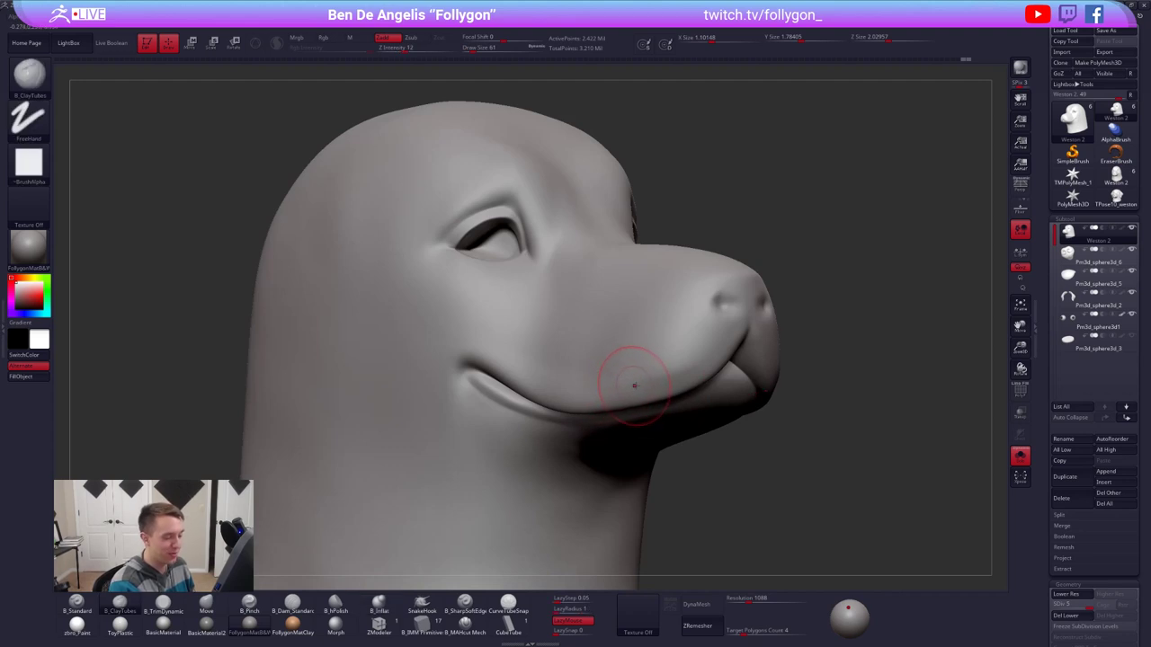
key(s)
drag(635, 383, 625, 381)
key(shift+d)
key(shift+d)
mouse_move(614, 390)
right_down()
mouse_move(670, 383)
mouse_move(685, 358)
right_up()
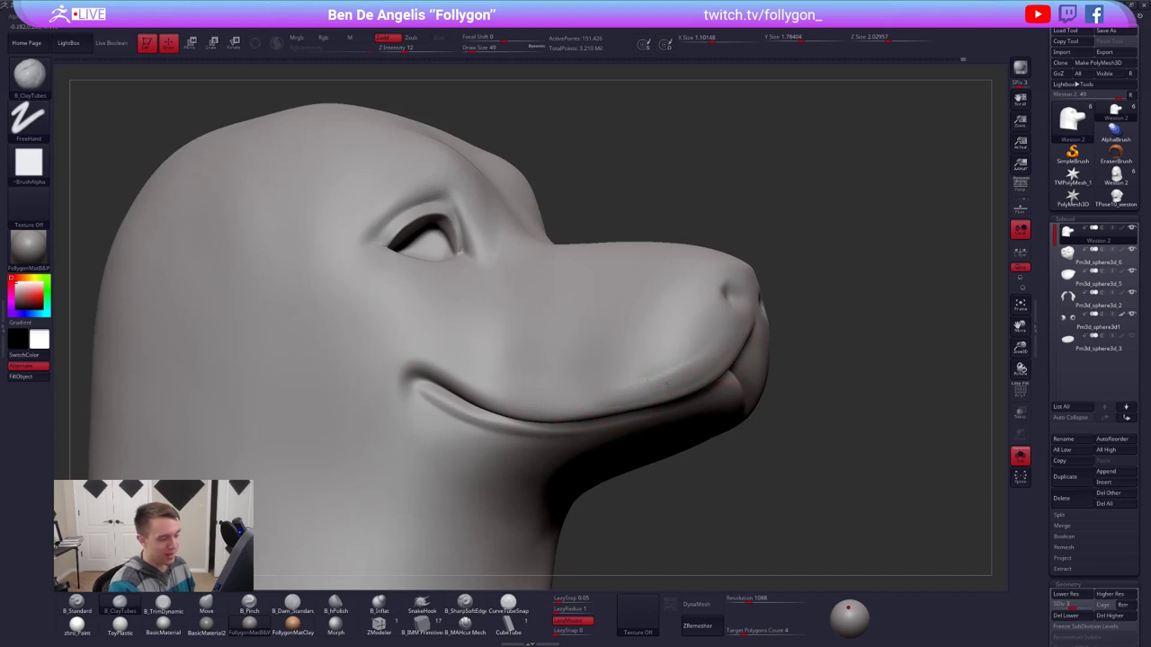
key(shift)
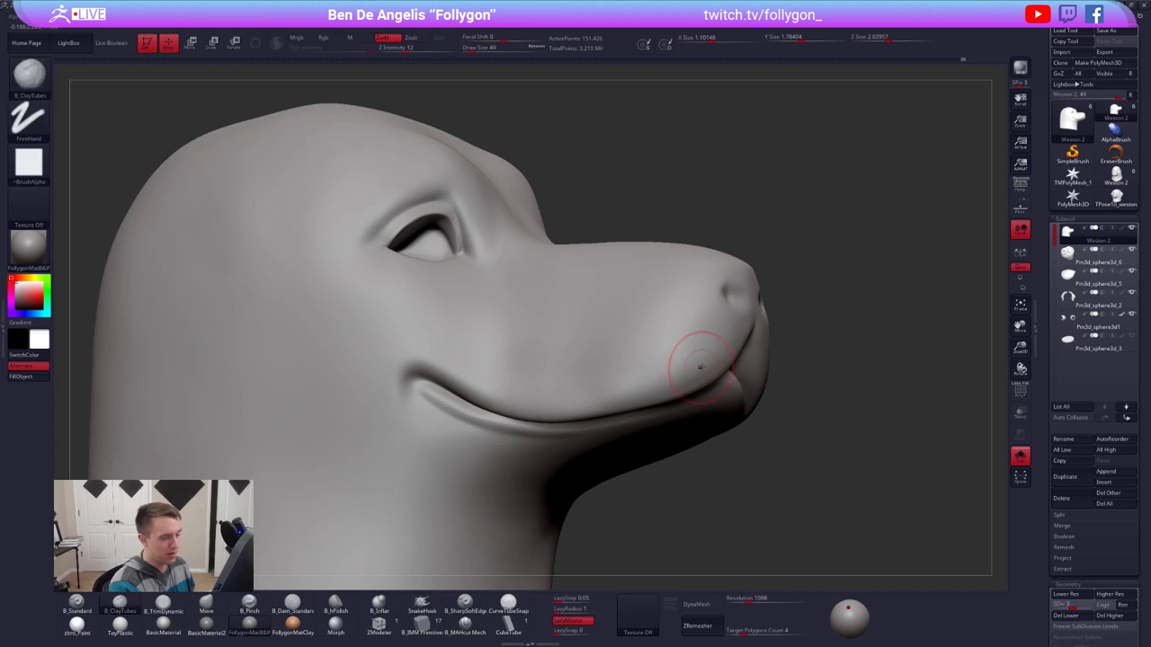
Step: Smooth the upper lip edge along the muzzle and return the head to subdivision level 4
mouse_move(699, 354)
shift+mouse_down()
mouse_move(622, 389)
mouse_move(552, 396)
shift+mouse_up()
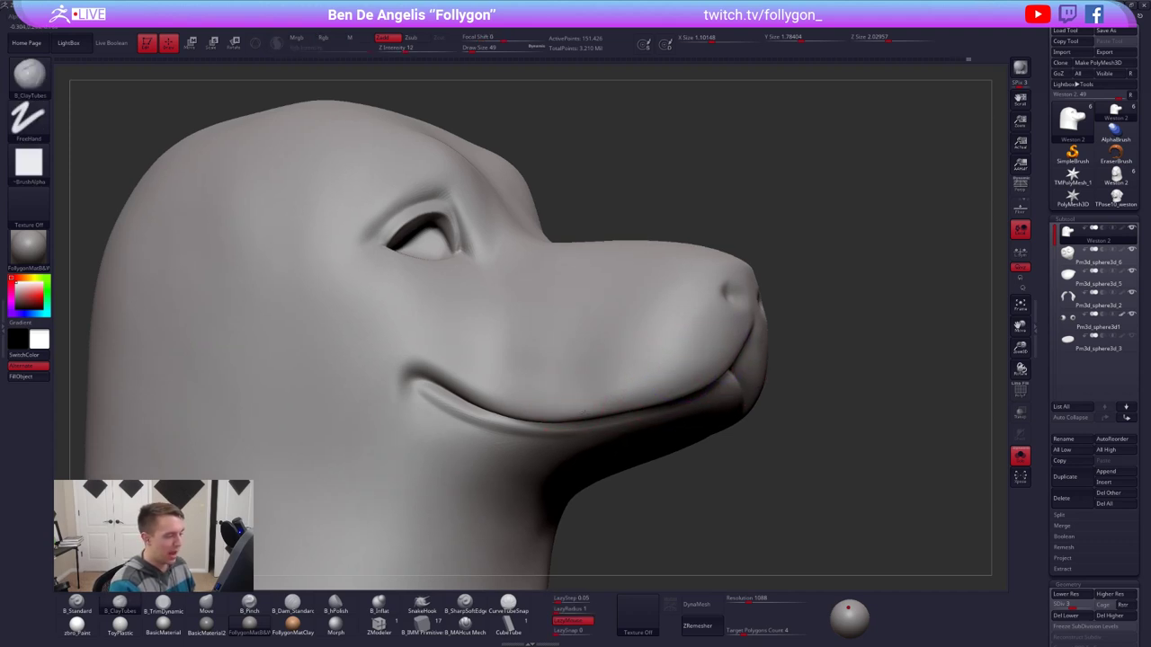
mouse_move(658, 477)
mouse_down()
mouse_move(724, 431)
mouse_move(664, 420)
mouse_up()
key(d)
right_drag(664, 420, 642, 416)
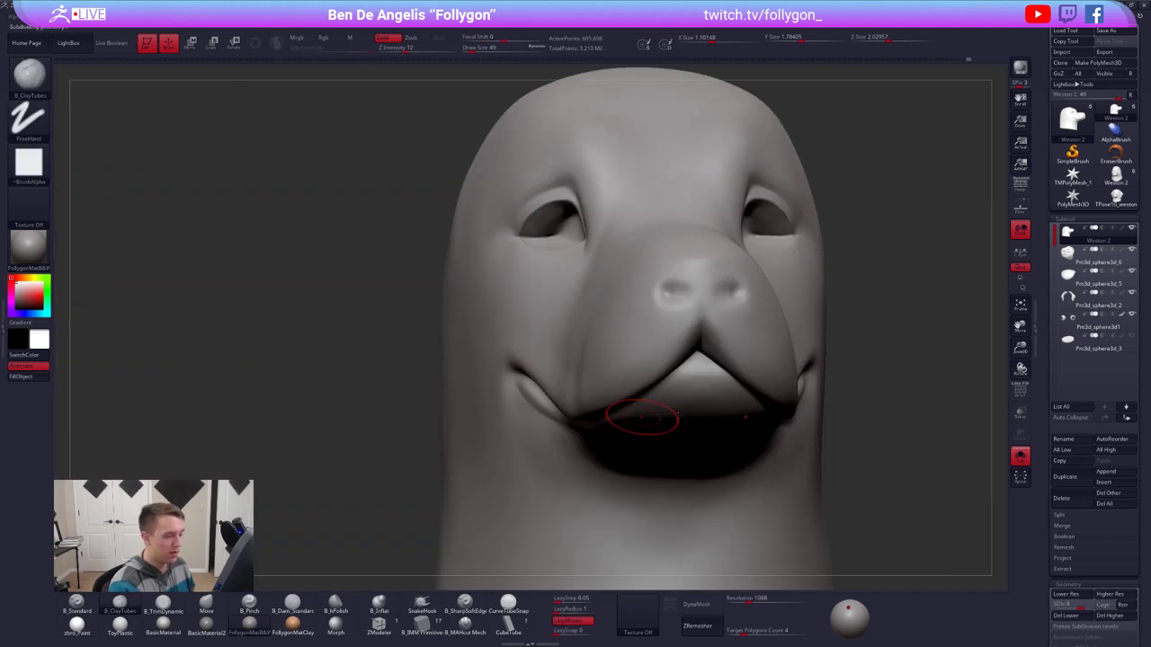
Step: Show all parts of the dog again and turn on perspective for the whole head
key(alt+s)
ctrl+right_drag(818, 415, 814, 378)
right_drag(877, 404, 605, 398)
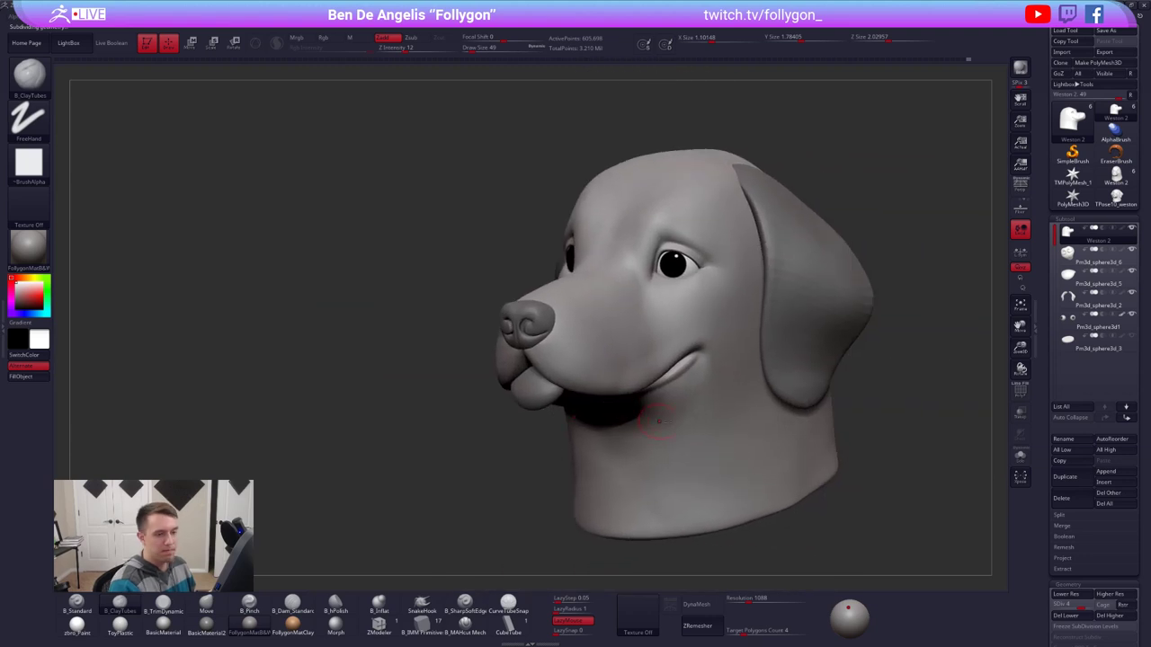
click(1017, 190)
alt+right_drag(873, 352, 786, 353)
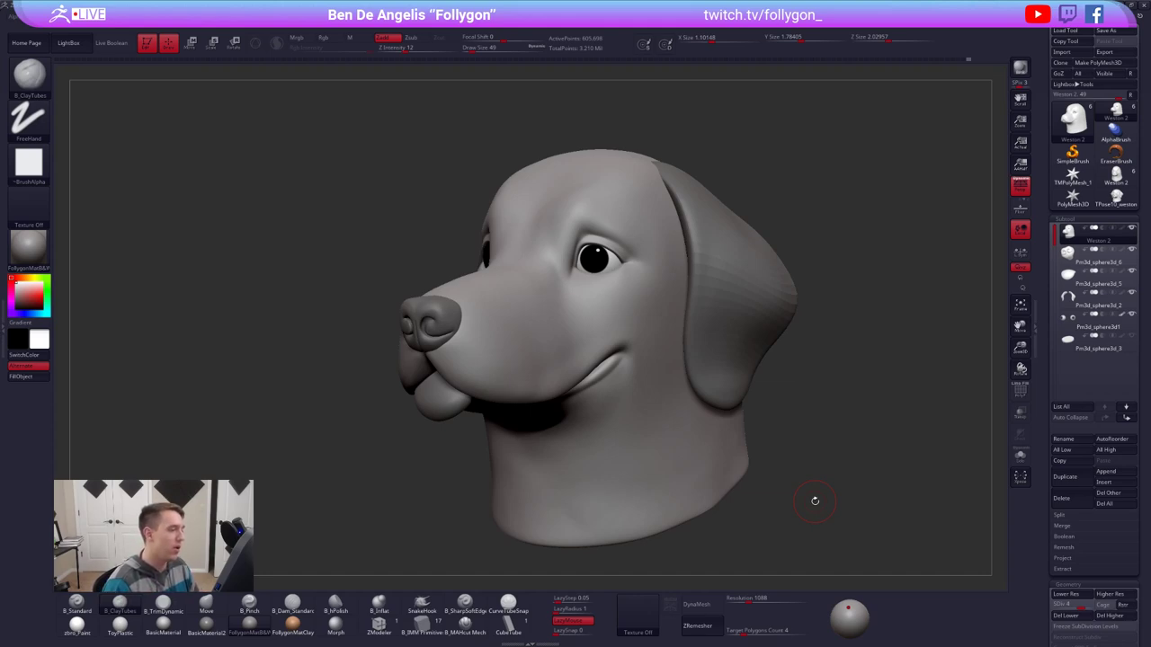
Step: Switch to the browser, look over the store's product page, and return to ZBrush
key(alt+Tab)
key(Tab)
key(Tab)
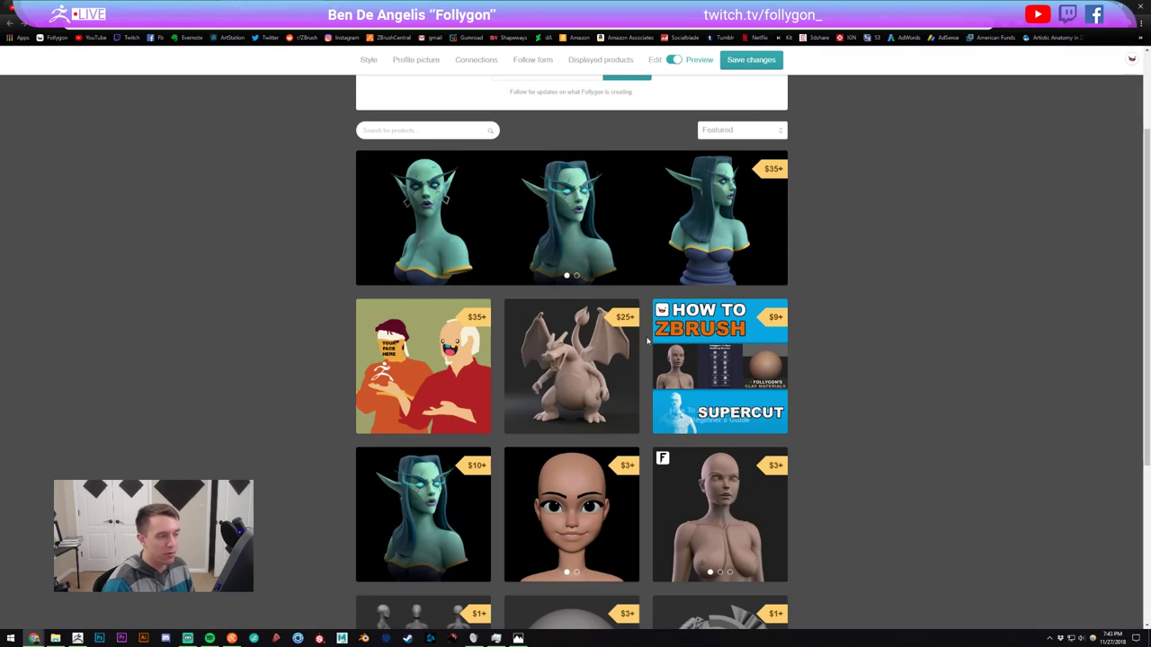
scroll(746, 359, down, 1)
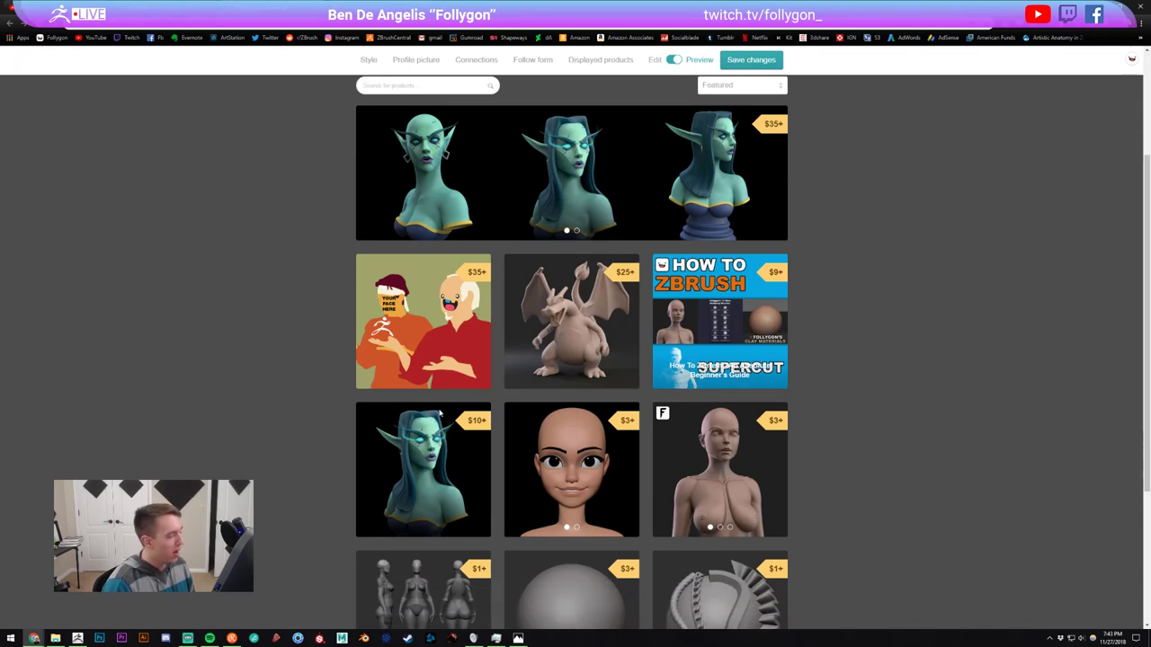
click(77, 638)
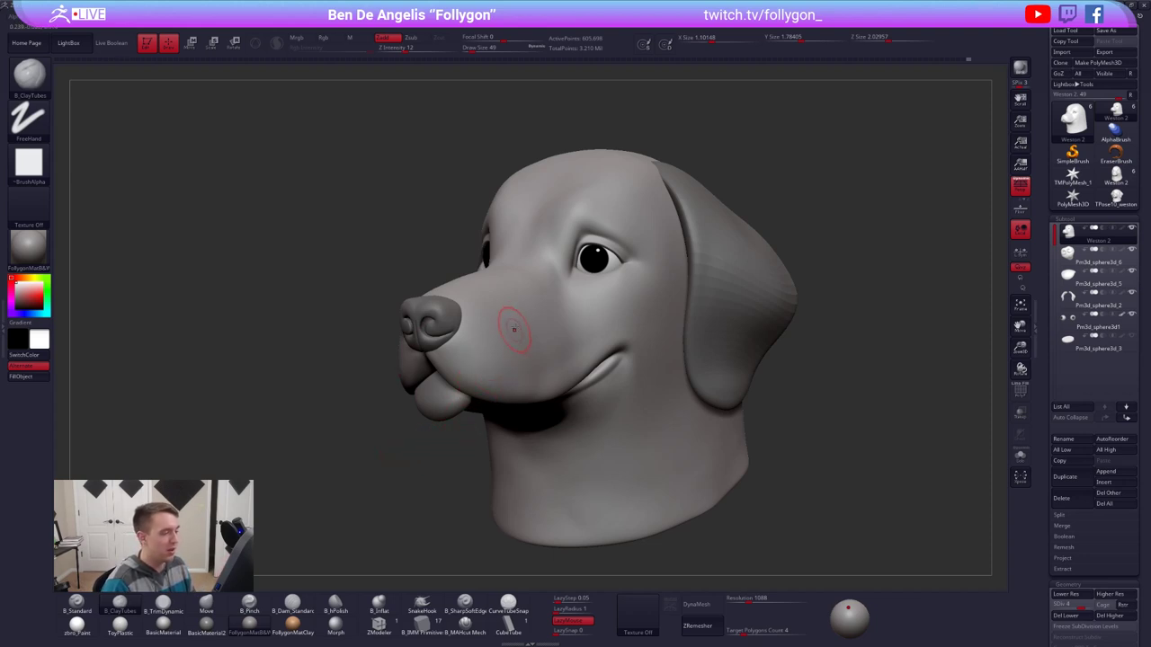
Step: Isolate the head mesh and smooth the side of the muzzle near the nose
key(alt+s)
ctrl+right_drag(540, 290, 563, 306)
shift+drag(463, 342, 448, 319)
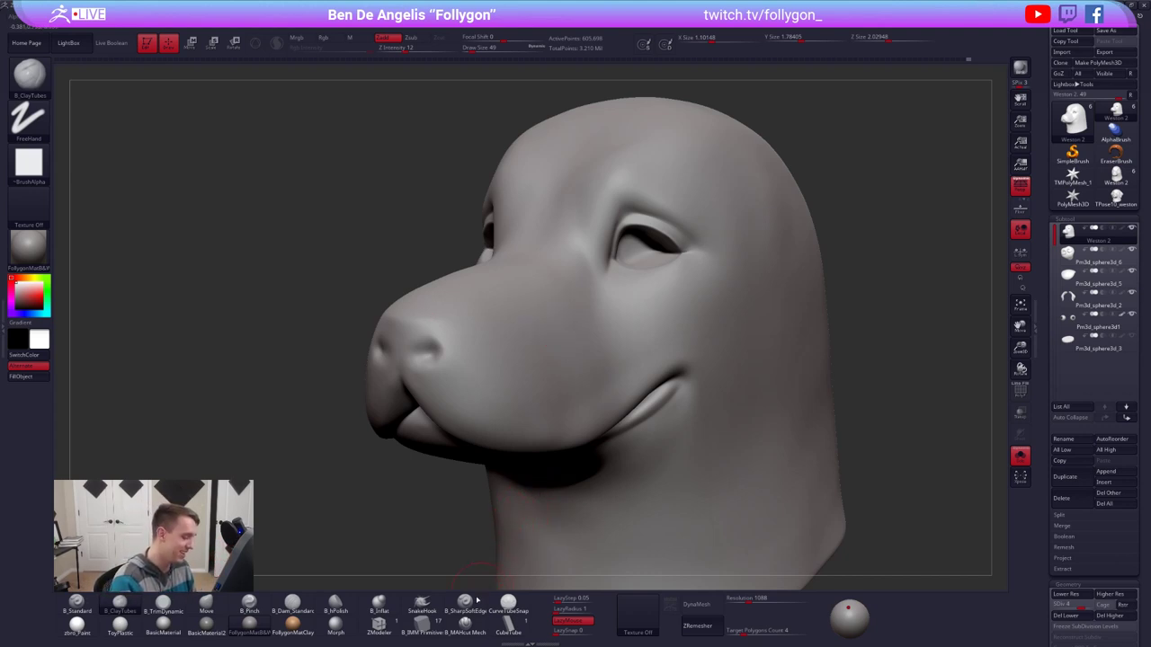
Step: Carve a crease from the brow past the inner eye corner onto the muzzle with the MAHcut Mech brush at draw size 43
click(465, 624)
key(space)
alt+right_drag(610, 275, 619, 297)
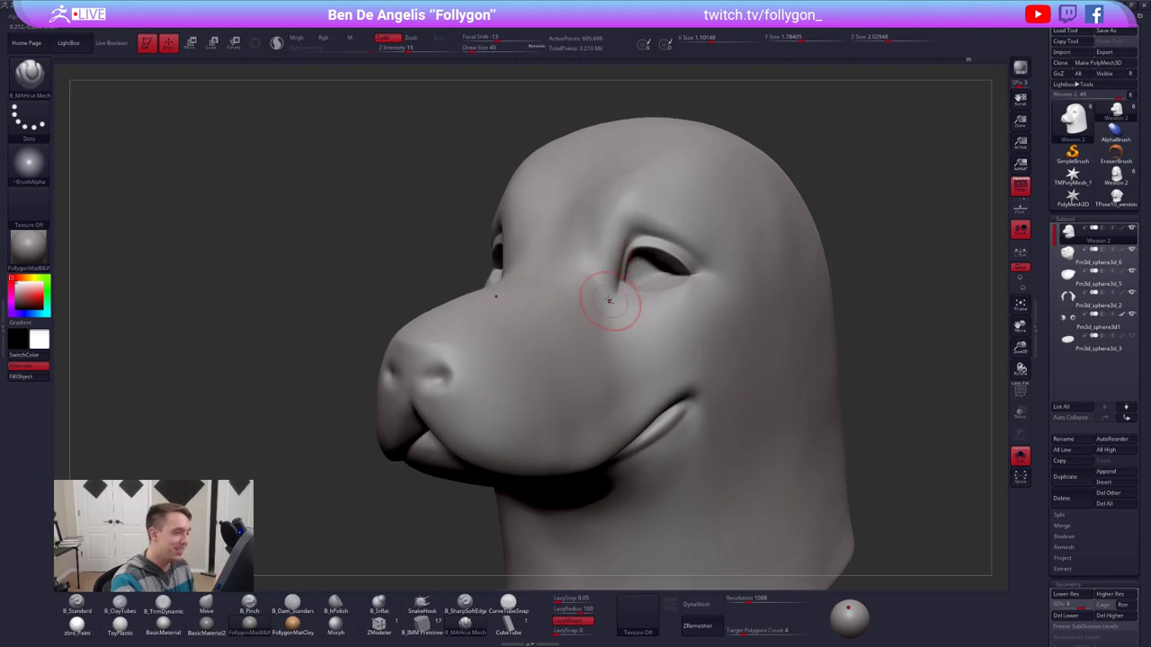
key(space)
drag(602, 287, 595, 288)
mouse_move(595, 288)
right_down()
mouse_move(575, 286)
mouse_move(586, 274)
right_up()
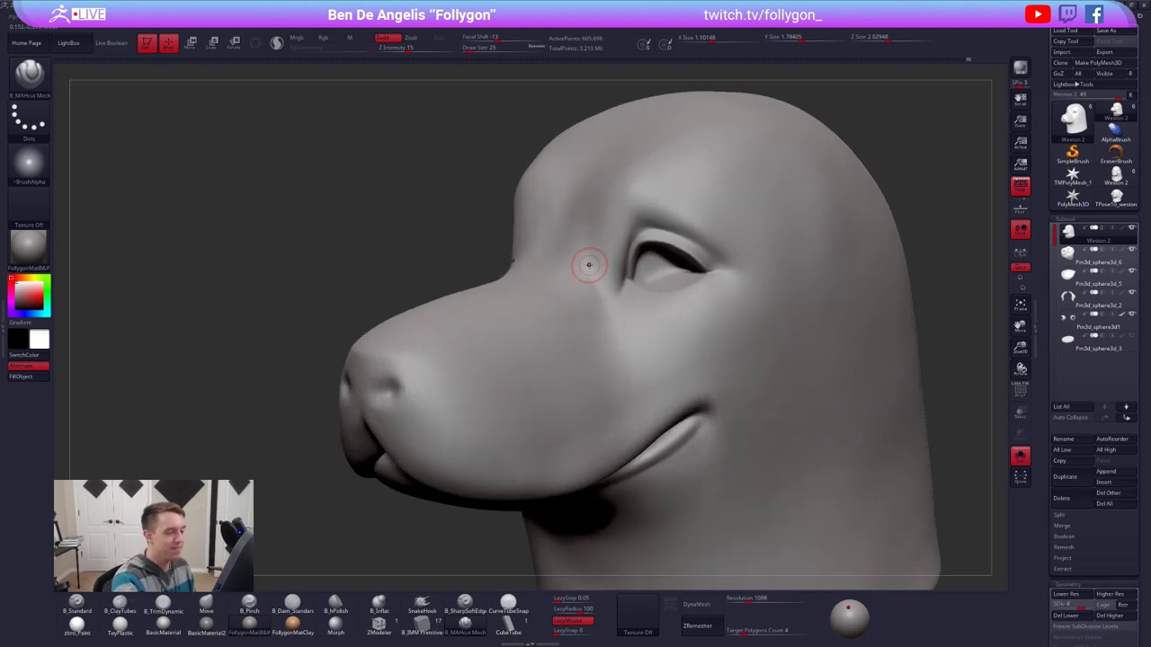
key(space)
drag(588, 264, 593, 262)
right_drag(605, 249, 661, 247)
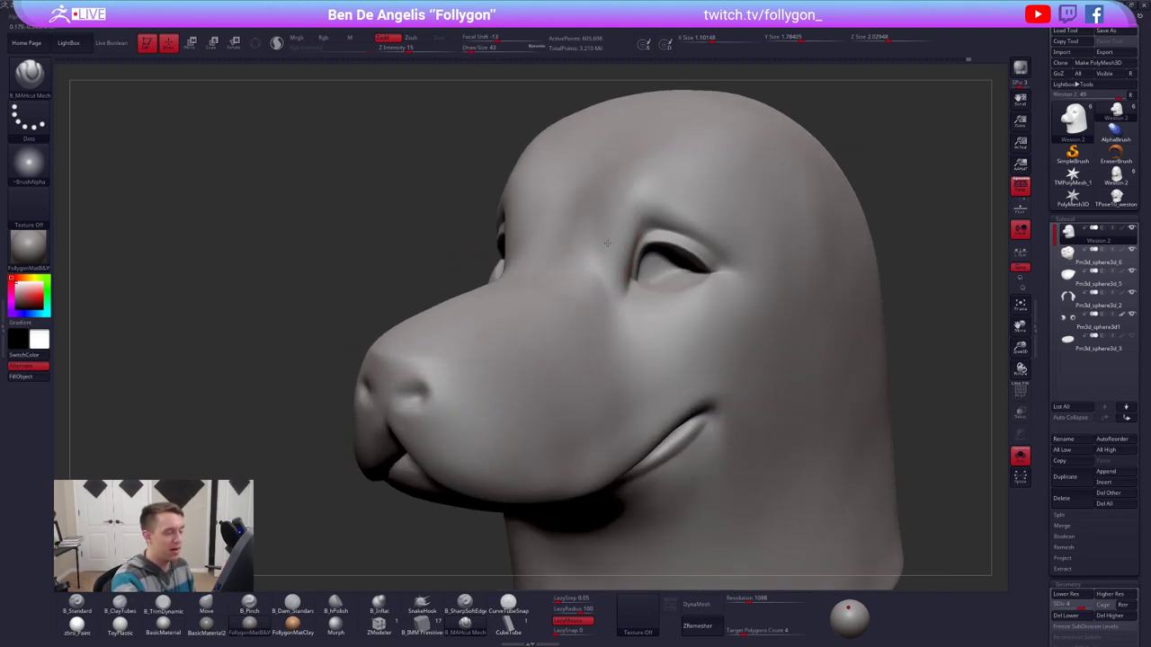
drag(591, 197, 613, 325)
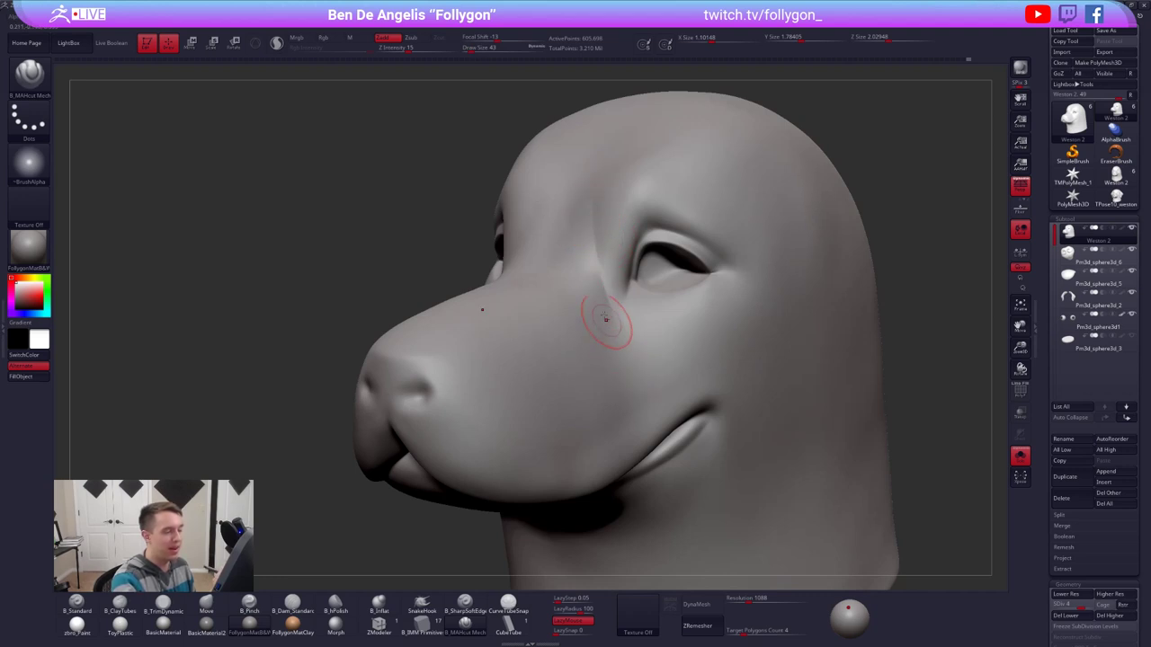
Step: Smooth the lower and upper ends of the crease beside the inner eye corner
key(shift)
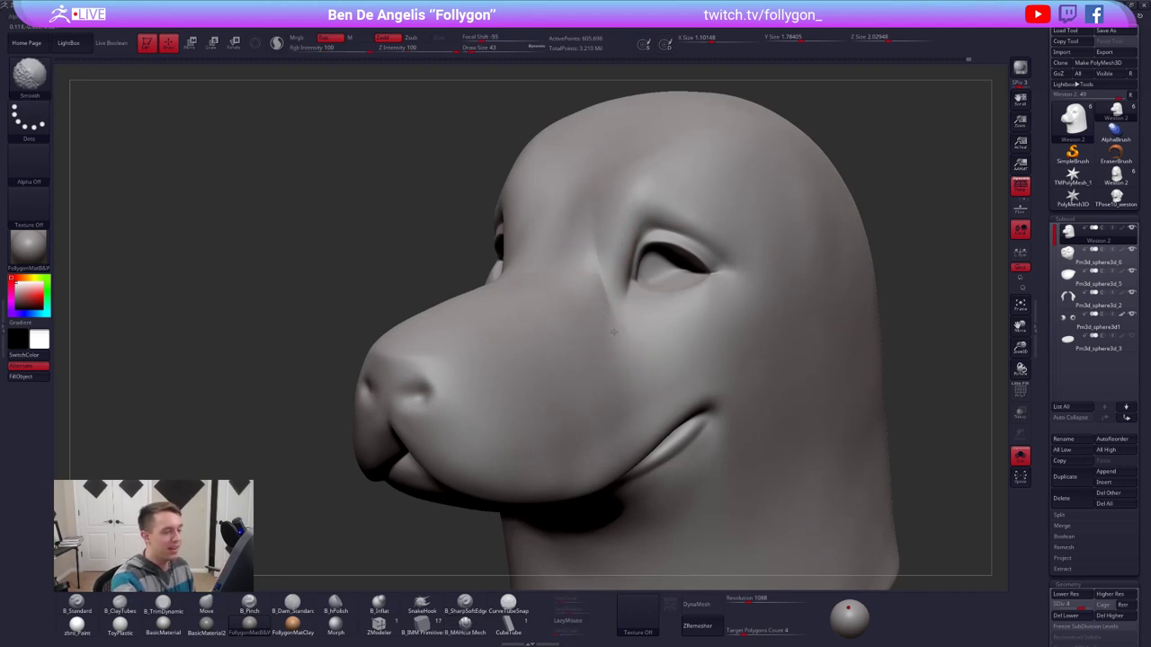
shift+drag(614, 332, 622, 353)
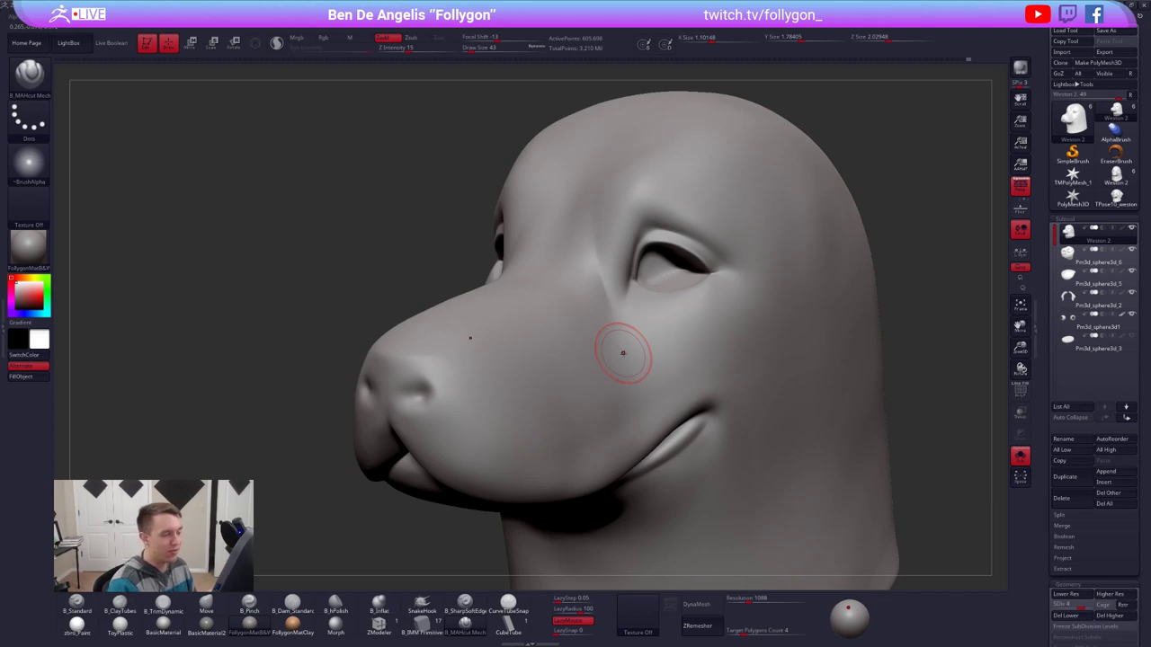
key(shift)
shift+drag(587, 216, 590, 269)
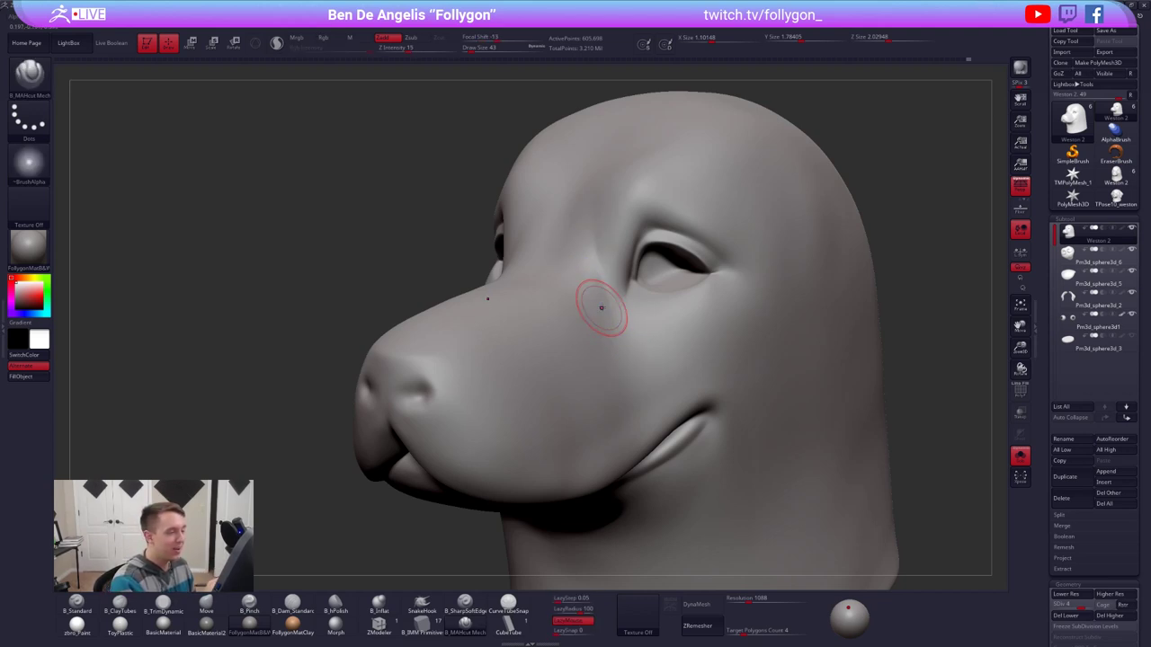
Step: Refine the muzzle side above the lip with ClayTubes at draw size 67 on subdivision level 3, smoothing it and returning to level 4
mouse_move(668, 391)
ctrl+right_down()
mouse_move(666, 335)
mouse_move(604, 422)
mouse_move(621, 377)
ctrl+right_up()
ctrl+right_drag(621, 333, 621, 375)
key(s)
drag(622, 375, 631, 369)
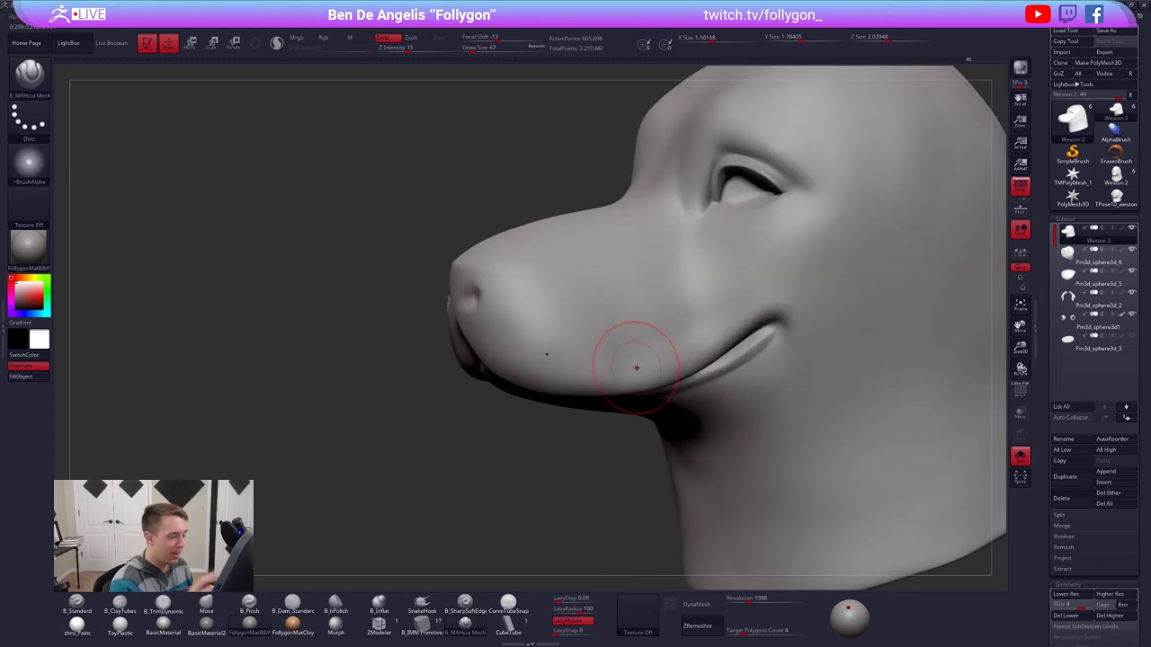
key(shift)
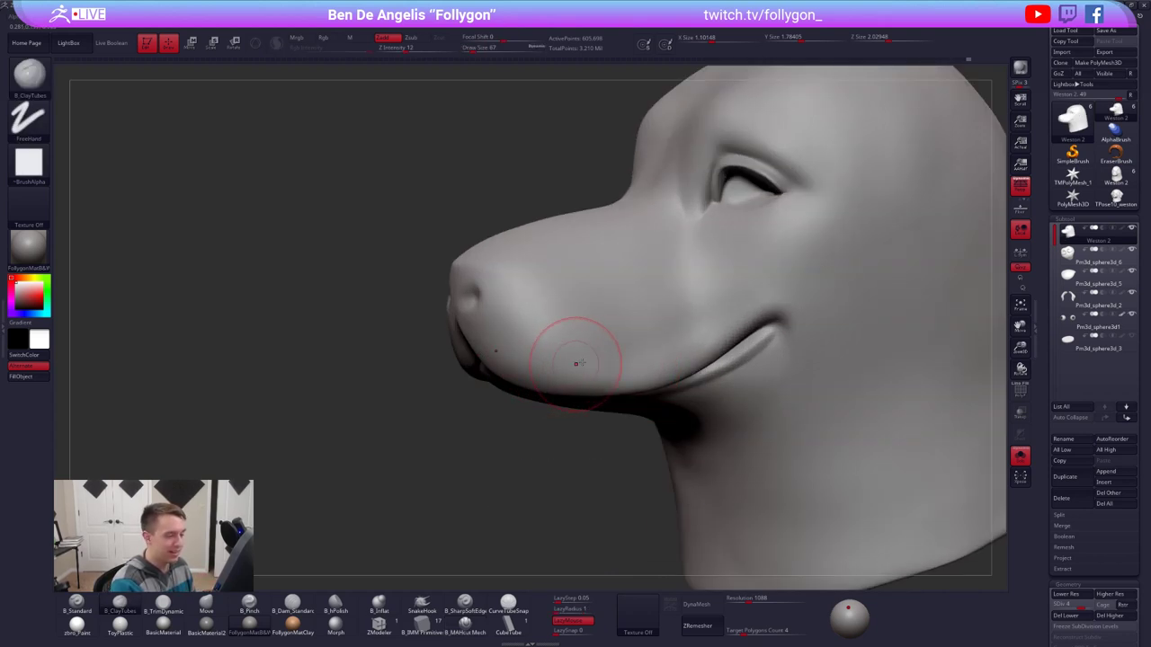
key(shift+d)
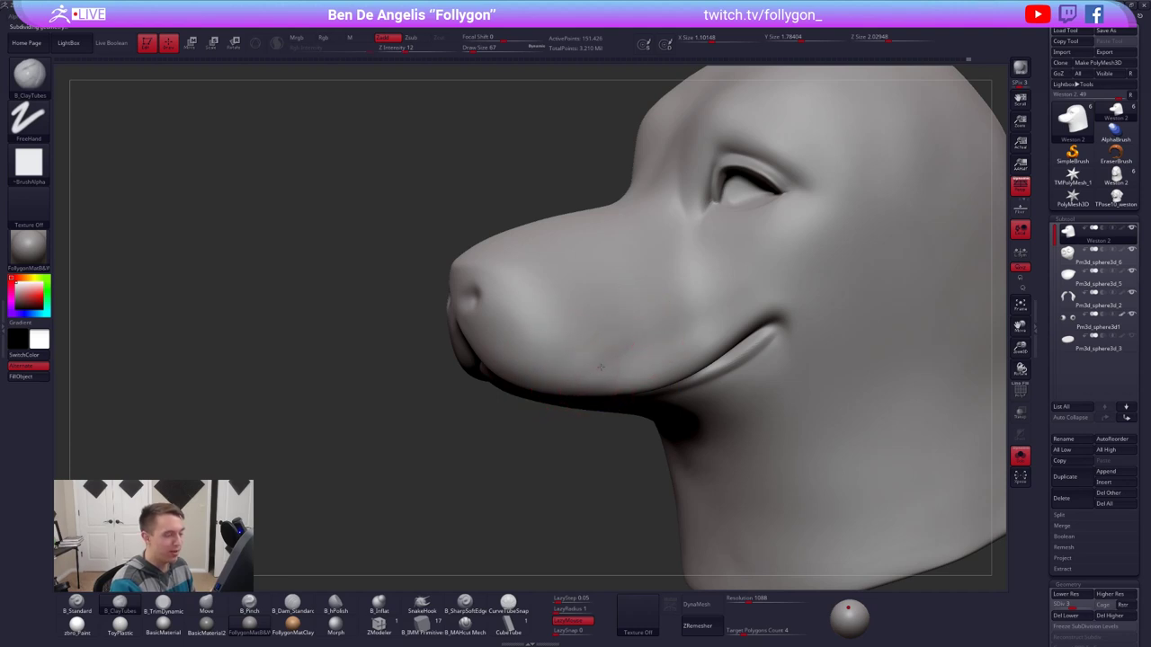
mouse_move(632, 361)
shift+mouse_down()
mouse_move(679, 347)
mouse_move(629, 360)
shift+mouse_up()
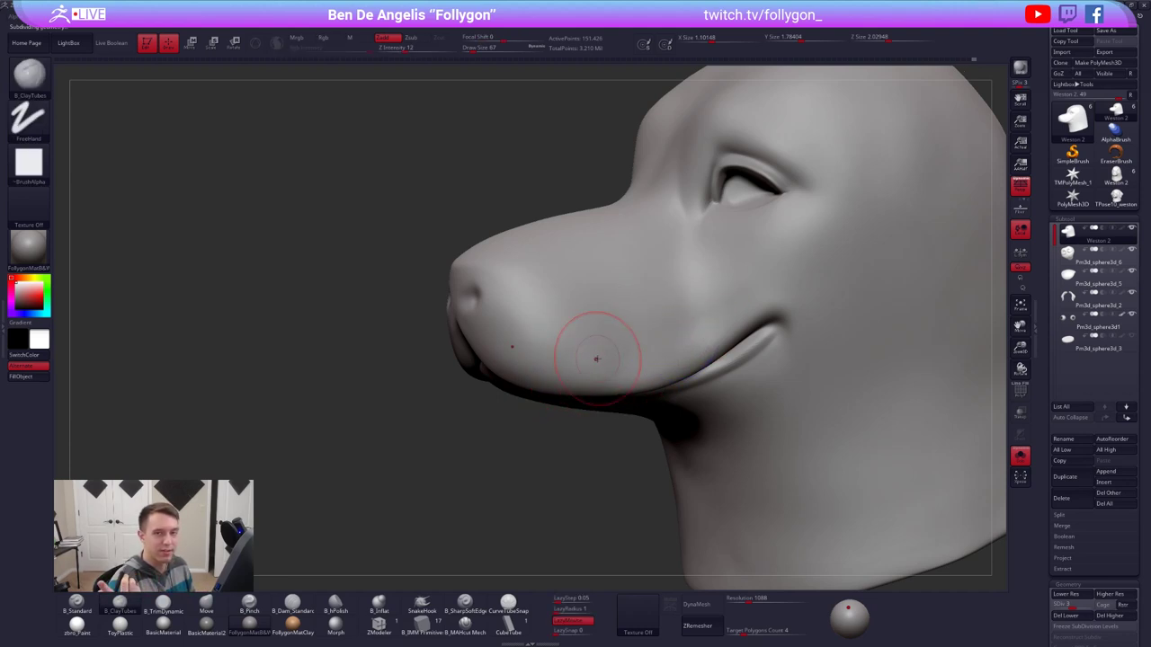
key(d)
key(shift)
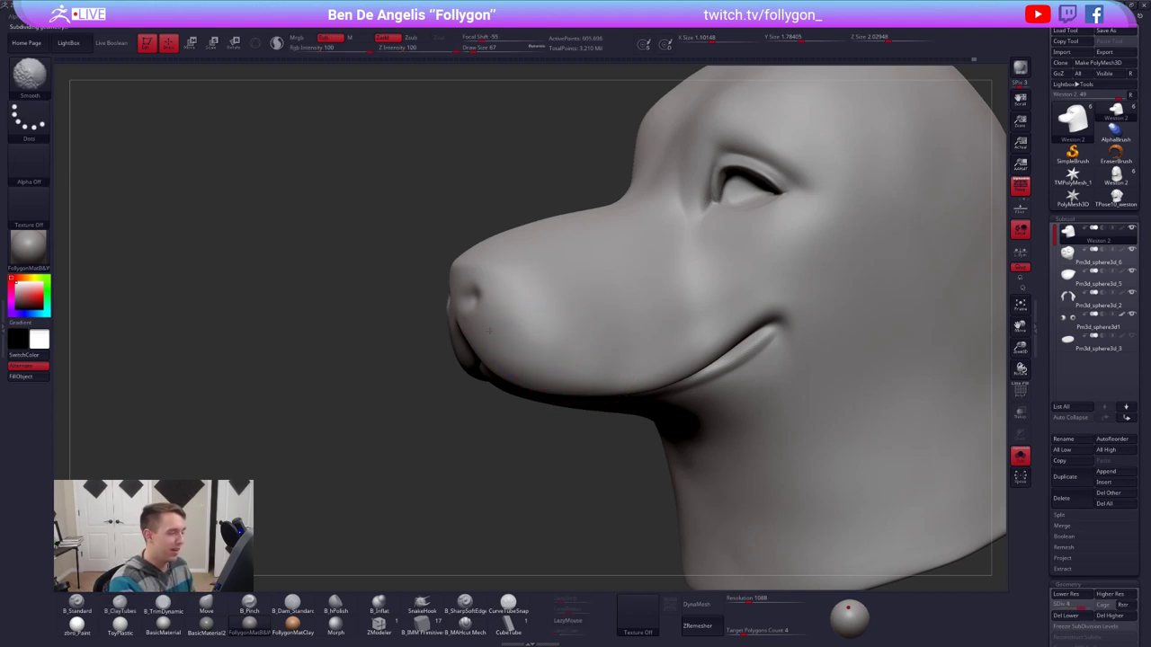
key(shift)
Step: Show the full head and flatten the cheek above the mouth corner with the TrimDynamic brush at draw size 67
click(1019, 456)
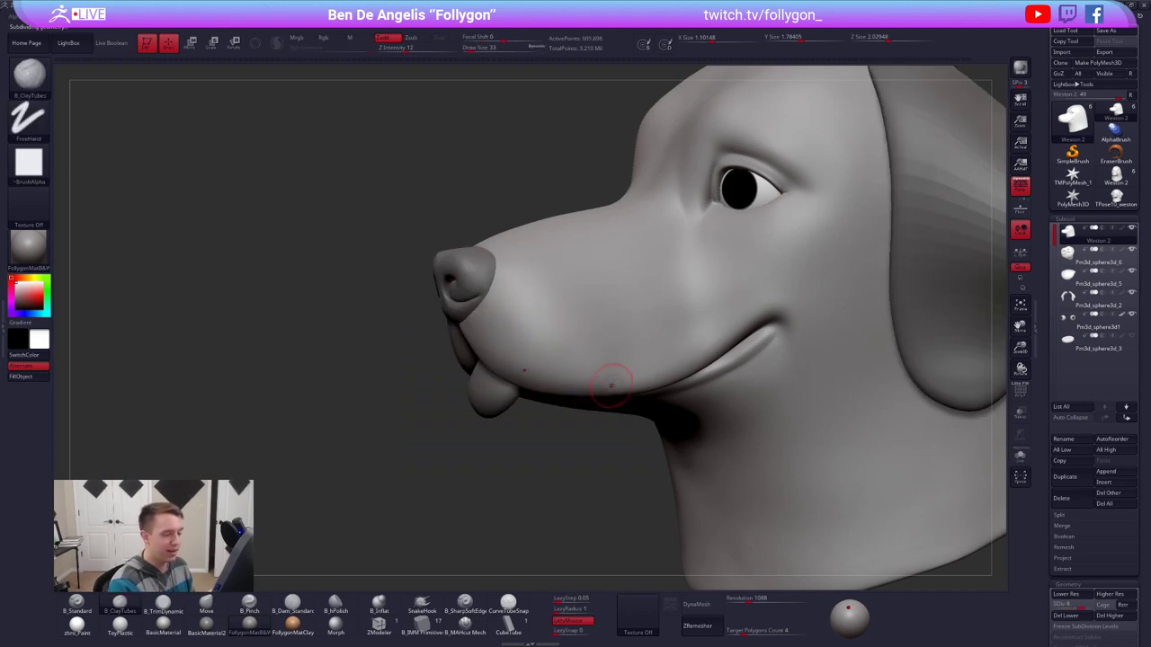
key(space)
drag(637, 358, 616, 347)
key(3)
key(space)
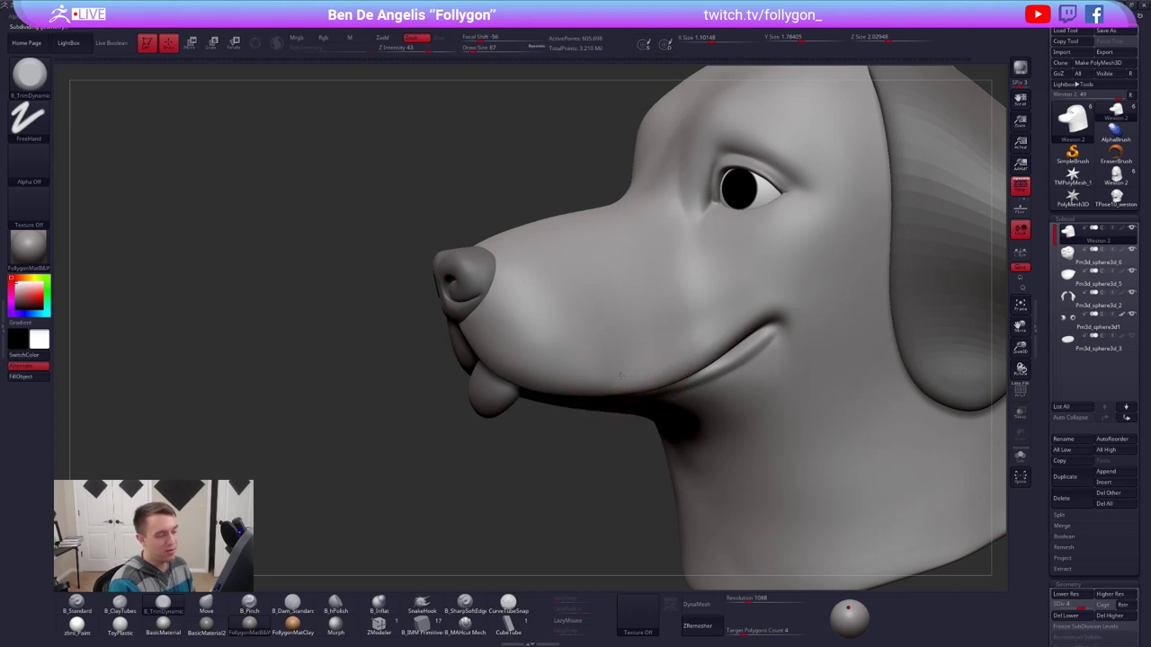
drag(729, 306, 750, 291)
Step: Isolate the head and build up the cheek above the mouth corner with ClayTubes at draw size 81 on subdivision level 3
click(1020, 455)
mouse_move(620, 342)
right_down()
mouse_move(709, 350)
mouse_move(647, 365)
right_up()
key(space)
drag(637, 381, 642, 379)
key(space)
right_drag(642, 381, 628, 386)
key(2)
key(shift+d)
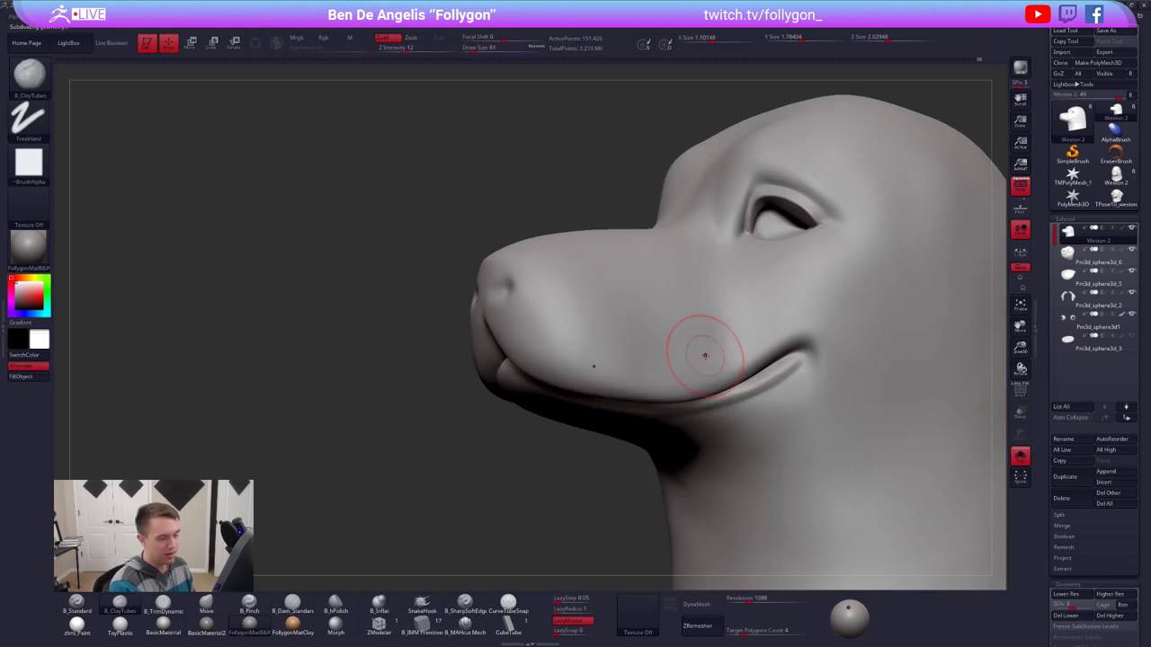
mouse_move(707, 342)
right_down()
mouse_move(708, 352)
mouse_move(656, 367)
mouse_move(732, 333)
mouse_move(693, 385)
mouse_move(616, 368)
right_up()
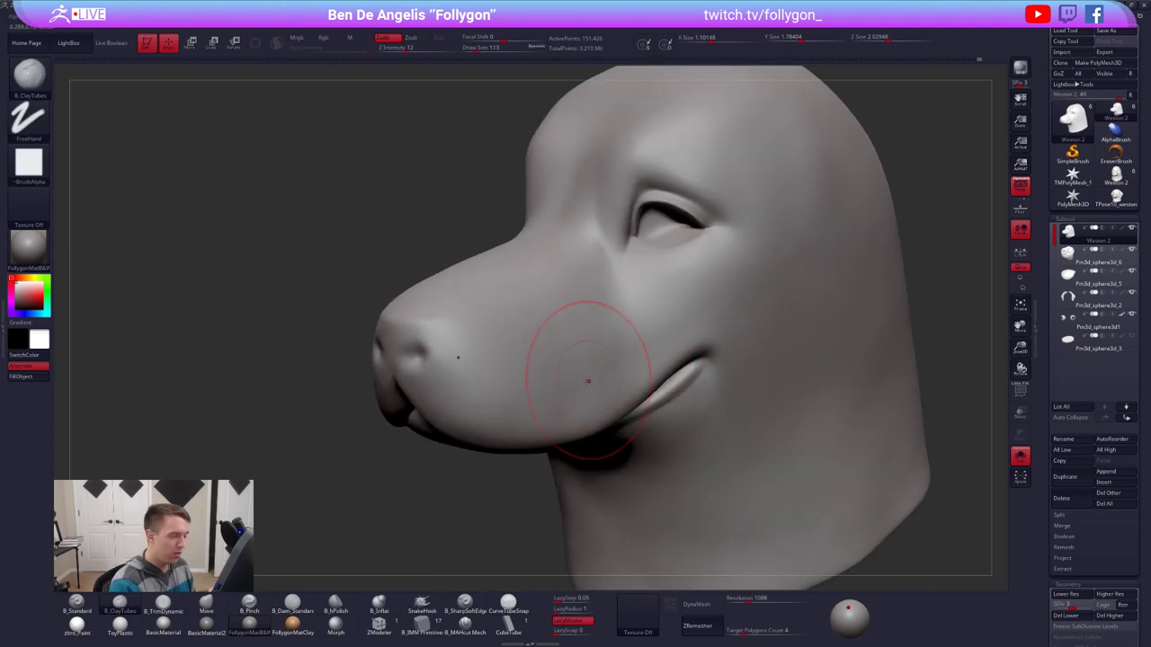
key(s)
drag(635, 352, 617, 349)
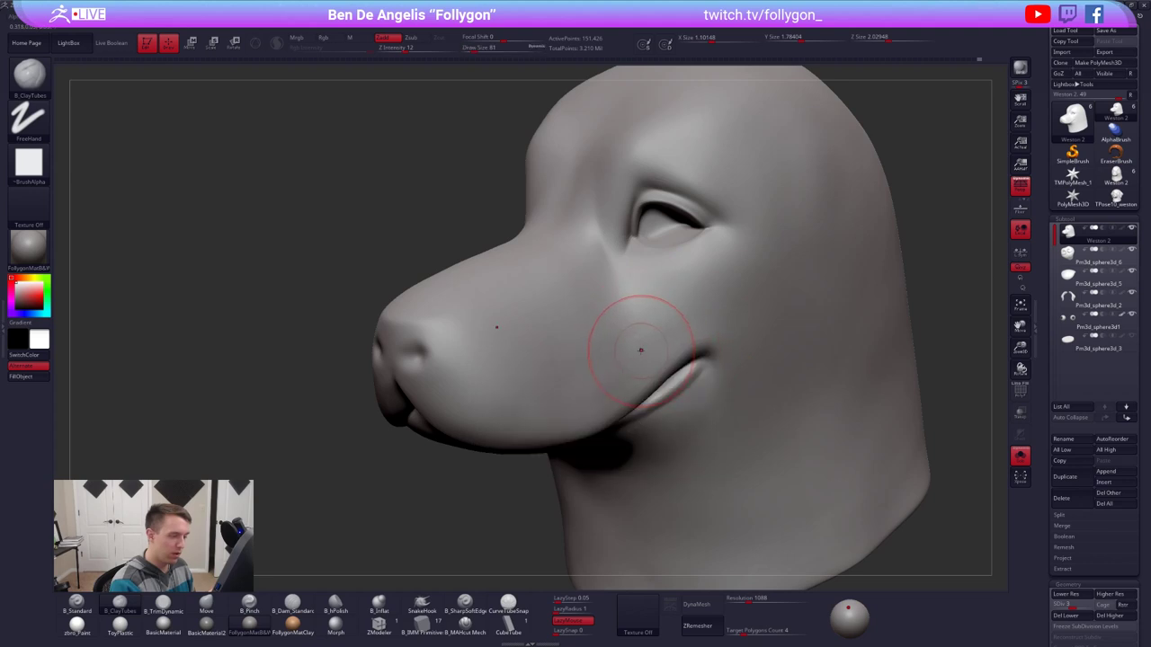
Step: Show the full head and smooth the cheek and muzzle side above the mouth corner at draw size 74
key(alt+s)
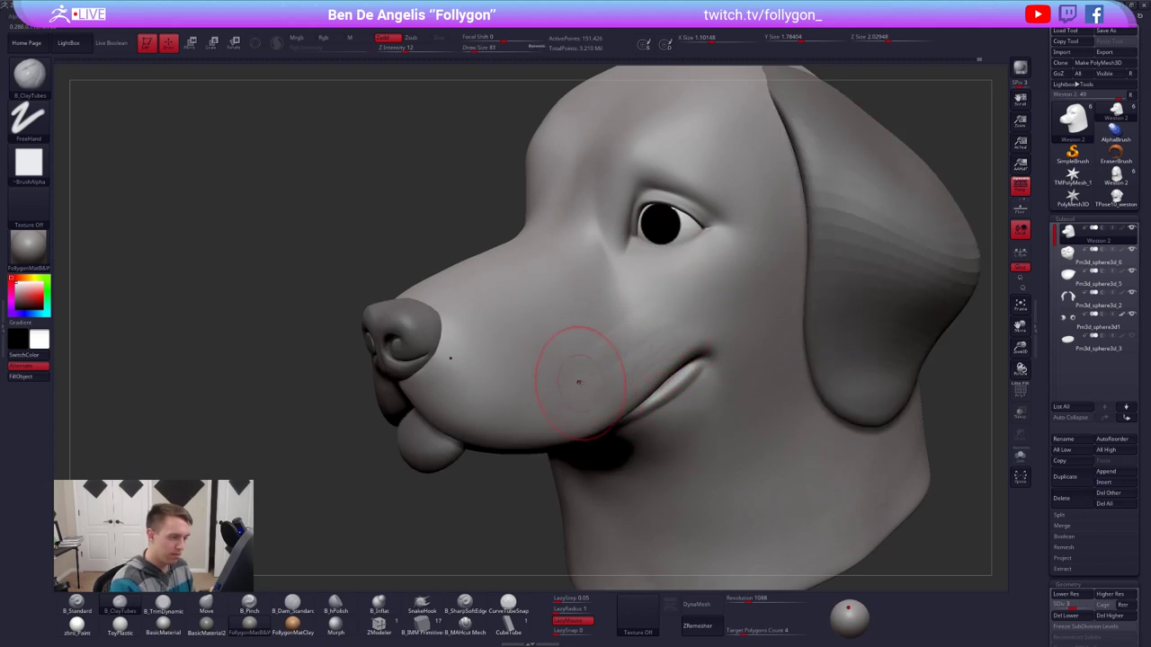
mouse_move(612, 336)
right_down()
mouse_move(774, 336)
mouse_move(617, 337)
right_up()
key(shift)
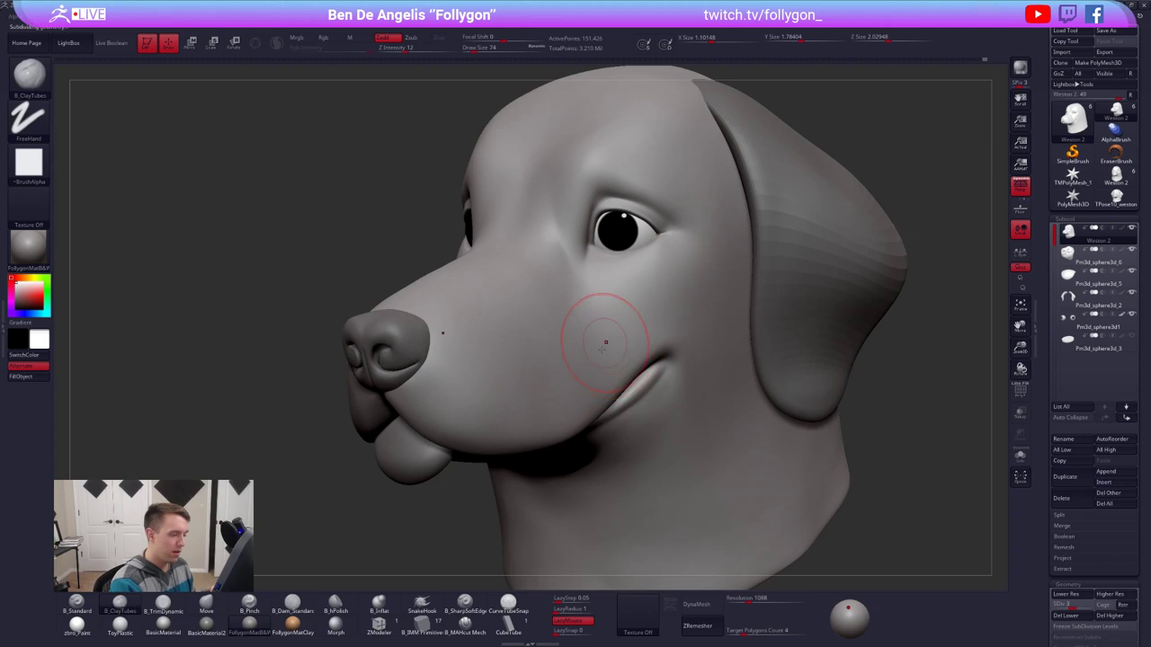
key(shift)
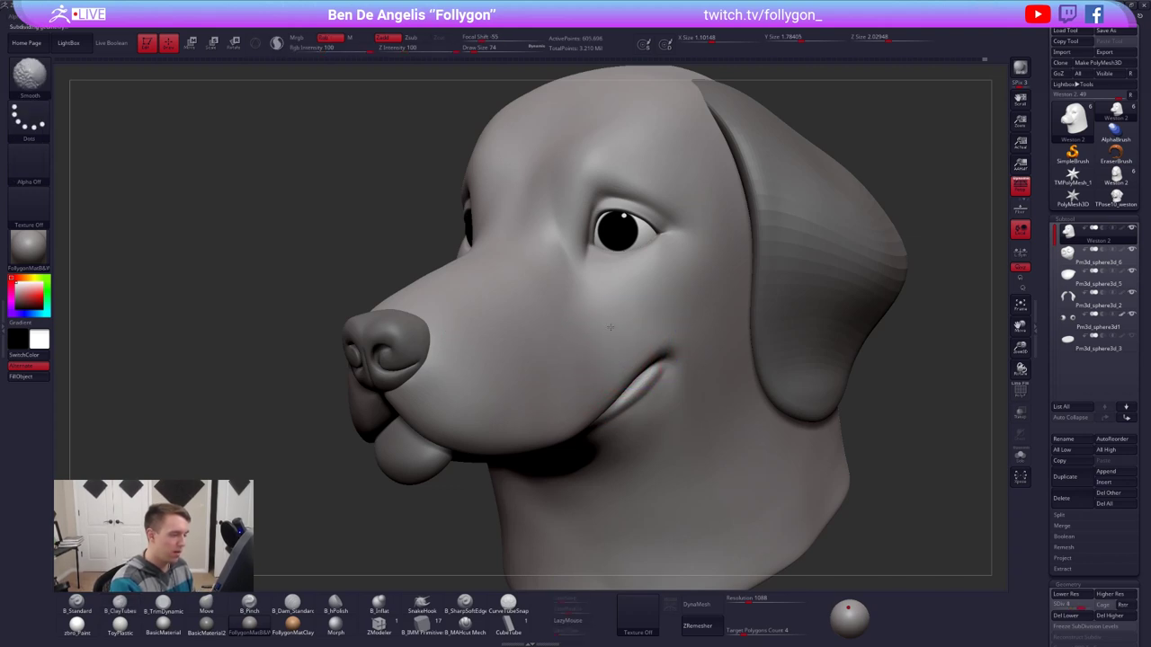
mouse_move(585, 334)
shift+right_down()
mouse_move(710, 346)
mouse_move(635, 357)
mouse_move(651, 378)
mouse_move(627, 441)
shift+right_up()
shift+drag(627, 419, 625, 396)
right_drag(625, 414, 620, 365)
mouse_move(595, 377)
shift+mouse_down()
mouse_move(587, 354)
mouse_move(632, 355)
mouse_move(661, 388)
shift+mouse_up()
Step: At subdivision level 5, isolate the head and build up the area below the inner eye corner with ClayTubes at draw size 43
key(space)
mouse_move(631, 388)
right_down()
mouse_move(682, 392)
mouse_move(585, 364)
right_up()
key(d)
key(space)
drag(606, 363, 601, 362)
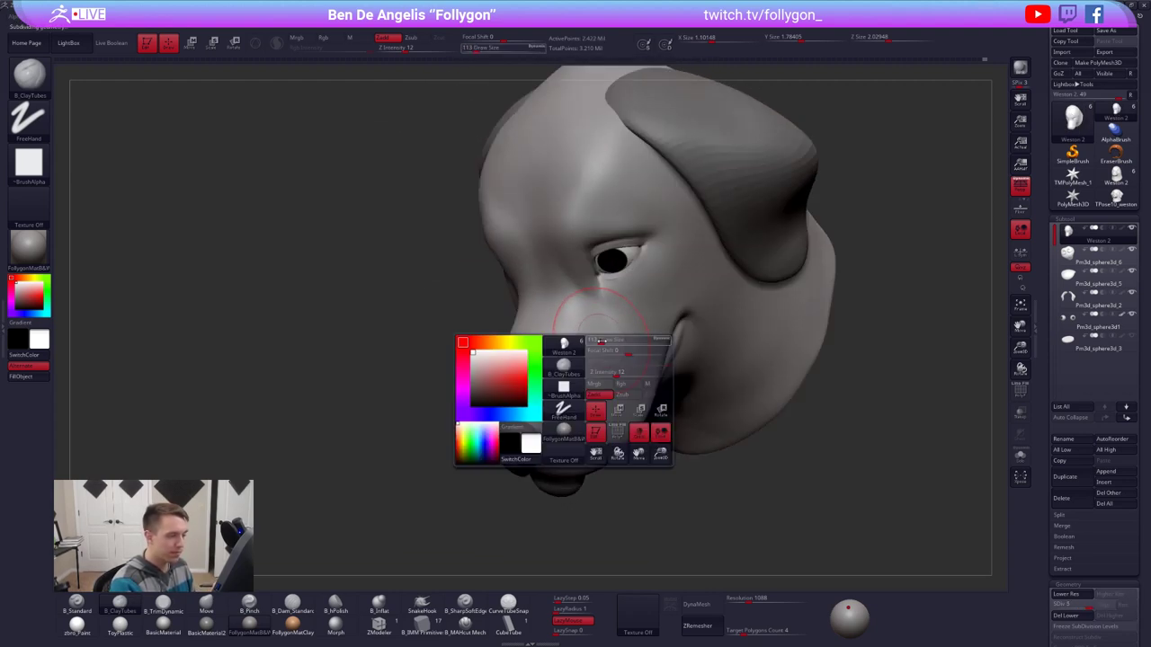
right_drag(611, 333, 658, 334)
mouse_move(658, 335)
ctrl+right_down()
mouse_move(661, 294)
mouse_move(629, 335)
ctrl+right_up()
key(alt+s)
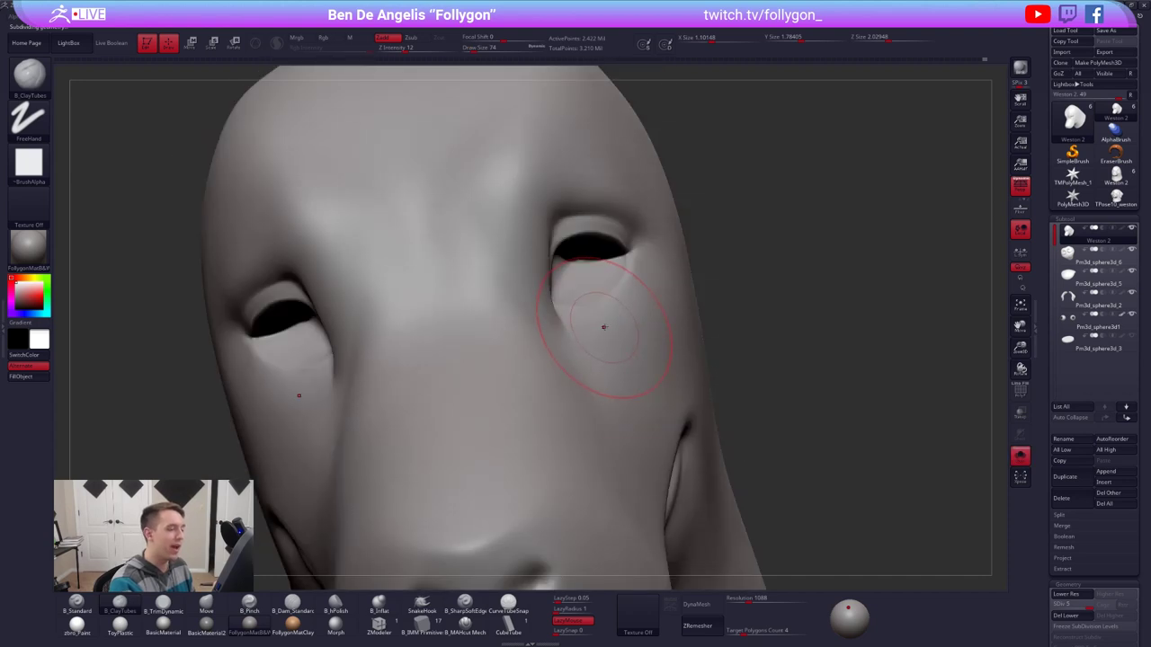
key(space)
drag(610, 324, 605, 382)
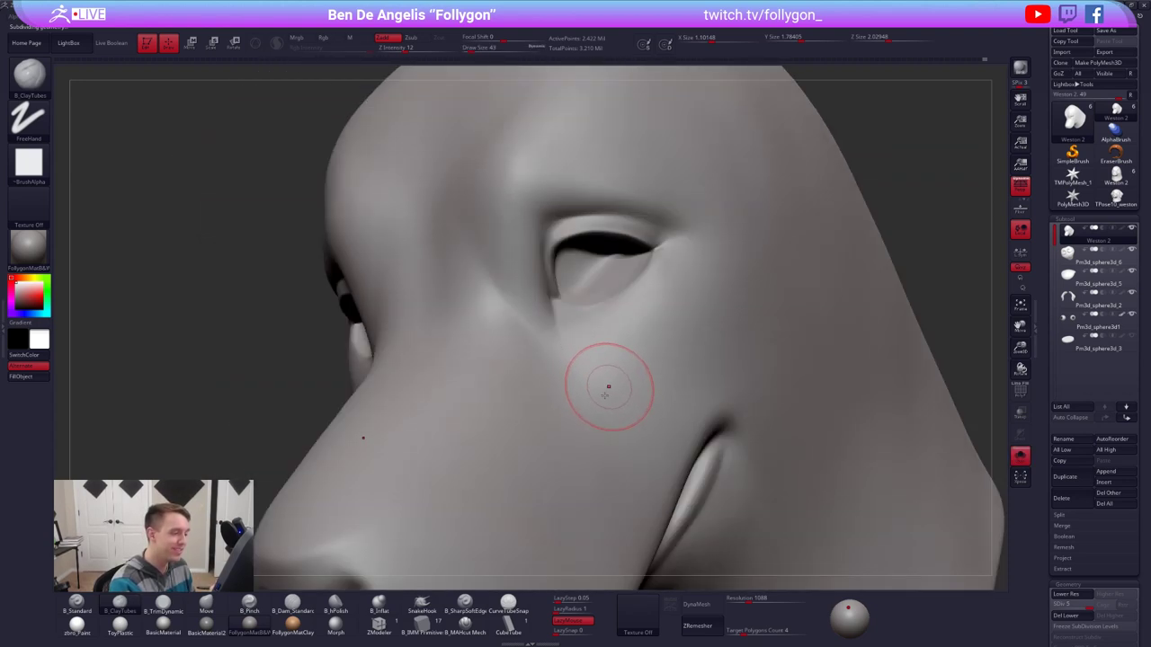
right_drag(609, 388, 575, 347)
key(space)
drag(574, 345, 573, 350)
Step: Tighten the inner eye corner with the Pinch brush at draw size 29 and smooth the fold above the upper eyelid
key(5)
key(space)
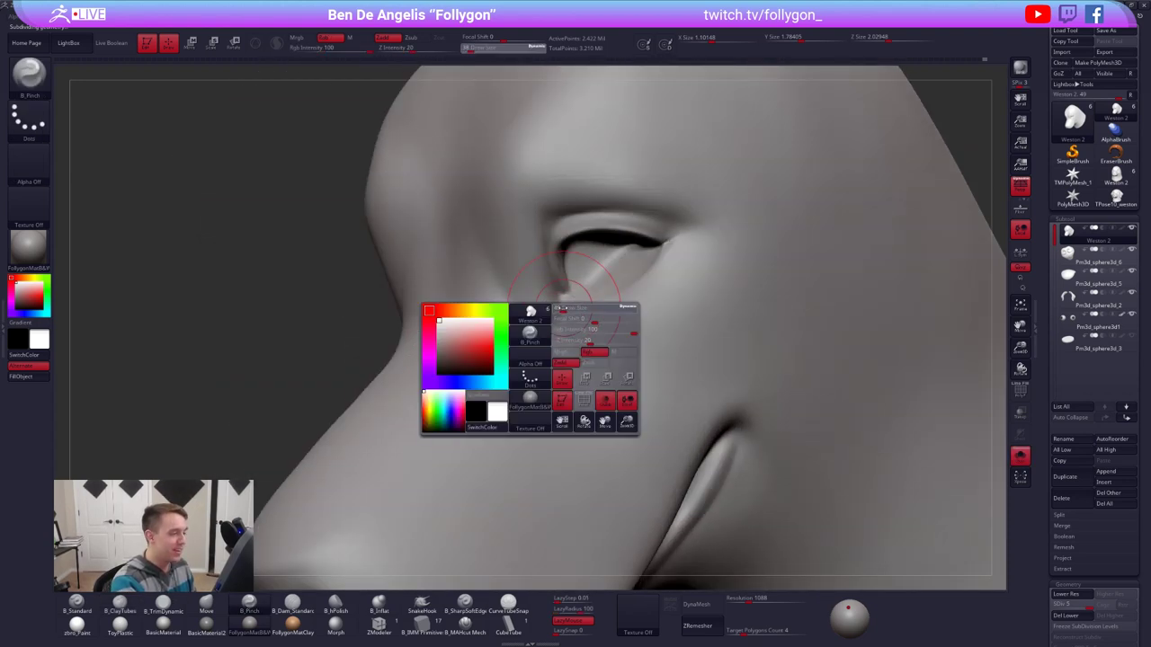
drag(563, 308, 565, 260)
mouse_move(556, 213)
shift+mouse_down()
mouse_move(547, 198)
mouse_move(580, 205)
shift+mouse_up()
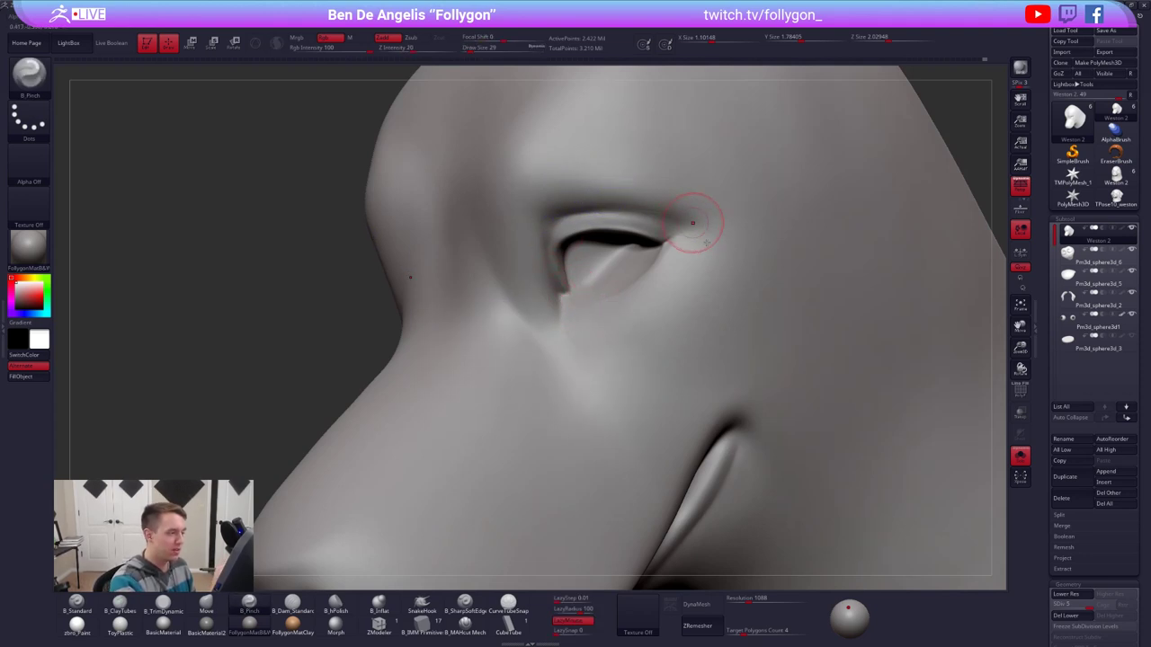
alt+right_drag(693, 226, 716, 261)
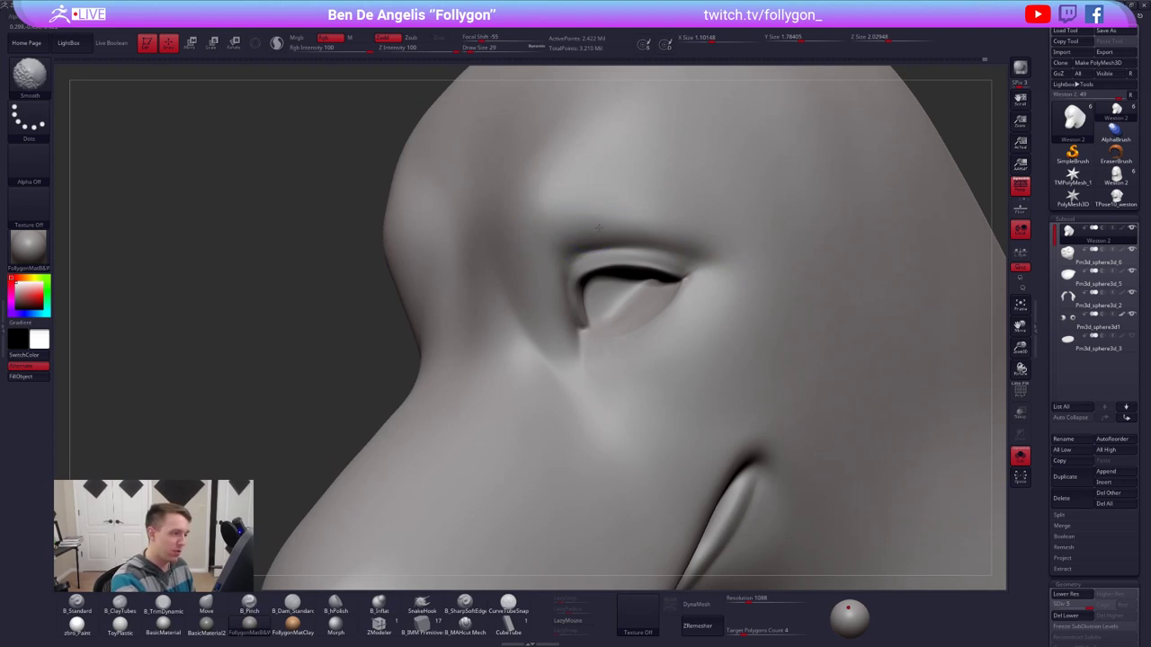
mouse_move(597, 388)
right_down()
mouse_move(639, 377)
mouse_move(627, 399)
mouse_move(819, 420)
mouse_move(709, 411)
mouse_move(646, 426)
mouse_move(663, 433)
mouse_move(596, 437)
mouse_move(490, 576)
right_up()
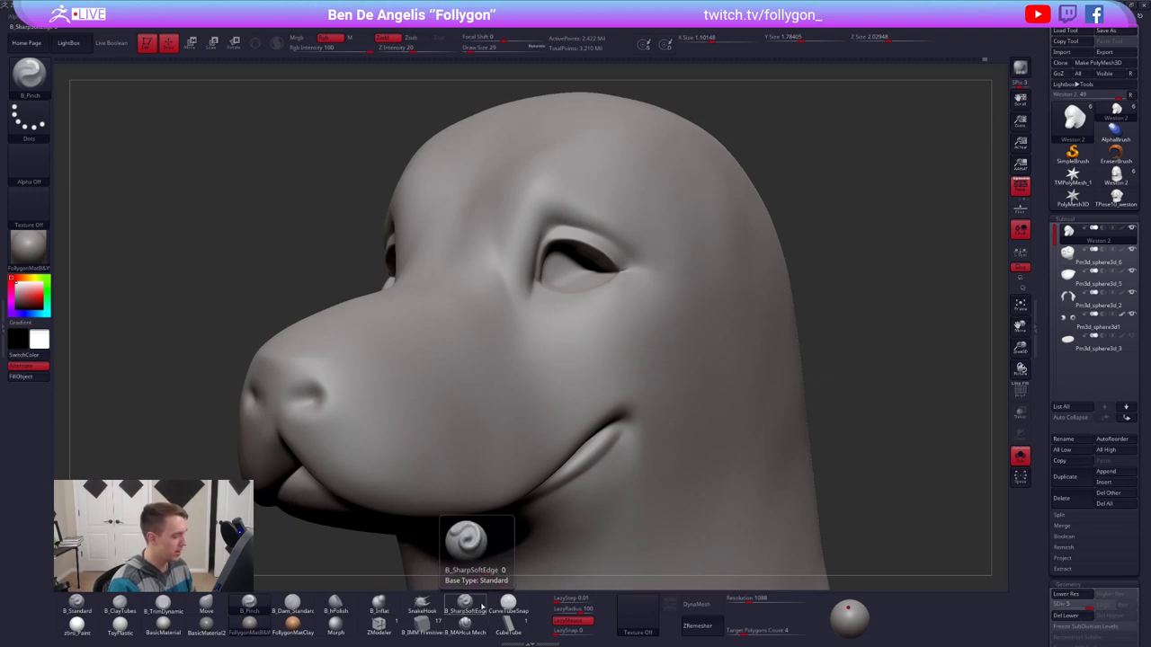
Step: Sharpen the crease below the inner eye corner with the Pinch brush at draw sizes 14 and 21, and smooth the transition
ctrl+right_drag(541, 320, 540, 294)
key(space)
drag(540, 294, 539, 293)
key(space)
right_drag(580, 295, 539, 290)
key(space)
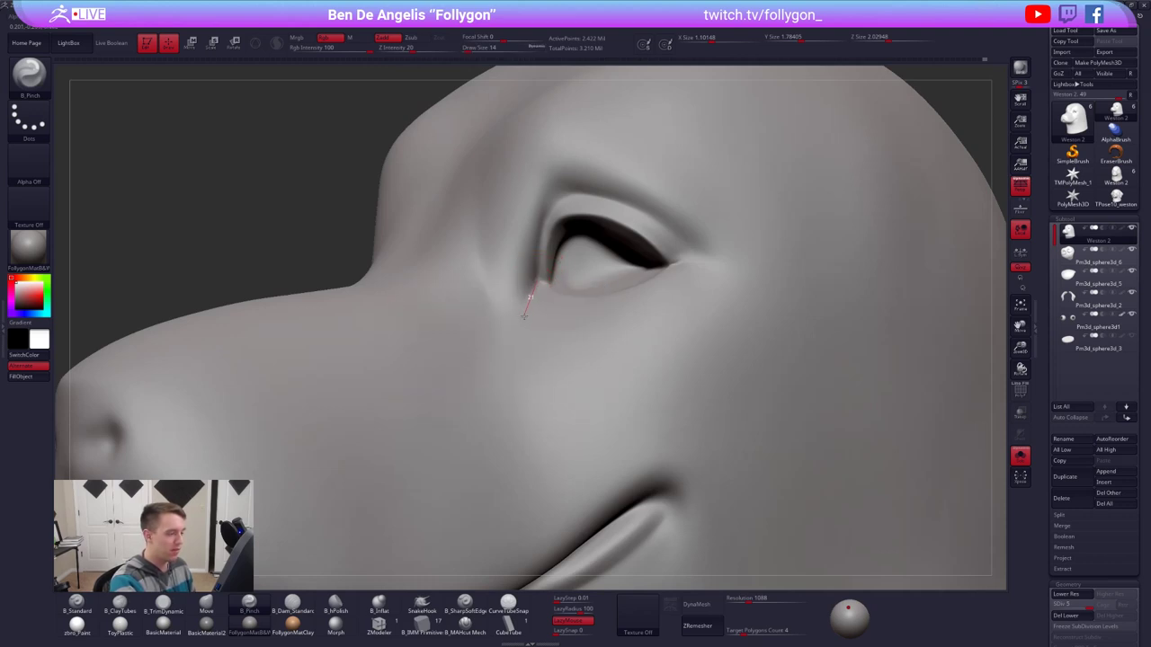
key(space)
key(shift)
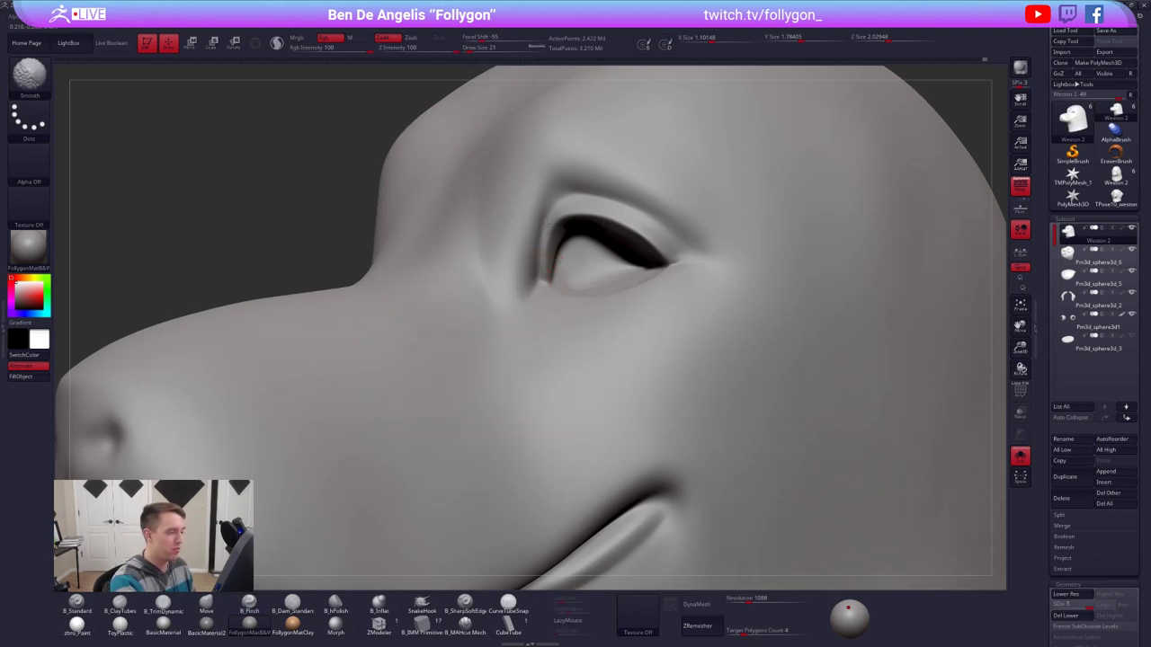
mouse_move(539, 290)
right_down()
mouse_move(532, 311)
mouse_move(524, 293)
right_up()
ctrl+right_drag(581, 351, 621, 405)
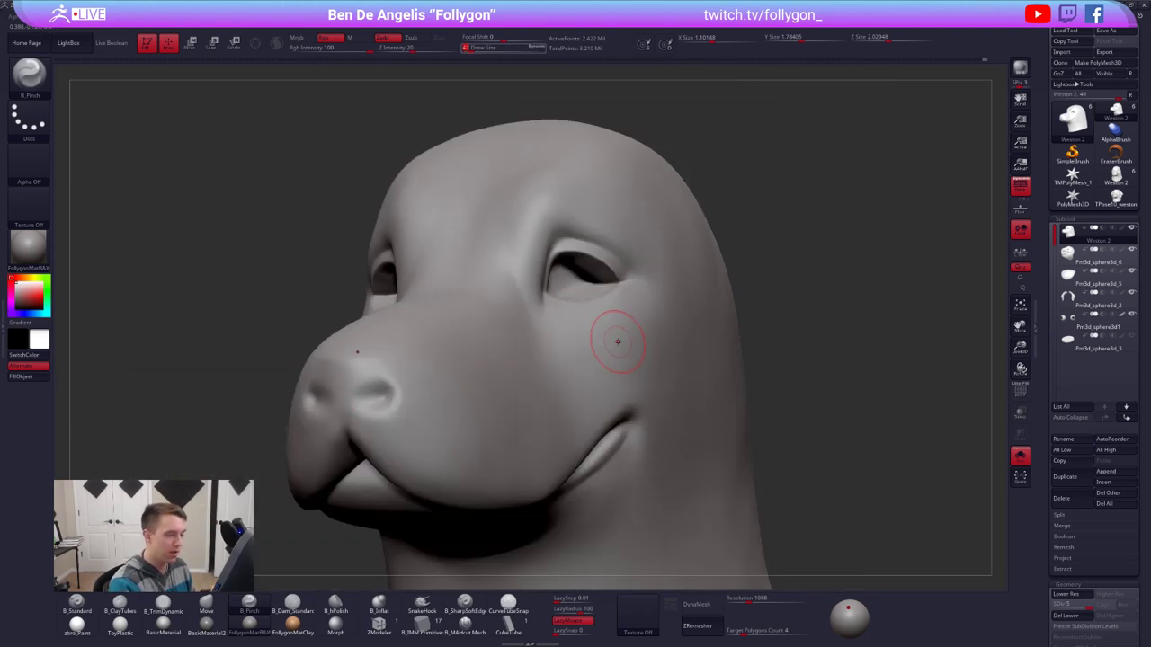
Step: Show the full head, make the nose the active subtool and isolate it
right_drag(615, 336, 632, 393)
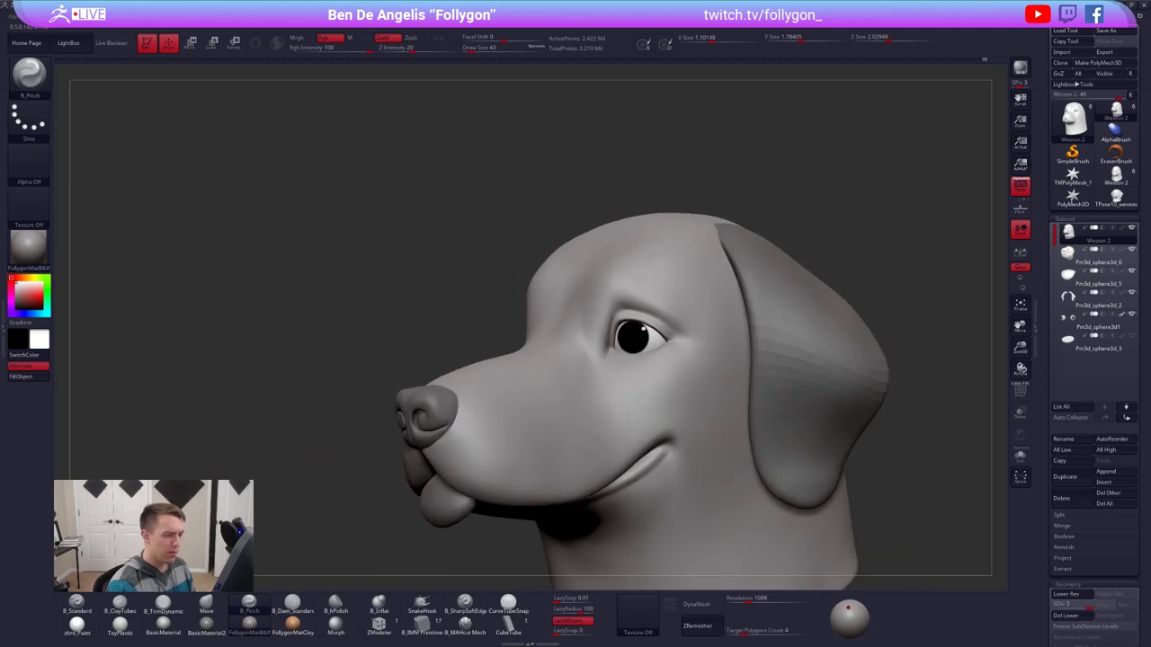
mouse_move(837, 543)
alt+right_down()
mouse_move(794, 463)
mouse_move(828, 457)
mouse_move(783, 461)
mouse_move(806, 470)
mouse_move(788, 476)
mouse_move(824, 492)
mouse_move(817, 472)
alt+right_up()
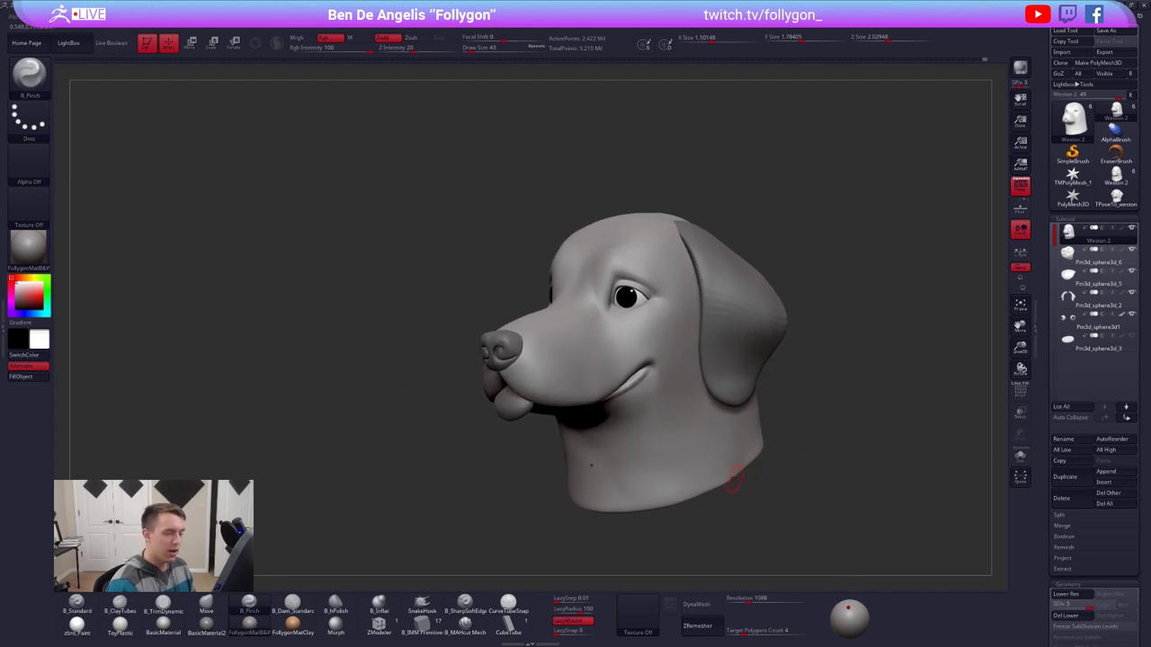
ctrl+right_drag(656, 481, 630, 393)
key(s)
drag(630, 393, 637, 391)
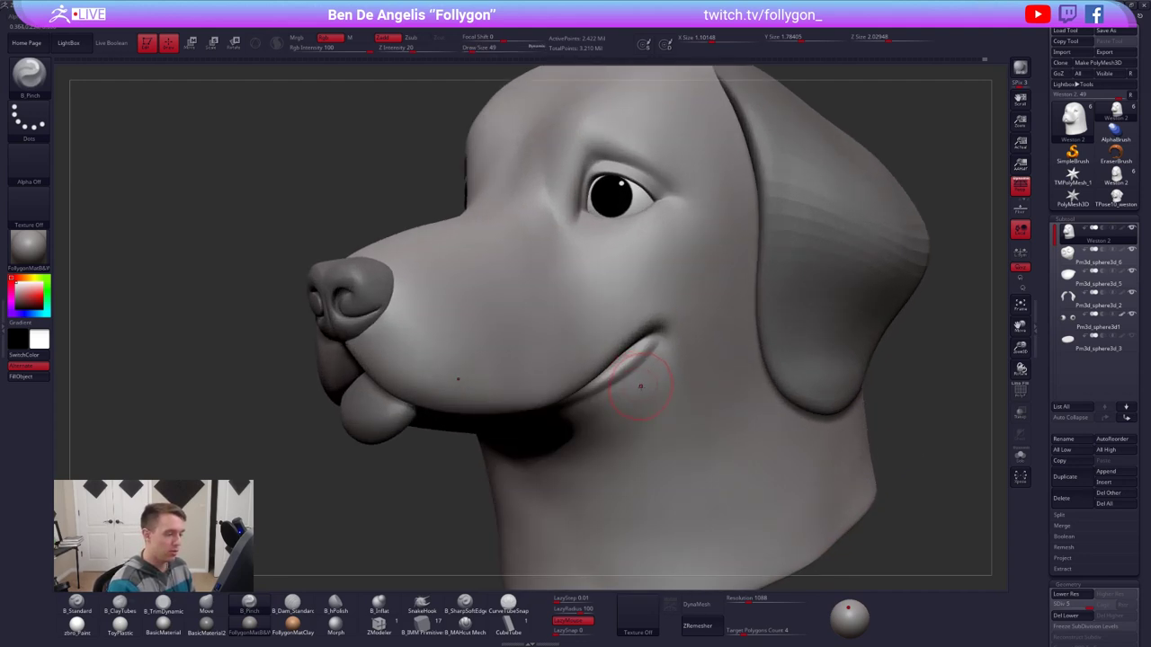
right_drag(639, 385, 633, 351)
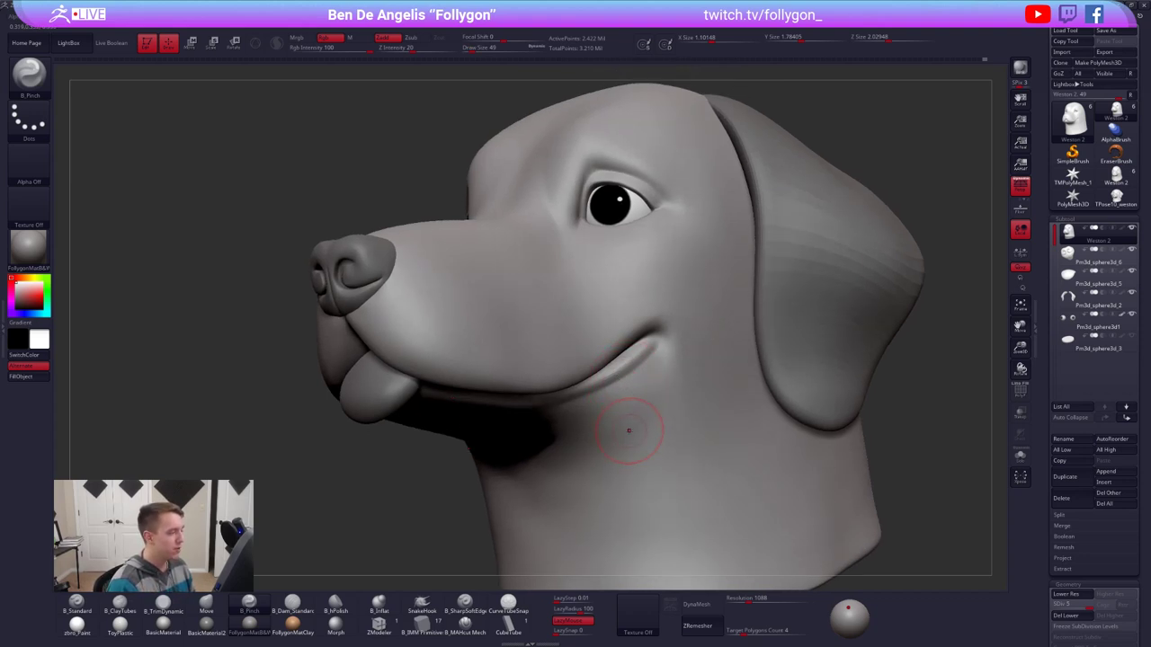
alt+click(385, 269)
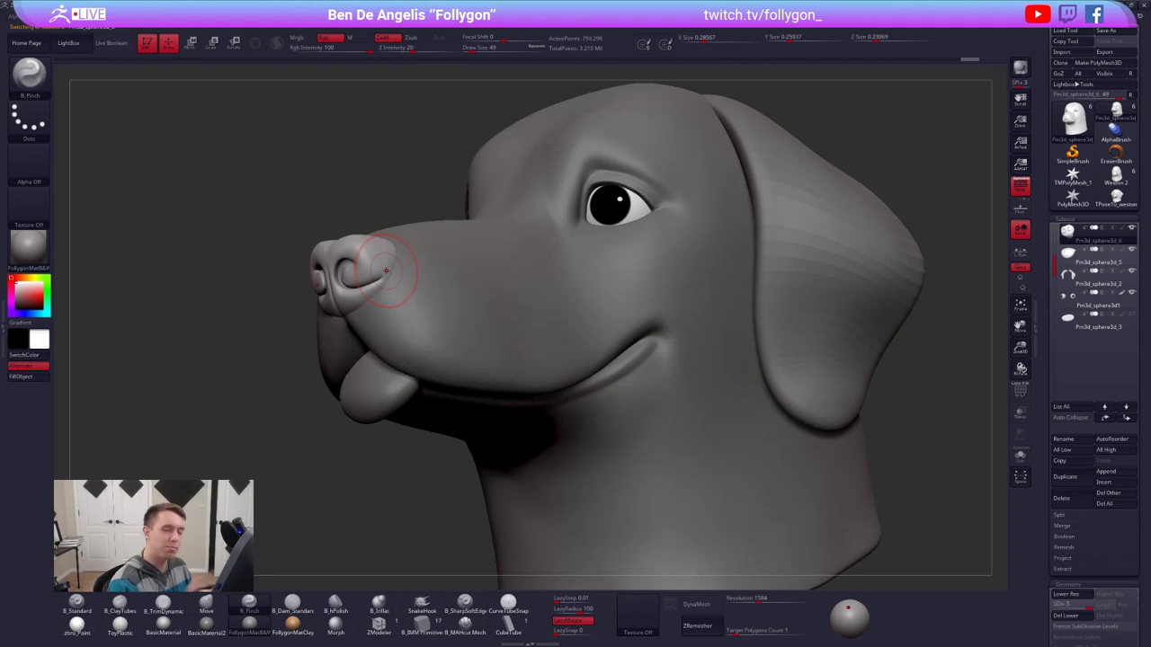
key(alt+s)
mouse_move(540, 378)
alt+right_down()
mouse_move(661, 402)
mouse_move(609, 375)
alt+right_up()
key(space)
drag(554, 333, 549, 334)
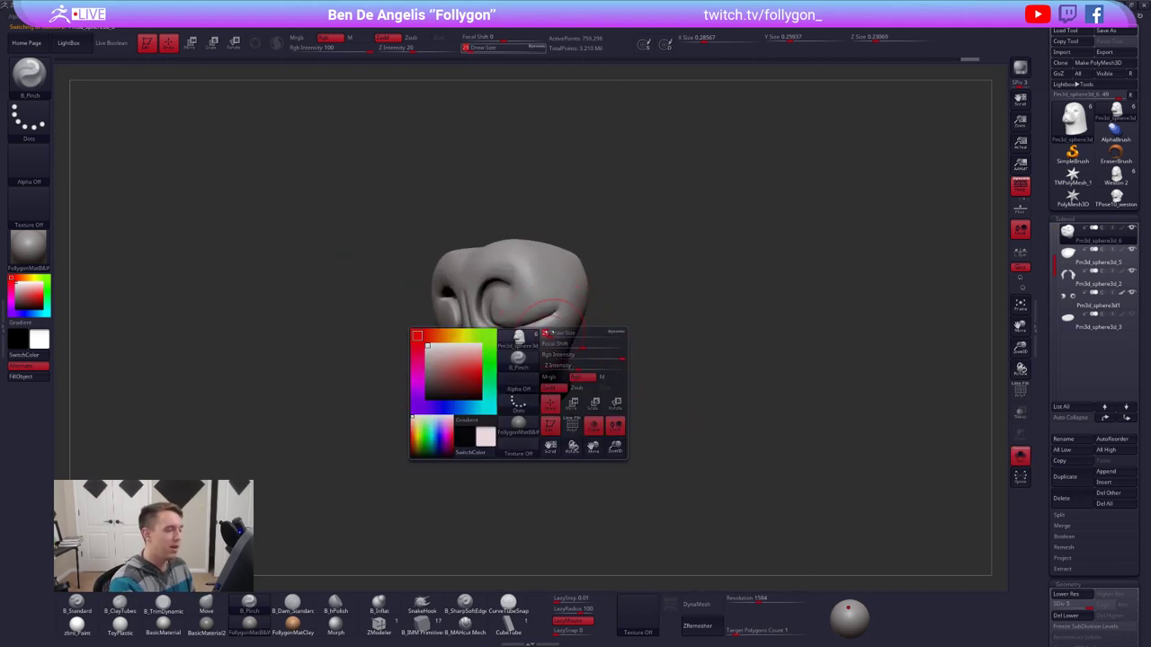
alt+right_drag(549, 334, 674, 356)
ctrl+right_drag(675, 356, 603, 336)
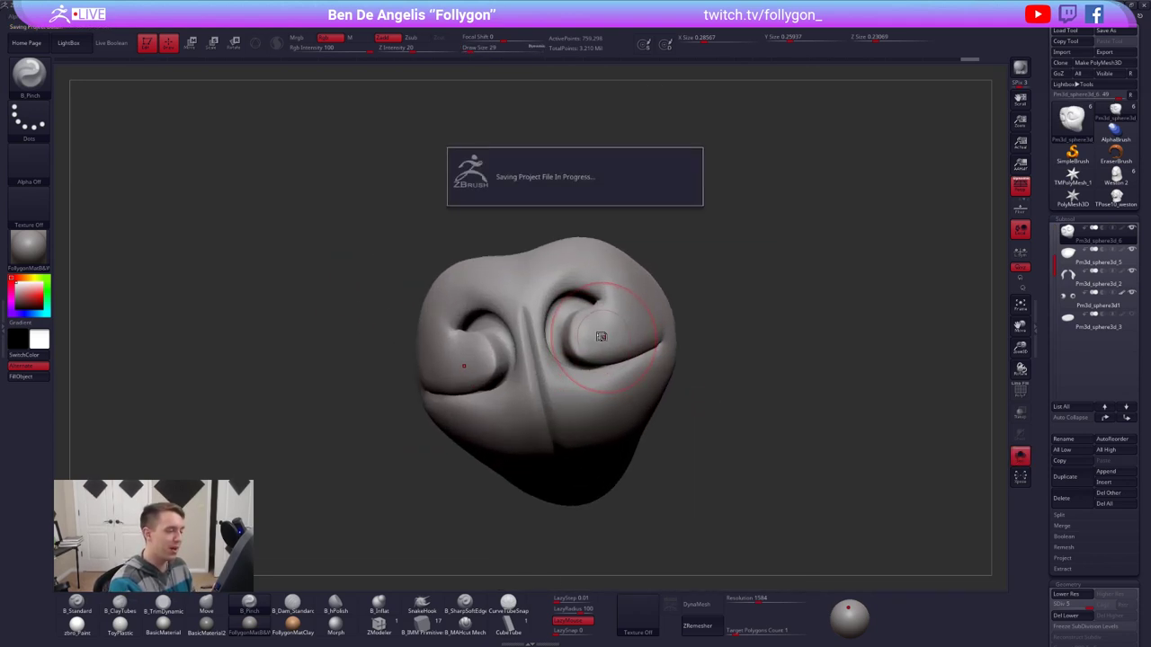
Step: Build up the nostril wings with ClayTubes at draw size 12 and reshape them with the Move brush at draw sizes 18 and 9
key(2)
key(space)
drag(600, 318, 596, 319)
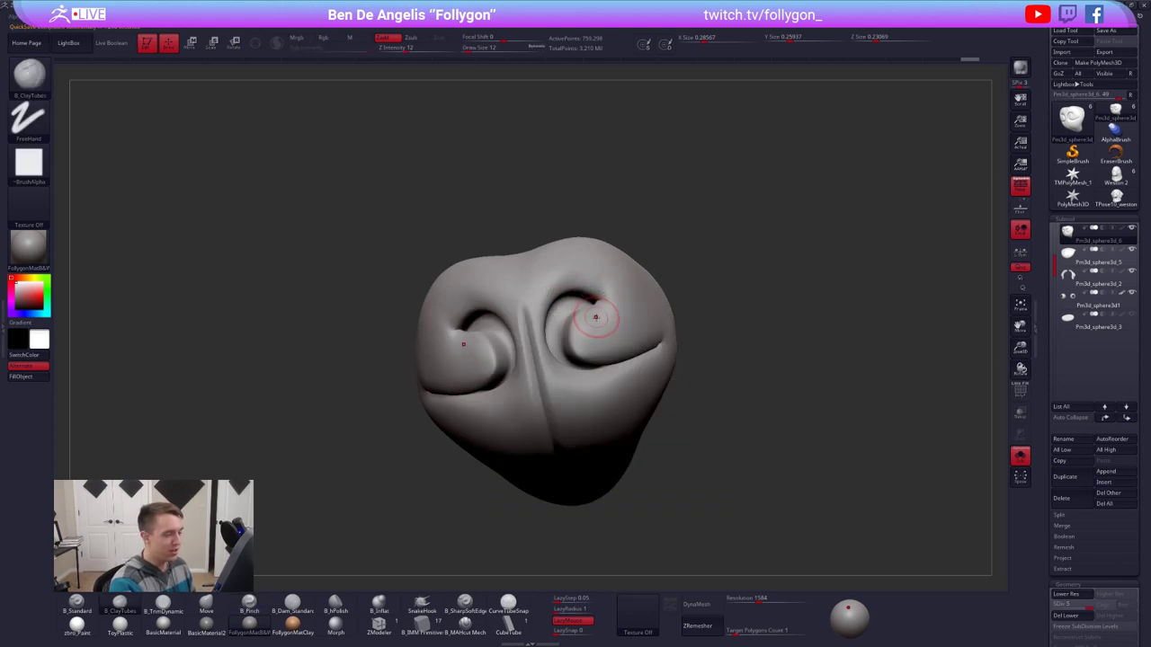
mouse_move(596, 318)
shift+right_down()
mouse_move(583, 337)
mouse_move(572, 319)
mouse_move(578, 329)
shift+right_up()
key(4)
key(space)
drag(579, 329, 572, 325)
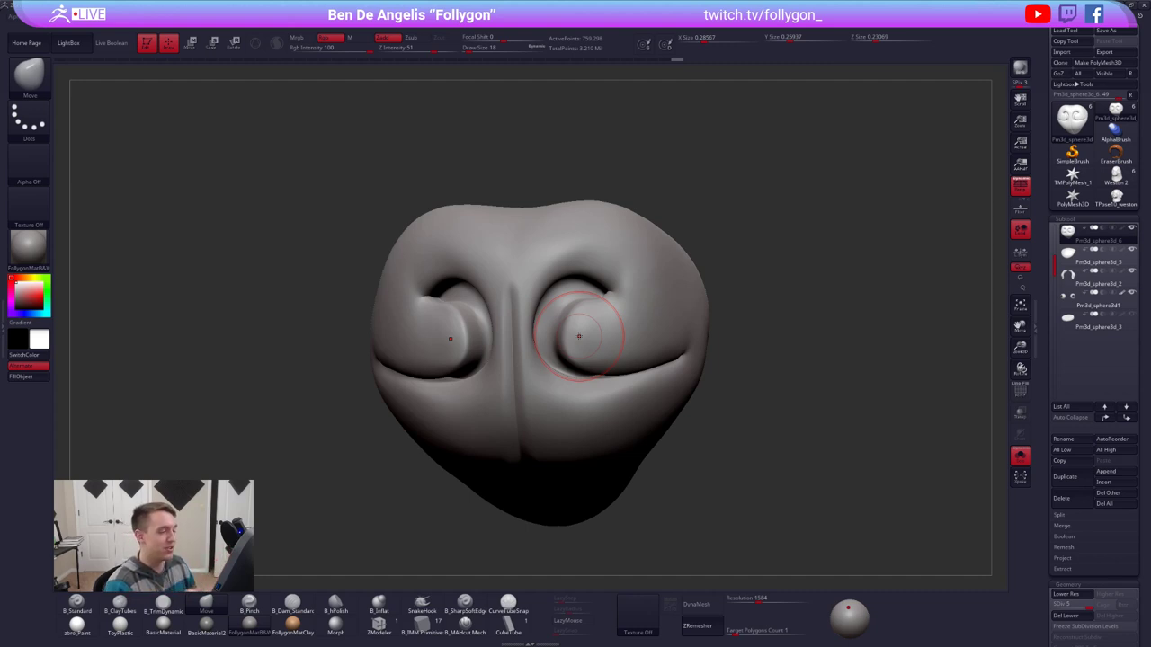
key(space)
click(597, 336)
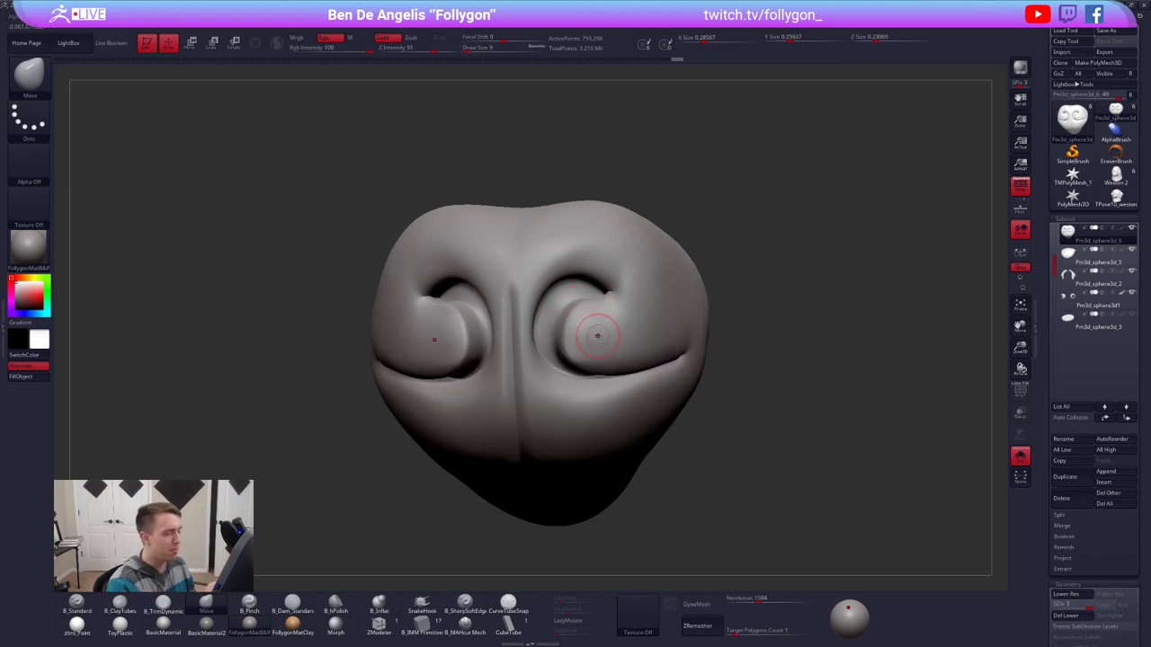
Step: Add volume to the nostril wings with ClayTubes at draw sizes 14 and 18, and smooth them on subdivision levels 3 and 2
key(b)
key(c)
key(t)
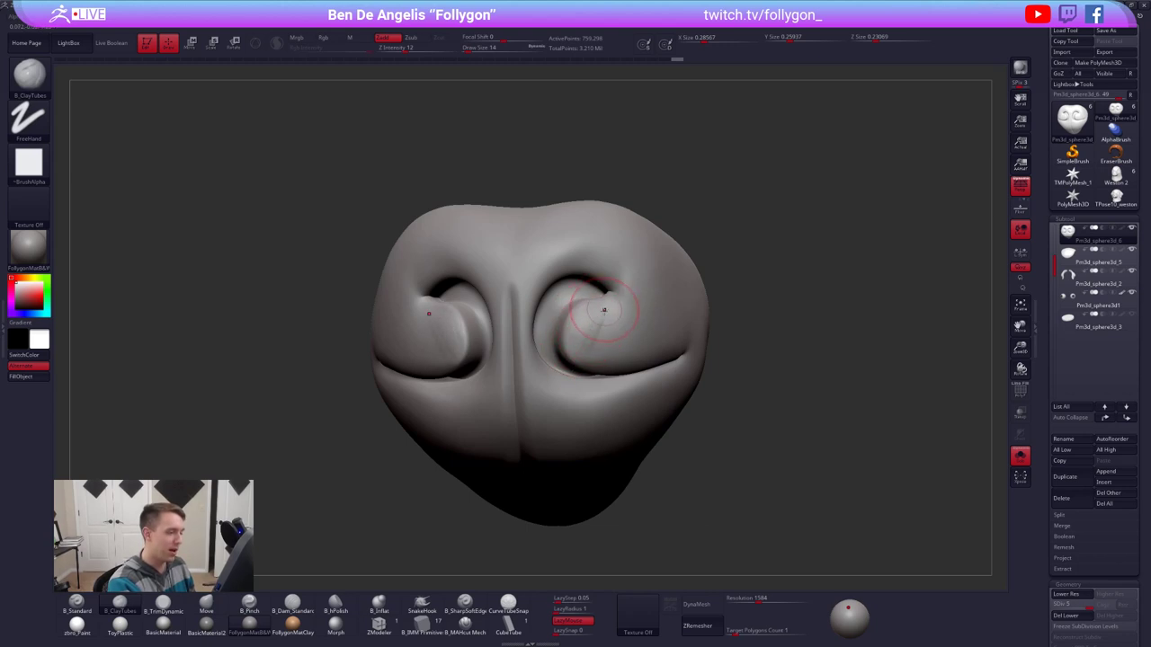
right_drag(588, 369, 593, 348)
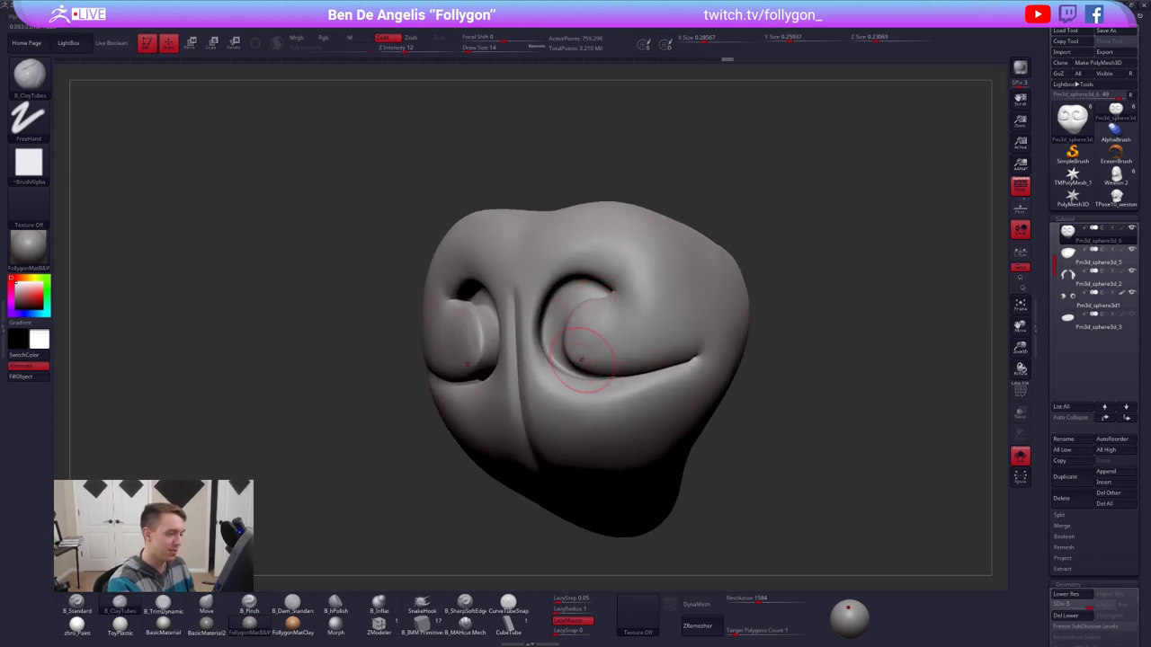
key(bracketright)
key(space)
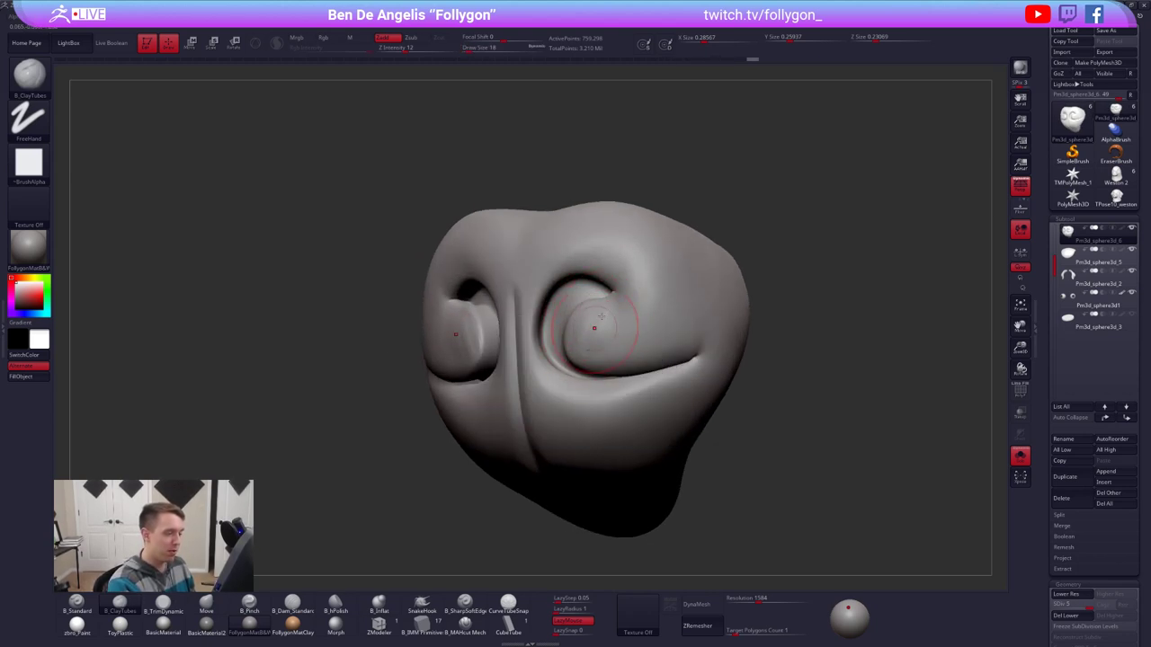
key(shift)
key(shift+d)
key(shift+d)
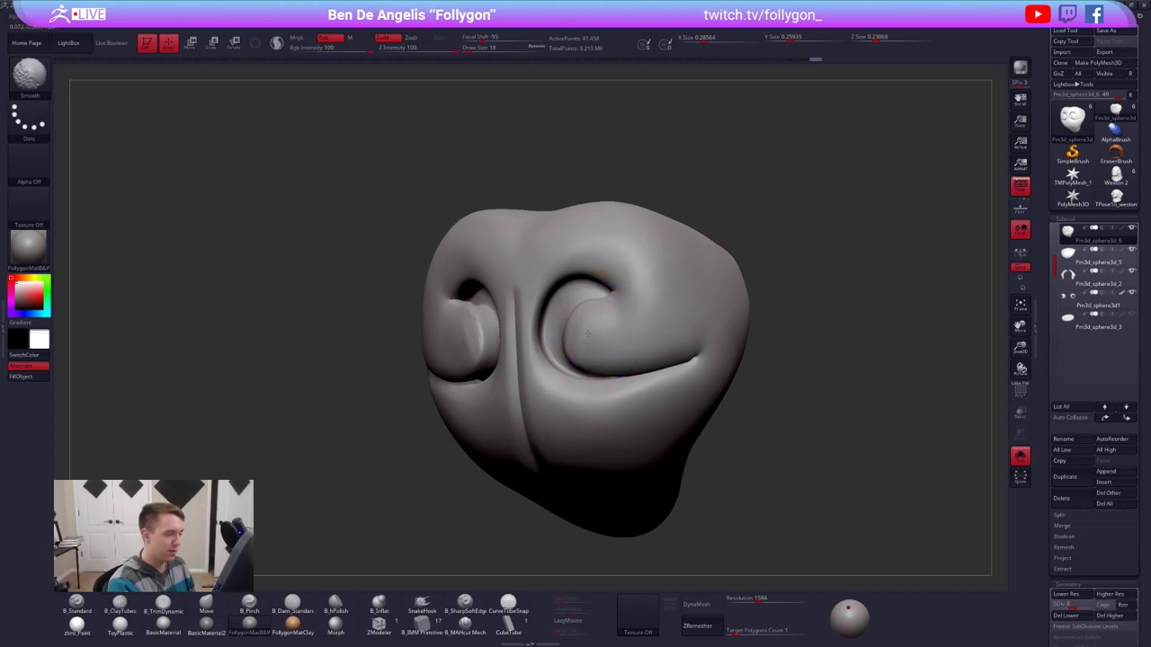
key(shift+d)
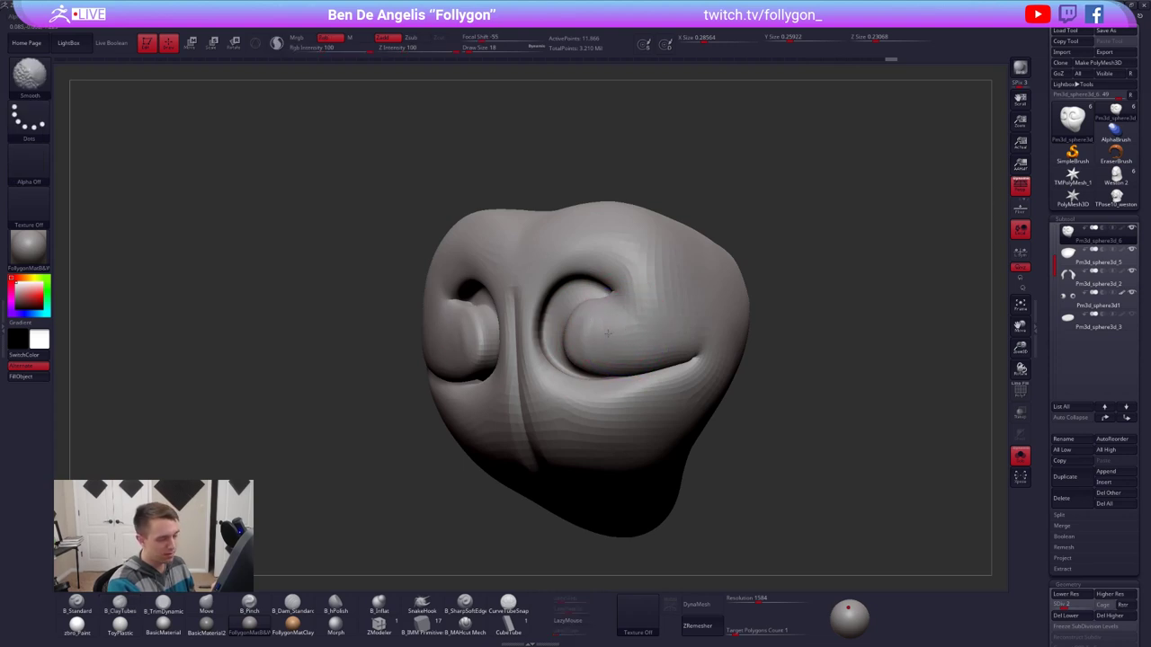
Step: Adjust the nostril contour with the Move brush at draw size 9 on subdivision level 2
key(b)
key(m)
key(v)
key(space)
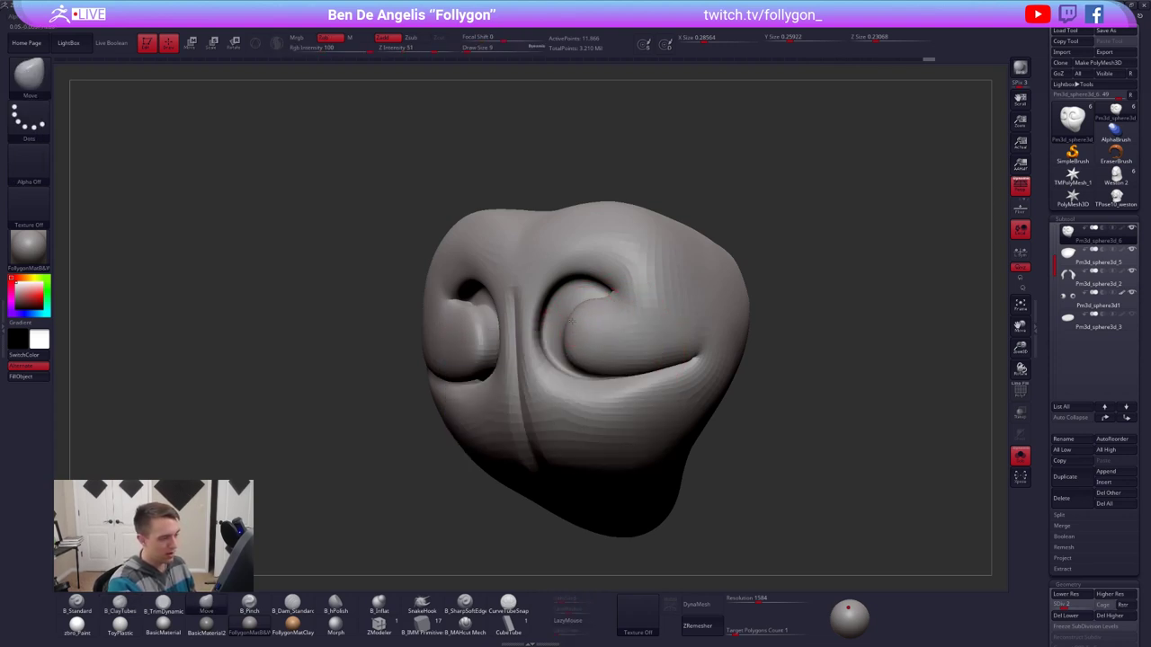
key(space)
mouse_move(602, 347)
ctrl+right_down()
mouse_move(632, 330)
mouse_move(591, 336)
mouse_move(682, 329)
mouse_move(720, 422)
ctrl+right_up()
Step: Refine the nostrils with ClayTubes at draw size 21 on subdivision level 3 and show the full head
key(b)
key(c)
key(t)
key(d)
key(shift+s)
alt+right_drag(782, 505, 764, 449)
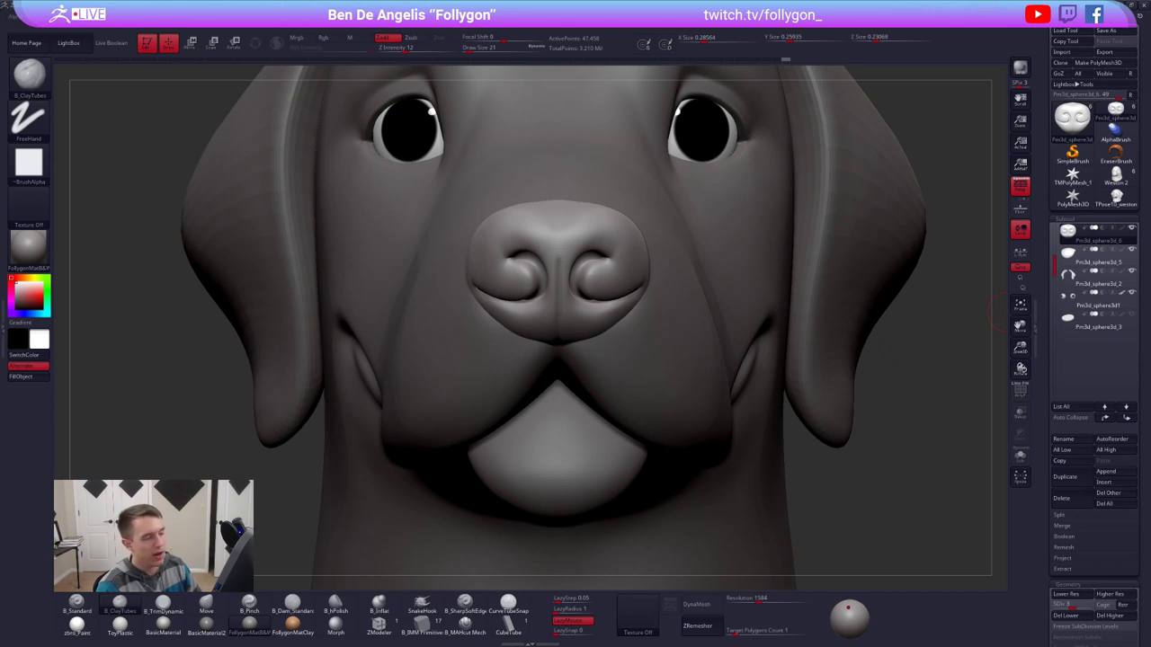
right_drag(912, 276, 877, 279)
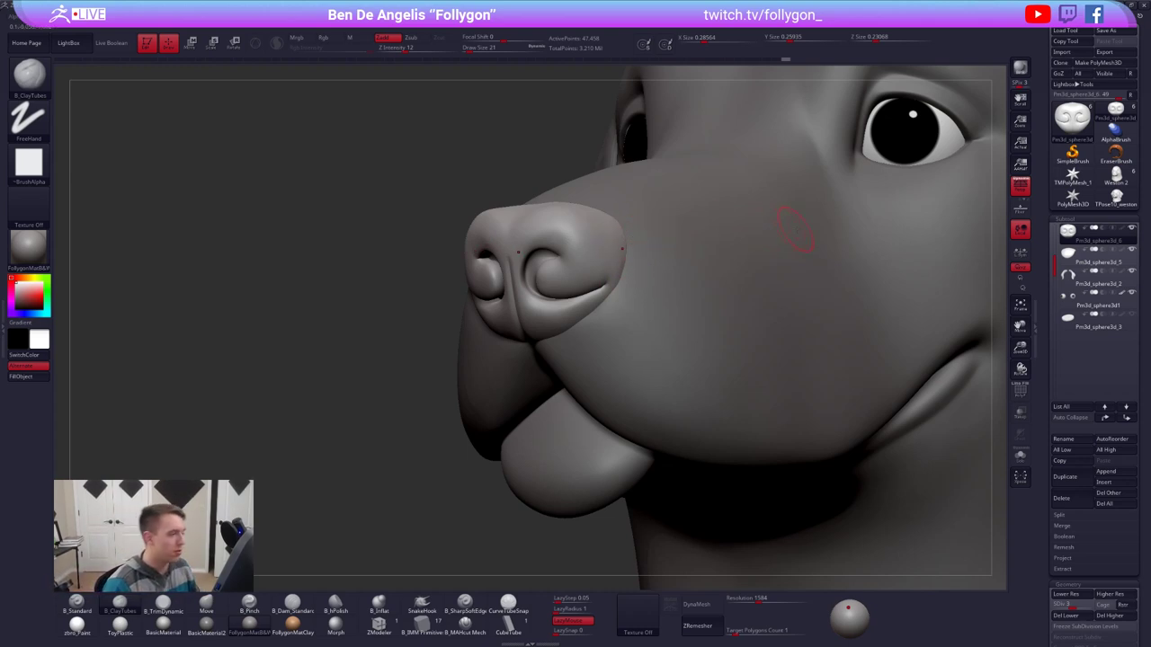
Step: Isolate the nose and build up the rim above and beside the nostril with ClayTubes at draw size 21, smoothing the surface
key(alt+s)
mouse_move(557, 205)
right_down()
mouse_move(596, 205)
mouse_move(551, 216)
right_up()
ctrl+right_drag(550, 216, 655, 338)
mouse_move(656, 339)
right_down()
mouse_move(604, 335)
mouse_move(563, 348)
mouse_move(595, 326)
mouse_move(577, 346)
mouse_move(583, 402)
right_up()
right_click(583, 402)
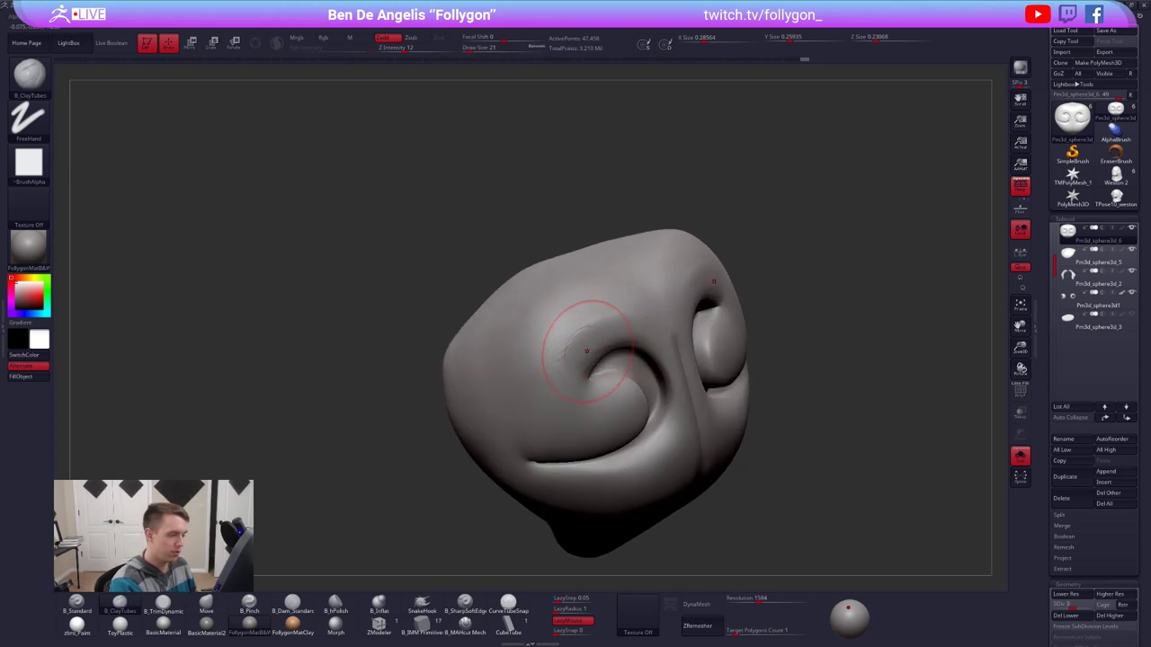
key(shift)
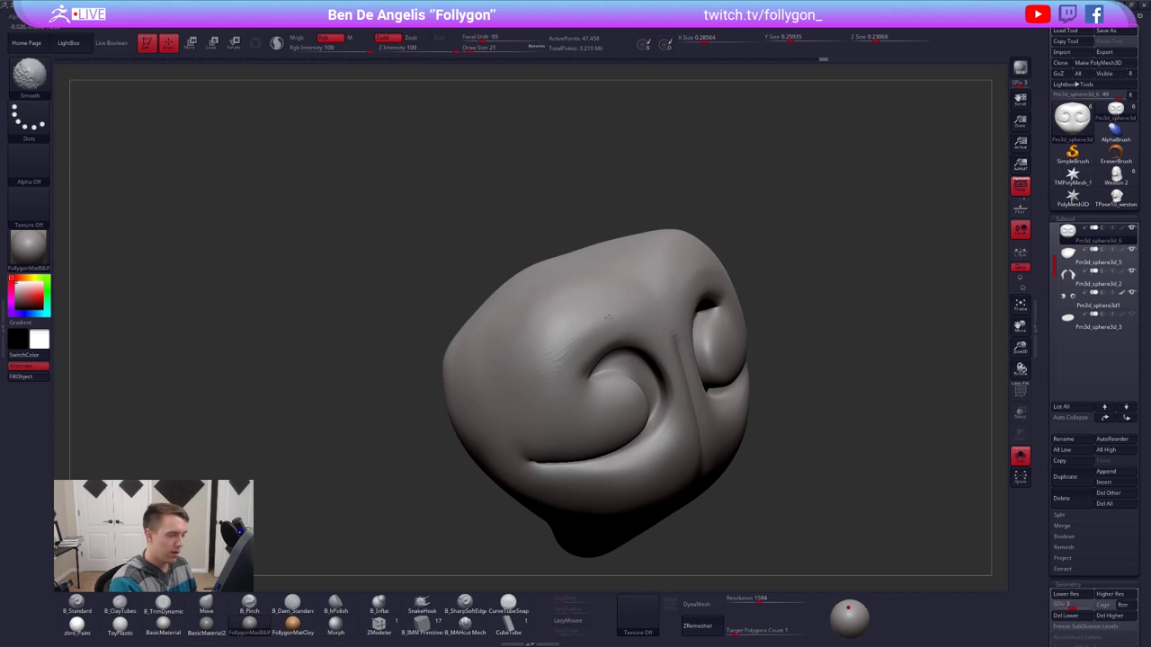
shift+drag(609, 316, 610, 318)
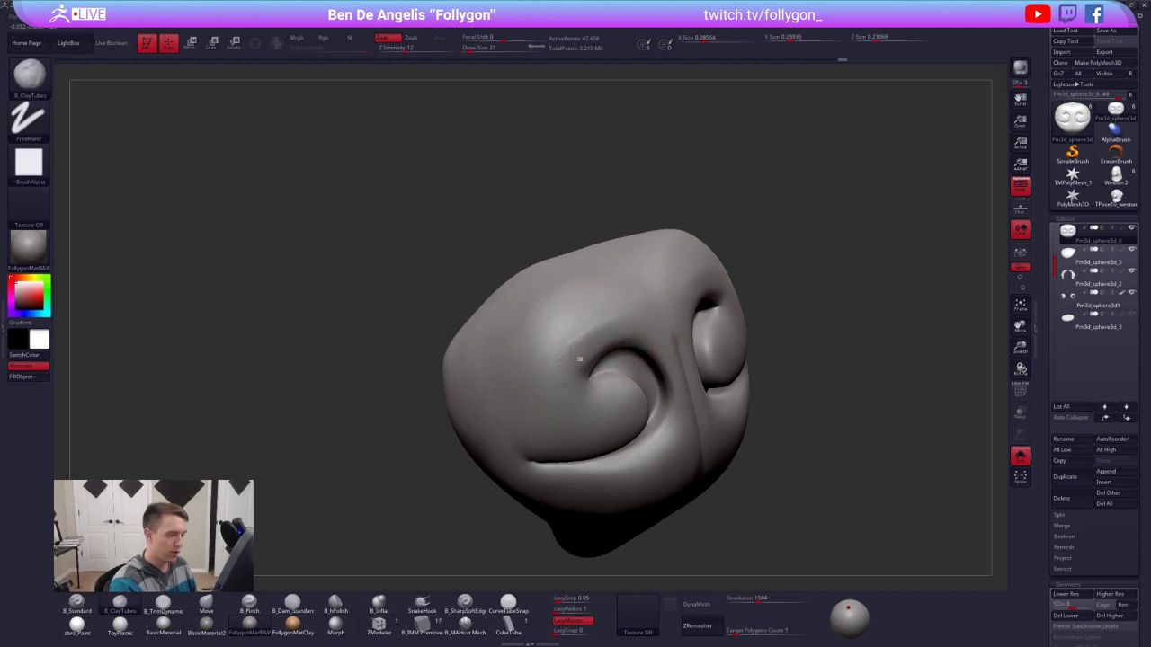
key(shift)
right_drag(571, 334, 608, 308)
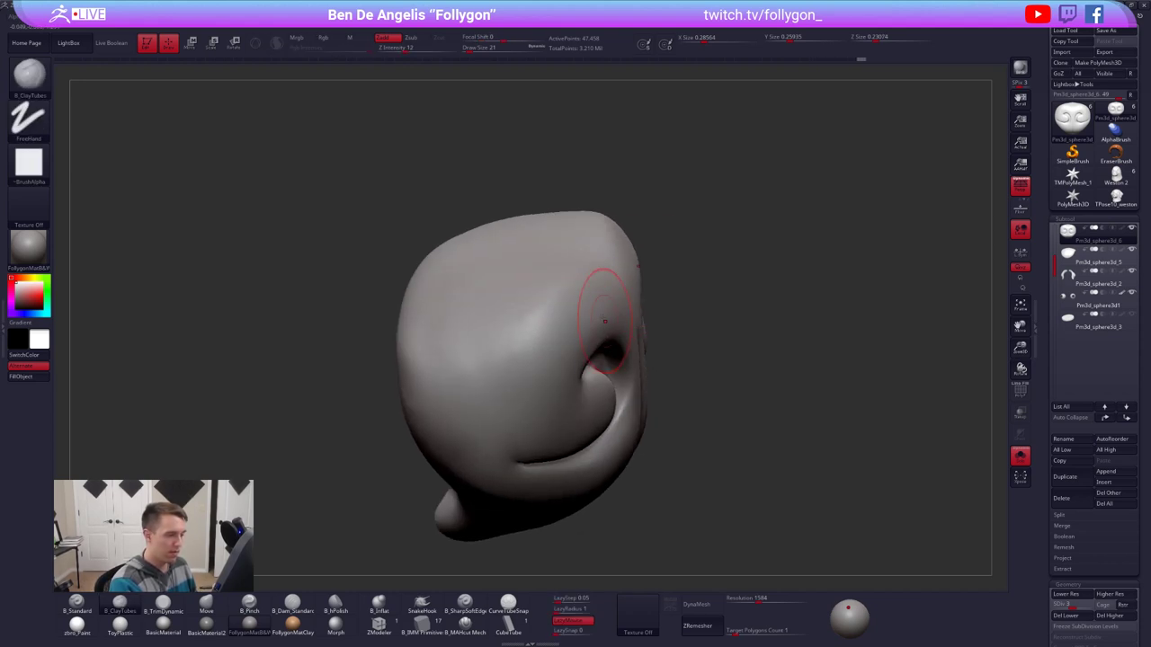
shift+drag(608, 308, 529, 329)
mouse_move(529, 330)
ctrl+right_down()
mouse_move(685, 390)
mouse_move(622, 330)
mouse_move(664, 351)
mouse_move(653, 379)
mouse_move(588, 385)
mouse_move(653, 365)
mouse_move(611, 412)
mouse_move(644, 394)
mouse_move(685, 397)
ctrl+right_up()
Step: Set the draw size to 20, raise the nose to subdivision level 5 and display it with the full head
key(alt+s)
key(s)
click(615, 416)
mouse_move(593, 423)
right_down()
mouse_move(608, 412)
mouse_move(601, 424)
right_up()
key(alt+s)
key(d)
key(d)
key(alt+s)
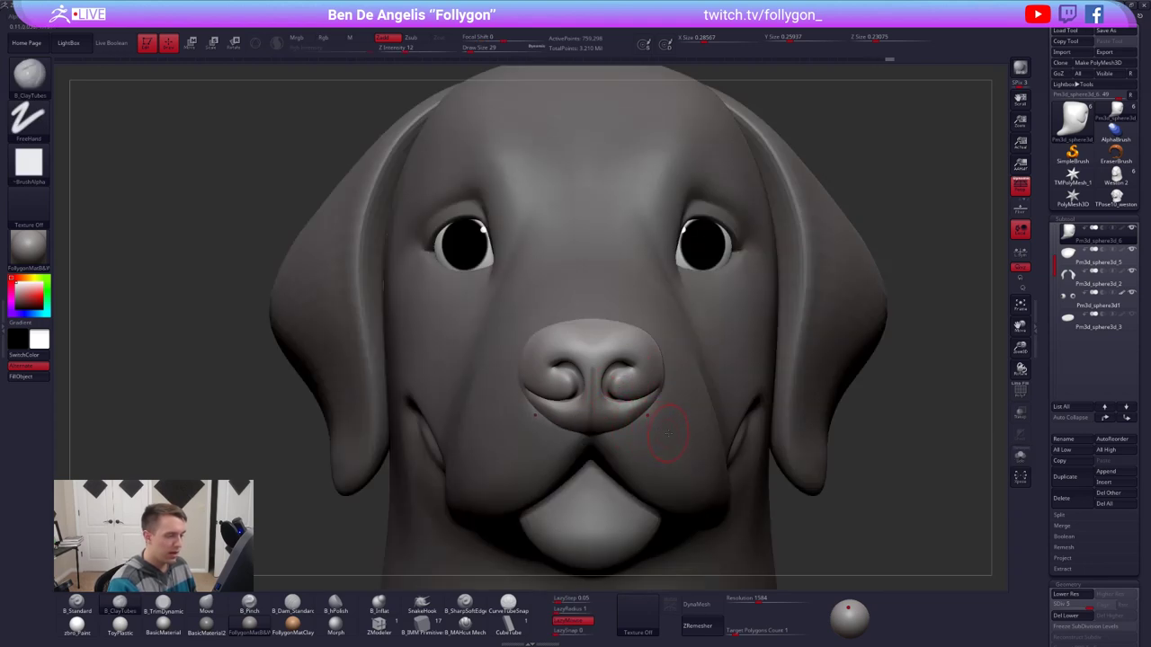
Step: In side profile, tilt the nose with the Transpose rotate line and shift it into place against the muzzle tip
ctrl+right_drag(689, 401, 622, 391)
ctrl+right_drag(622, 392, 586, 370)
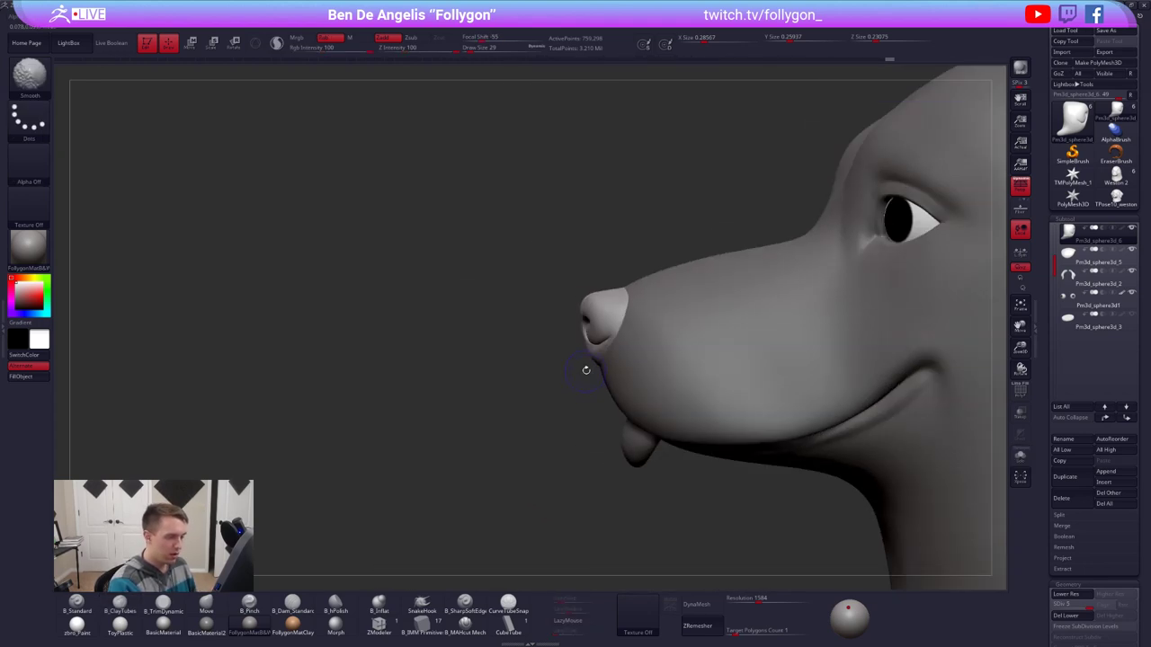
key(w)
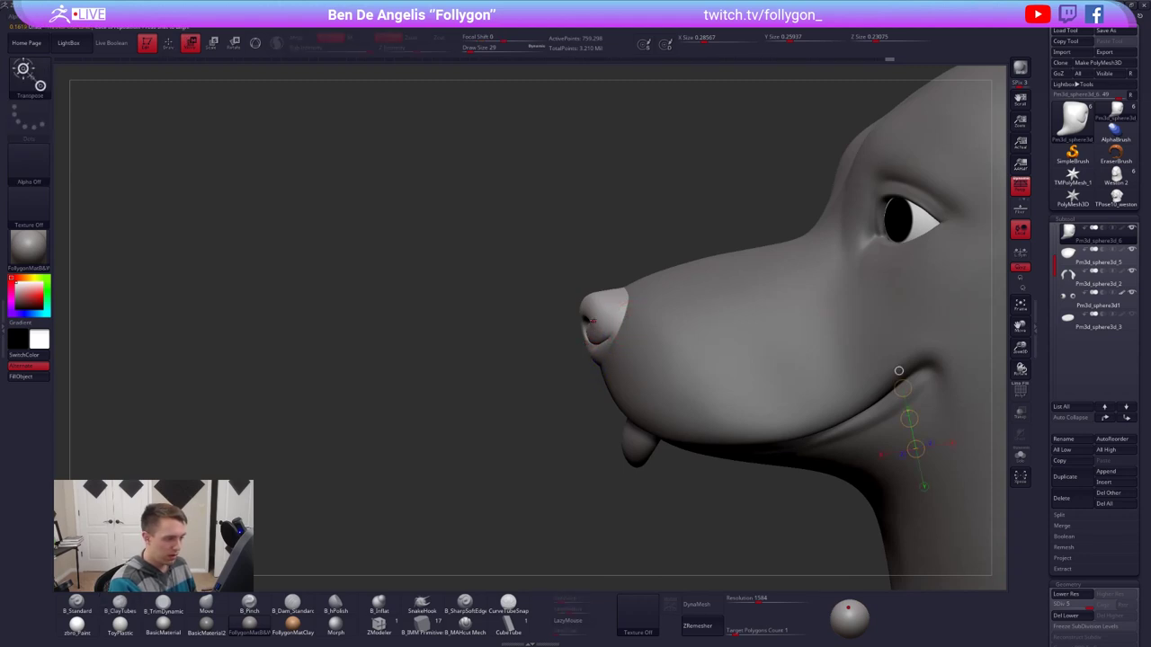
key(r)
drag(585, 263, 595, 470)
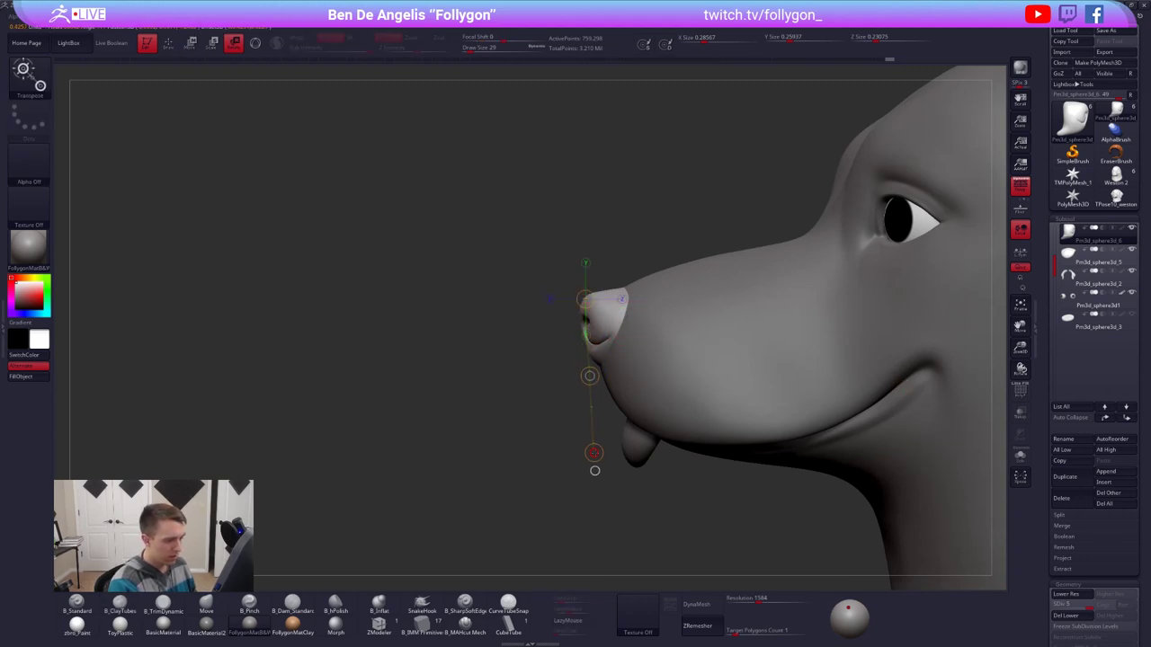
key(w)
drag(598, 336, 613, 329)
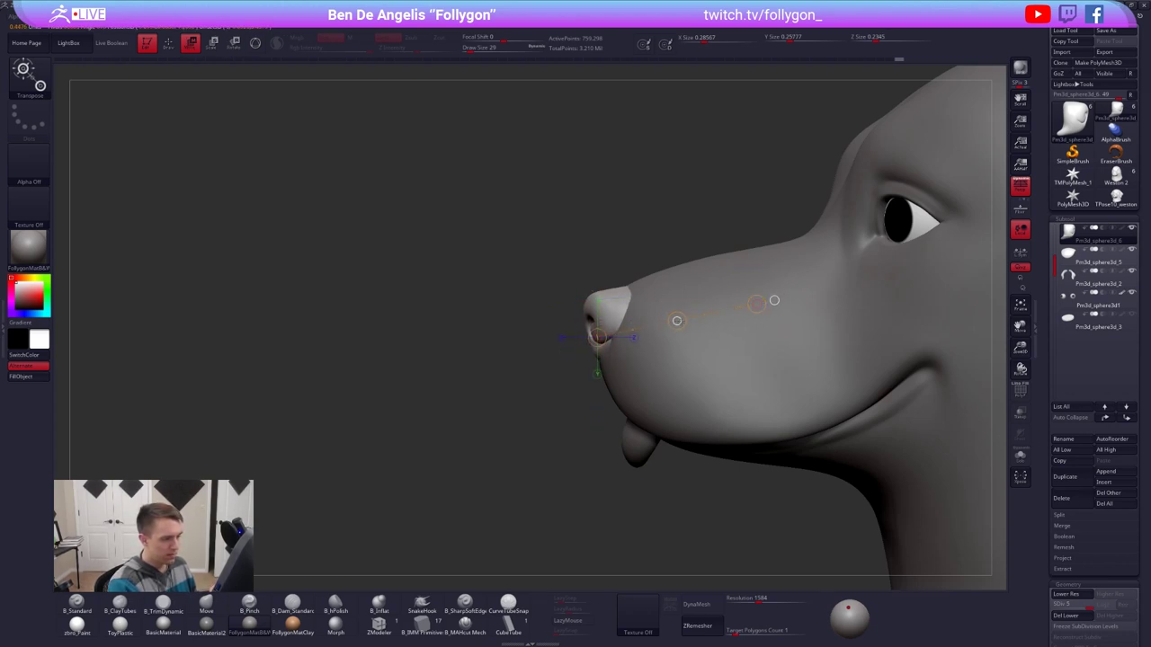
right_drag(774, 300, 921, 307)
key(q)
mouse_move(617, 353)
right_down()
mouse_move(647, 348)
mouse_move(617, 360)
right_up()
key(shift+f)
right_drag(693, 418, 680, 419)
key(shift+f)
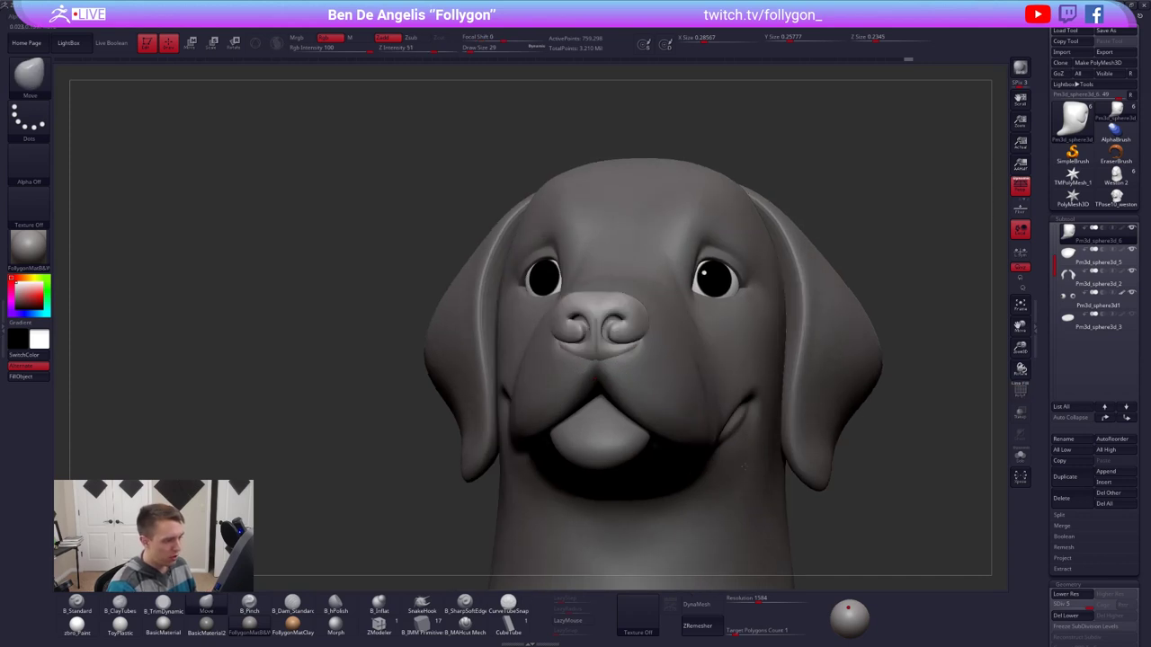
Step: Isolate the head mesh at subdivision level 2 and fill the nostril dents on the muzzle tip with ClayTubes at draw size 40
mouse_move(765, 459)
right_down()
mouse_move(735, 466)
mouse_move(629, 382)
mouse_move(650, 406)
mouse_move(710, 406)
right_up()
alt+click(632, 386)
key(alt+s)
key(shift+d)
key(shift+d)
key(shift+d)
key(space)
drag(600, 438, 613, 437)
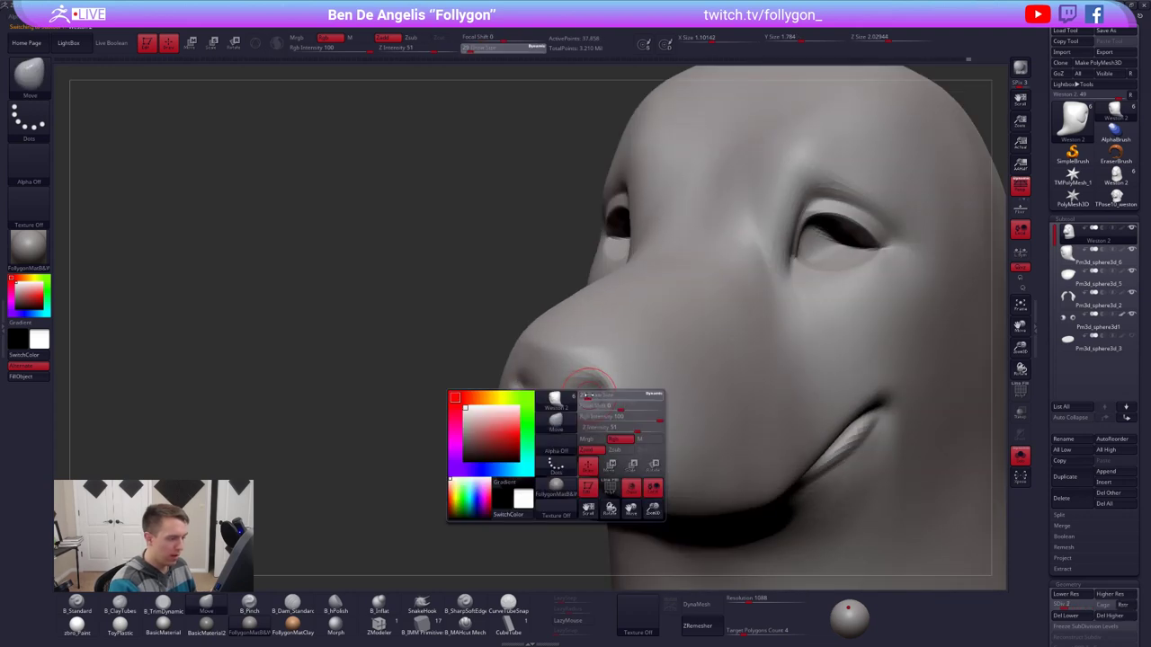
key(2)
drag(601, 398, 588, 401)
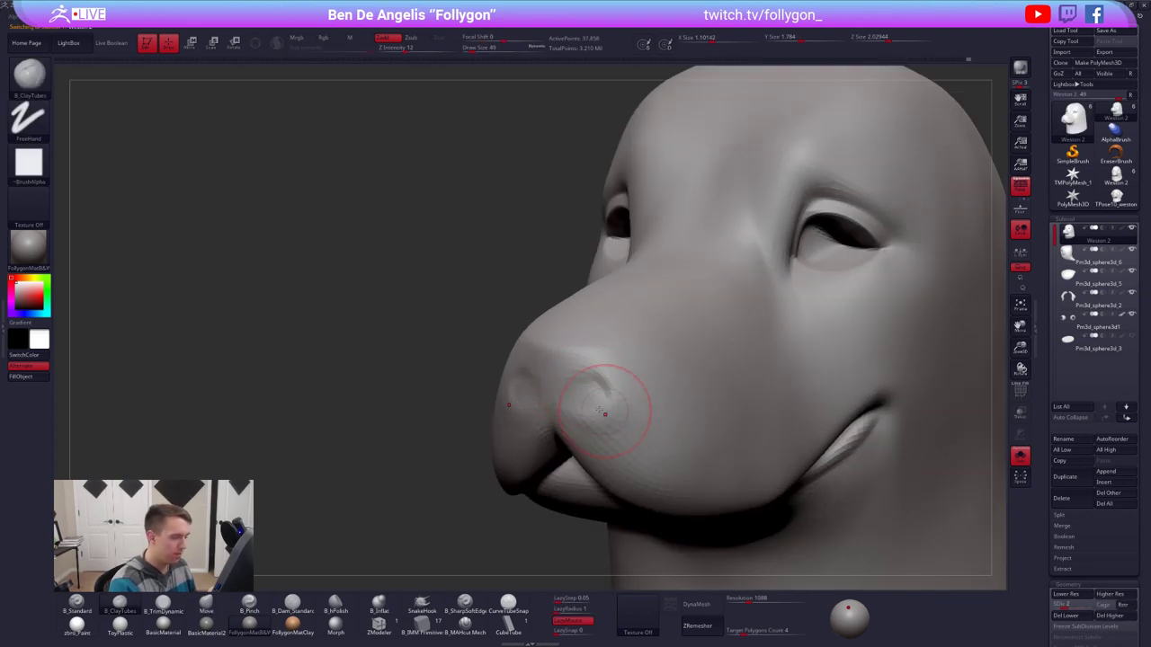
Step: Smooth and flatten the muzzle tip with TrimDynamic at draw size 40 on subdivision level 3, and show the full head
mouse_move(601, 398)
shift+right_down()
mouse_move(579, 376)
mouse_move(610, 358)
shift+right_up()
key(shift)
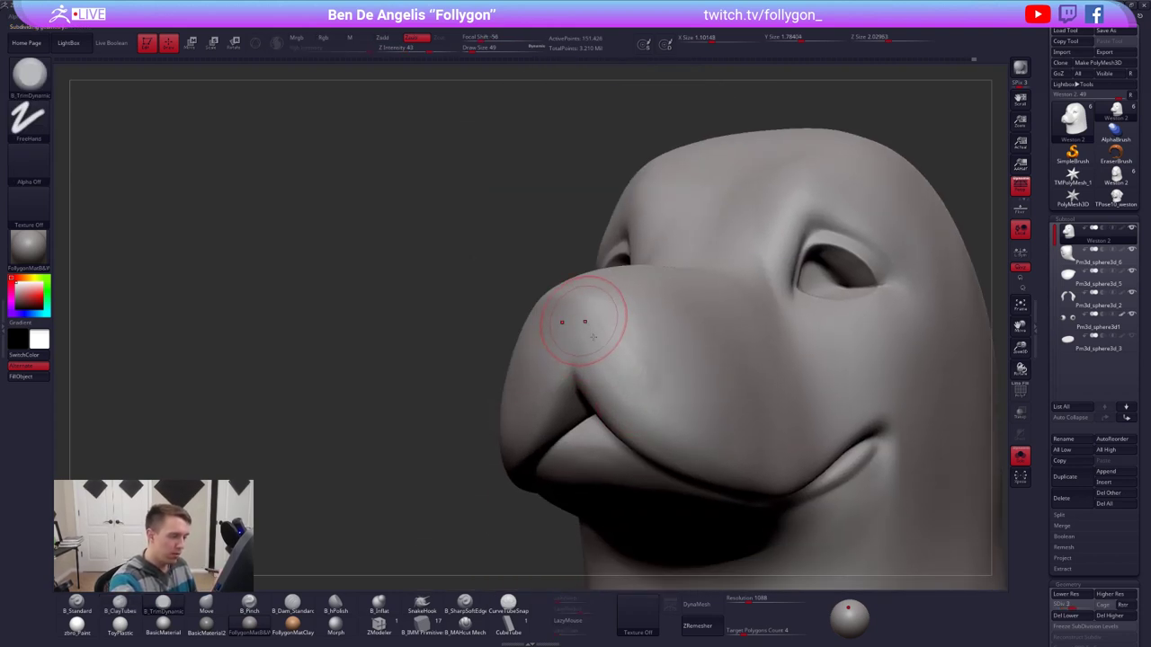
key(shift)
key(alt+s)
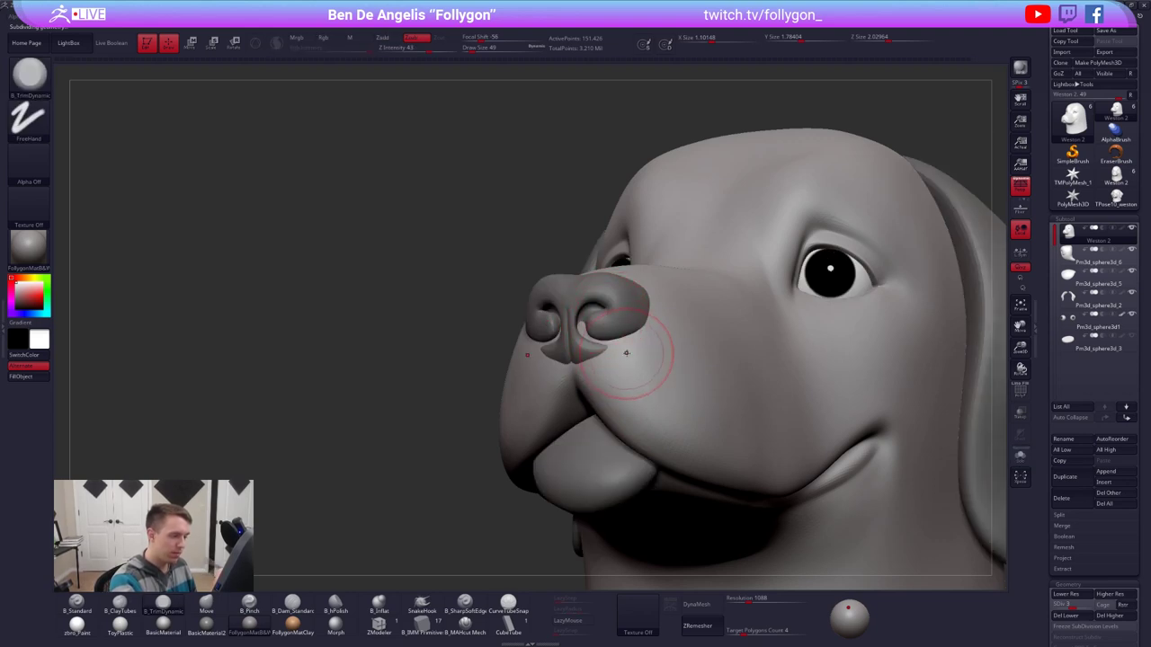
Step: Adjust the contour of the head's muzzle tip around the nose with the Move brush, working from the side and top
right_drag(630, 361, 855, 366)
right_drag(588, 366, 629, 360)
key(b)
key(m)
key(v)
key(space)
drag(583, 347, 594, 347)
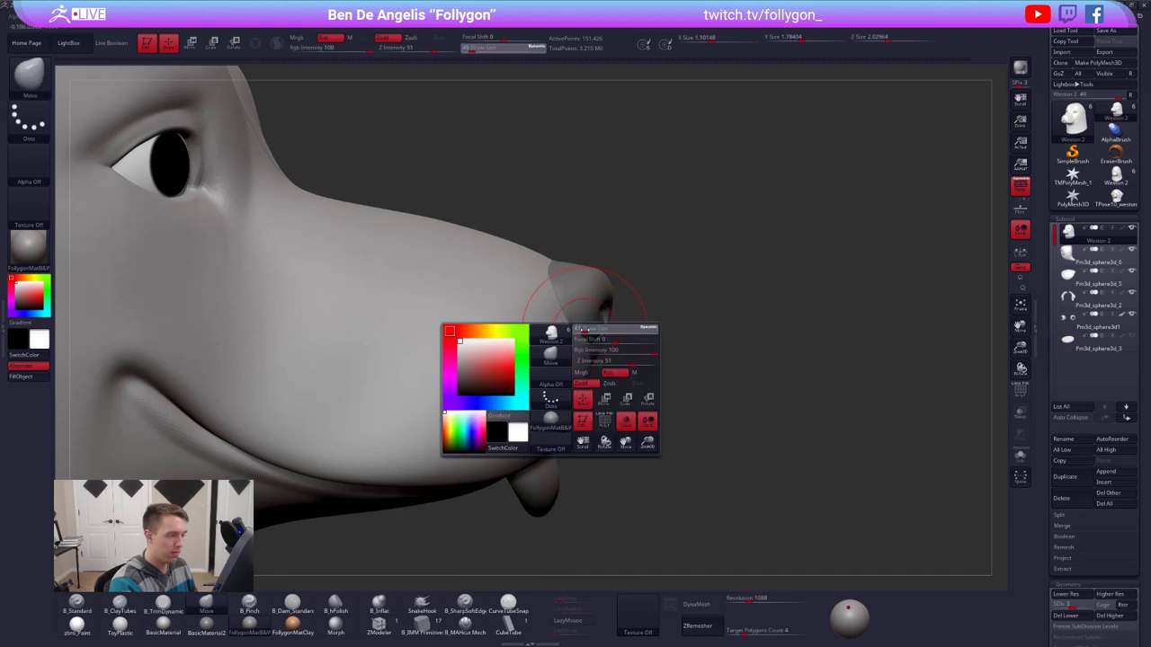
key(space)
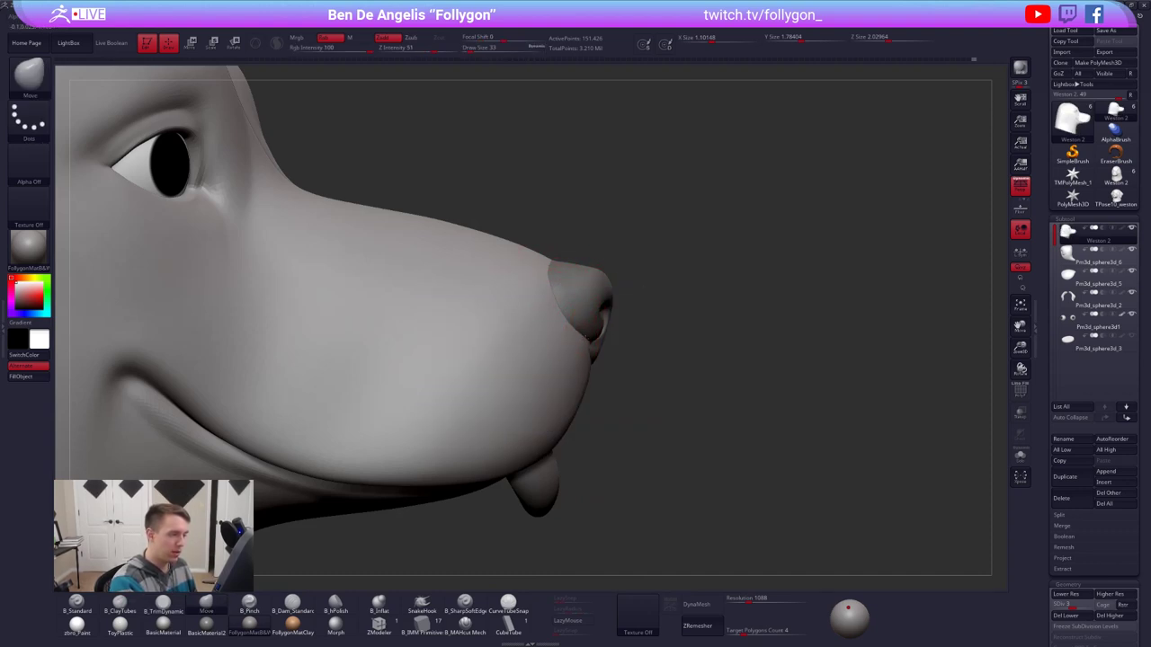
right_drag(578, 342, 670, 328)
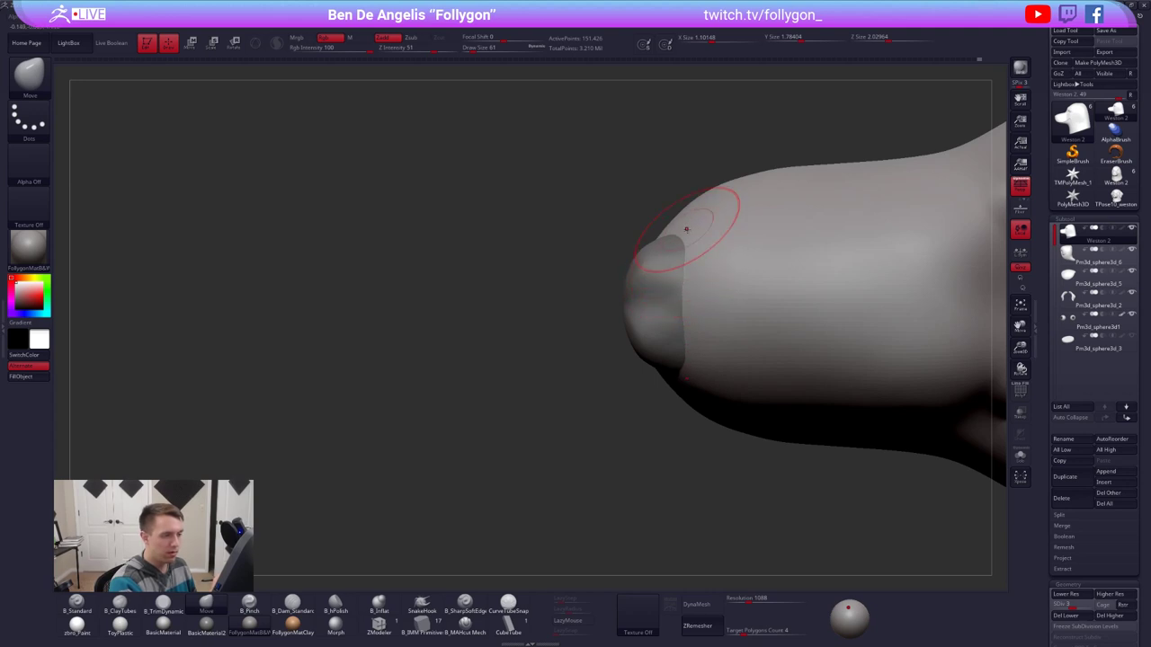
Step: Isolate the nose mesh and smooth its surface at subdivision levels 3 and 4
alt+click(668, 289)
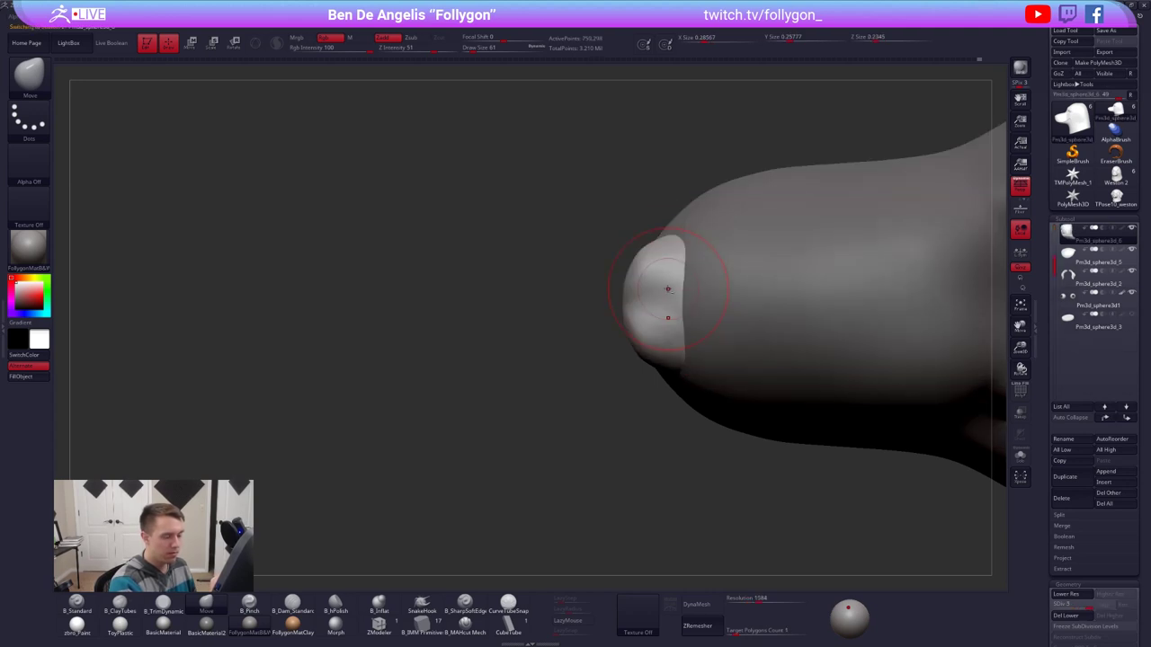
click(1021, 457)
ctrl+right_drag(653, 264, 668, 313)
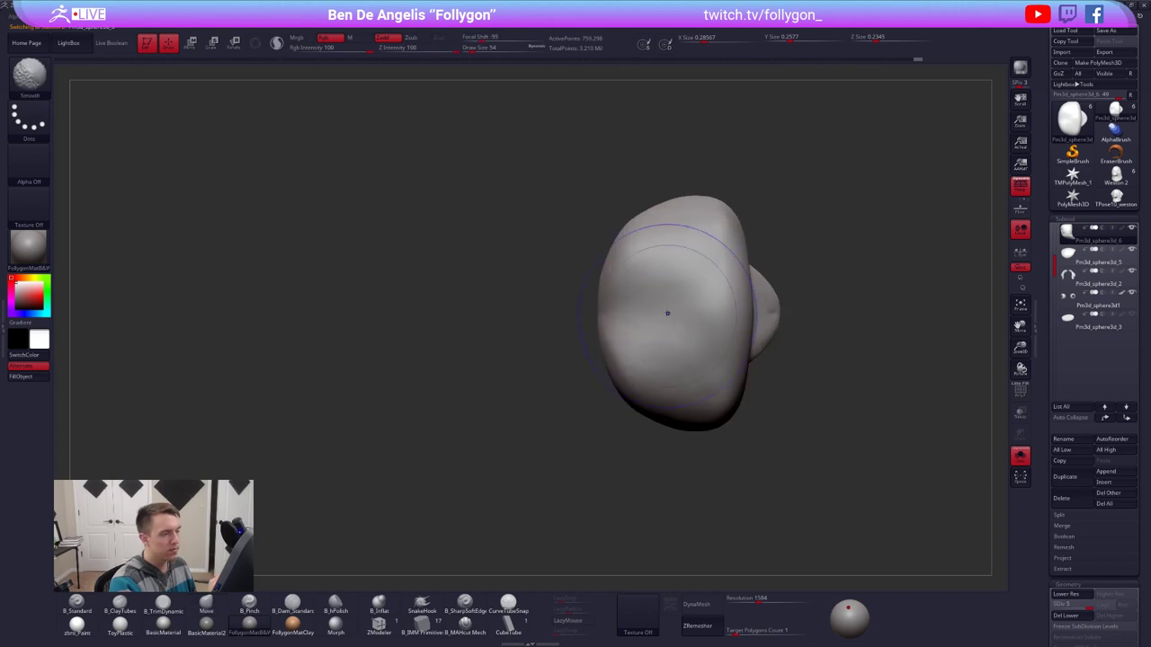
key(shift+d)
key(shift+d)
shift+drag(671, 317, 675, 326)
right_drag(675, 326, 647, 363)
right_click(647, 363)
key(d)
shift+drag(652, 342, 670, 360)
Step: Nudge the upper outer corner of the nostrils into shape with the Move brush at subdivision level 4
right_click(639, 392)
right_drag(654, 361, 693, 382)
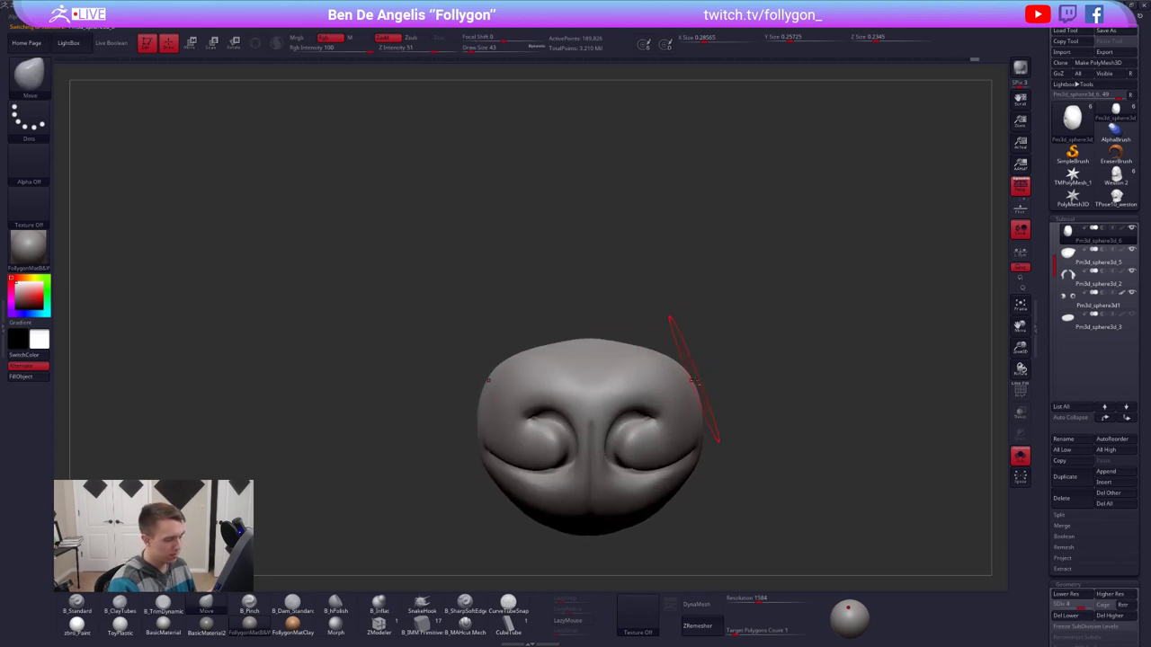
key(alt+s)
mouse_move(655, 509)
alt+right_down()
mouse_move(658, 347)
mouse_move(645, 326)
alt+right_up()
key(alt+s)
right_click(645, 324)
drag(654, 318, 650, 318)
mouse_move(649, 319)
right_down()
mouse_move(665, 372)
mouse_move(637, 330)
right_up()
Step: Refine the nostrils' outer corners with ClayTubes and TrimDynamic at draw size 14, and show the full head
key(2)
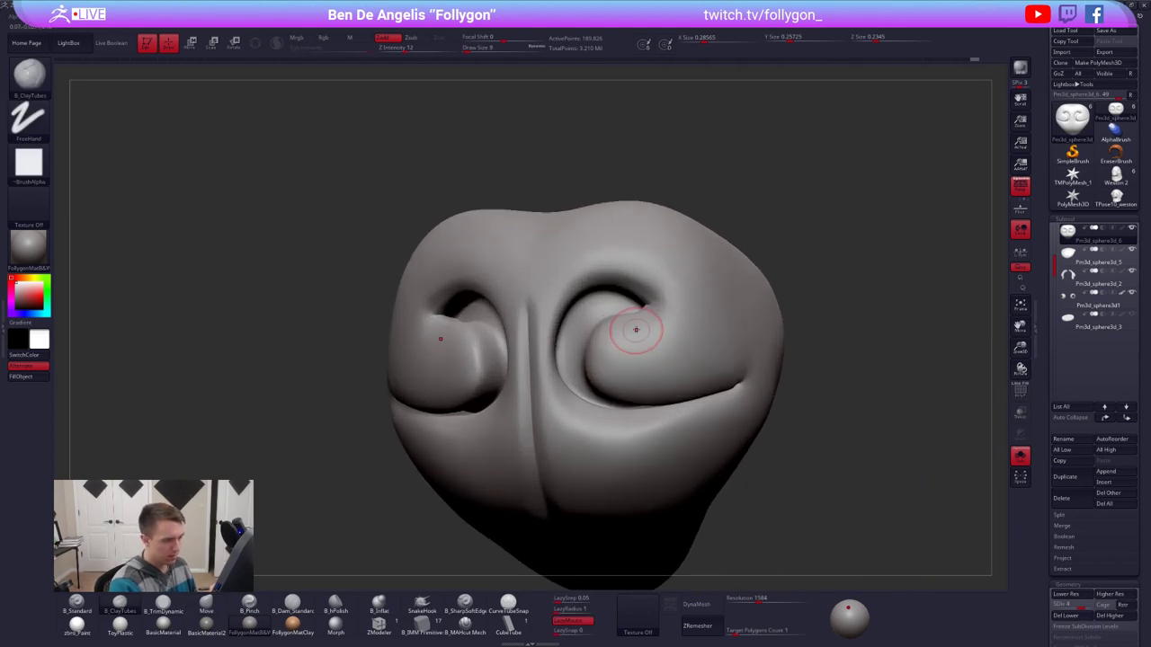
key(space)
drag(658, 290, 668, 291)
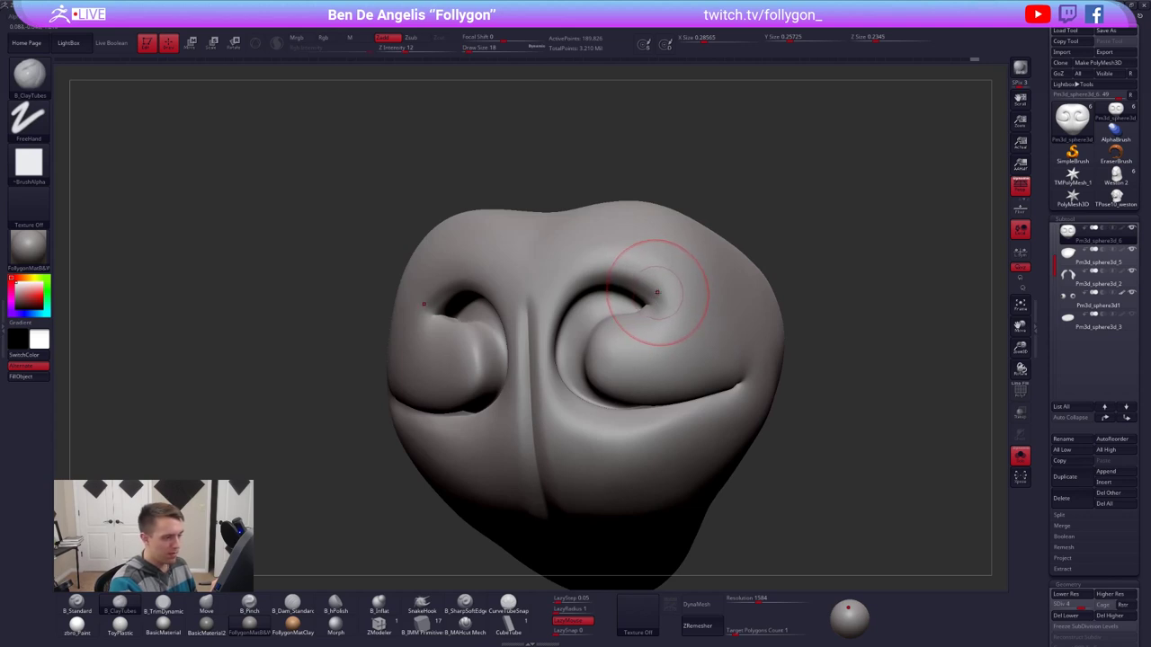
key(bracketleft)
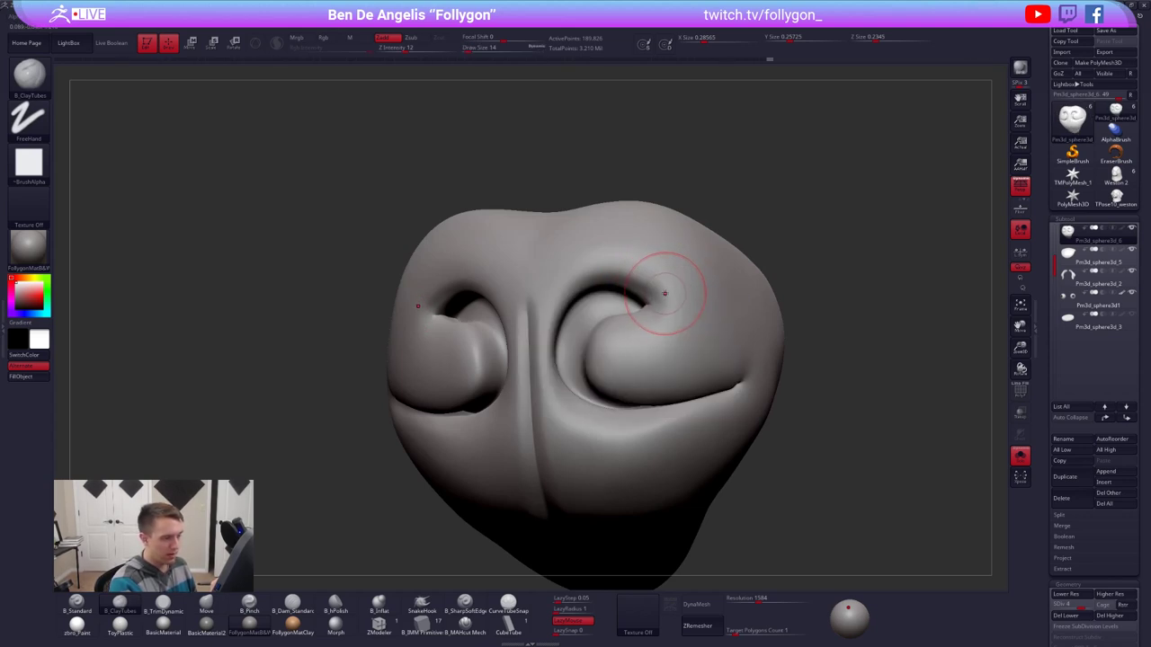
mouse_move(663, 324)
right_down()
mouse_move(602, 321)
mouse_move(674, 296)
mouse_move(686, 342)
mouse_move(661, 325)
right_up()
key(3)
key(shift)
ctrl+right_drag(660, 325, 666, 320)
key(s)
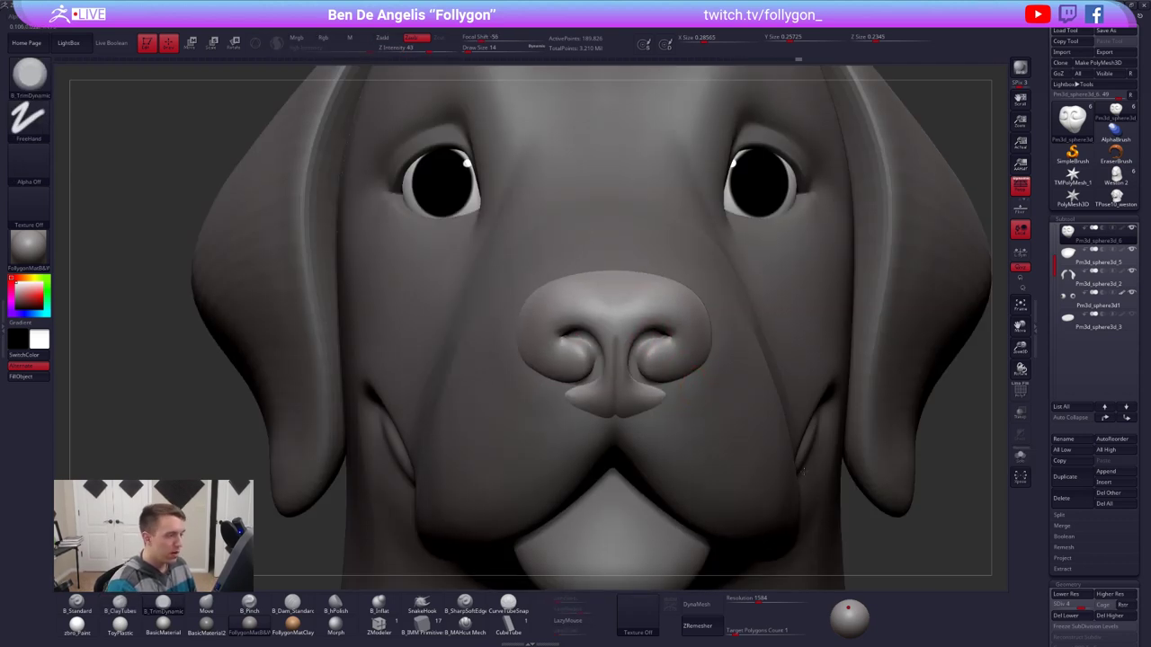
Step: Try a lasso mask on the head mesh around the lower nose, and check the overlapping meshes with transparency
alt+right_drag(803, 469, 773, 382)
ctrl+right_drag(891, 467, 858, 457)
right_drag(935, 459, 905, 466)
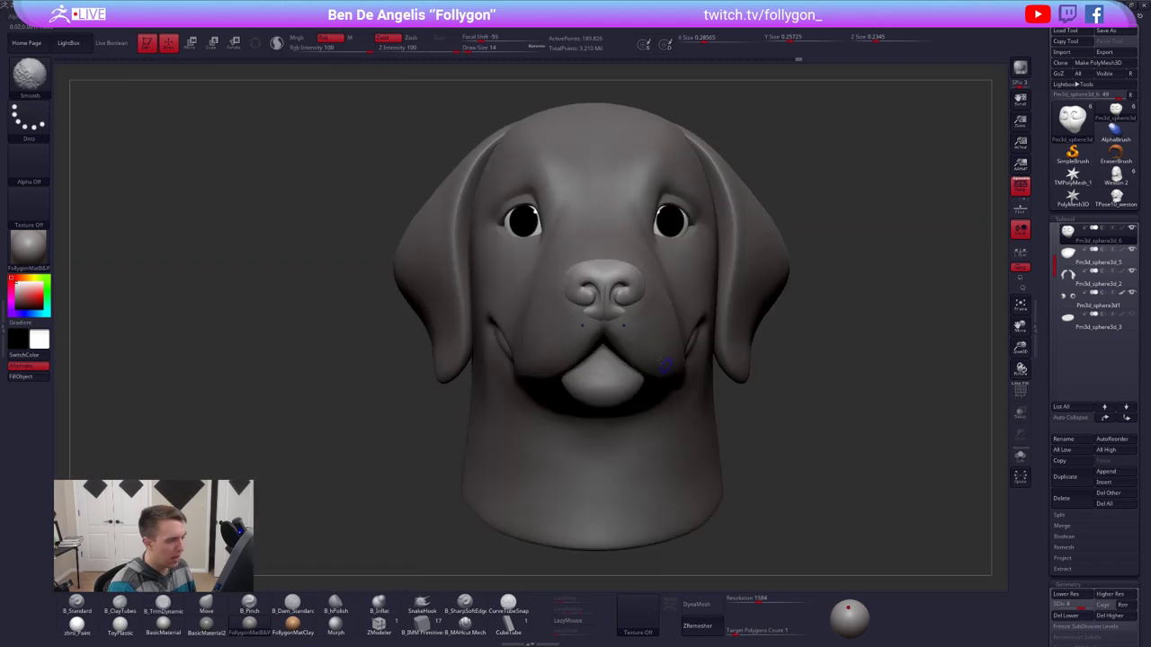
ctrl+right_drag(638, 315, 591, 348)
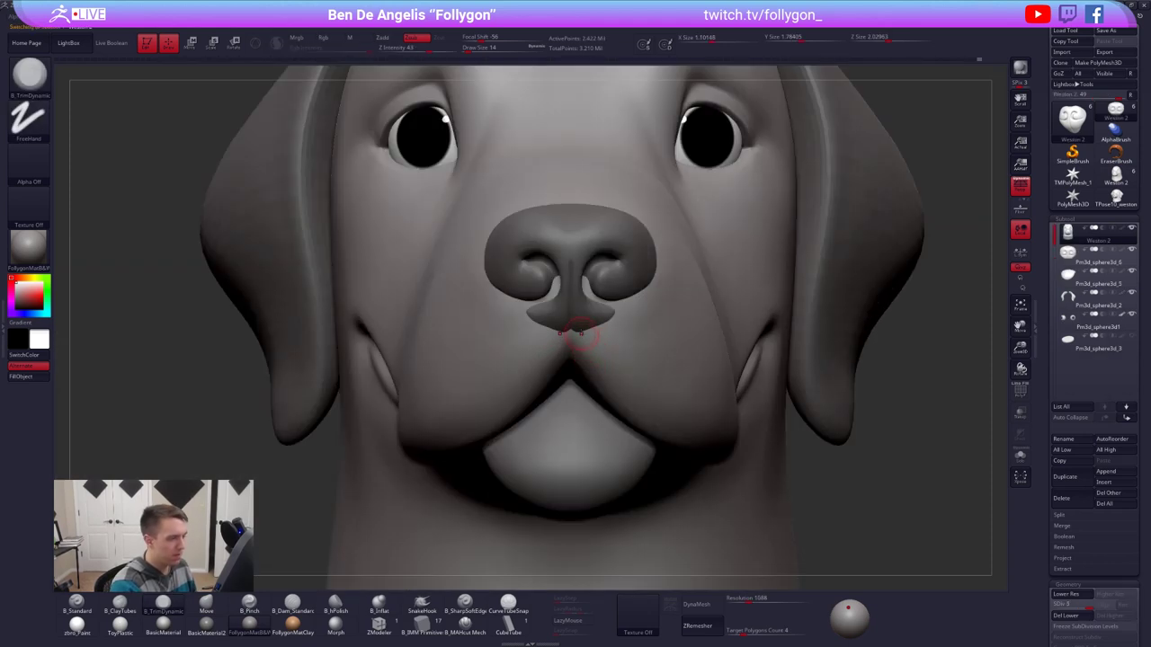
key(ctrl)
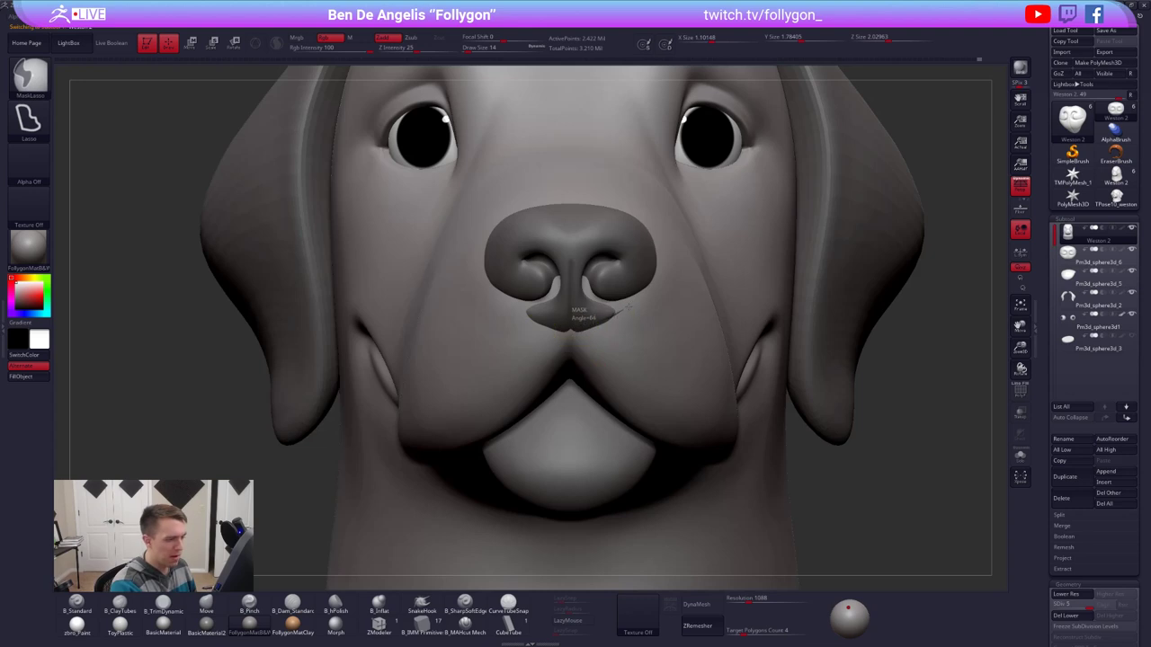
mouse_move(622, 309)
ctrl+mouse_down()
mouse_move(657, 278)
mouse_move(644, 249)
ctrl+mouse_up()
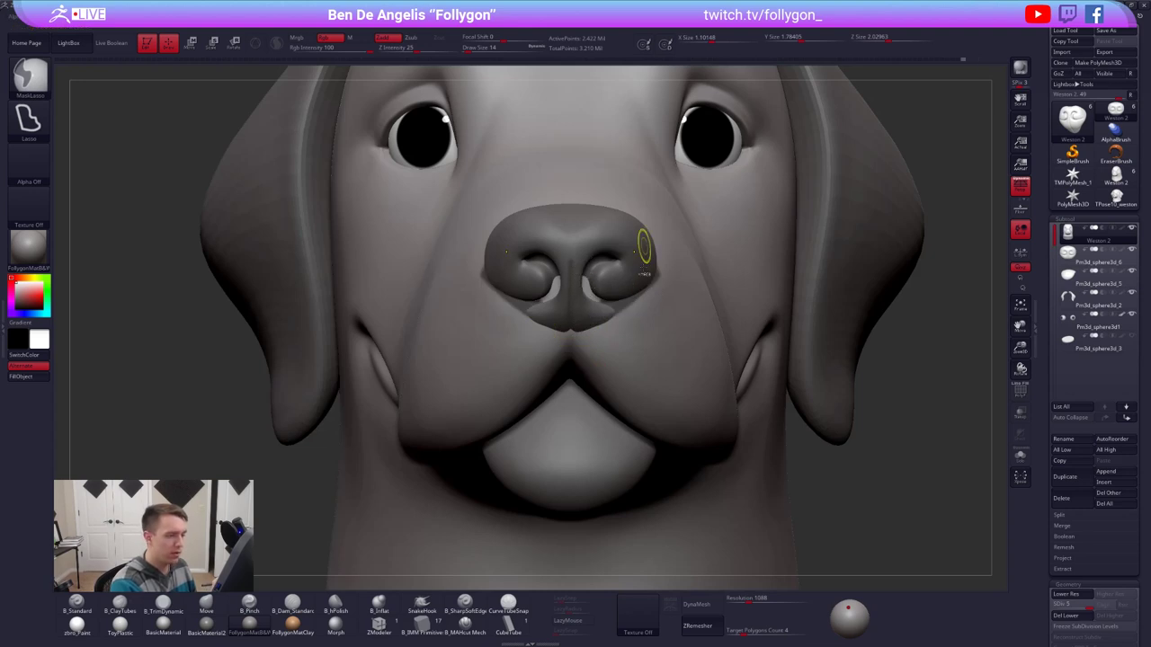
key(ctrl+z)
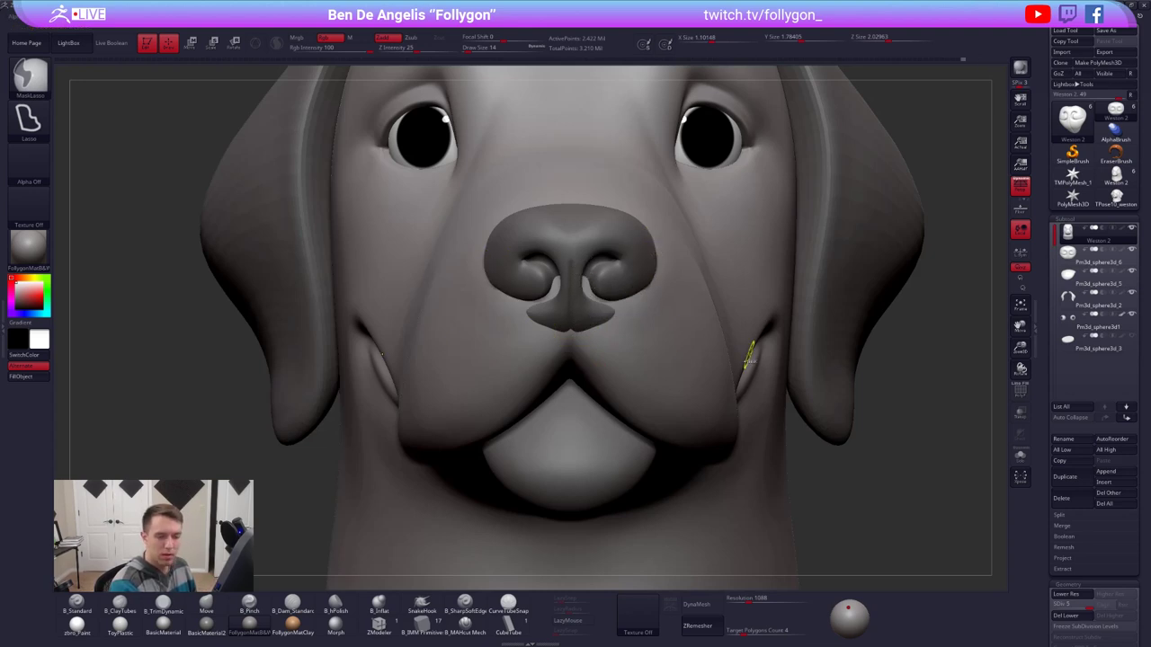
click(1020, 412)
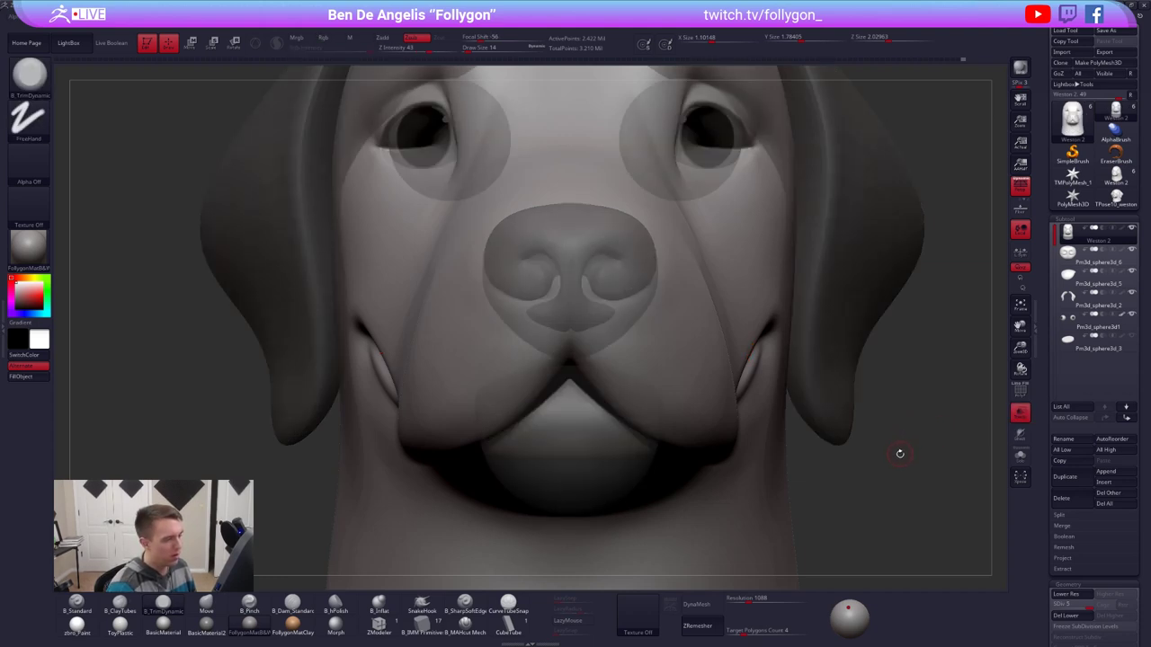
click(1020, 411)
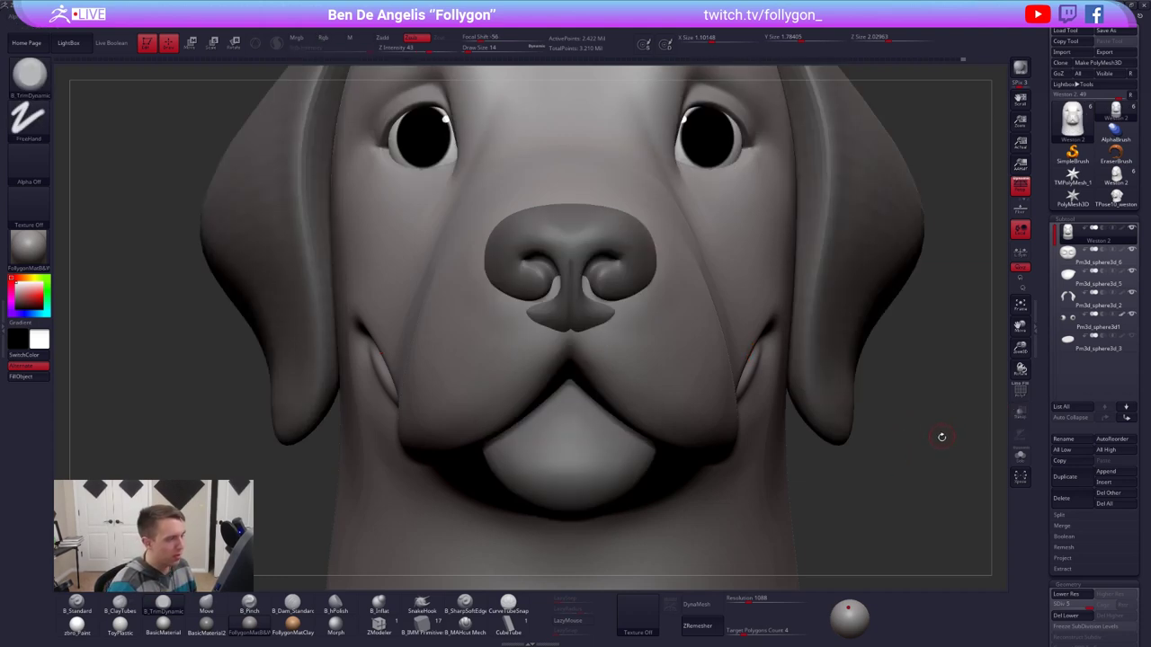
Step: Adjust the lower edge of the muzzle in side view with the Move brush at draw size 140 and subdivision level 3
ctrl+right_drag(709, 388, 697, 314)
right_drag(697, 315, 610, 416)
key(space)
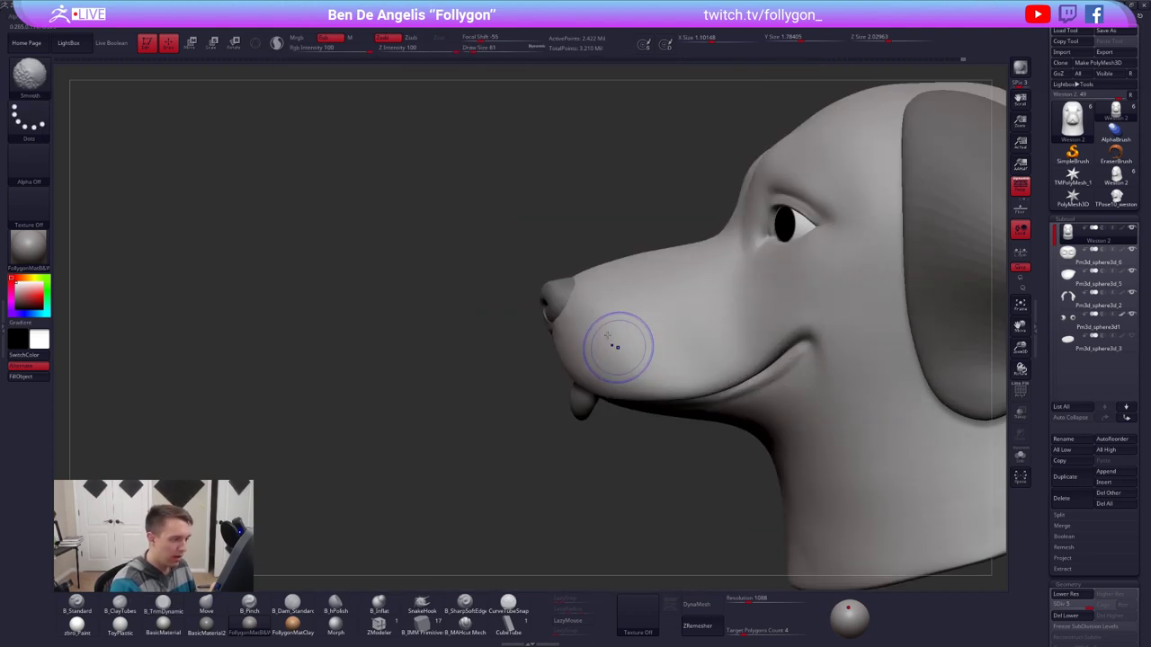
key(b)
key(m)
key(v)
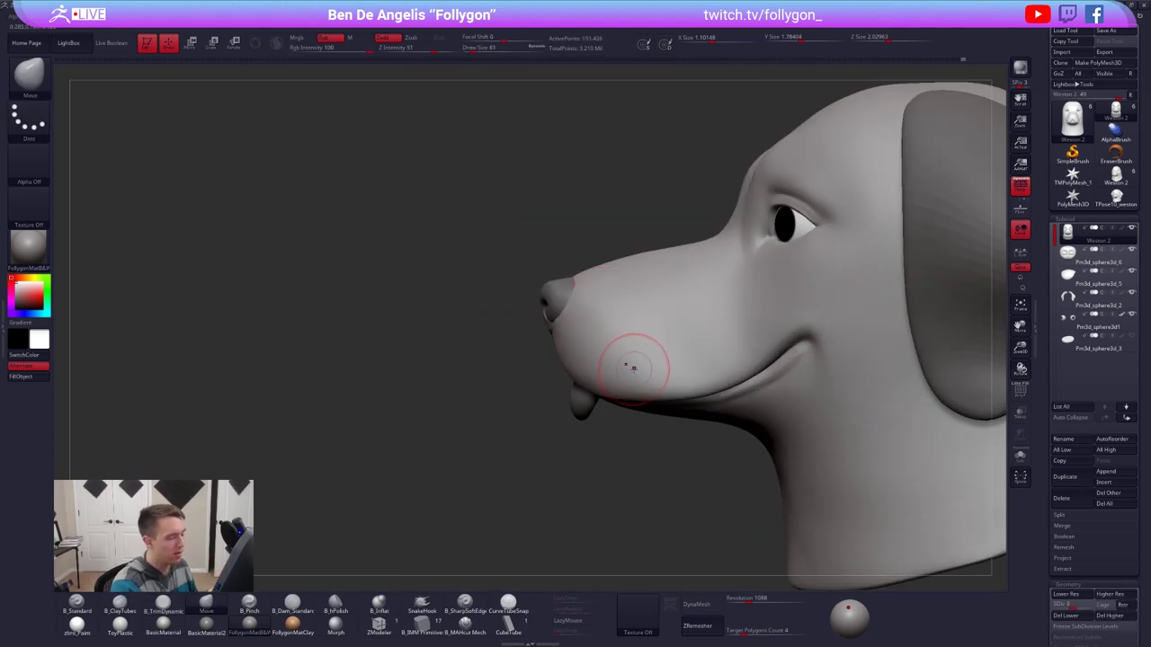
key(space)
click(633, 377)
drag(632, 378, 633, 396)
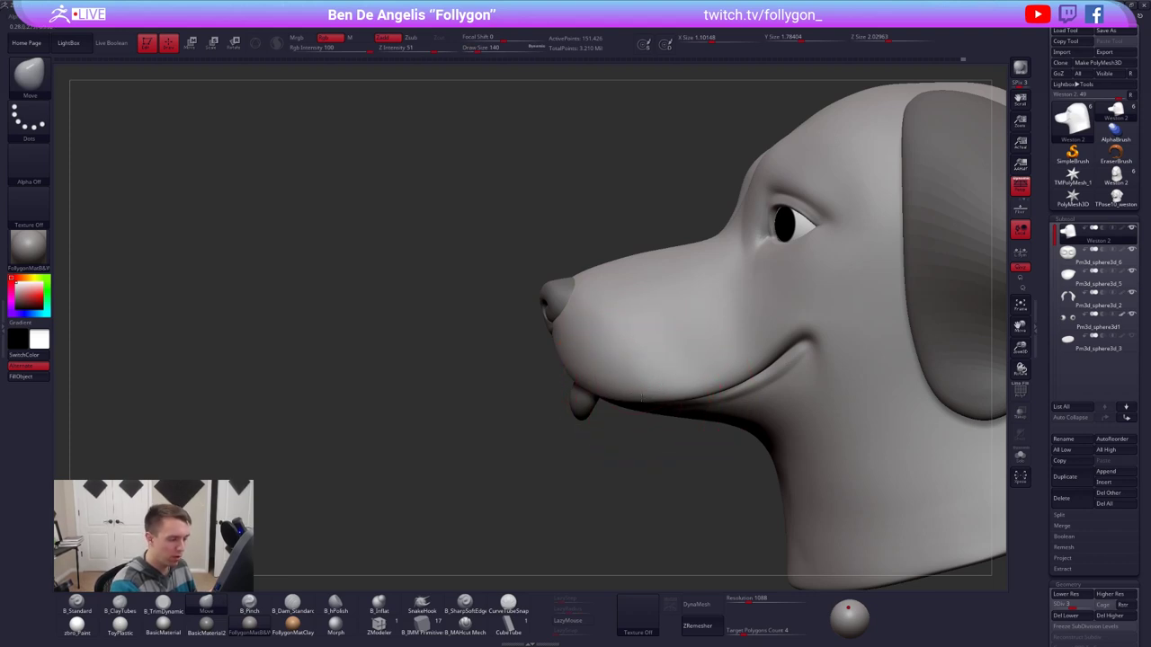
Step: Isolate the head to lasso-mask the lower jaw below the lip line, show all parts and invert the mask
right_drag(672, 420, 664, 284)
key(alt+s)
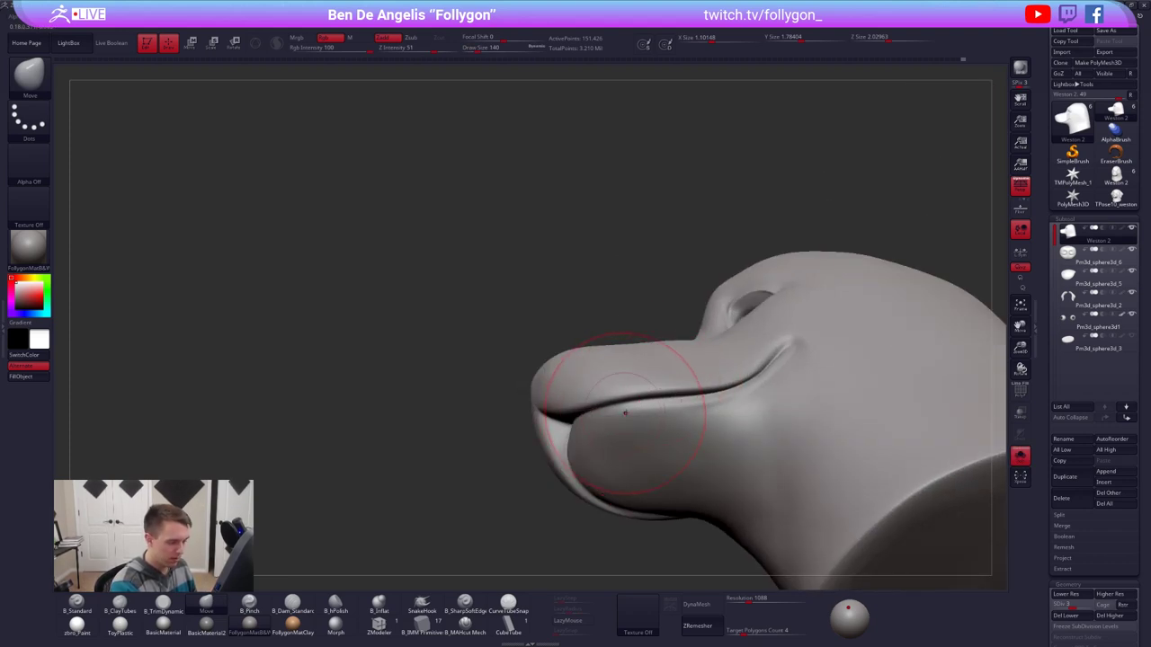
mouse_move(622, 411)
right_down()
mouse_move(643, 411)
mouse_move(642, 387)
right_up()
key(ctrl)
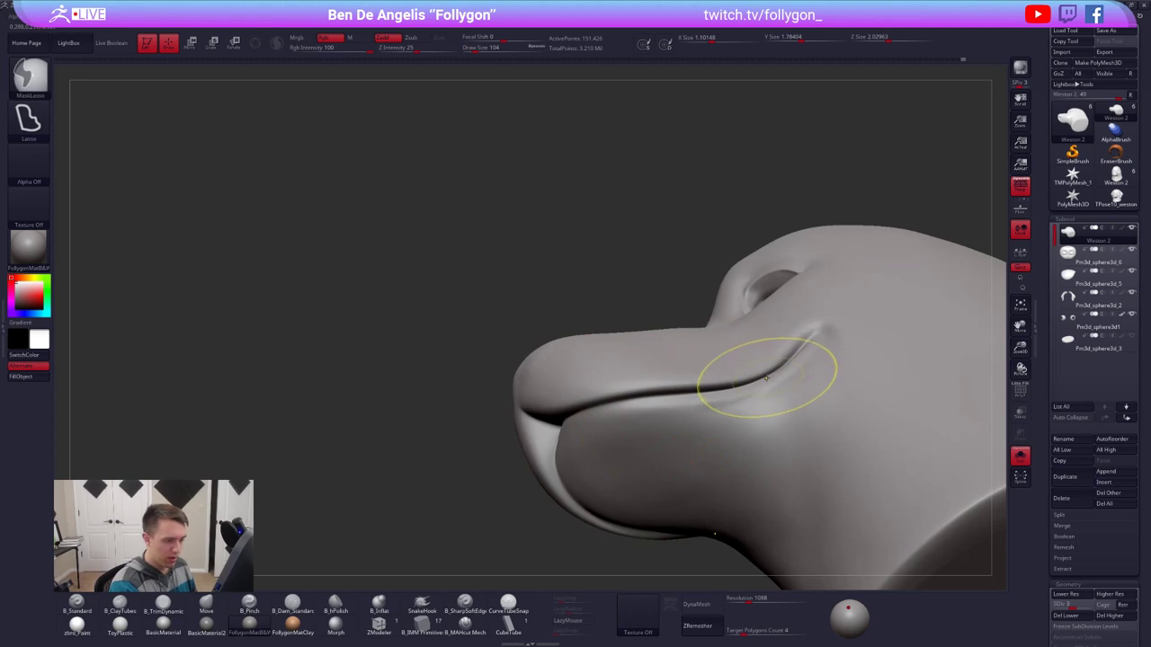
mouse_move(621, 385)
ctrl+mouse_down()
mouse_move(765, 396)
mouse_move(756, 498)
mouse_move(805, 463)
ctrl+mouse_up()
mouse_move(705, 351)
right_down()
mouse_move(740, 429)
mouse_move(641, 427)
right_up()
mouse_move(538, 381)
ctrl+alt+mouse_down()
mouse_move(674, 149)
mouse_move(485, 383)
ctrl+alt+mouse_up()
key(alt+s)
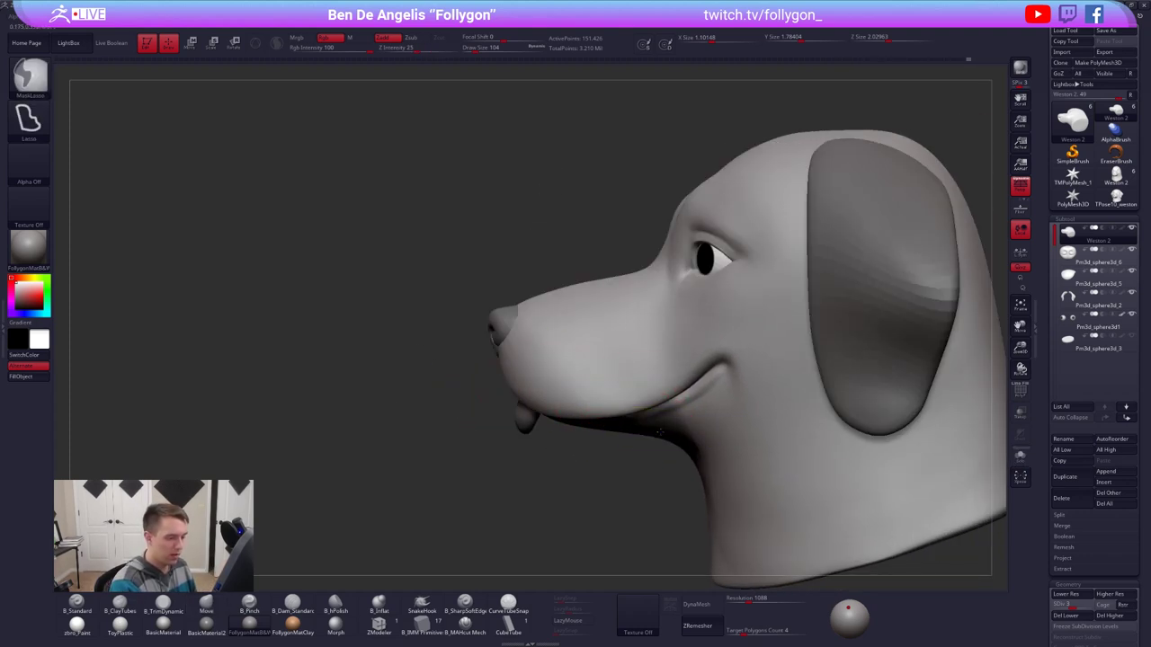
ctrl+click(638, 464)
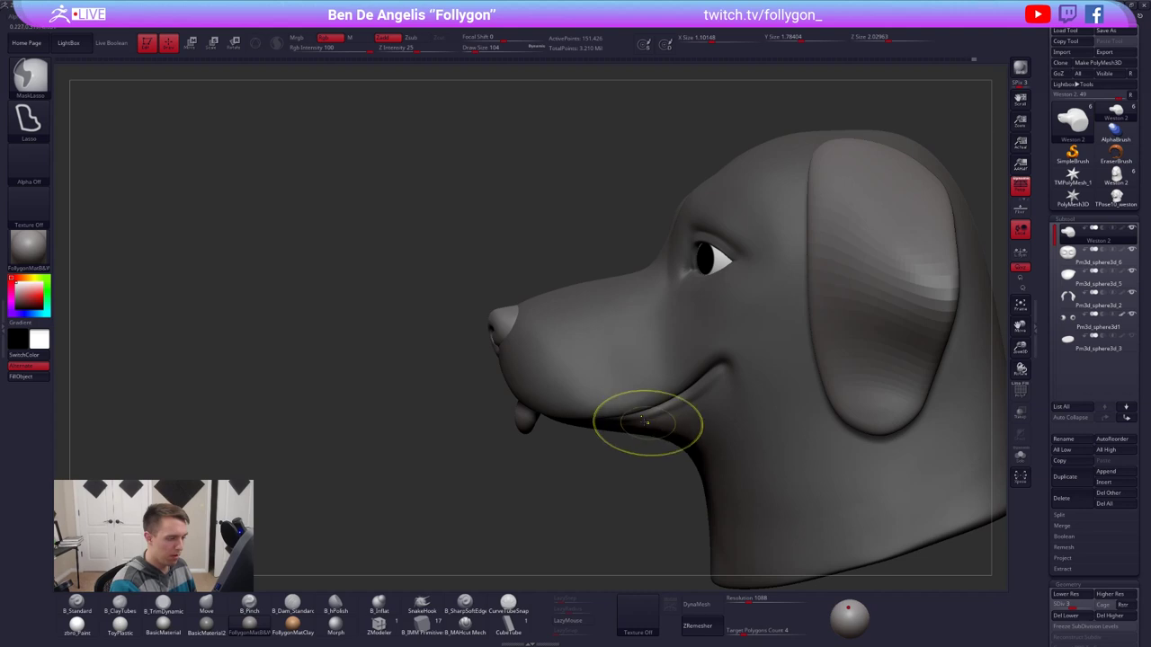
Step: Drop the head to subdivision level 1 and reshape the unmasked lower jaw with the Move brush at draw size 215
key(space)
drag(633, 423, 638, 423)
key(shift+d)
key(shift+d)
key(space)
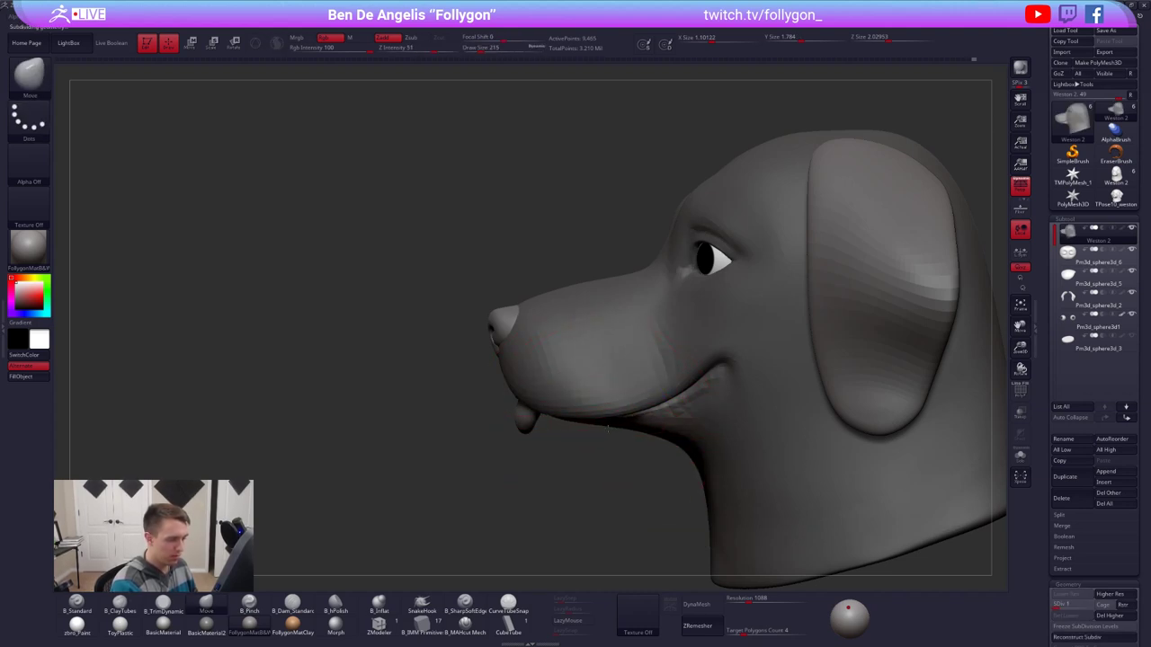
mouse_move(630, 432)
alt+mouse_down()
mouse_move(599, 398)
mouse_move(635, 371)
mouse_move(689, 447)
mouse_move(635, 469)
alt+mouse_up()
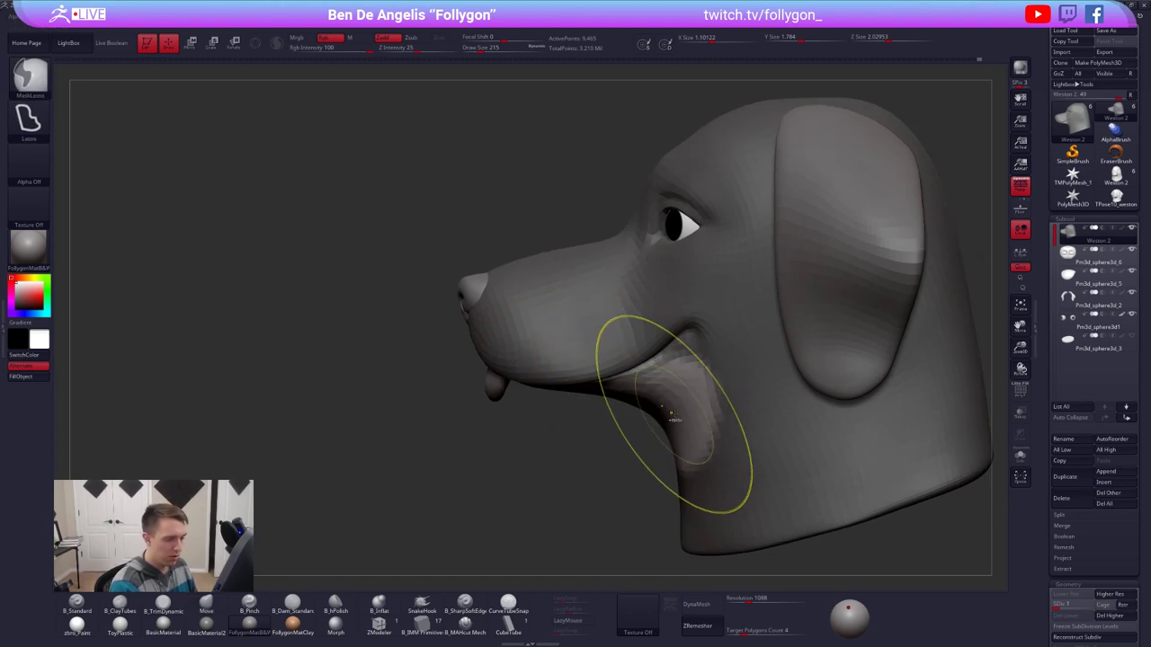
Step: Soften the mask edge around the lower jaw and inspect the jaw and throat from the side and below
ctrl+click(674, 417)
ctrl+click(673, 425)
ctrl+click(646, 449)
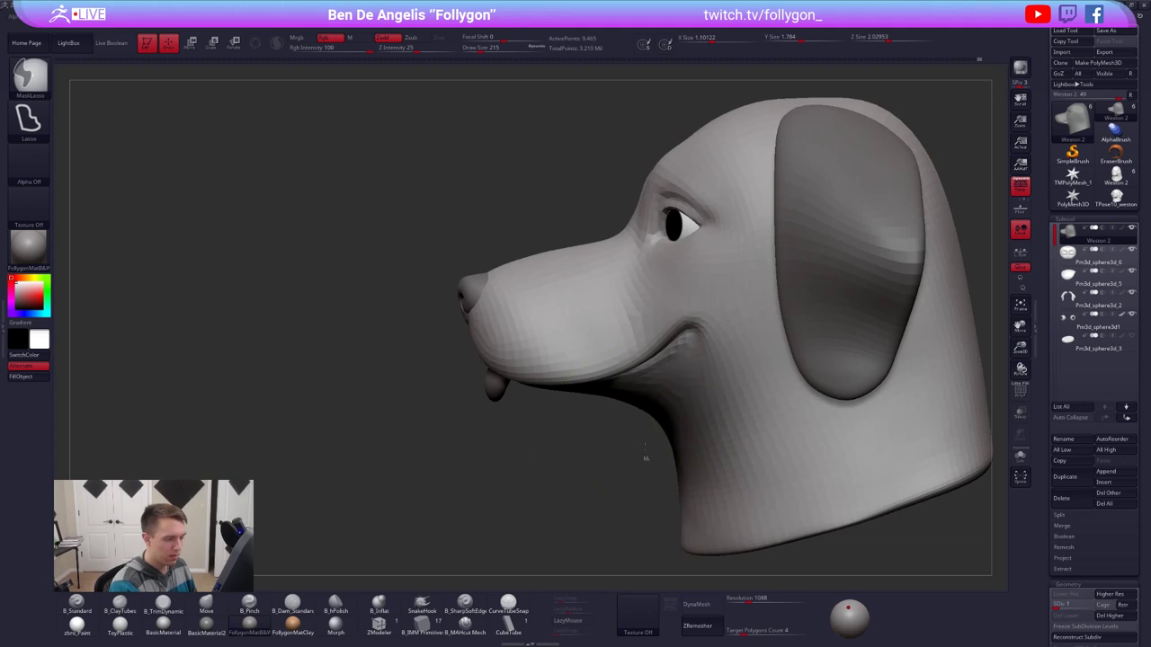
ctrl+click(645, 458)
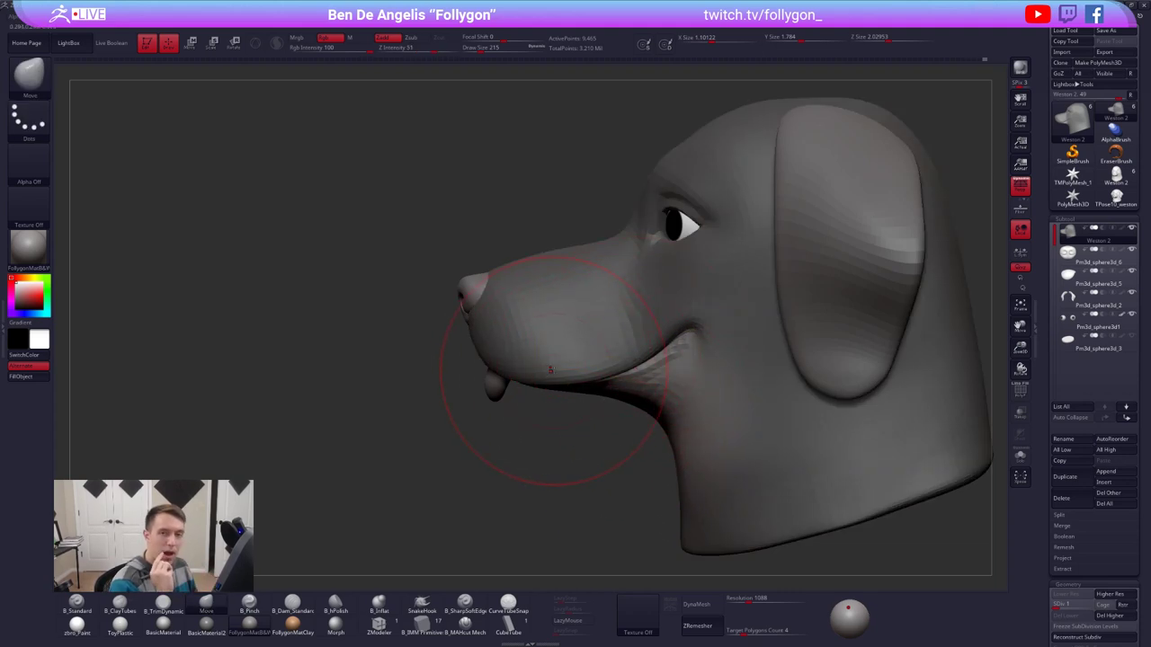
drag(602, 426, 846, 423)
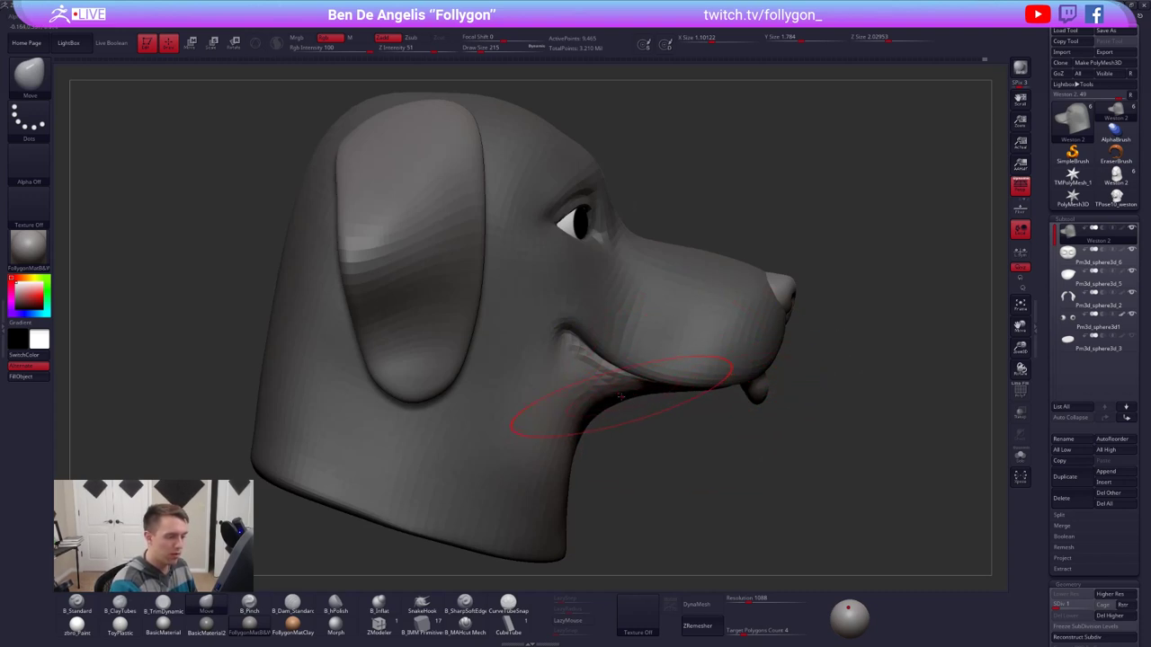
right_drag(621, 393, 638, 316)
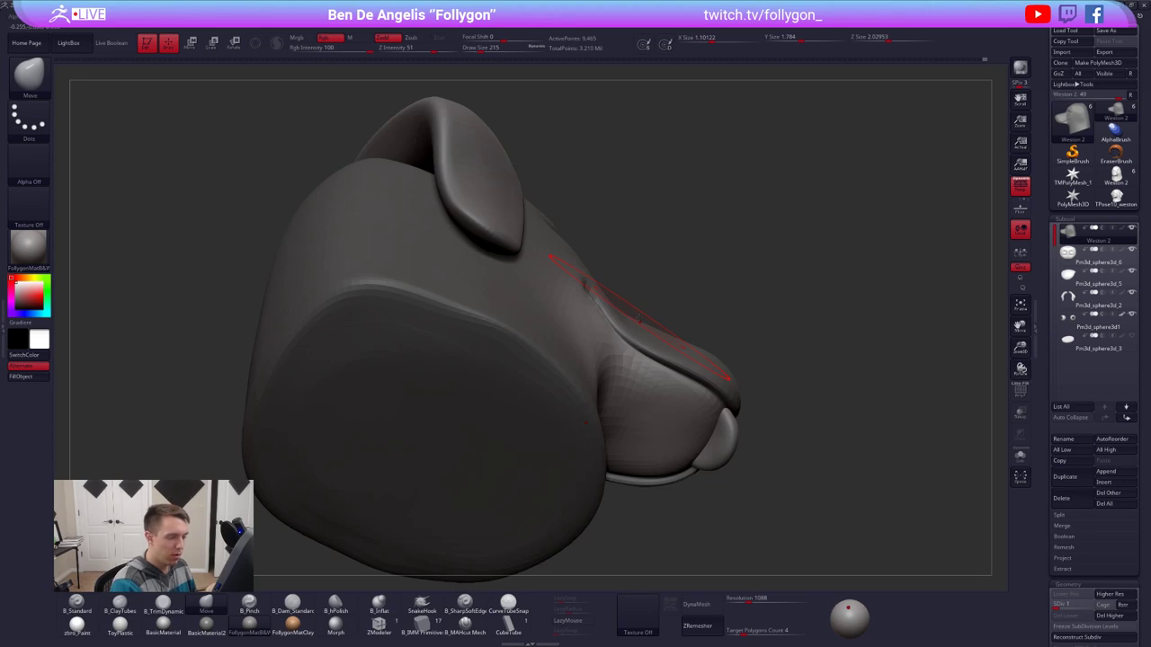
mouse_move(688, 391)
right_down()
mouse_move(585, 413)
mouse_move(558, 435)
mouse_move(713, 429)
mouse_move(684, 468)
mouse_move(593, 443)
mouse_move(622, 261)
mouse_move(619, 289)
mouse_move(585, 321)
mouse_move(583, 379)
right_up()
Step: Smooth the mouth corner and jaw transition at subdivision level 3 with ClayTubes as the active brush at draw size 61
key(d)
key(2)
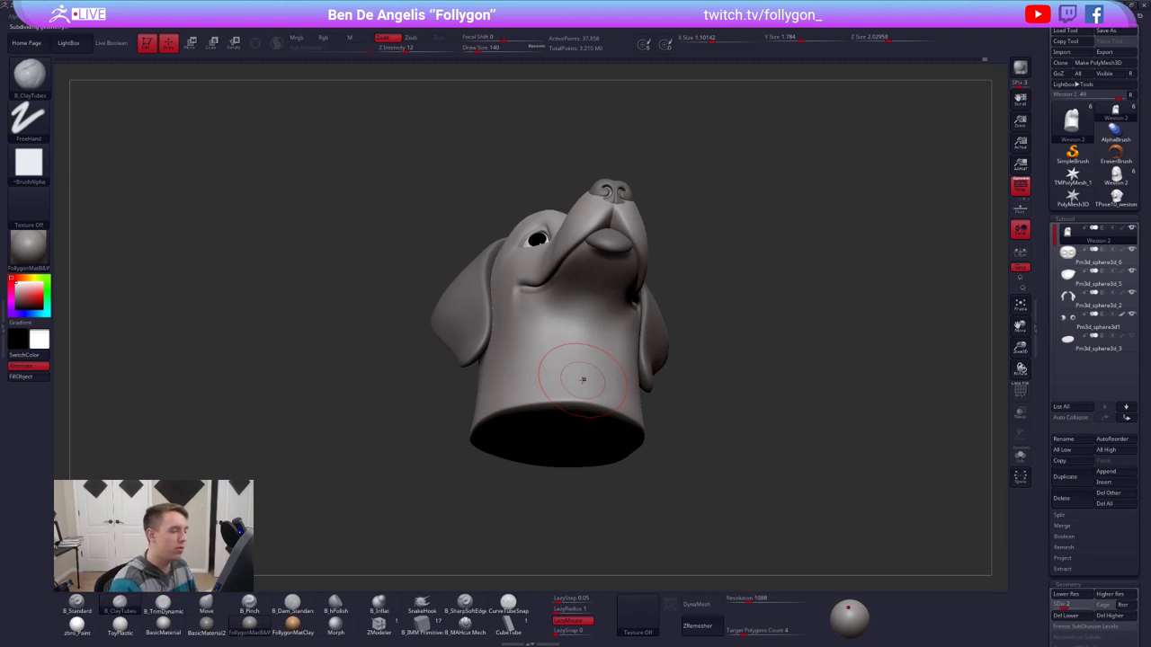
right_drag(584, 379, 615, 300)
key(space)
click(617, 292)
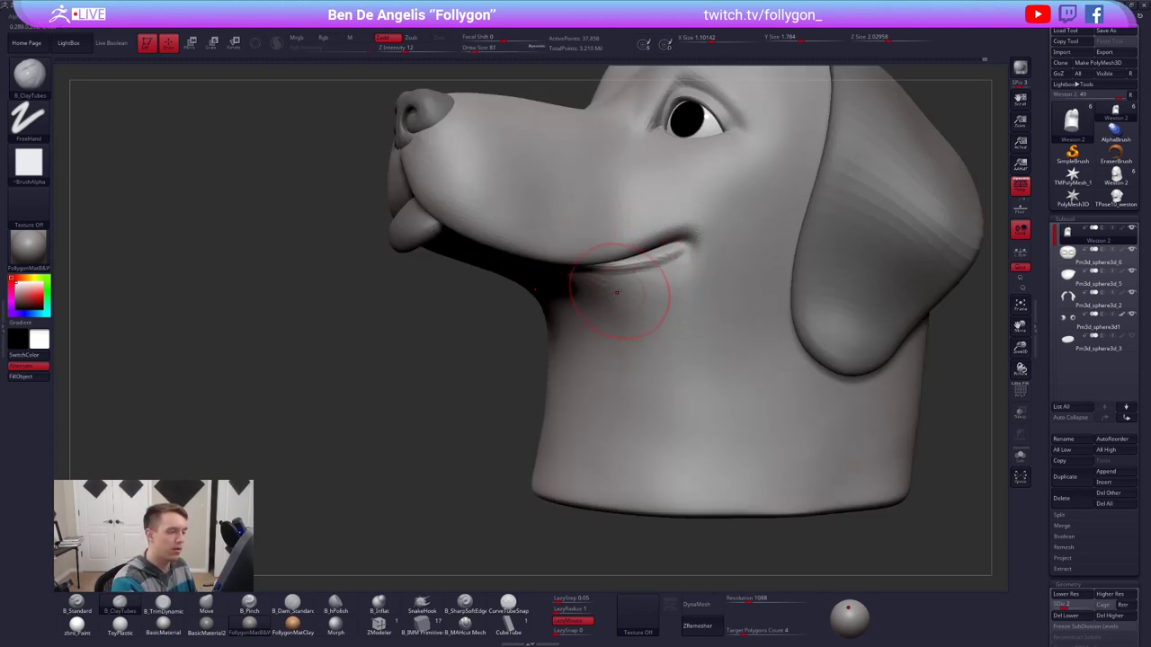
key(shift)
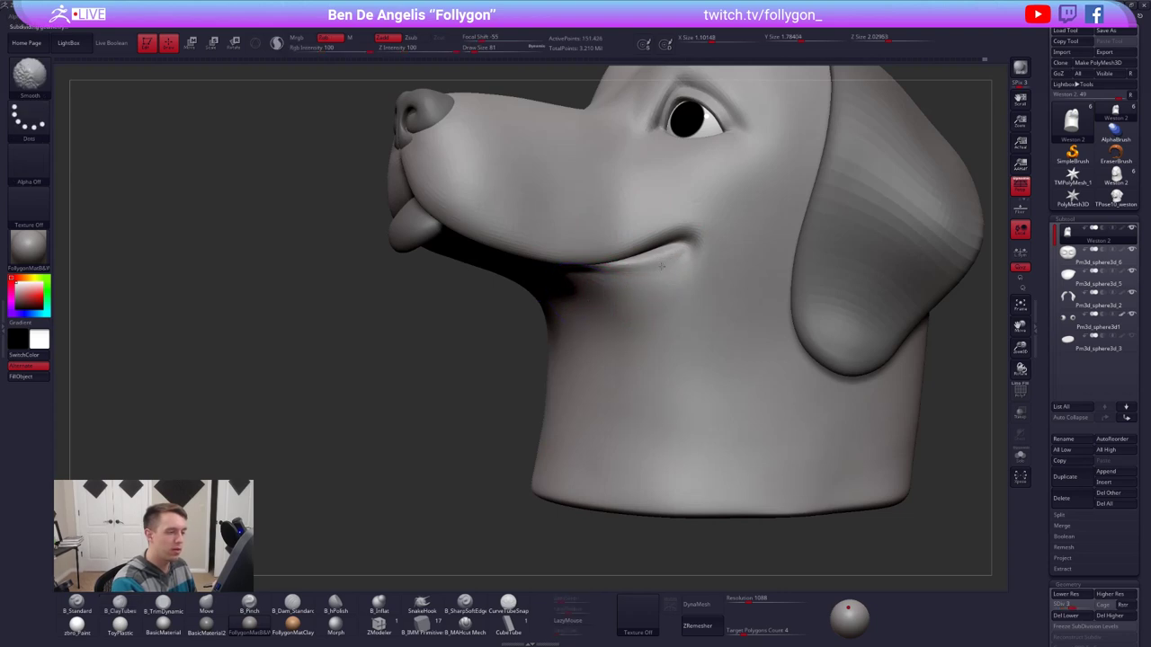
shift+drag(662, 266, 624, 311)
right_drag(622, 323, 624, 293)
shift+drag(633, 291, 664, 277)
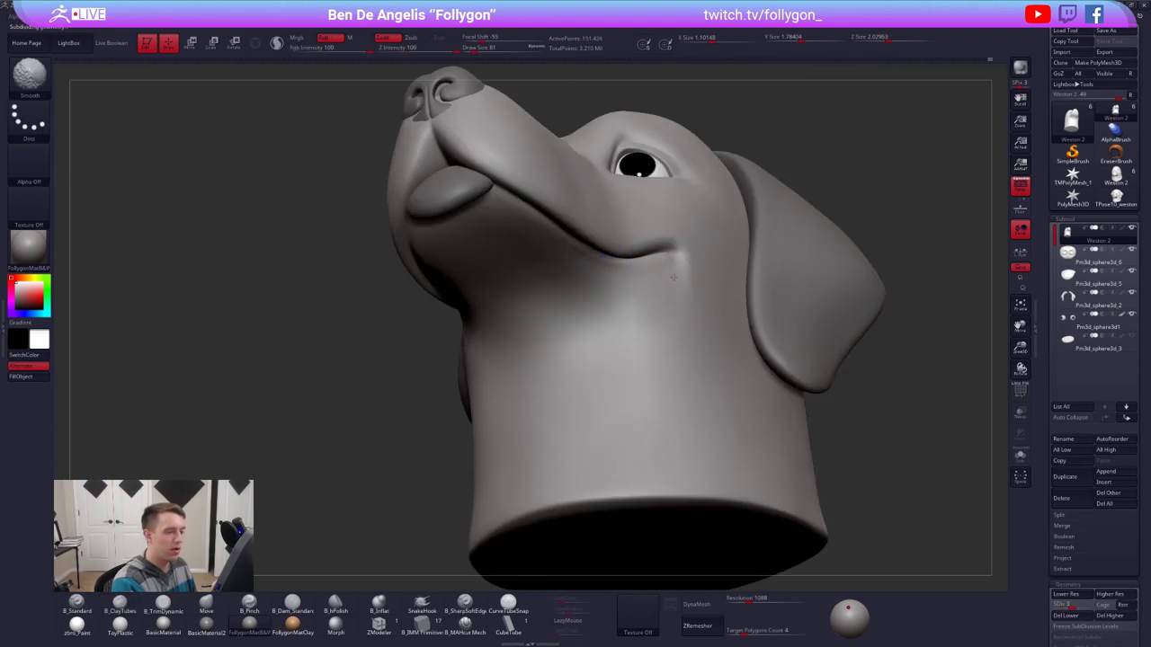
right_drag(544, 267, 578, 329)
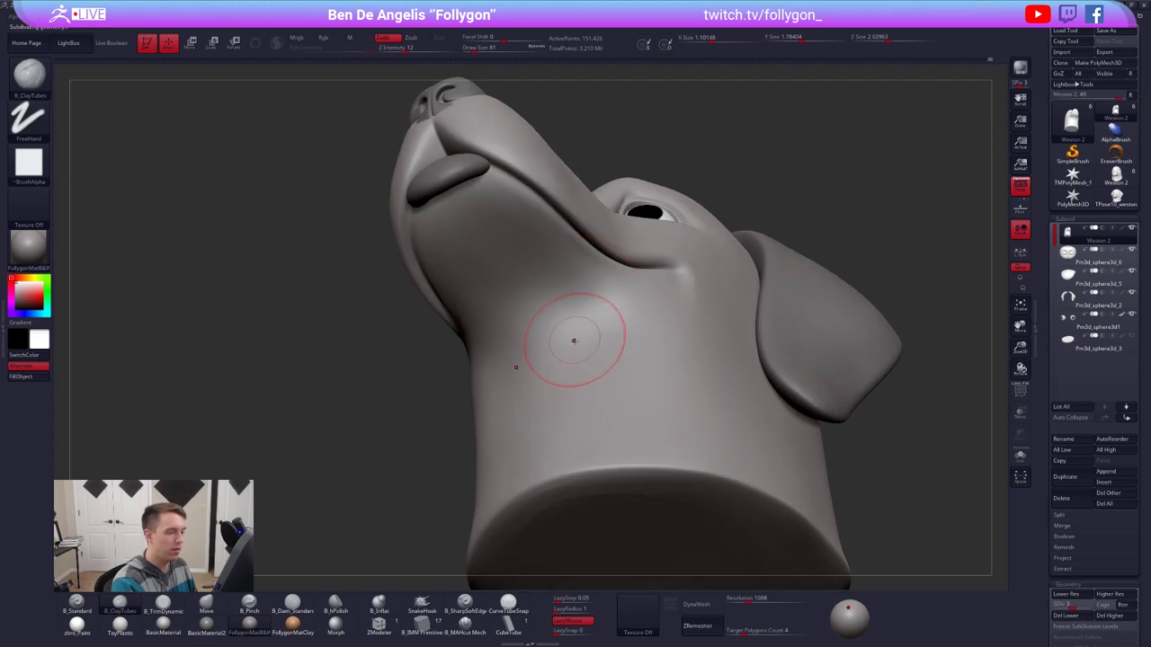
Step: Smooth the throat below the mouth corner with the draw size raised to 121
key(space)
key(shift)
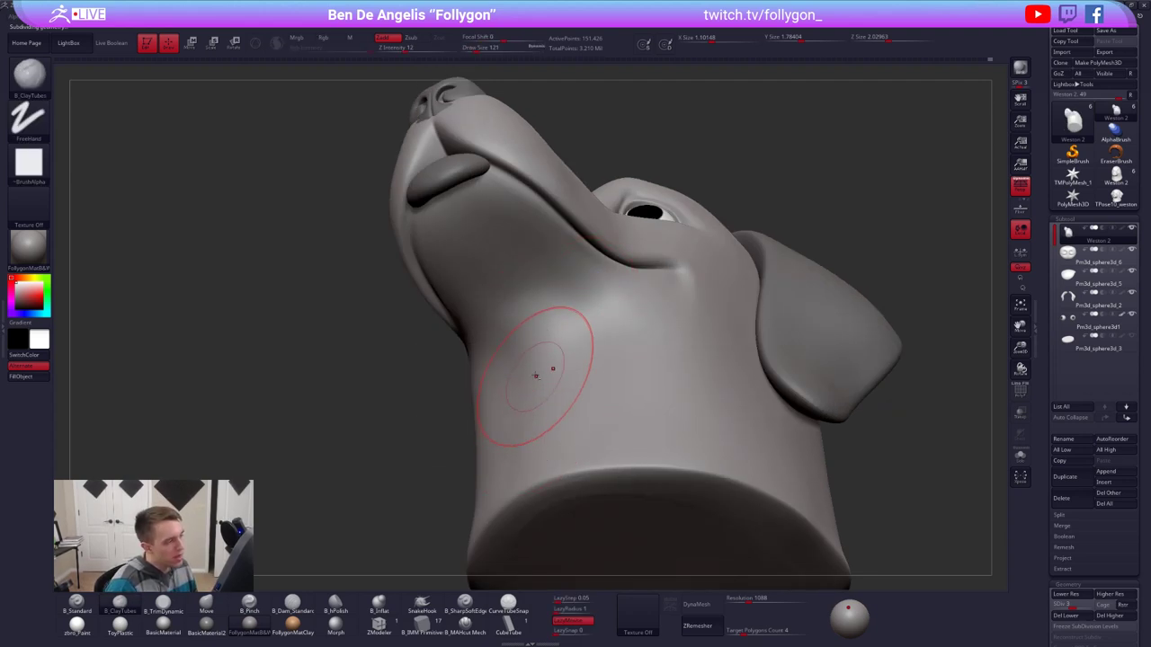
ctrl+right_drag(544, 374, 664, 396)
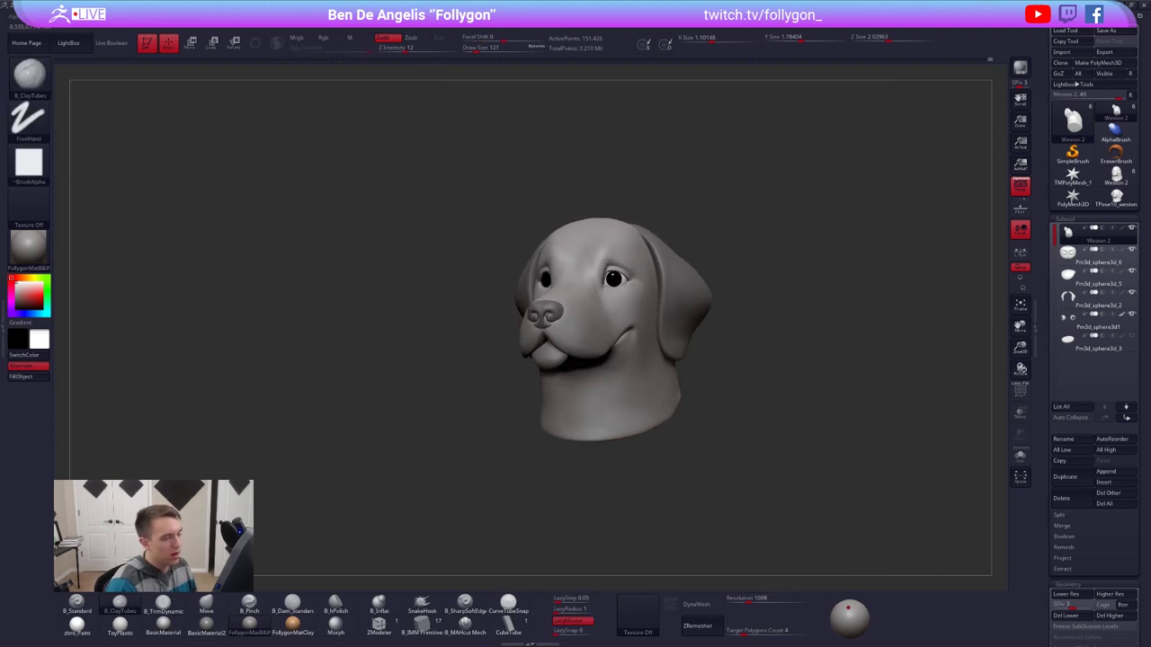
Step: Browse the reference photos to the dalmatians artwork, compare its muzzle and neck with the sculpt, and move the viewer away
drag(1150, 193, 898, 160)
key(Right)
key(Right)
scroll(890, 281, down, 2)
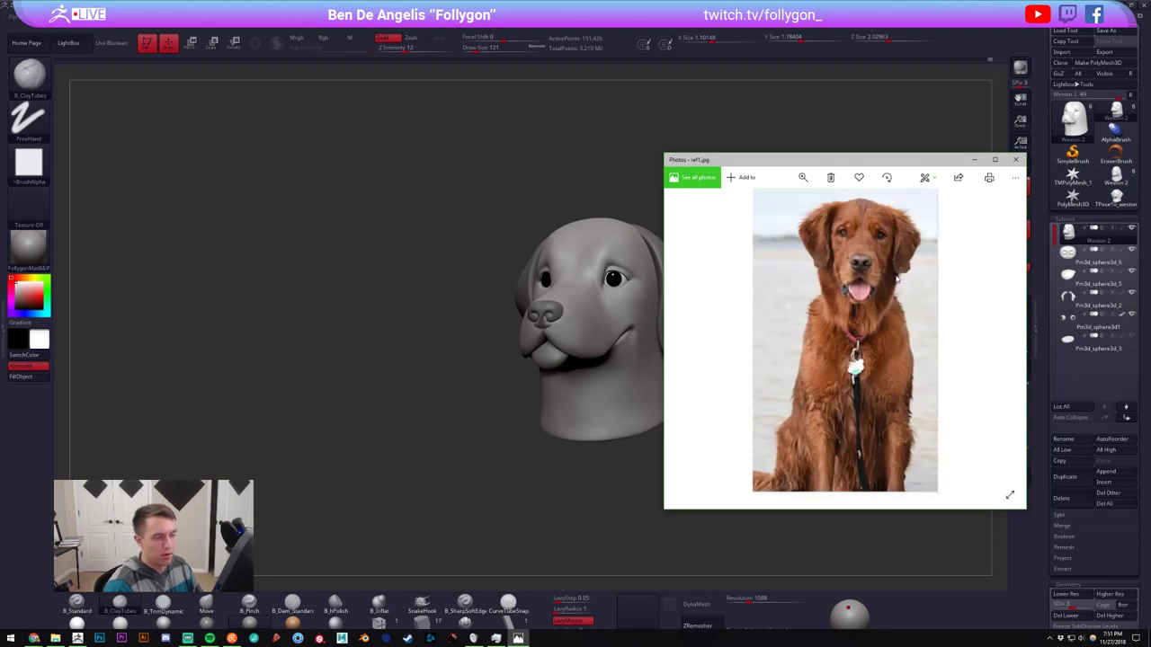
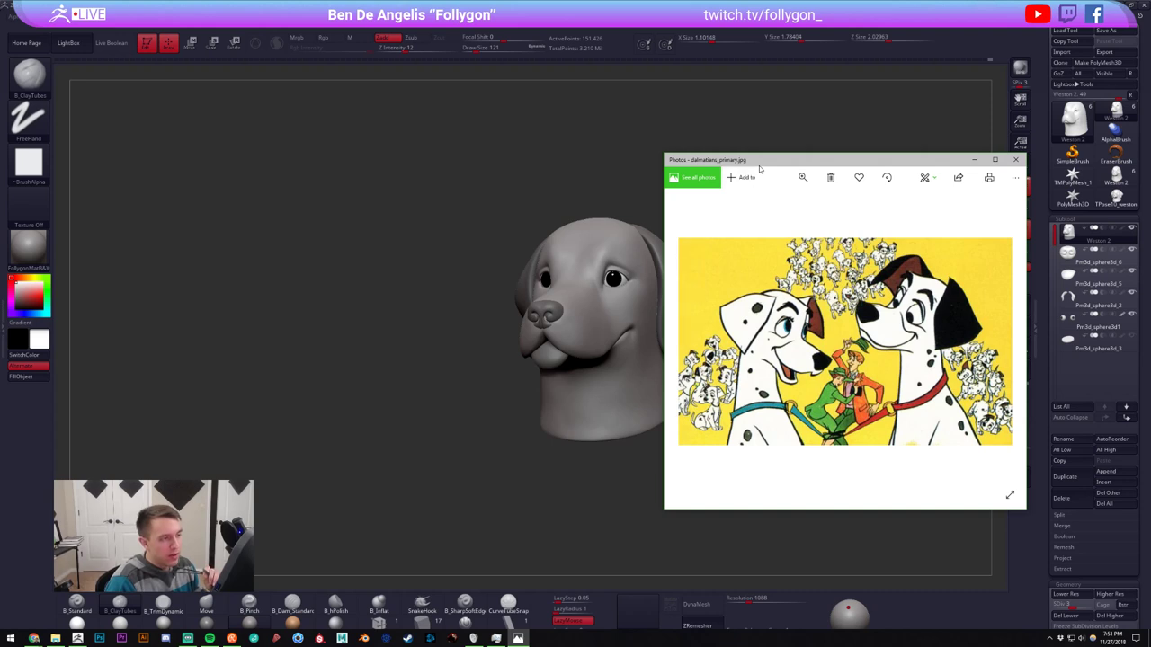
drag(759, 160, 663, 160)
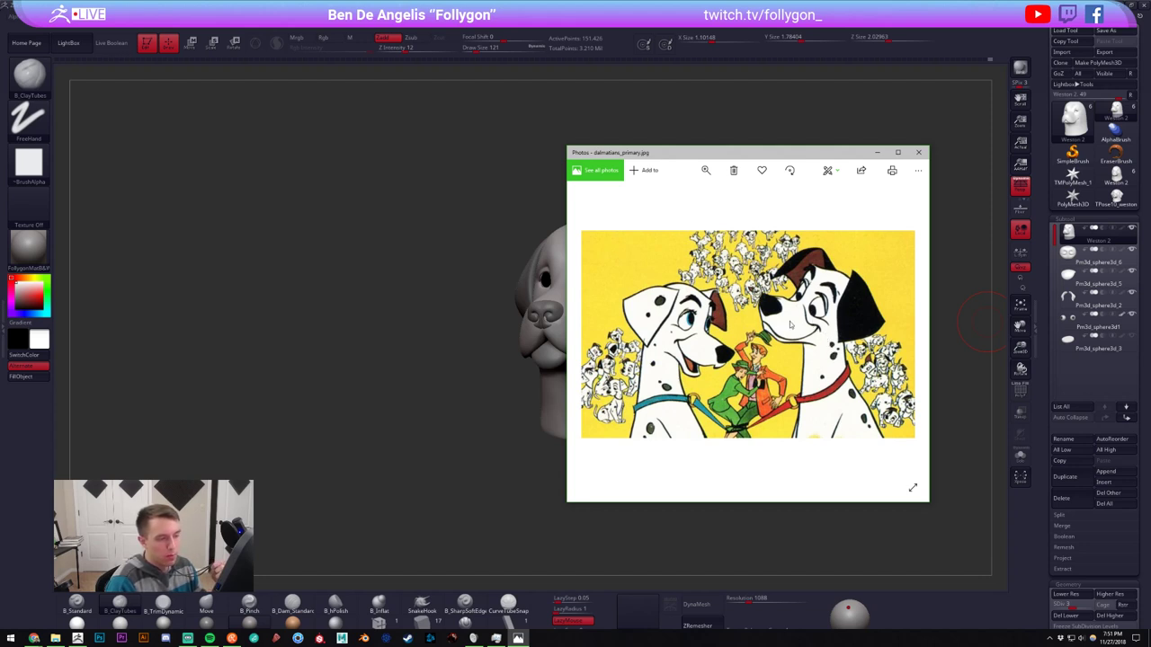
drag(791, 151, 698, 155)
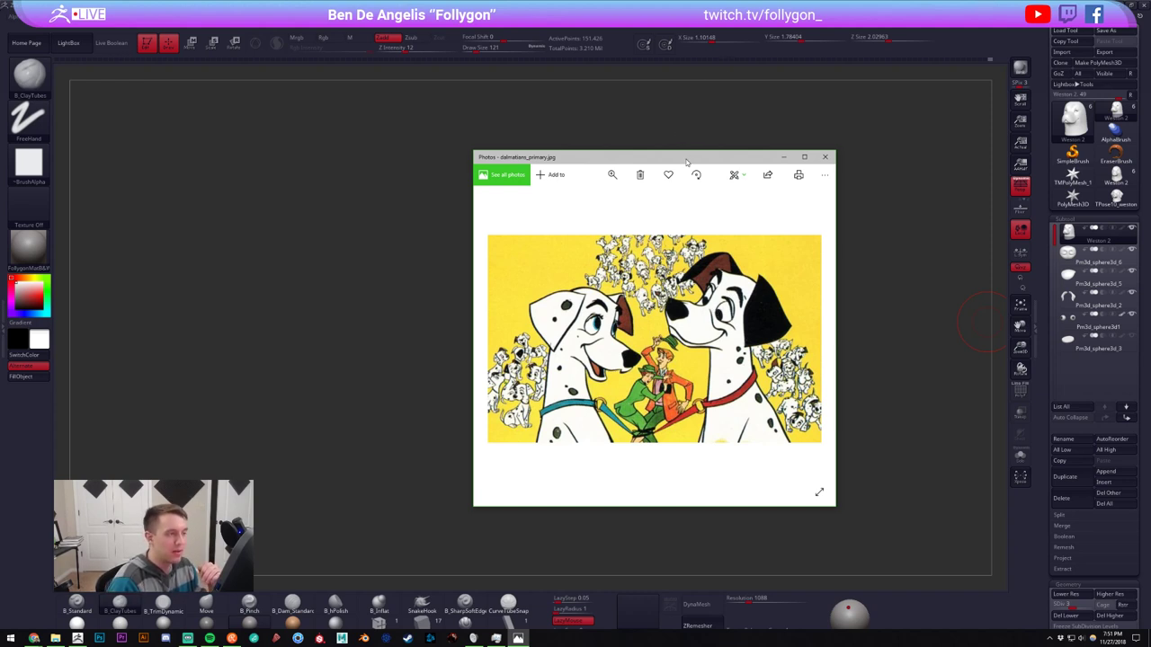
drag(686, 162, 1150, 135)
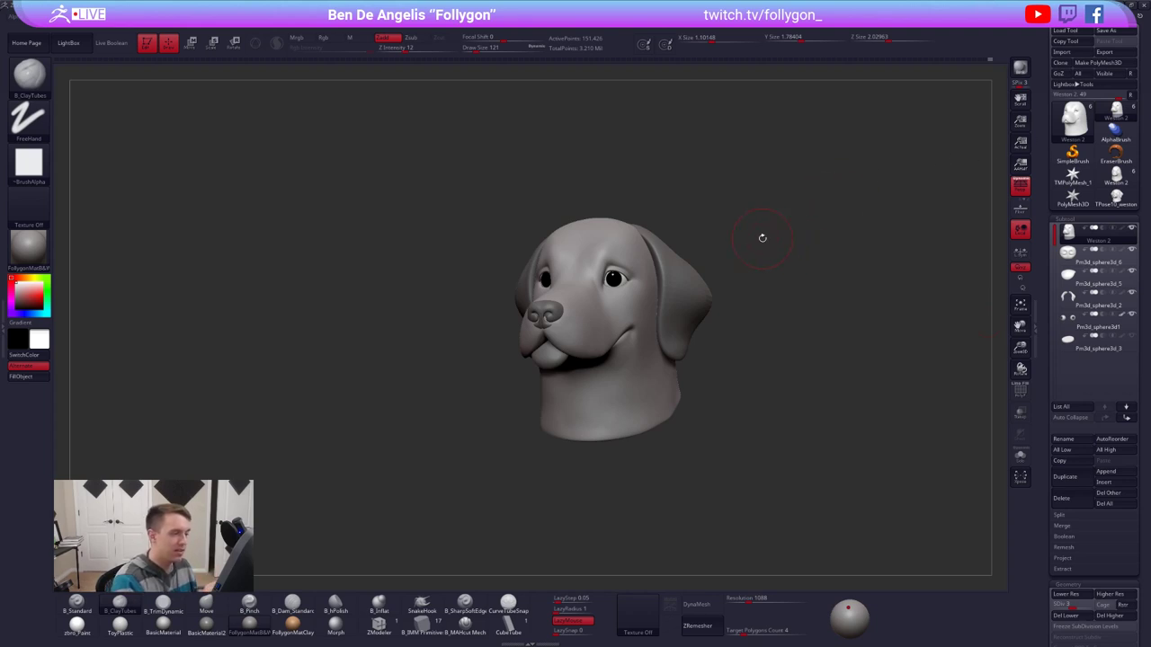
Step: Isolate the head and sharpen the rim of the neck base with the Pinch brush at draw size 121
alt+drag(762, 238, 809, 335)
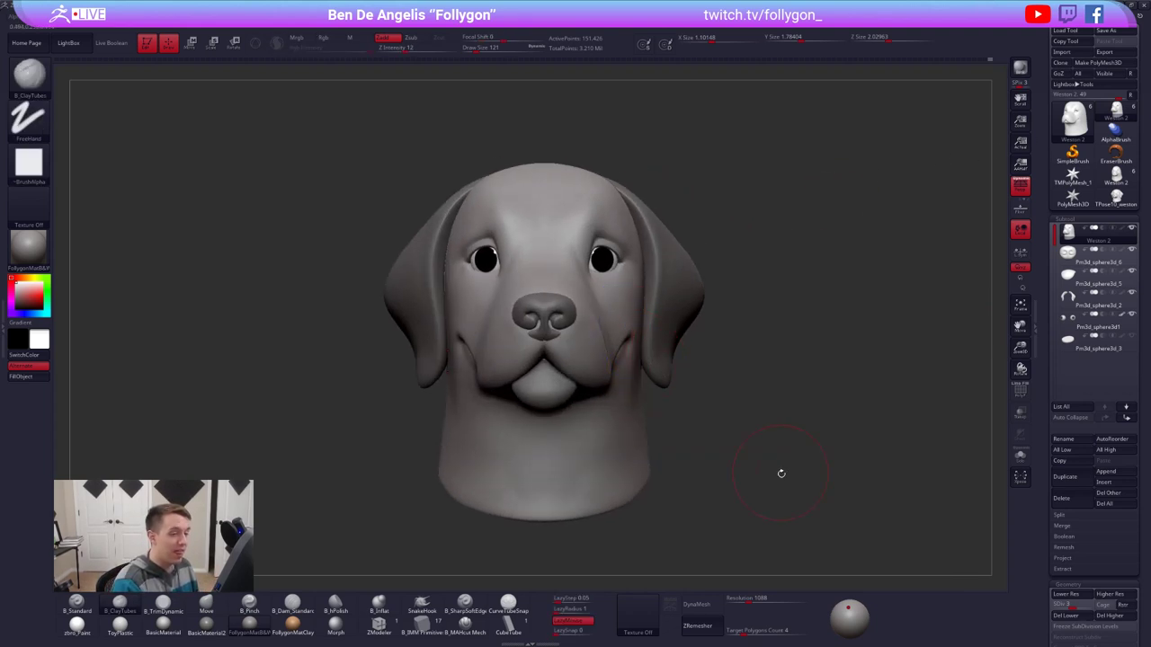
mouse_move(782, 473)
mouse_down()
mouse_move(790, 504)
mouse_move(753, 483)
mouse_move(786, 440)
mouse_move(671, 419)
mouse_move(694, 423)
mouse_move(663, 348)
mouse_move(663, 380)
mouse_move(665, 366)
mouse_up()
key(5)
mouse_move(666, 366)
right_down()
mouse_move(662, 396)
mouse_move(671, 352)
right_up()
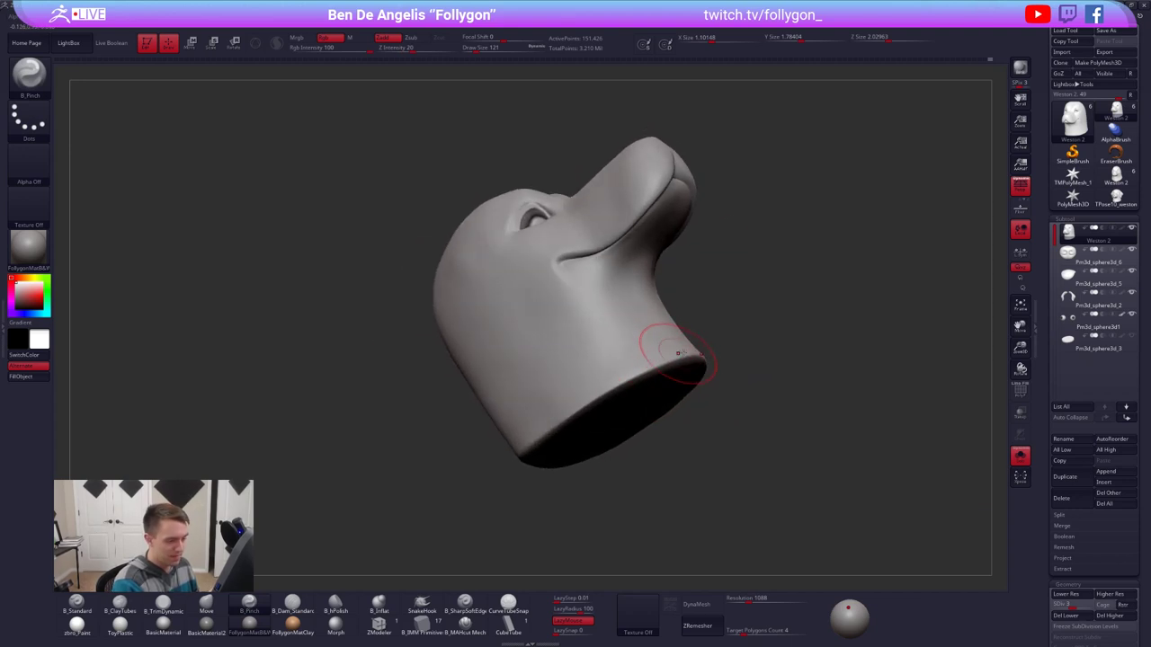
drag(620, 377, 588, 381)
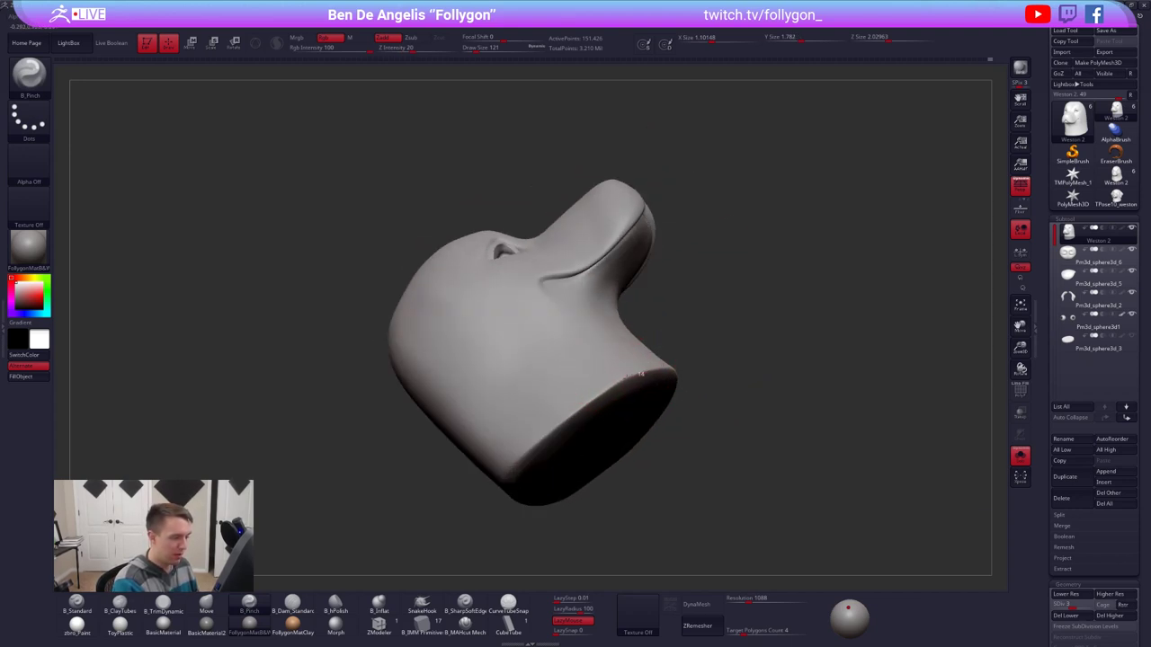
mouse_move(501, 463)
right_down()
mouse_move(543, 378)
mouse_move(570, 387)
right_up()
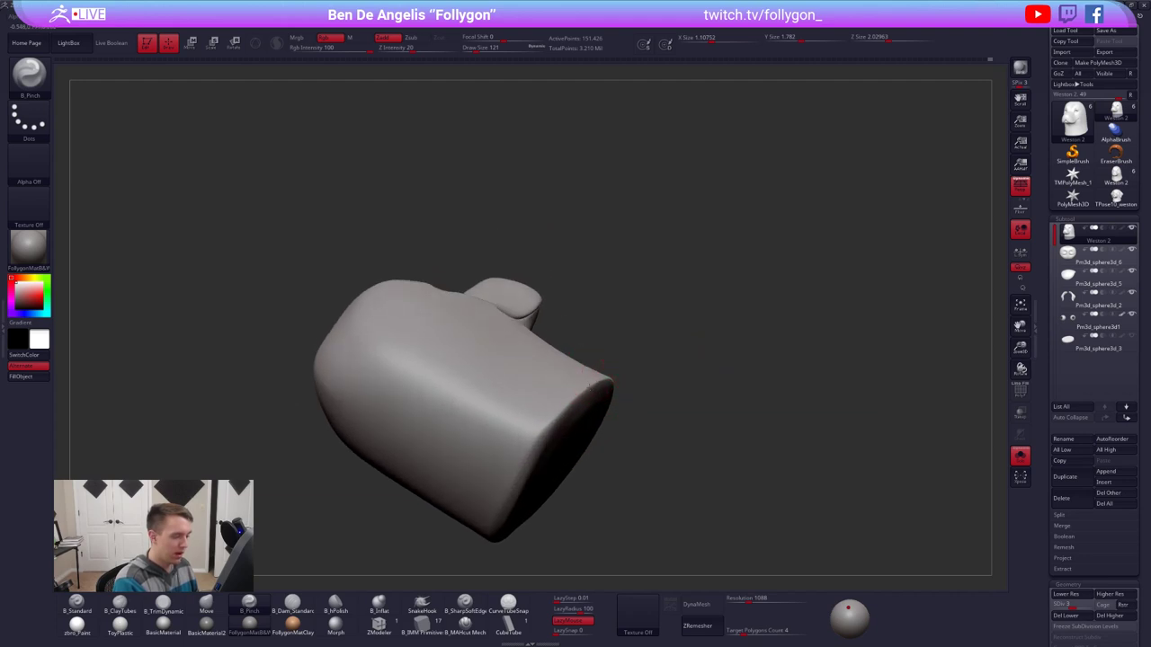
mouse_move(563, 409)
mouse_down()
mouse_move(501, 504)
mouse_move(548, 433)
mouse_move(526, 482)
mouse_move(578, 374)
mouse_up()
right_drag(578, 374, 582, 364)
Step: Flatten the underside of the neck base with the TrimDynamic brush at draw size 192
key(space)
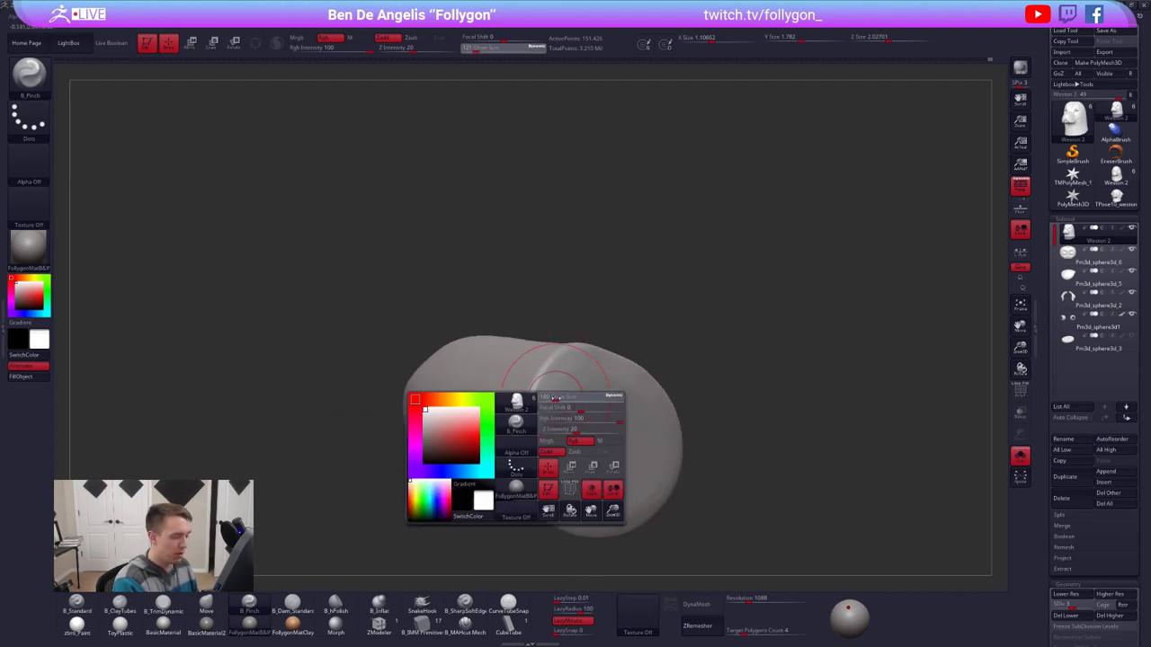
right_drag(579, 413, 552, 411)
key(3)
key(space)
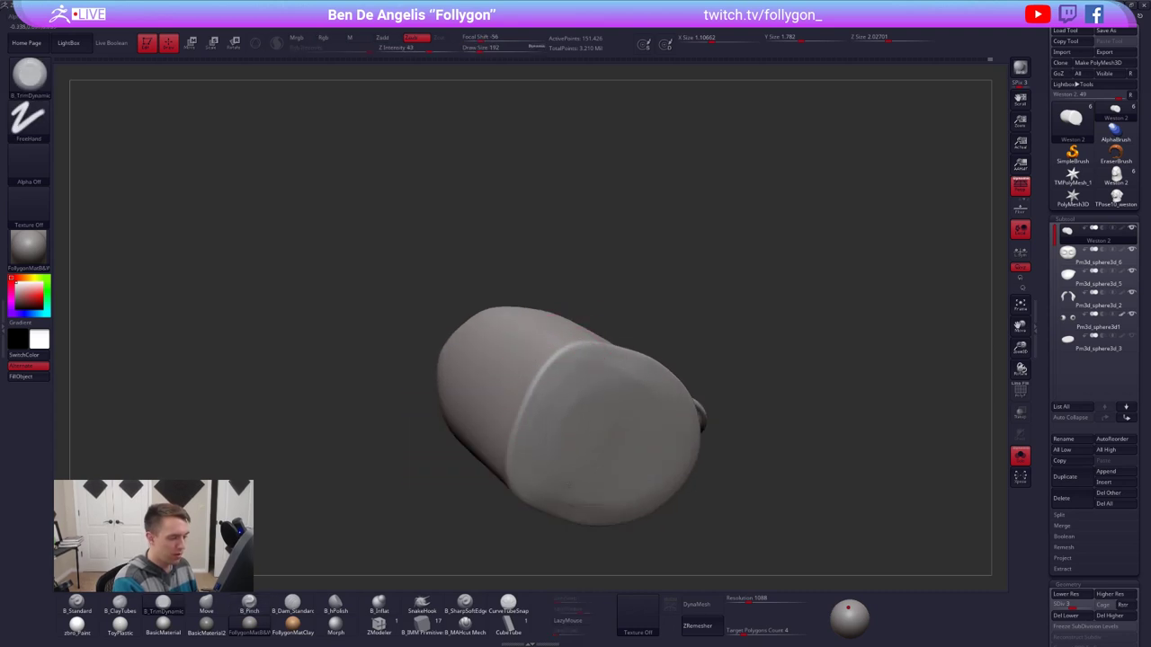
drag(532, 388, 530, 416)
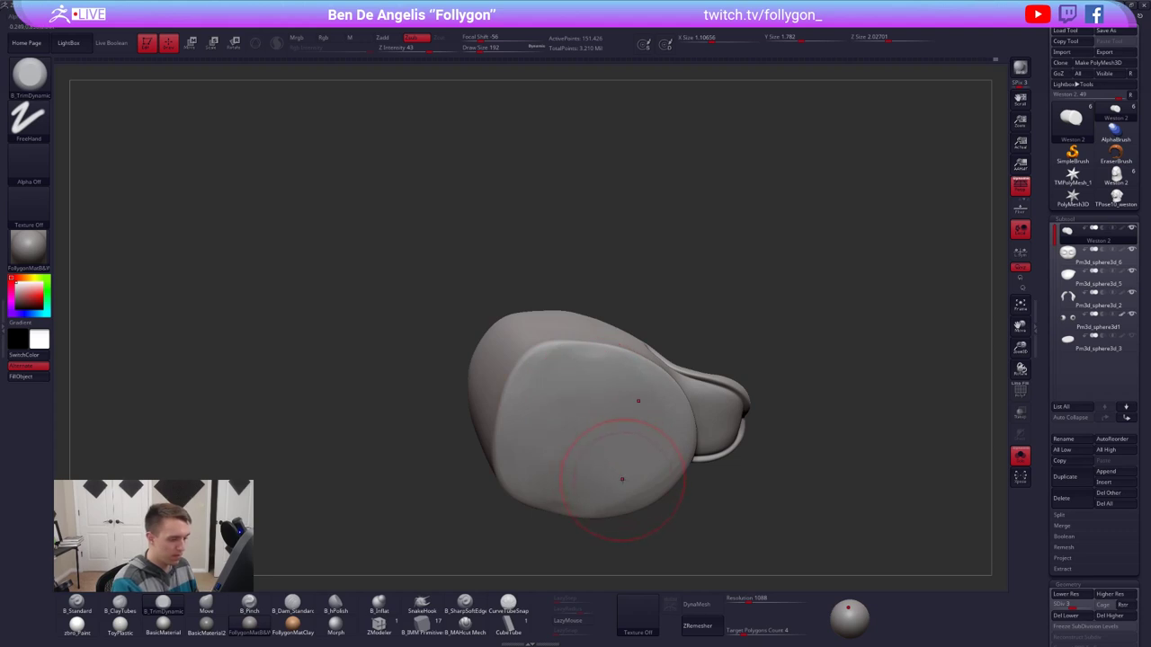
mouse_move(663, 445)
mouse_down()
mouse_move(642, 501)
mouse_move(555, 414)
mouse_up()
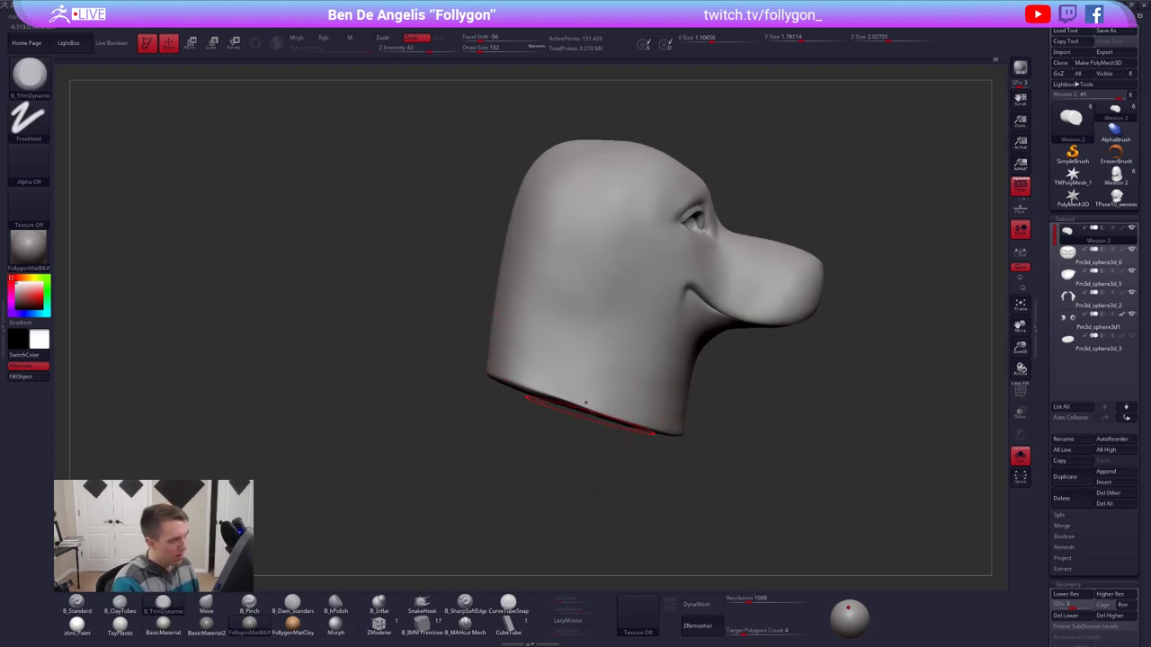
Step: Try to clip the neck base flat with the ClipCurve brush in side view
key(ctrl+shift+space)
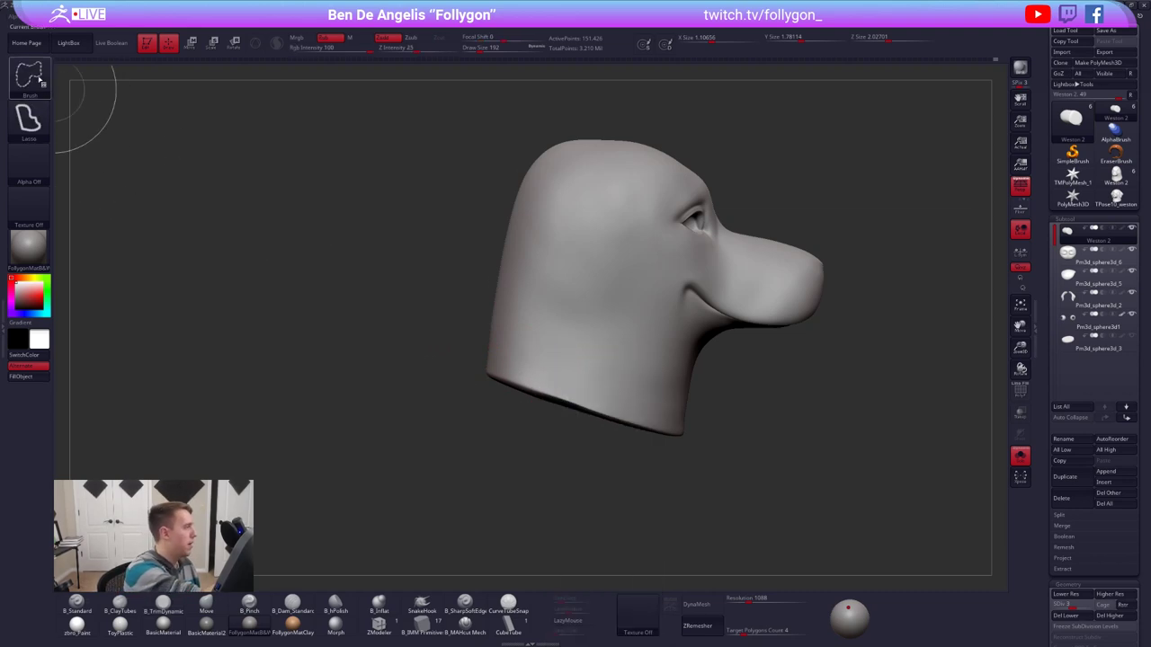
click(28, 74)
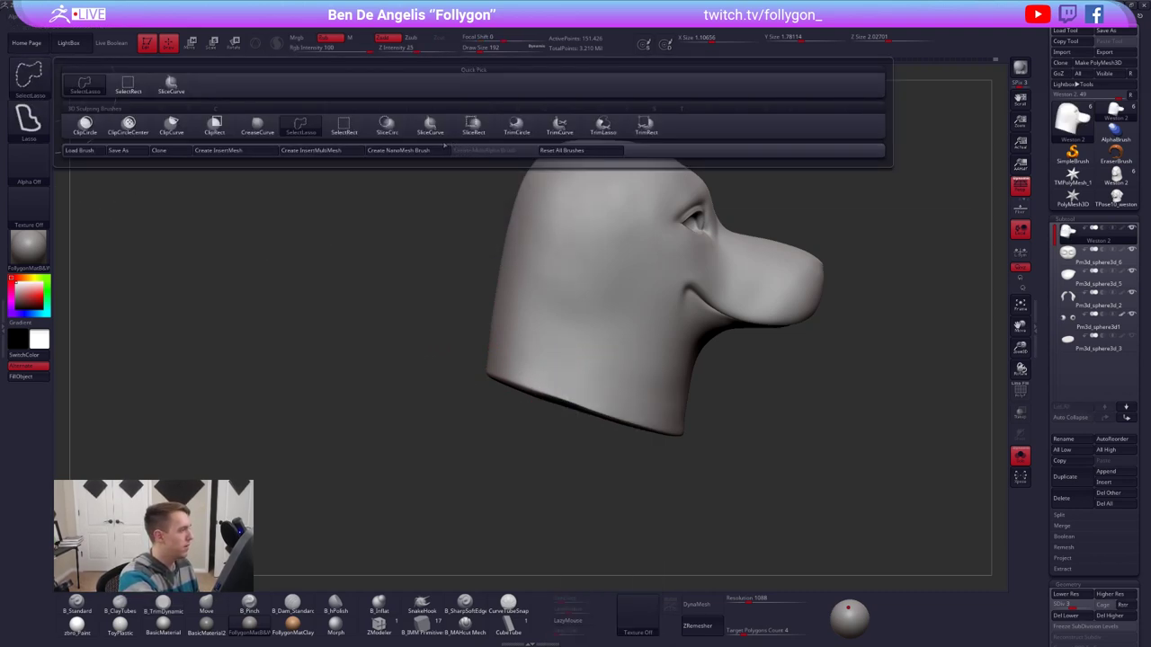
click(172, 126)
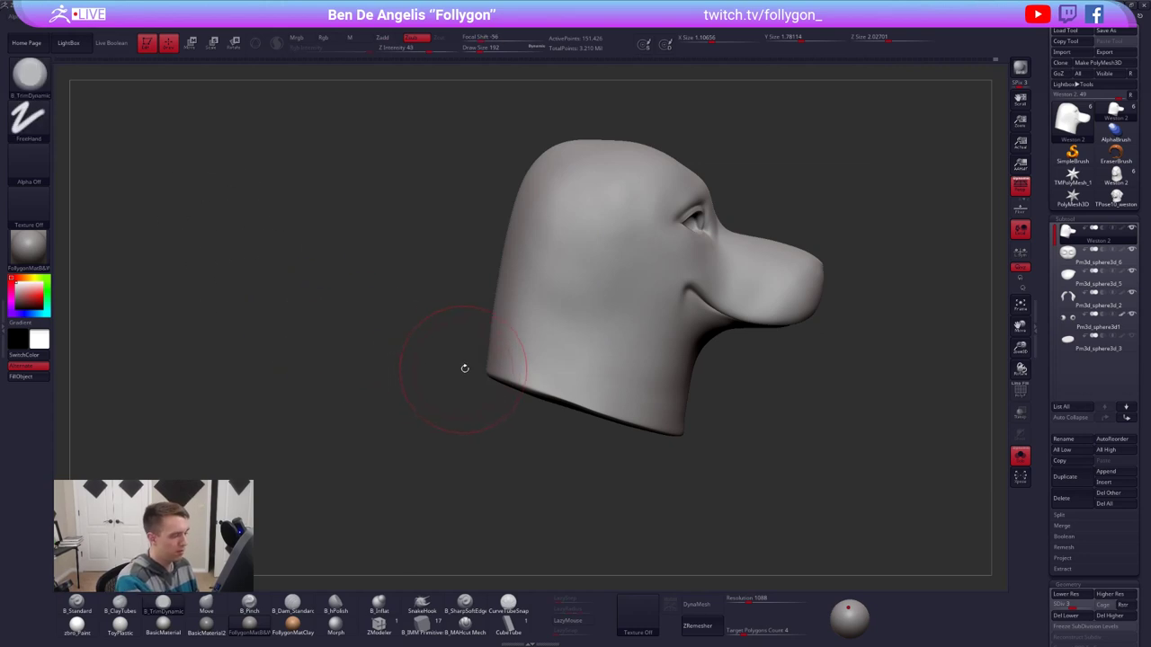
mouse_move(482, 373)
ctrl+shift+mouse_down()
mouse_move(674, 424)
mouse_move(623, 397)
mouse_move(814, 474)
mouse_move(380, 354)
mouse_move(373, 347)
mouse_move(400, 343)
mouse_move(389, 312)
mouse_move(396, 250)
mouse_move(390, 353)
ctrl+shift+mouse_up()
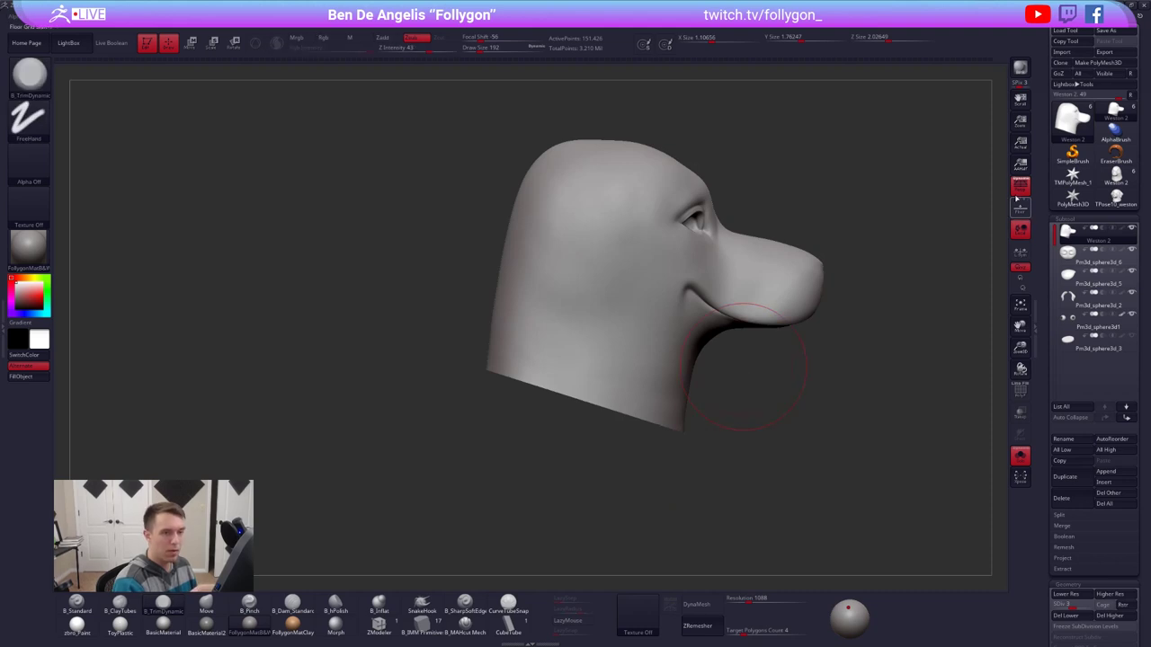
Step: Turn off perspective and delete the head's lower subdivision levels from its highest level
click(1019, 190)
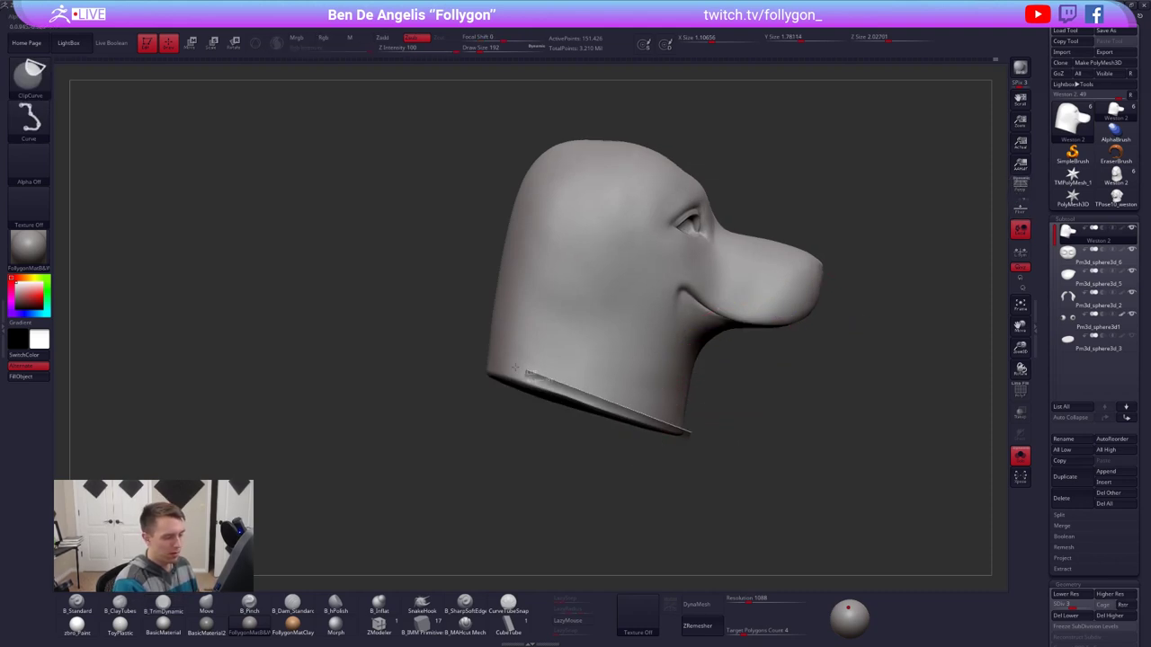
mouse_move(690, 435)
ctrl+shift+mouse_down()
mouse_move(474, 360)
mouse_move(466, 368)
ctrl+shift+mouse_up()
mouse_move(617, 452)
mouse_down()
mouse_move(641, 391)
mouse_move(629, 454)
mouse_move(662, 447)
mouse_up()
key(ctrl+d)
click(1083, 615)
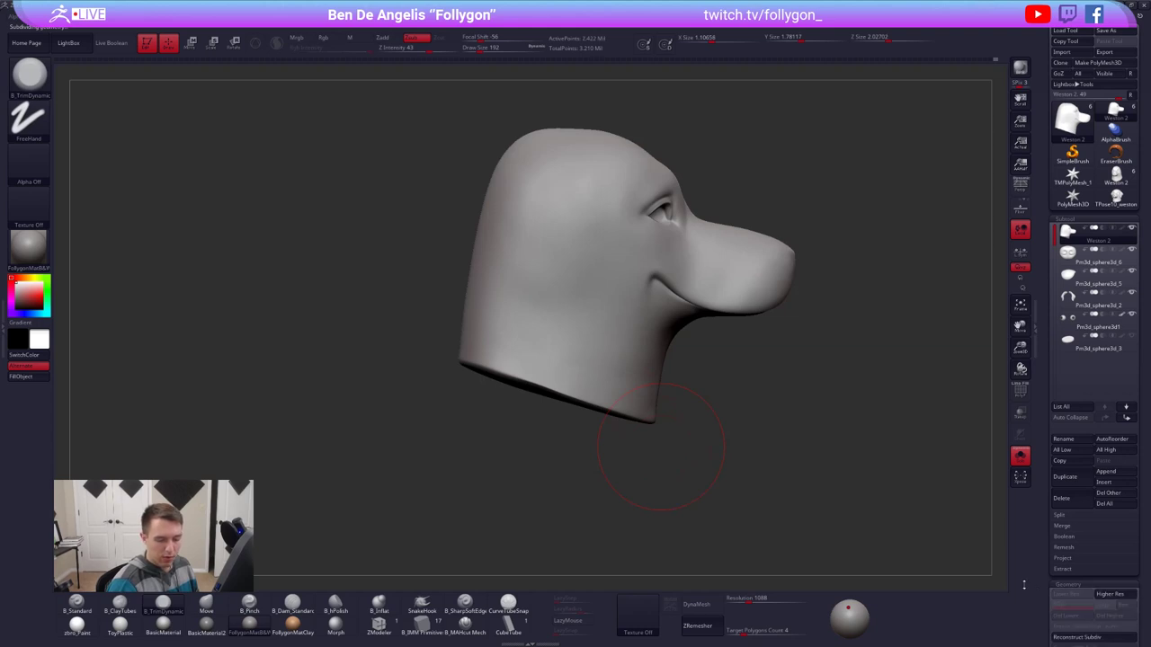
Step: Slice across the neck base in side view with SliceCurve and remove the part below the cut
key(space)
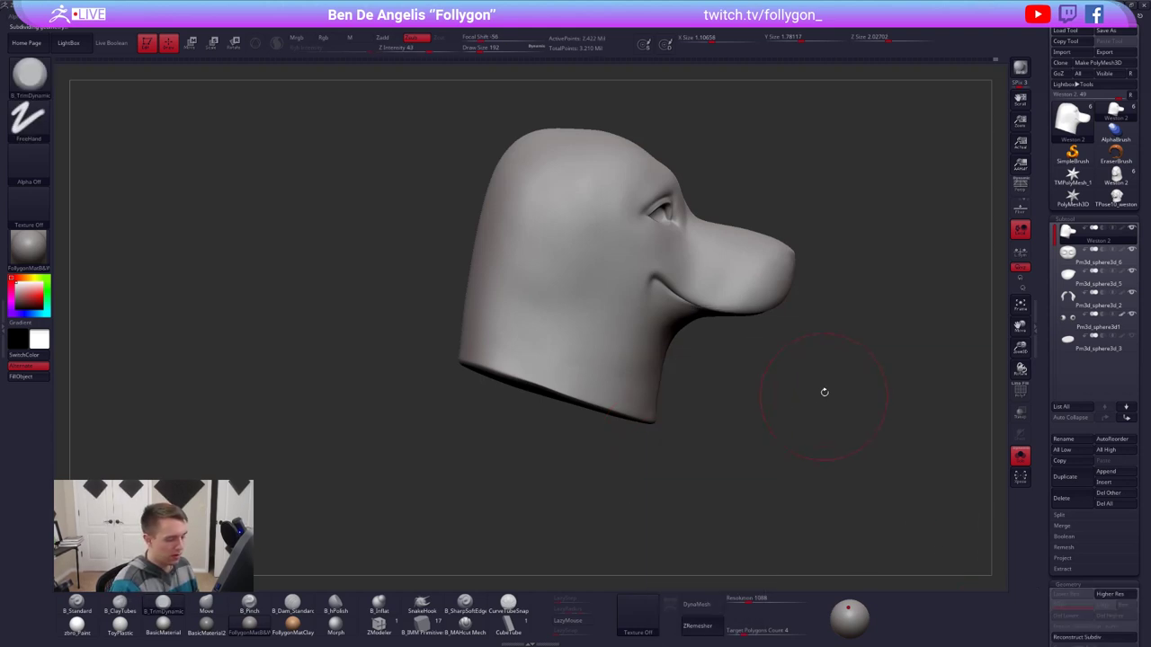
ctrl+shift+drag(661, 420, 455, 352)
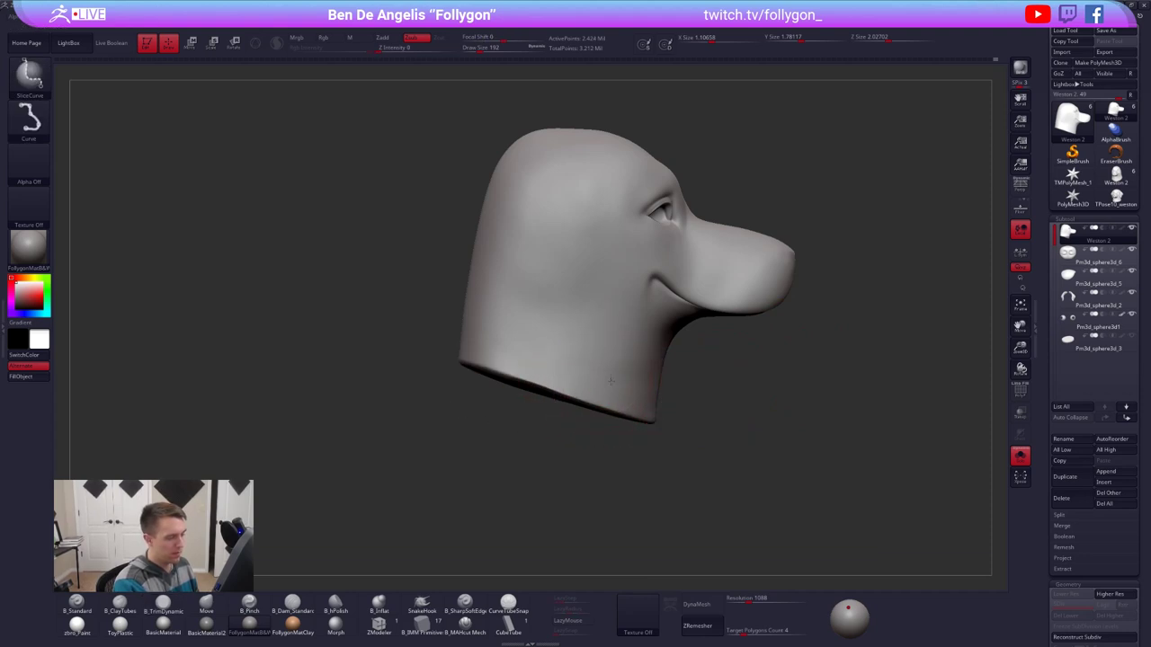
key(space)
click(739, 377)
mouse_move(759, 348)
mouse_down()
mouse_move(700, 314)
mouse_move(637, 438)
mouse_move(704, 417)
mouse_up()
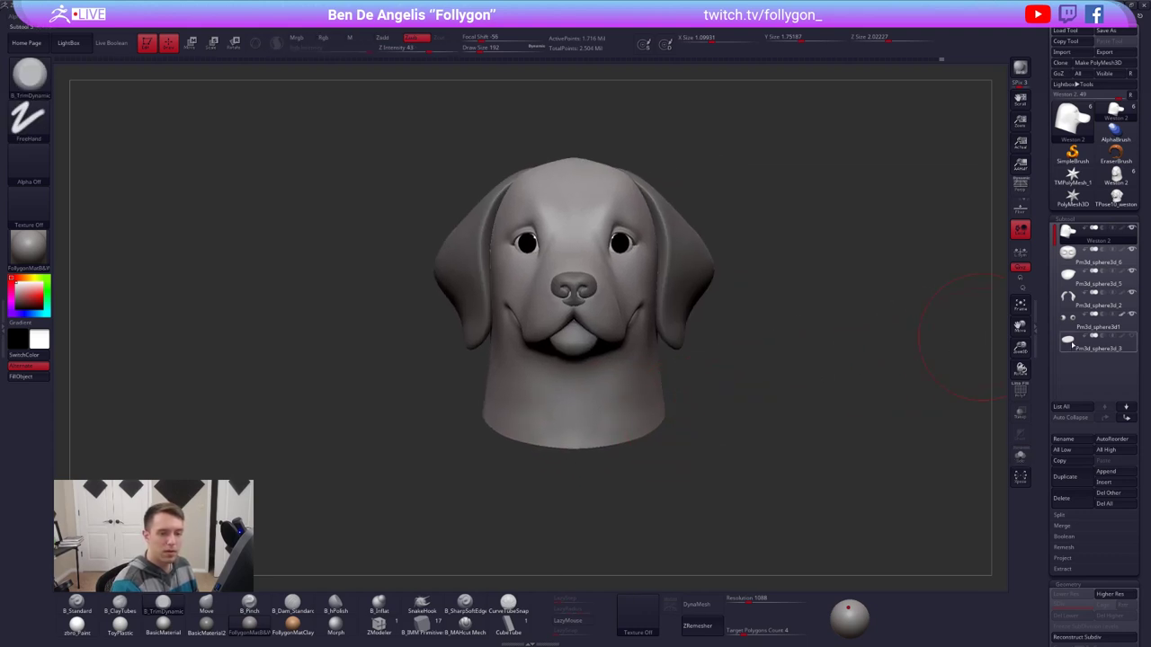
Step: Show the collar disc and rotate and move it to line up with the slanted neck base in side view
click(1073, 346)
right_drag(674, 415, 459, 406)
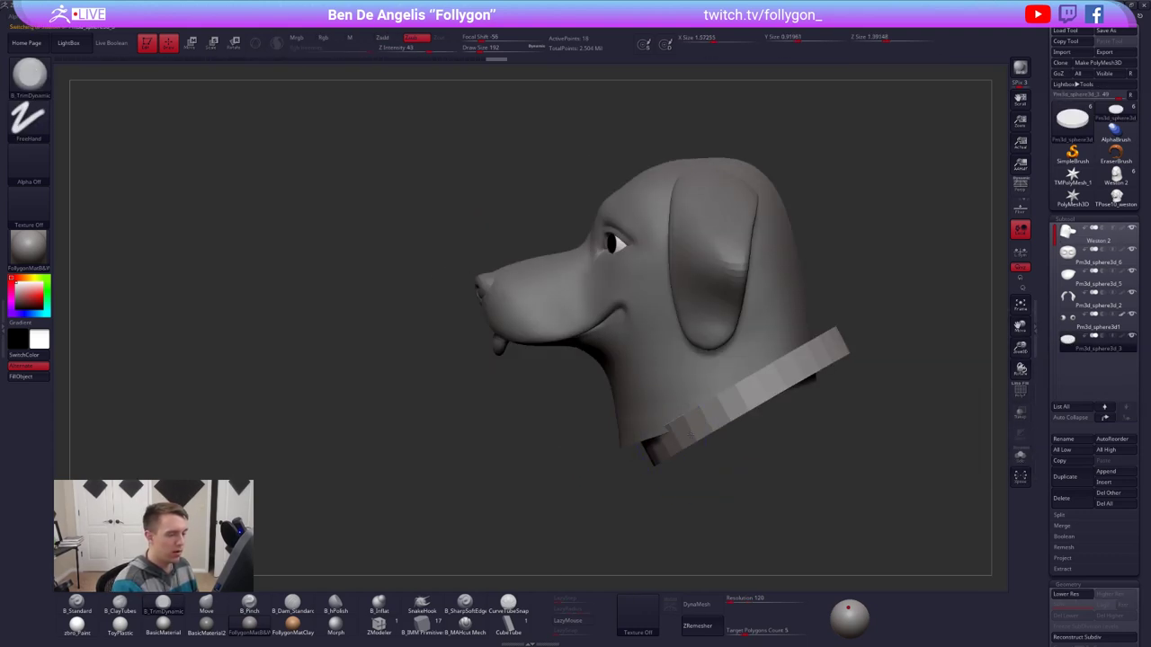
alt+right_drag(722, 415, 681, 368)
key(r)
mouse_move(707, 365)
mouse_down()
mouse_move(842, 347)
mouse_move(848, 387)
mouse_up()
key(w)
drag(775, 356, 750, 374)
drag(571, 385, 799, 323)
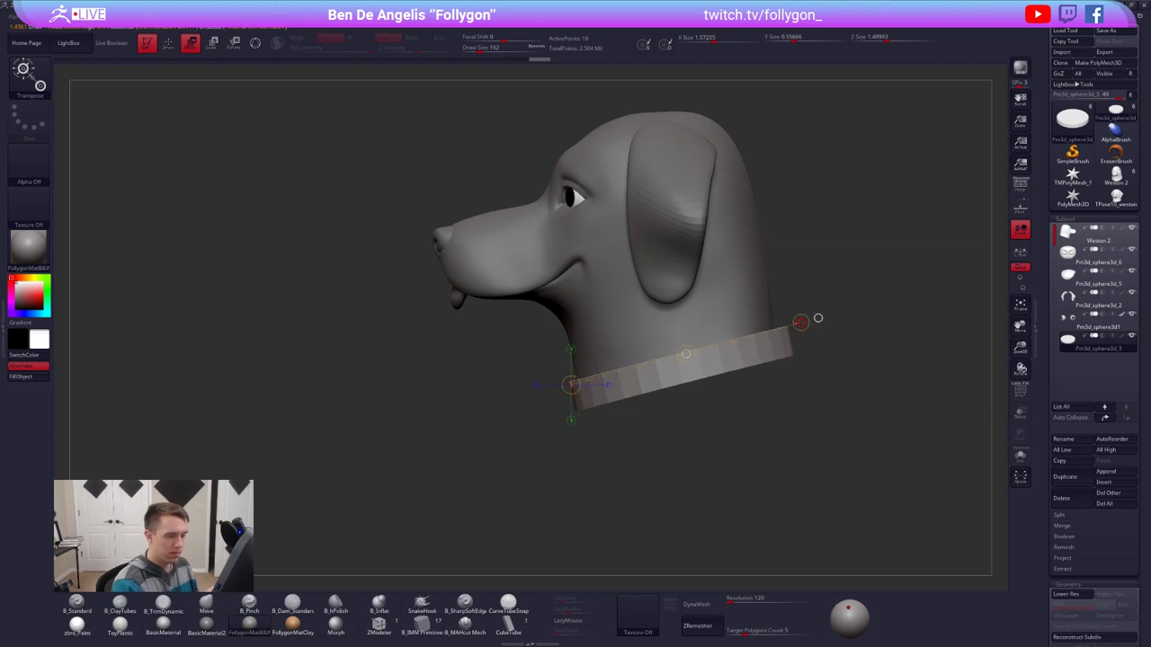
Step: Turn on the paint colors for all subtools and narrow the collar sideways to fit the neck
shift+click(1123, 337)
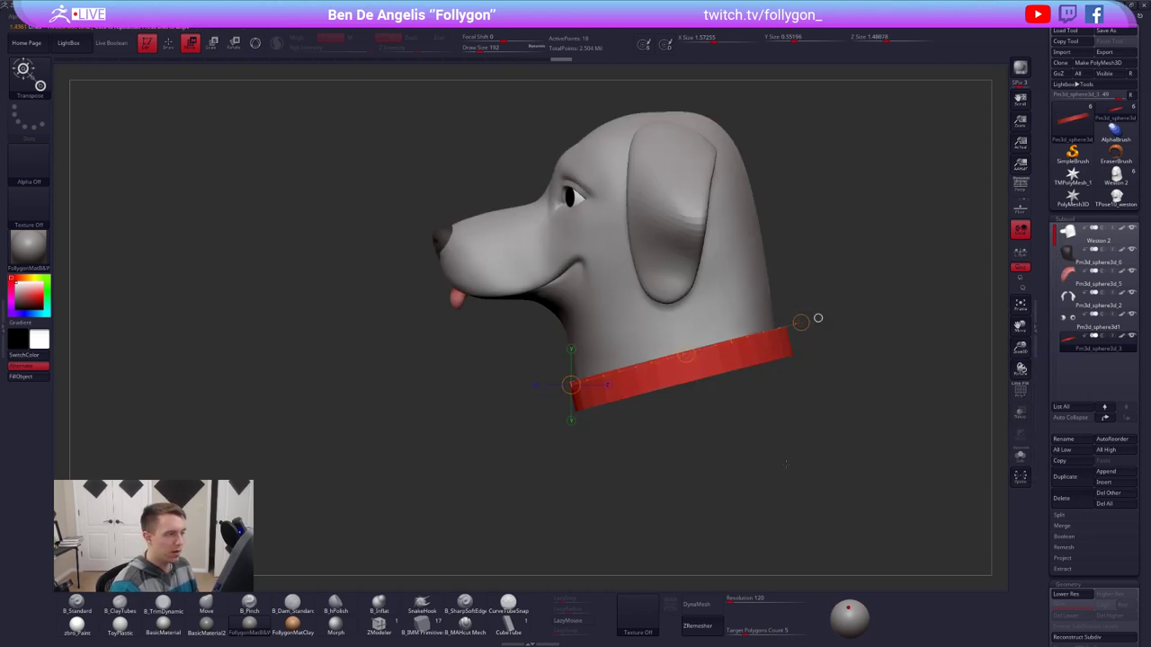
drag(733, 468, 772, 427)
shift+drag(566, 386, 700, 379)
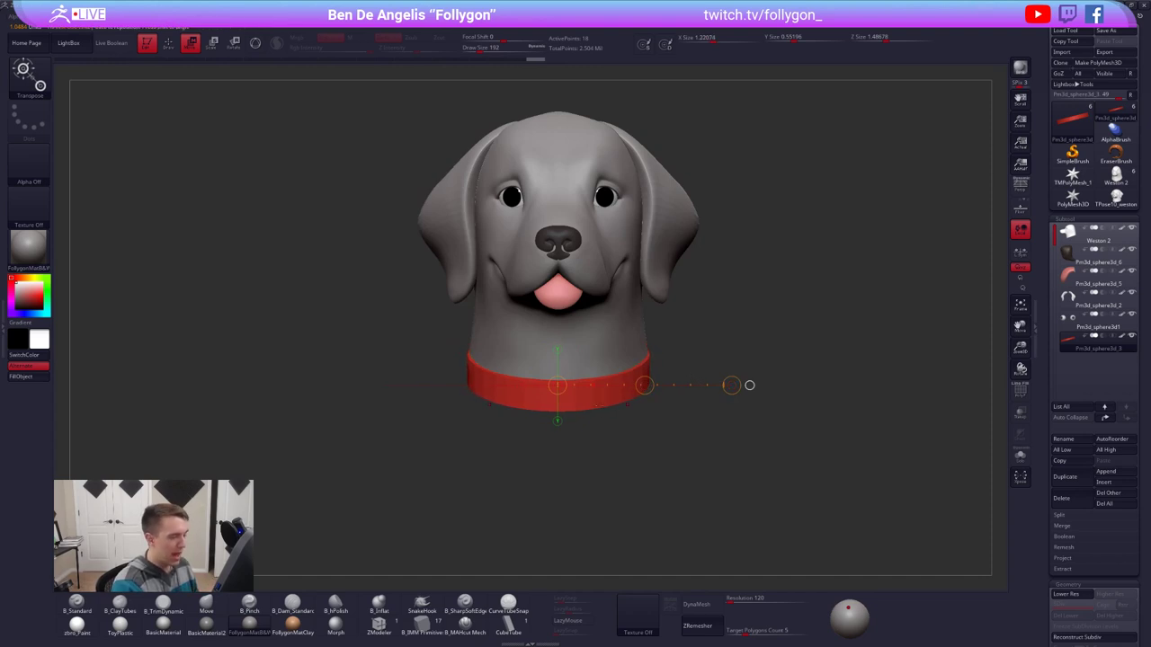
drag(837, 458, 679, 454)
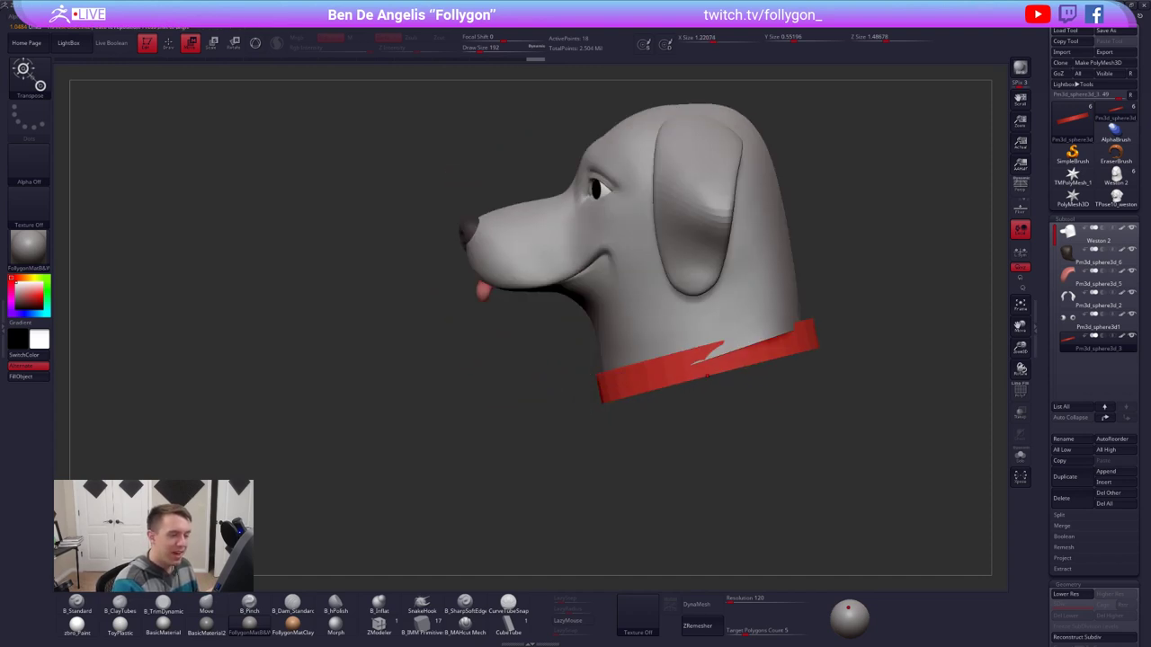
Step: Widen the rear half of the collar disc from below with a large Move brush
alt+drag(732, 407, 658, 416)
key(space)
key(q)
key(space)
mouse_move(694, 362)
mouse_down()
mouse_move(704, 362)
mouse_move(677, 321)
mouse_move(672, 225)
mouse_up()
key(space)
click(709, 361)
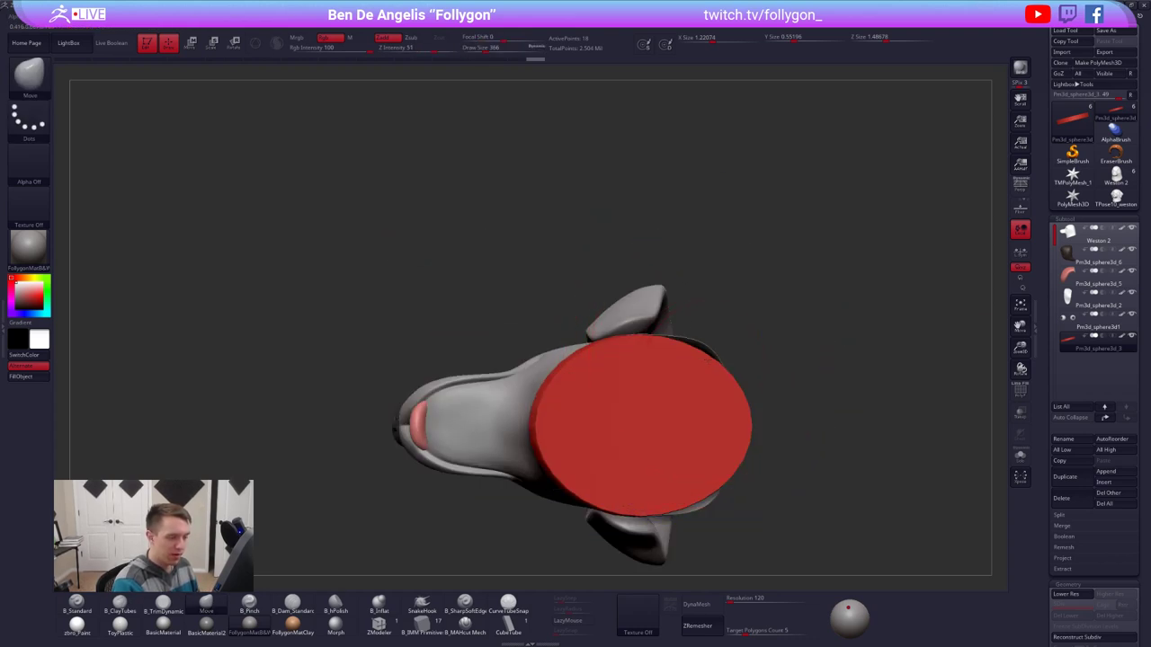
drag(708, 361, 713, 347)
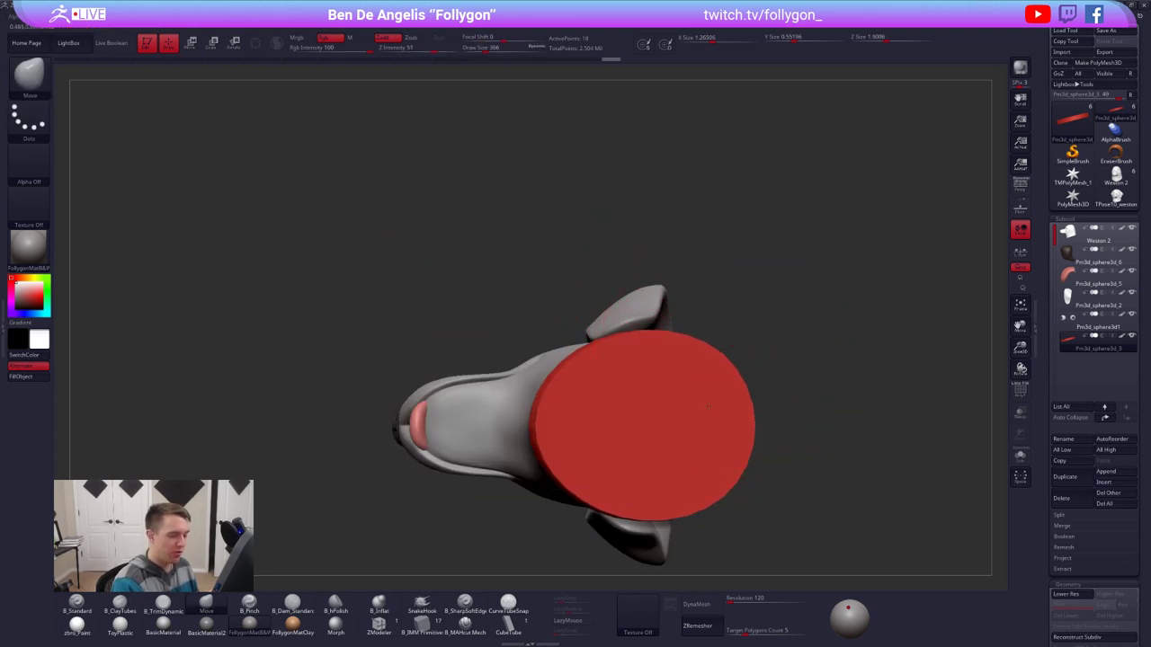
Step: Refine the collar's fit around the neck with the Move brush at draw size 252
right_drag(708, 407, 718, 395)
key(space)
click(707, 361)
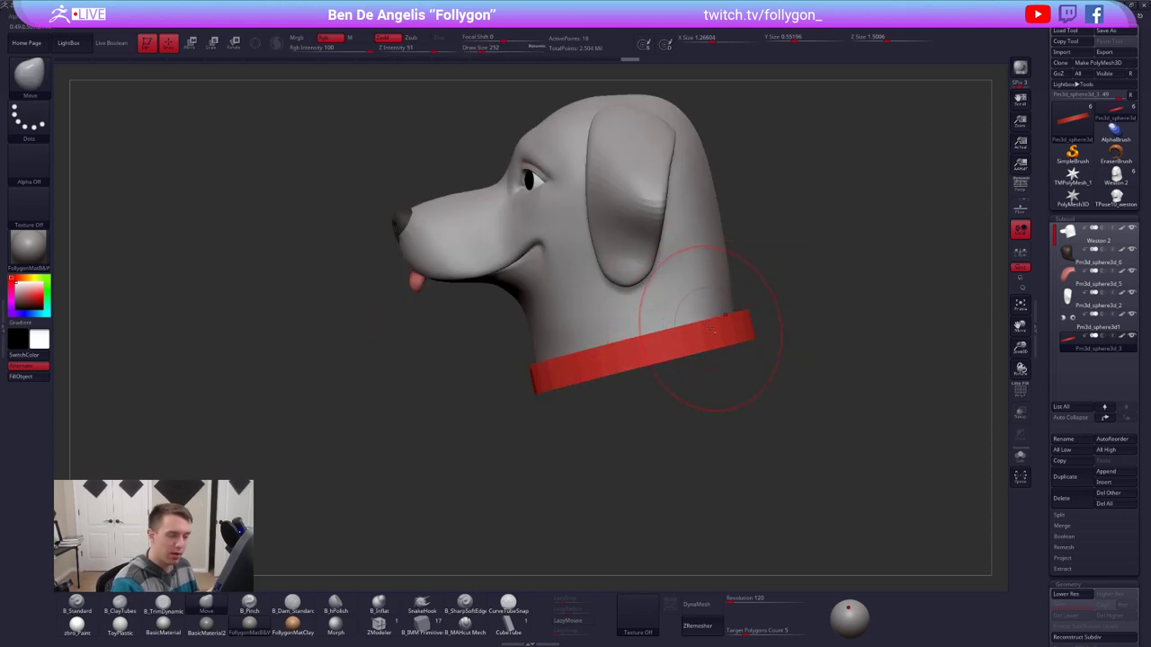
mouse_move(702, 327)
mouse_down()
mouse_move(715, 341)
mouse_move(724, 313)
mouse_move(734, 360)
mouse_move(682, 417)
mouse_up()
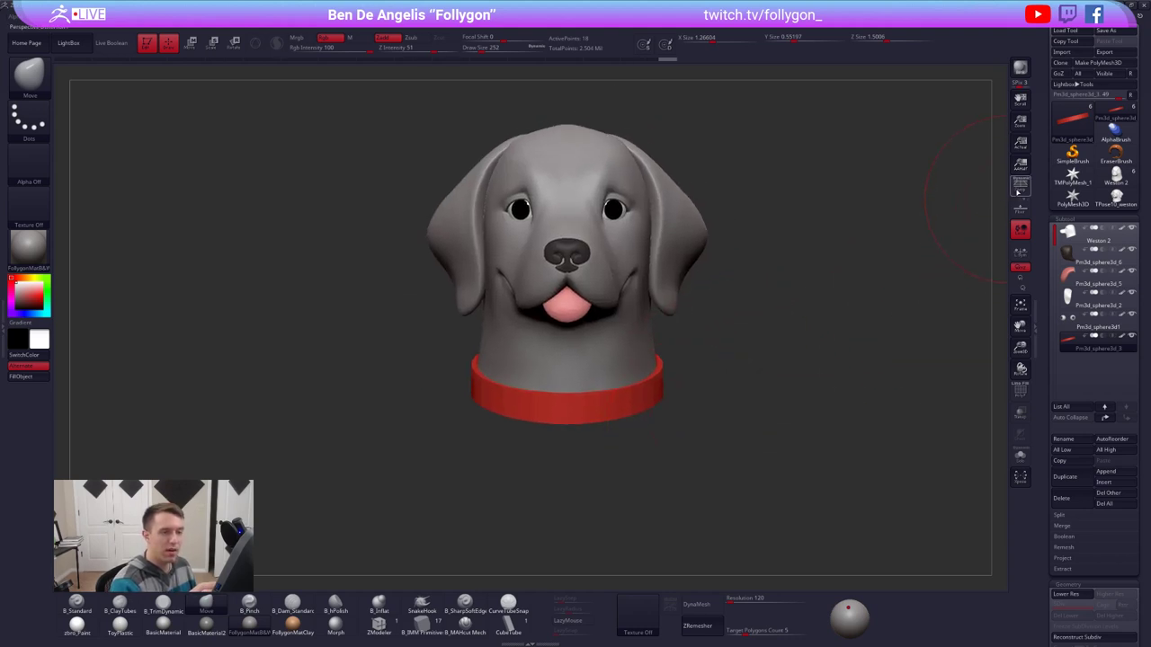
Step: Turn perspective back on, select the head subtool and adjust the neck above the collar with the Move brush
click(1021, 186)
mouse_move(758, 440)
mouse_down()
mouse_move(813, 443)
mouse_move(786, 429)
mouse_move(772, 462)
mouse_move(684, 469)
mouse_up()
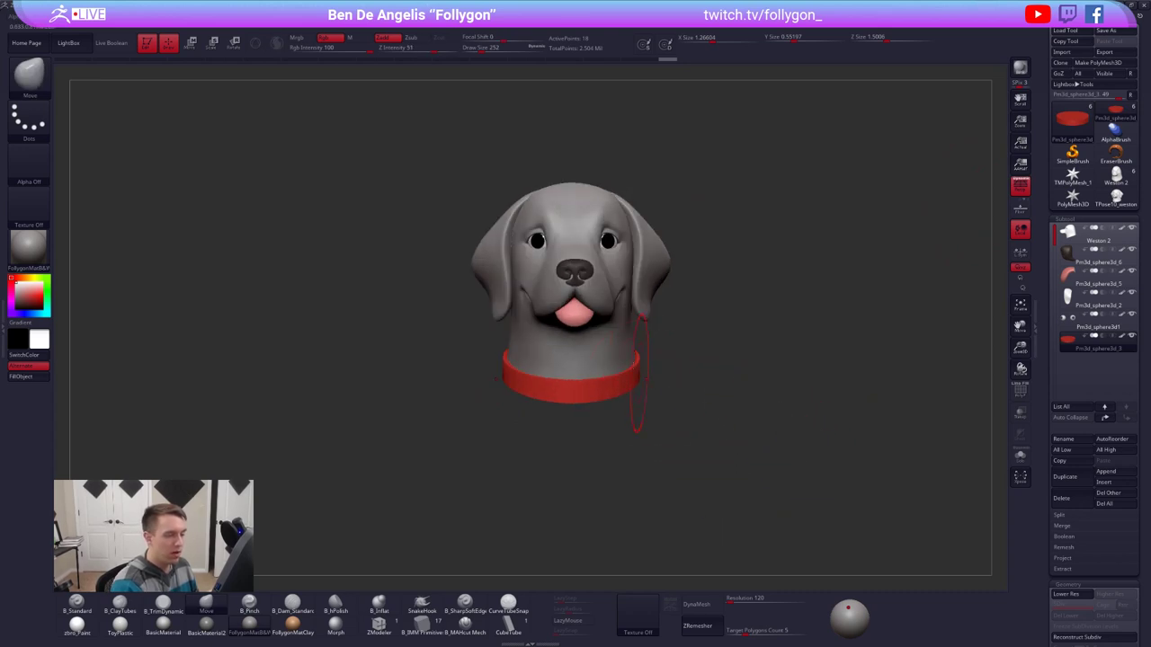
click(1082, 237)
key(space)
click(601, 393)
alt+drag(688, 395, 679, 427)
key(space)
click(629, 373)
mouse_move(670, 335)
mouse_down()
mouse_move(614, 399)
mouse_move(659, 323)
mouse_up()
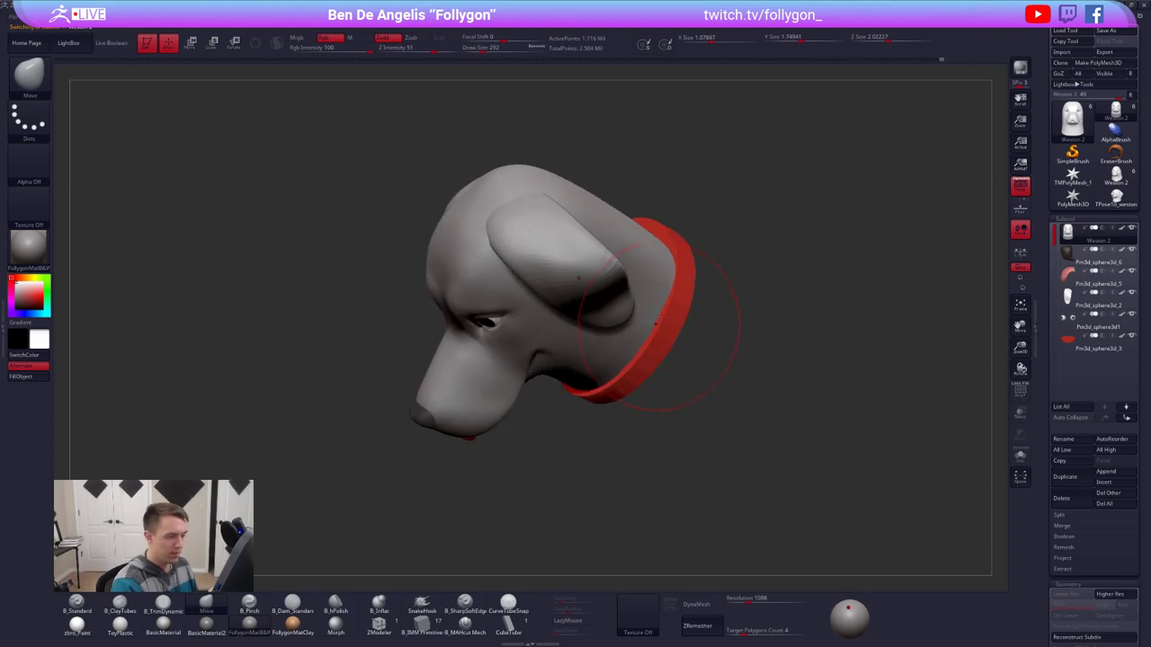
Step: Refine the back and sides of the neck above the collar with the Move brush, reducing its draw size to 215
drag(672, 261, 671, 349)
alt+right_drag(672, 348, 671, 424)
right_drag(627, 345, 671, 344)
key(space)
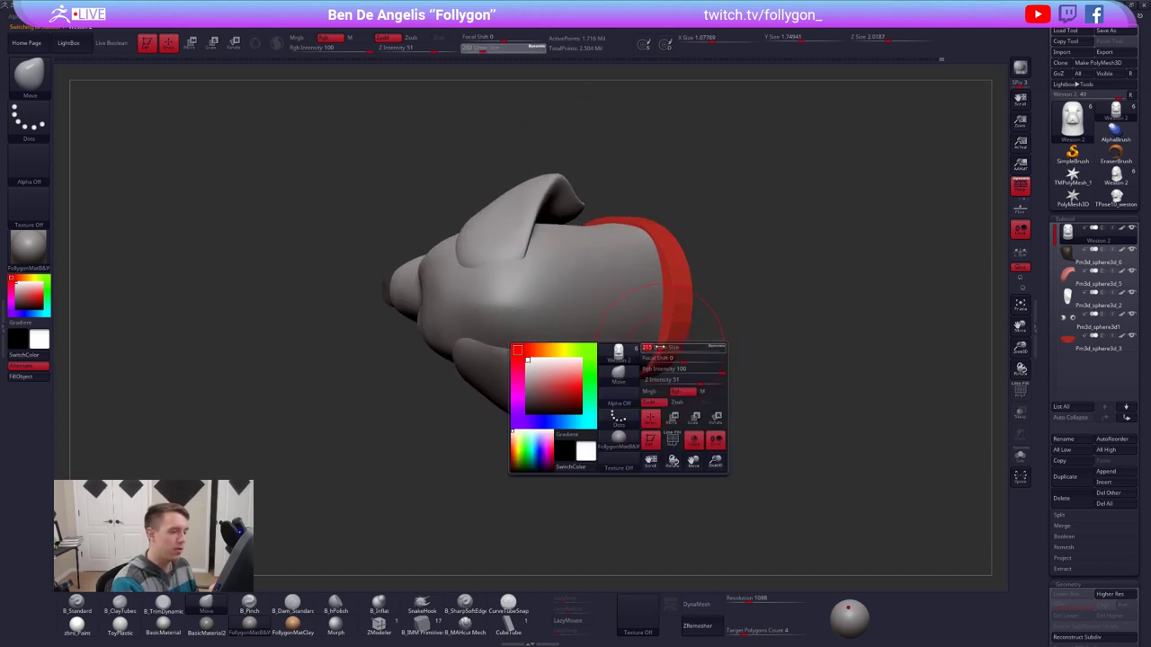
drag(671, 349, 665, 349)
right_drag(628, 361, 650, 365)
drag(643, 361, 645, 370)
right_drag(630, 362, 667, 352)
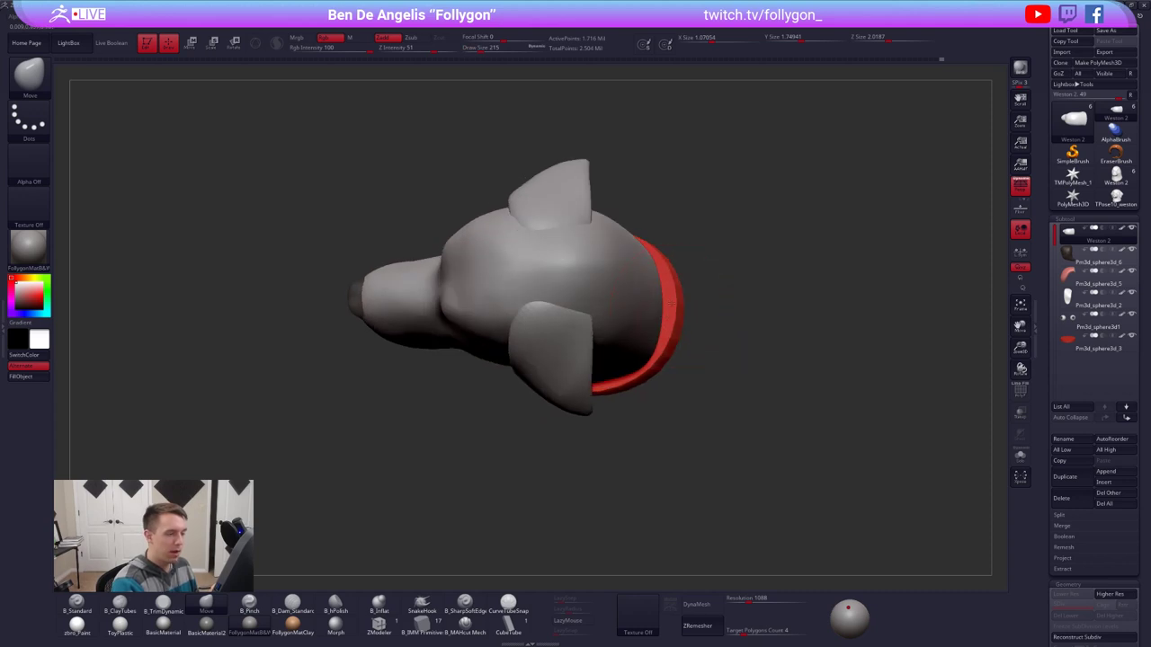
drag(624, 352, 658, 264)
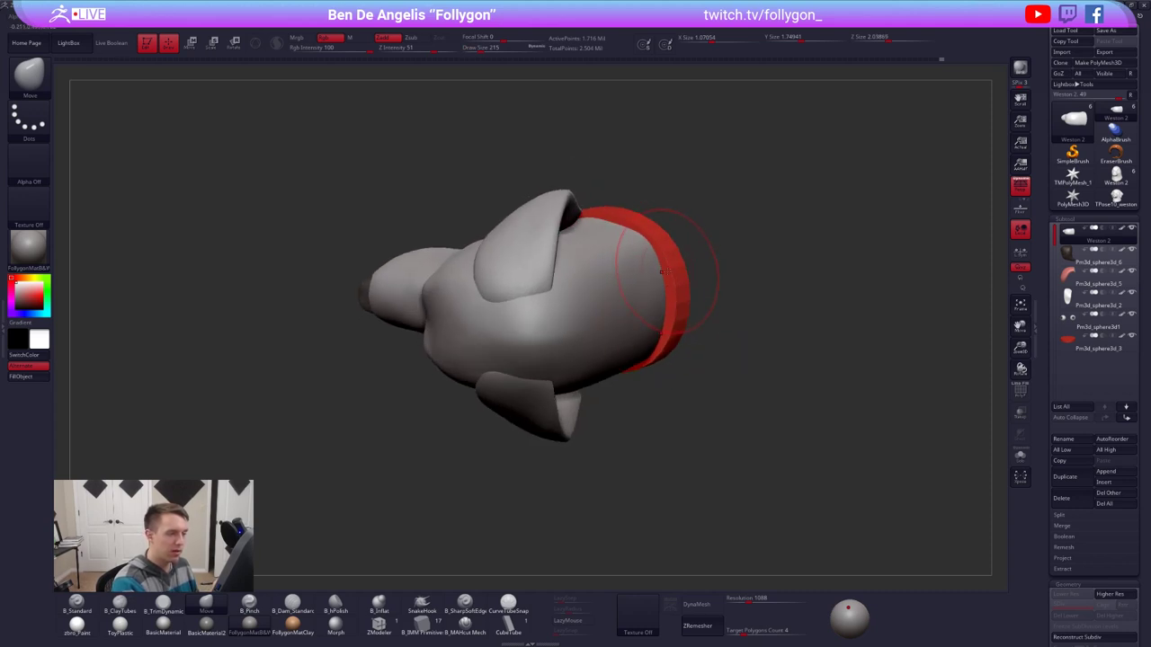
drag(650, 425, 691, 504)
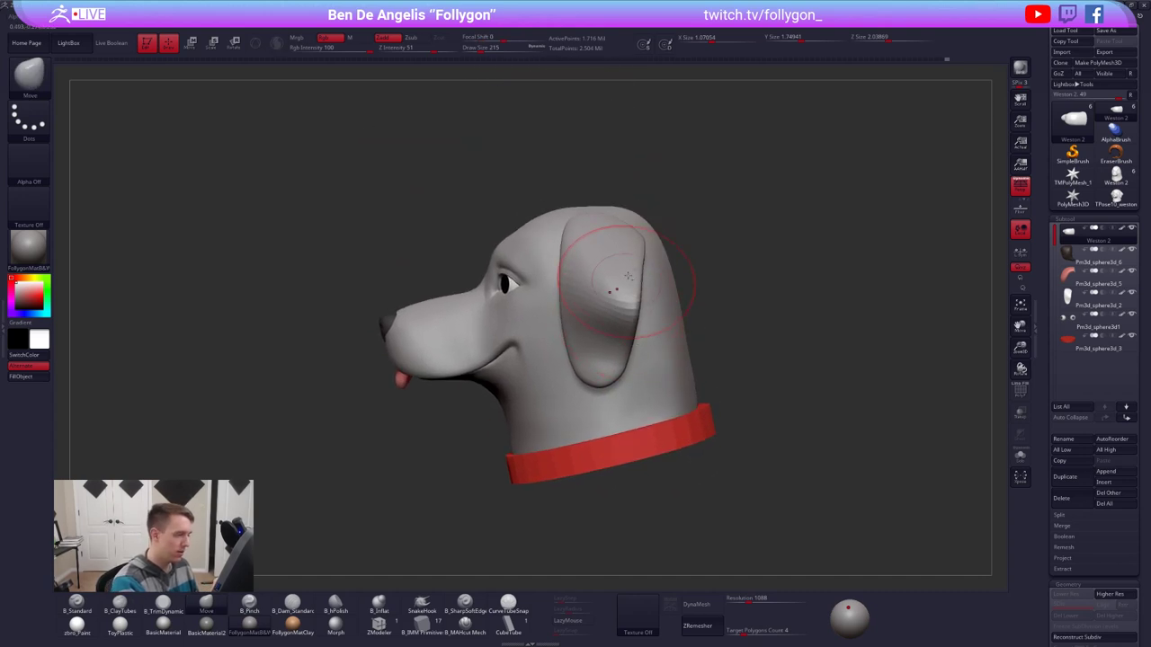
Step: Select the ears subtool and raise it from its lowest subdivision to level 5
alt+click(622, 277)
key(shift+d)
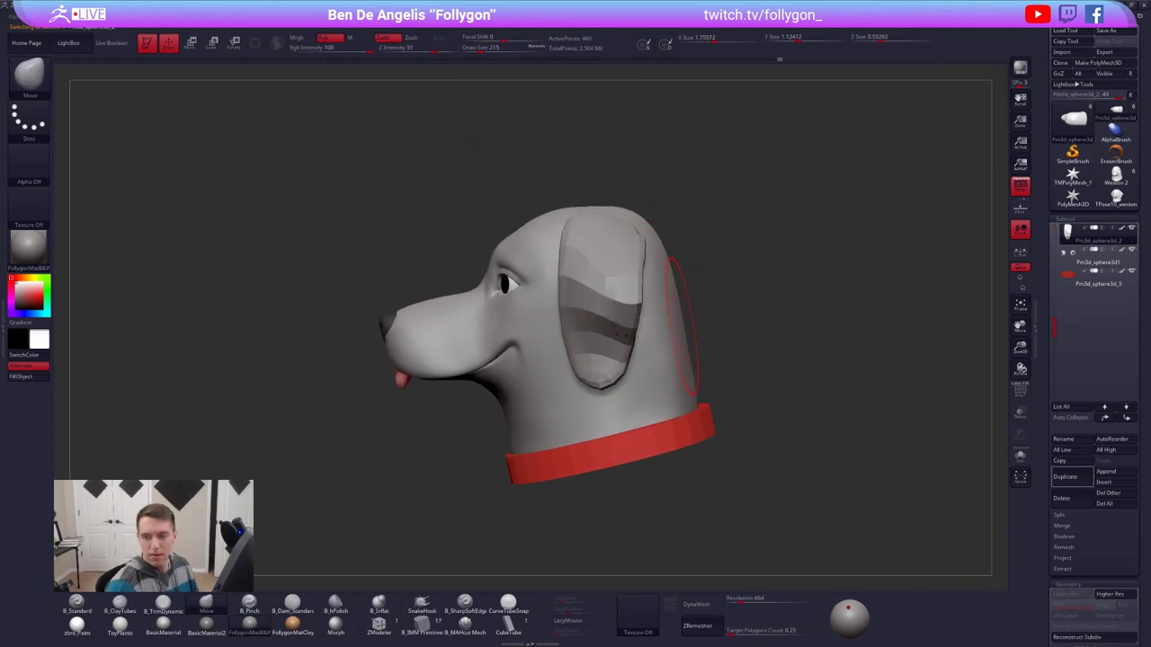
key(d)
key(d)
key(d)
key(d)
right_drag(547, 326, 627, 324)
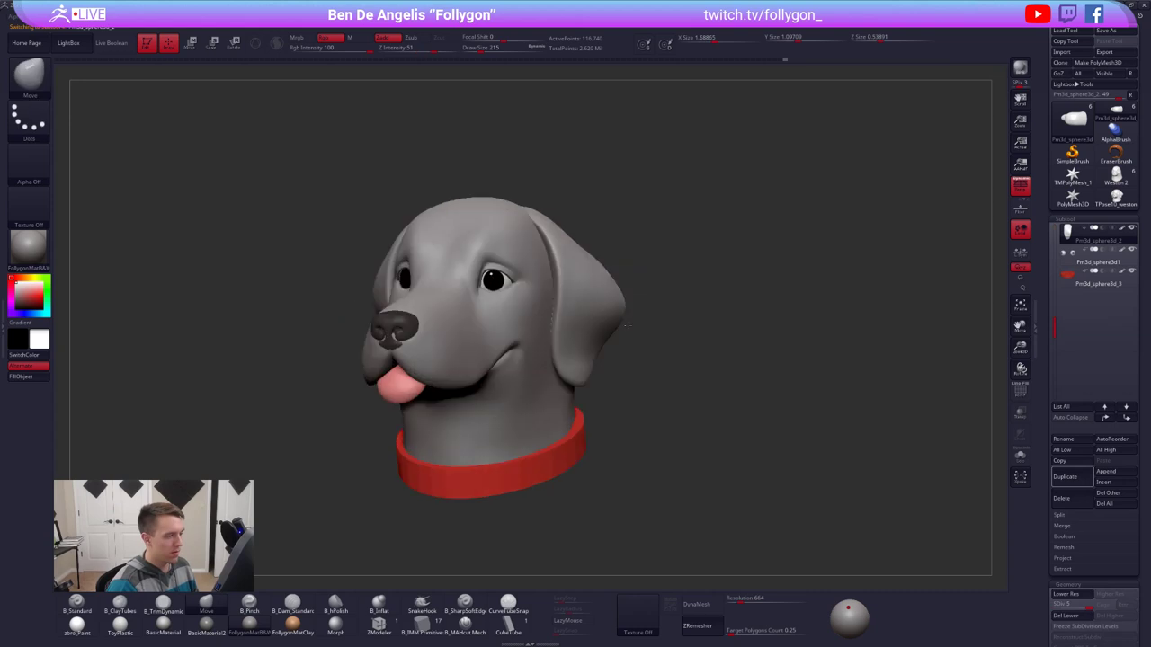
drag(625, 327, 685, 297)
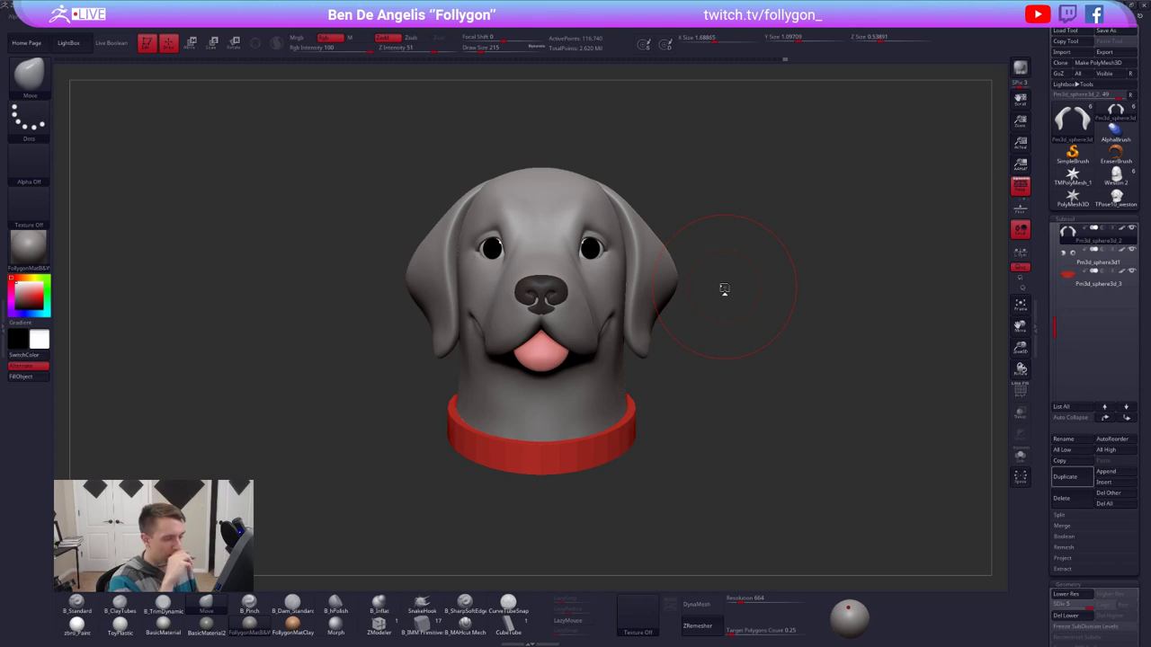
drag(637, 386, 777, 305)
Step: Delete the TPose10_weston 2 transpose mesh and return to the collared dog head tool
click(1113, 201)
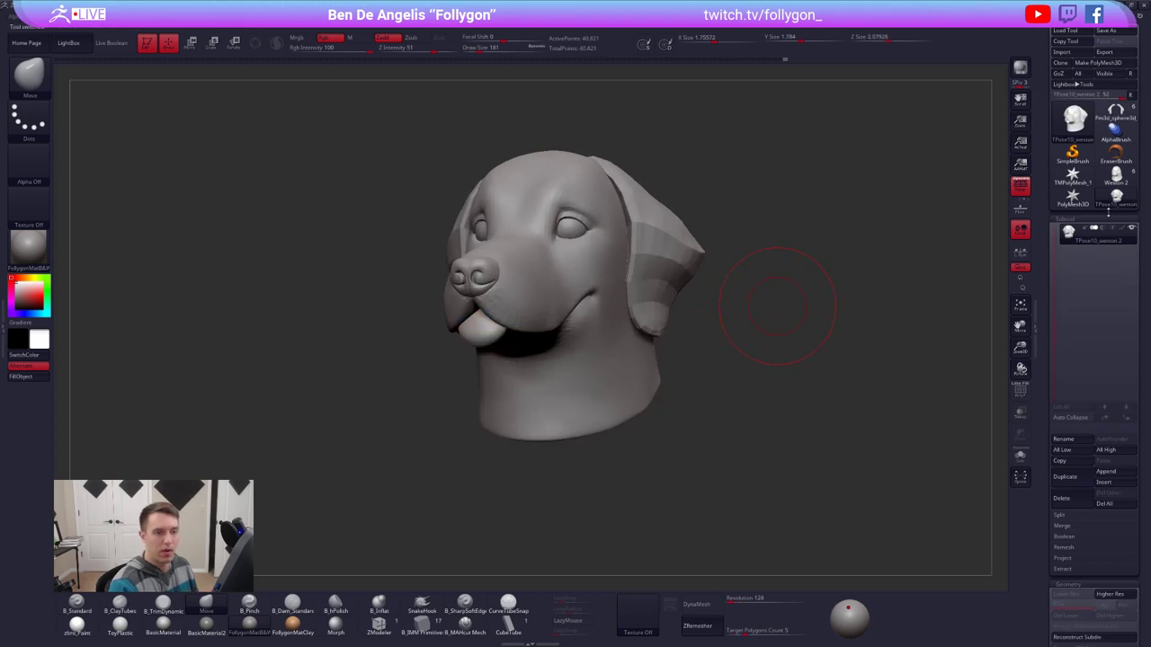
click(1071, 497)
click(989, 519)
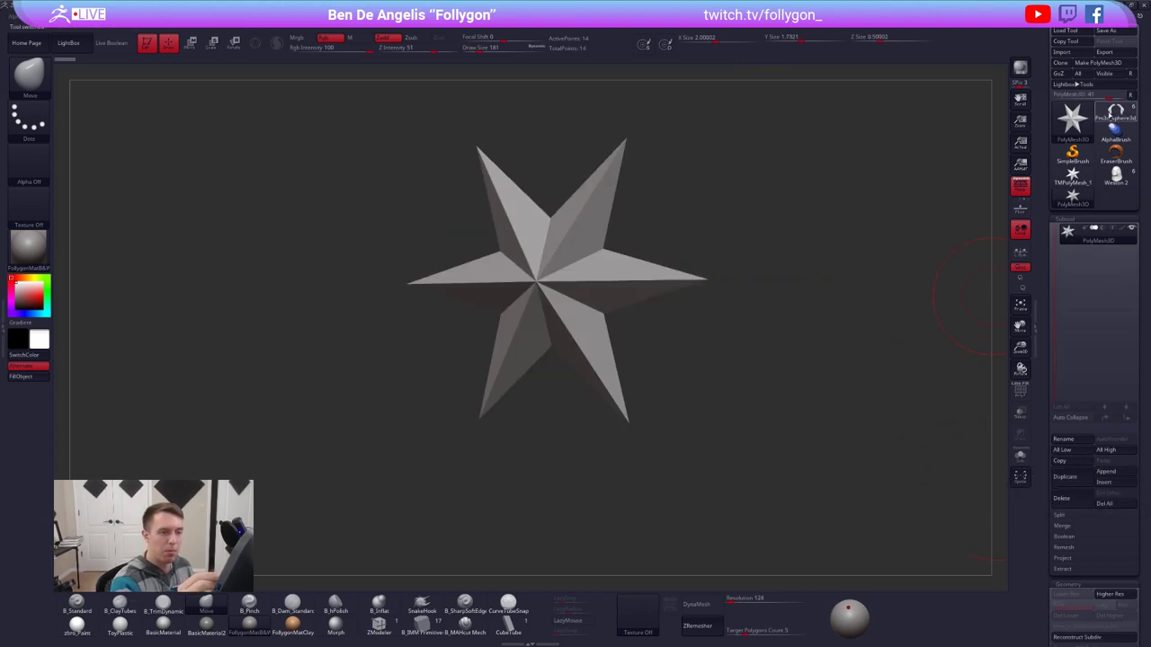
click(1115, 112)
drag(772, 310, 733, 339)
drag(767, 469, 804, 483)
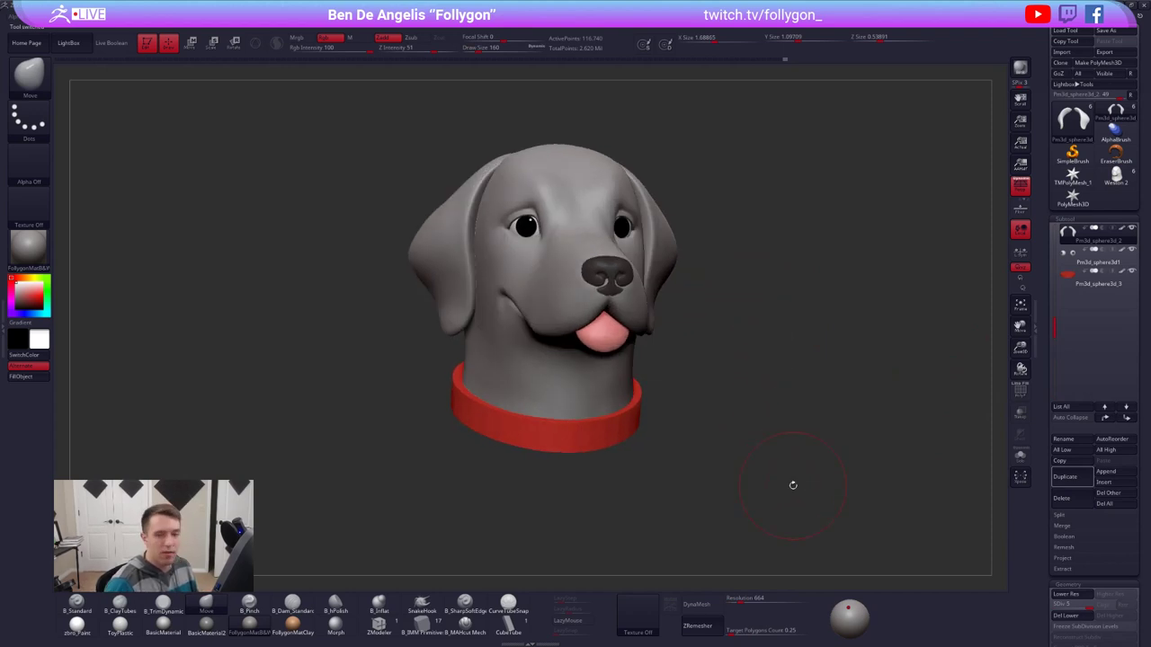
shift+drag(733, 316, 765, 303)
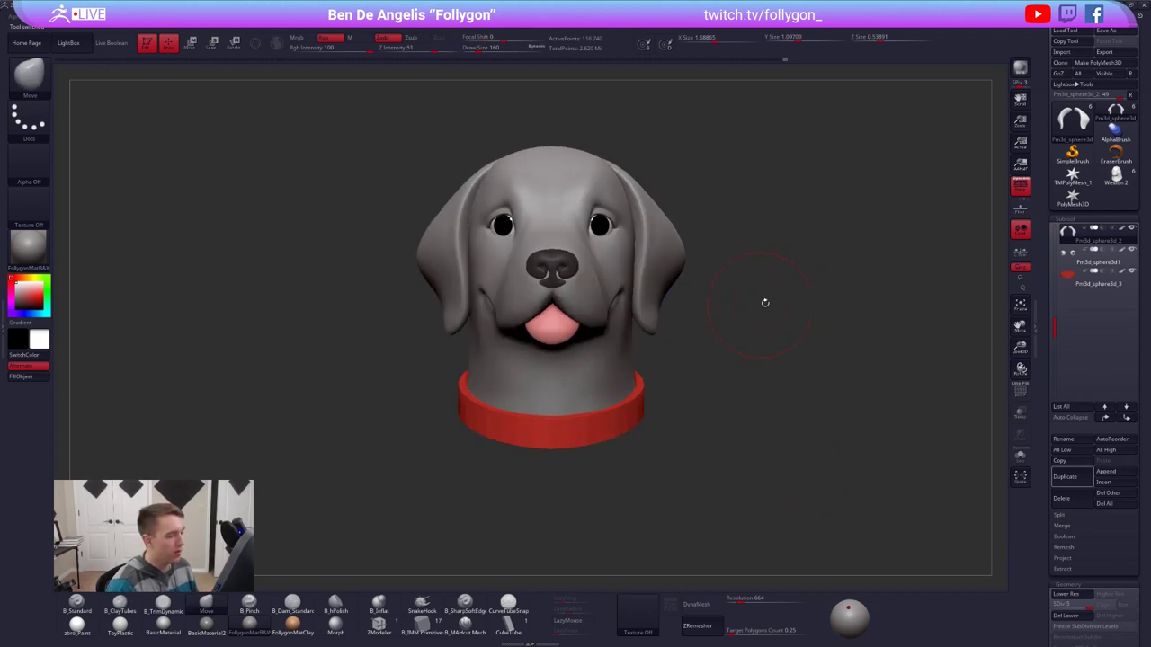
Step: Set the selection brush to SelectLasso and reduce the Move brush's draw size to 130
key(ctrl+shift+f)
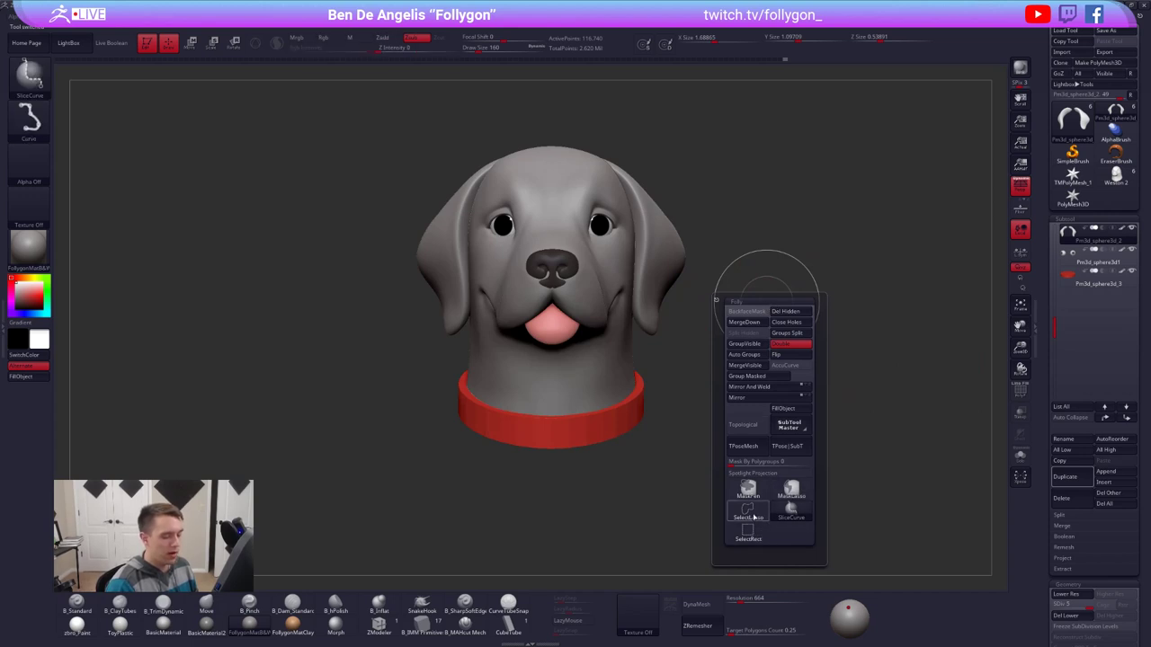
ctrl+shift+click(754, 517)
drag(650, 448, 575, 445)
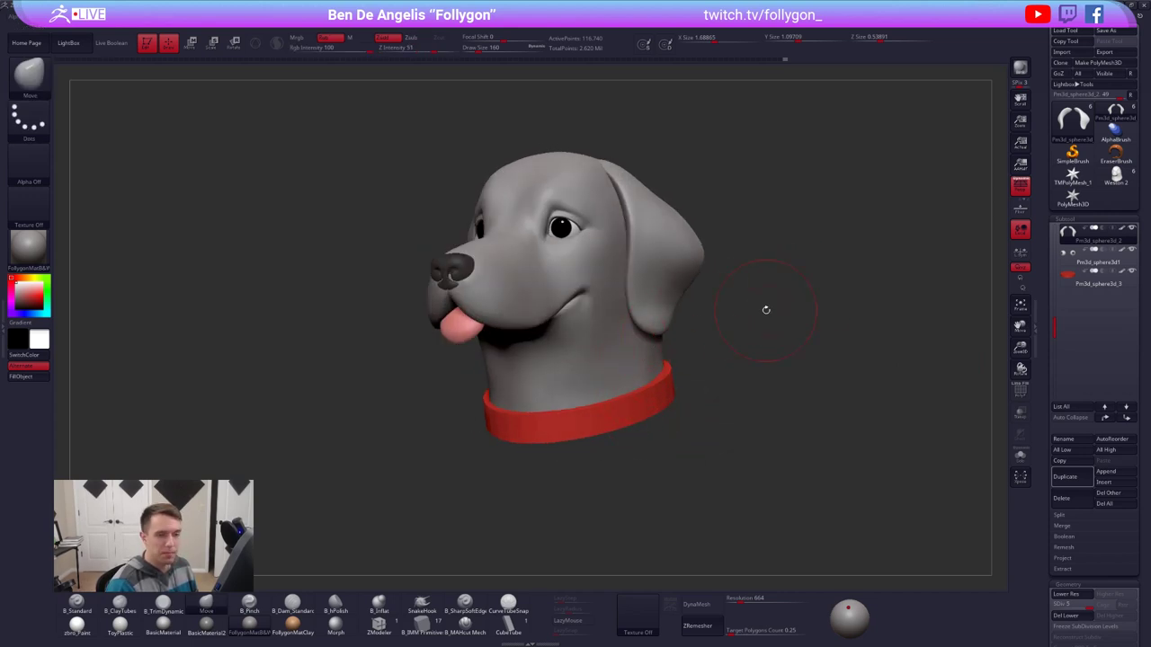
alt+drag(772, 294, 793, 289)
key(space)
drag(897, 143, 889, 143)
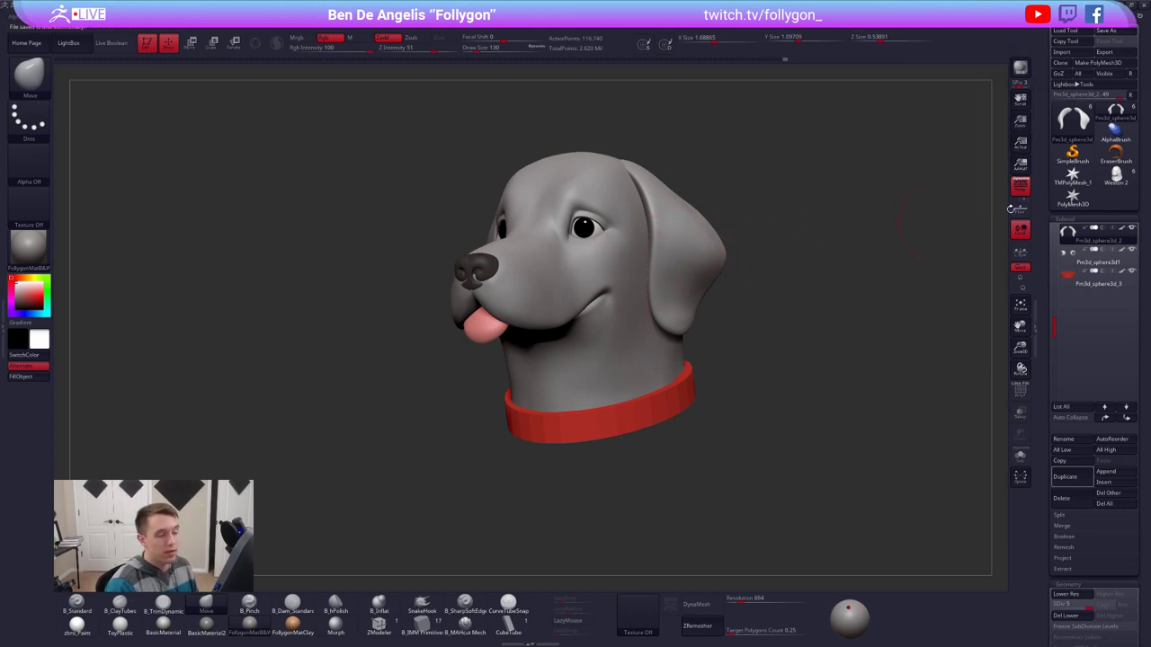
Step: Switch to the other Weston 2 dog head and examine it from the front and both sides
click(1115, 177)
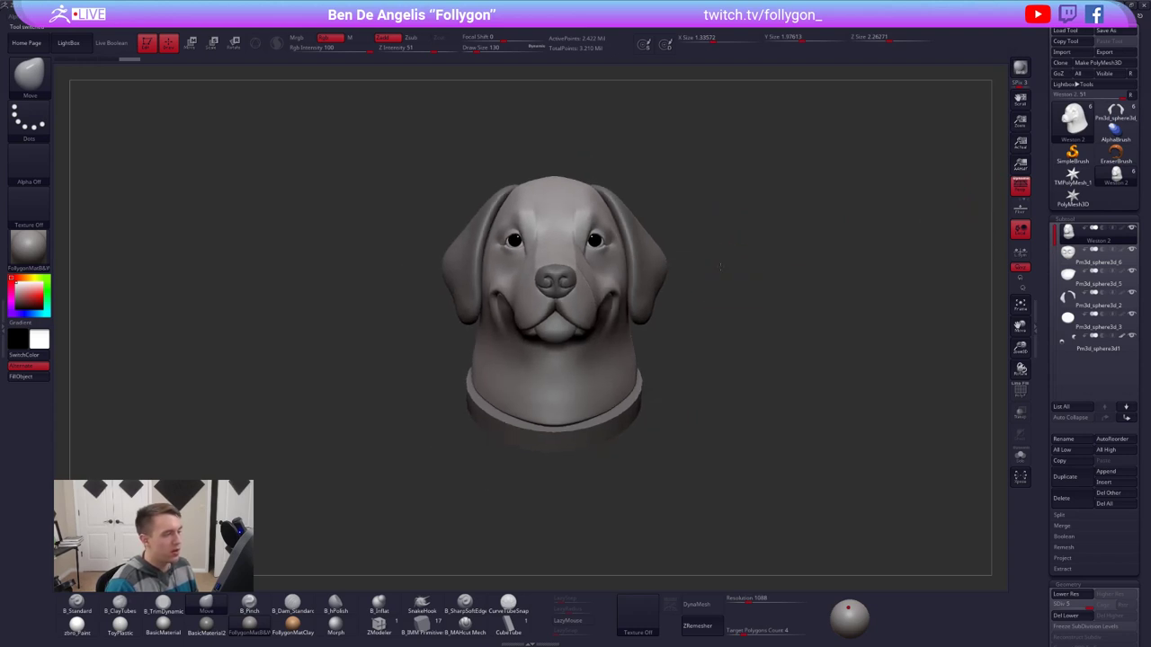
drag(746, 274, 720, 264)
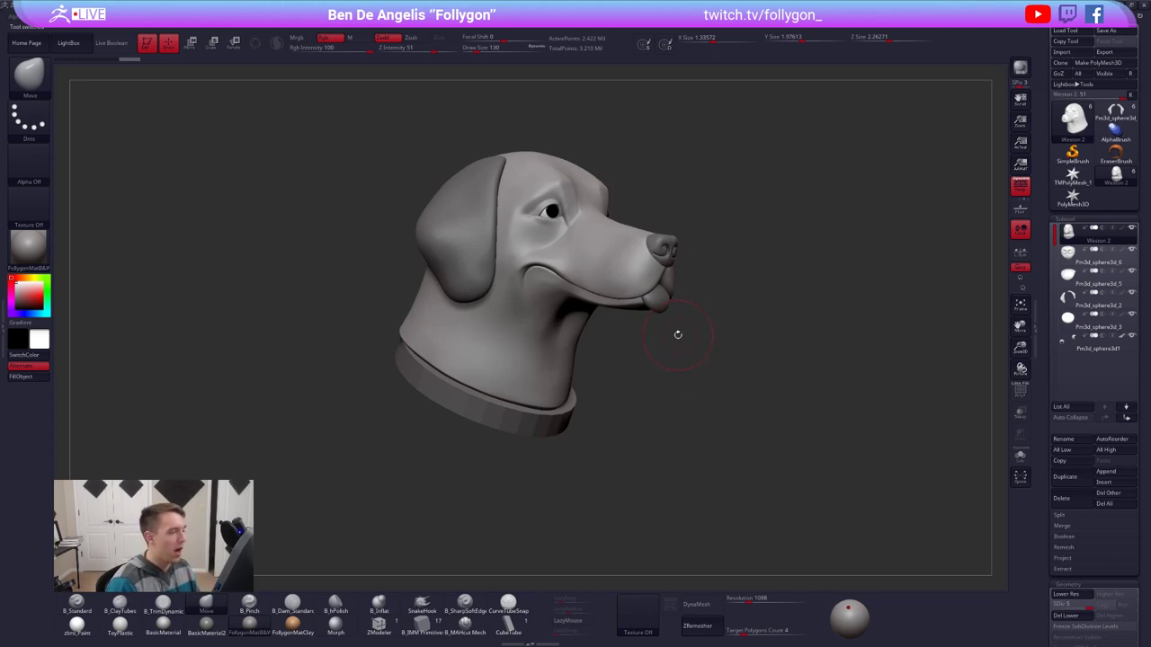
drag(678, 334, 572, 255)
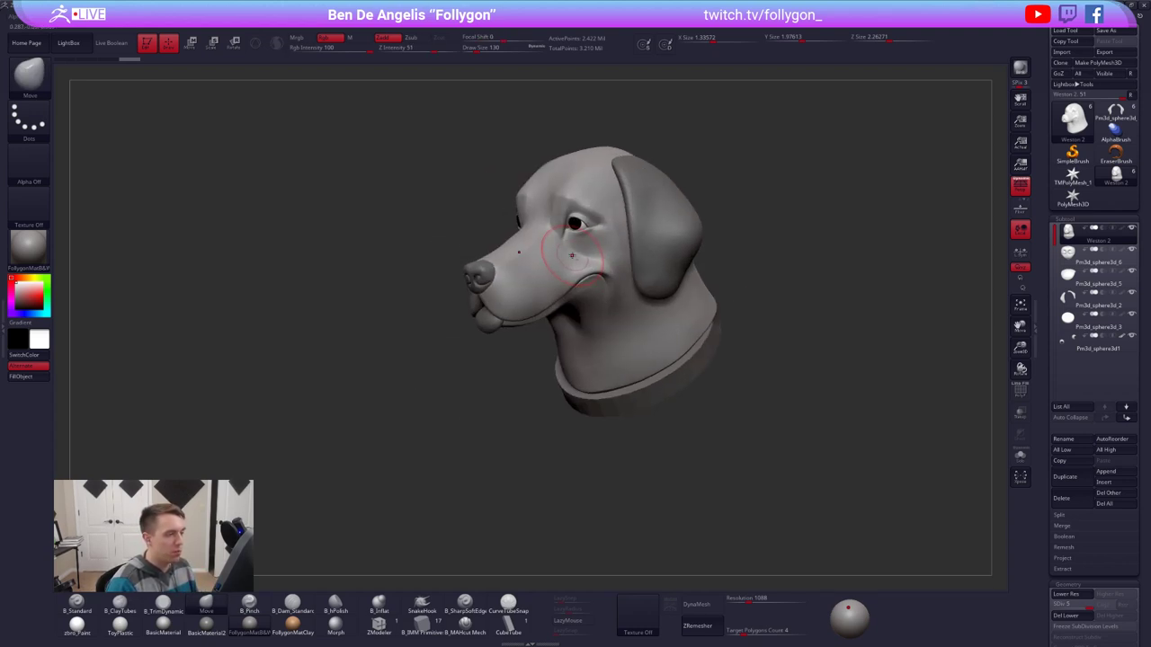
Step: Work over the mouth and cheek of the Weston 2 head with the B_Pinch brush at draw size 104
alt+right_drag(572, 255, 624, 270)
key(5)
mouse_move(518, 311)
alt+right_down()
mouse_move(537, 331)
mouse_move(562, 331)
alt+right_up()
key(alt+s)
key(bracketleft)
mouse_move(509, 329)
mouse_down()
mouse_move(580, 286)
mouse_move(605, 253)
mouse_up()
mouse_move(504, 301)
right_down()
mouse_move(621, 315)
mouse_move(607, 324)
right_up()
drag(593, 343, 566, 193)
mouse_move(666, 387)
right_down()
mouse_move(633, 317)
mouse_move(666, 378)
right_up()
key(alt+s)
ctrl+right_drag(727, 413, 720, 360)
right_drag(720, 360, 574, 354)
Step: Turn off the paint colors for all subtools of the Weston 2 head and leave a canvas snapshot beside it
shift+click(1122, 228)
shift+click(1122, 229)
right_drag(868, 311, 965, 385)
key(shift+s)
right_drag(823, 390, 918, 373)
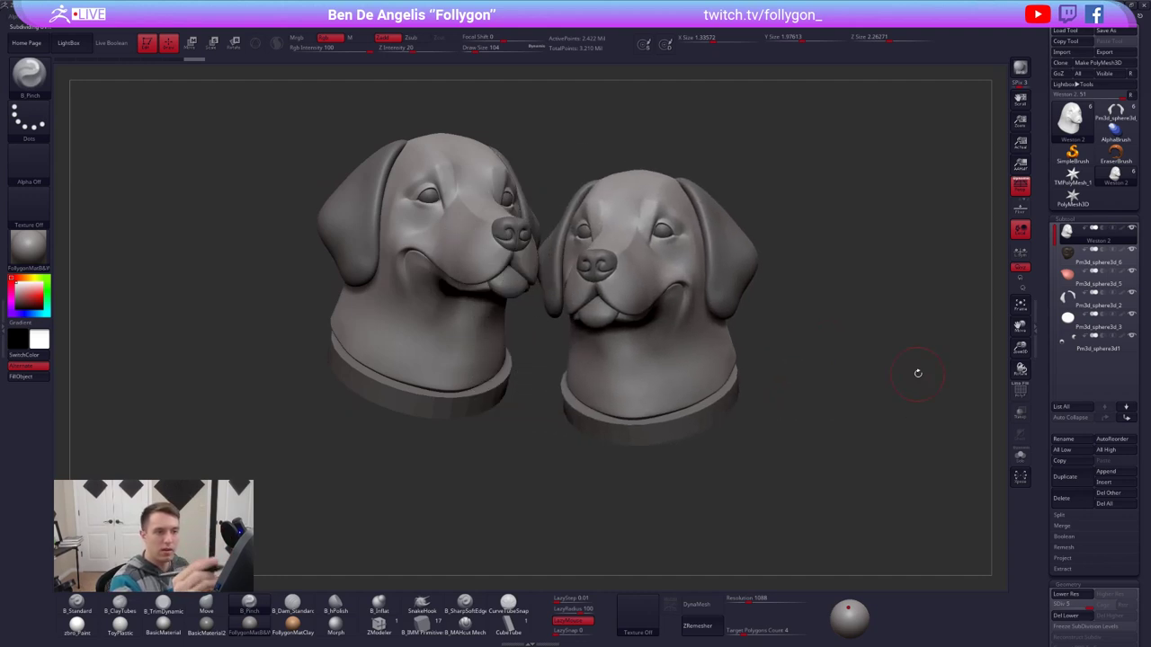
Step: Compare the collared golden retriever head and the Weston 2 head beside the canvas snapshot by alternating between the two tools
click(1116, 112)
mouse_move(670, 367)
alt+right_down()
mouse_move(758, 382)
mouse_move(667, 374)
alt+right_up()
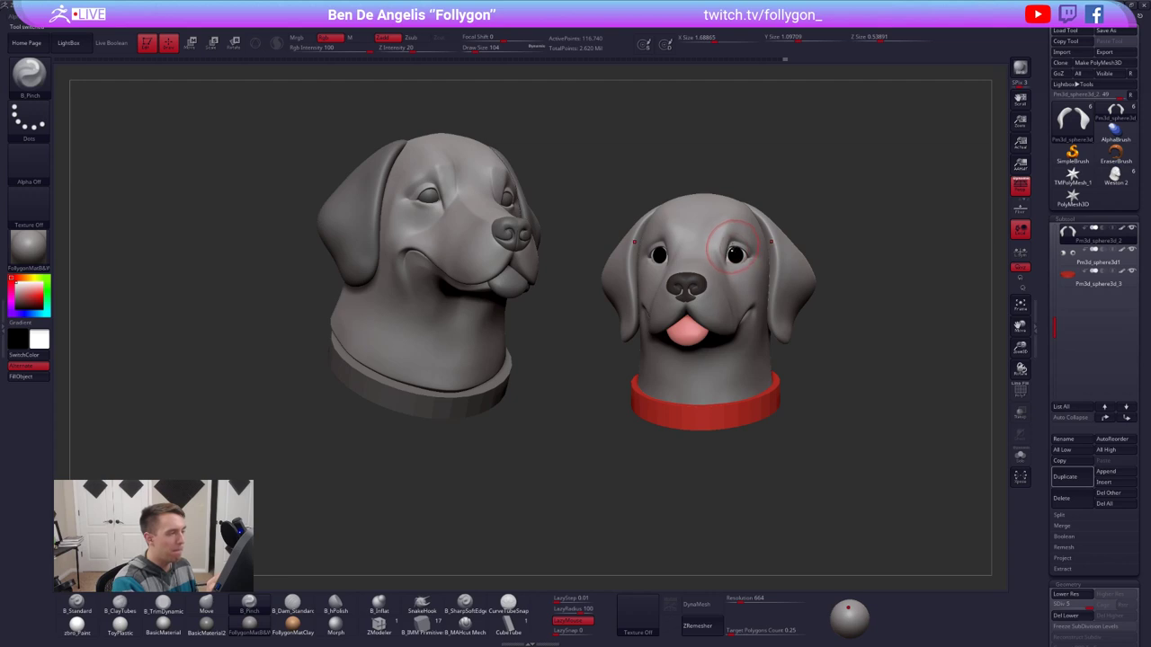
drag(882, 457, 856, 467)
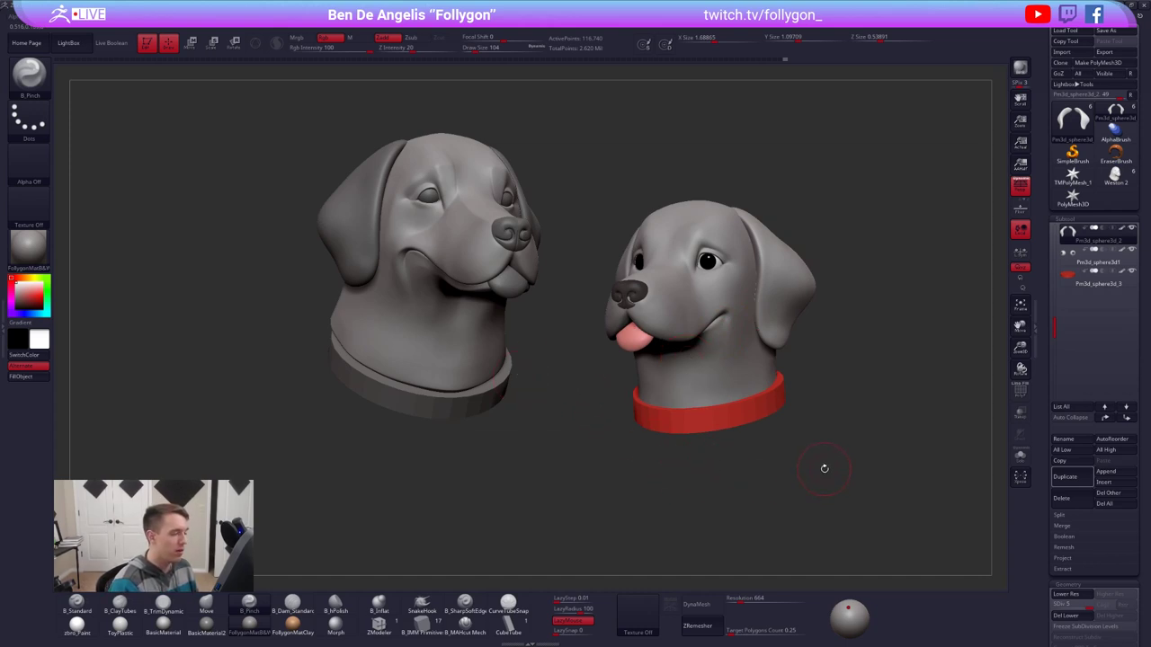
click(1115, 177)
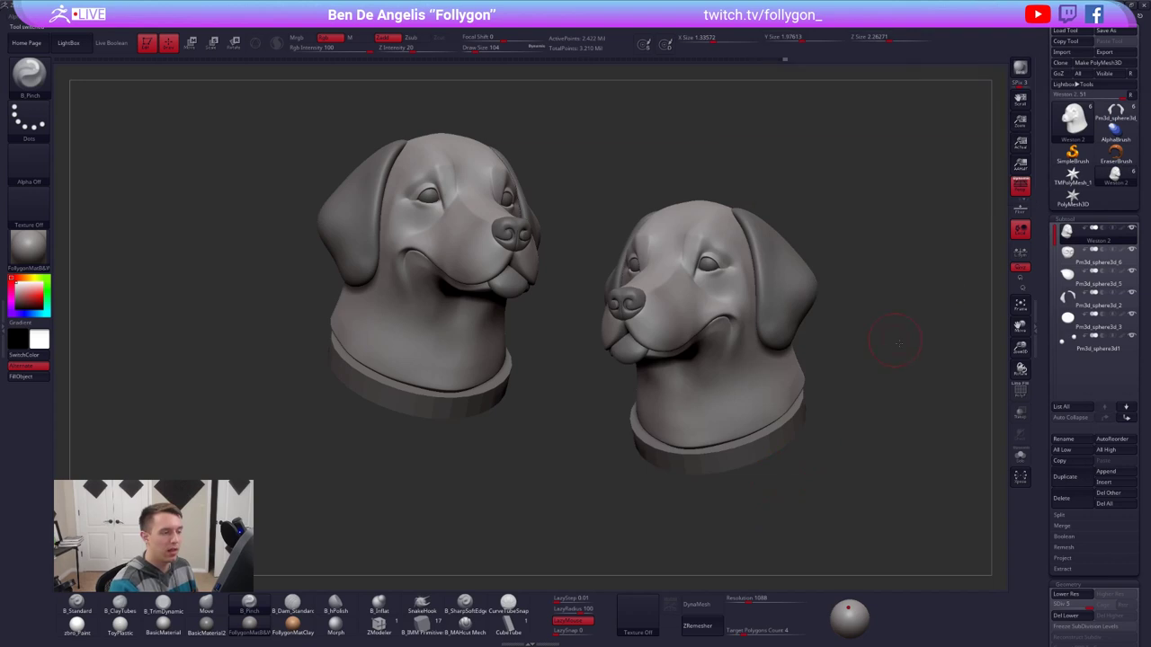
drag(899, 343, 861, 334)
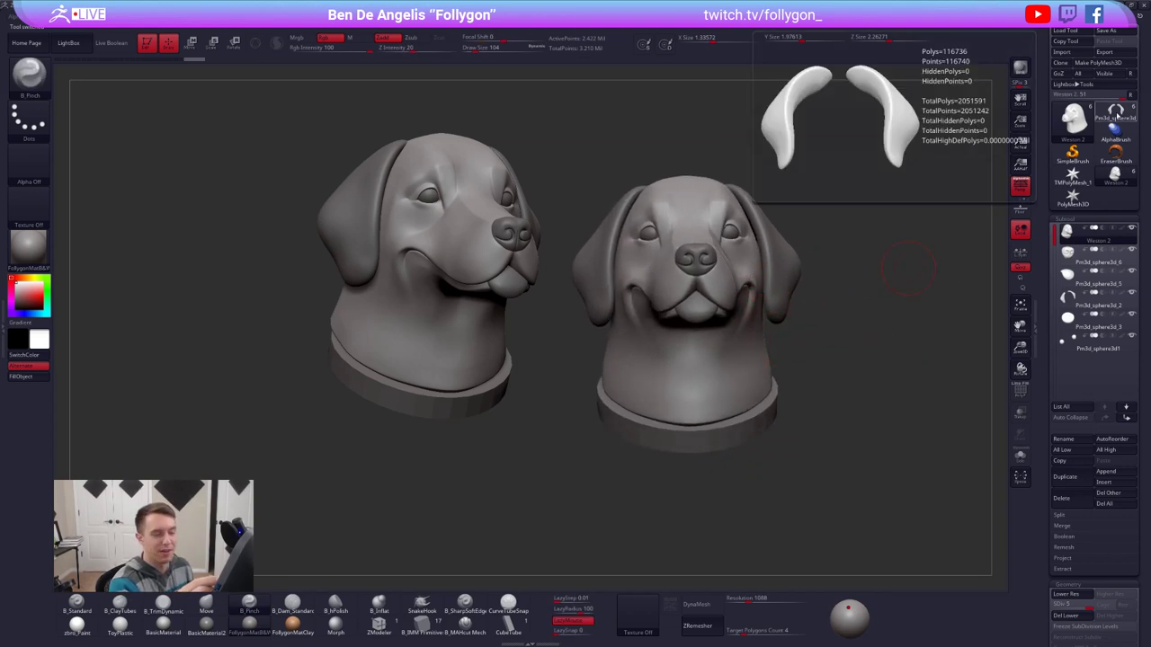
click(1115, 111)
drag(875, 438, 869, 457)
Step: Clear the snapshot from the canvas and frame the collared retriever head in side view
key(ctrl+shift)
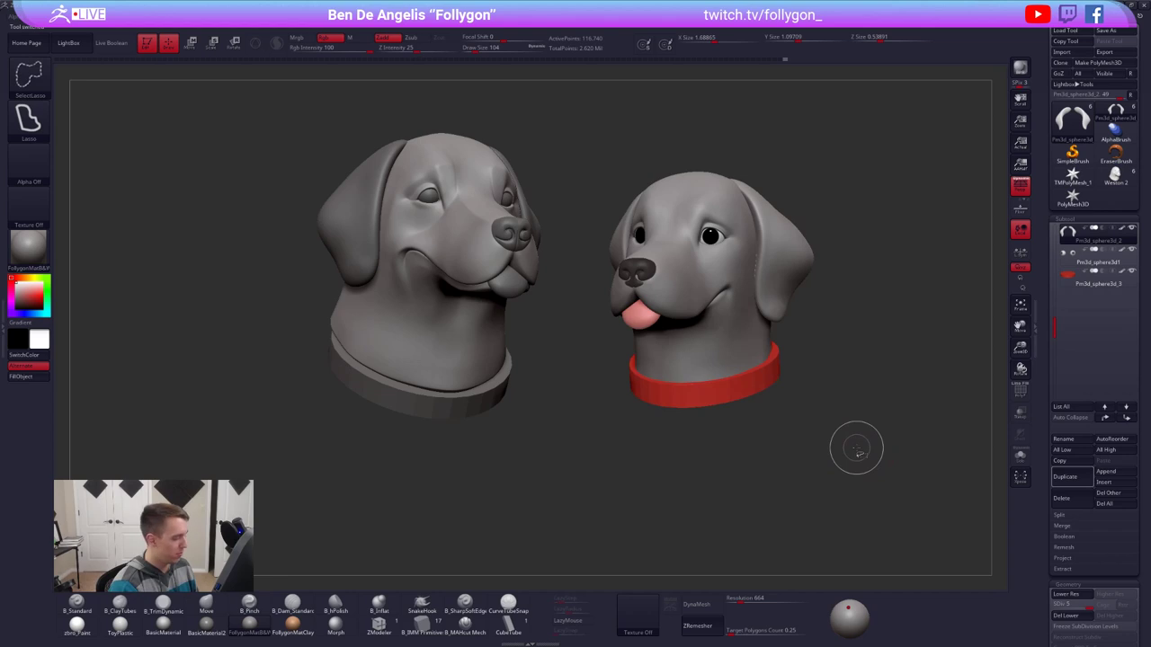
key(ctrl+n)
mouse_move(854, 448)
alt+mouse_down()
mouse_move(791, 439)
mouse_move(843, 442)
alt+mouse_up()
mouse_move(674, 328)
right_down()
mouse_move(629, 310)
mouse_move(639, 284)
mouse_move(600, 342)
mouse_move(551, 360)
right_up()
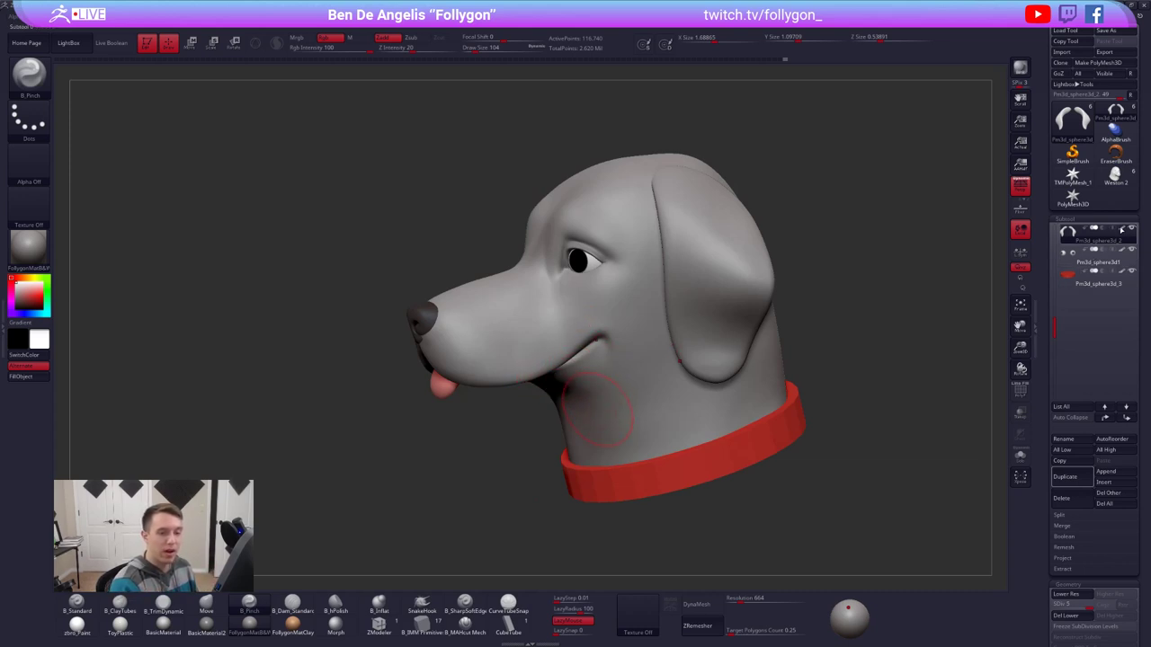
Step: Turn off the paint colors for all subtools of the retriever head and turn the eyes' color back on
shift+click(1123, 228)
drag(808, 330, 978, 283)
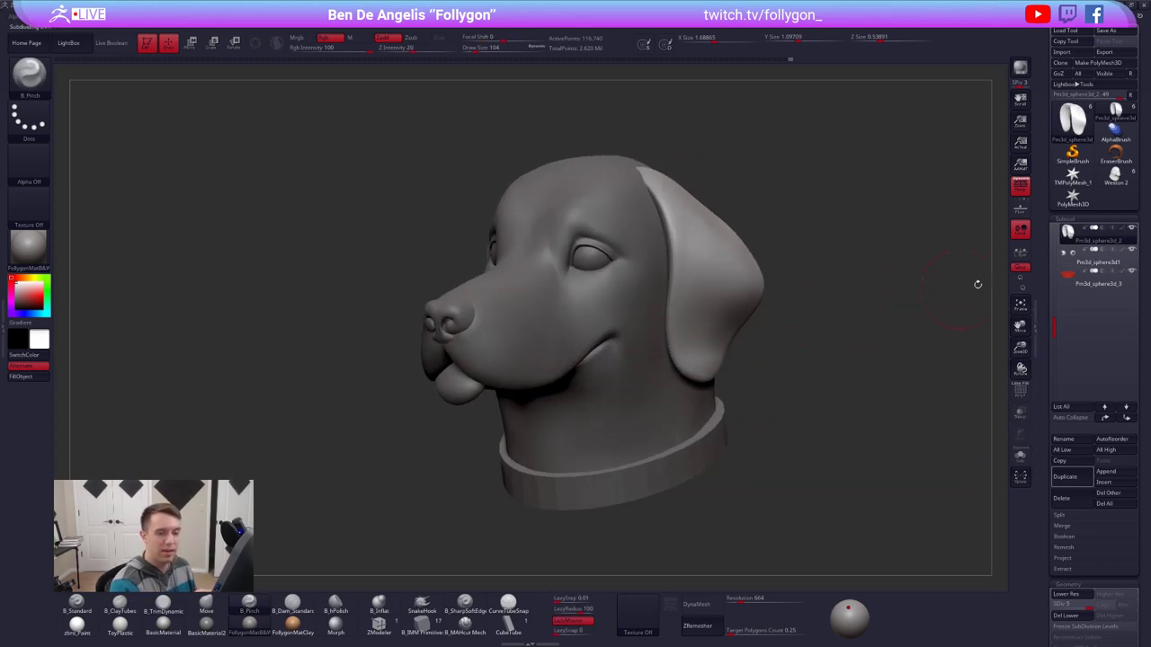
click(1103, 262)
drag(849, 368, 966, 364)
drag(813, 359, 755, 385)
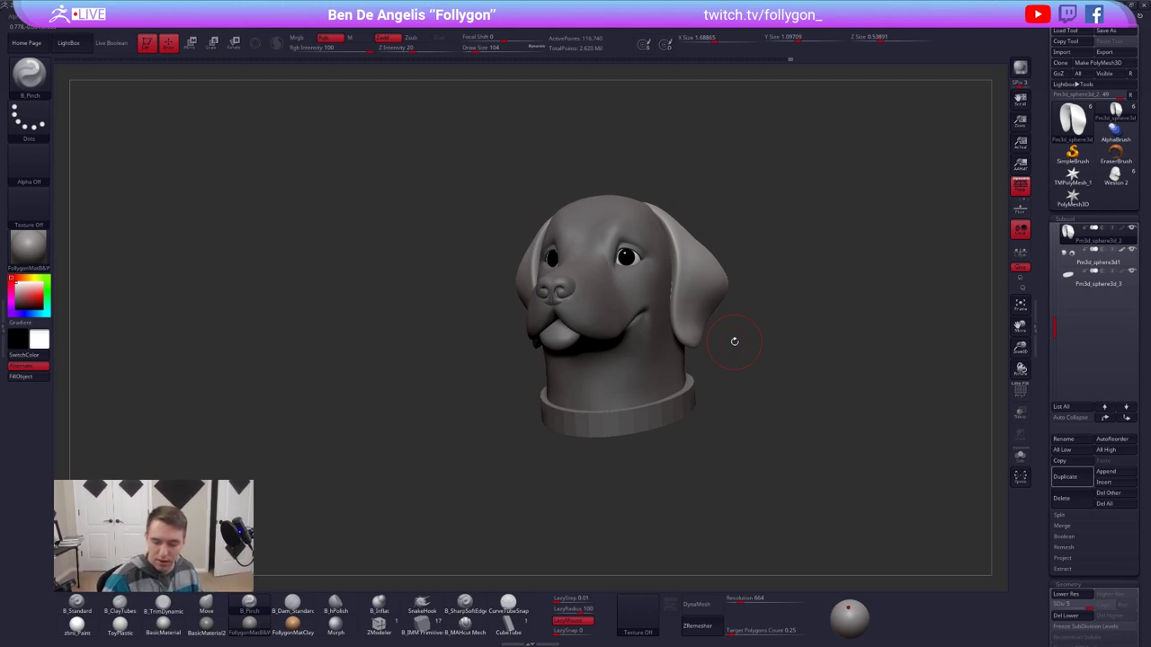
Step: Switch to the web browser and look through the November 2018 broadcast calendar on the Pixologic site
key(alt+Tab)
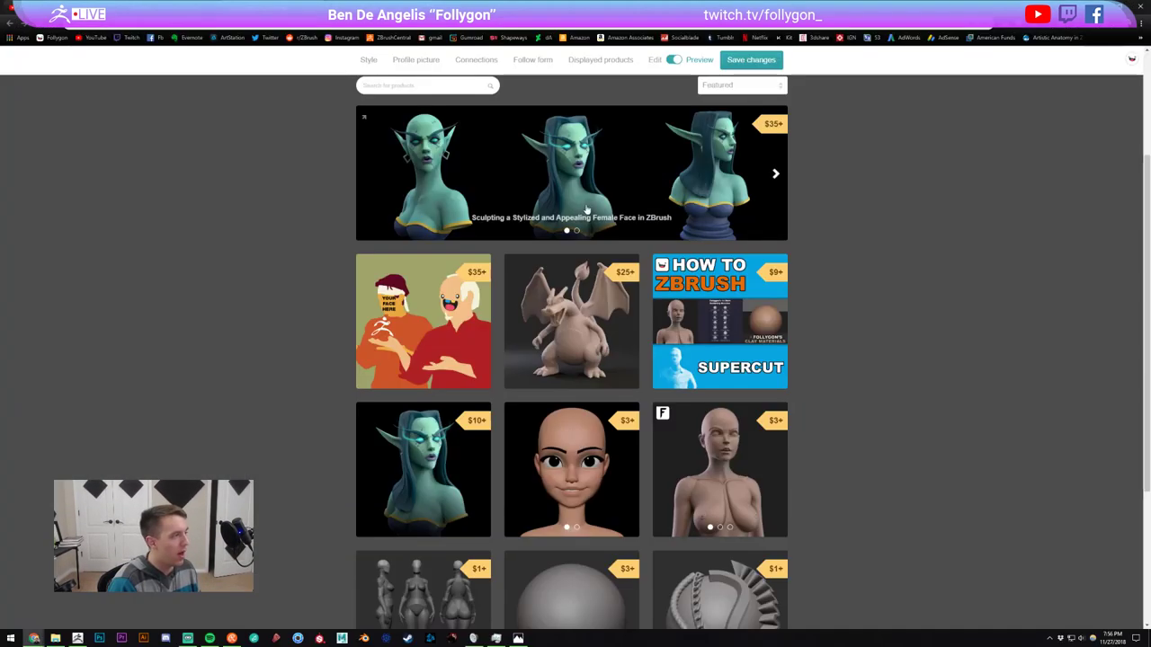
click(272, 7)
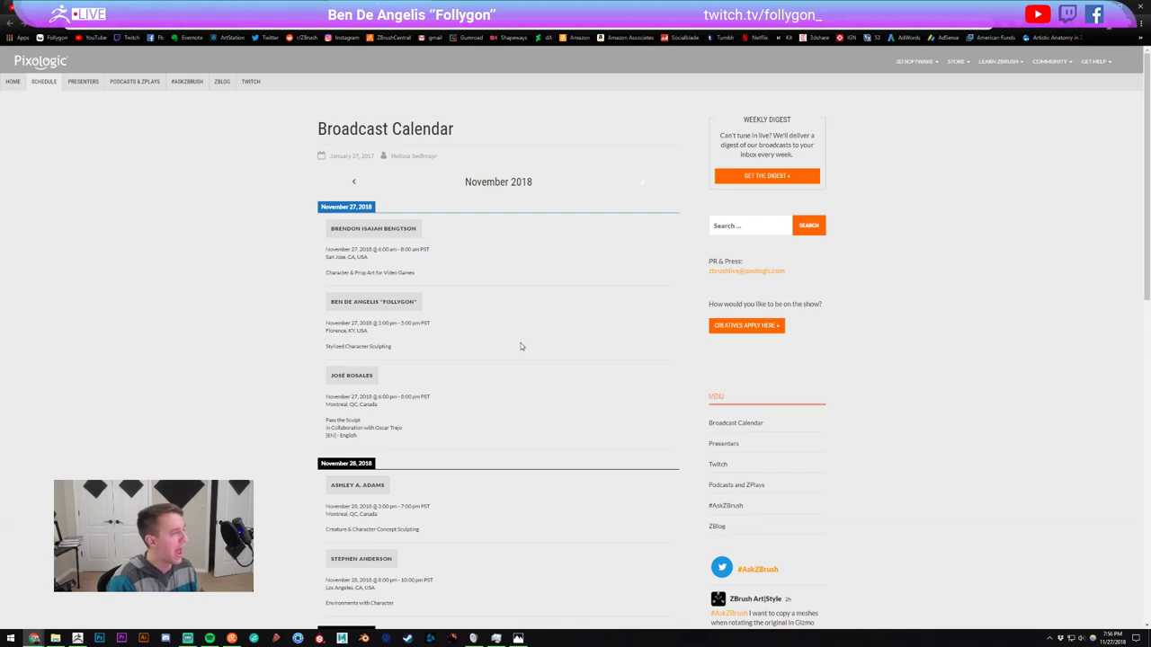
drag(330, 382, 424, 389)
click(424, 390)
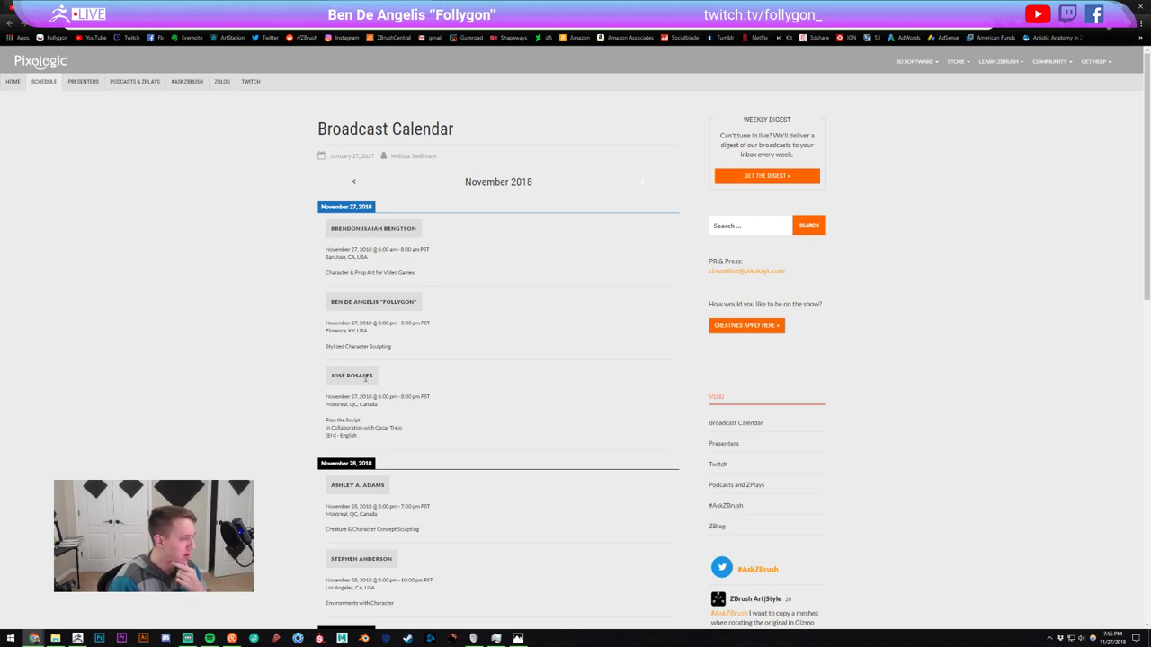
scroll(378, 382, down, 1)
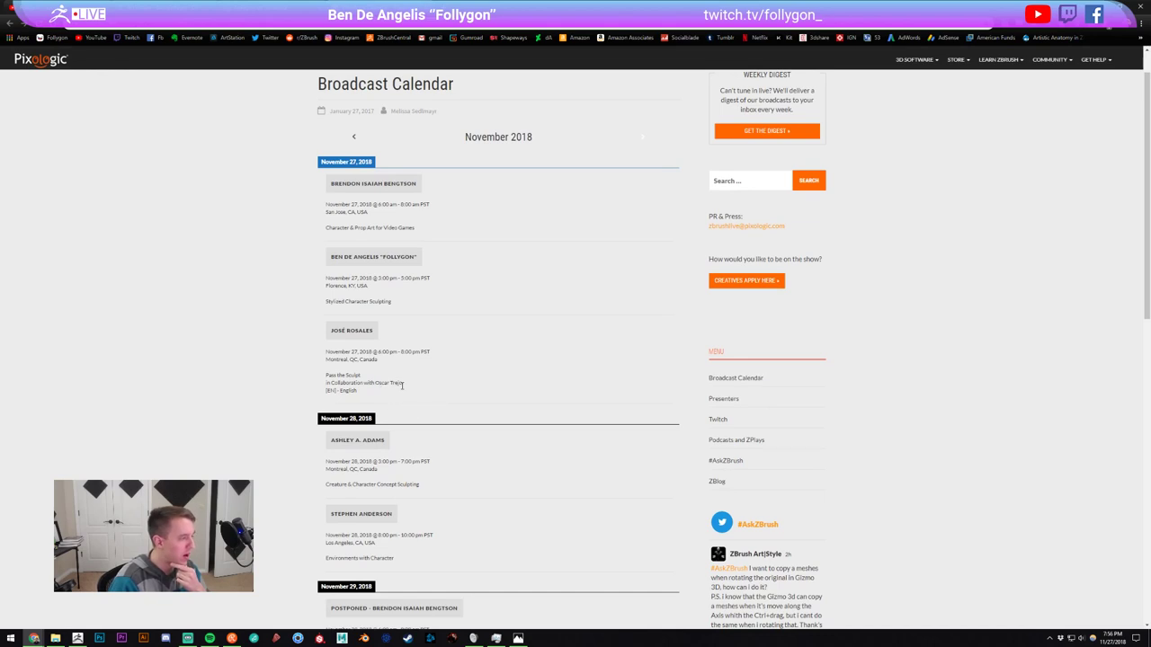
scroll(420, 397, up, 1)
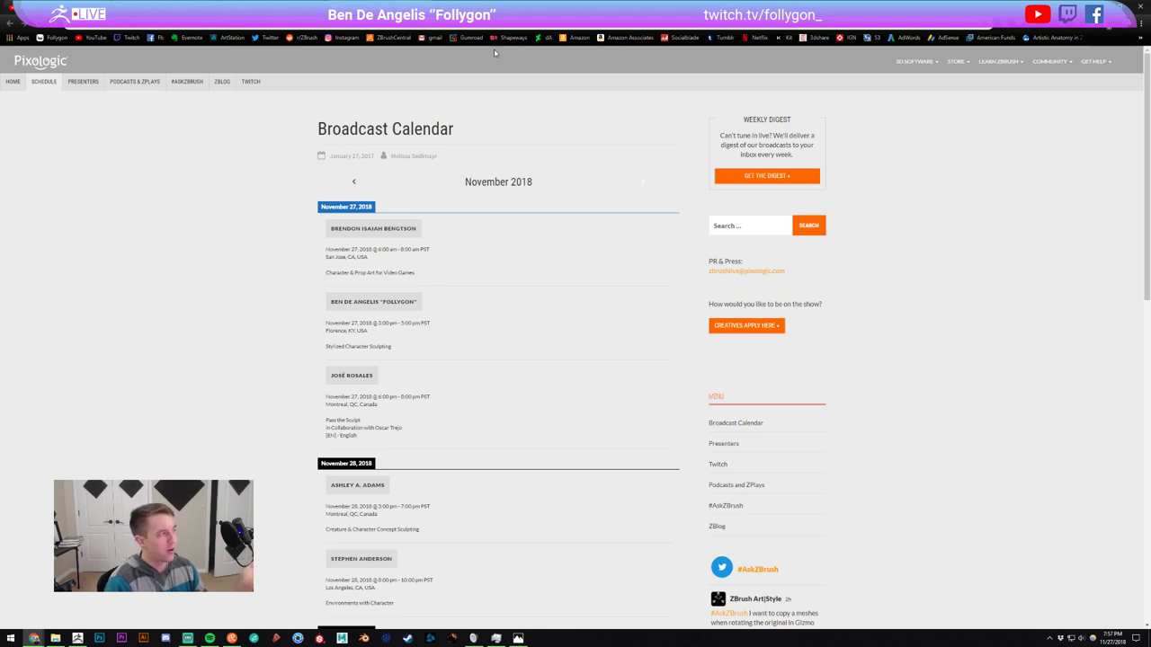
Step: View the product store, ArtStation portfolio, YouTube channel and broadcast calendar pages, then return to ZBrush
click(346, 8)
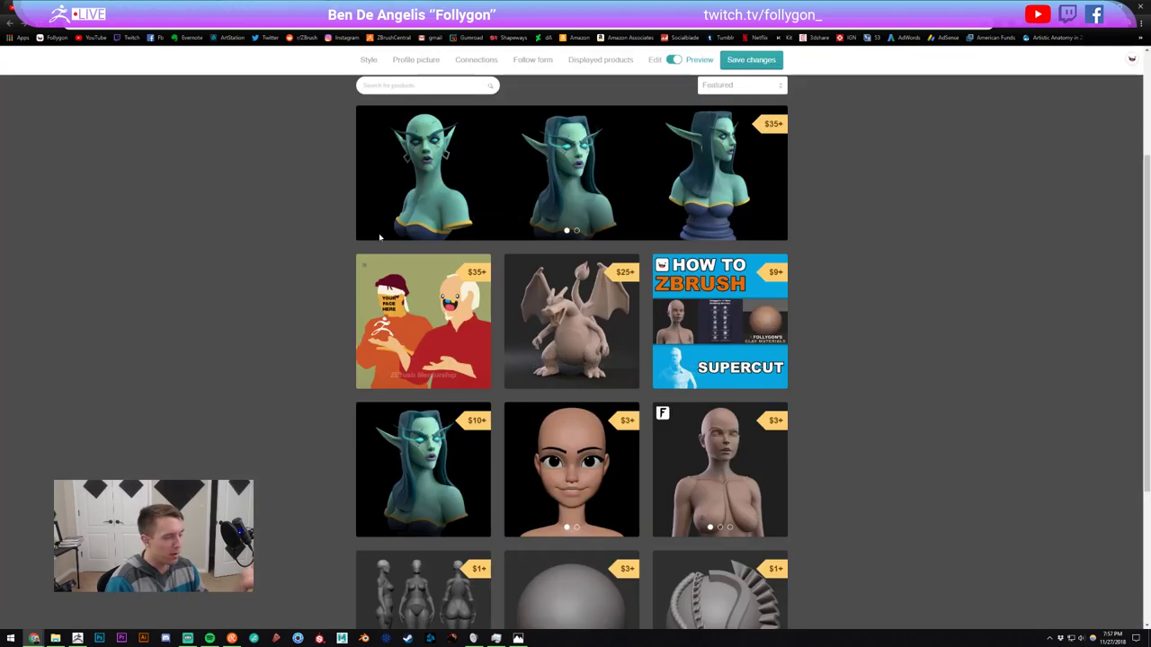
click(191, 8)
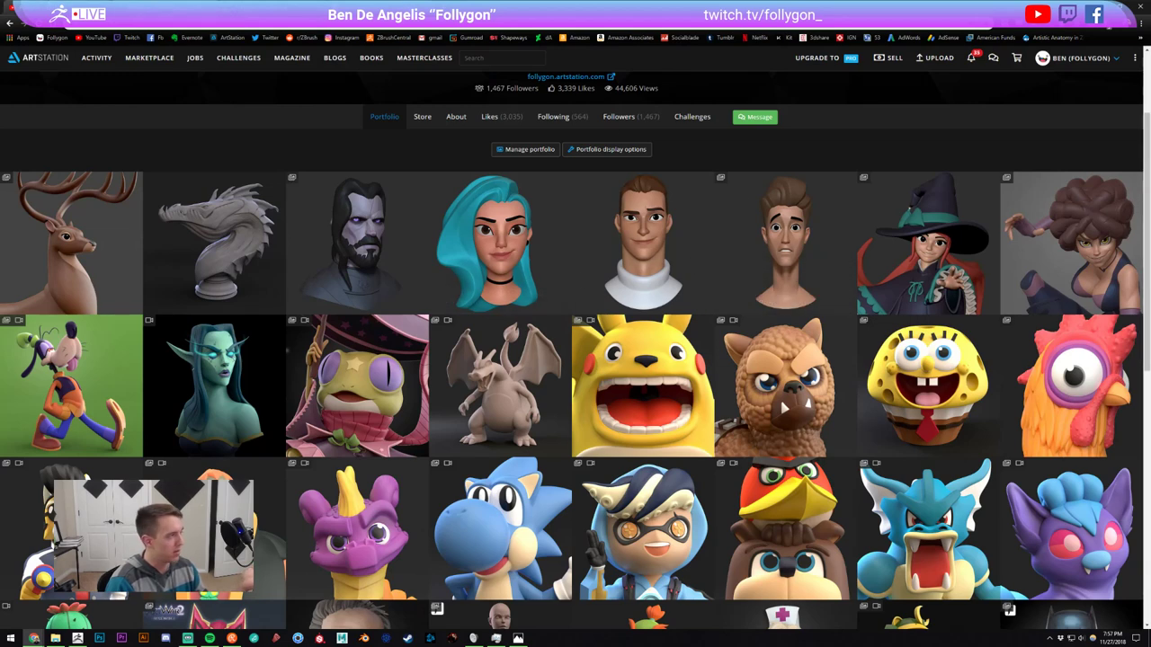
key(ctrl+Tab)
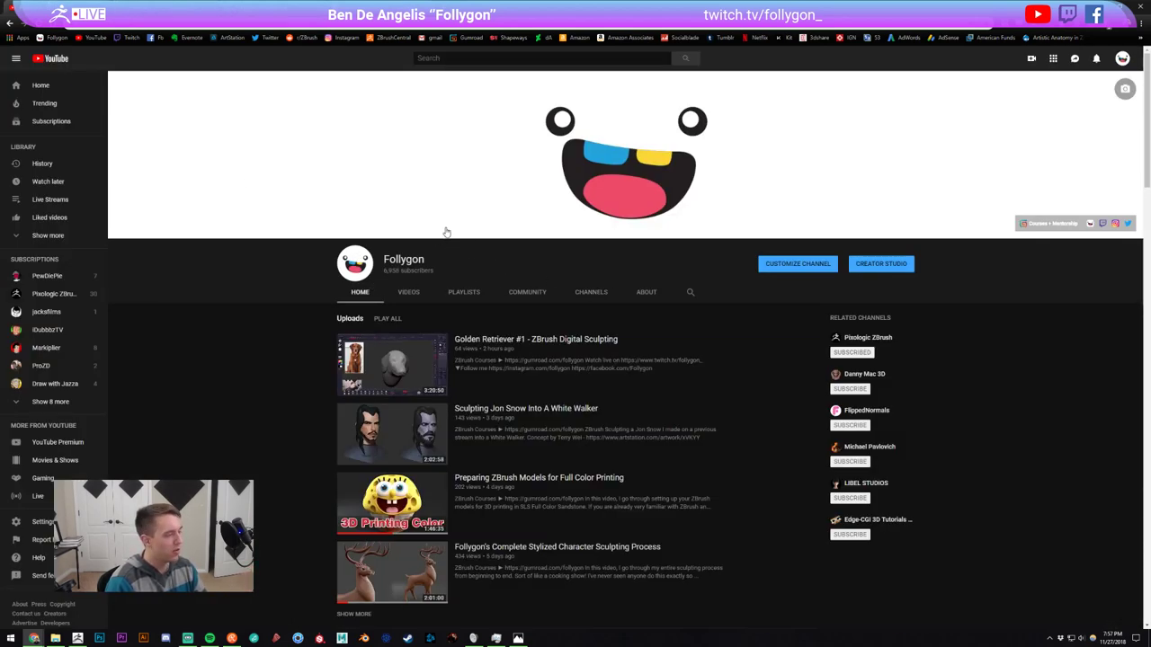
key(ctrl+Tab)
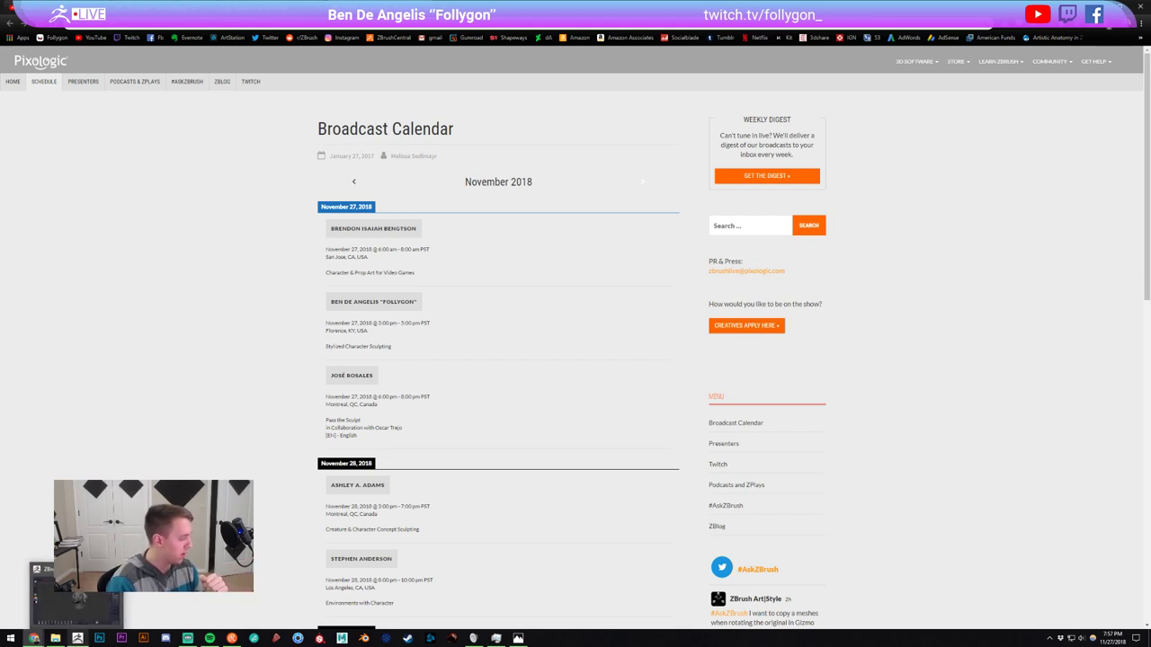
click(78, 639)
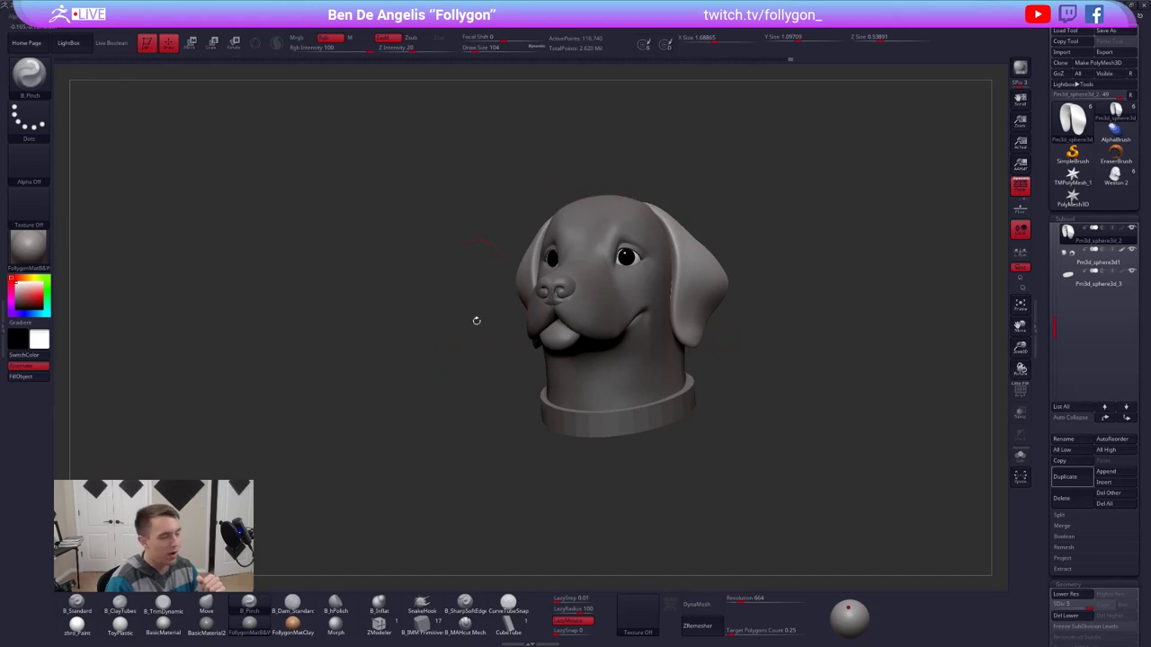